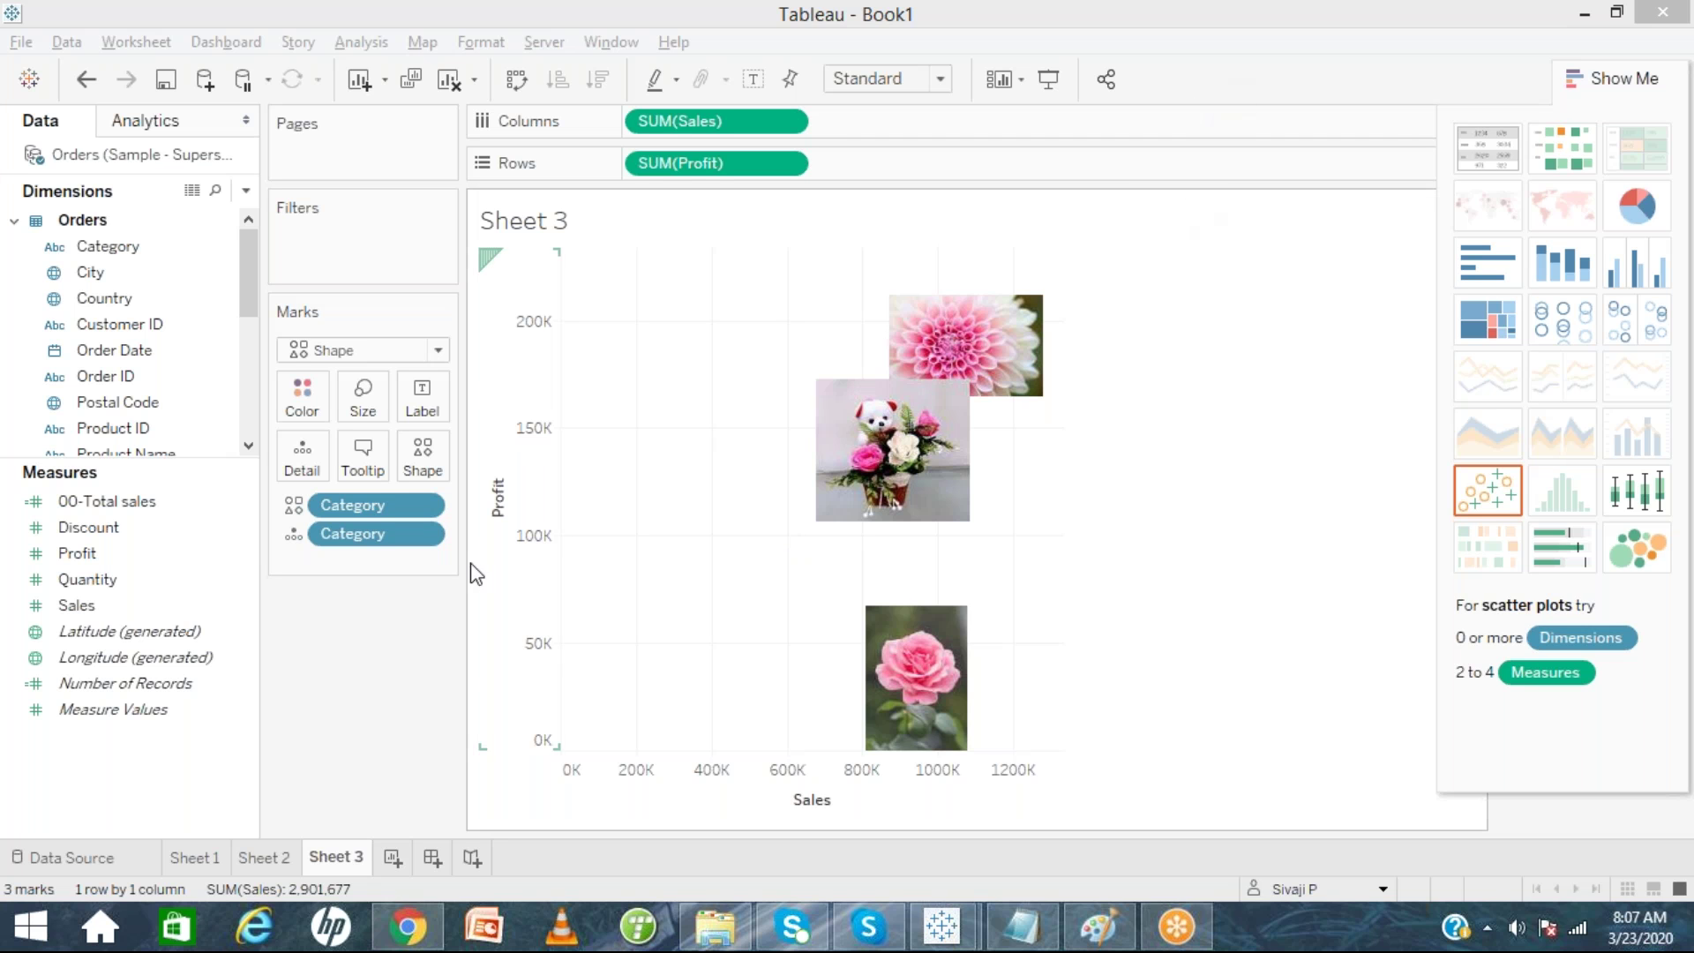
Examine the workbook's file commands, including the Save command and the Export As Version options.
left_click(276, 254)
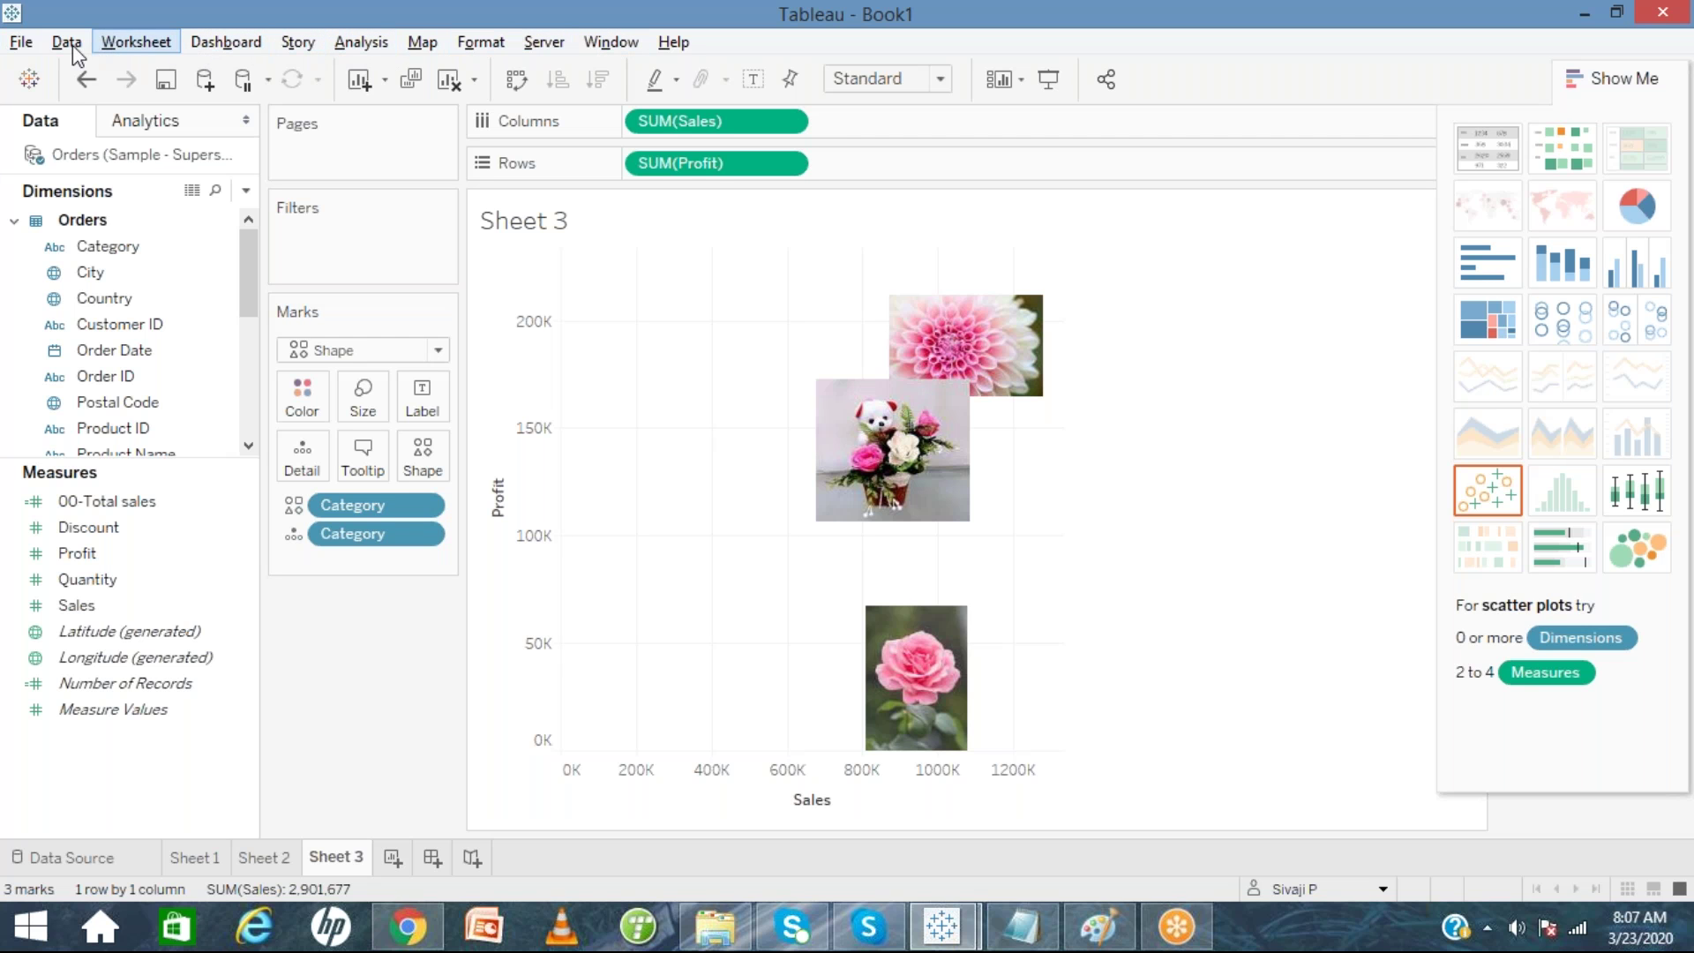
left_click(23, 44)
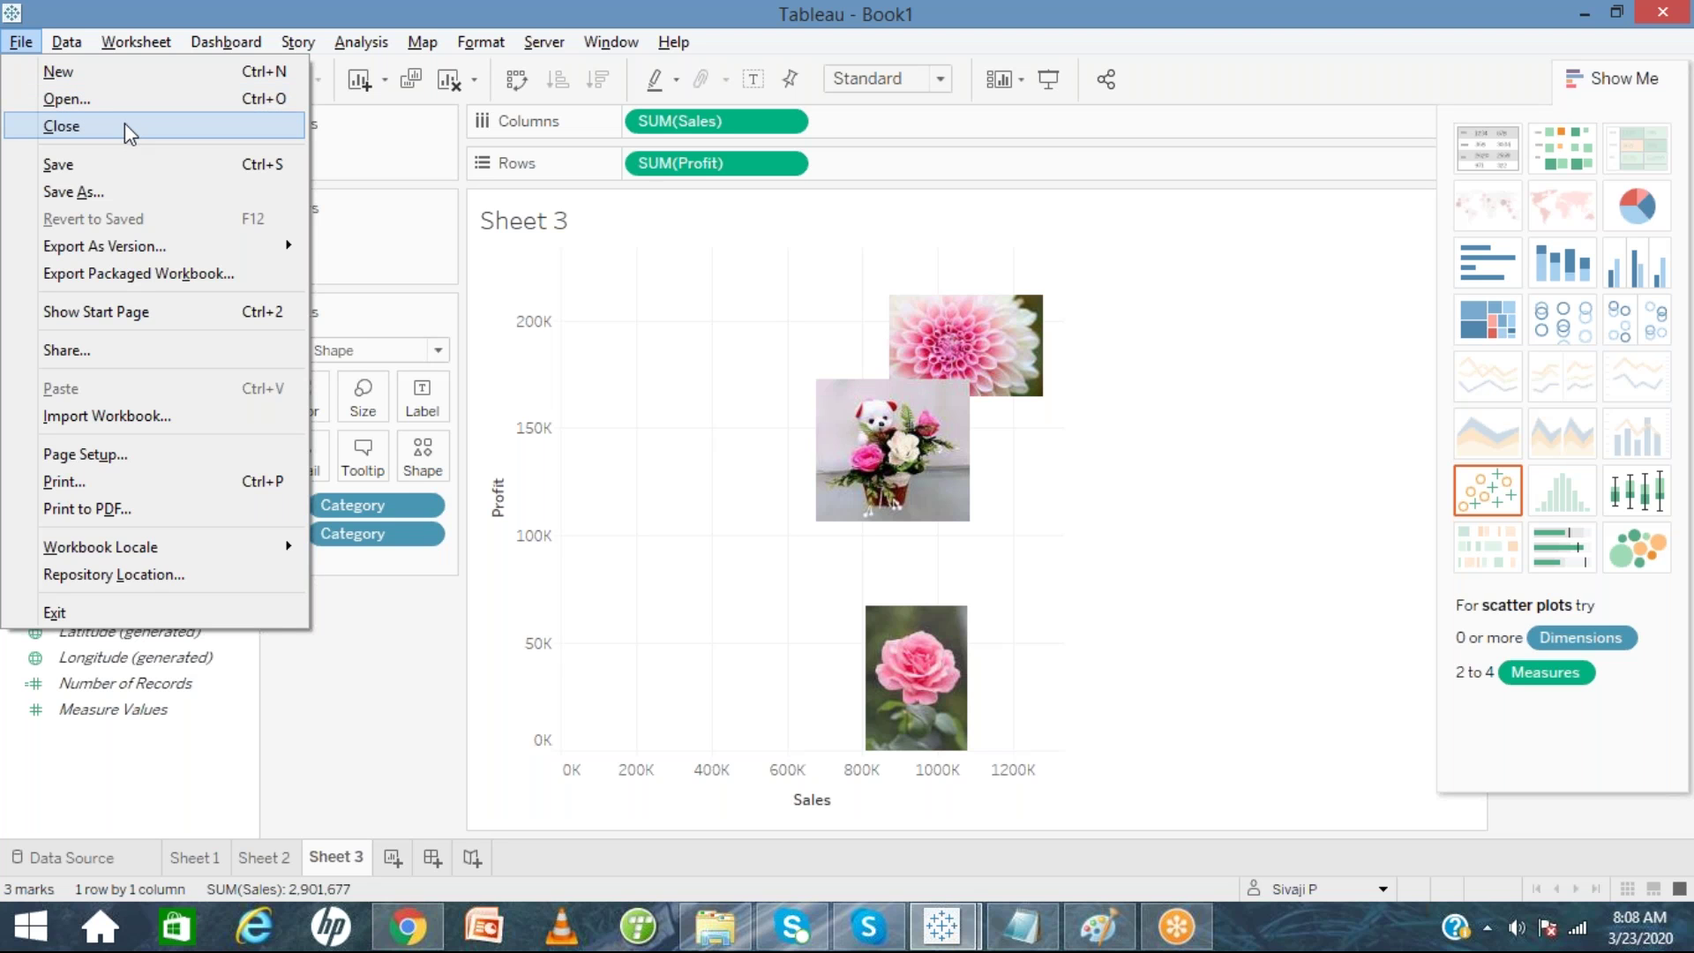
left_click(384, 647)
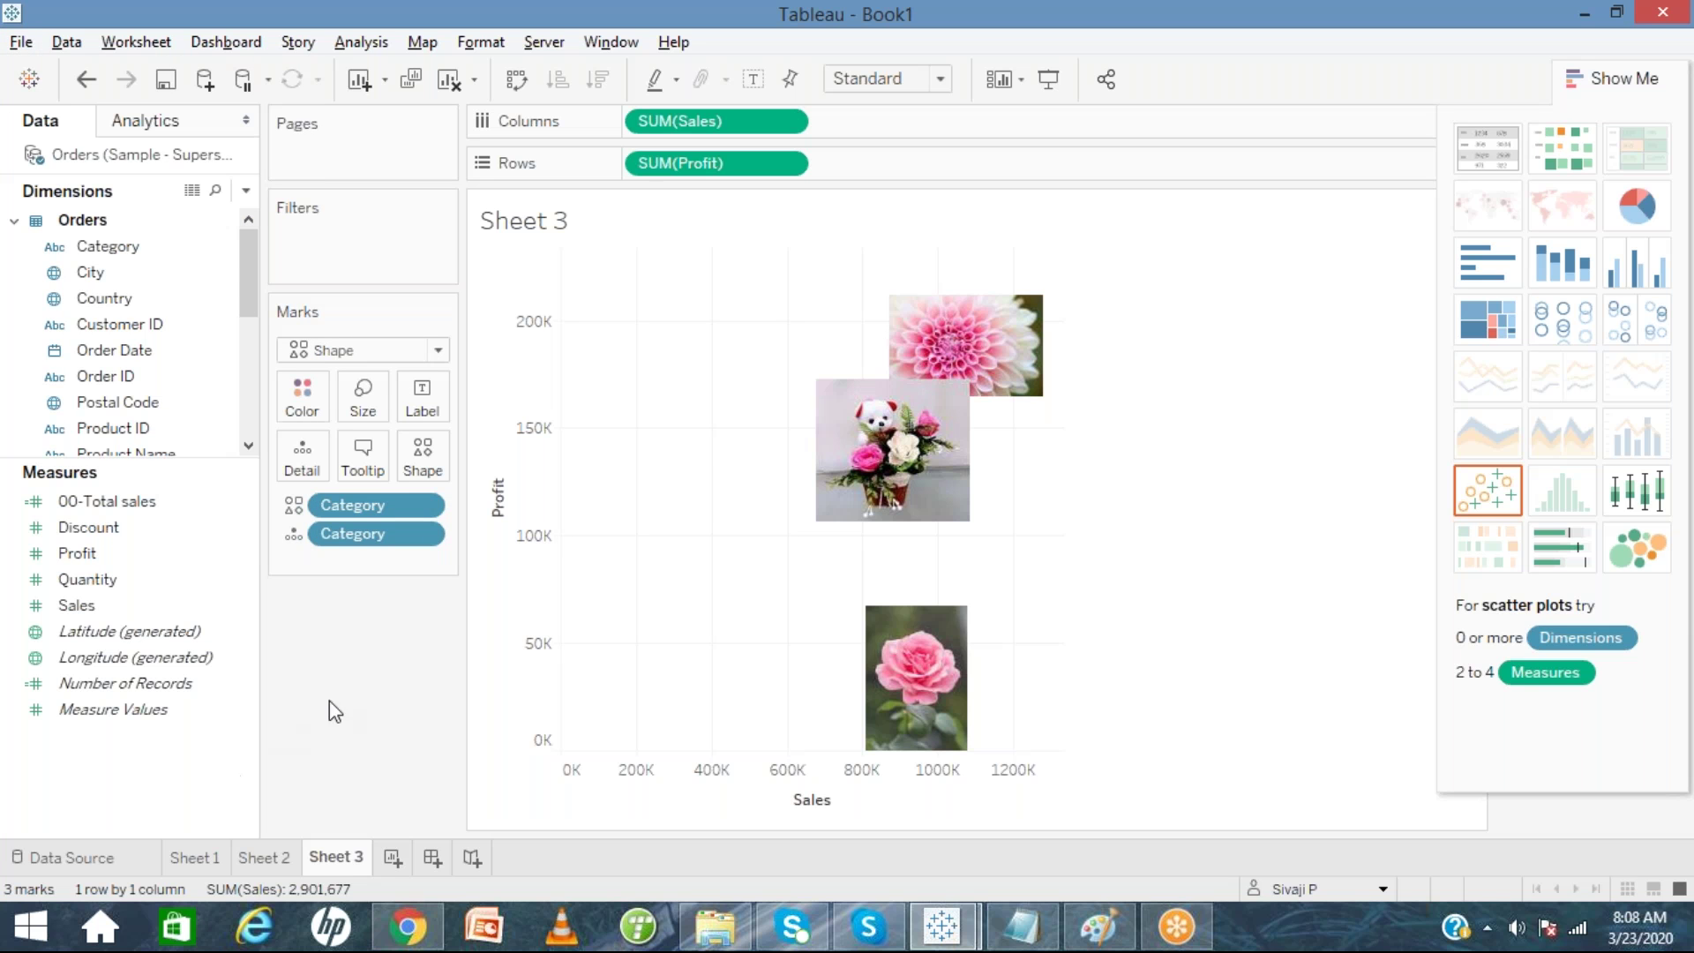
left_click(19, 42)
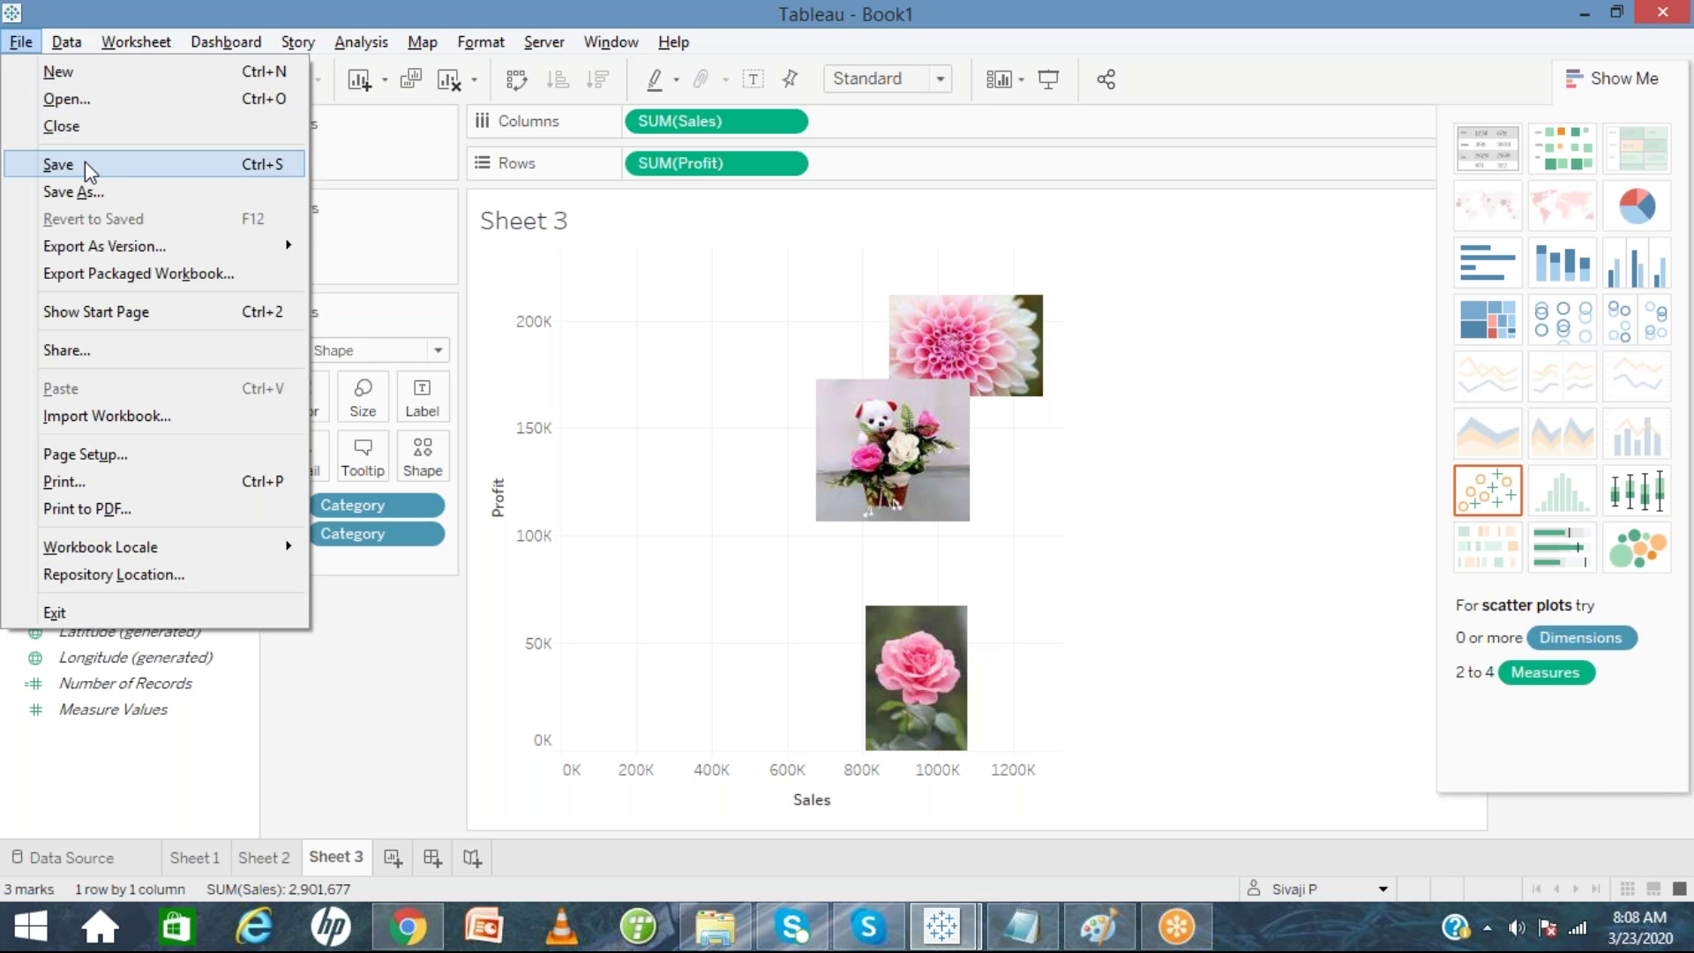
left_click(85, 164)
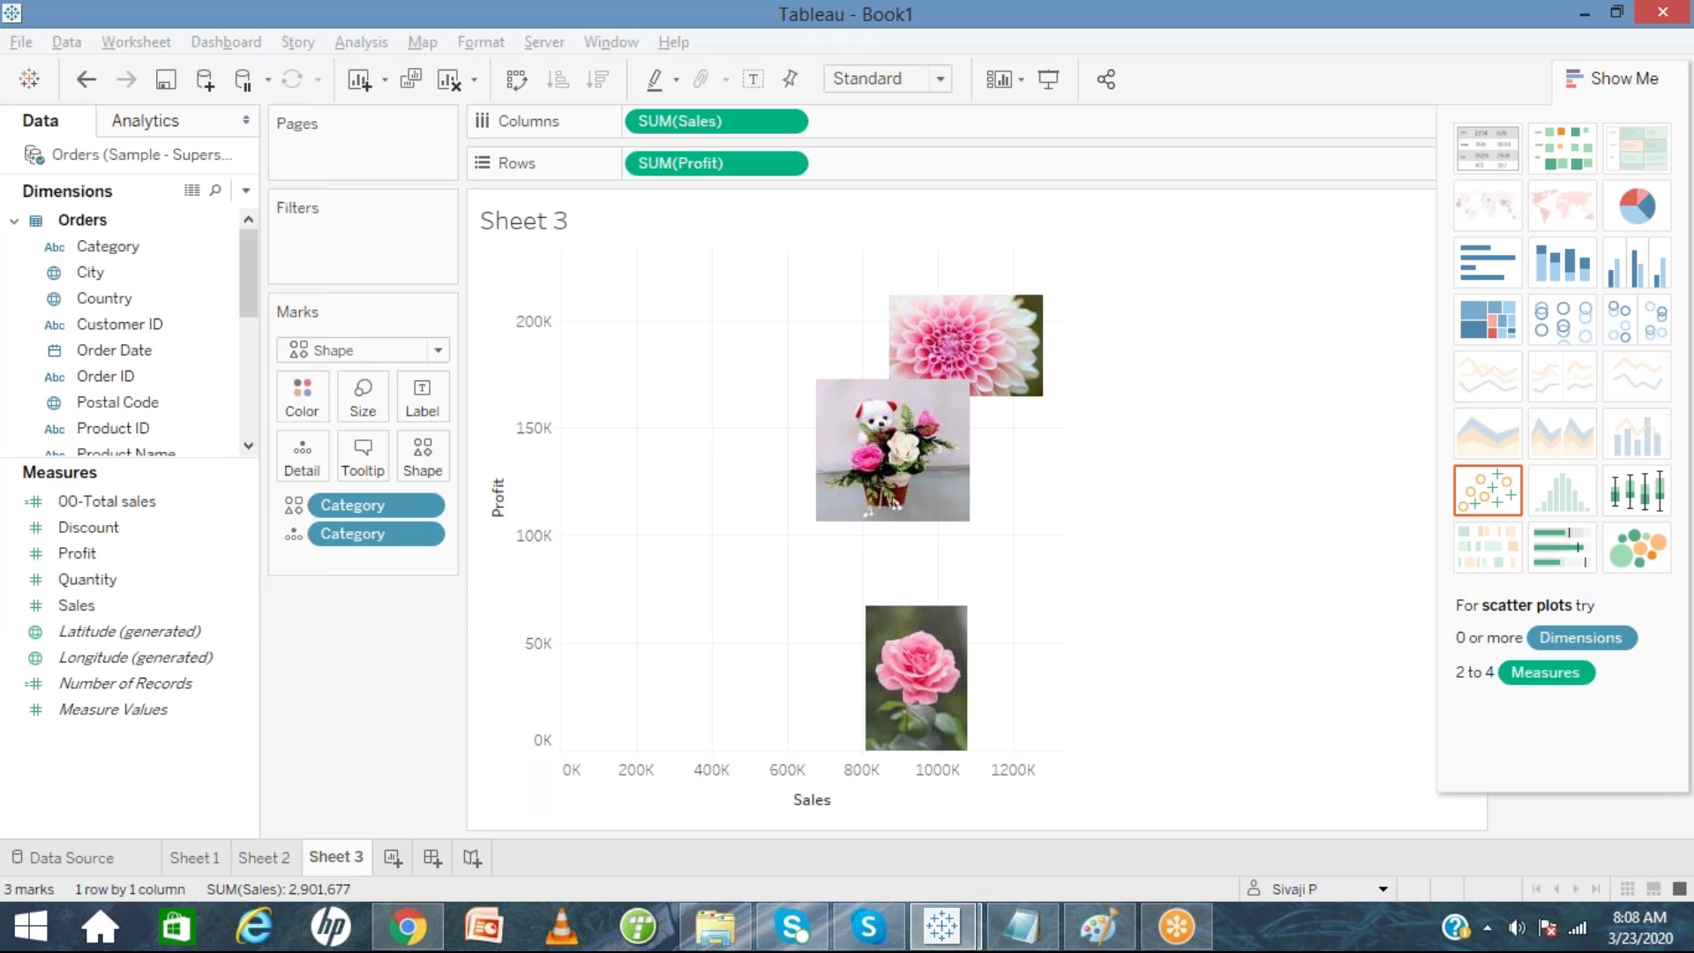
key("Escape")
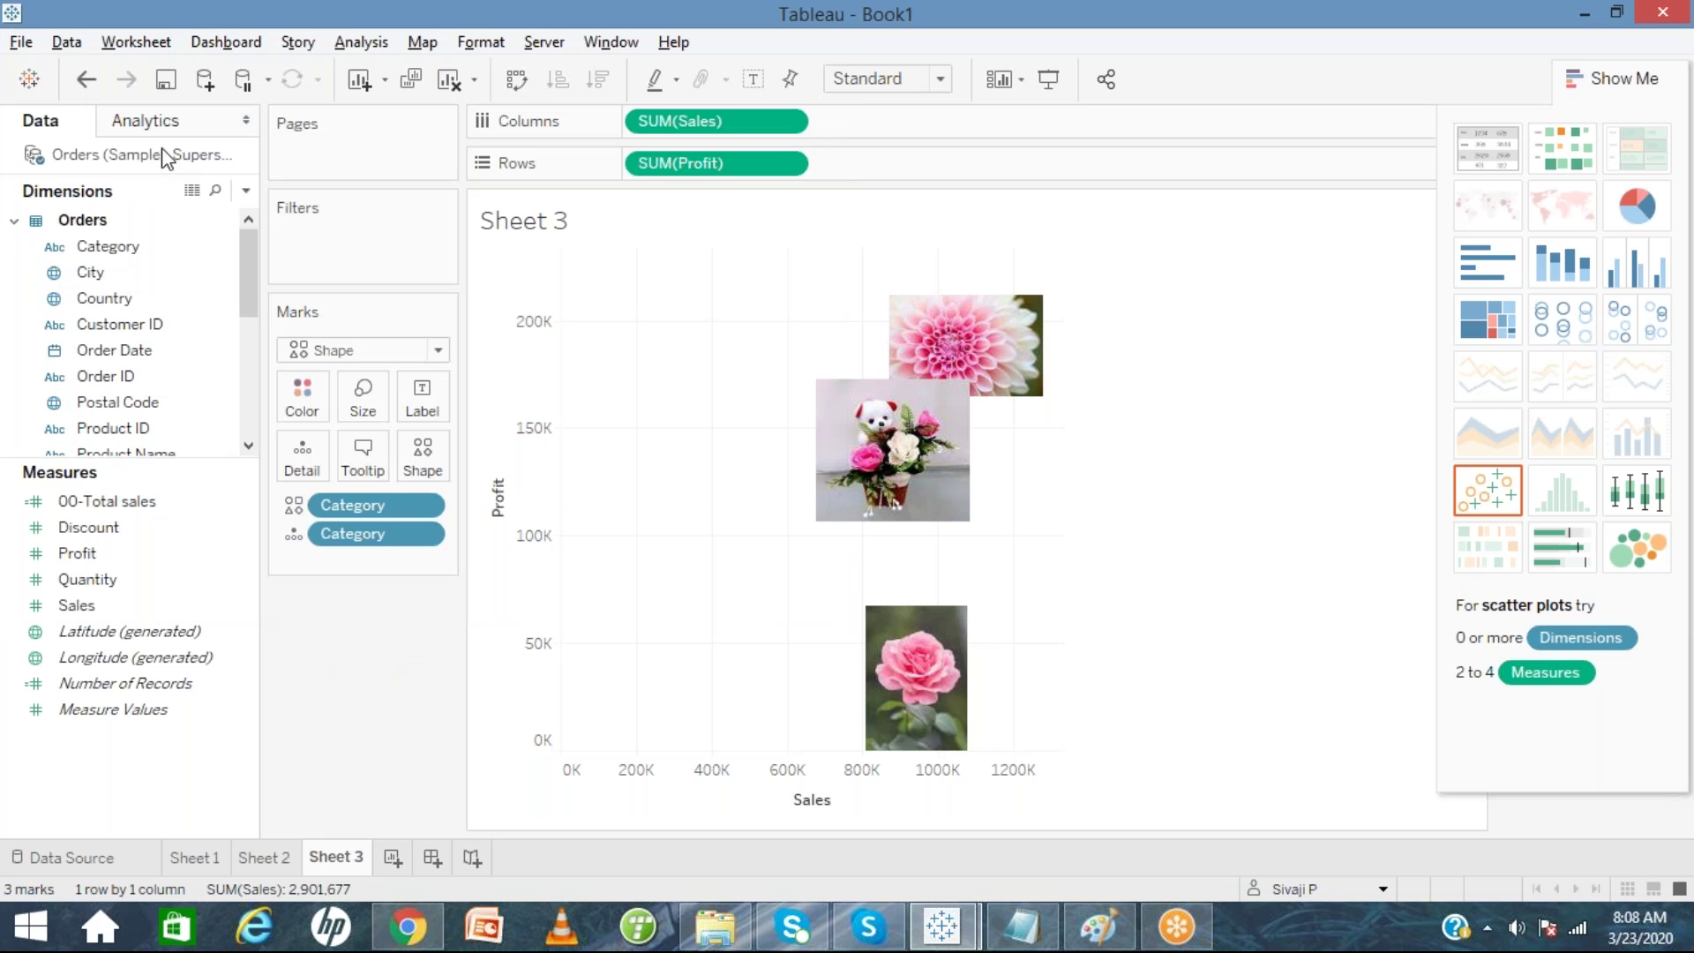
left_click(21, 43)
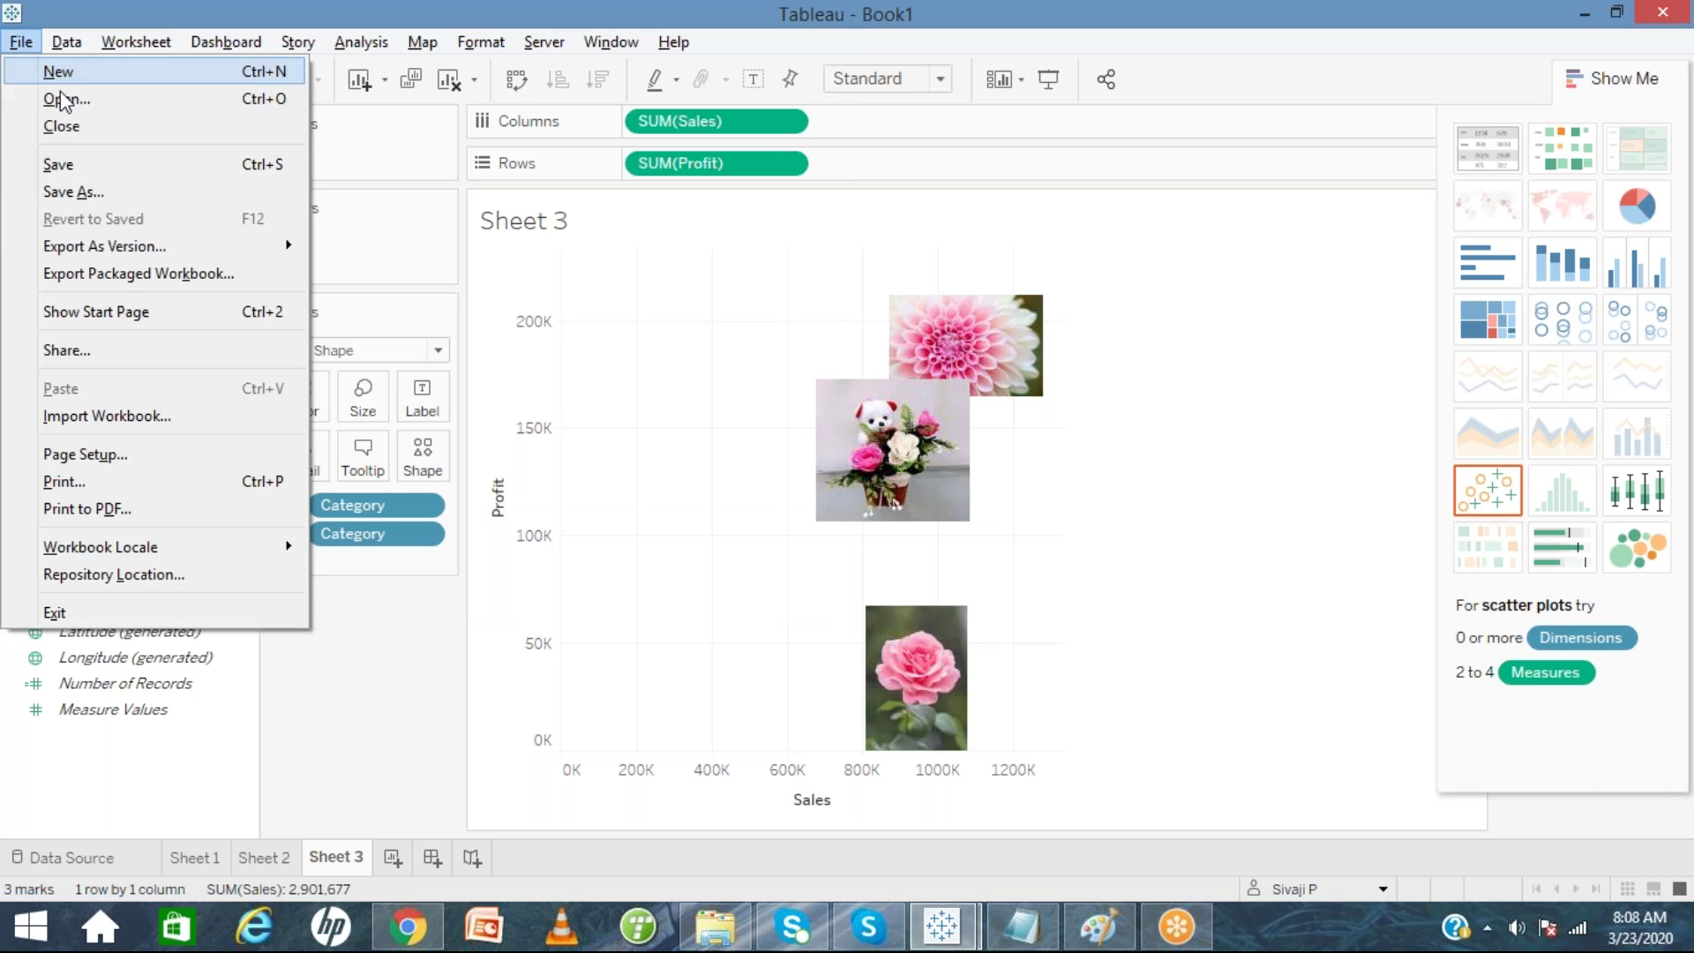
mouse_move(119, 247)
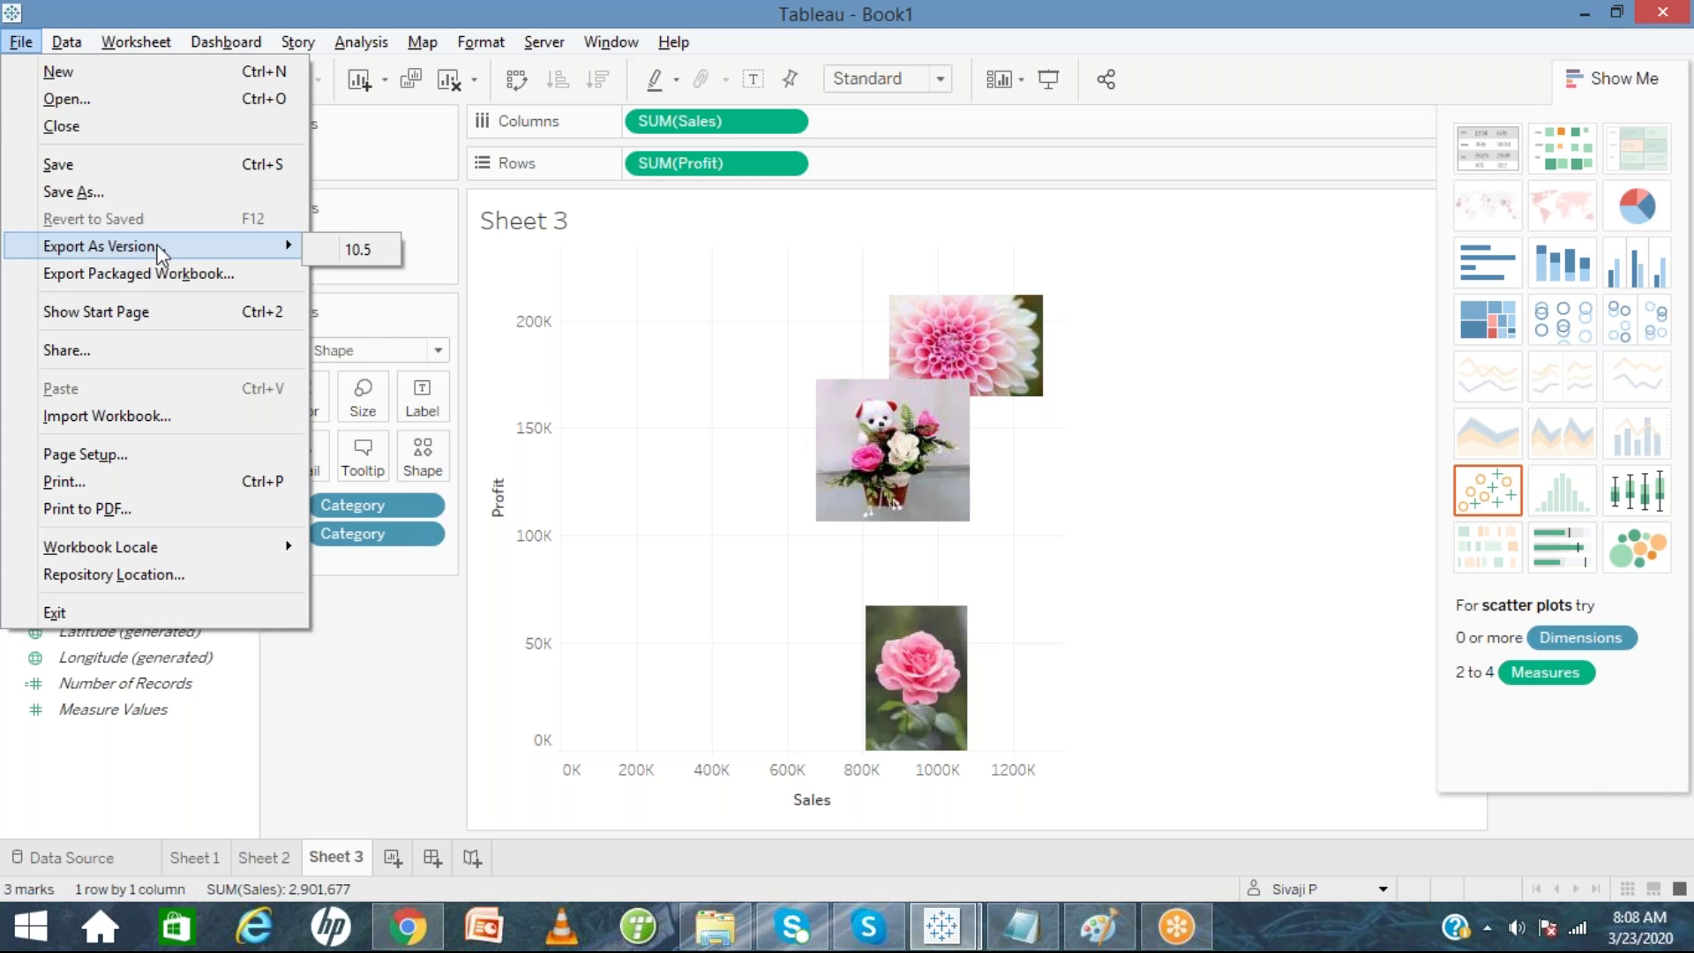
left_click(406, 648)
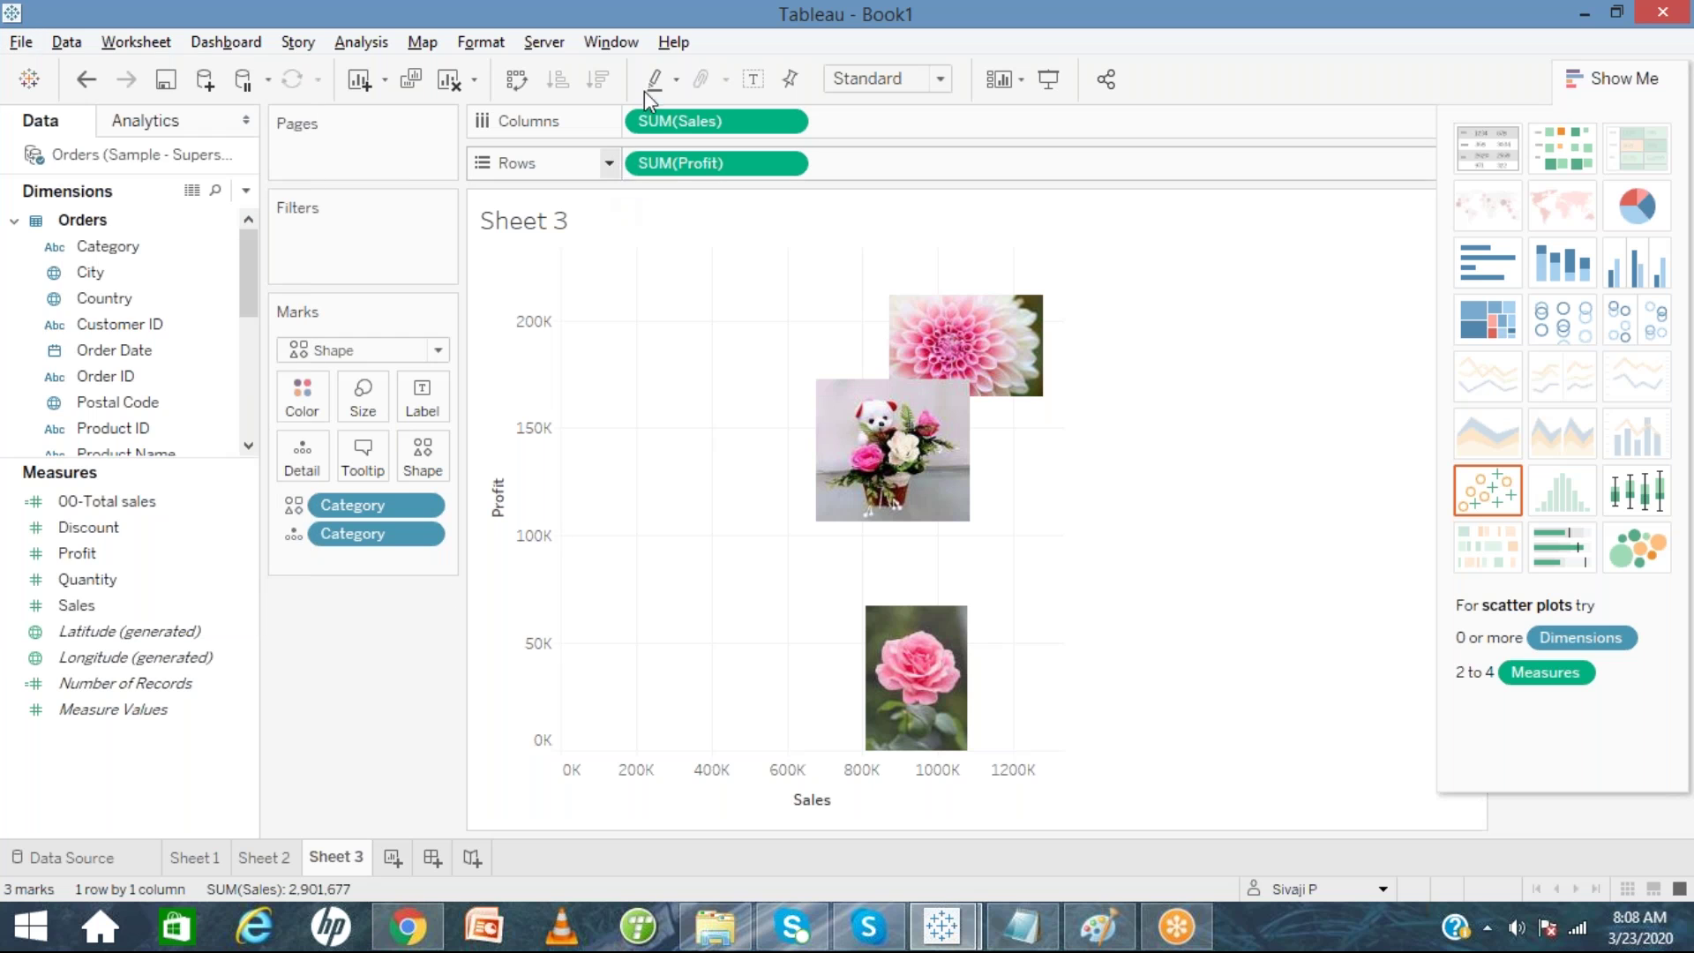
Check the installed Tableau version and compare it with the versions offered for exporting the workbook.
left_click(668, 44)
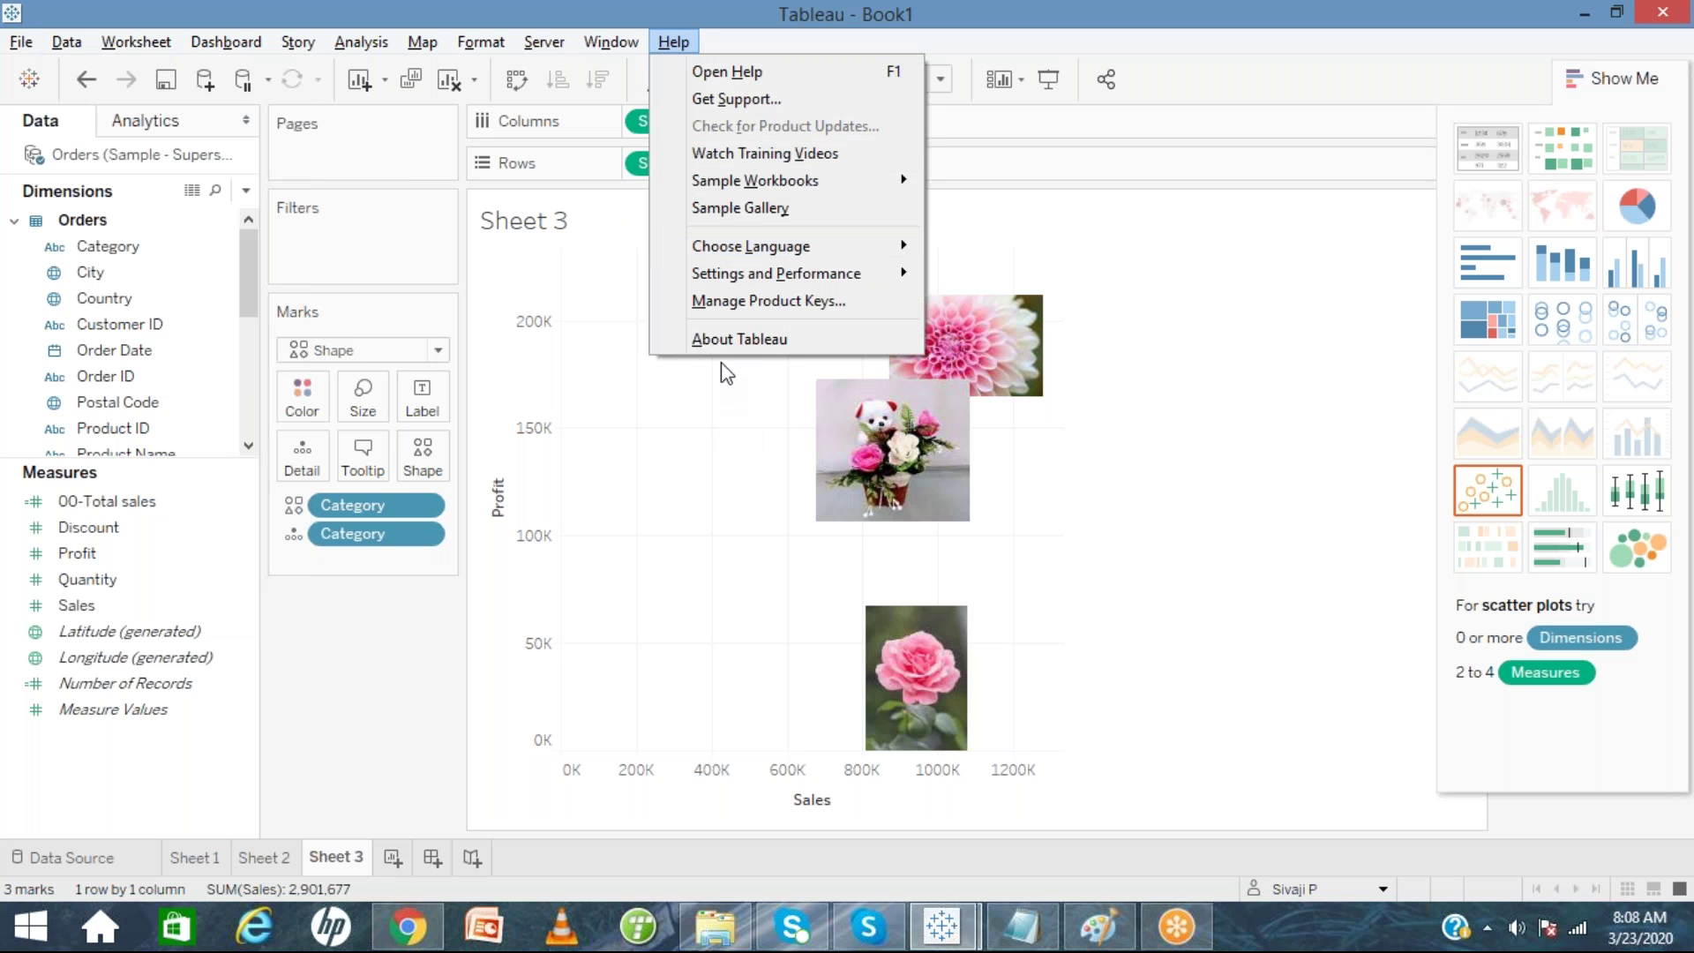
left_click(718, 339)
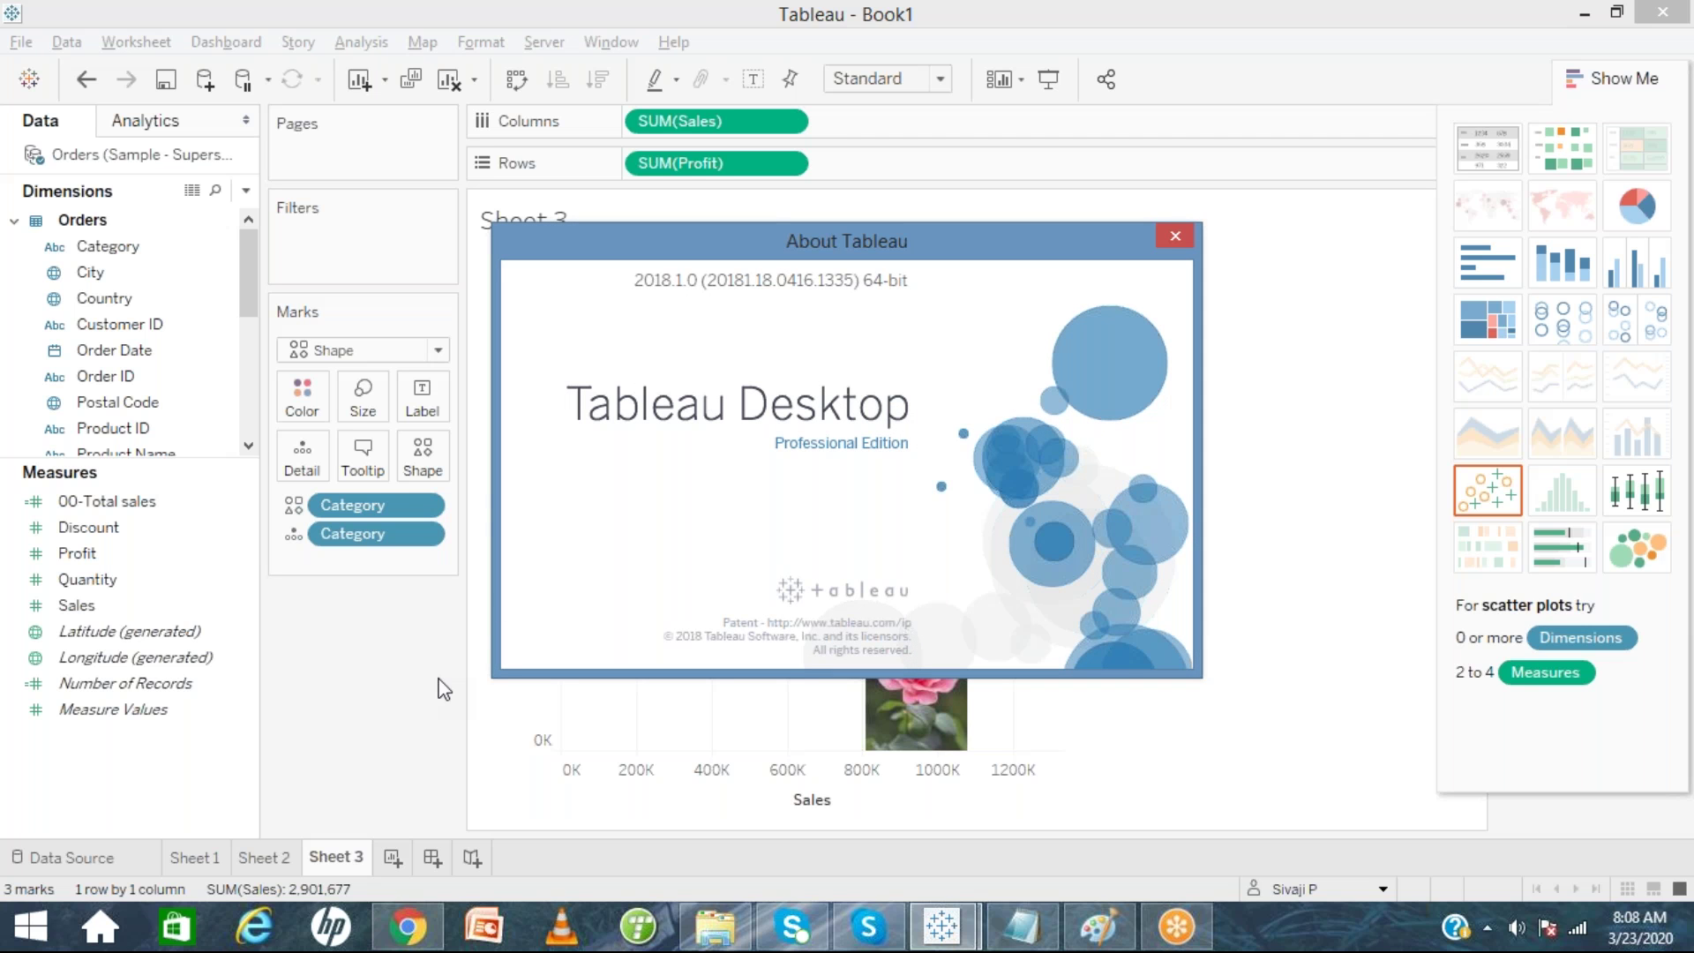
left_click(1175, 234)
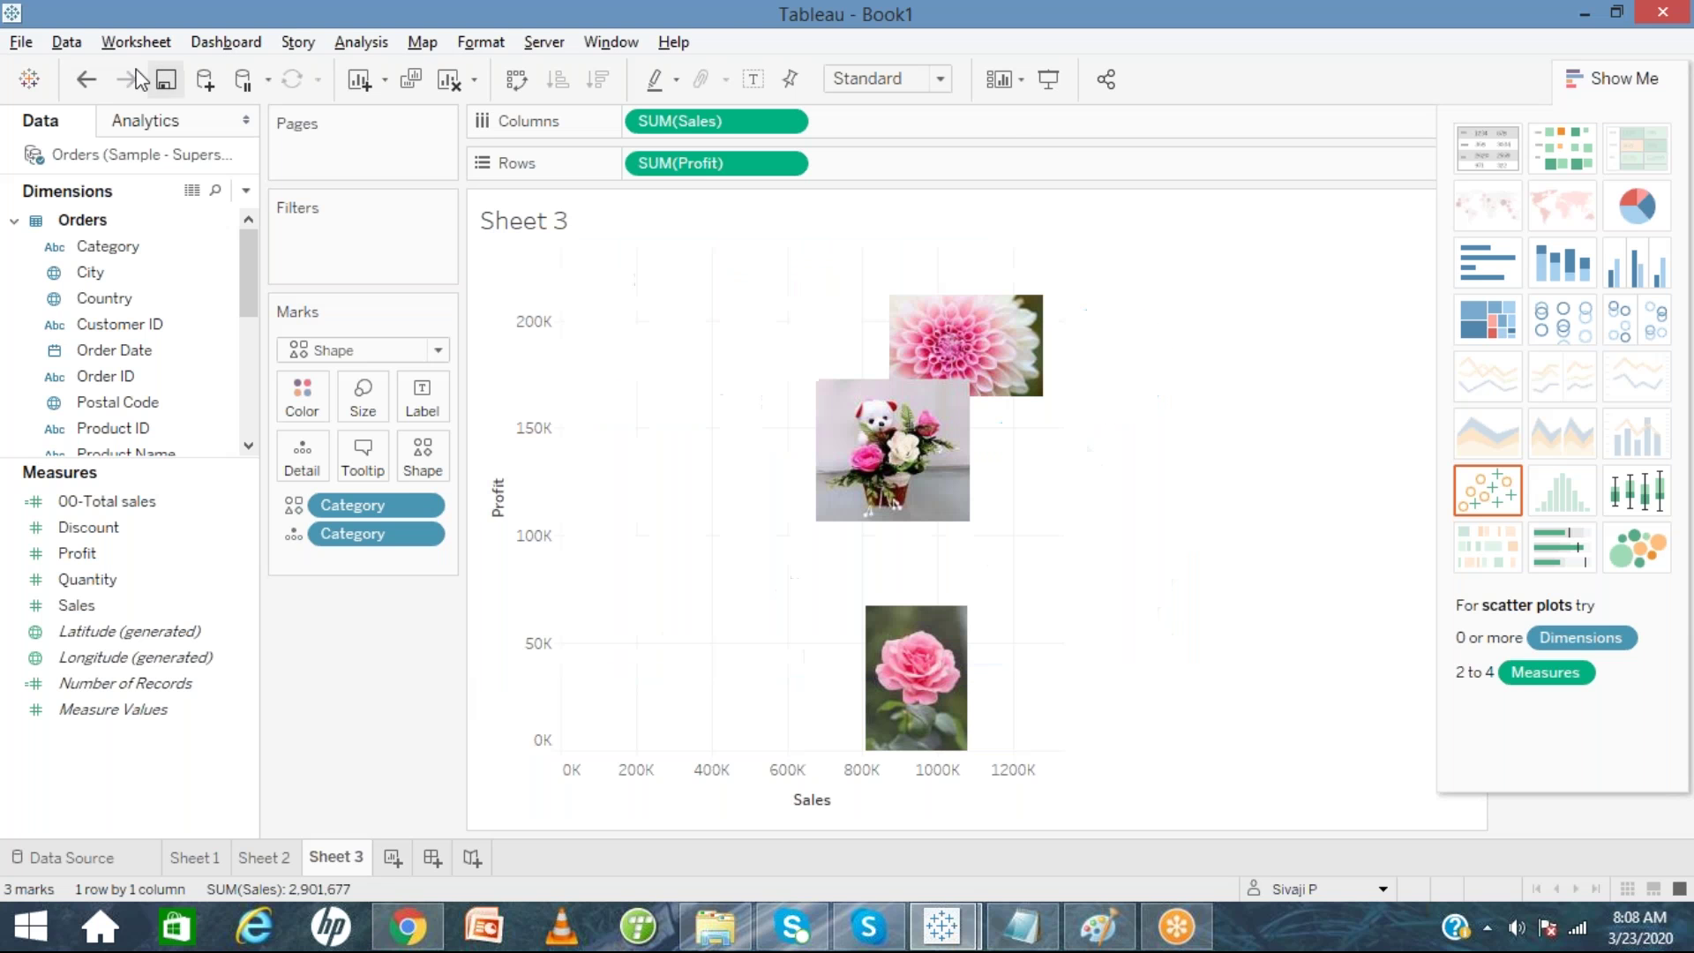
left_click(21, 43)
mouse_move(89, 241)
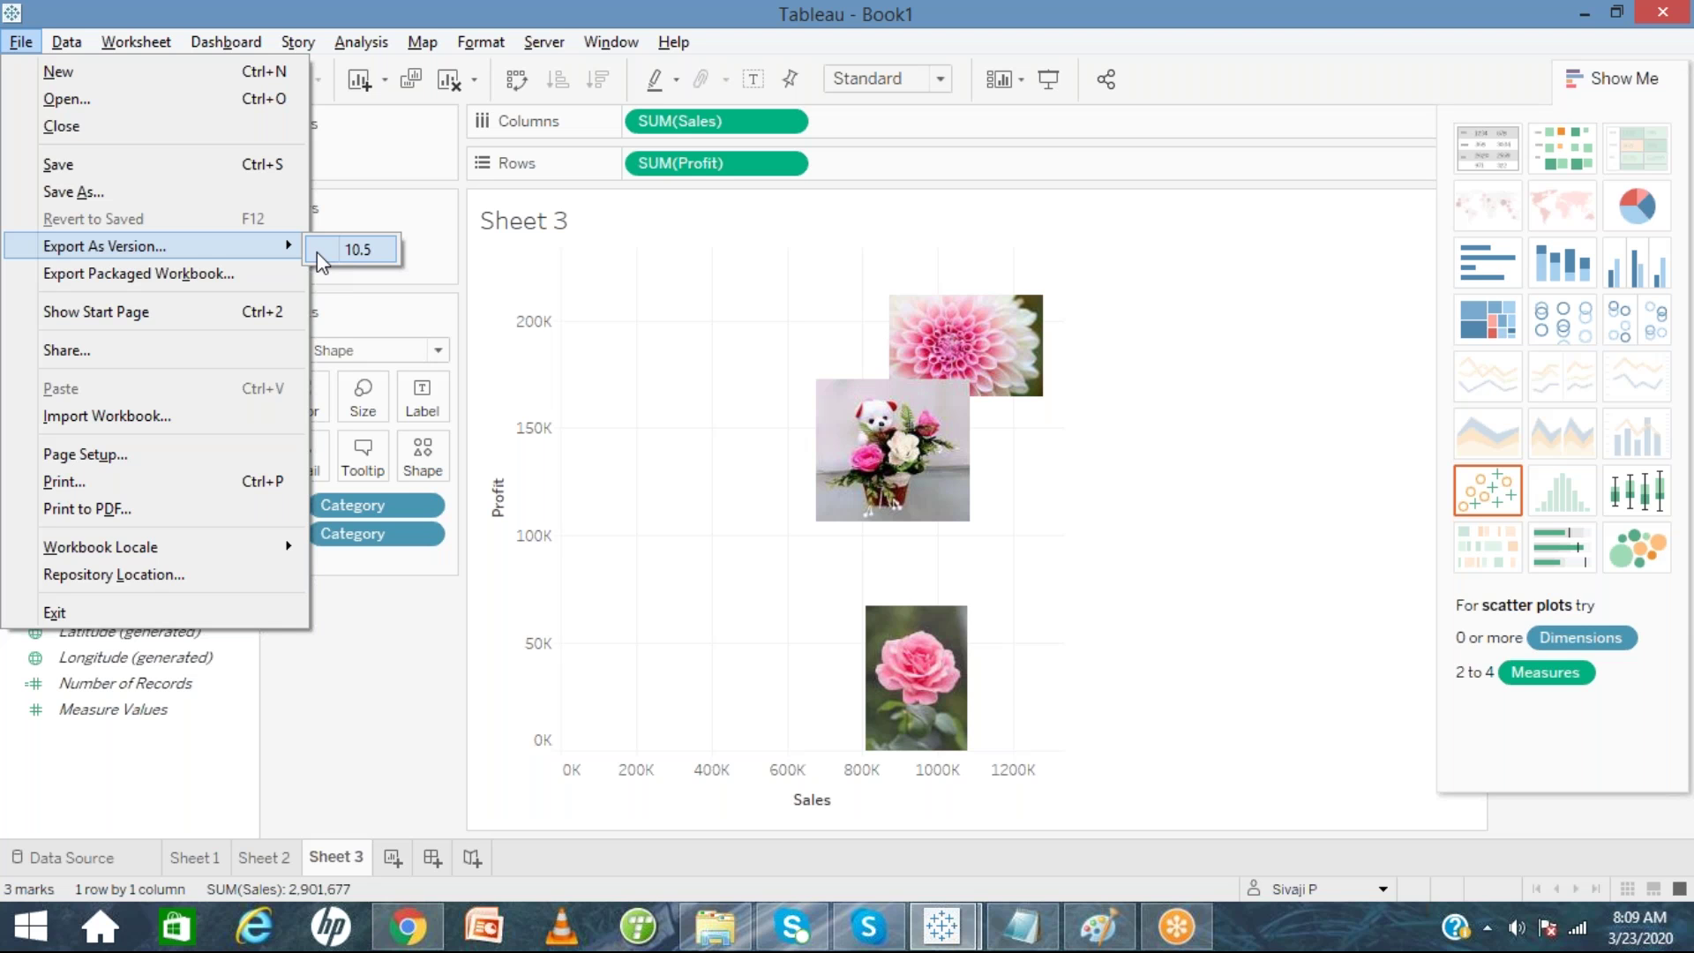
left_click(408, 736)
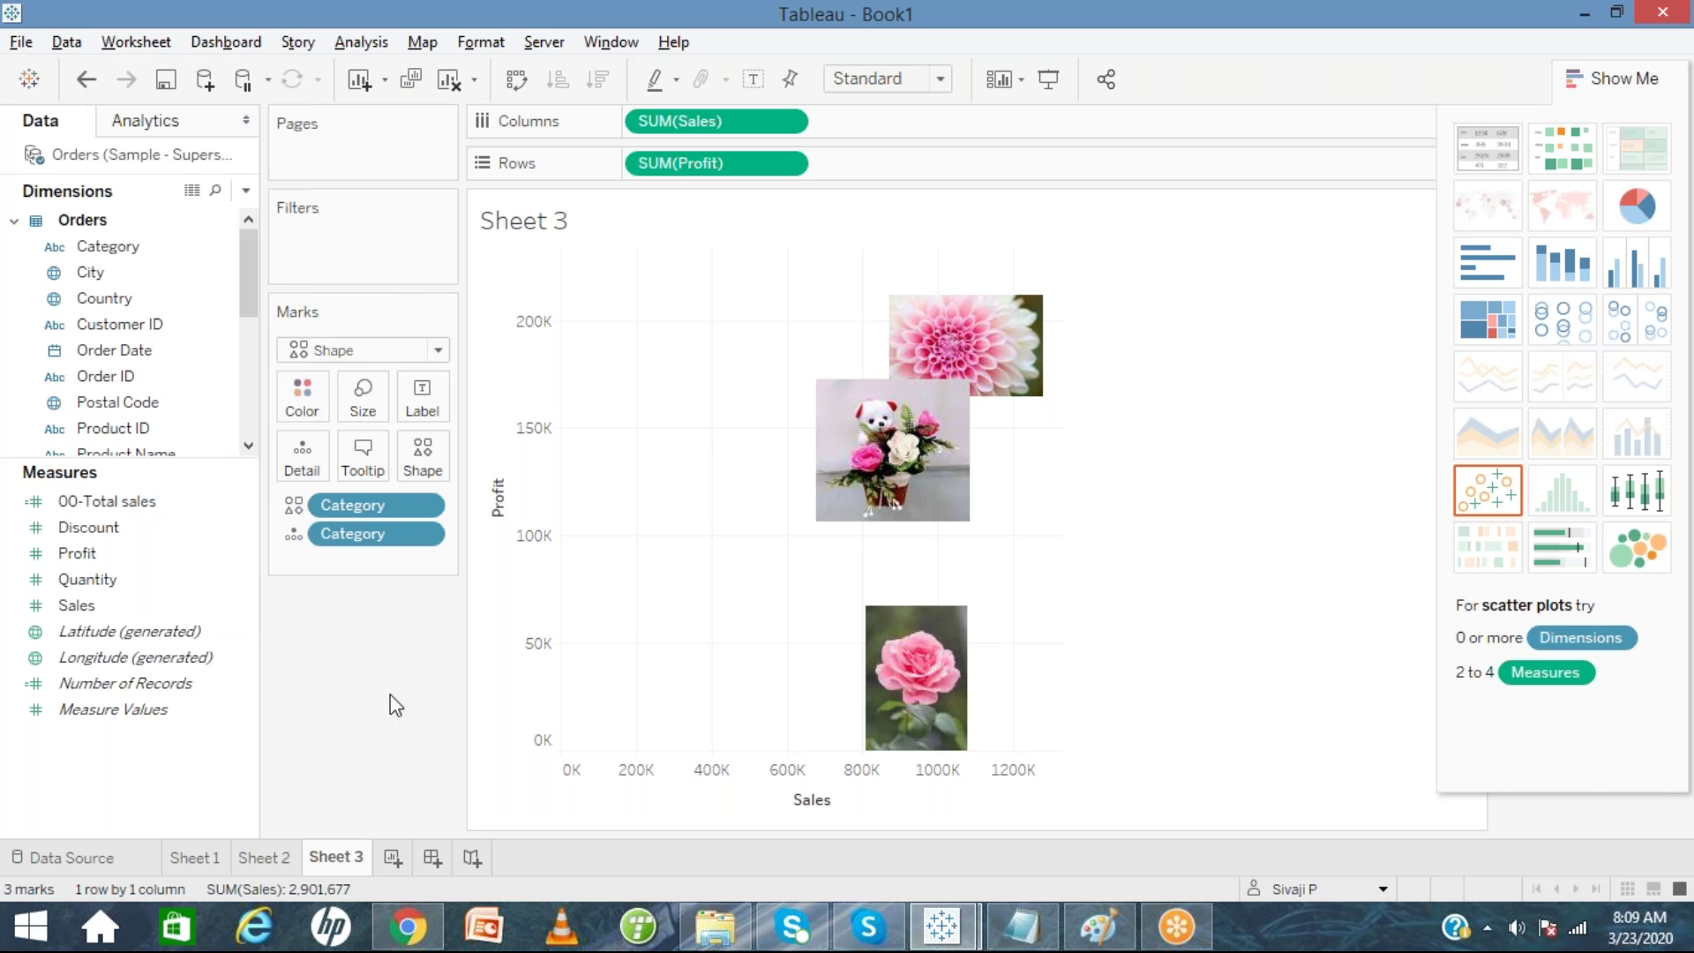
Examine the commands for adding a new data source and refreshing extracts.
left_click(67, 43)
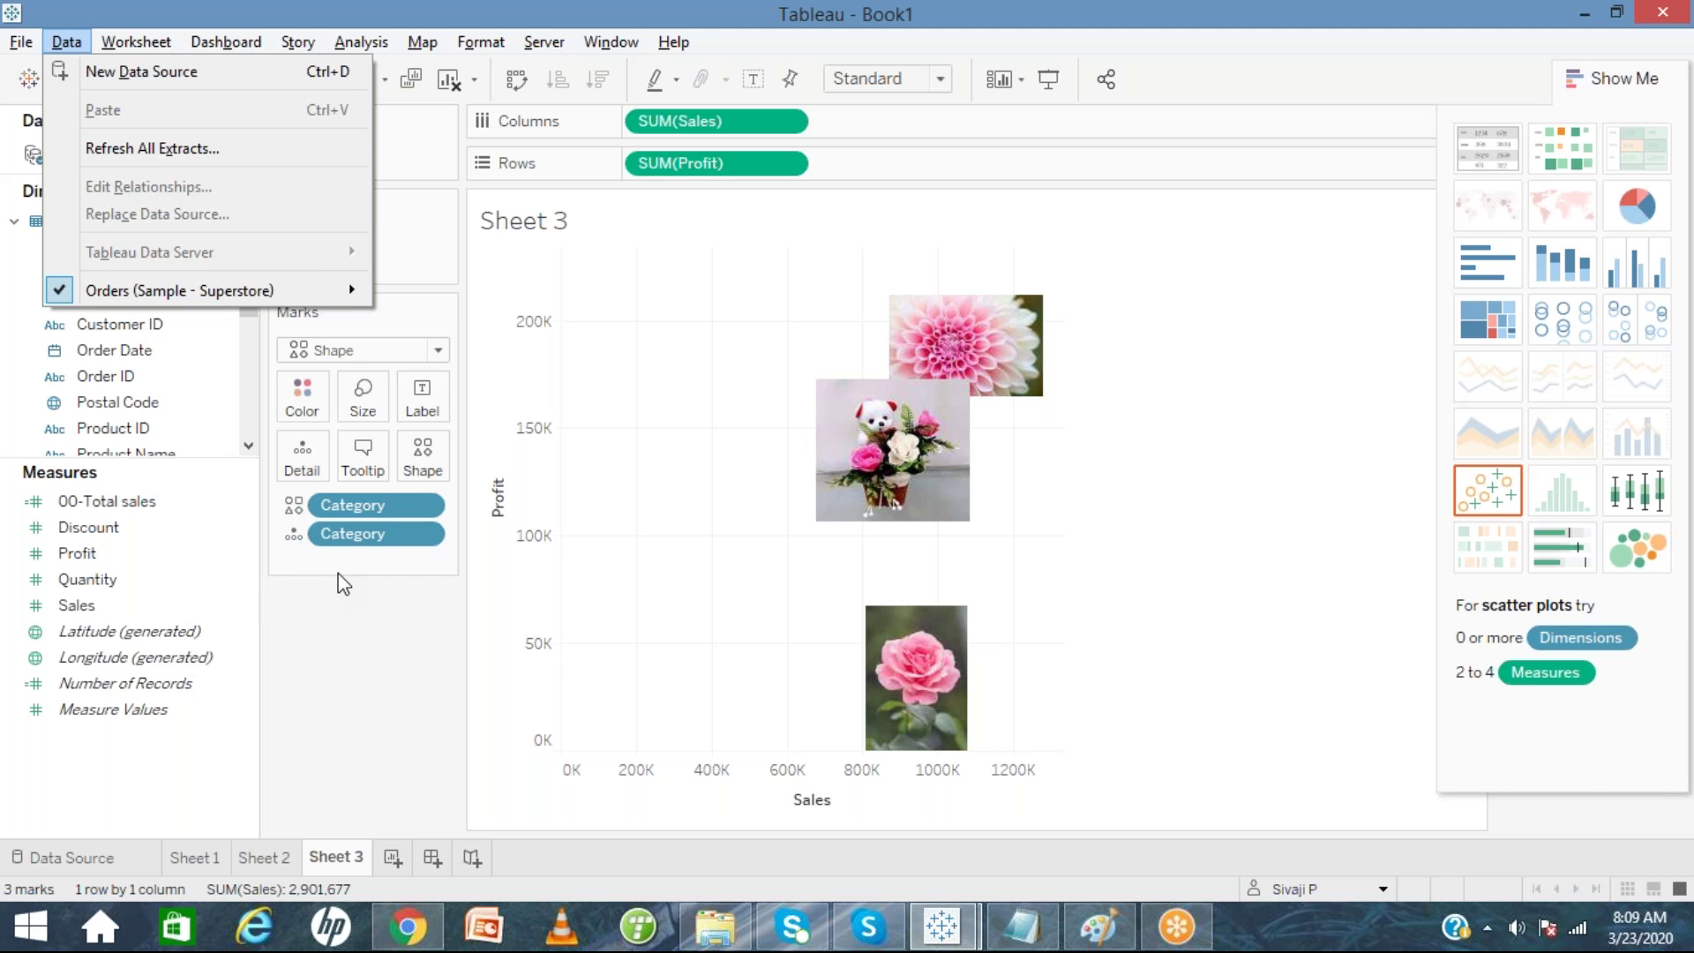
left_click(341, 625)
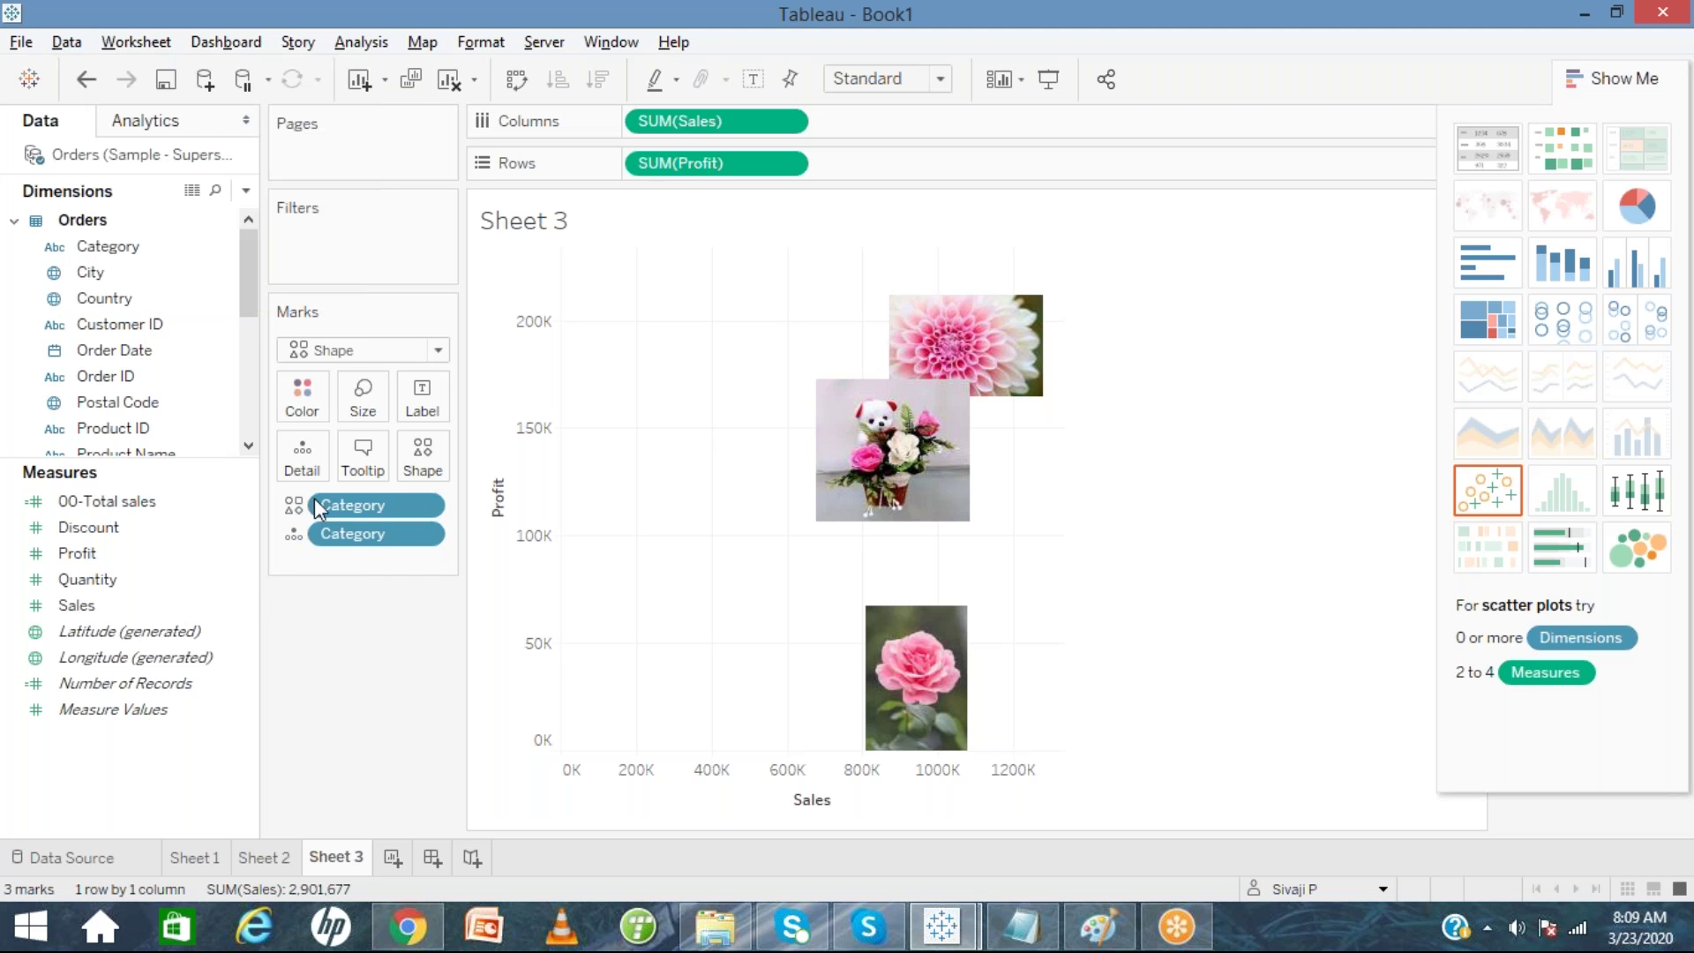
left_click(206, 81)
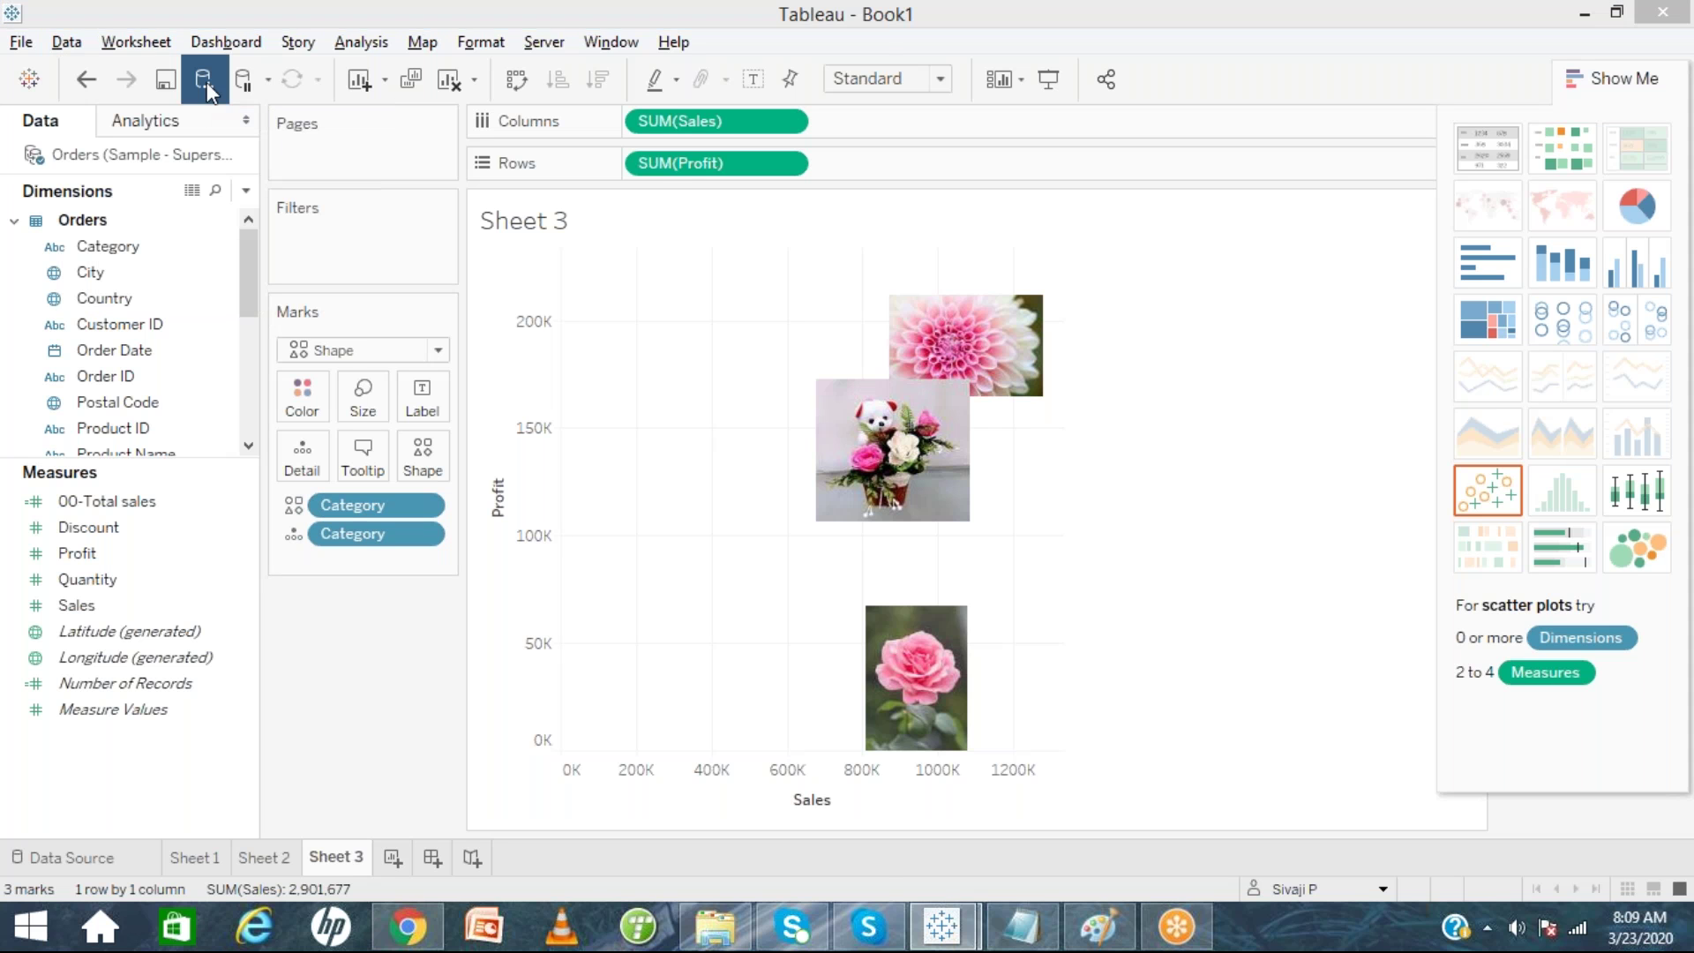
left_click(120, 807)
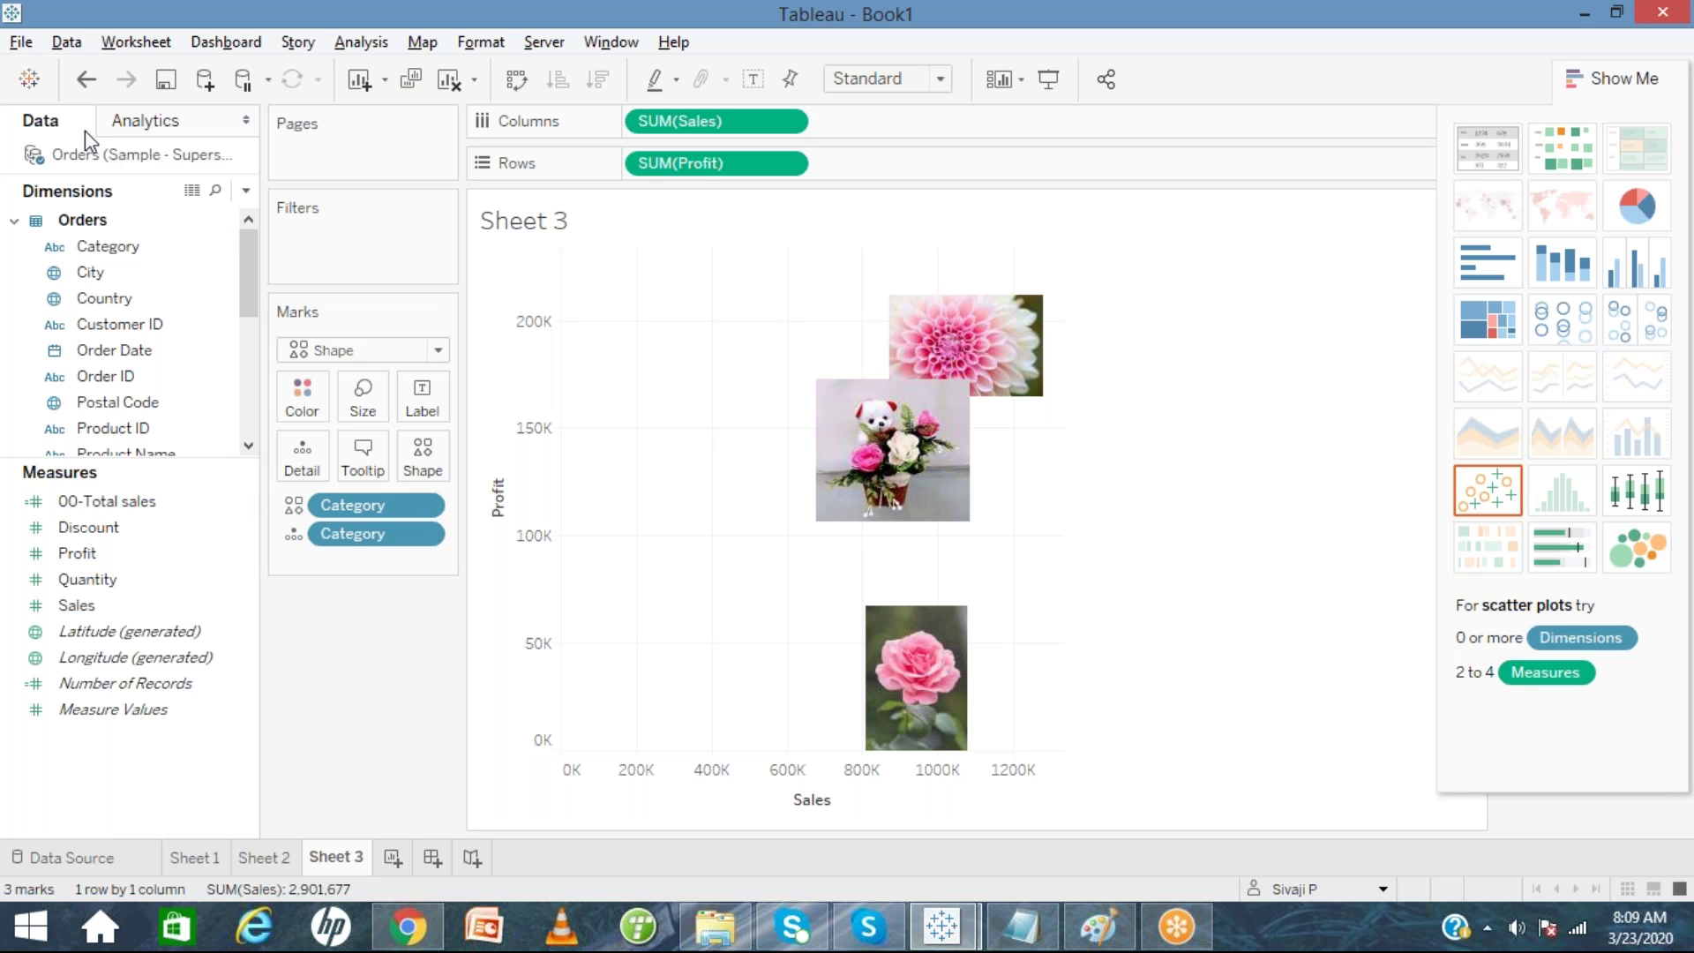
left_click(70, 44)
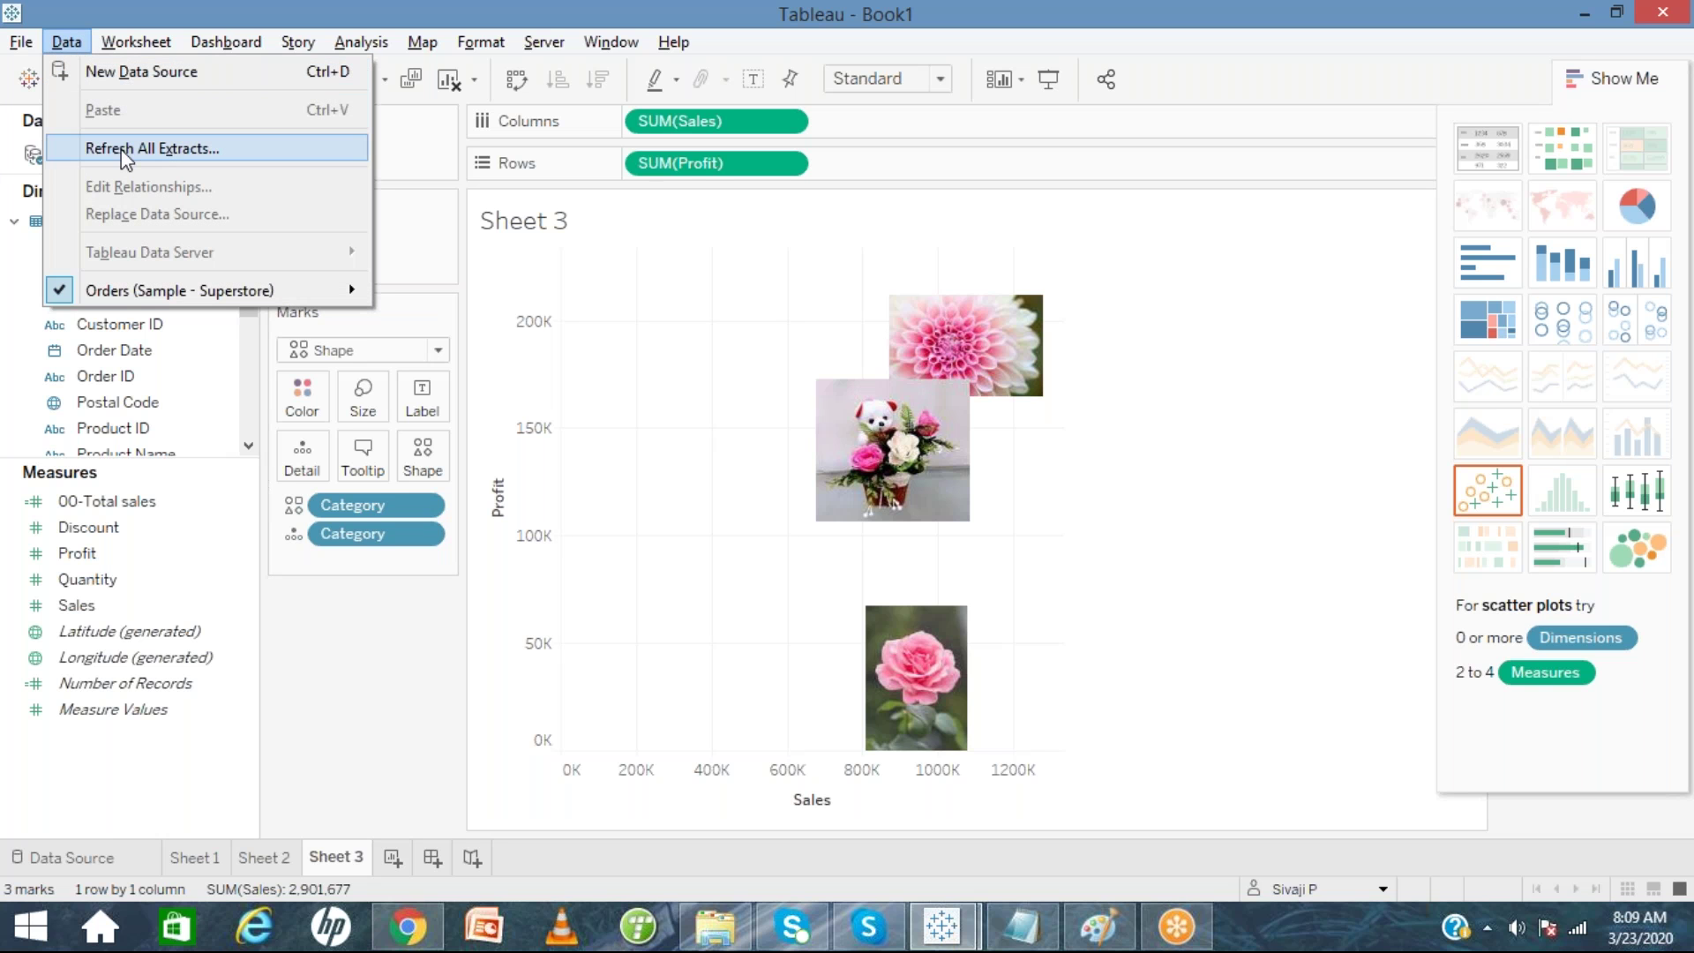
left_click(413, 751)
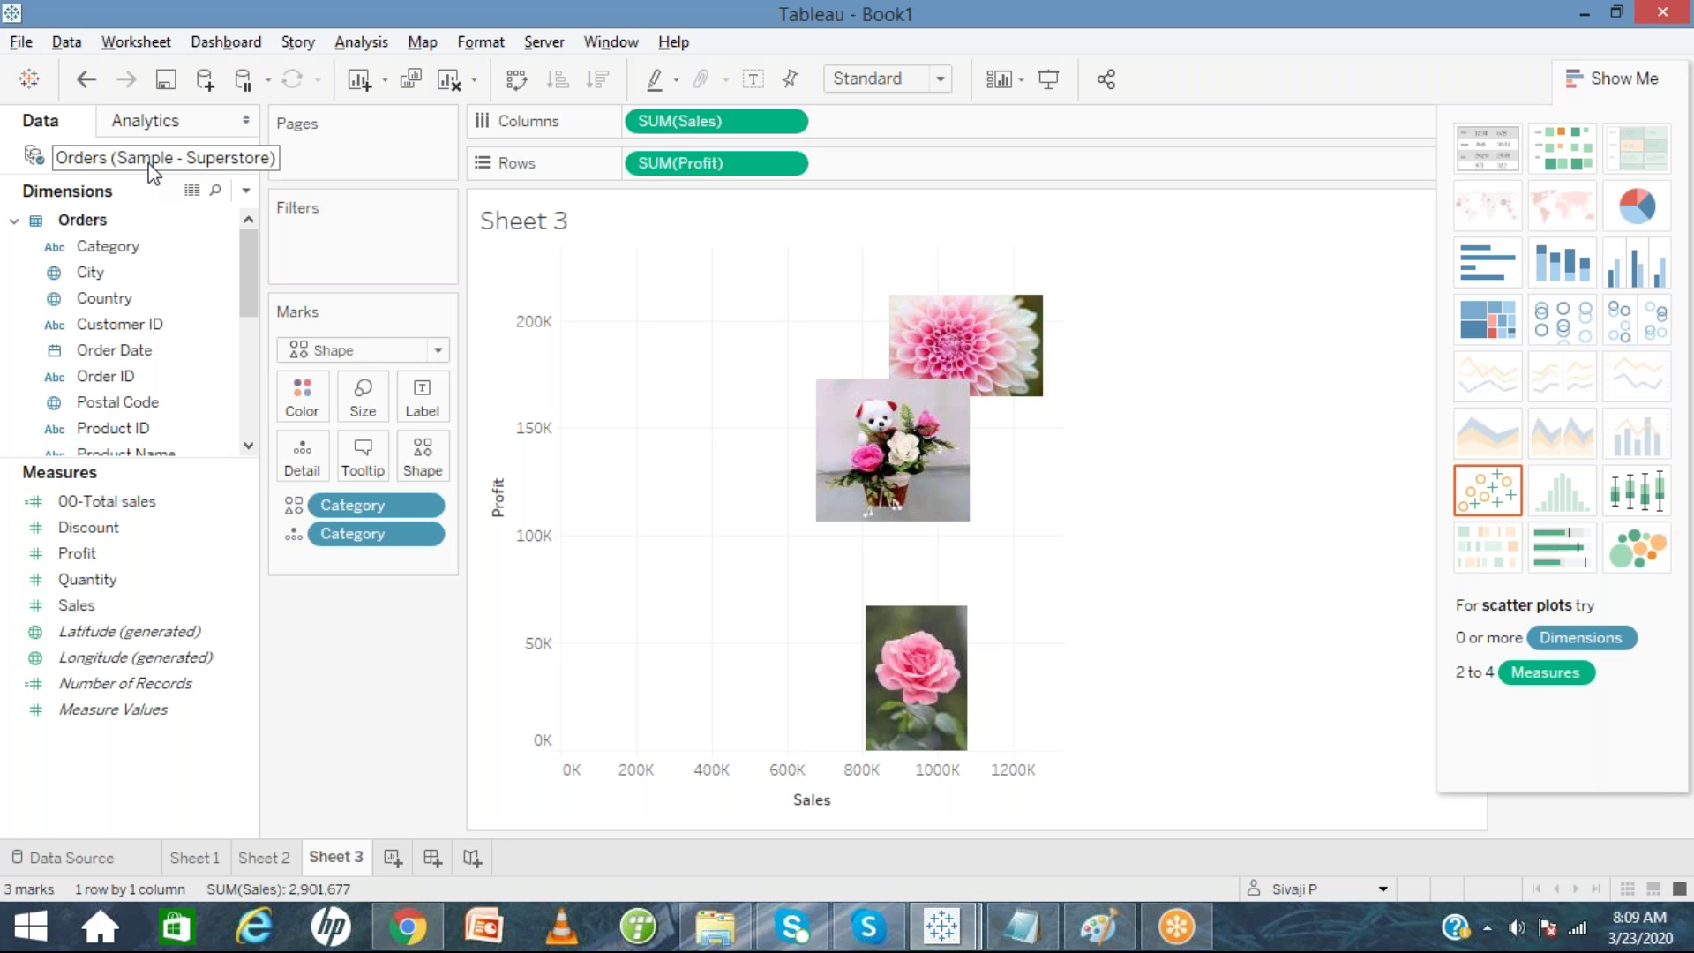
Refresh all extracts for the Orders (Sample - Superstore) data source and dismiss the refresh results.
left_click(67, 44)
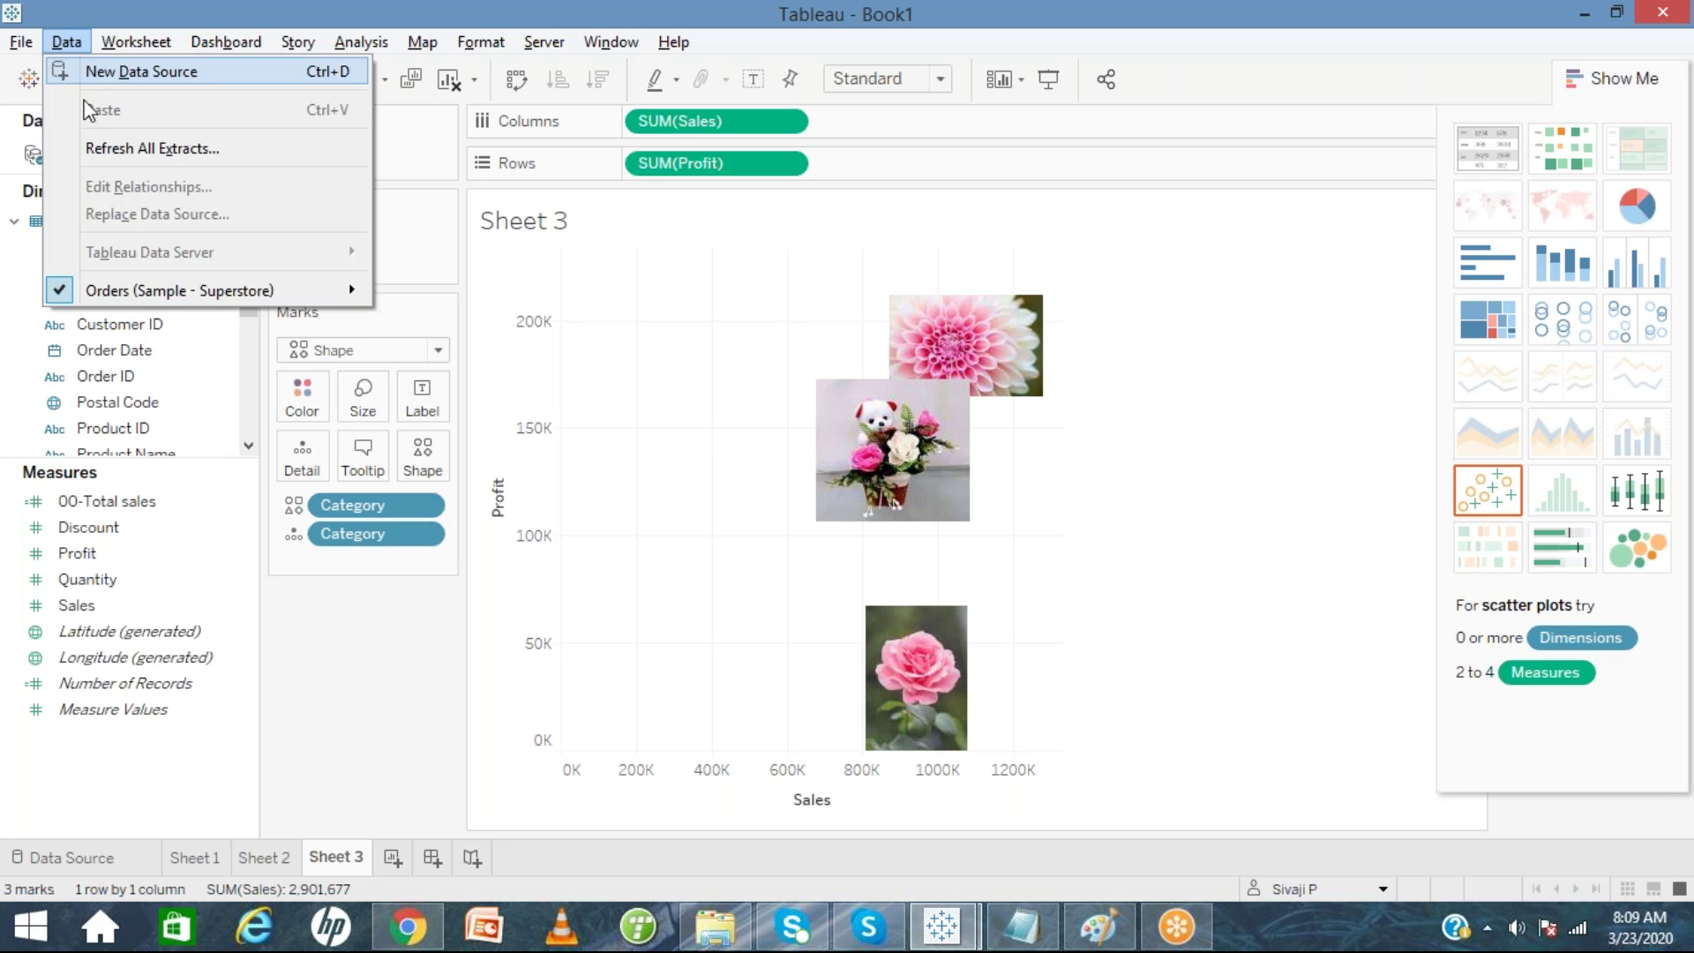
left_click(95, 148)
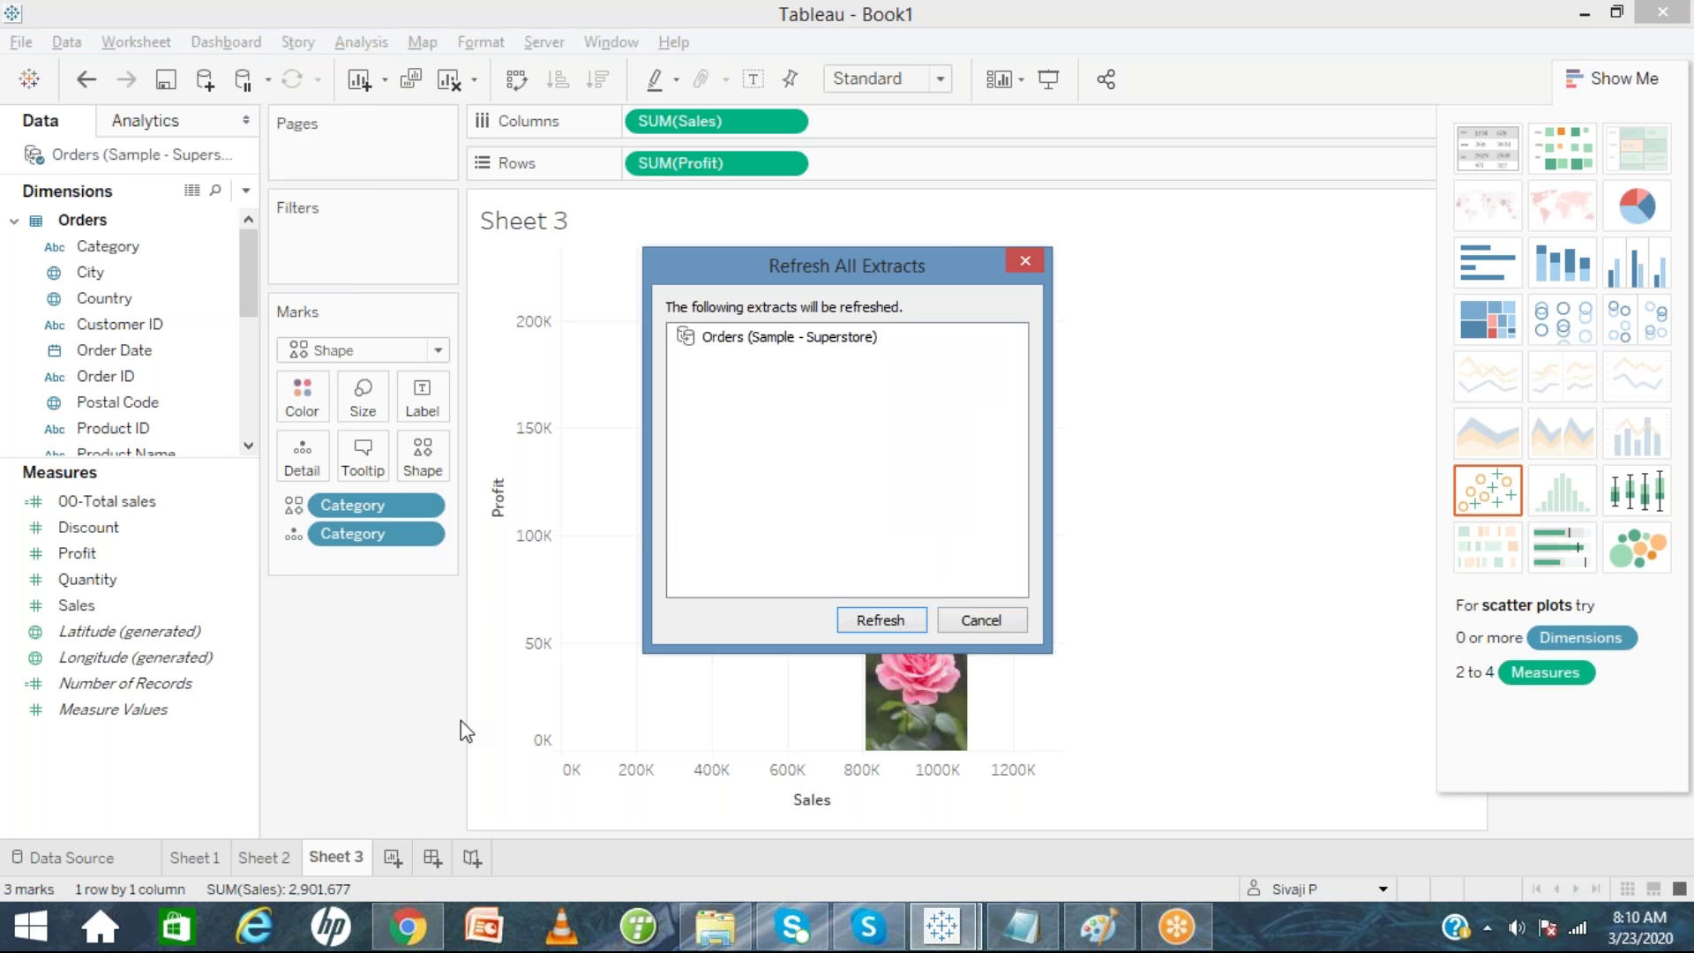
left_click(874, 625)
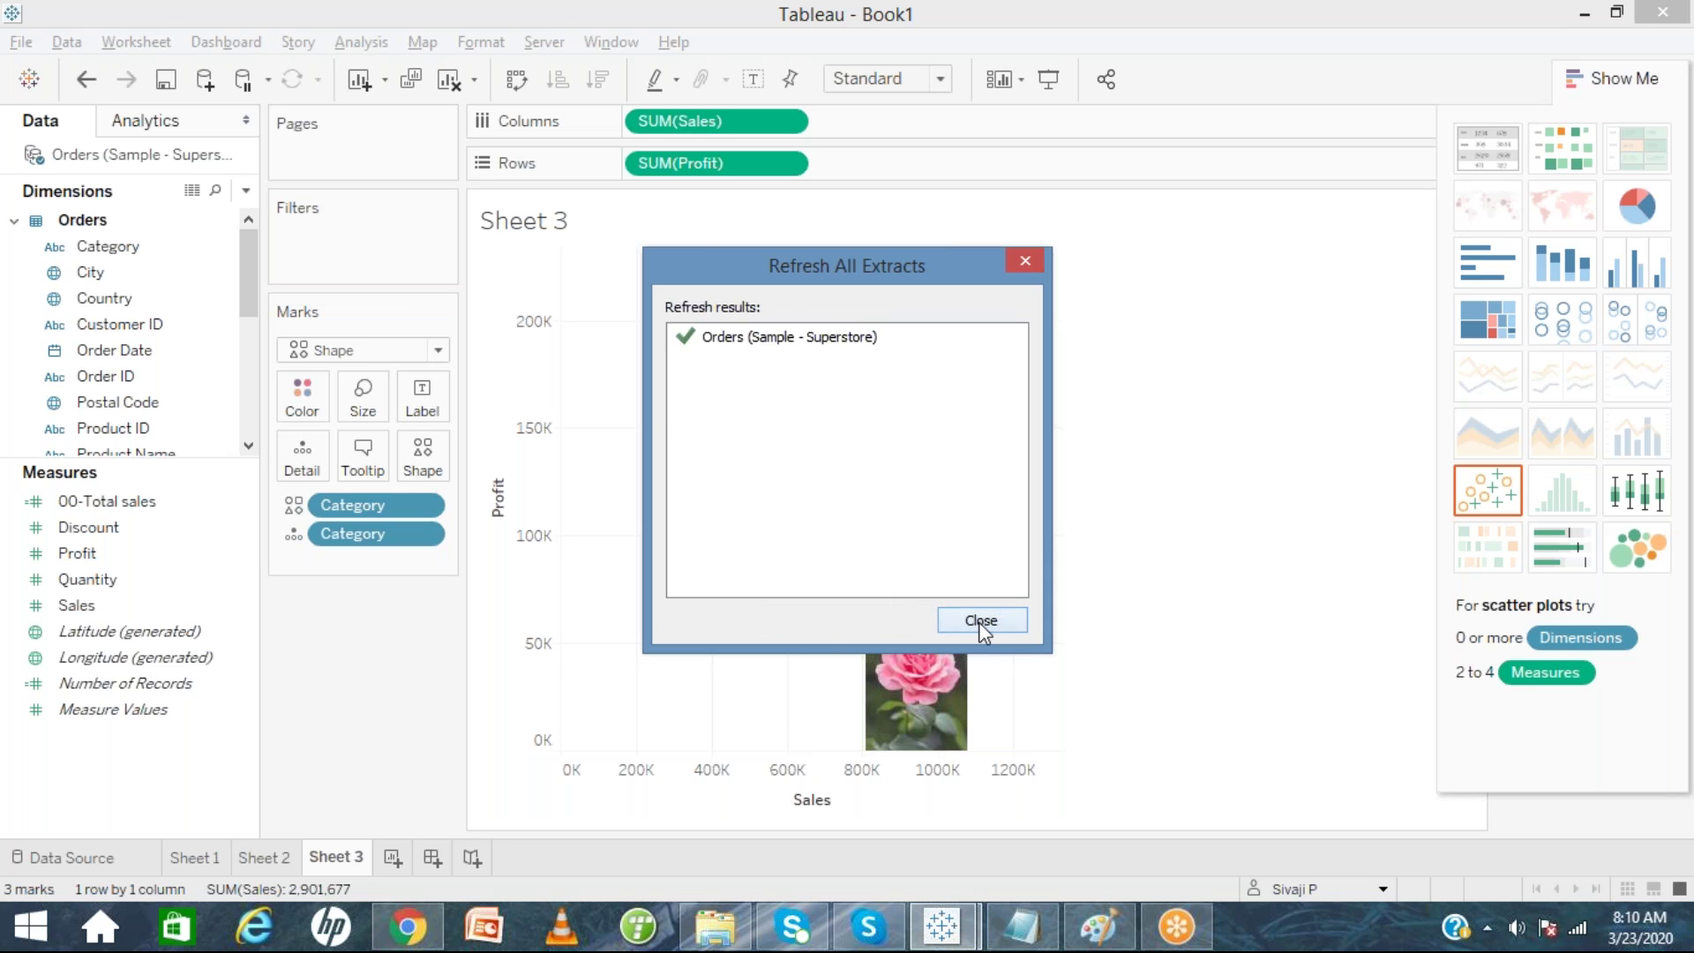
left_click(980, 622)
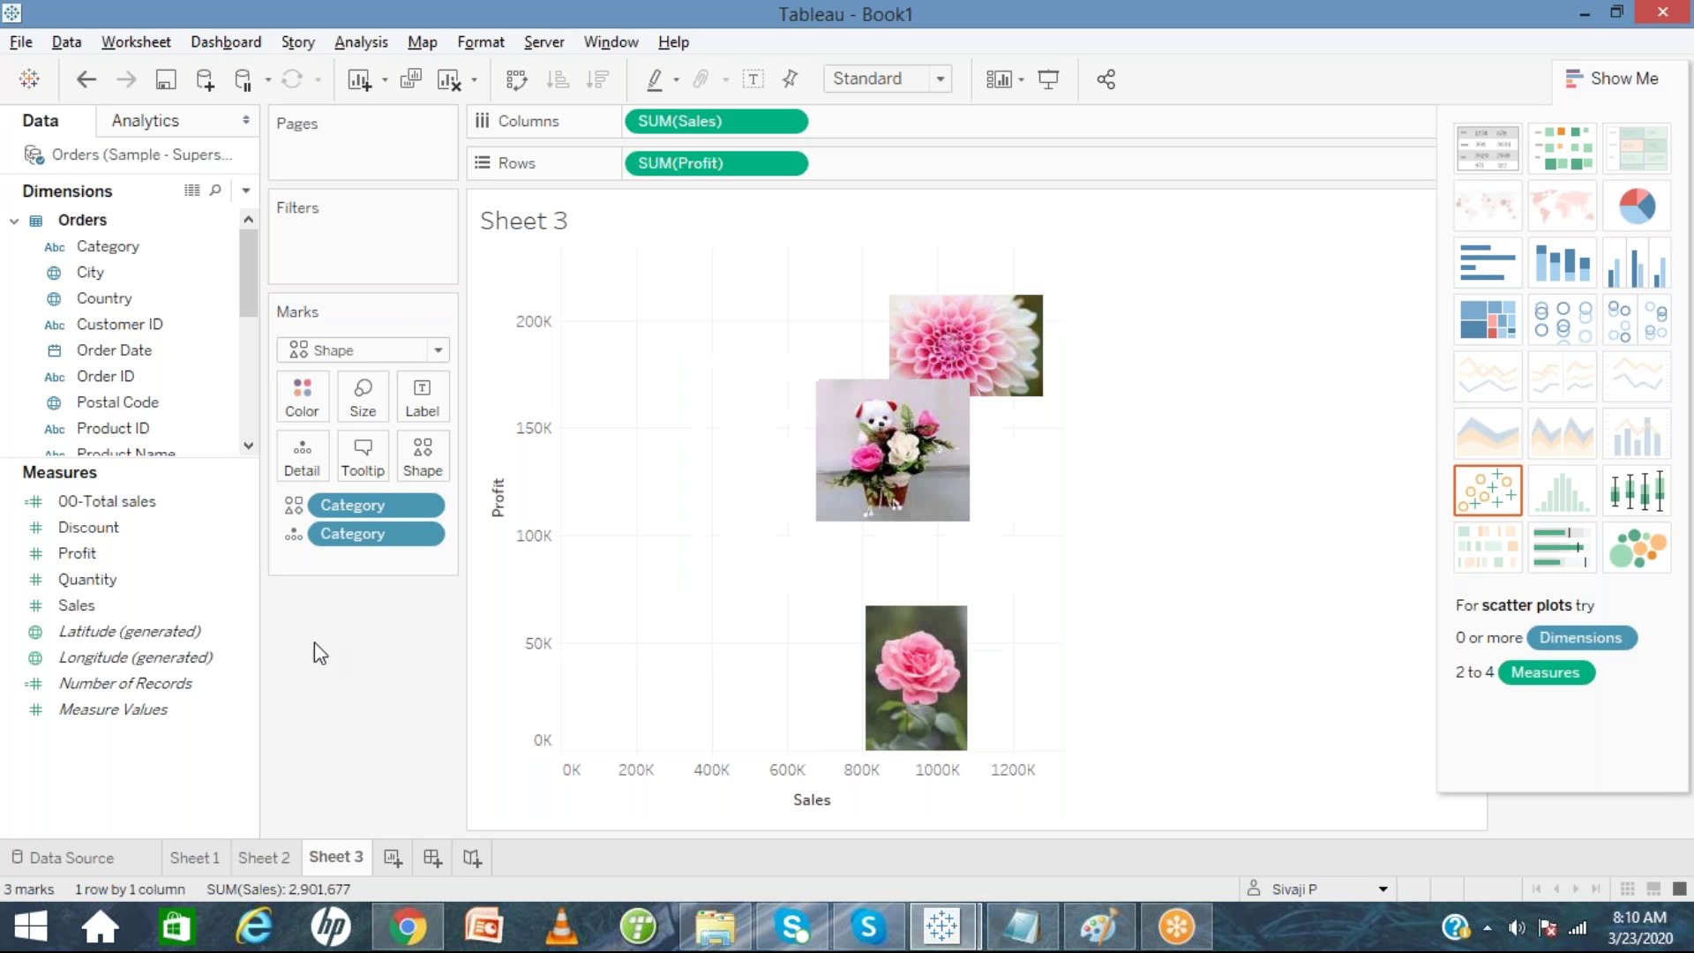
Examine the extract, alias, publishing and export commands available for the Orders (Sample - Superstore) data source.
left_click(76, 46)
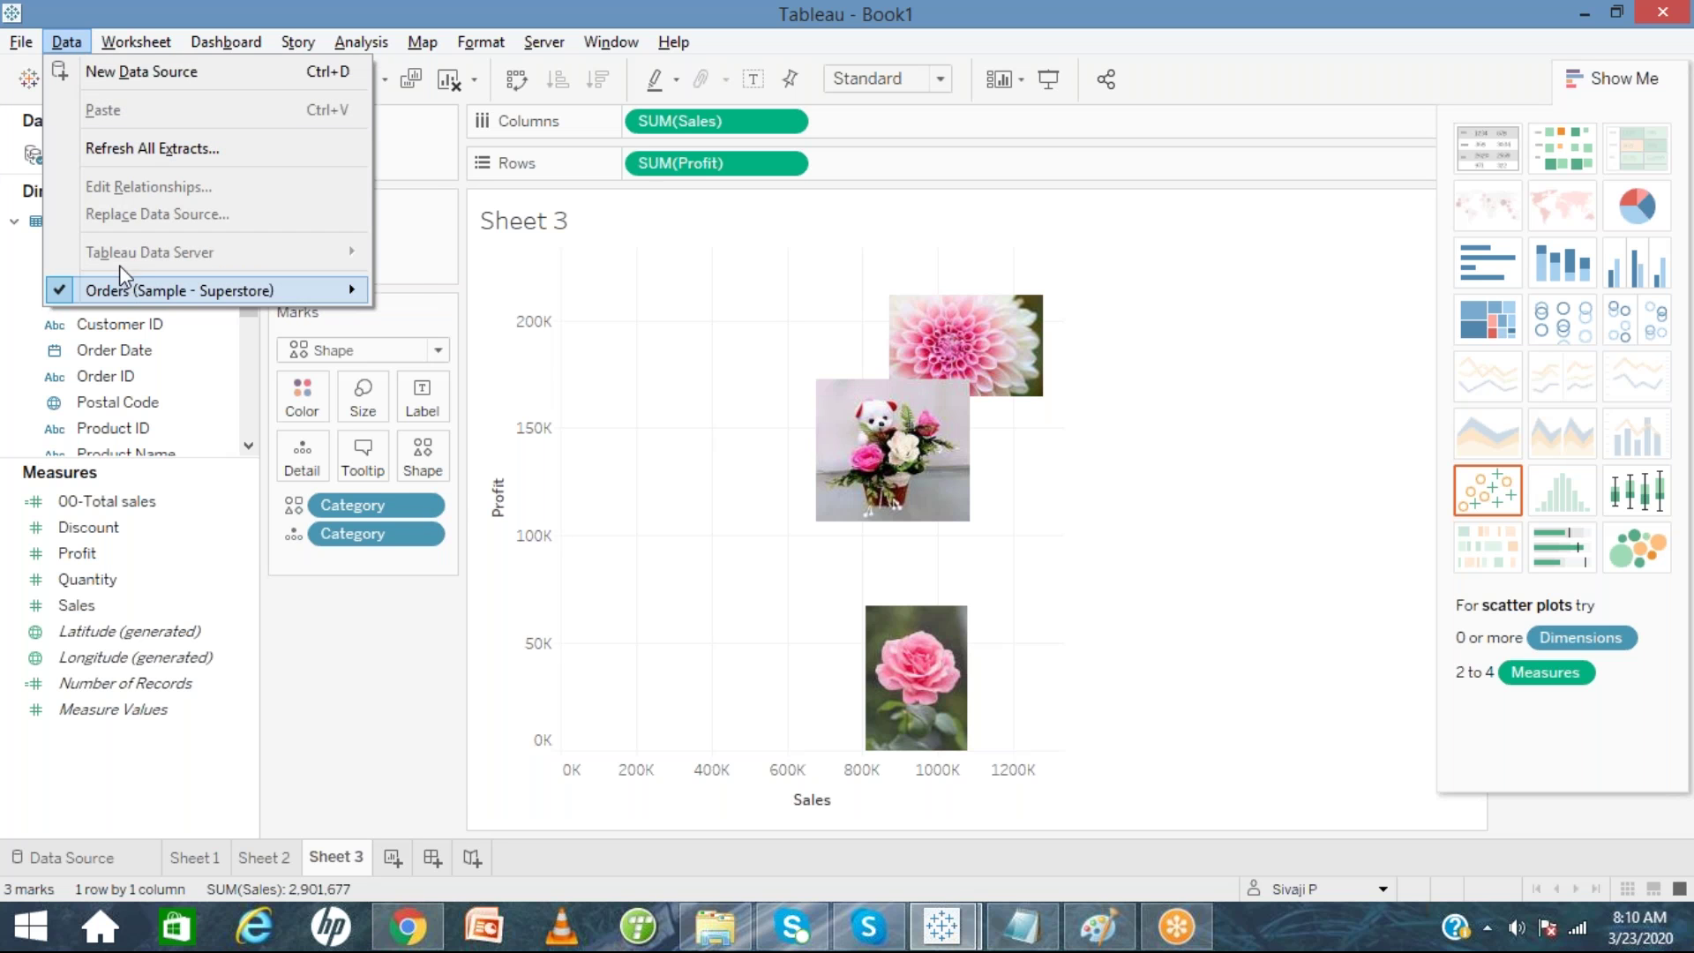
mouse_move(135, 291)
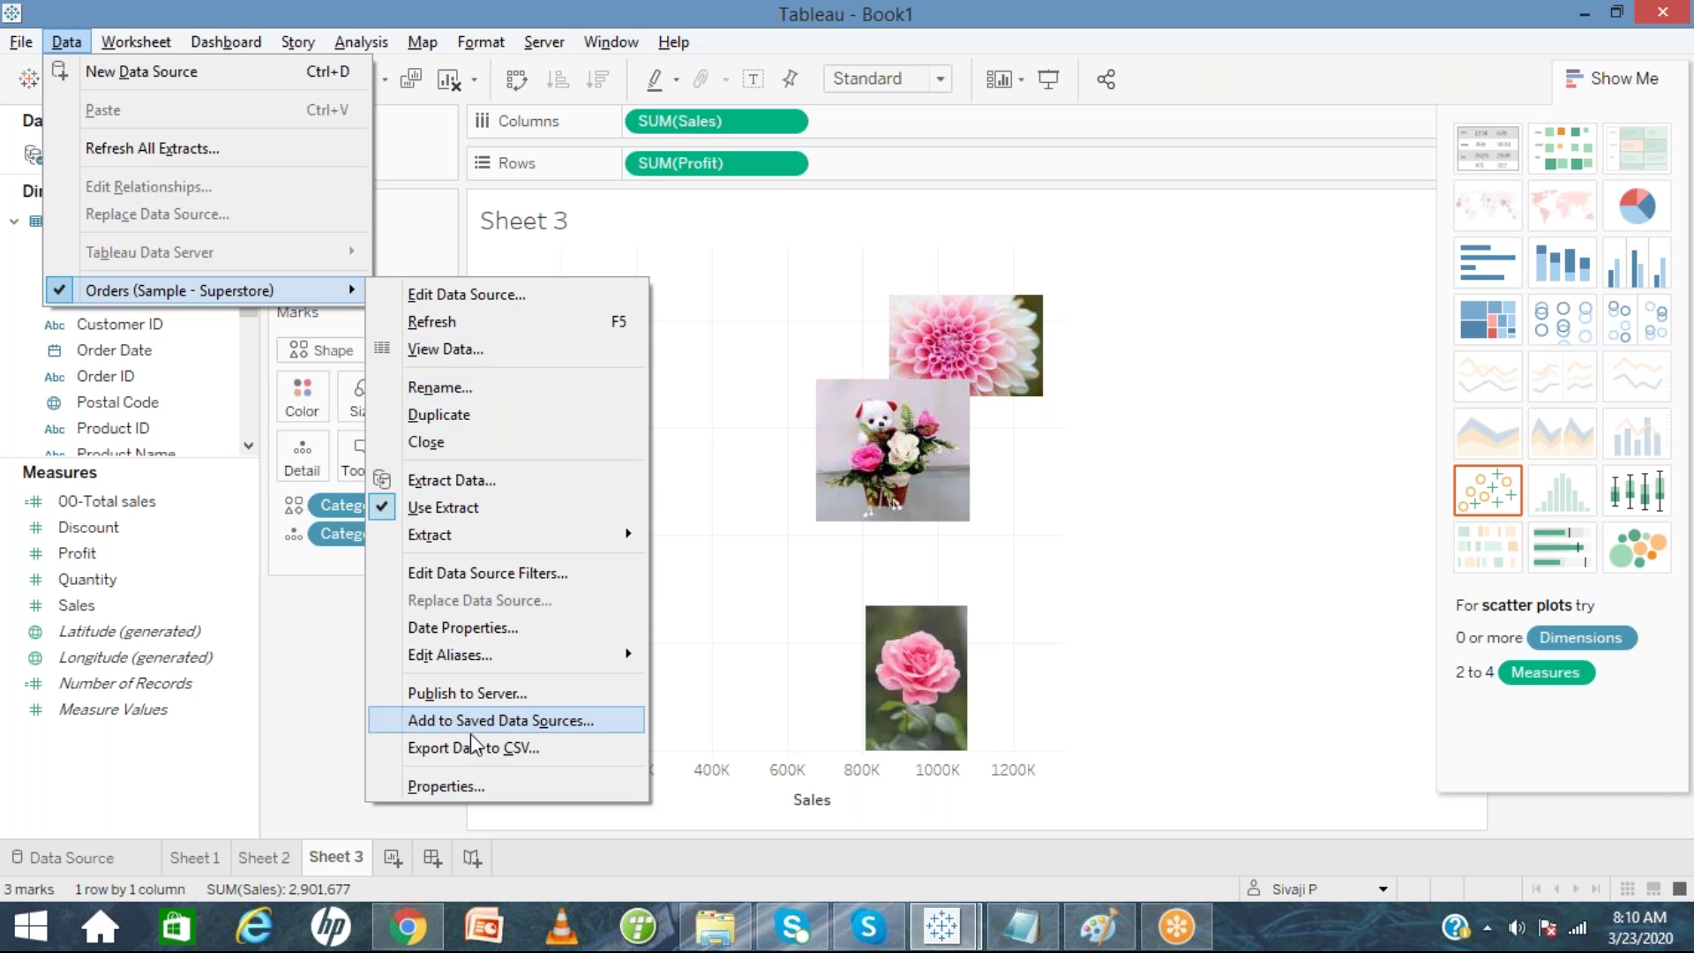
left_click(351, 731)
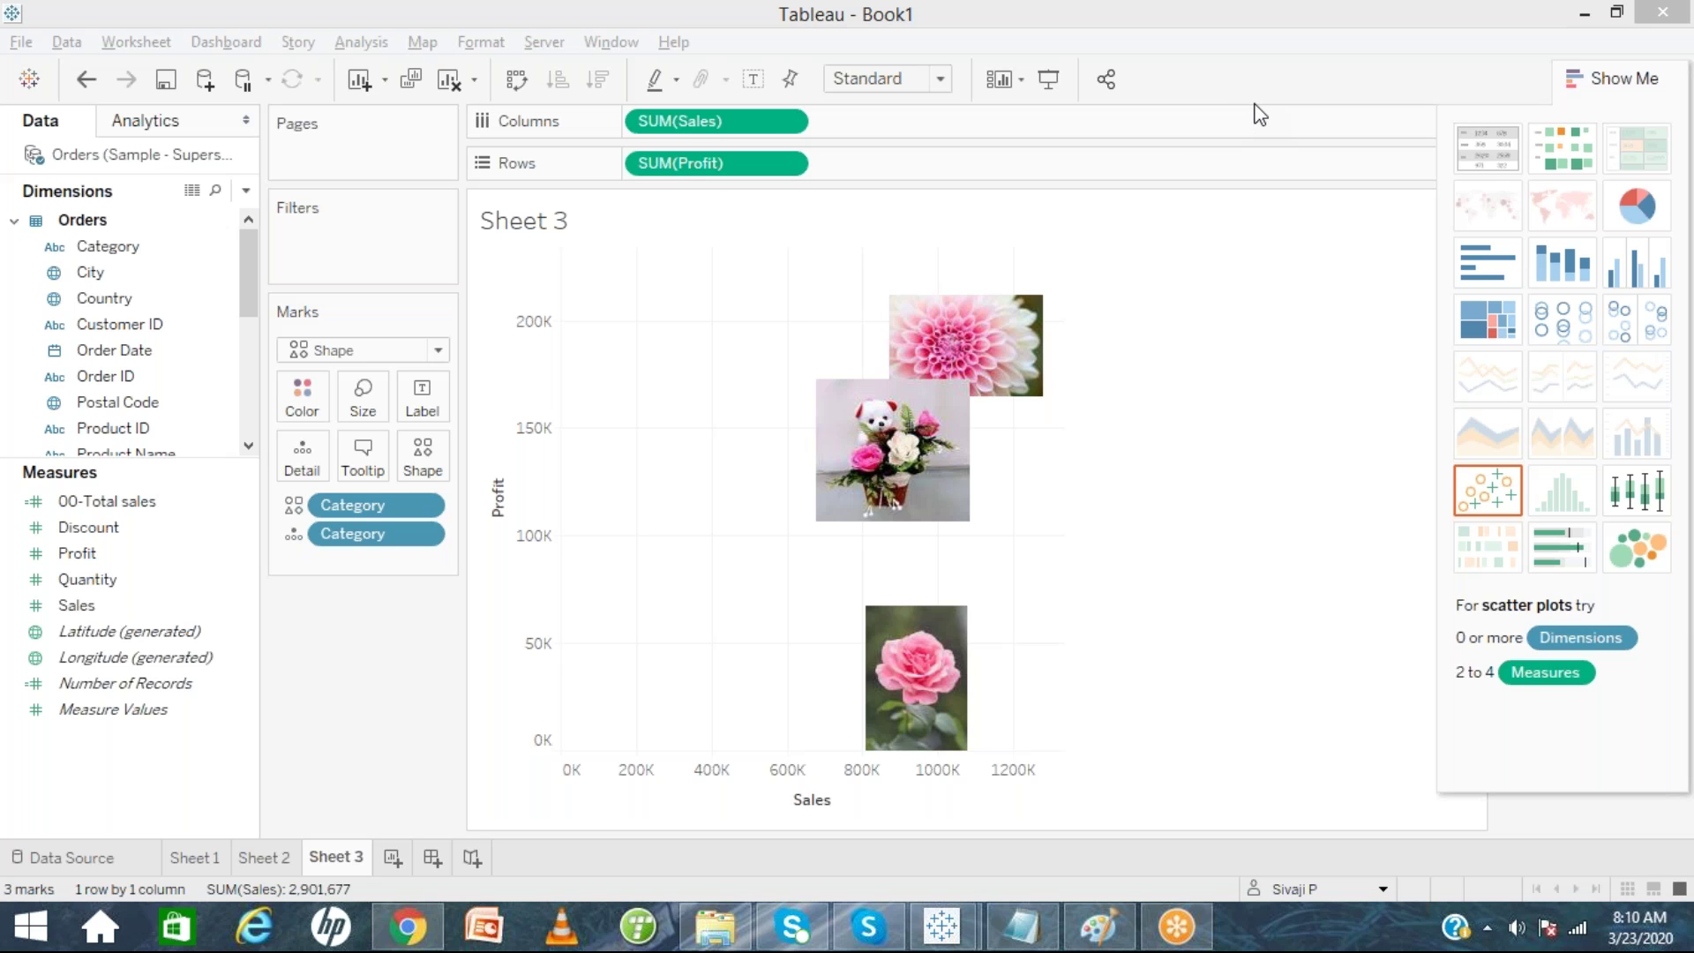
left_click(378, 703)
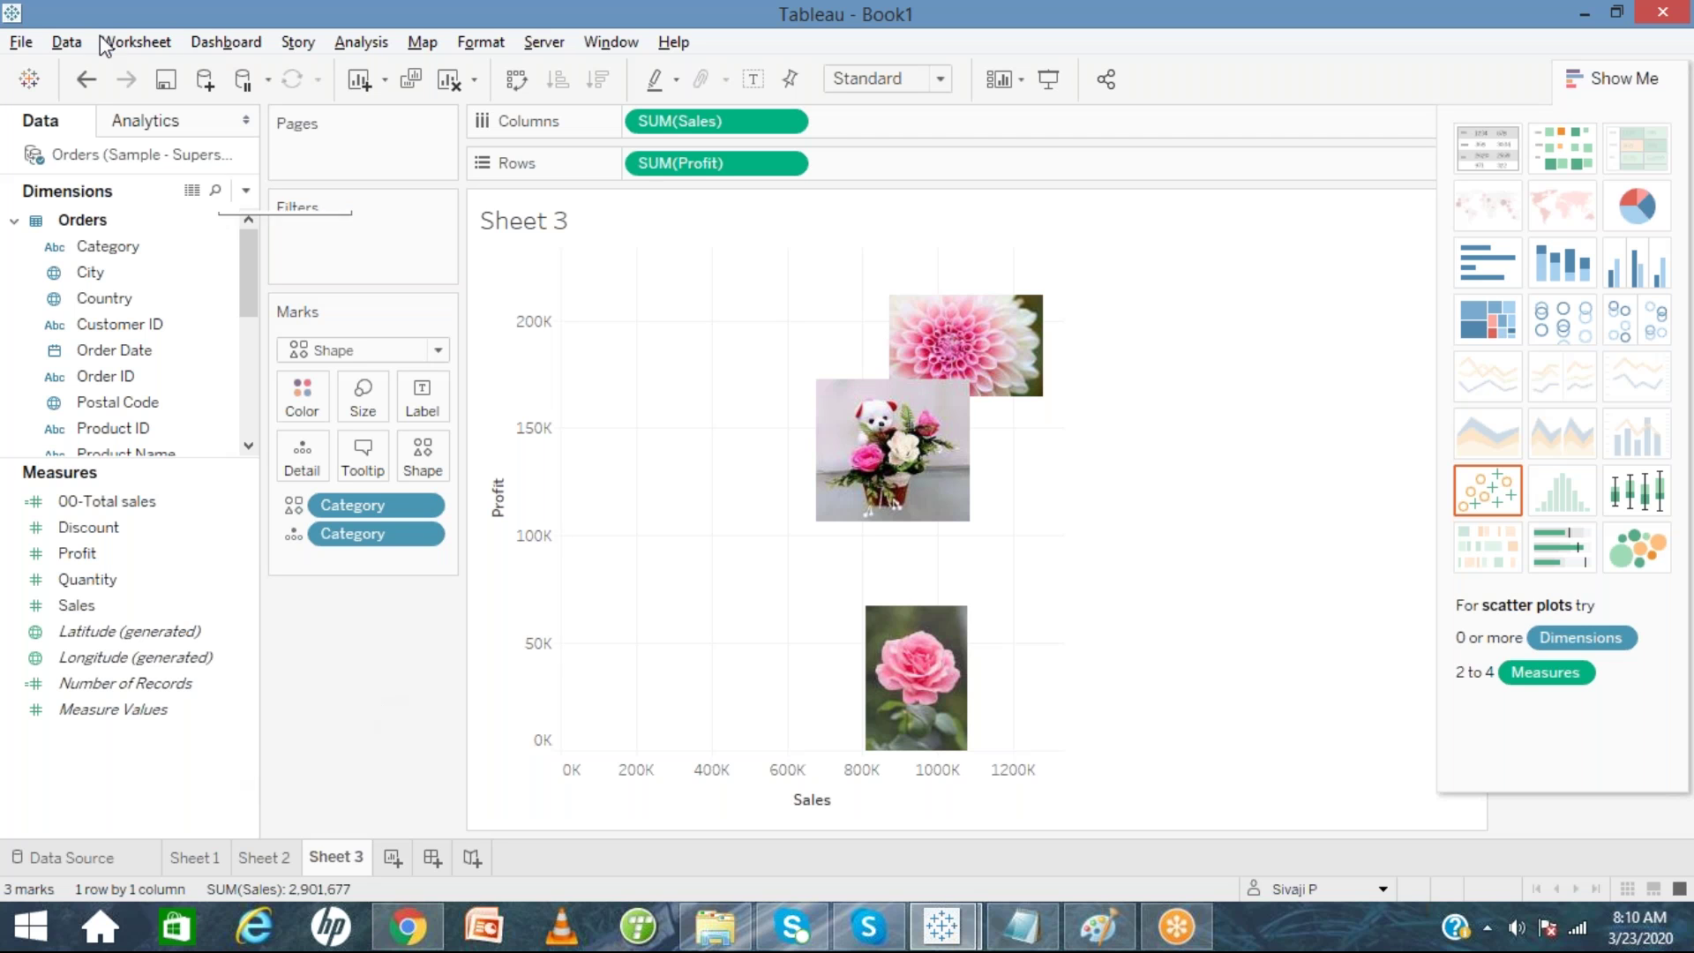
Add a new blank worksheet to the workbook, check back on Sheet 3, and return to the new sheet.
left_click(27, 46)
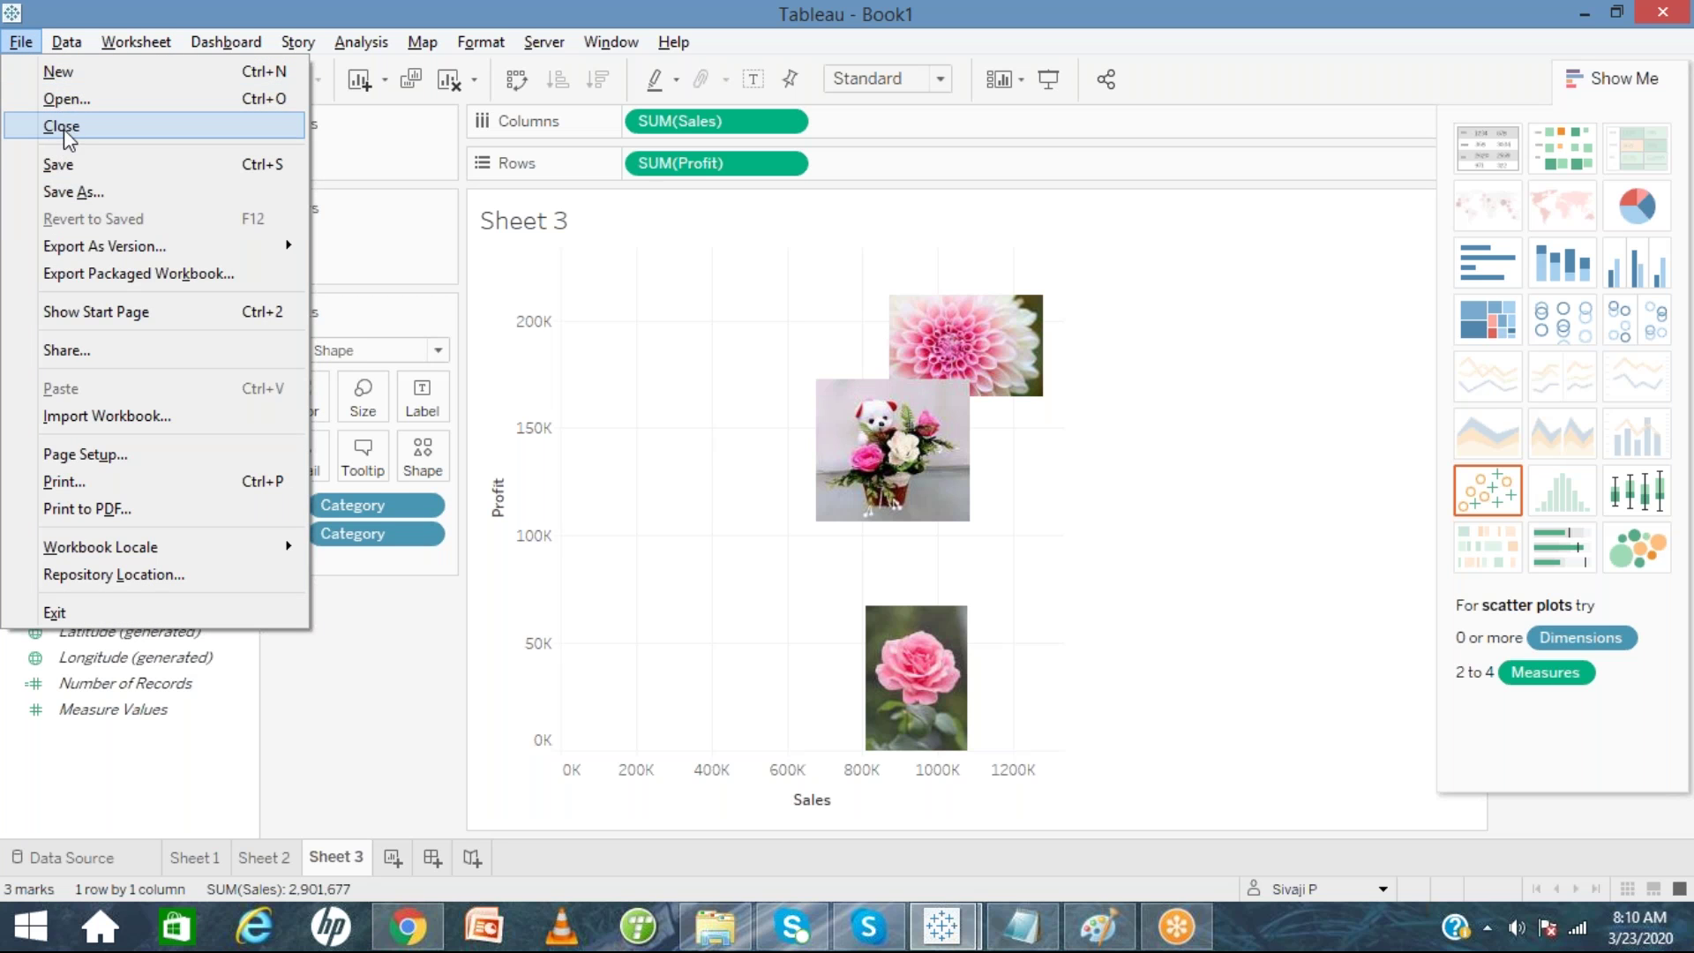
mouse_move(76, 244)
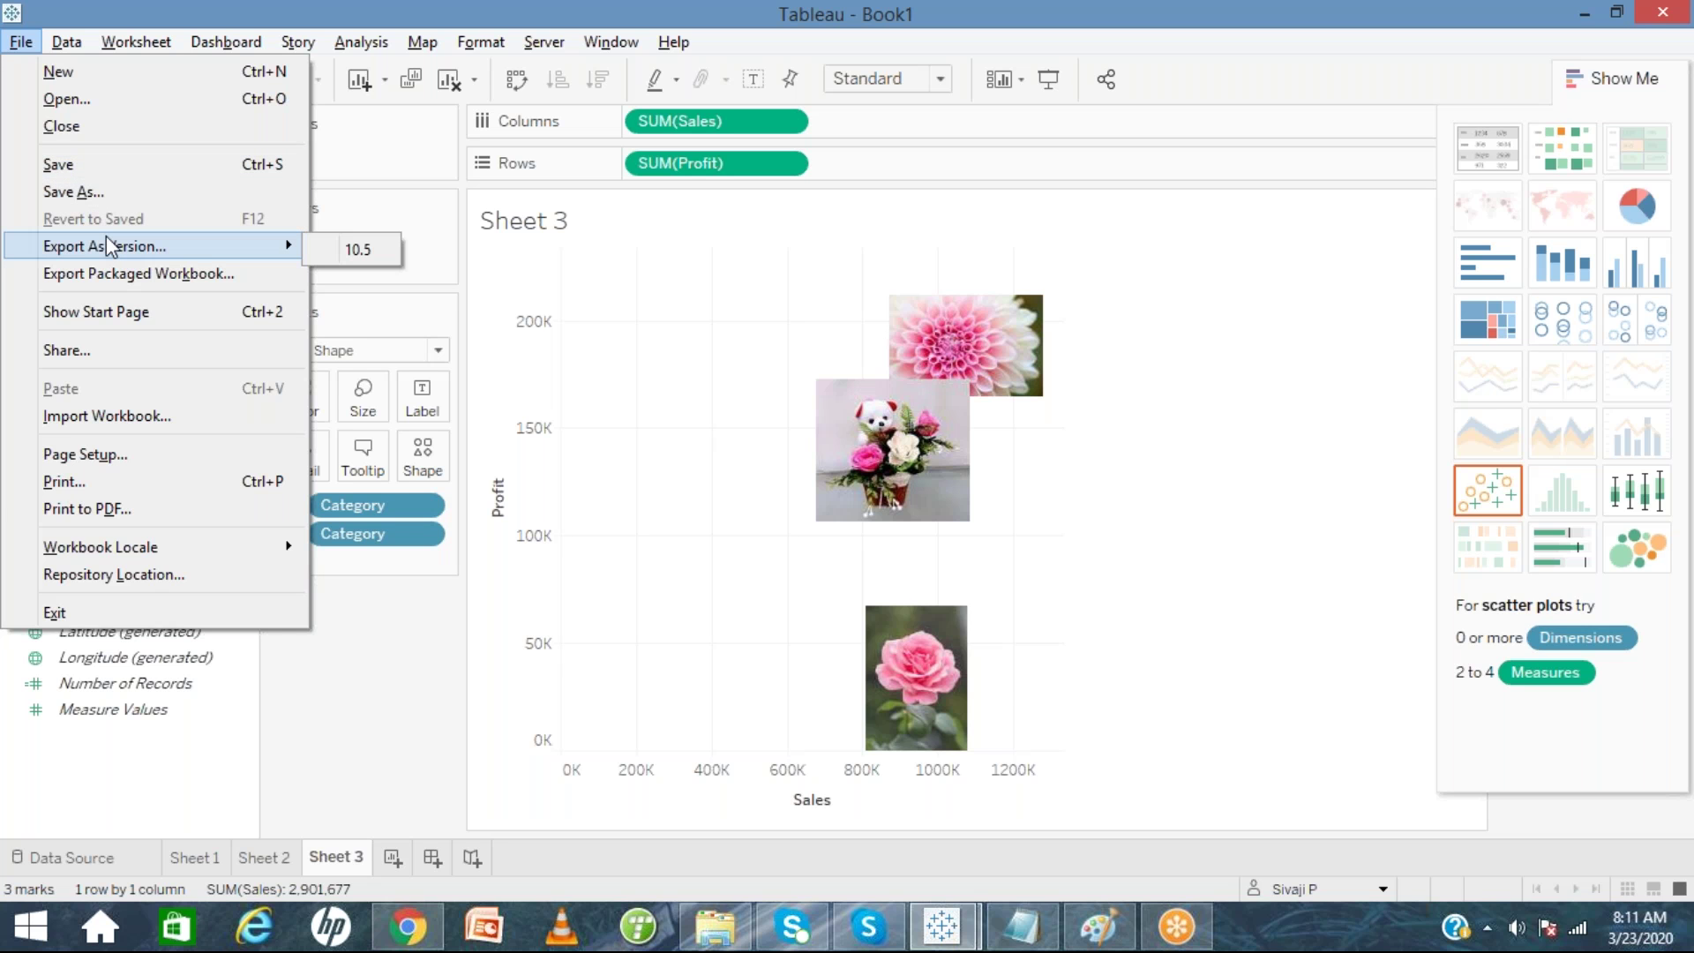
mouse_move(76, 26)
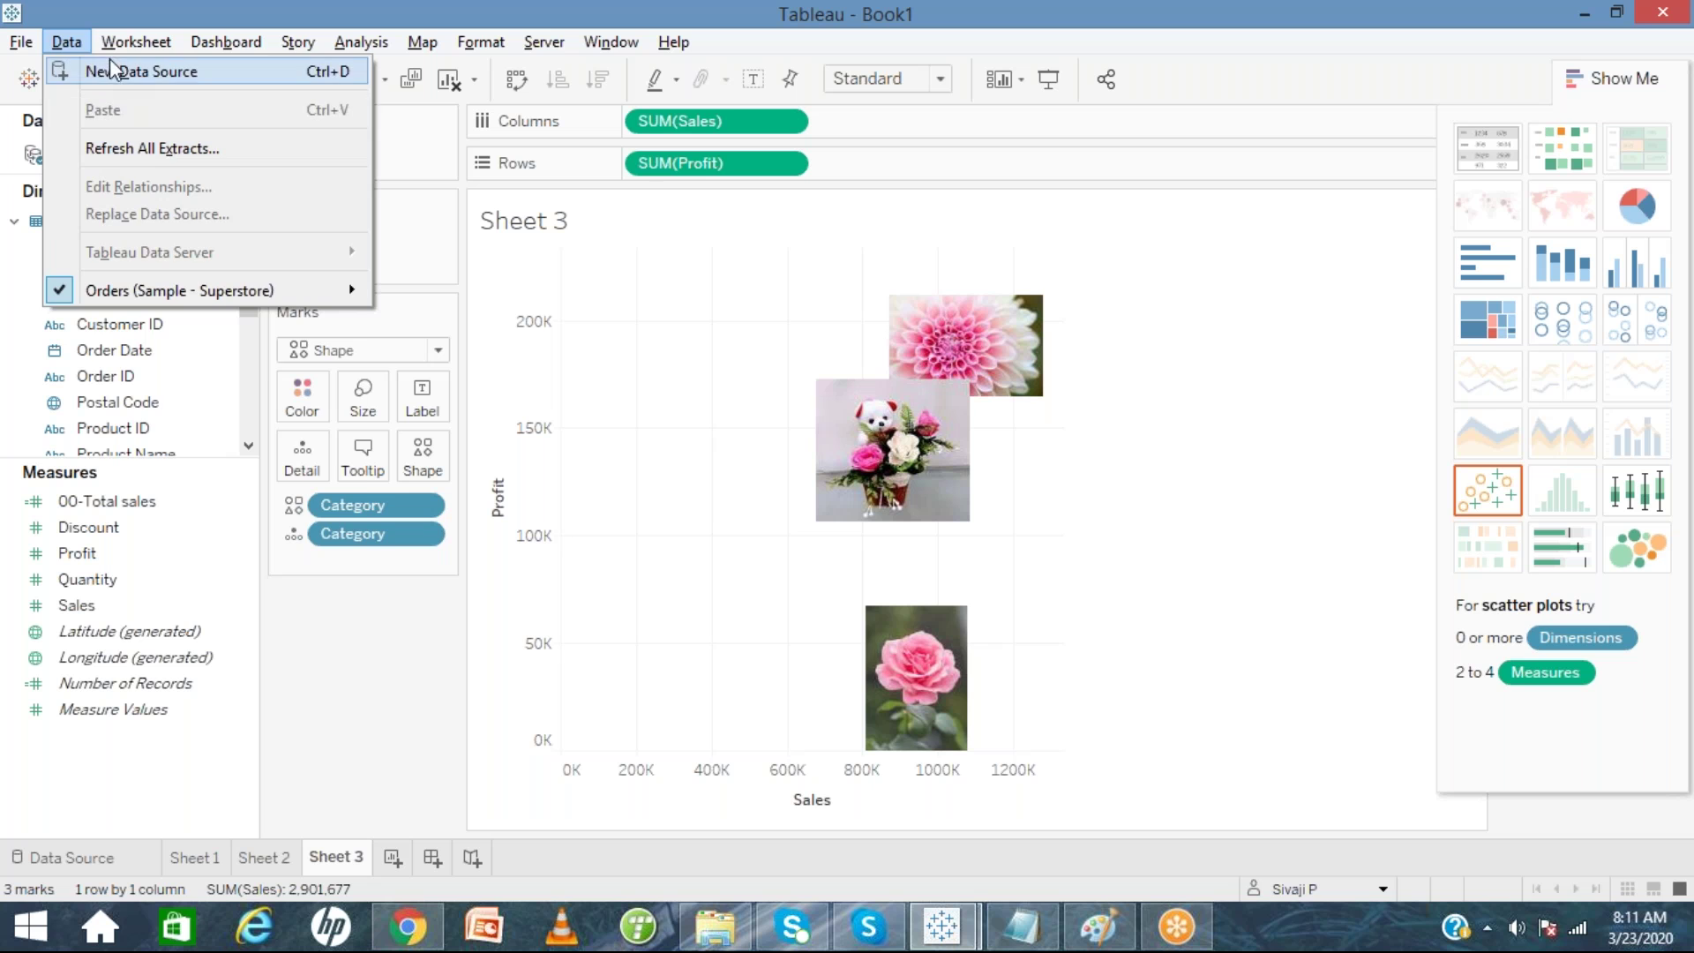
mouse_move(114, 49)
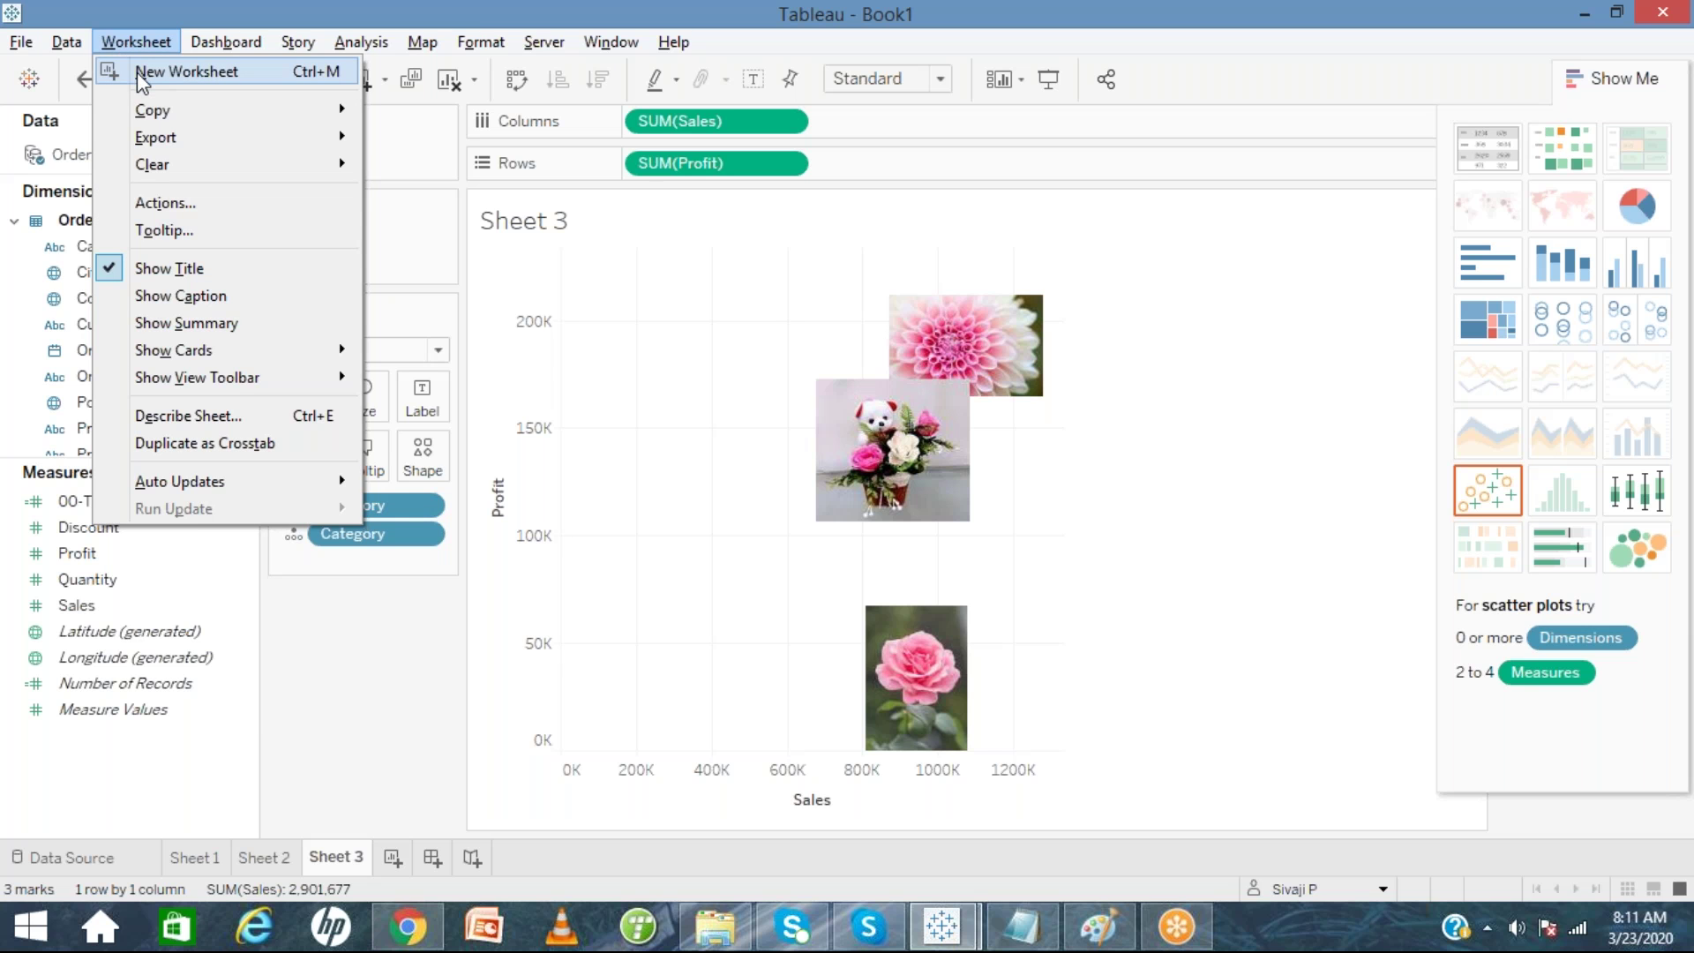
left_click(136, 71)
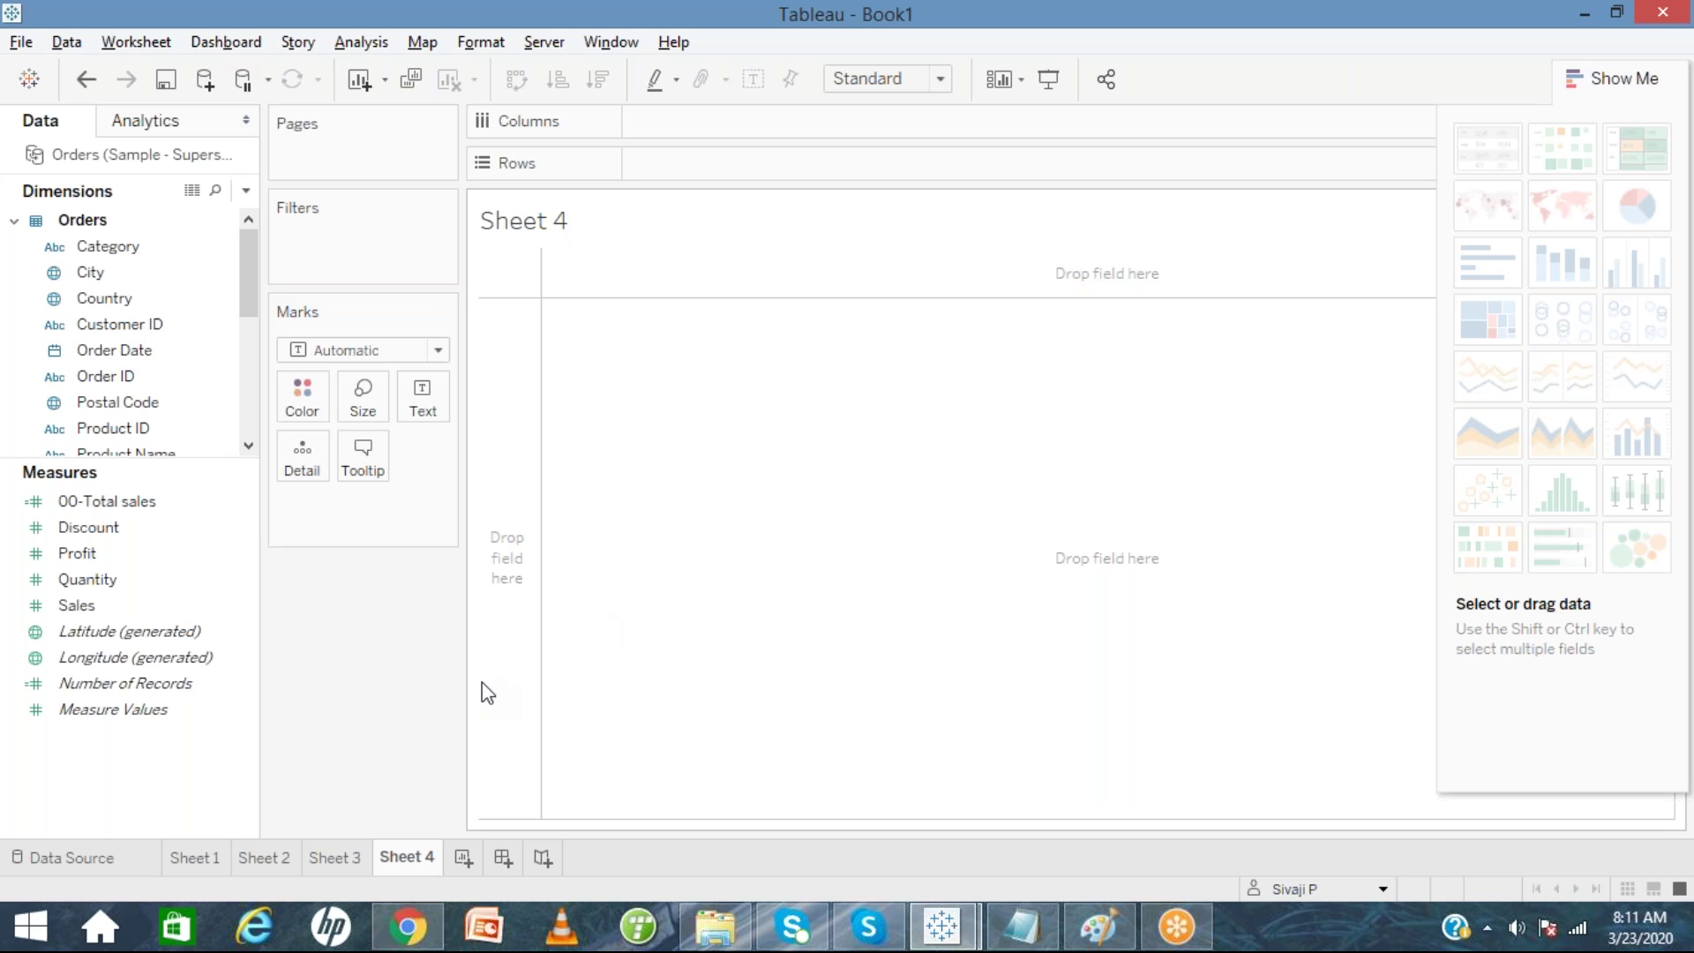
left_click(333, 859)
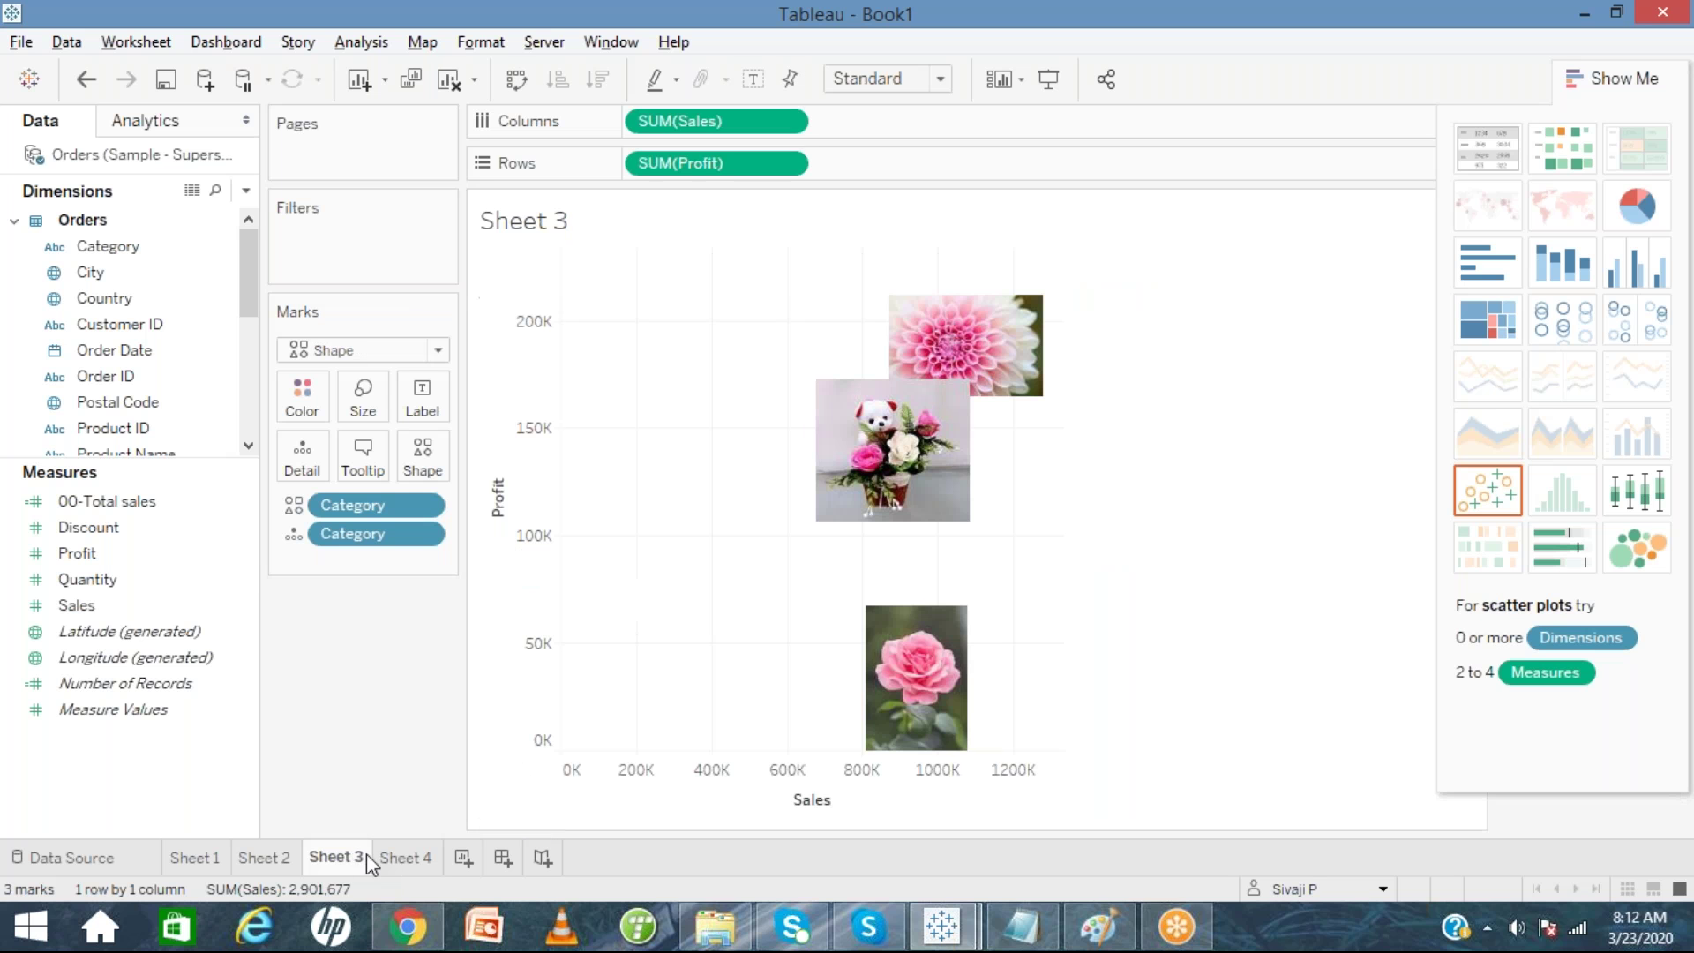
left_click(385, 854)
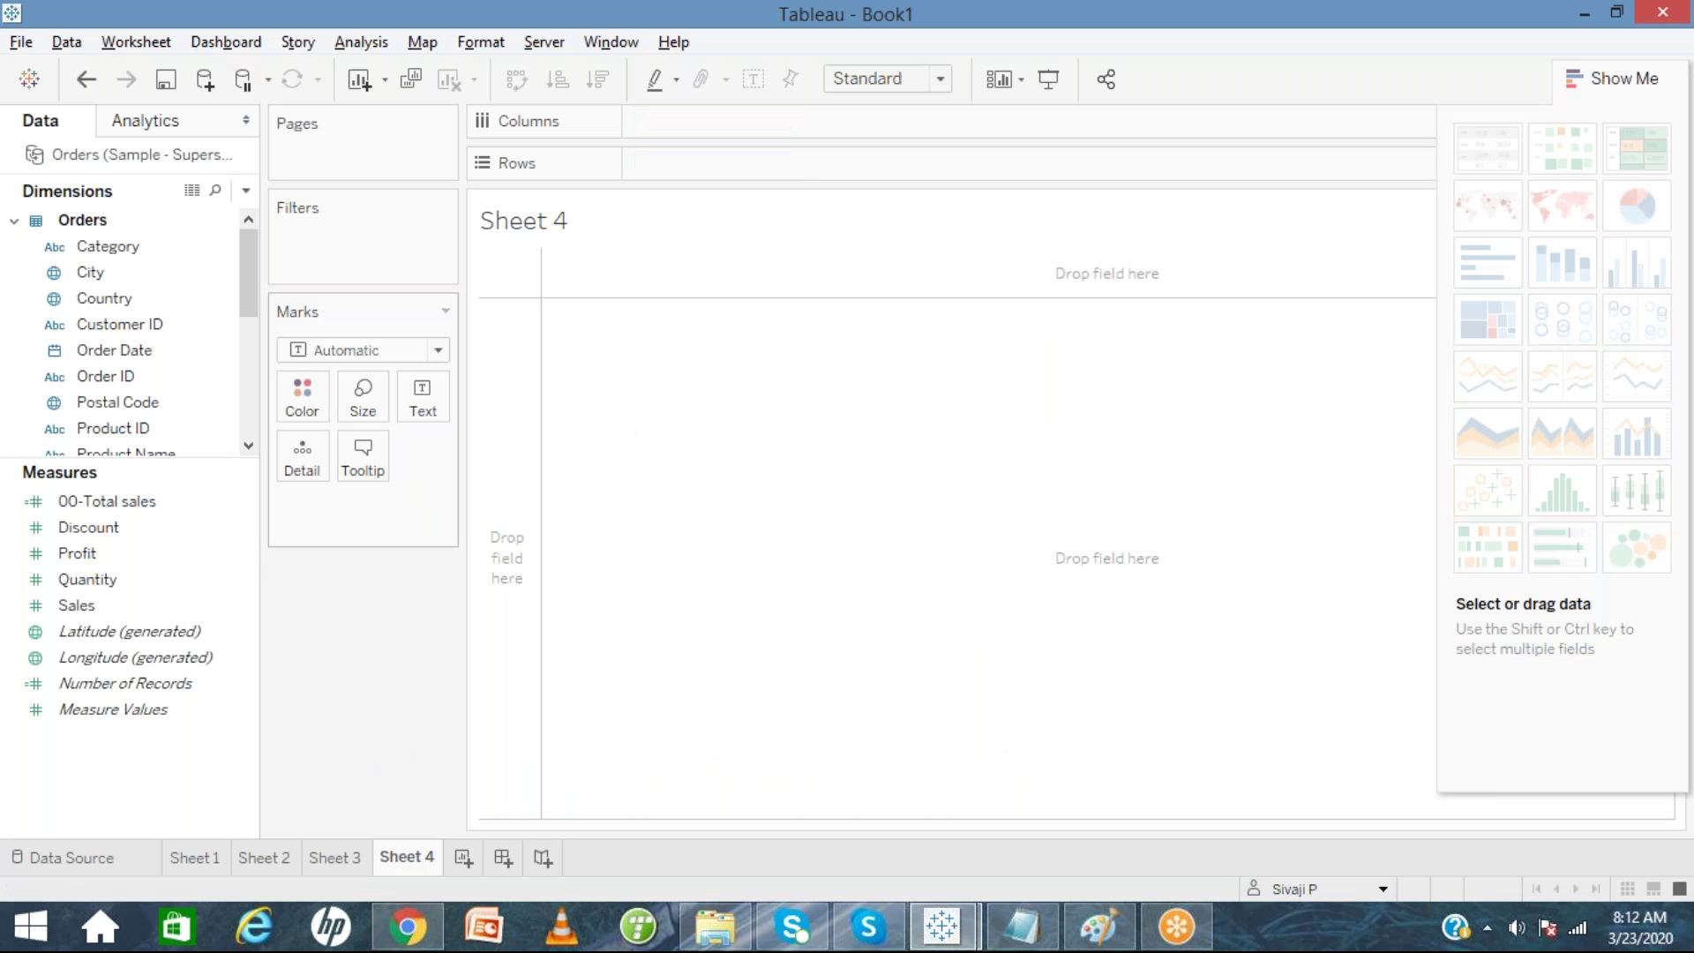
Build a text table on Sheet 4 with Category on rows and Sales as the values.
left_click(140, 45)
left_click(417, 721)
left_click(110, 252)
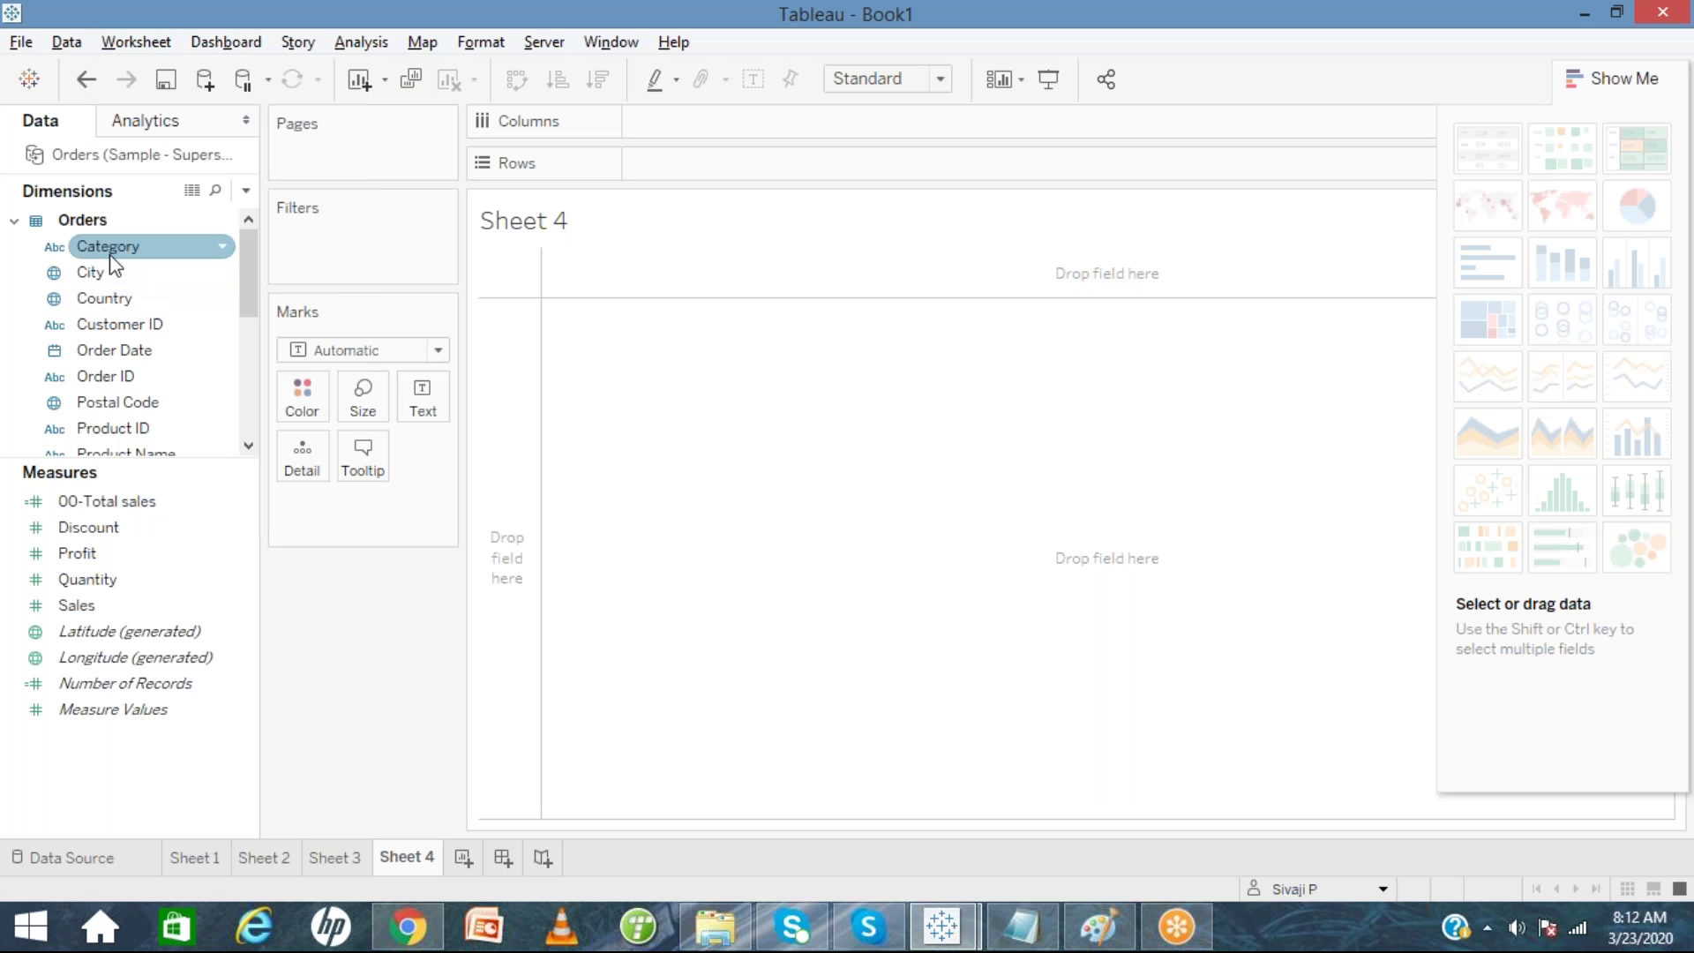
left_click(125, 607)
left_click_drag(125, 607, 404, 597)
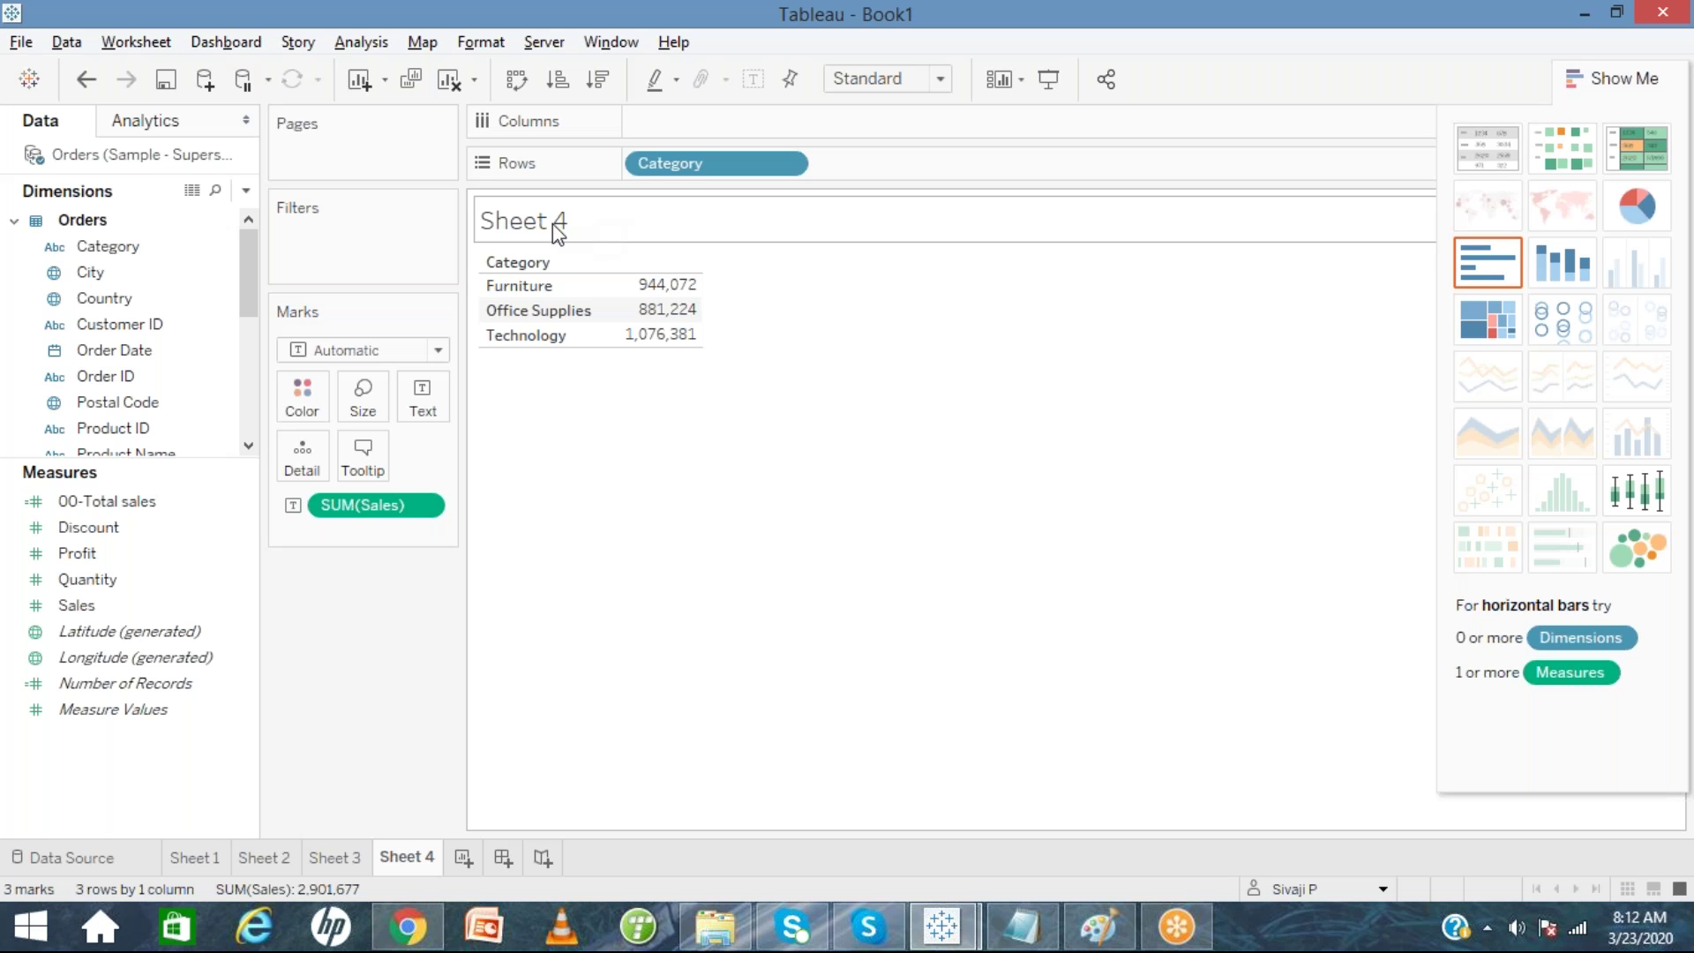
Toggle the title of Sheet 4 off and on again, and remove and re-add Sales in the view.
left_click(134, 42)
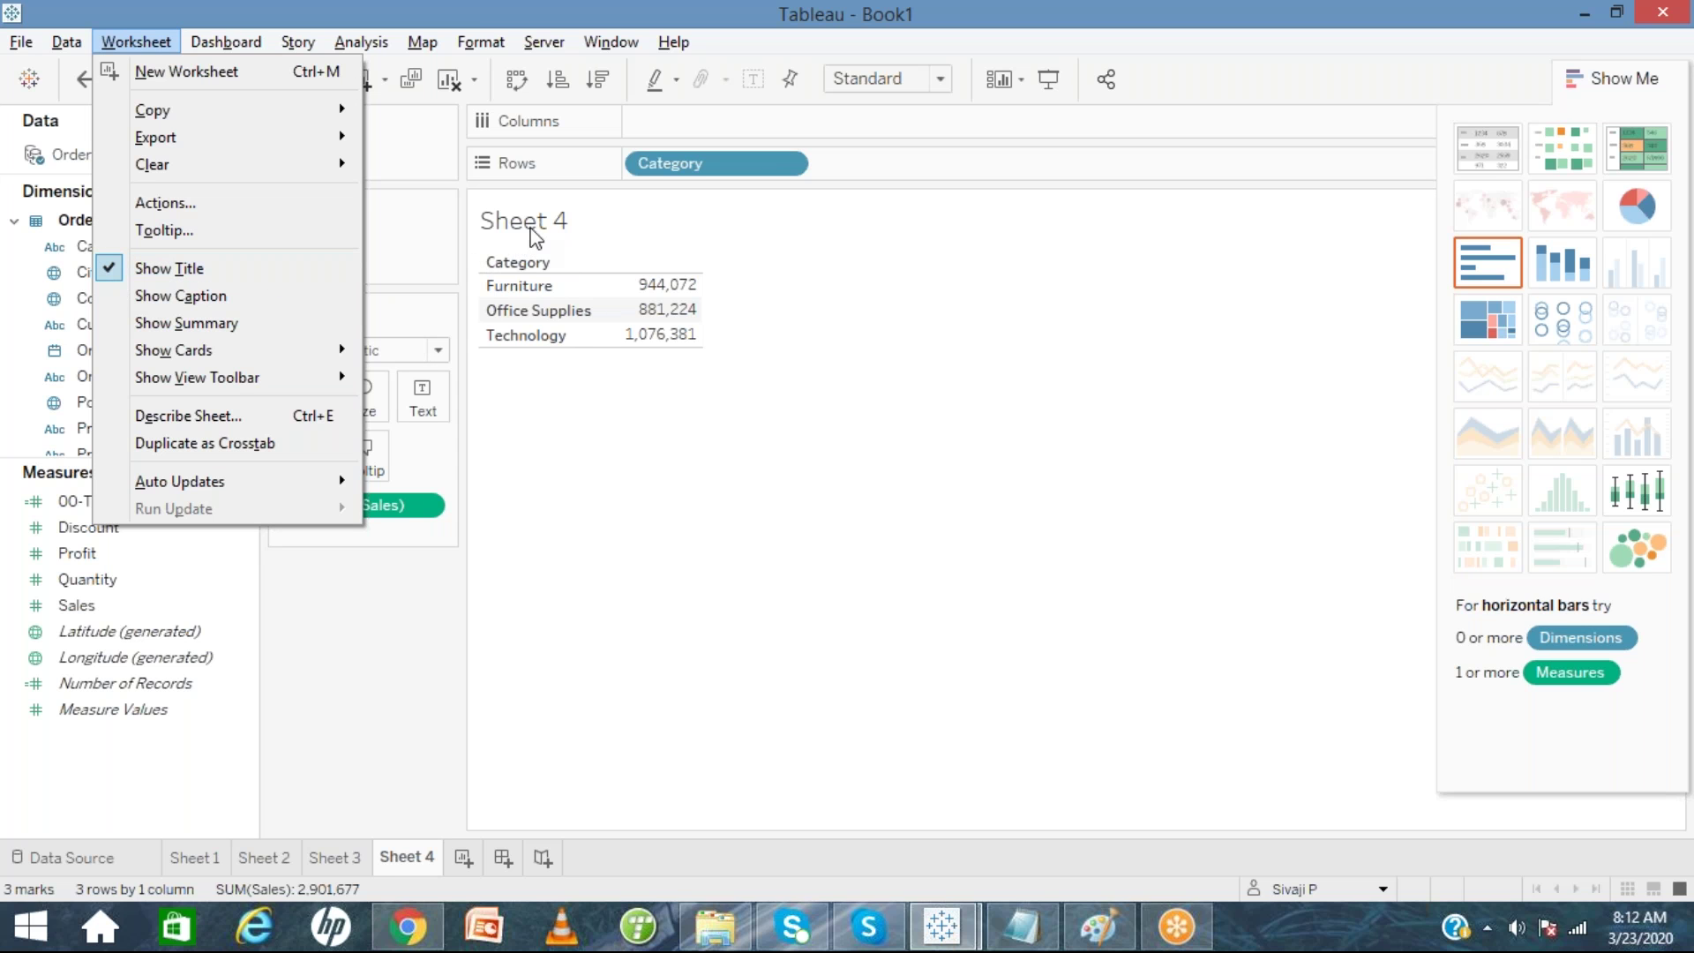
left_click(119, 274)
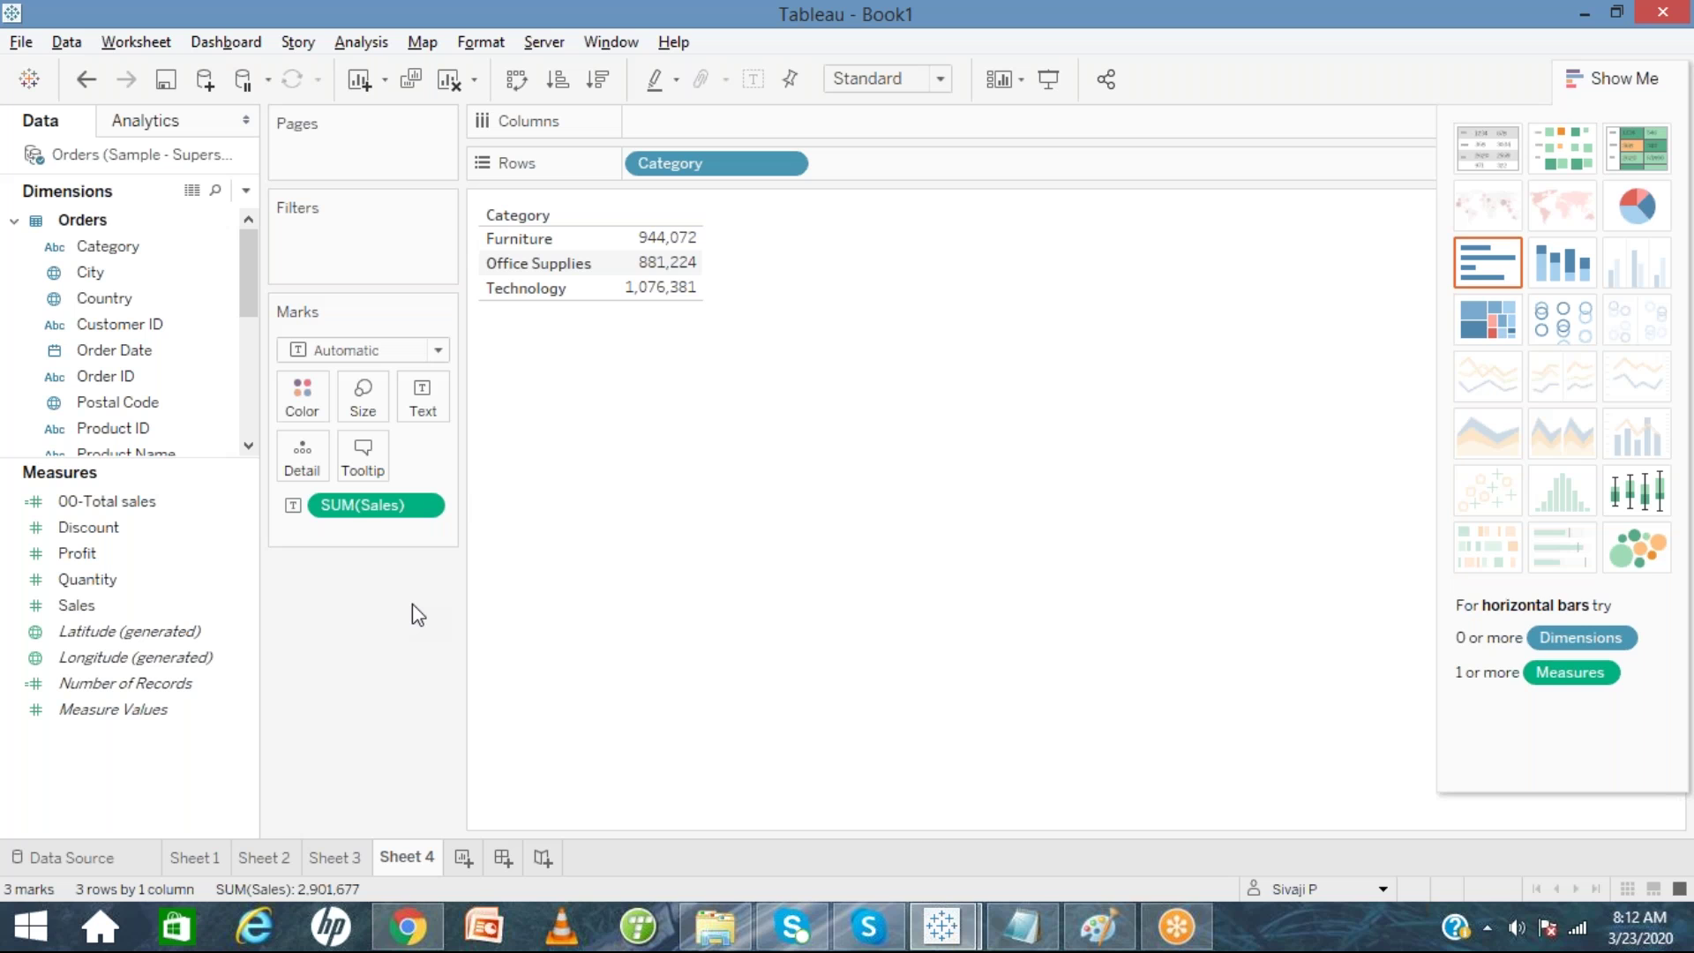
key("Delete")
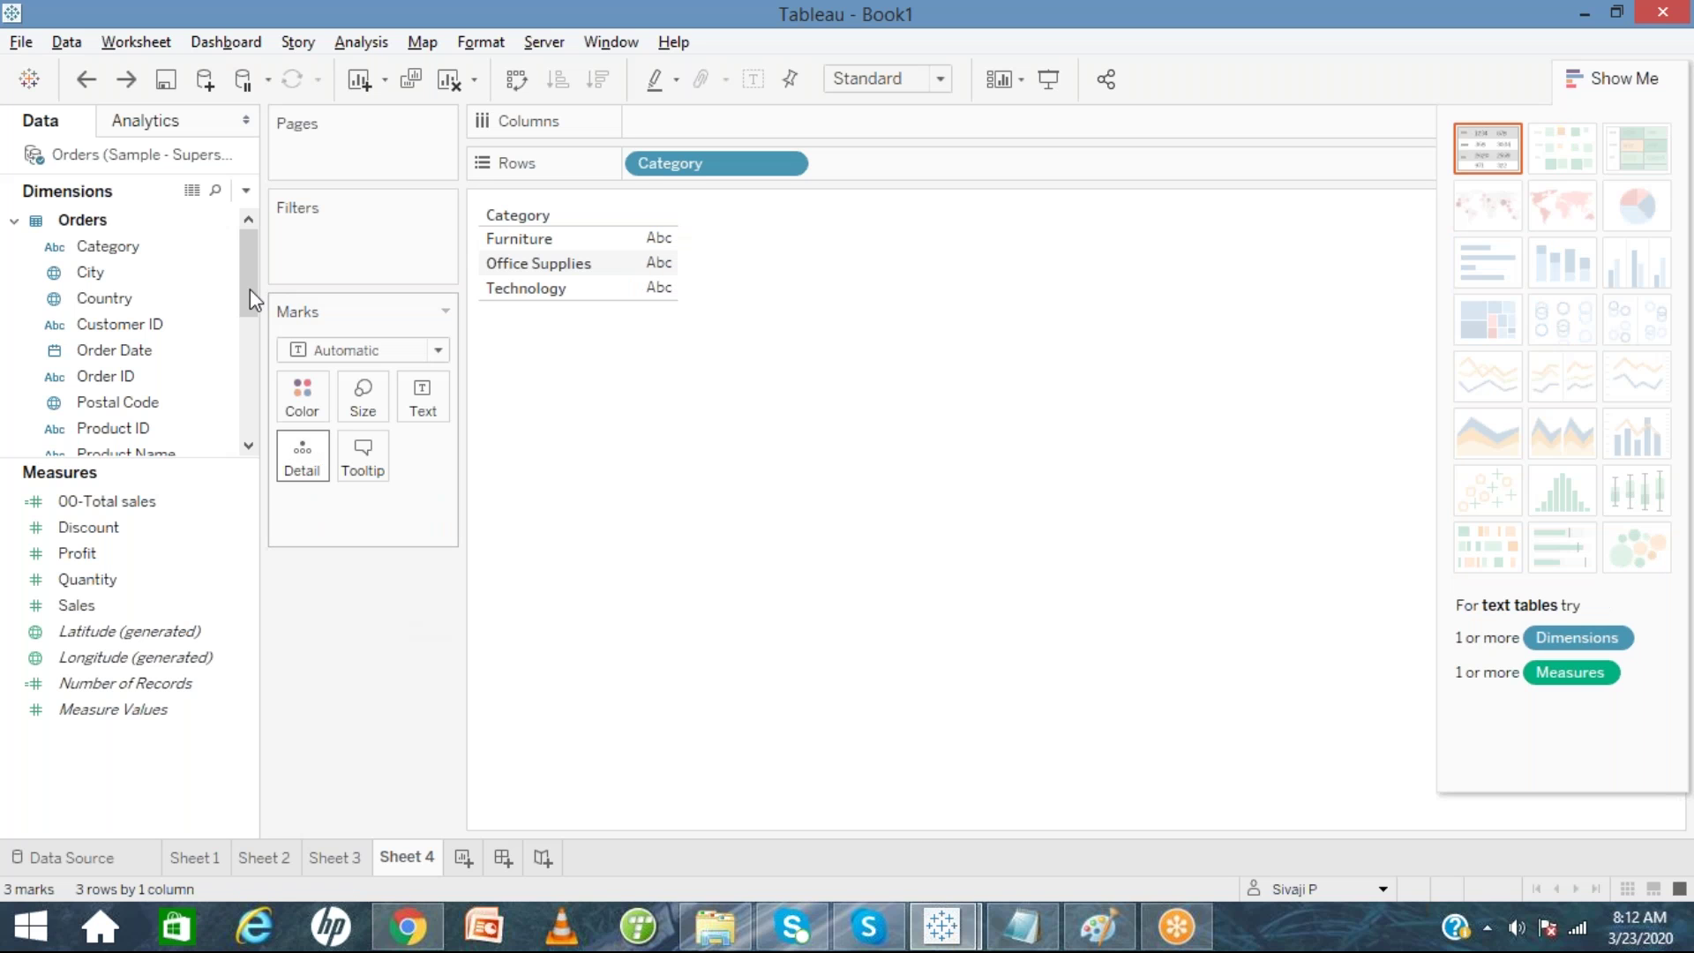
left_click(136, 42)
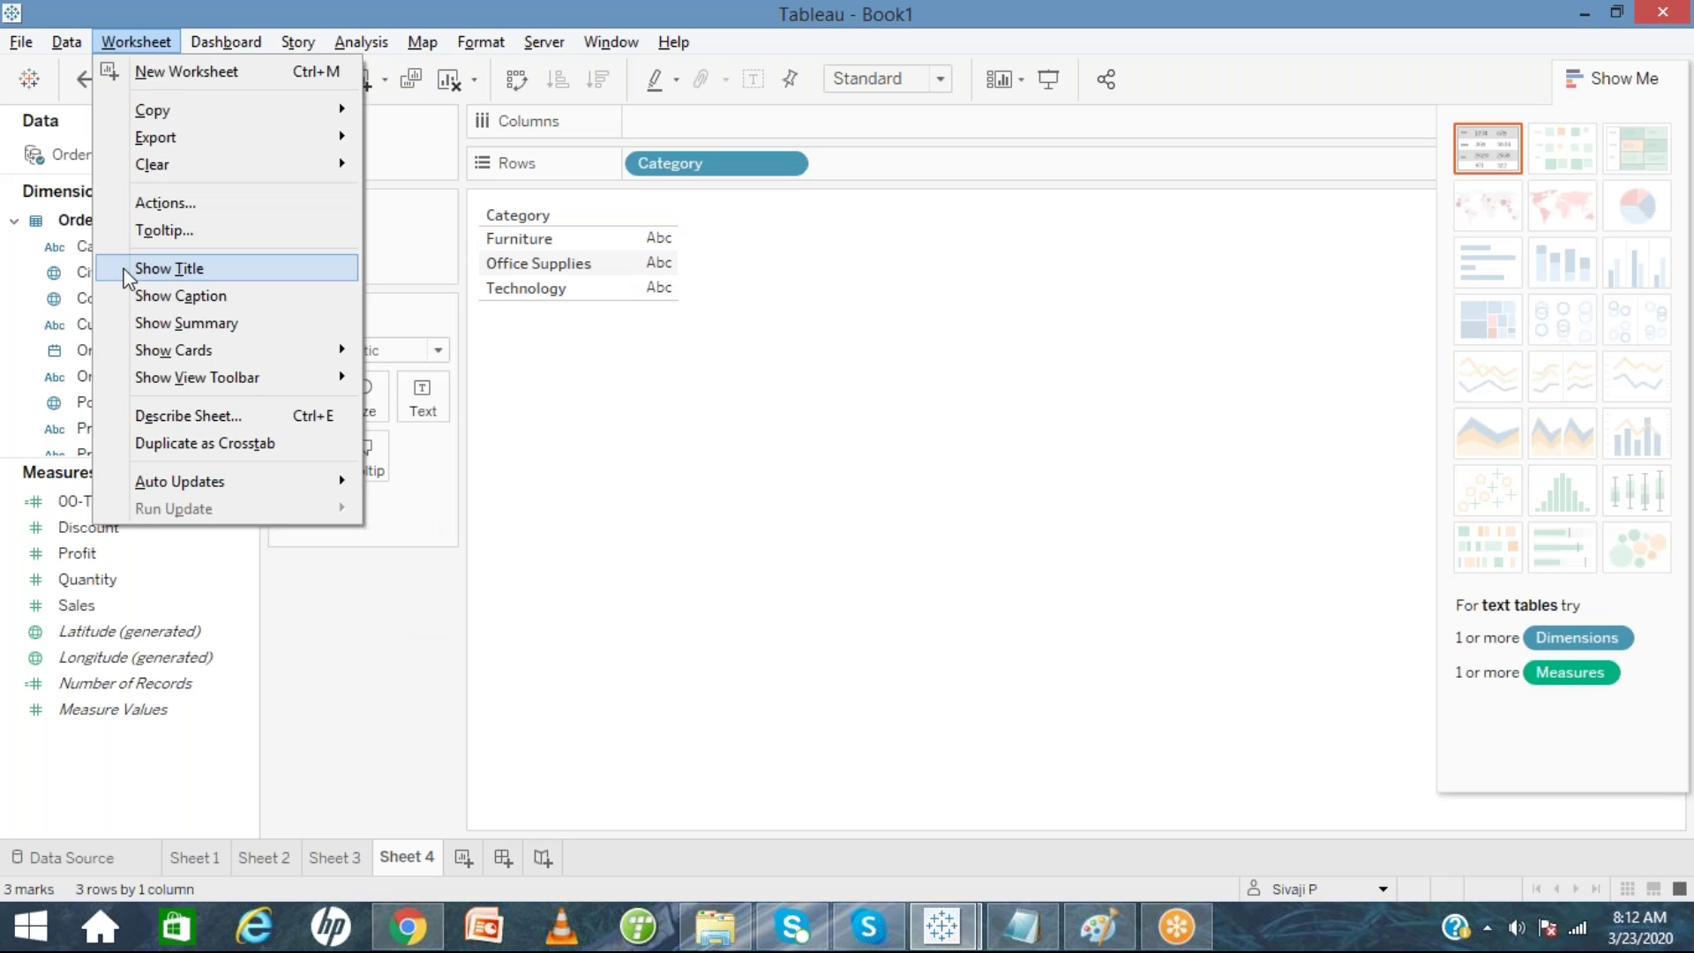
left_click(130, 269)
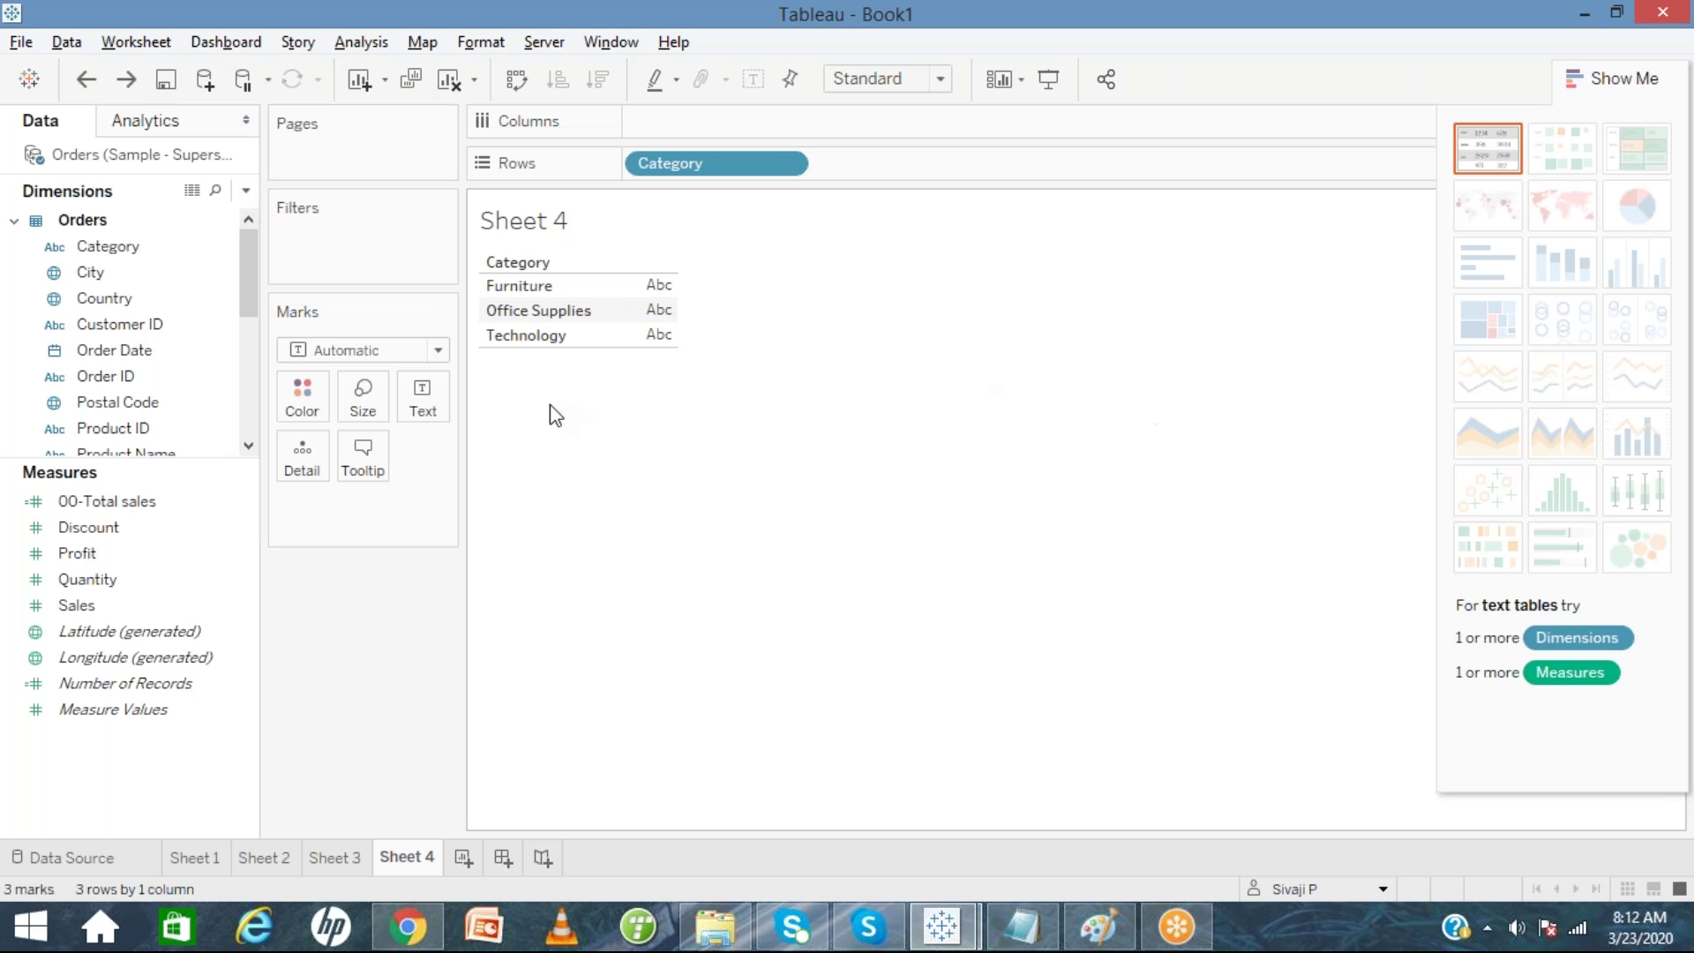
double_click(152, 605)
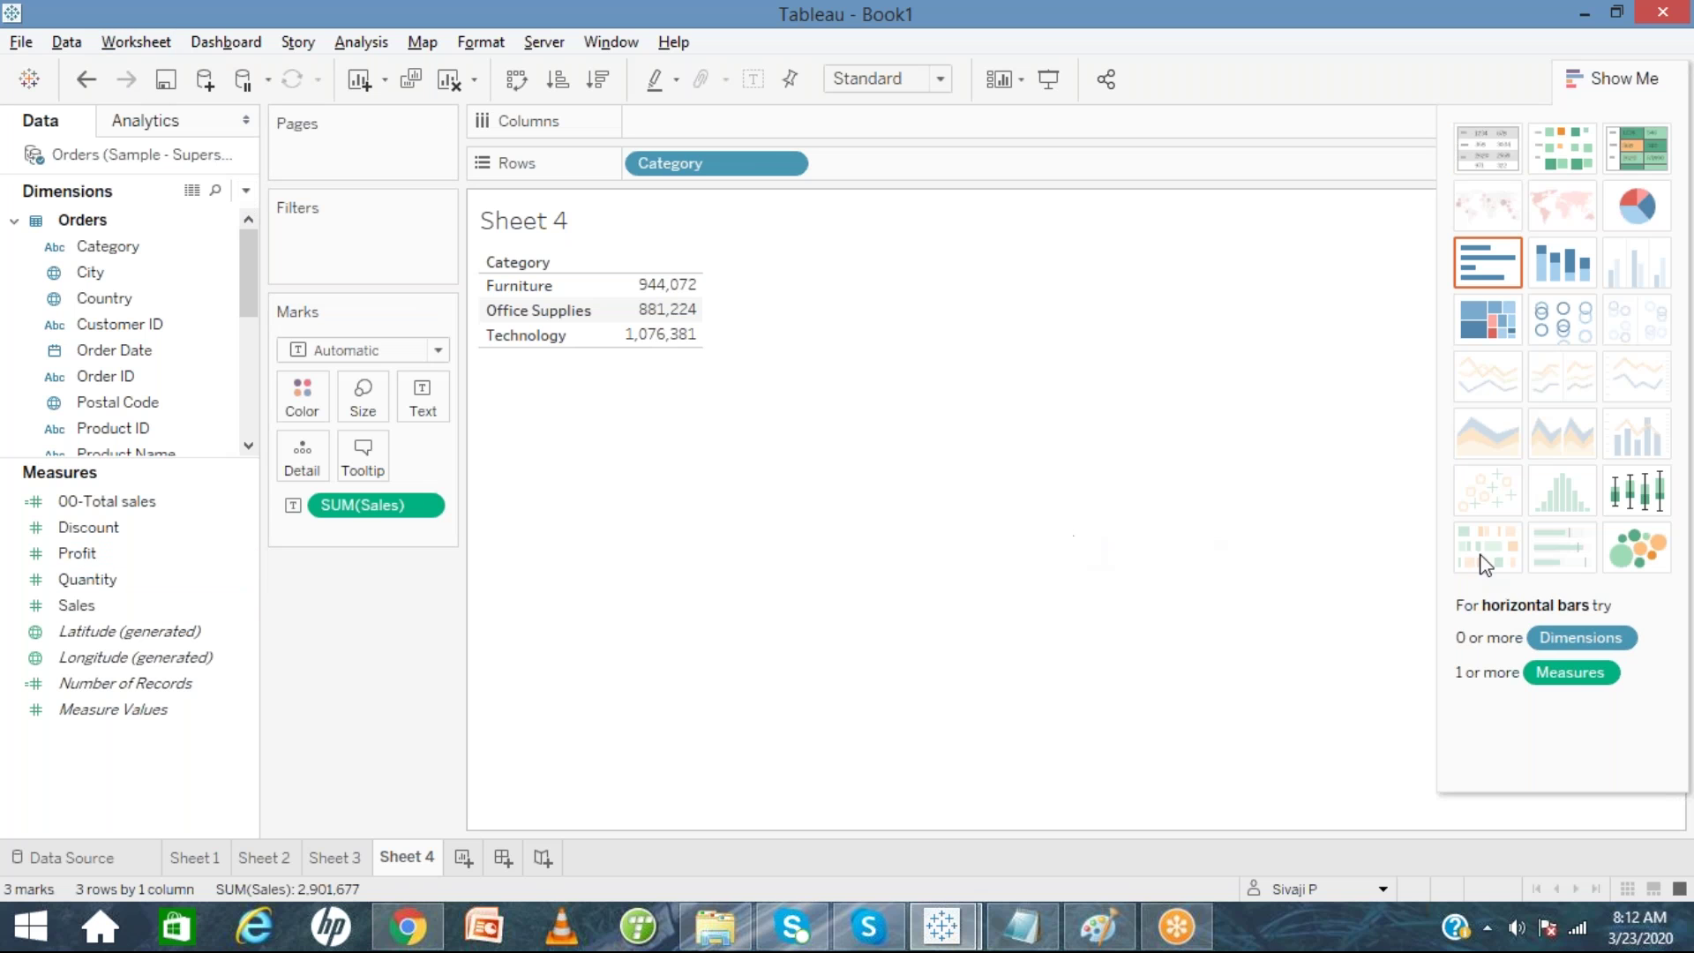
Convert the Category table into a packed bubble chart and add Sales to the bubble labels.
left_click(1637, 547)
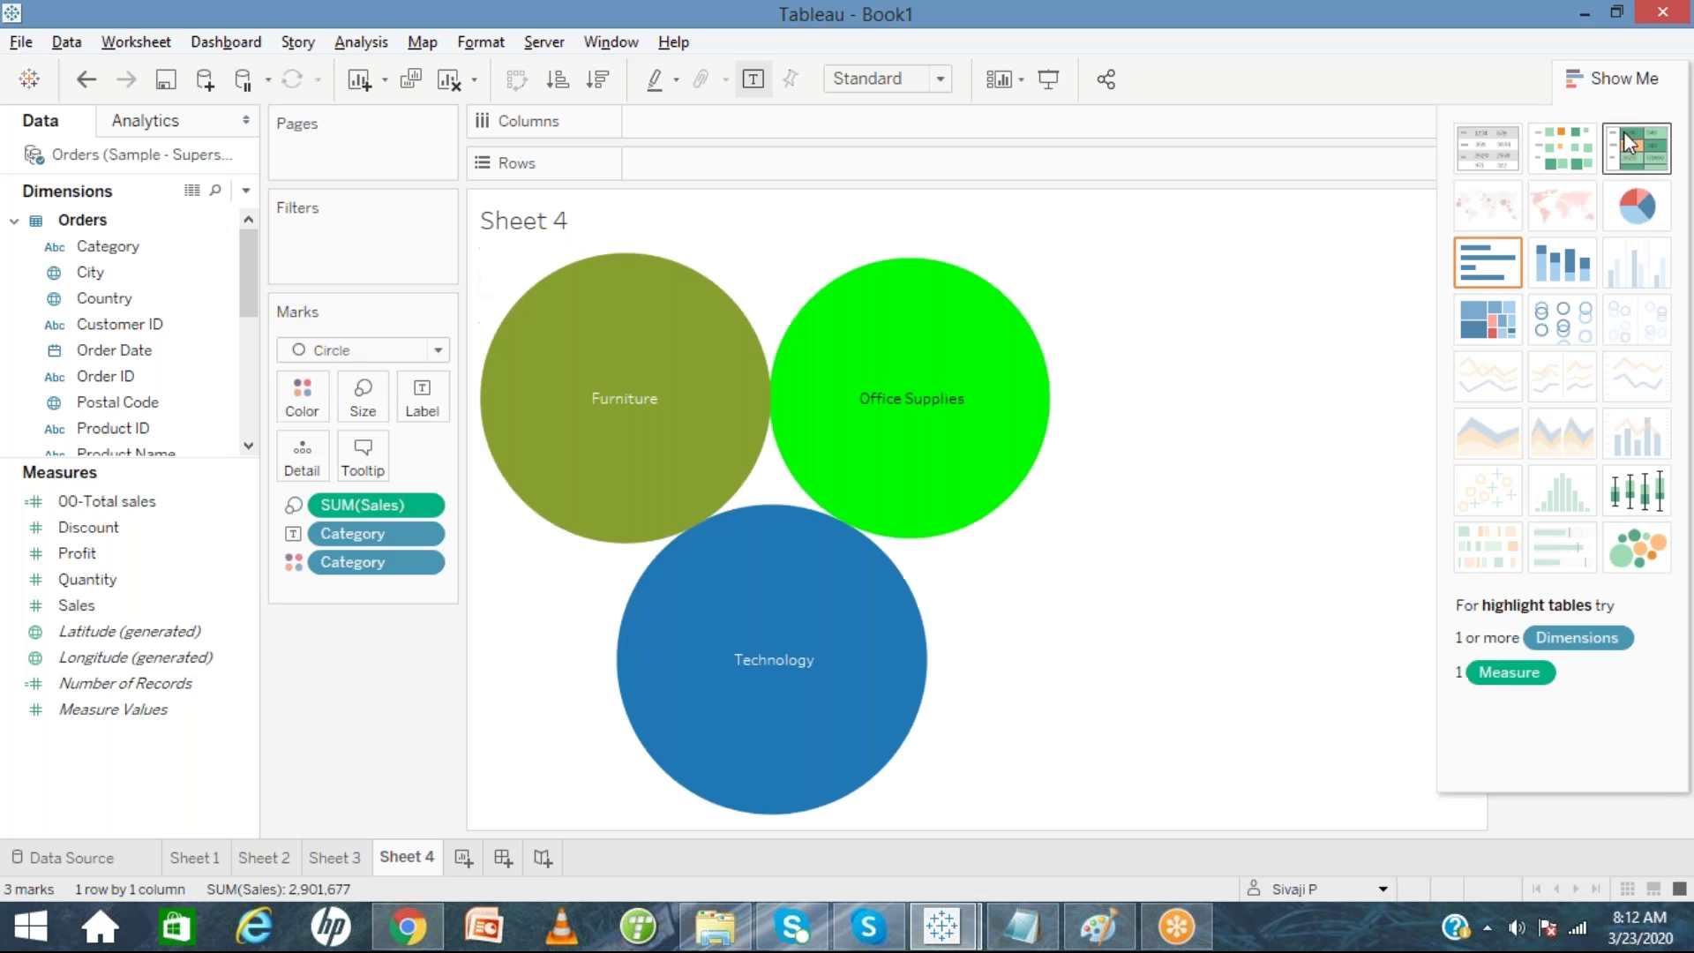
left_click(1611, 81)
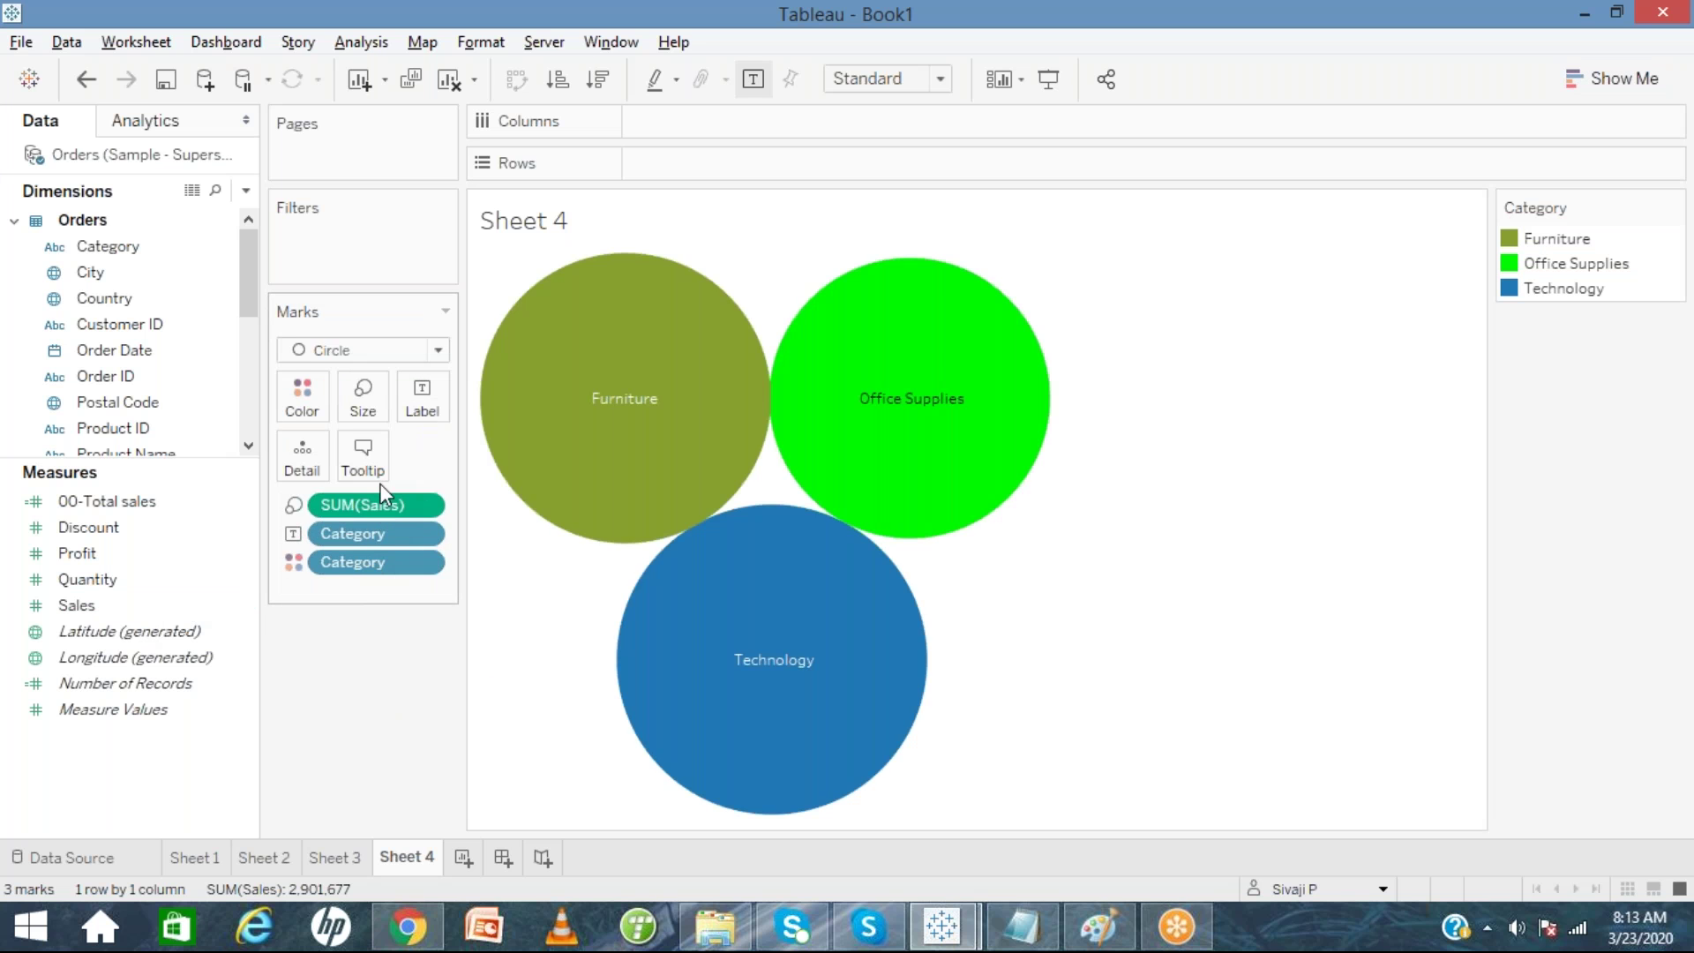
left_click_drag(380, 503, 423, 402)
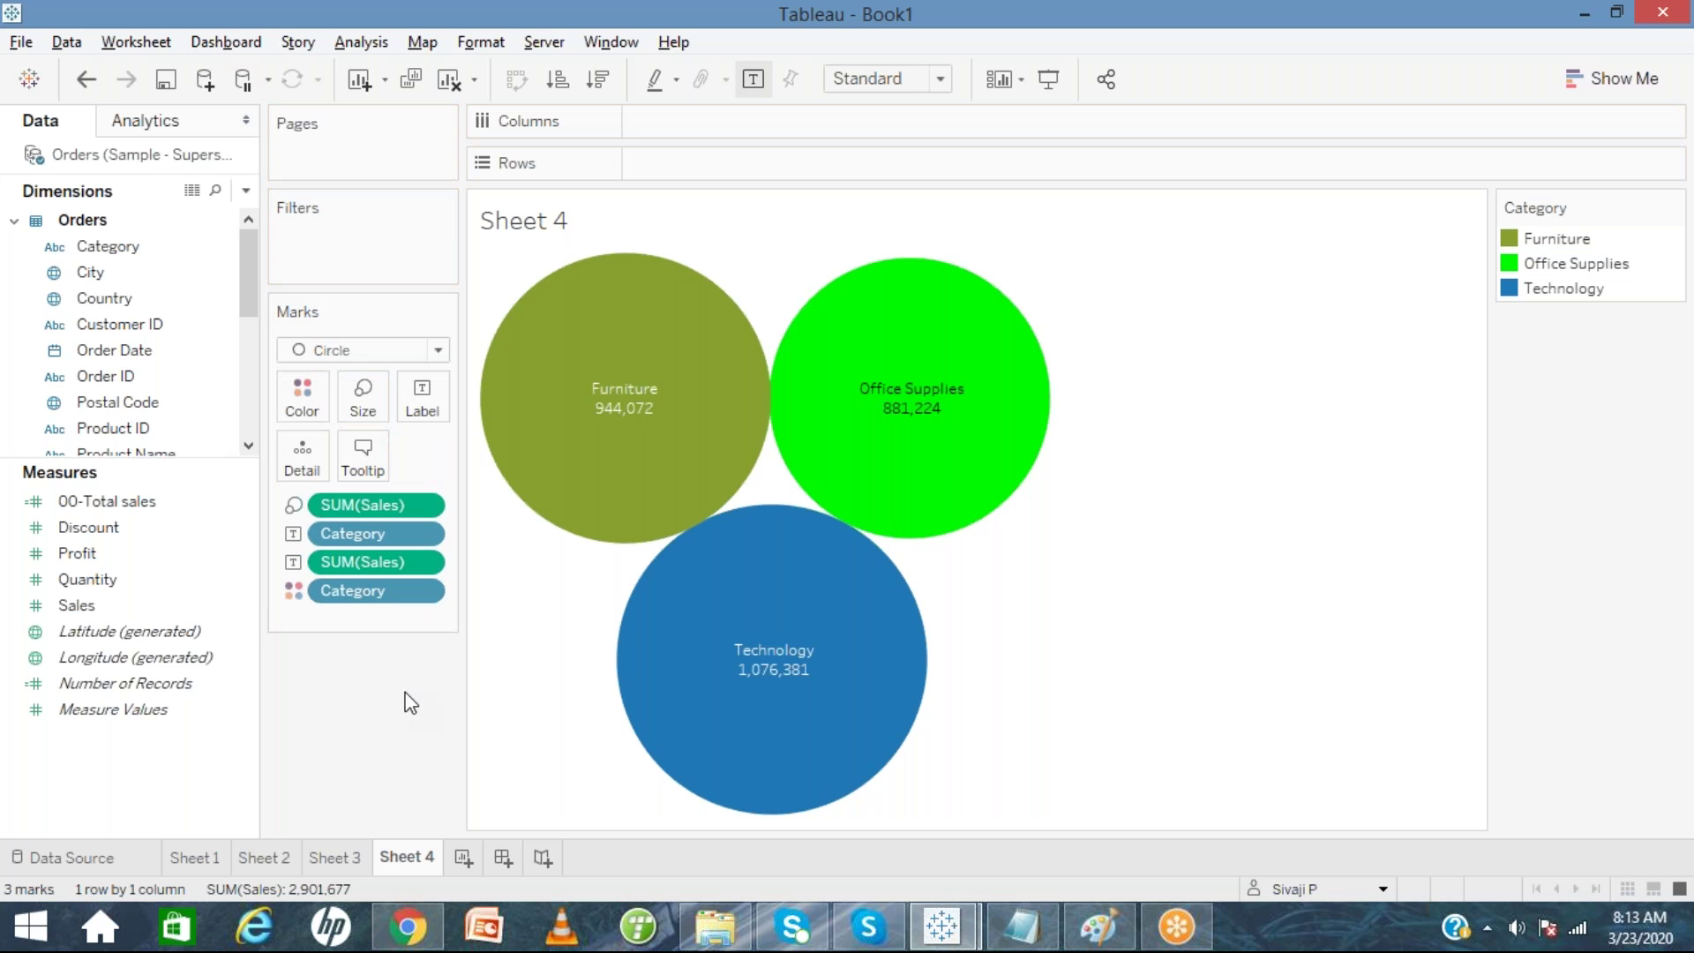
mouse_move(561, 448)
Show the caption for Sheet 4 and replace its text with "Category wise sales".
left_click(137, 42)
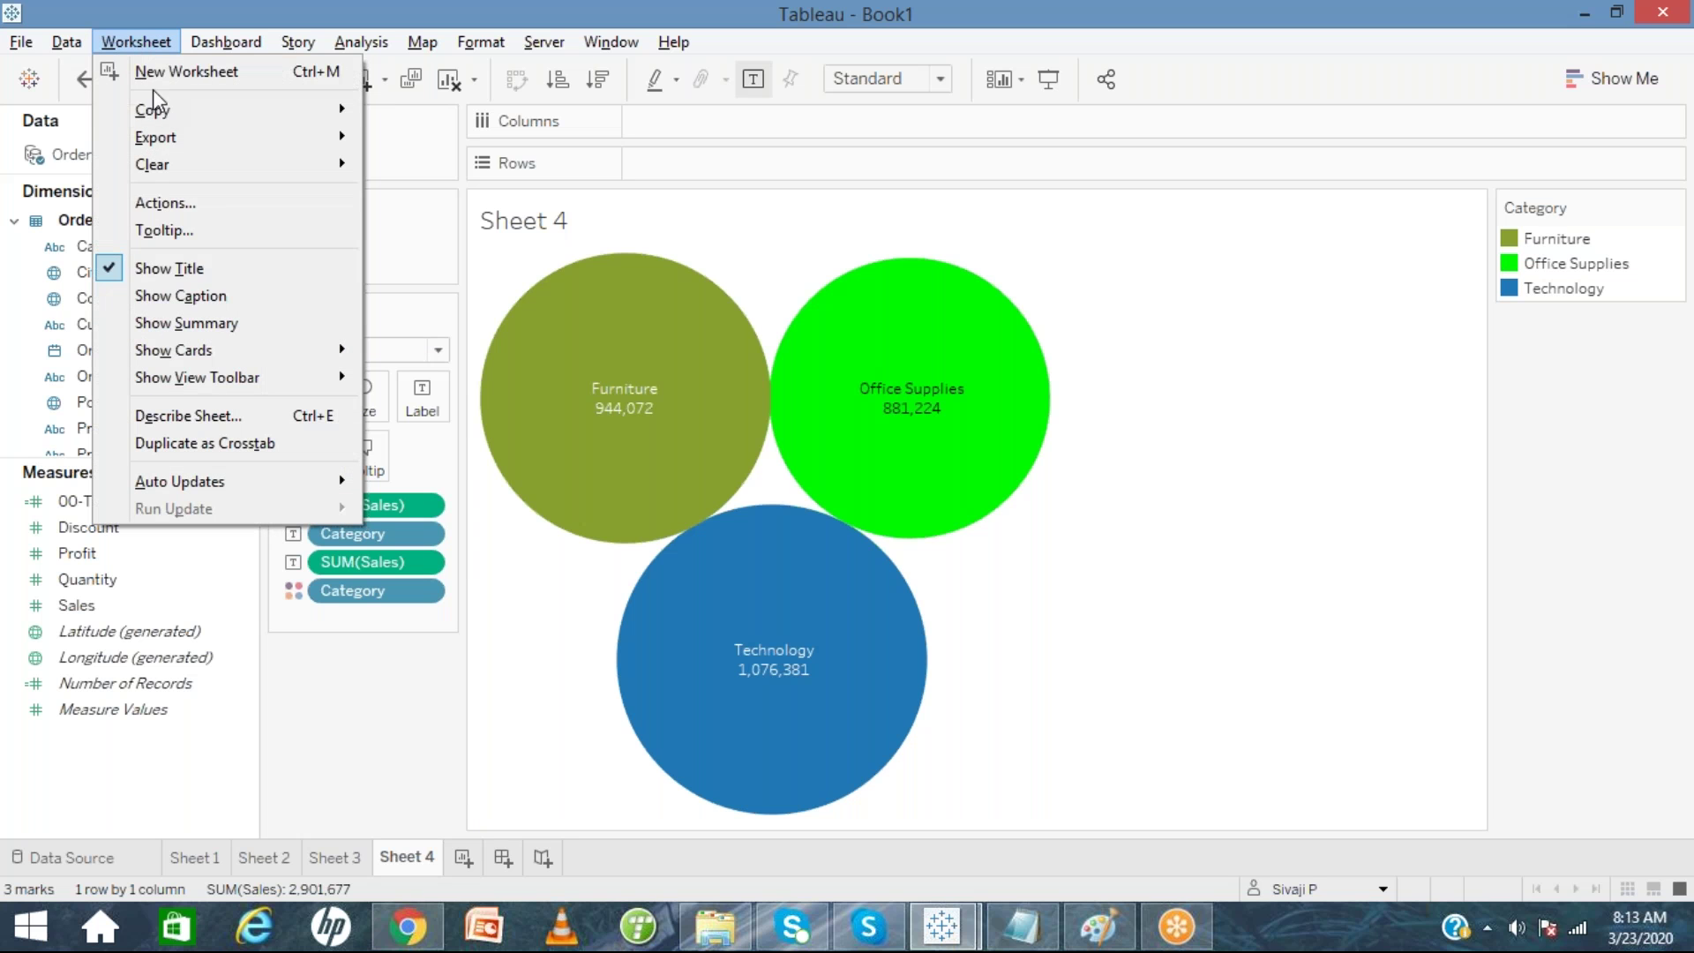
left_click(187, 295)
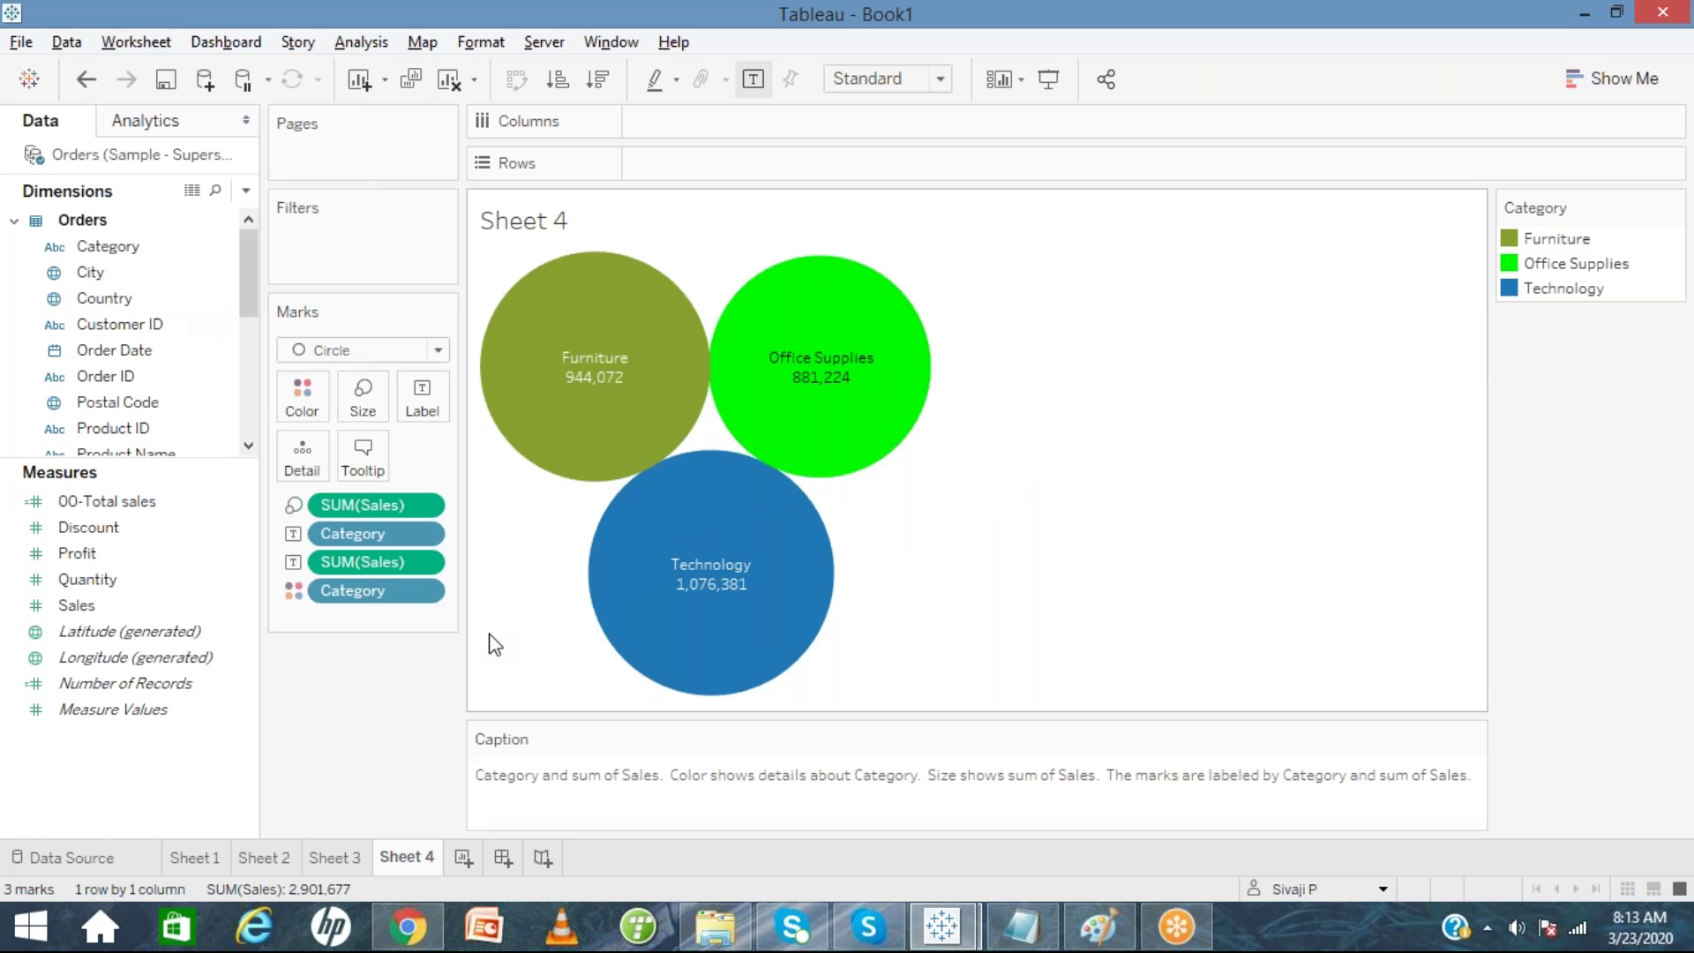
double_click(540, 778)
key("ctrl+a")
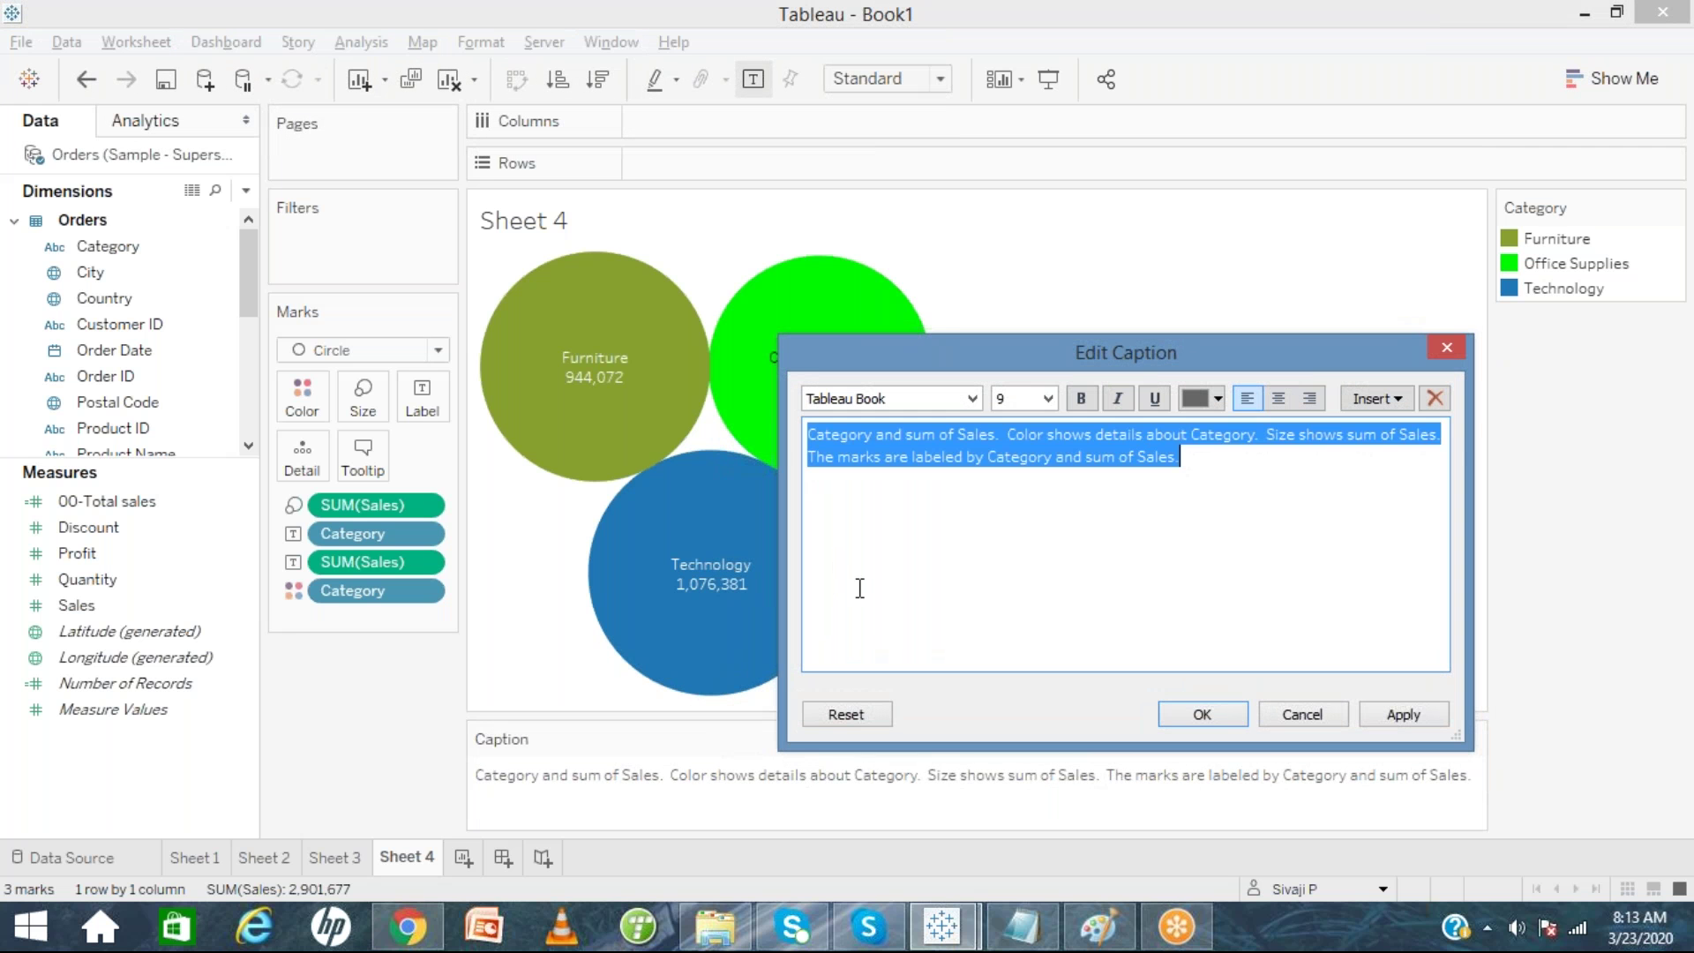
key("Delete")
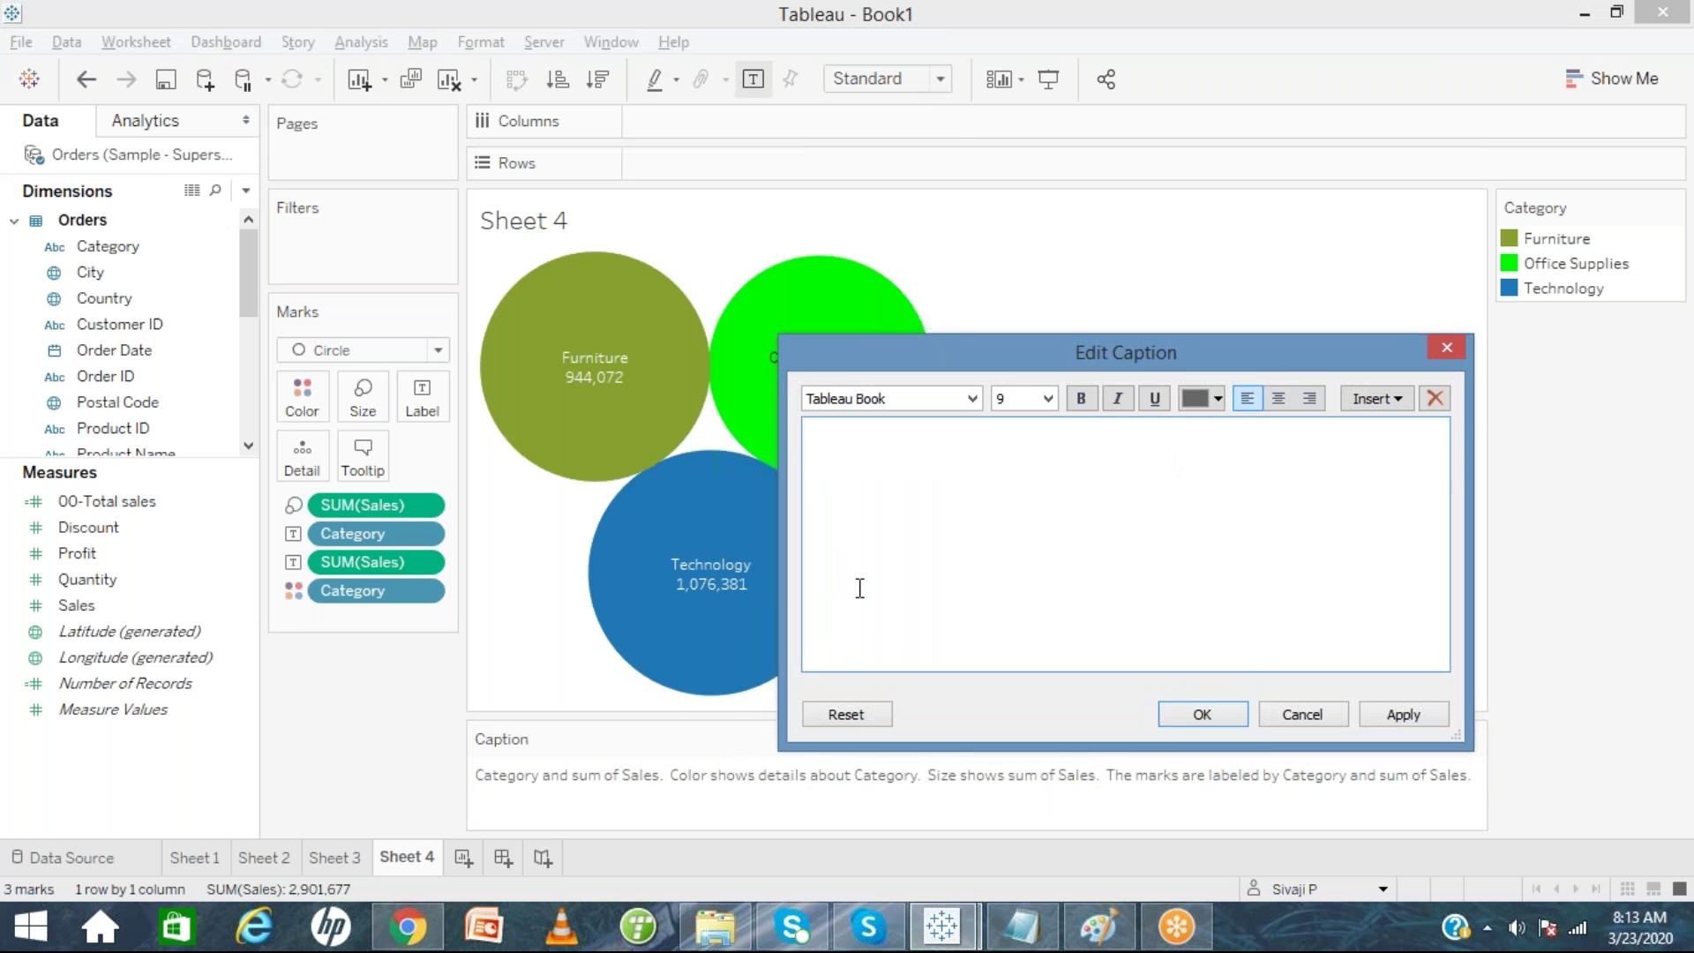
type("Ca")
type("tegory wise sales")
left_click(1204, 717)
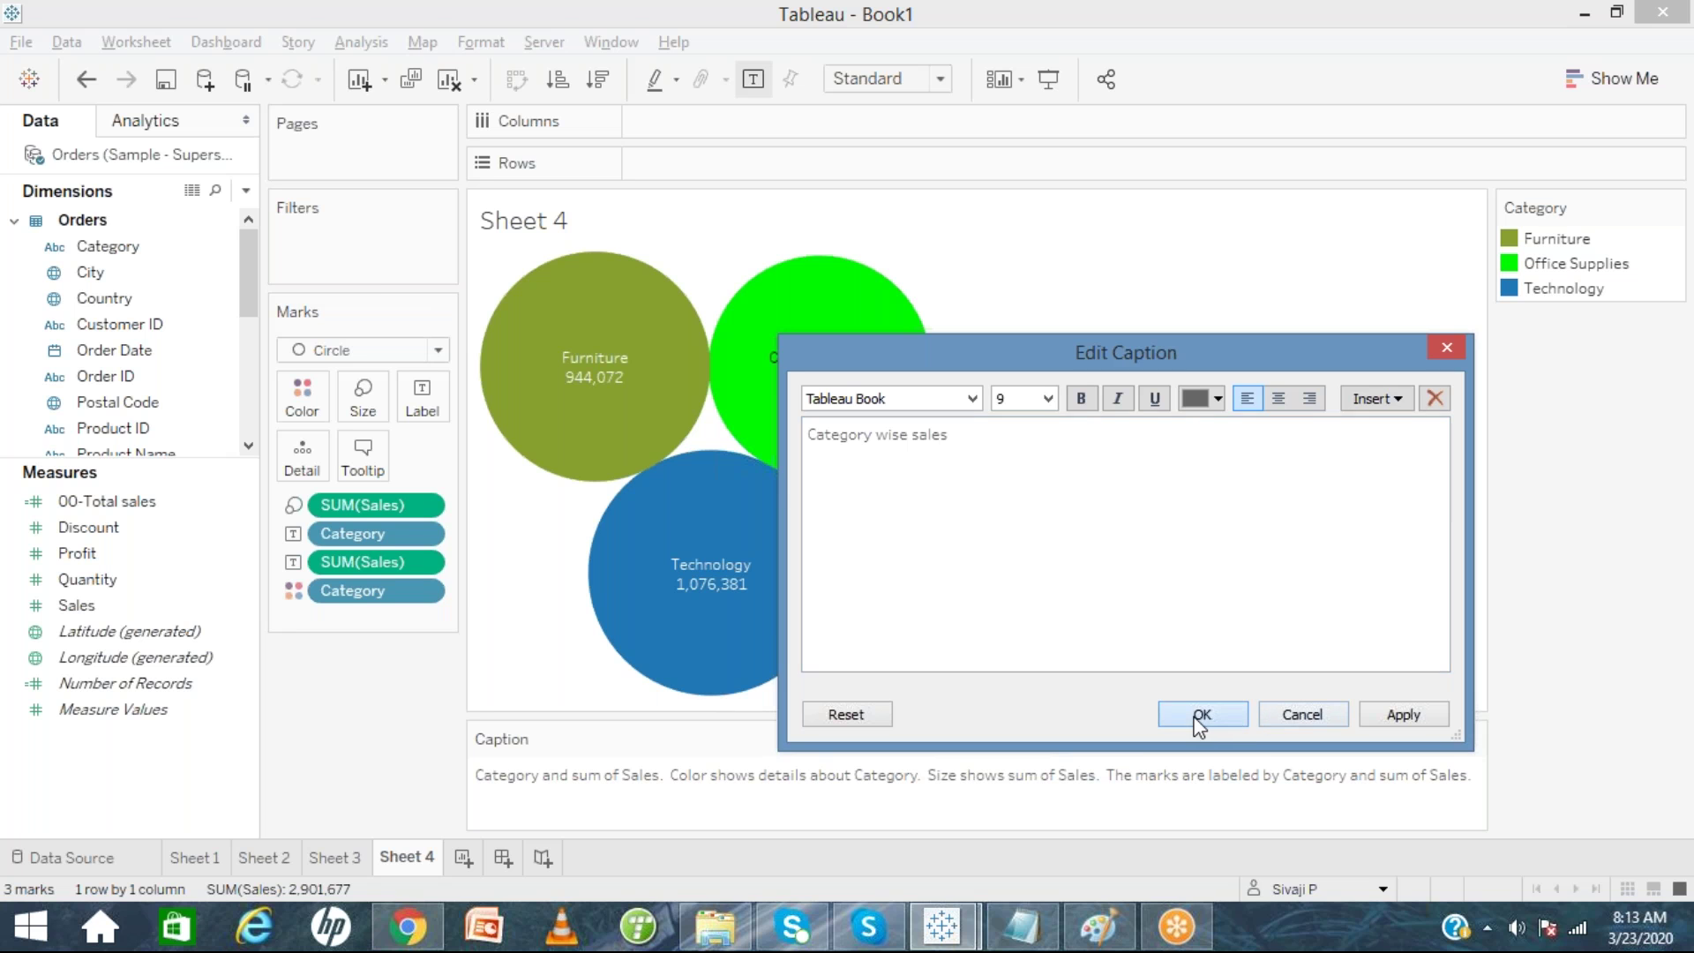
Review the caption of Sheet 4 in its editor and close it without making changes.
double_click(530, 788)
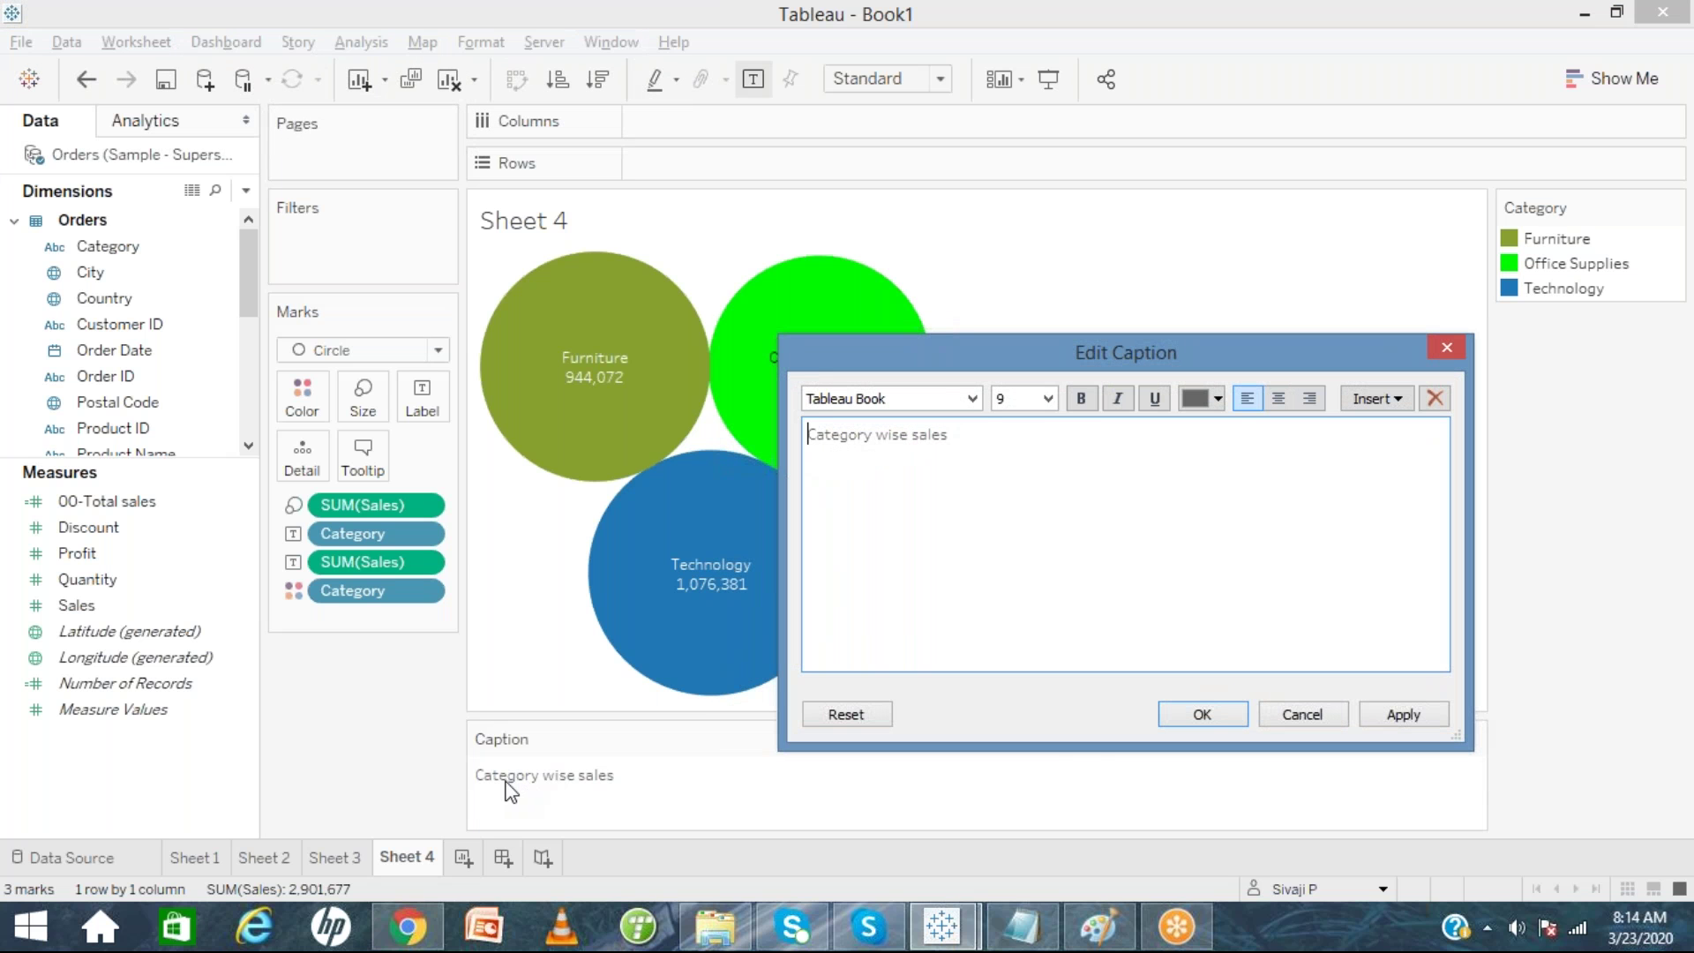
left_click(1304, 716)
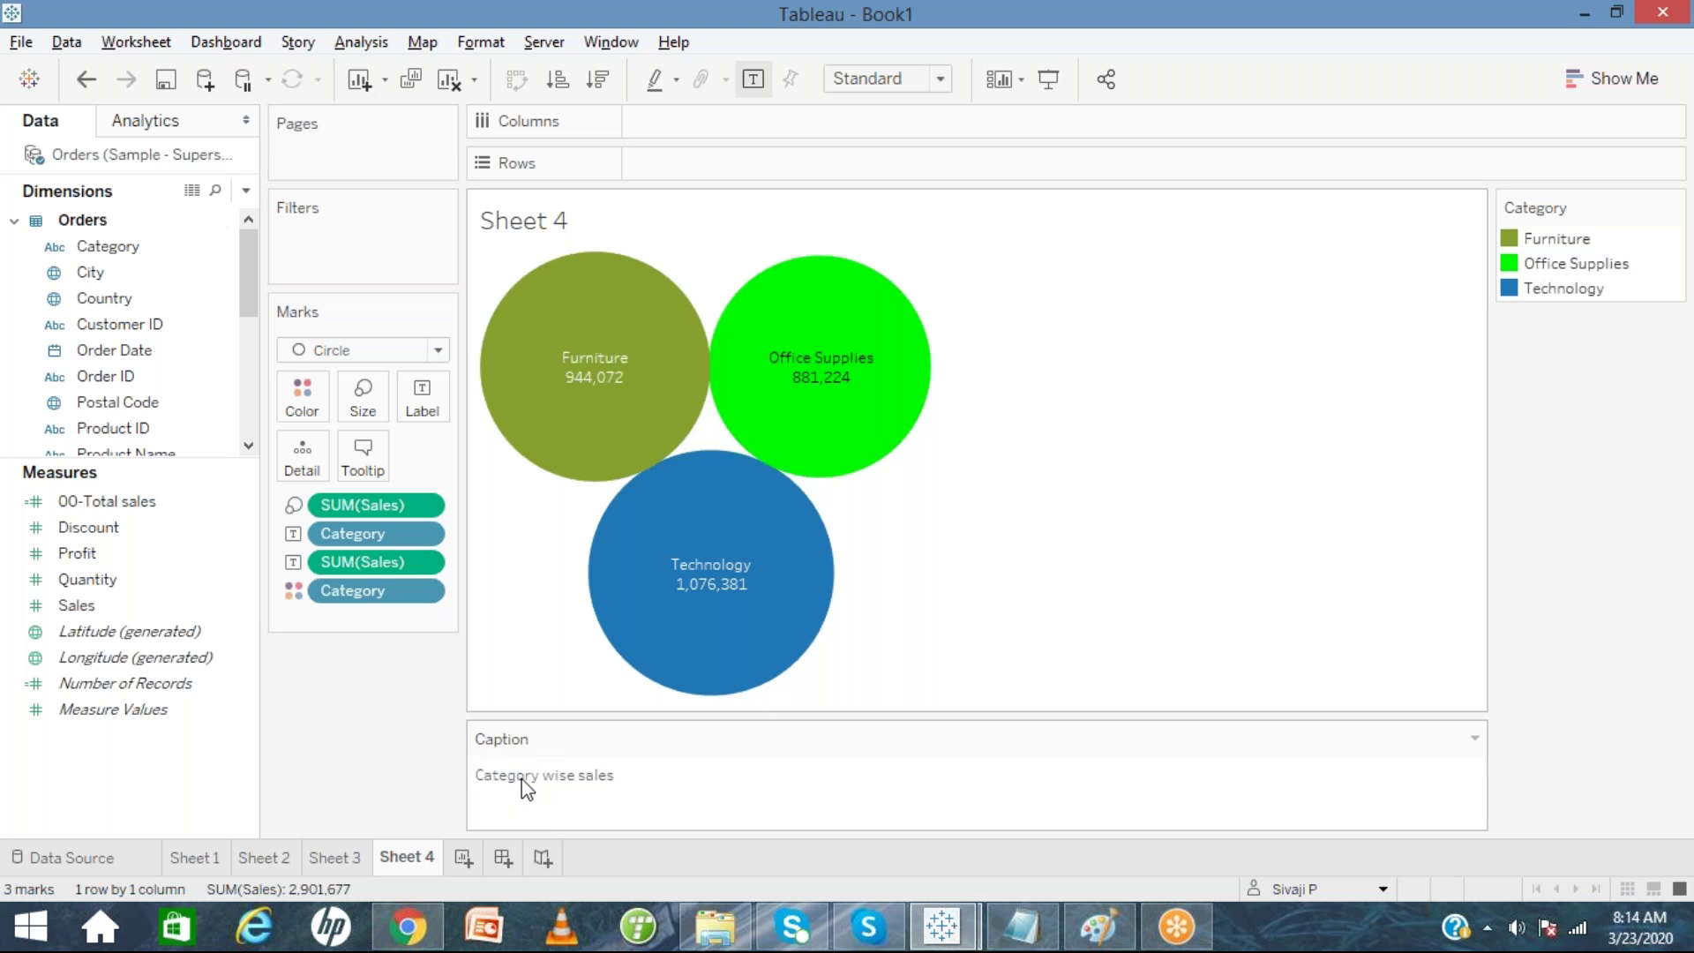
double_click(527, 781)
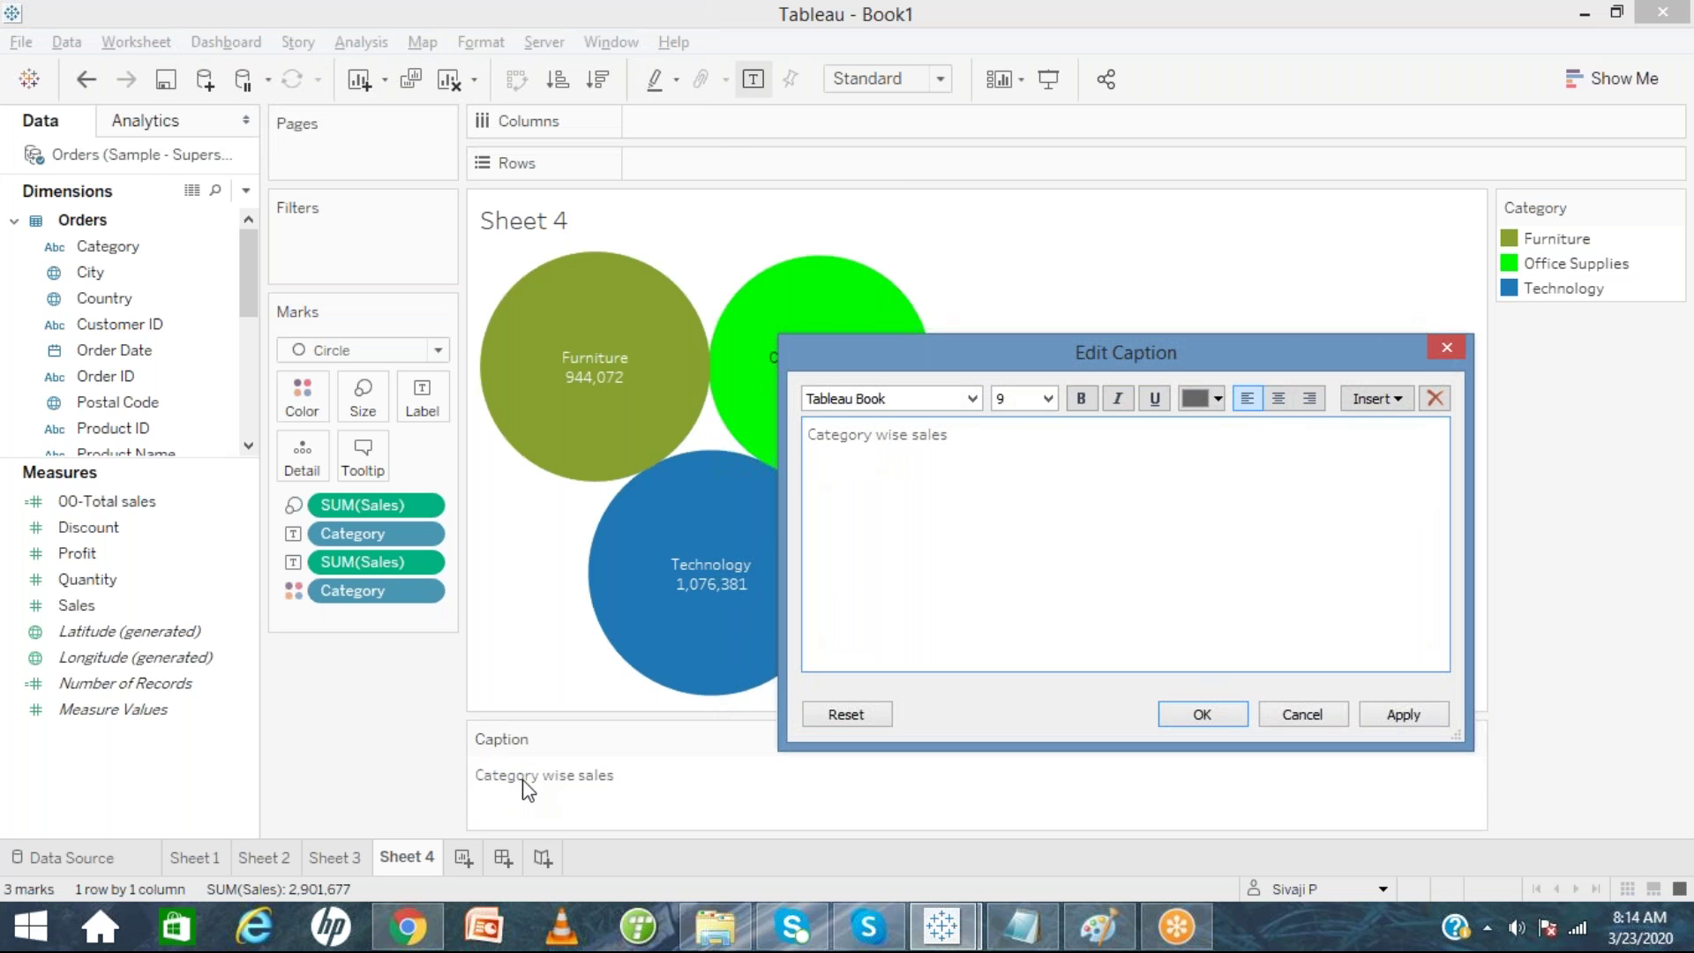
left_click(1311, 715)
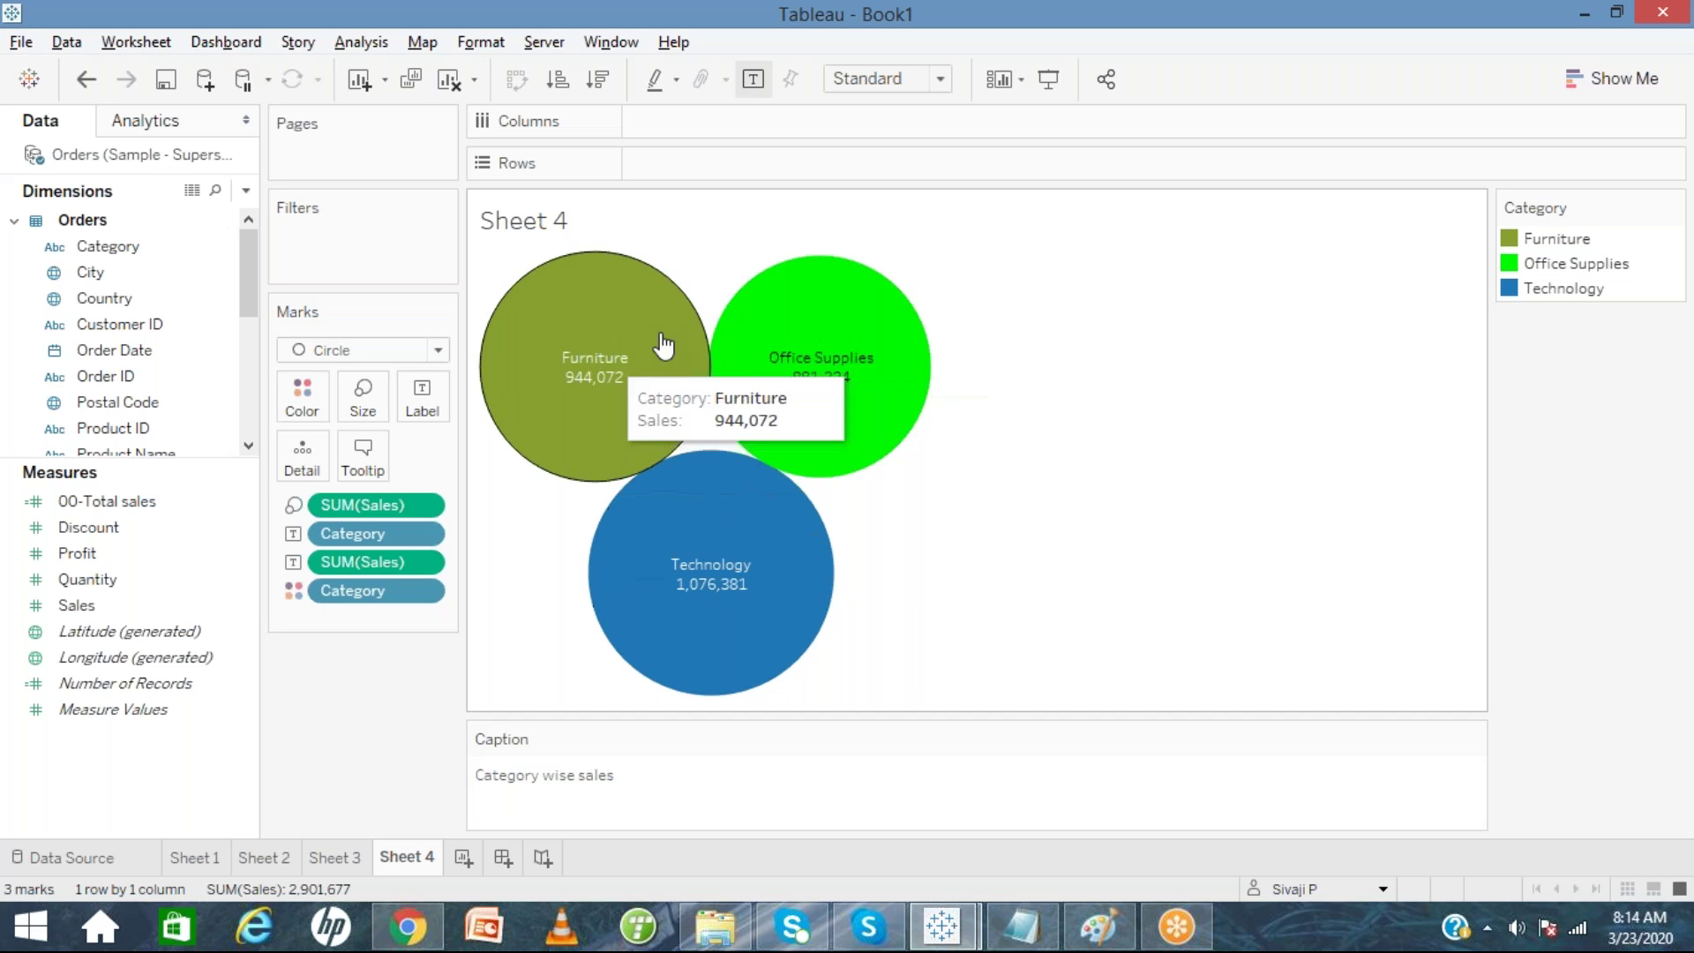
Show the summary card for the Category bubble chart.
mouse_move(616, 532)
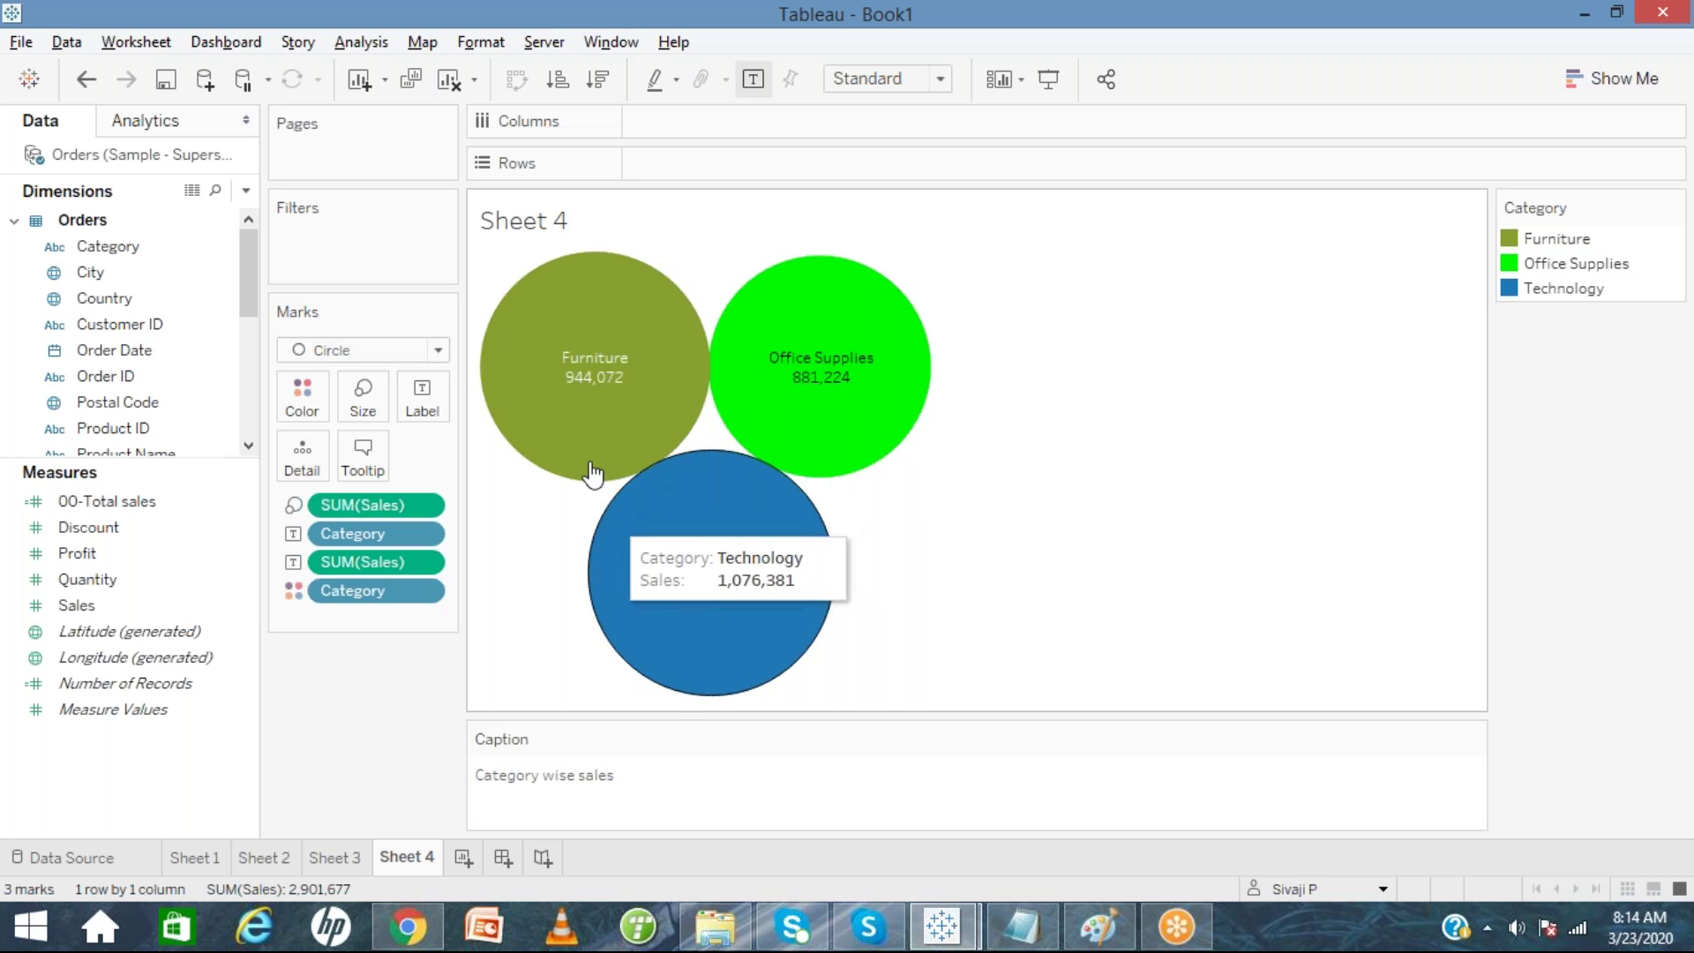
mouse_move(585, 406)
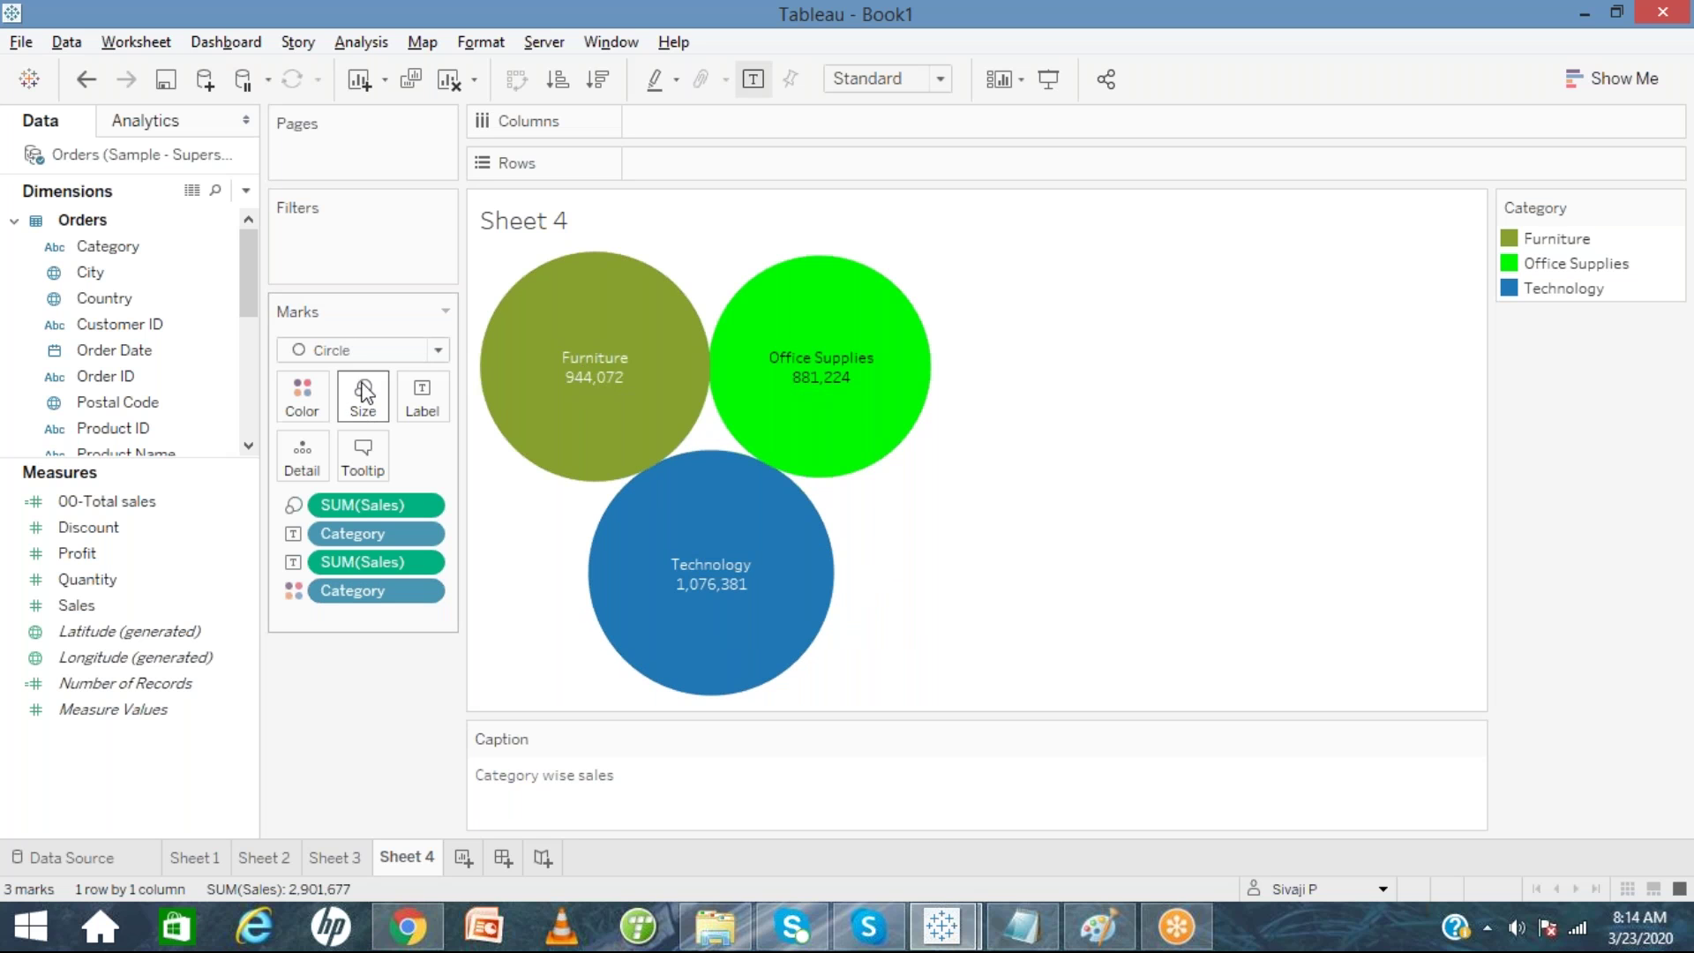
left_click(150, 38)
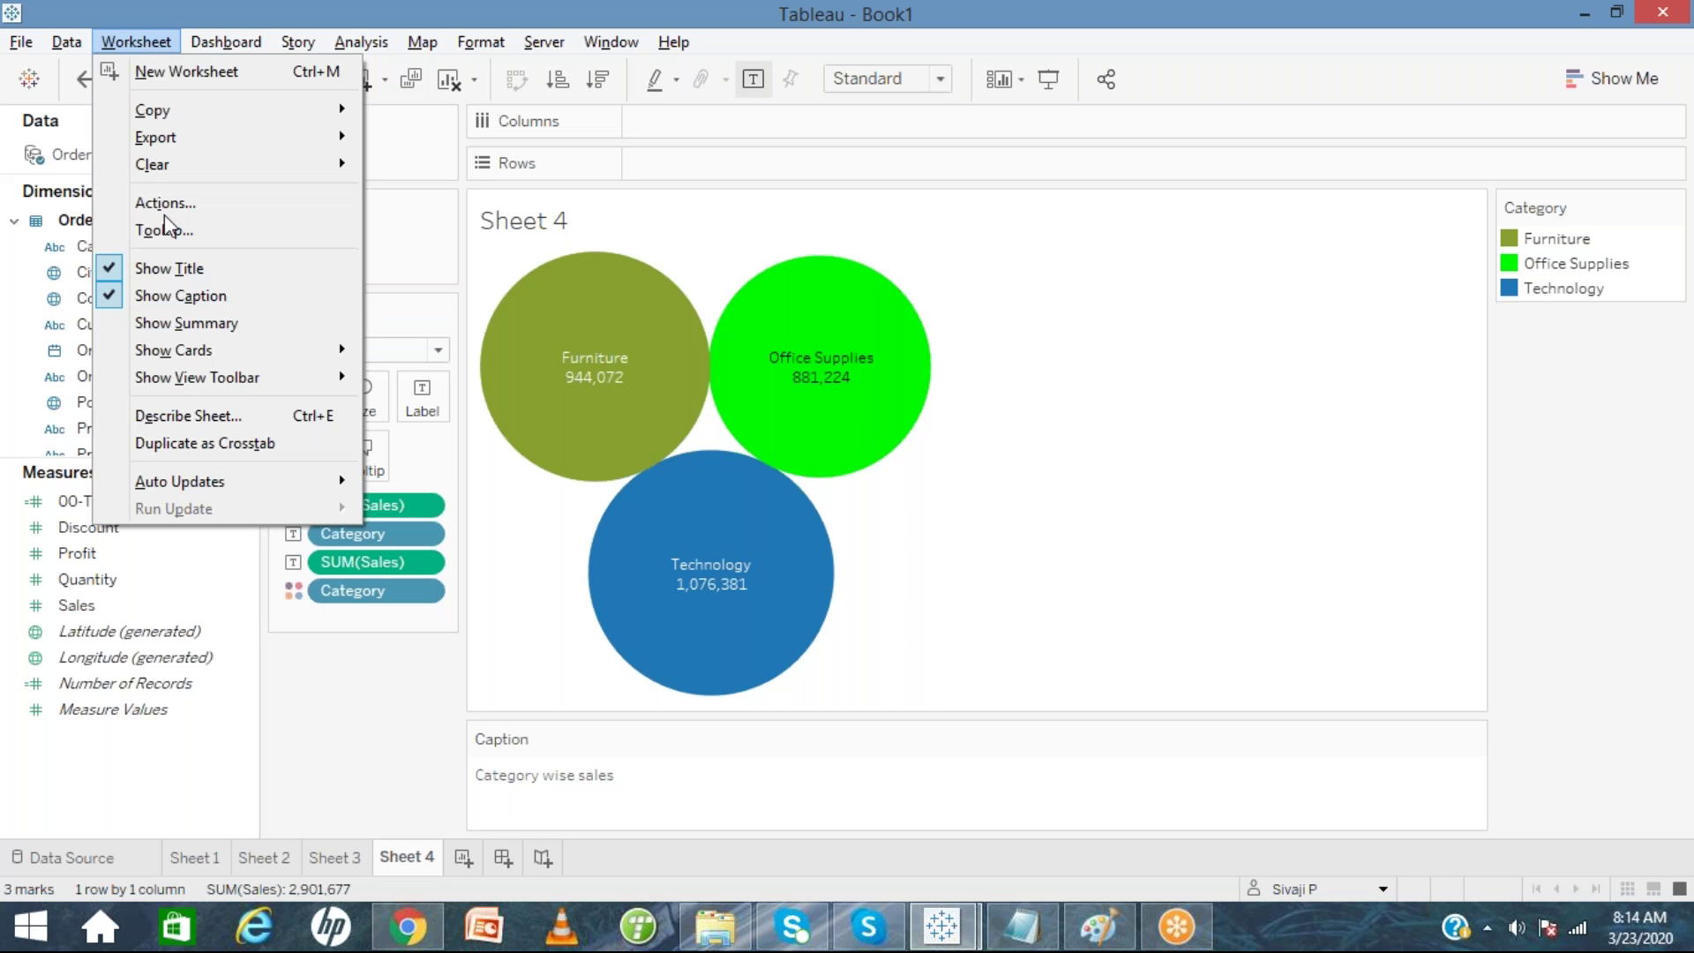
left_click(173, 330)
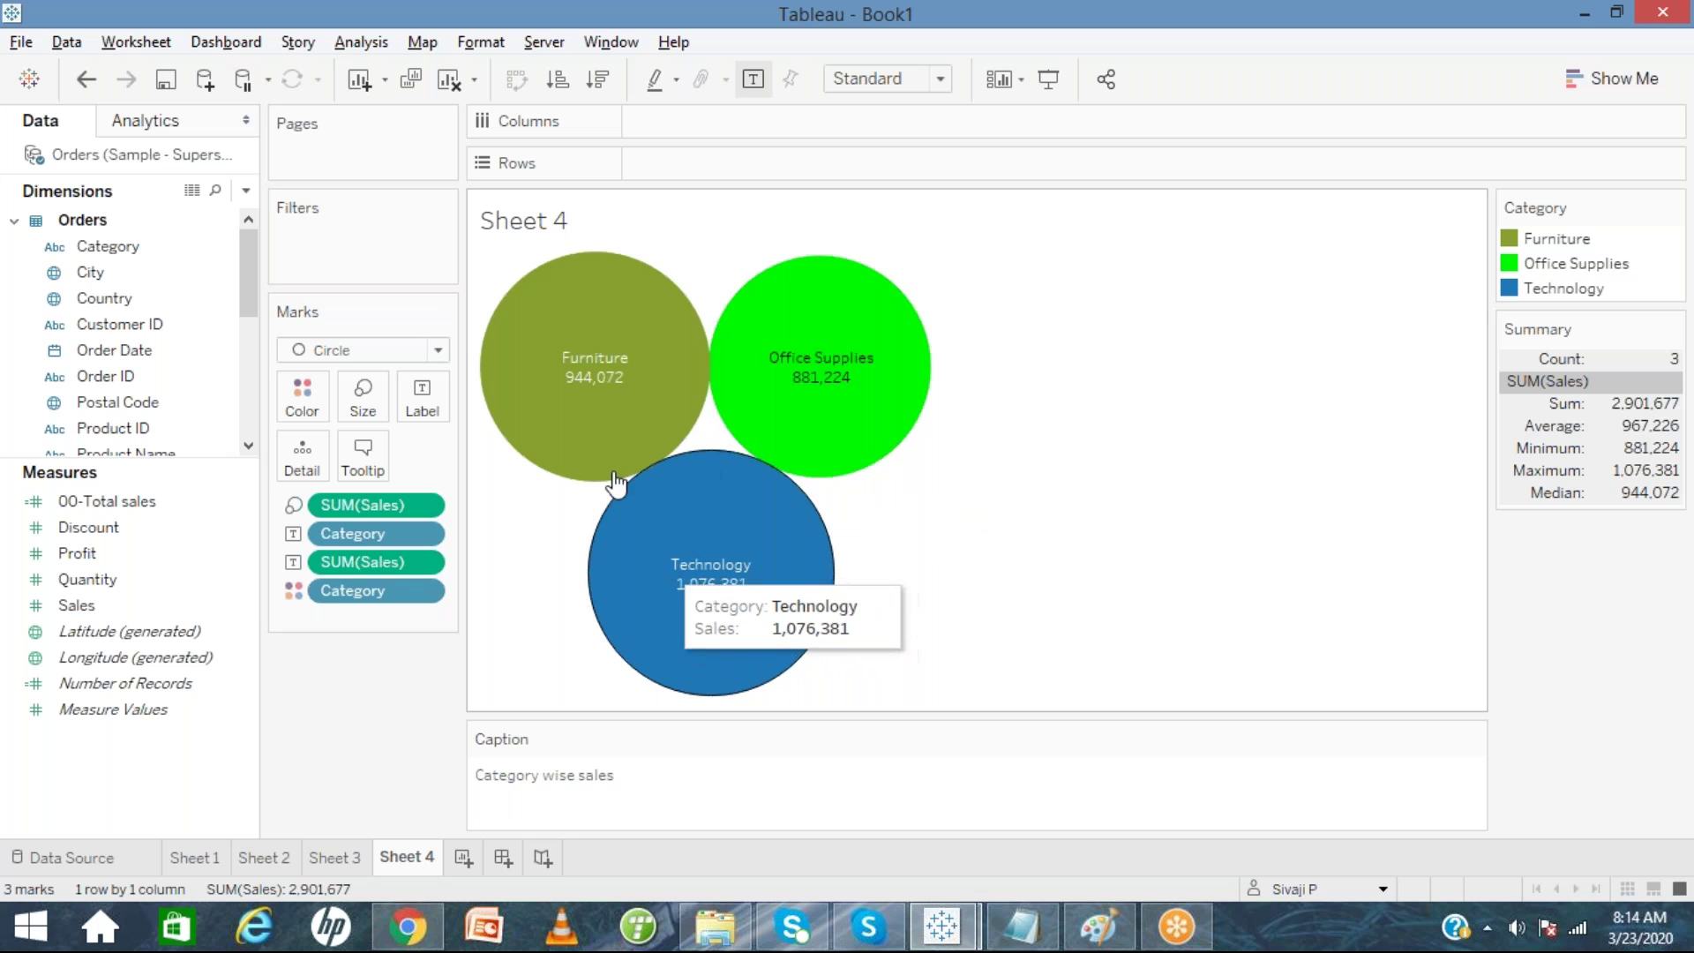
Replace Sales with Profit as the bubble size and remove Sales from the bubble labels.
mouse_move(699, 635)
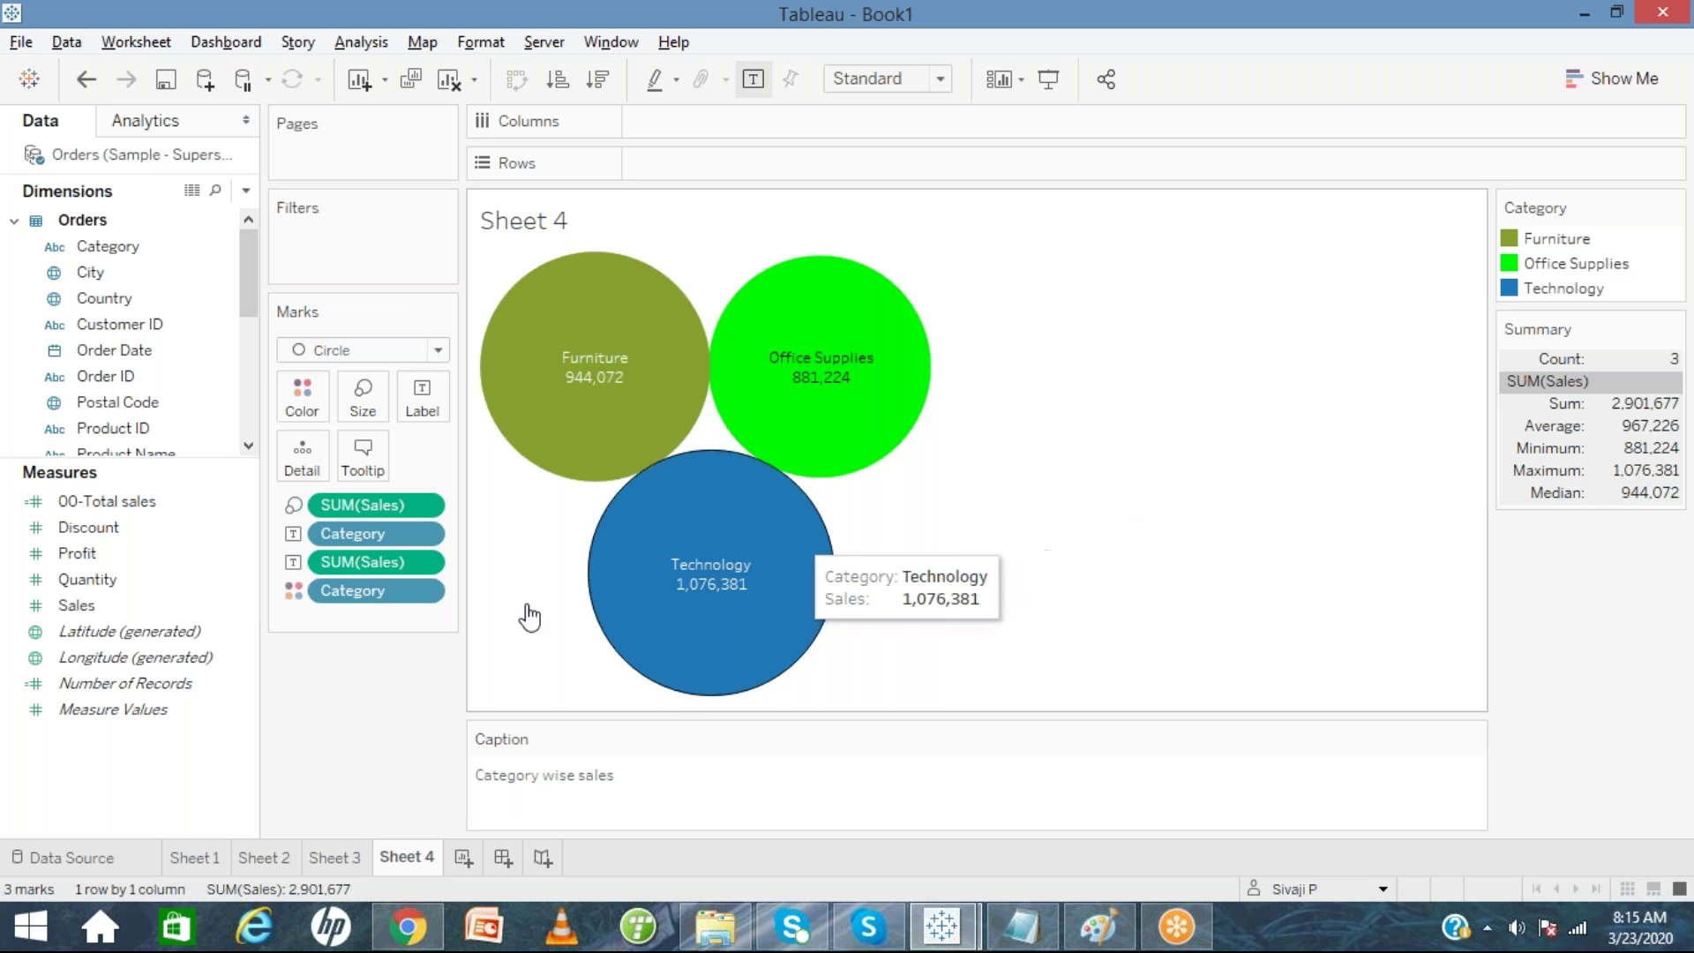
left_click_drag(373, 560, 353, 512)
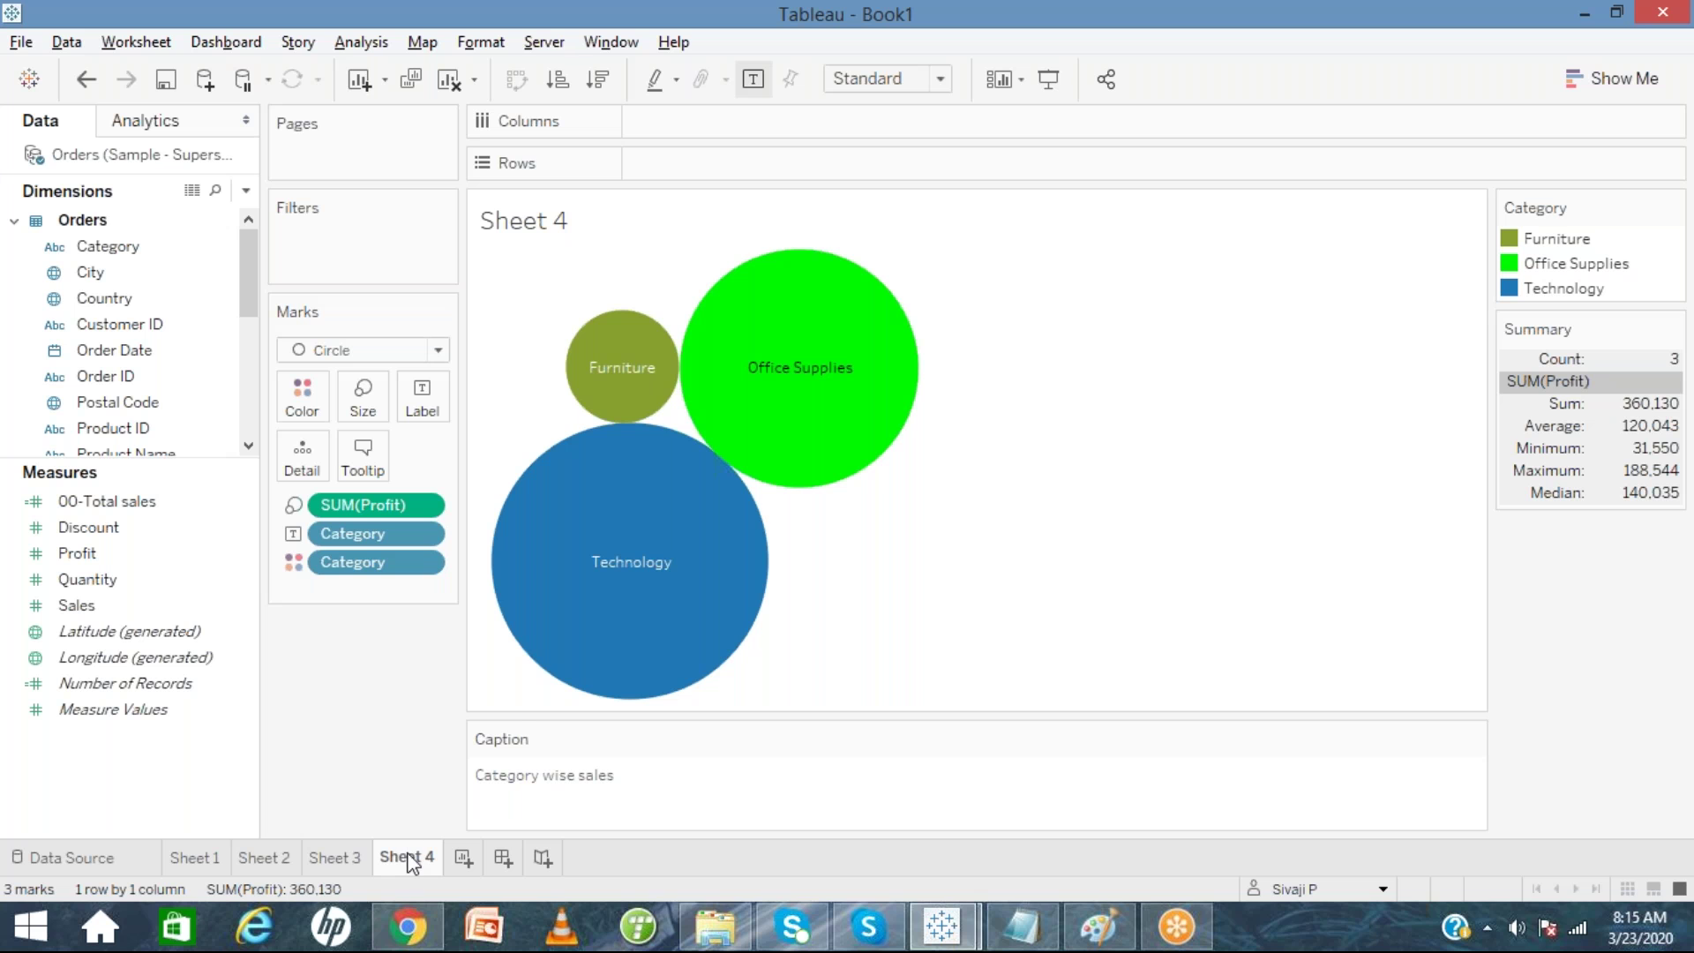
Rename Sheet 4 as "Category wise sales".
mouse_move(410, 866)
right_click(411, 856)
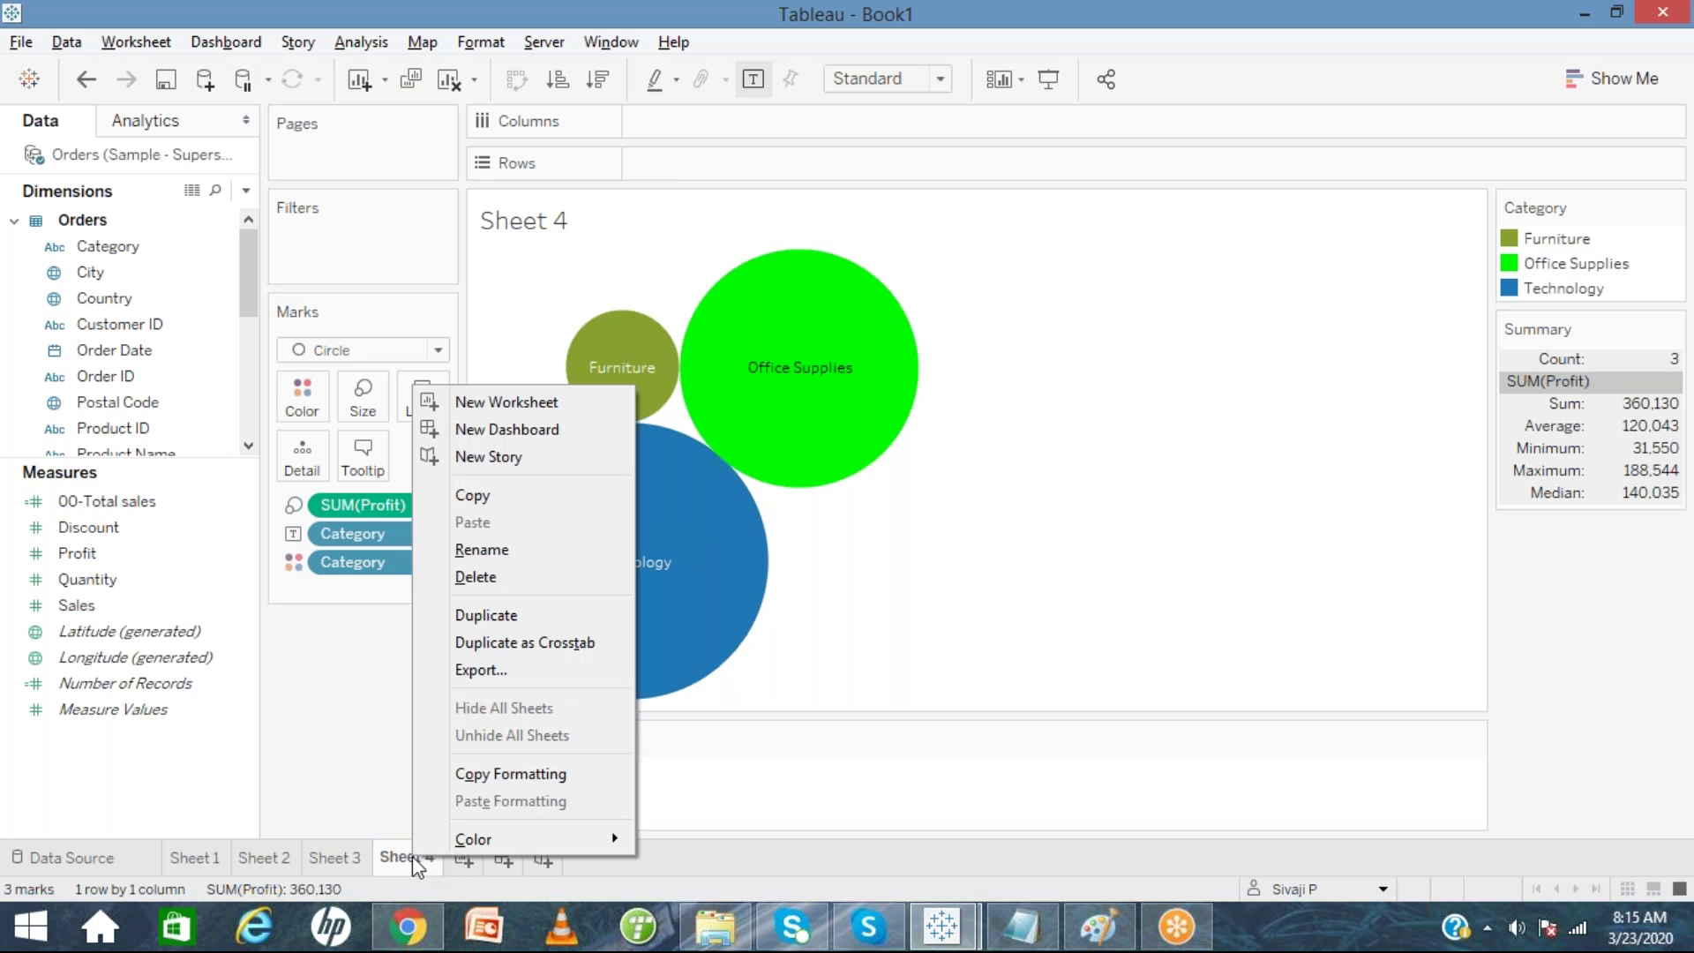
left_click(473, 547)
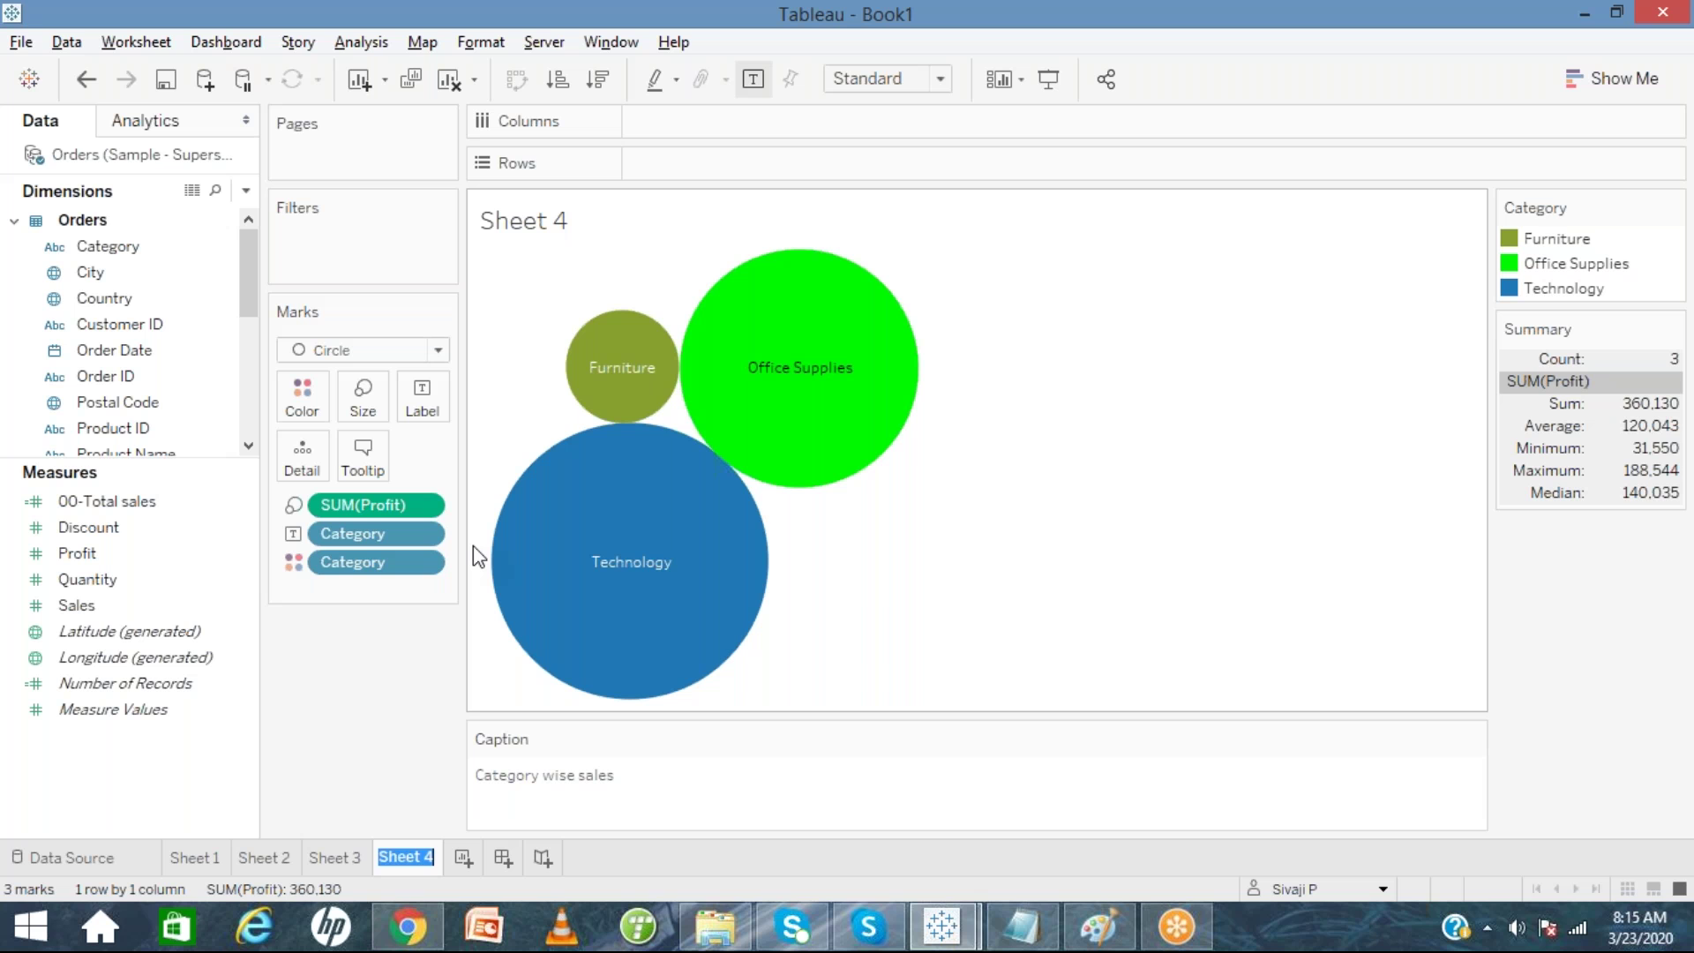
type("Categ")
type("ory")
type(" wise sa")
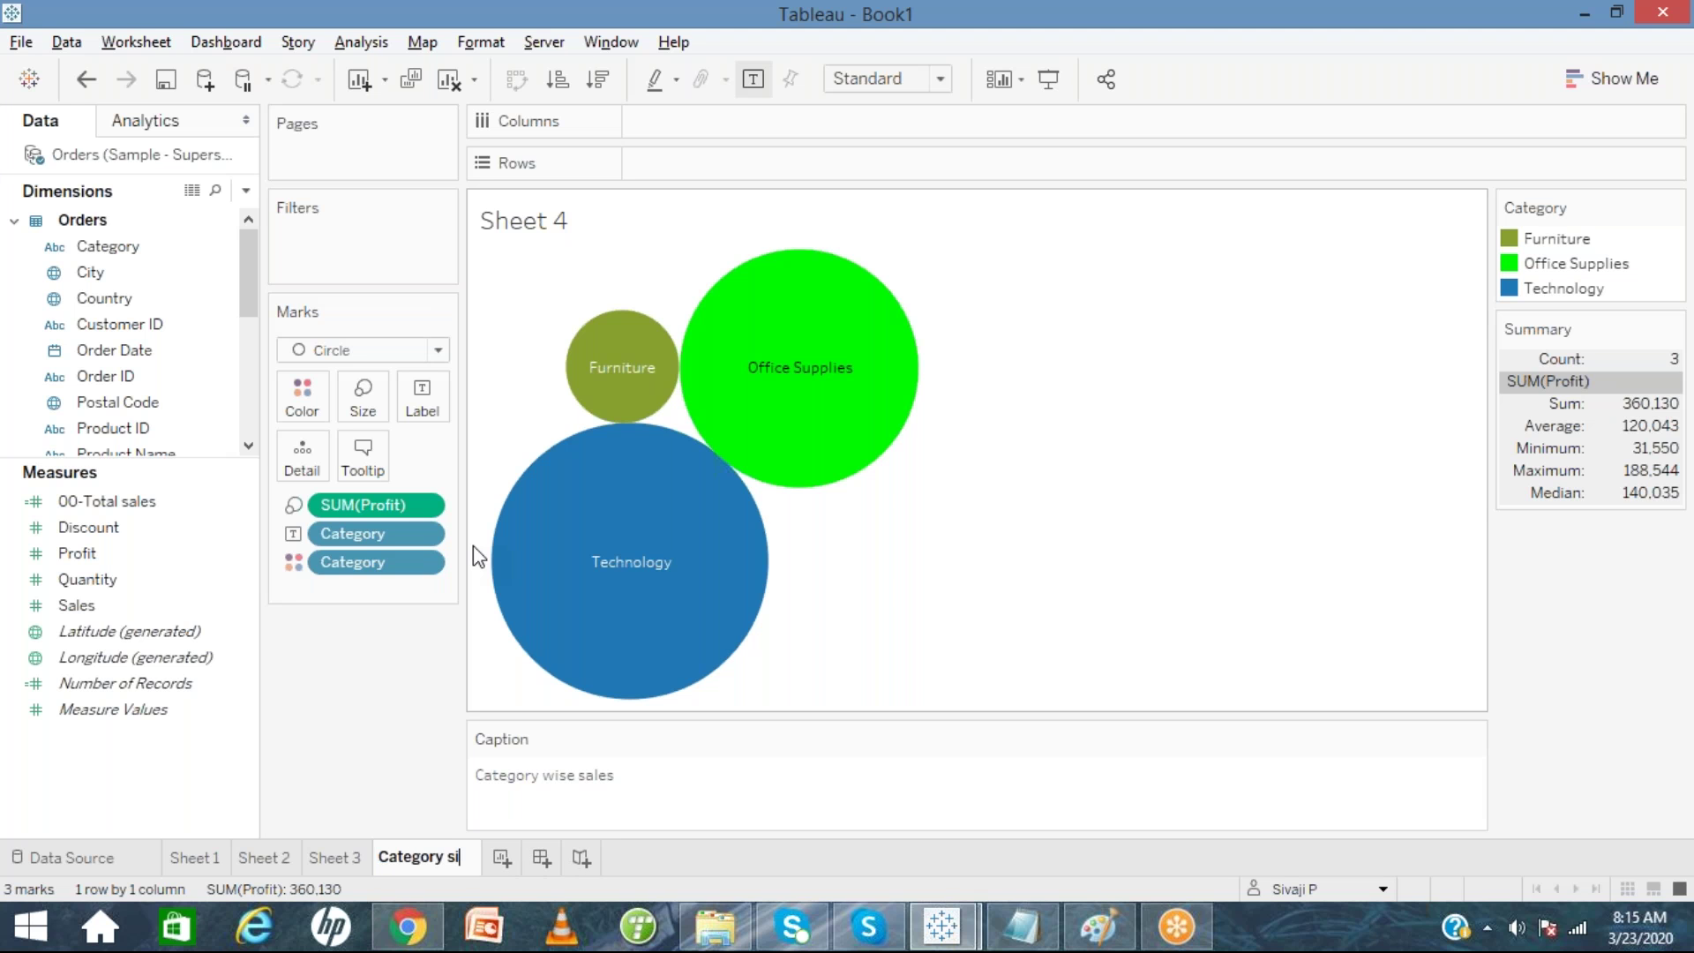
type("les")
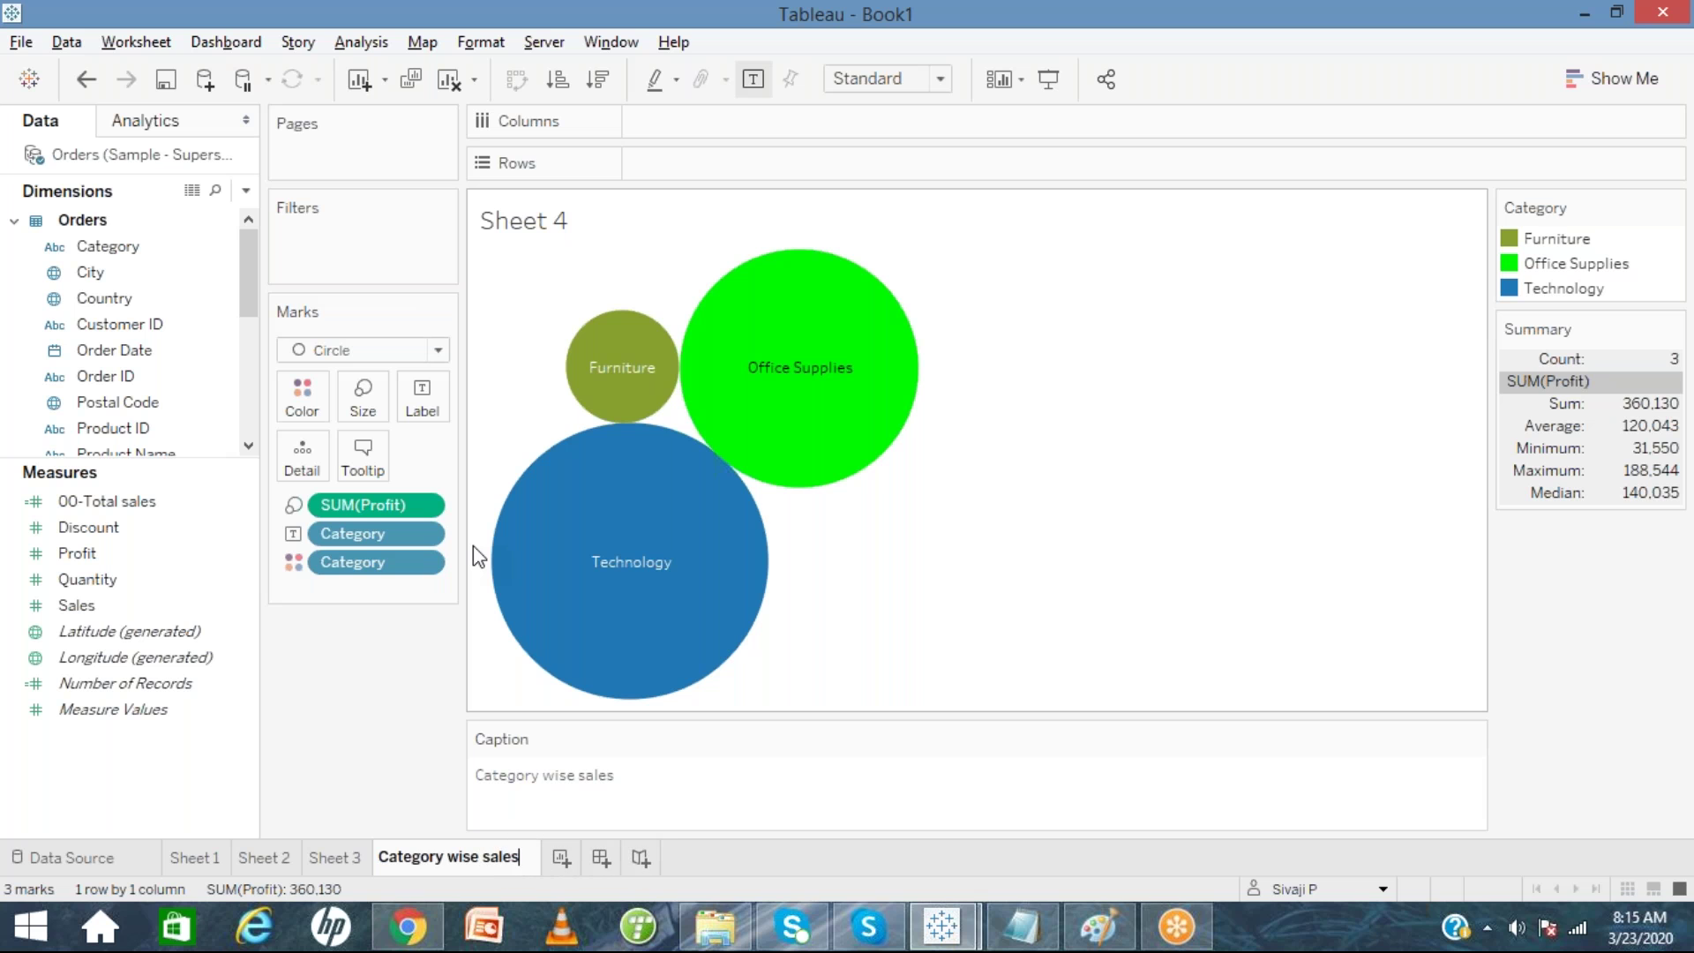
key("Return")
left_click(544, 240)
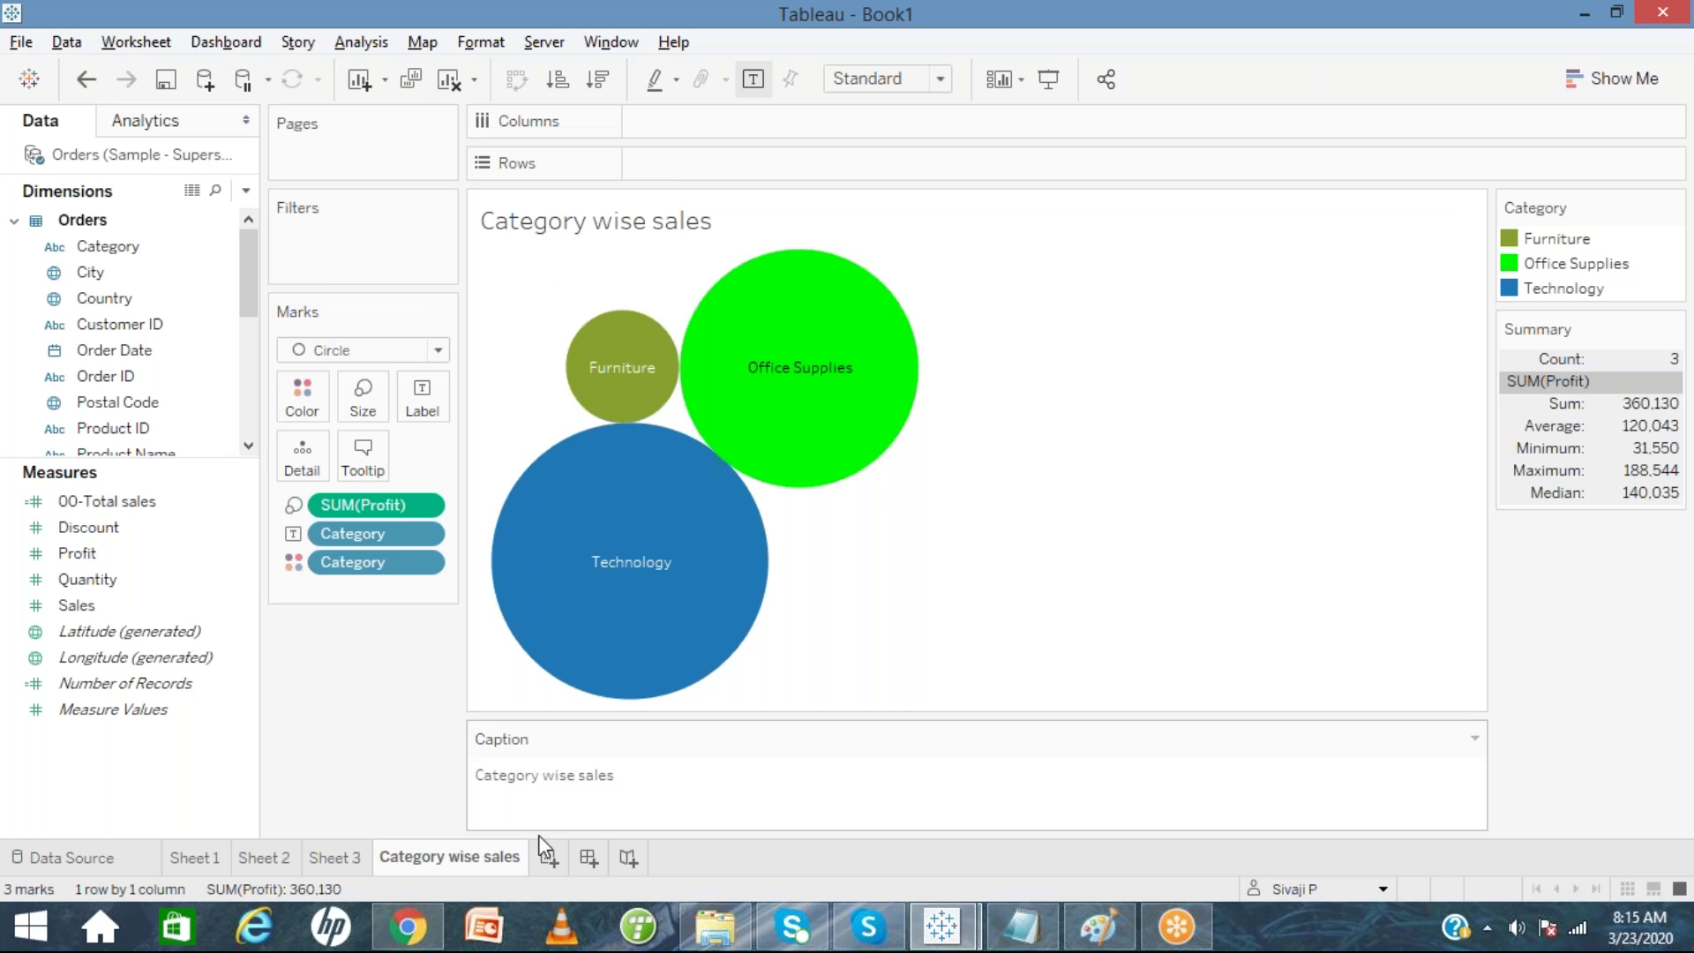
Add a new worksheet and build a text table with Sub-Category on rows and Sales as the values.
left_click(548, 857)
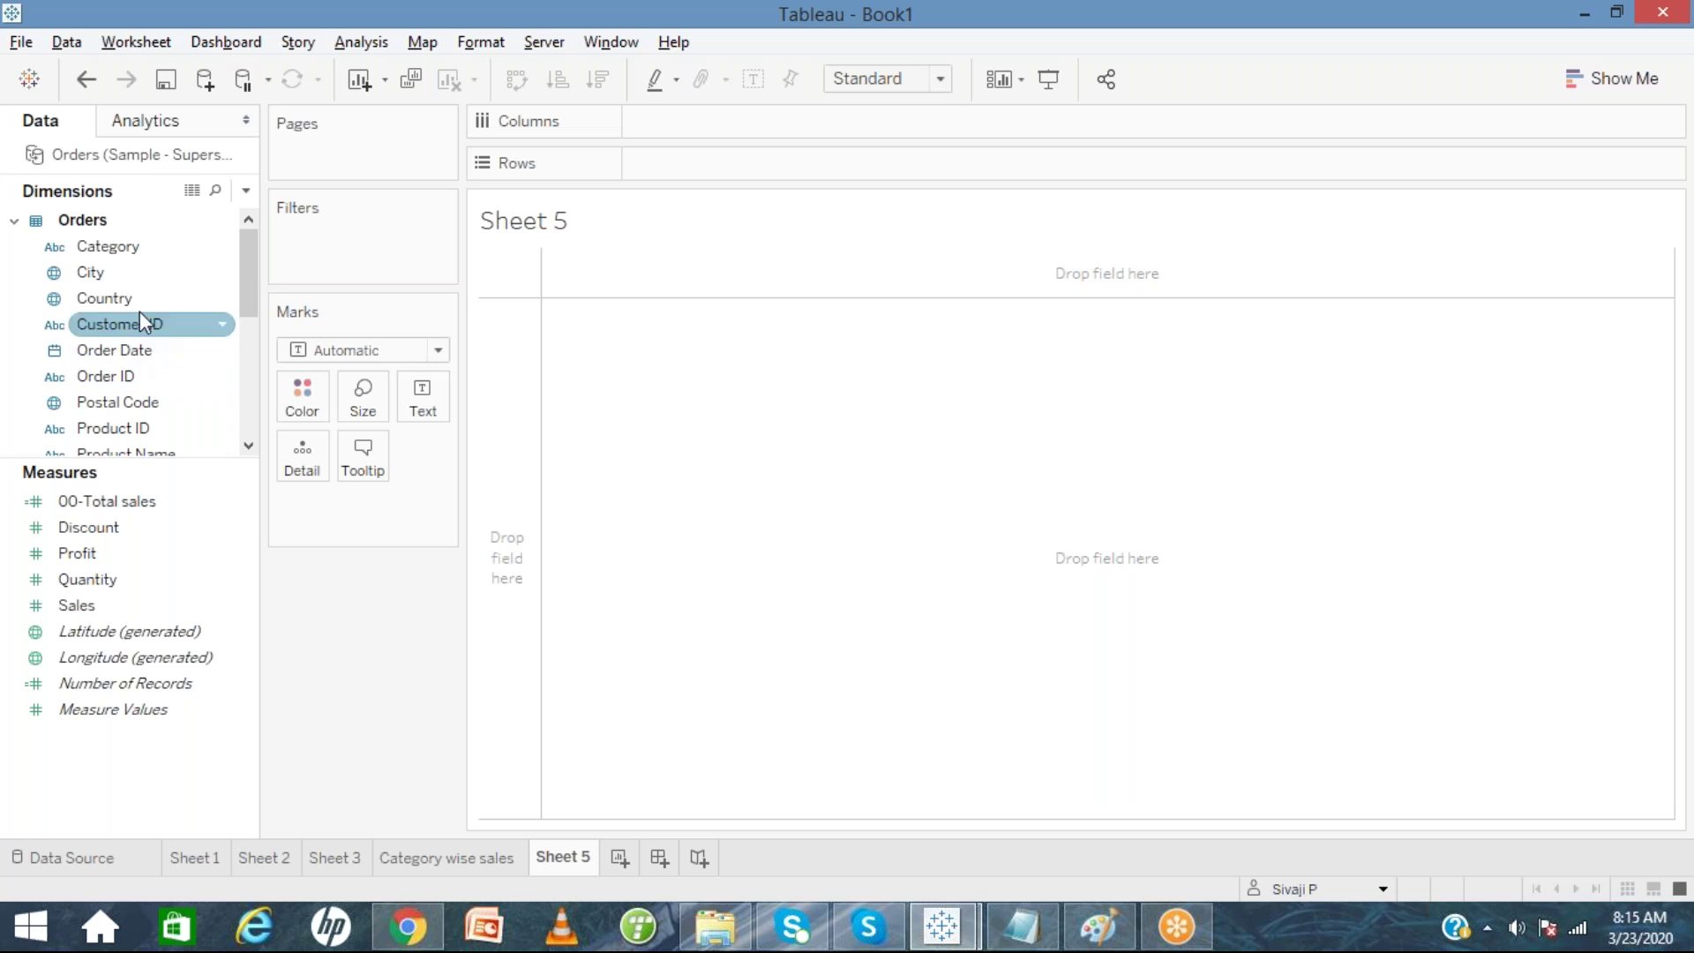
left_click(247, 420)
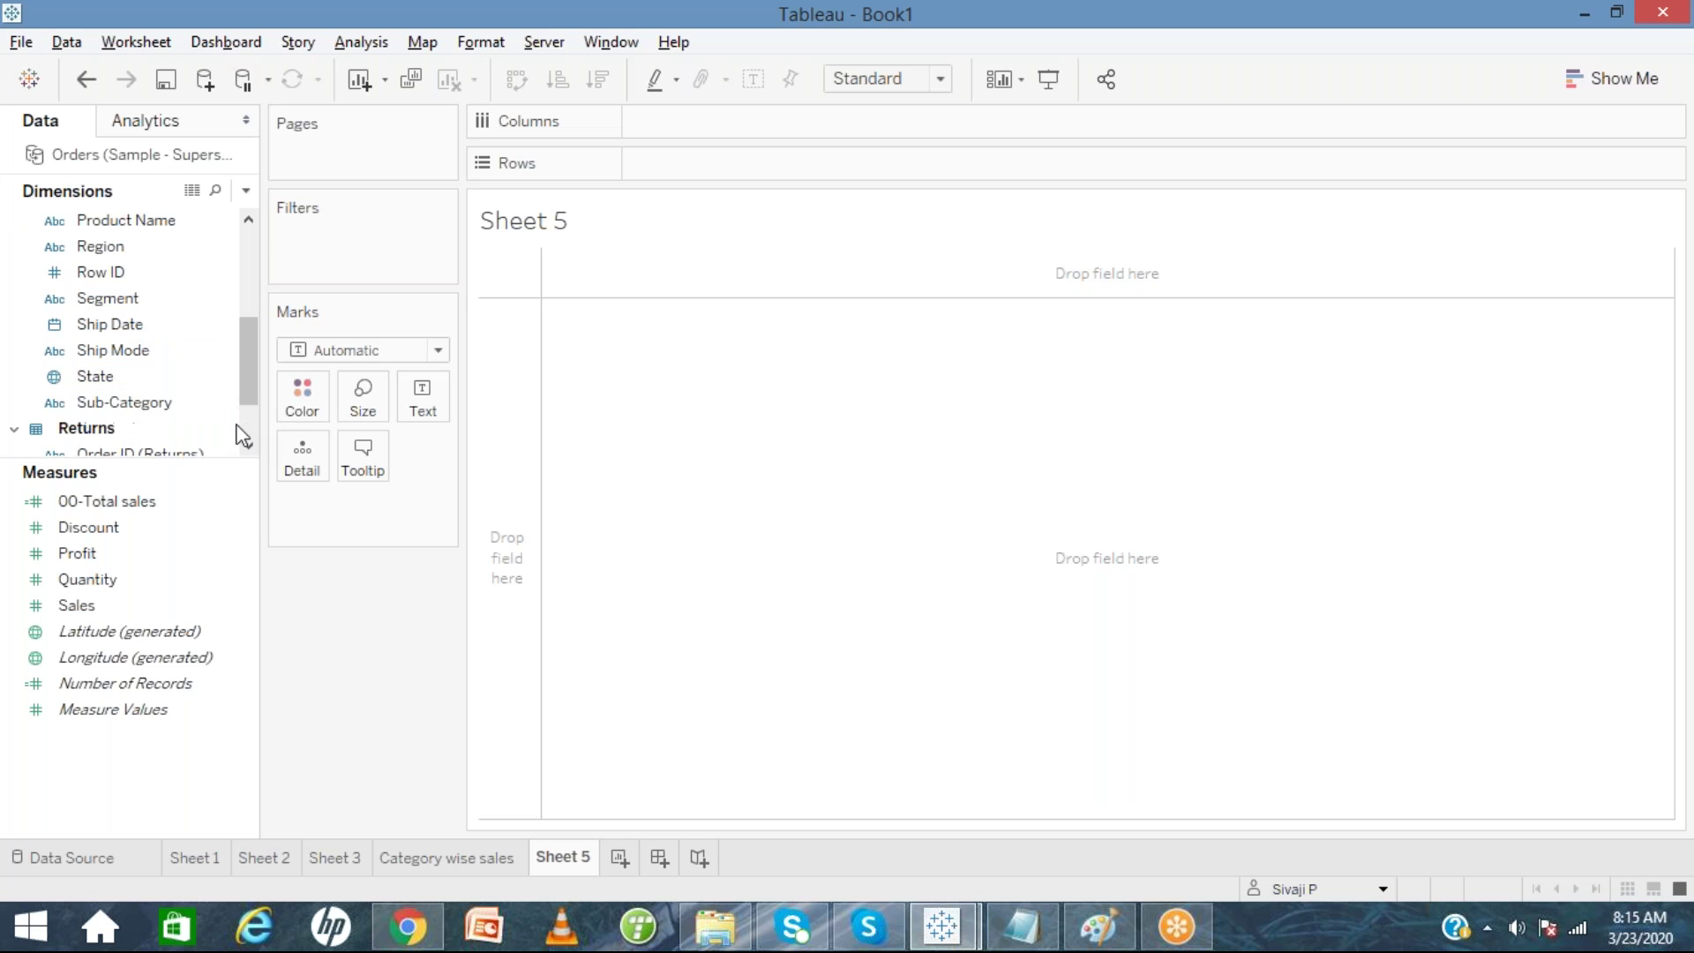
left_click(209, 403)
left_click_drag(131, 600, 481, 702)
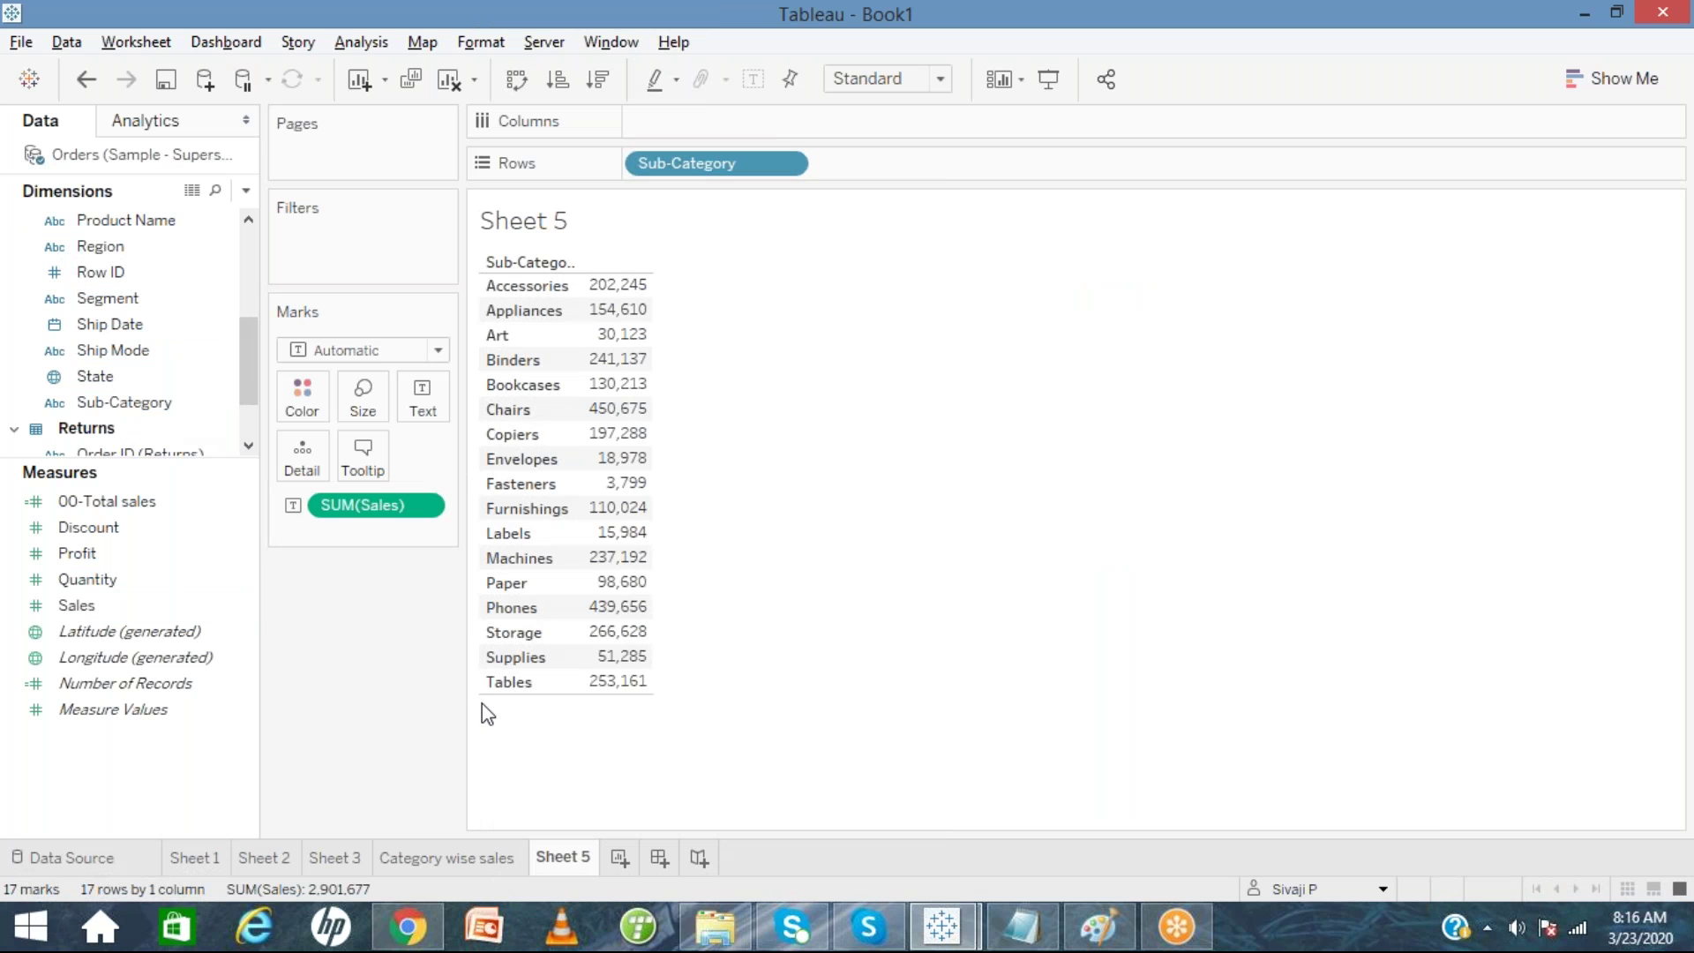
Replace the title of Sheet 5 with the text "Sbcategorywise sales", leaving the sheet's own name as is.
double_click(588, 227)
key("ctrl+a")
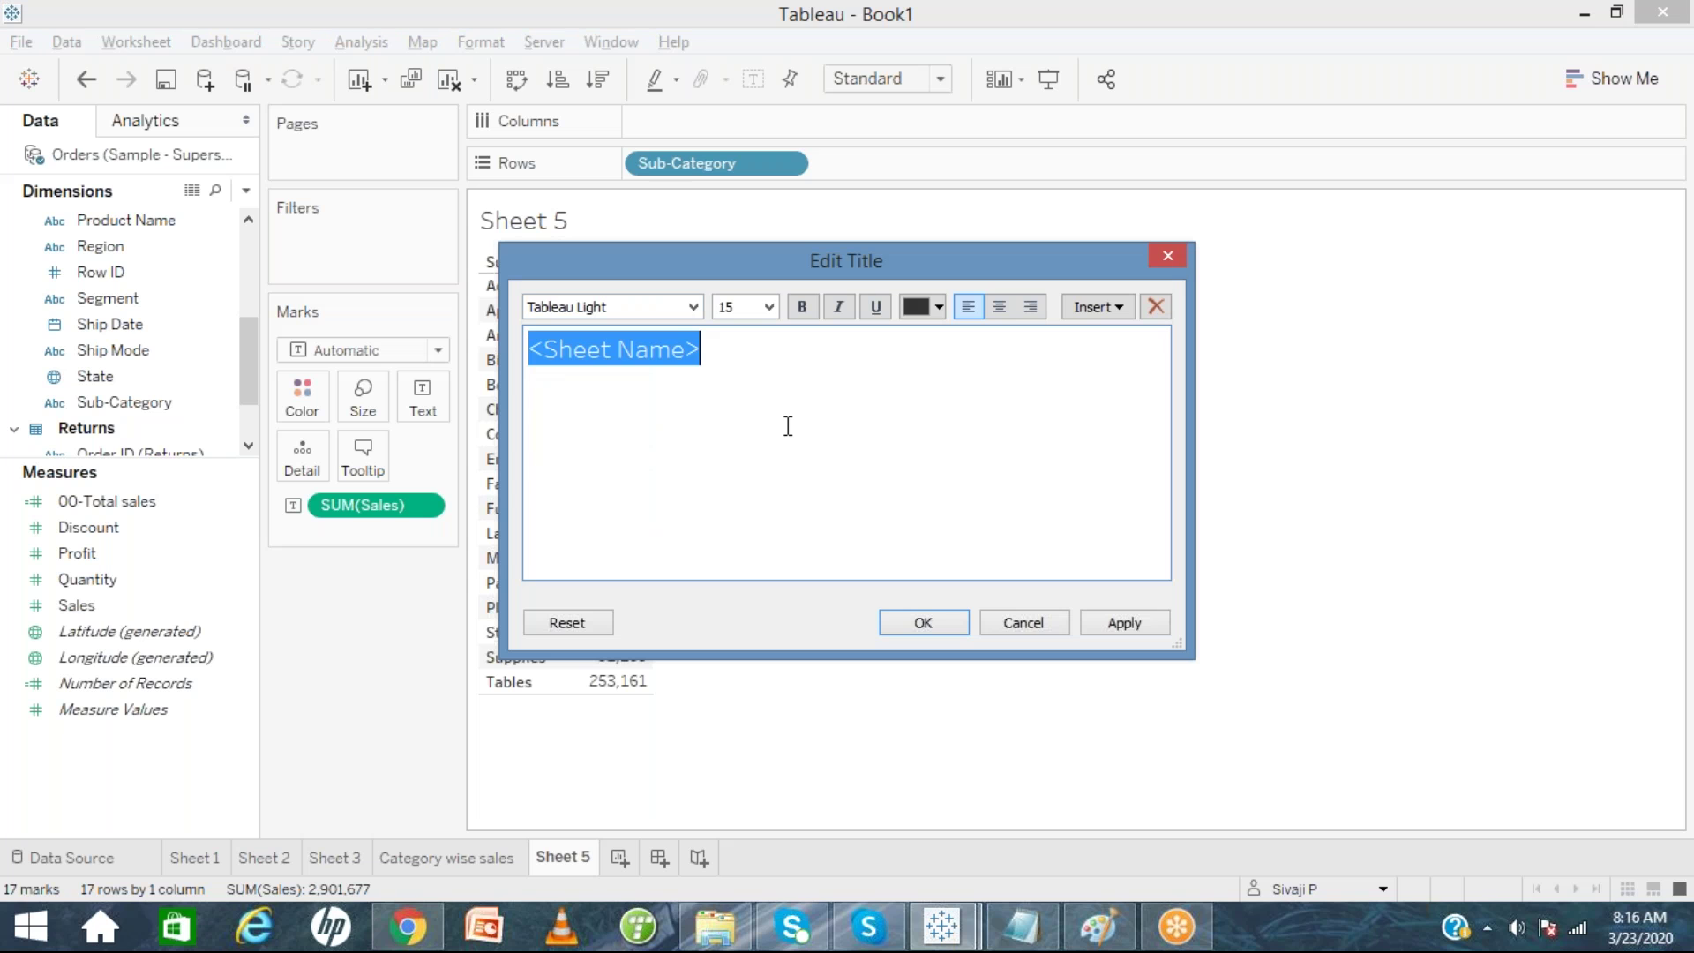
type("S")
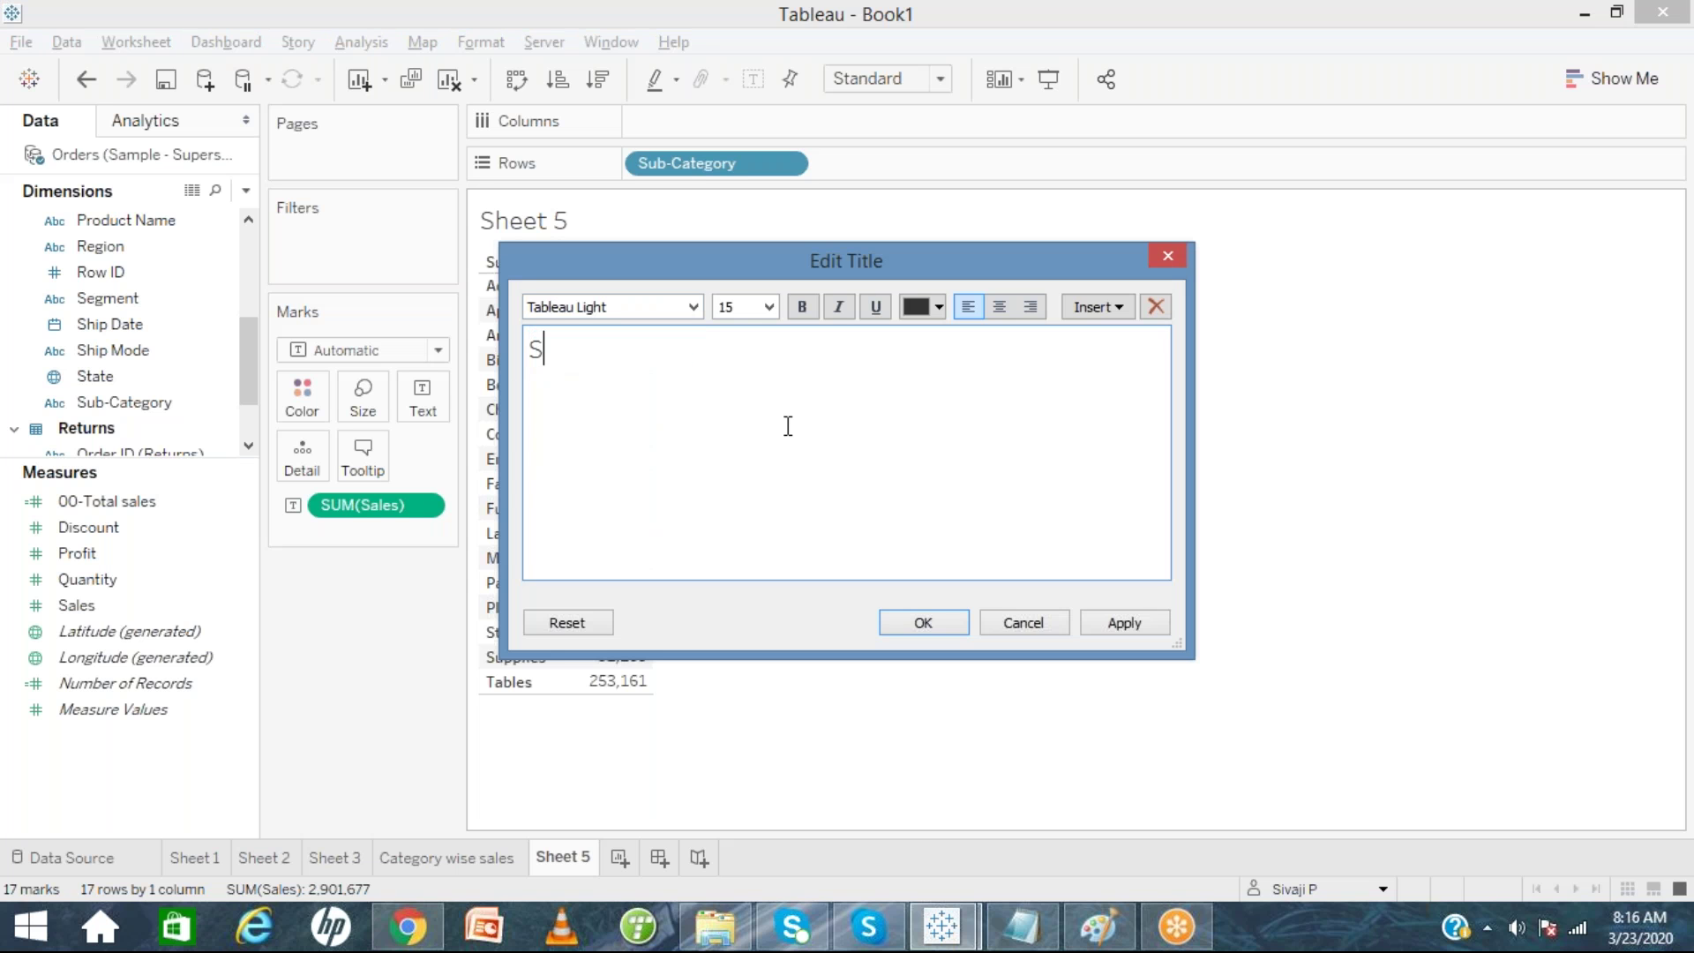
type("bcategory")
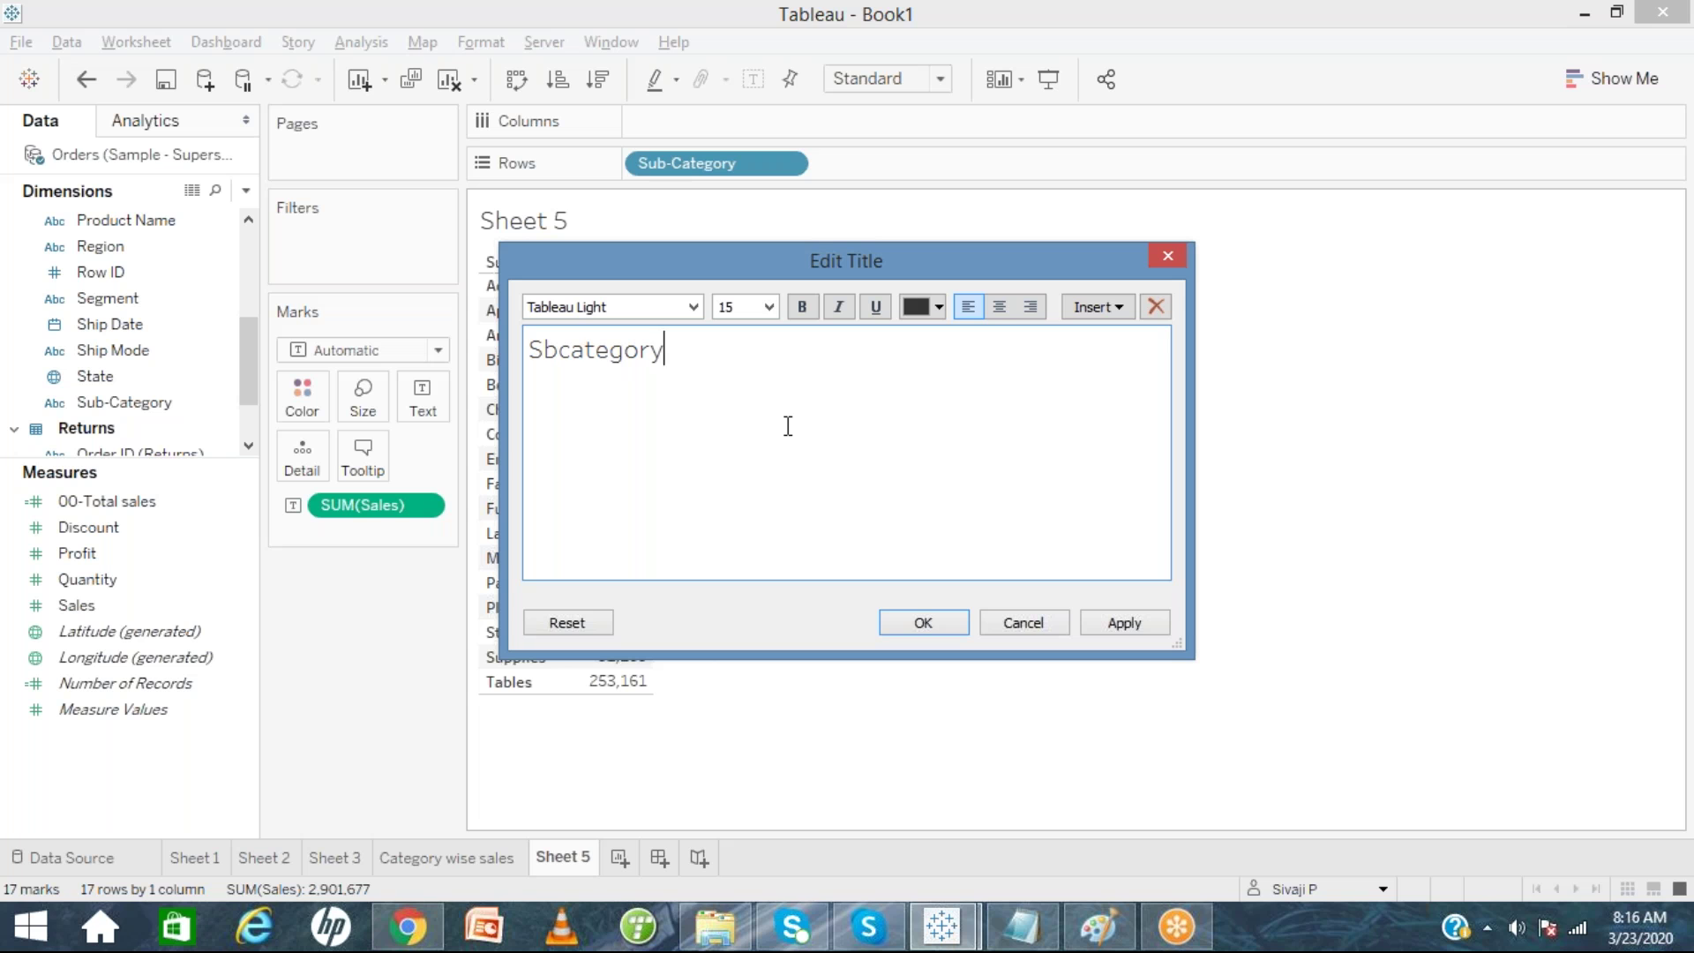
type("wise sales")
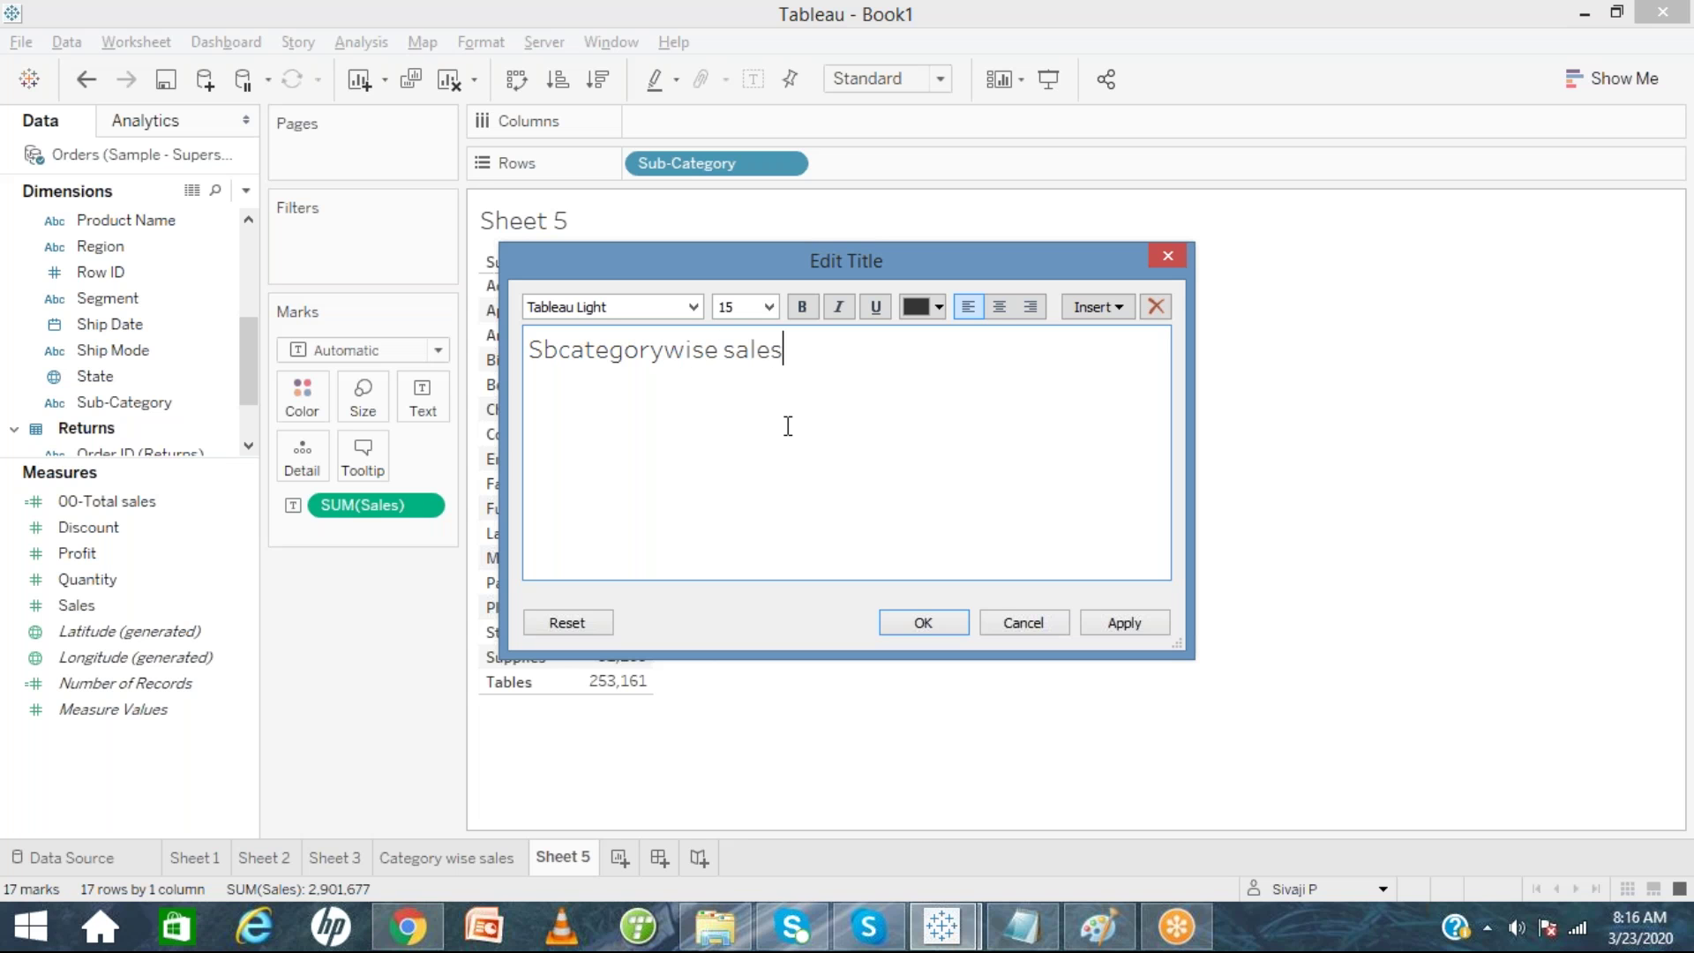
left_click(923, 621)
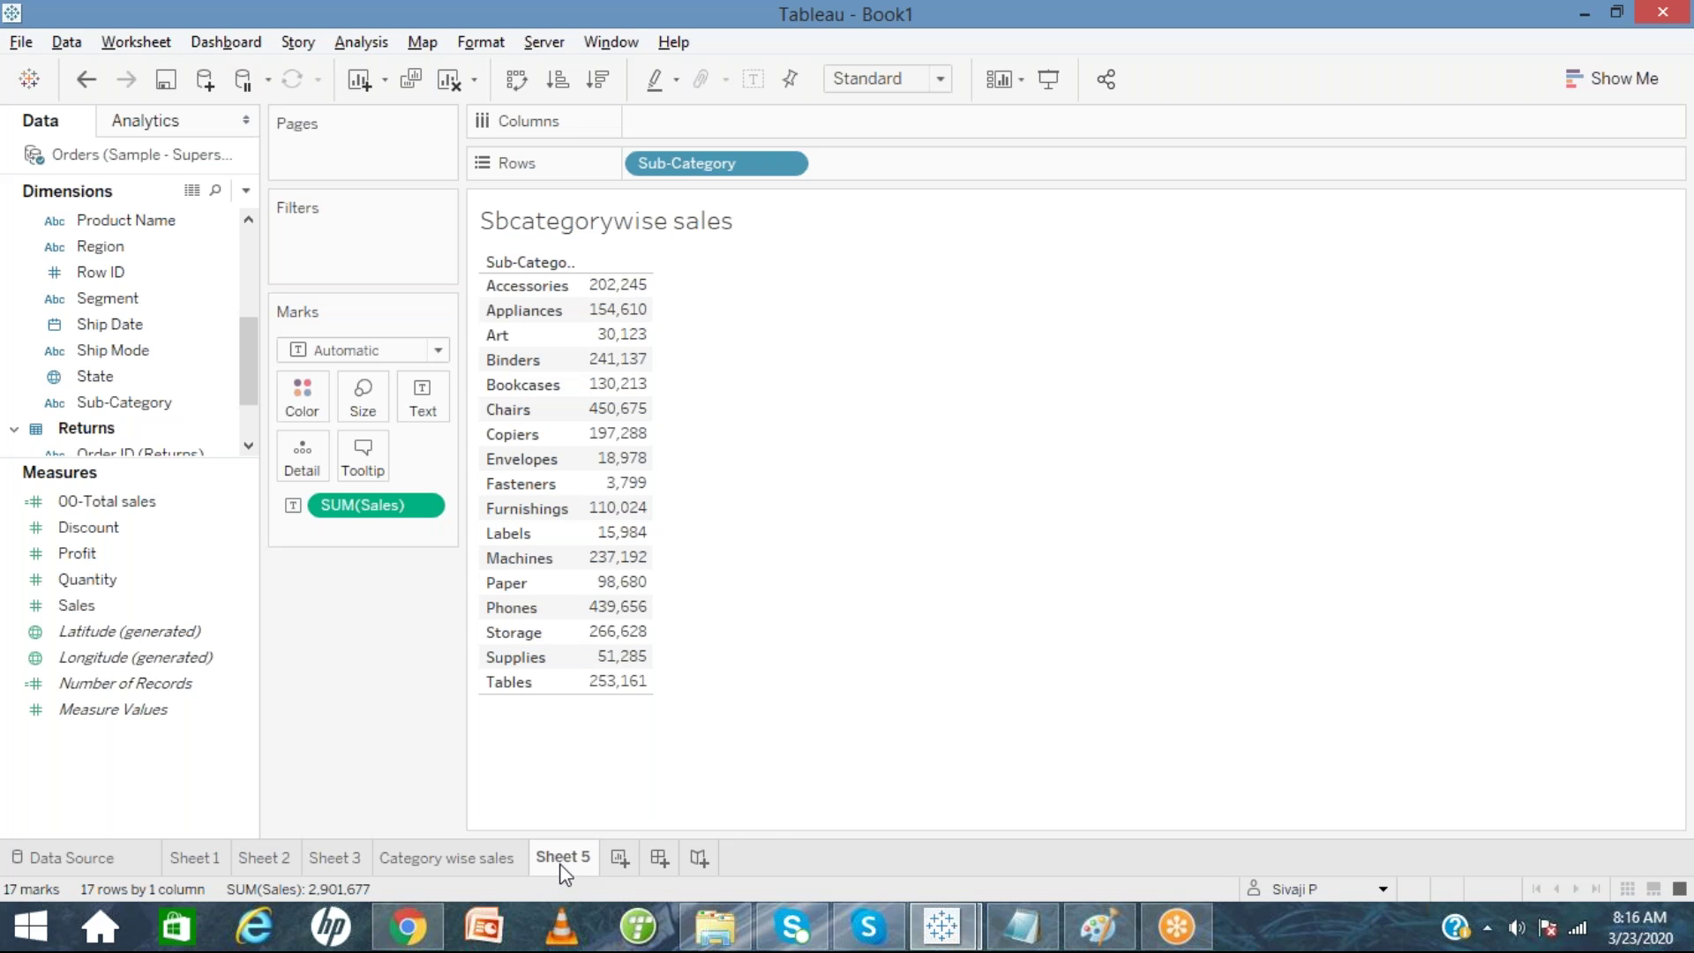
mouse_move(565, 873)
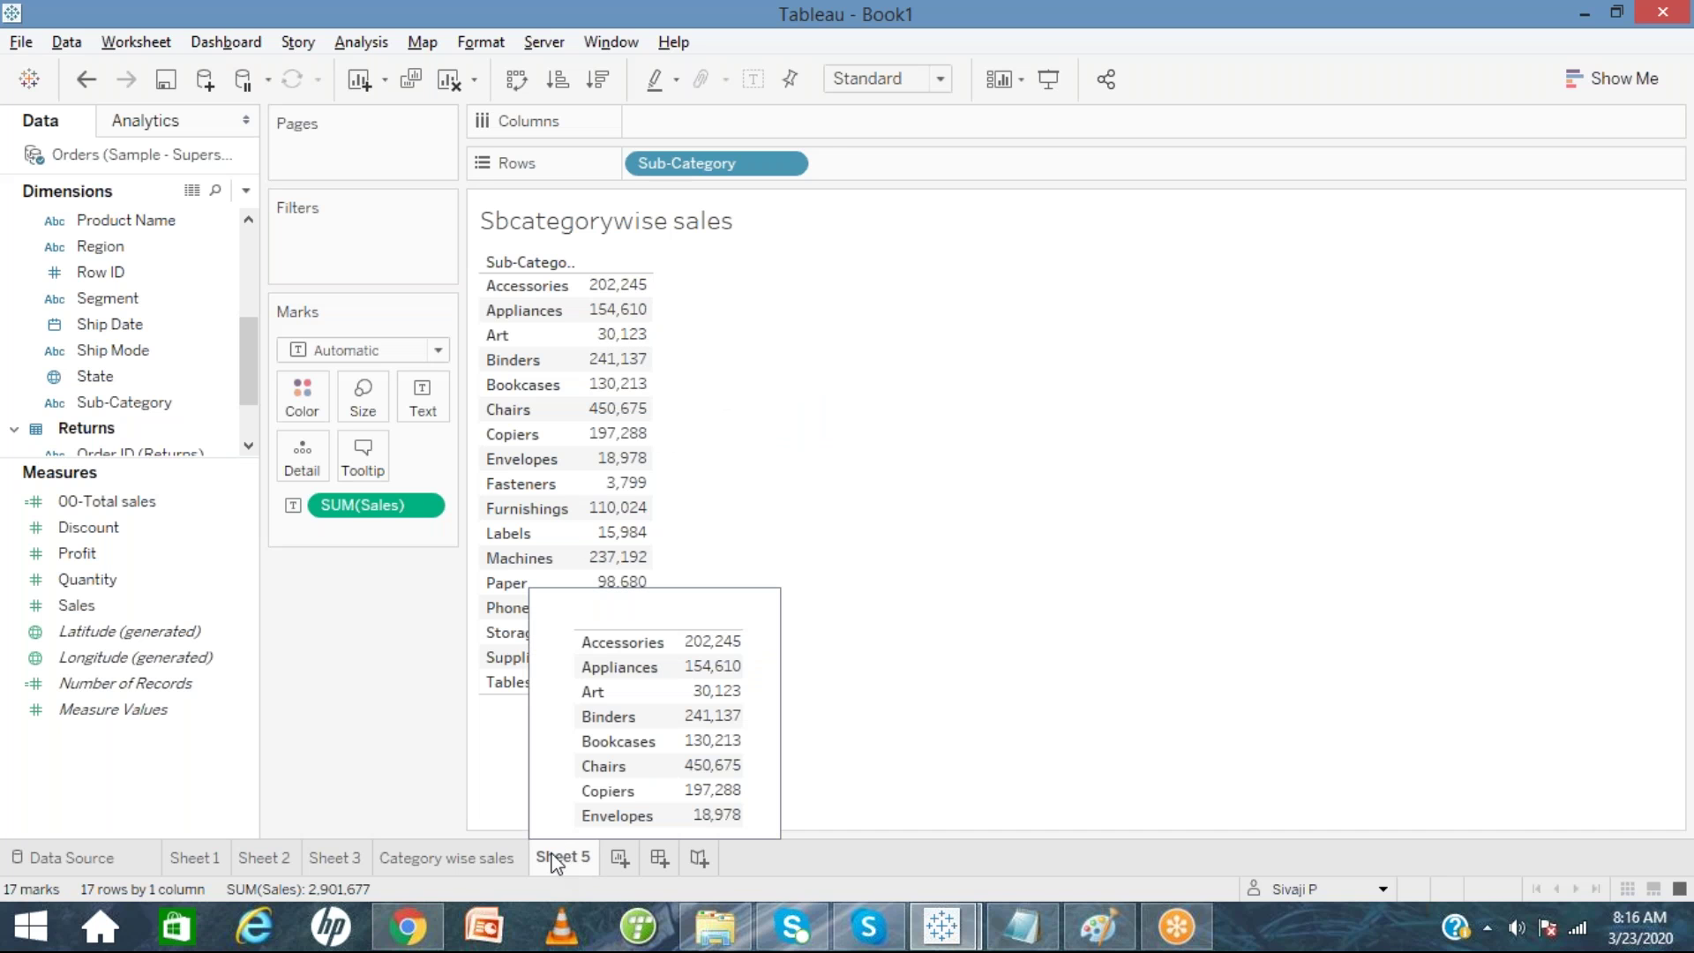
Append "RS" after the sheet name in the title of the Category wise sales sheet.
left_click(495, 859)
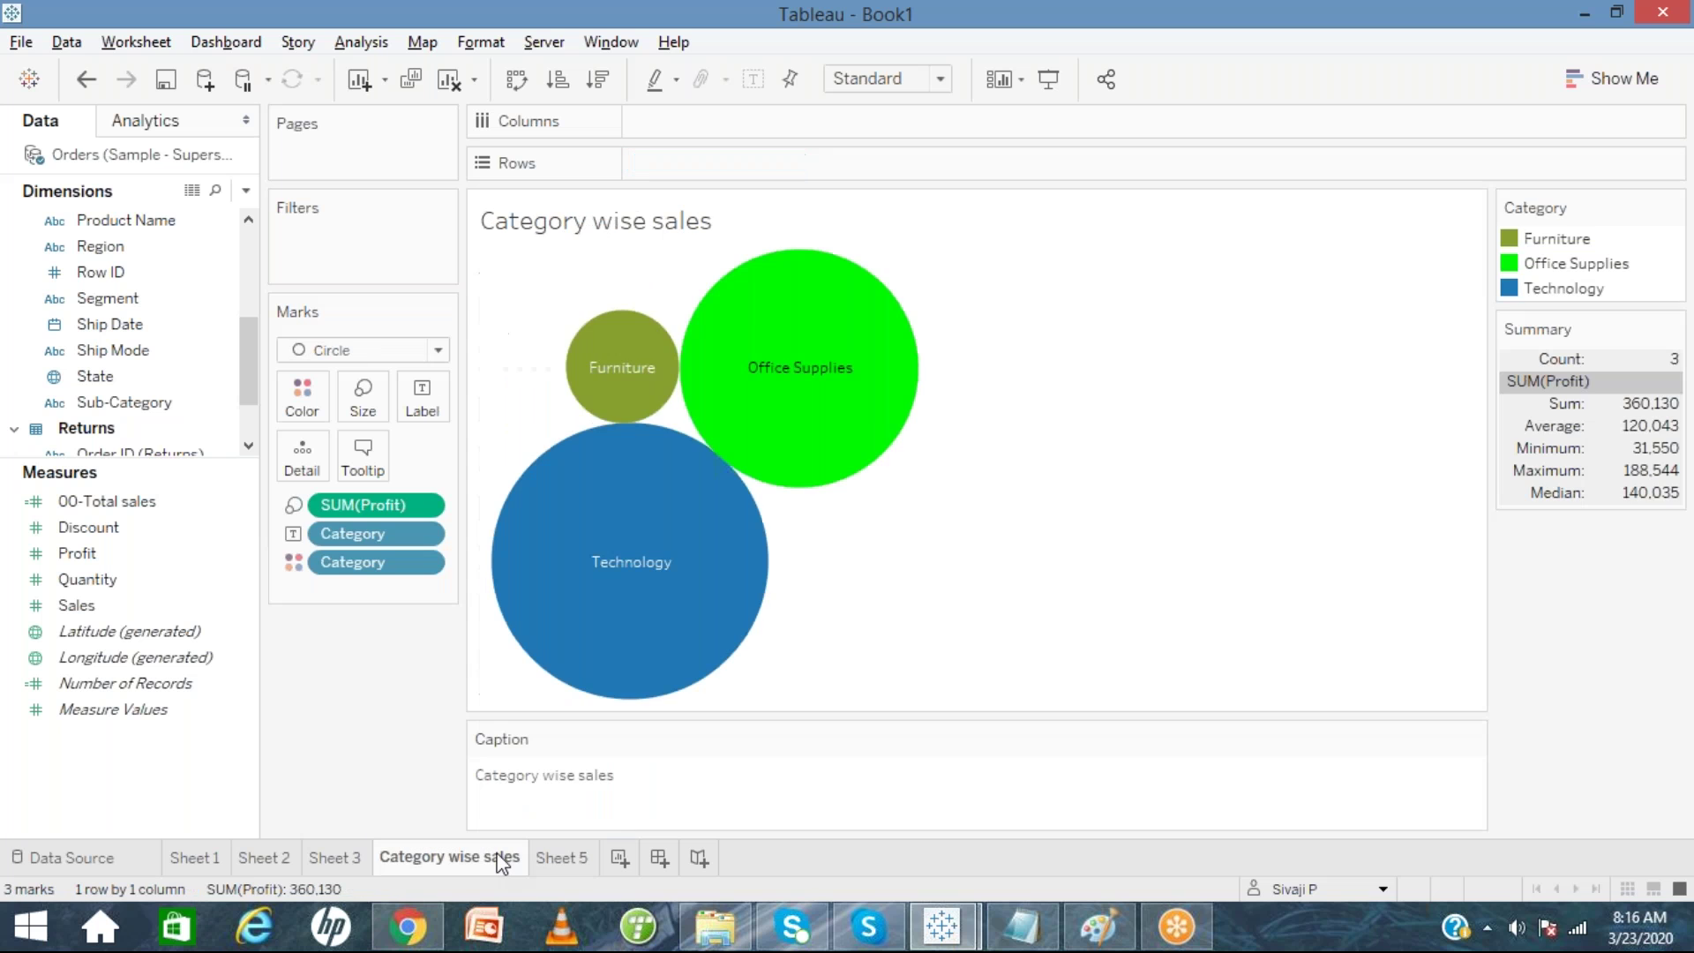
right_click(572, 231)
left_click(591, 239)
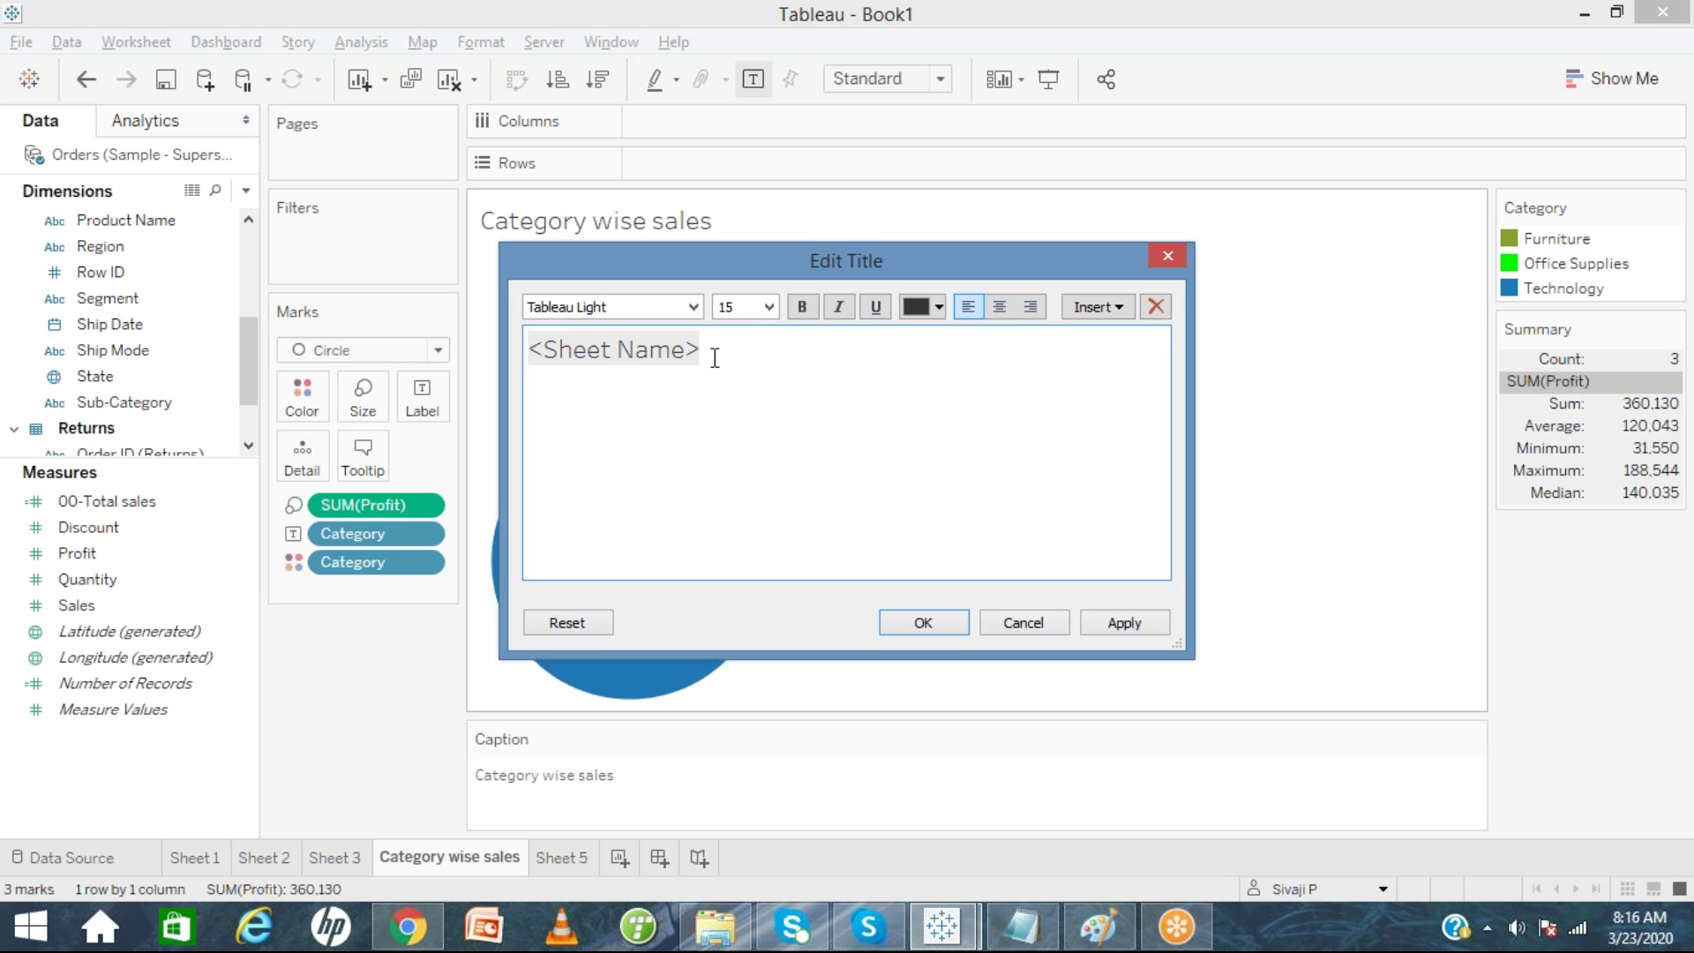
type("RS")
left_click(945, 632)
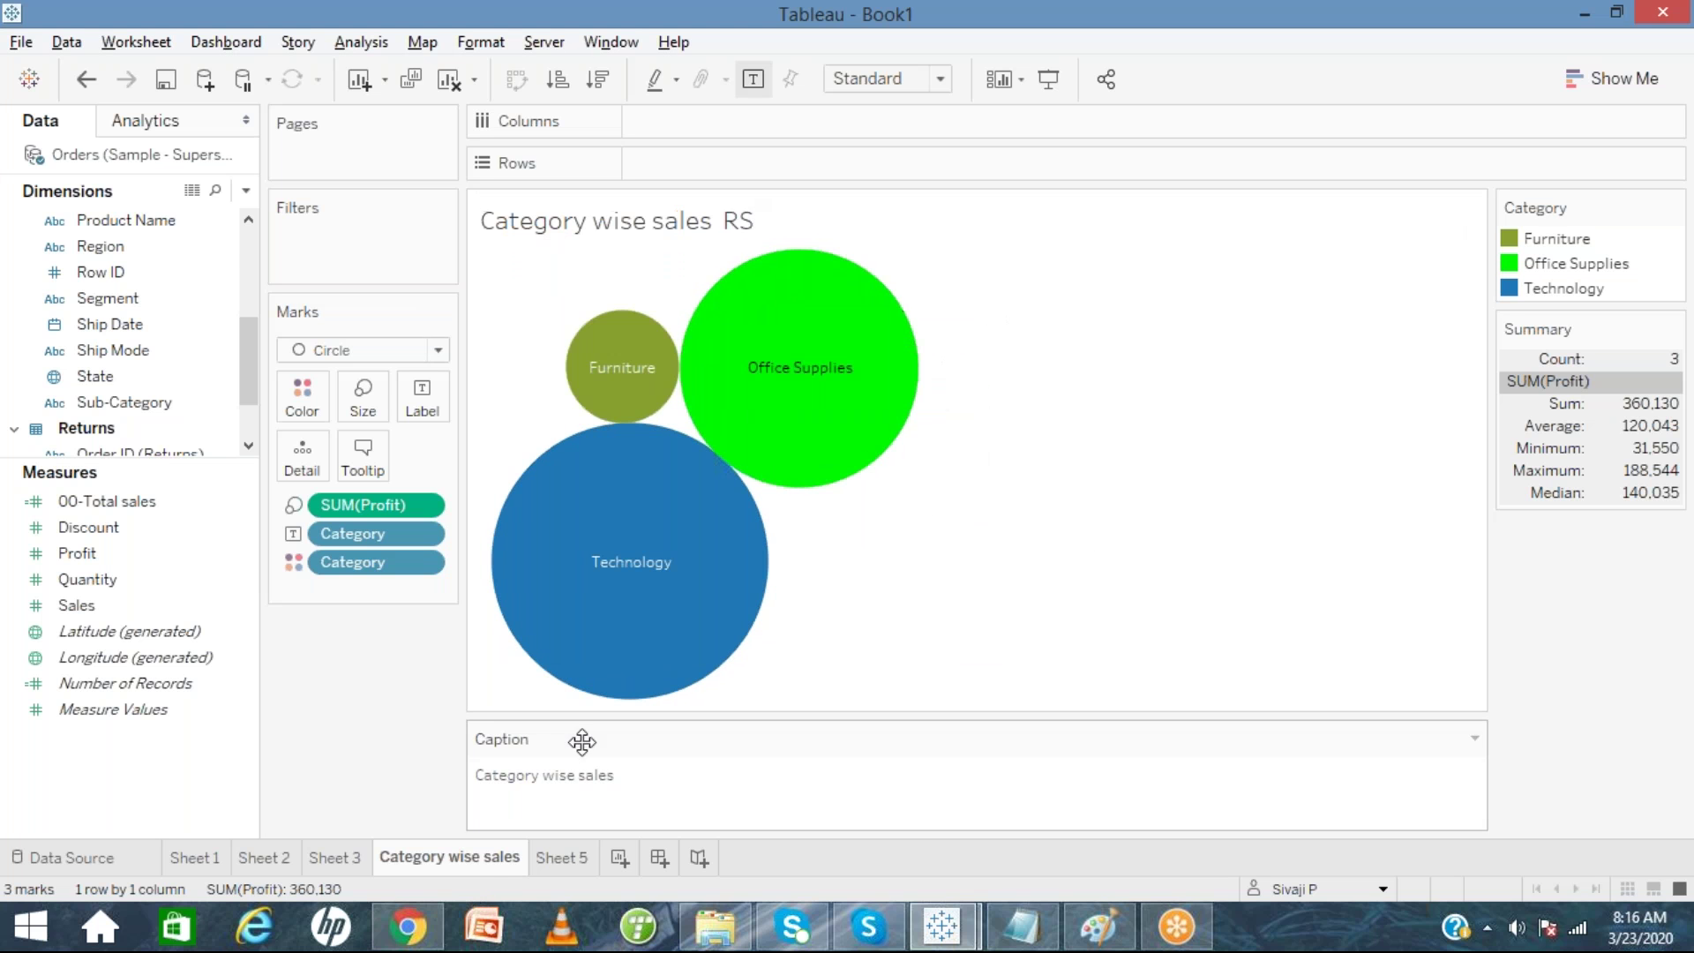
Compare the titles with the sheet names on Sheet 5 and Category wise sales.
mouse_move(468, 871)
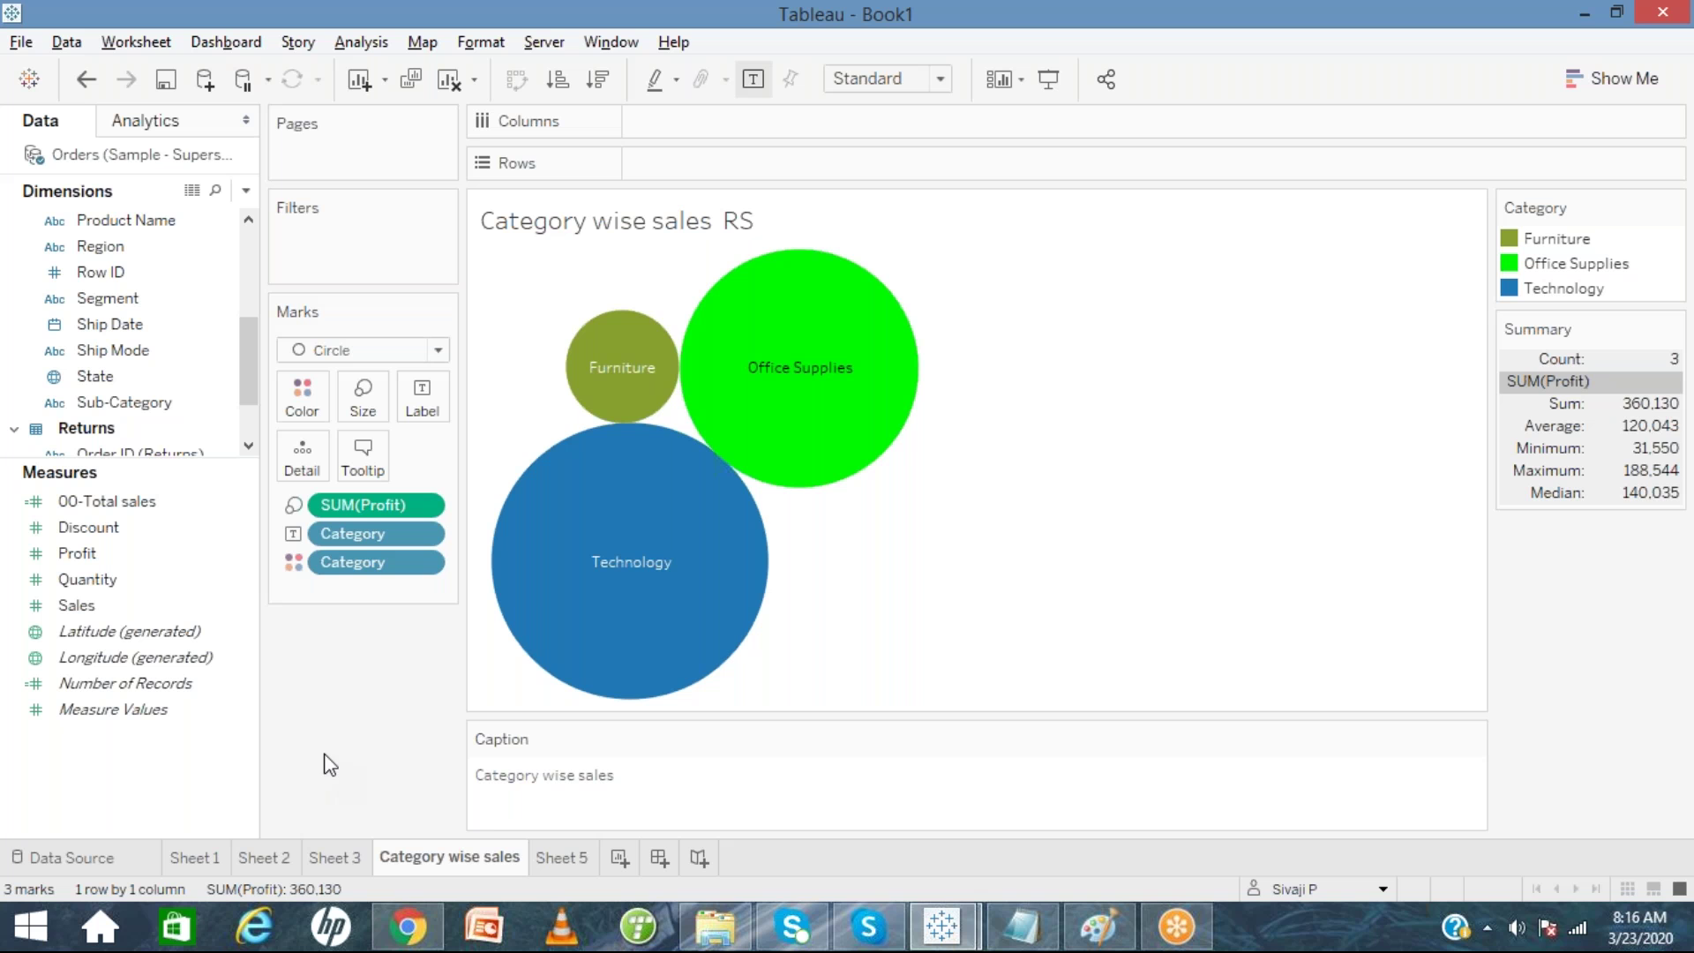
left_click(585, 863)
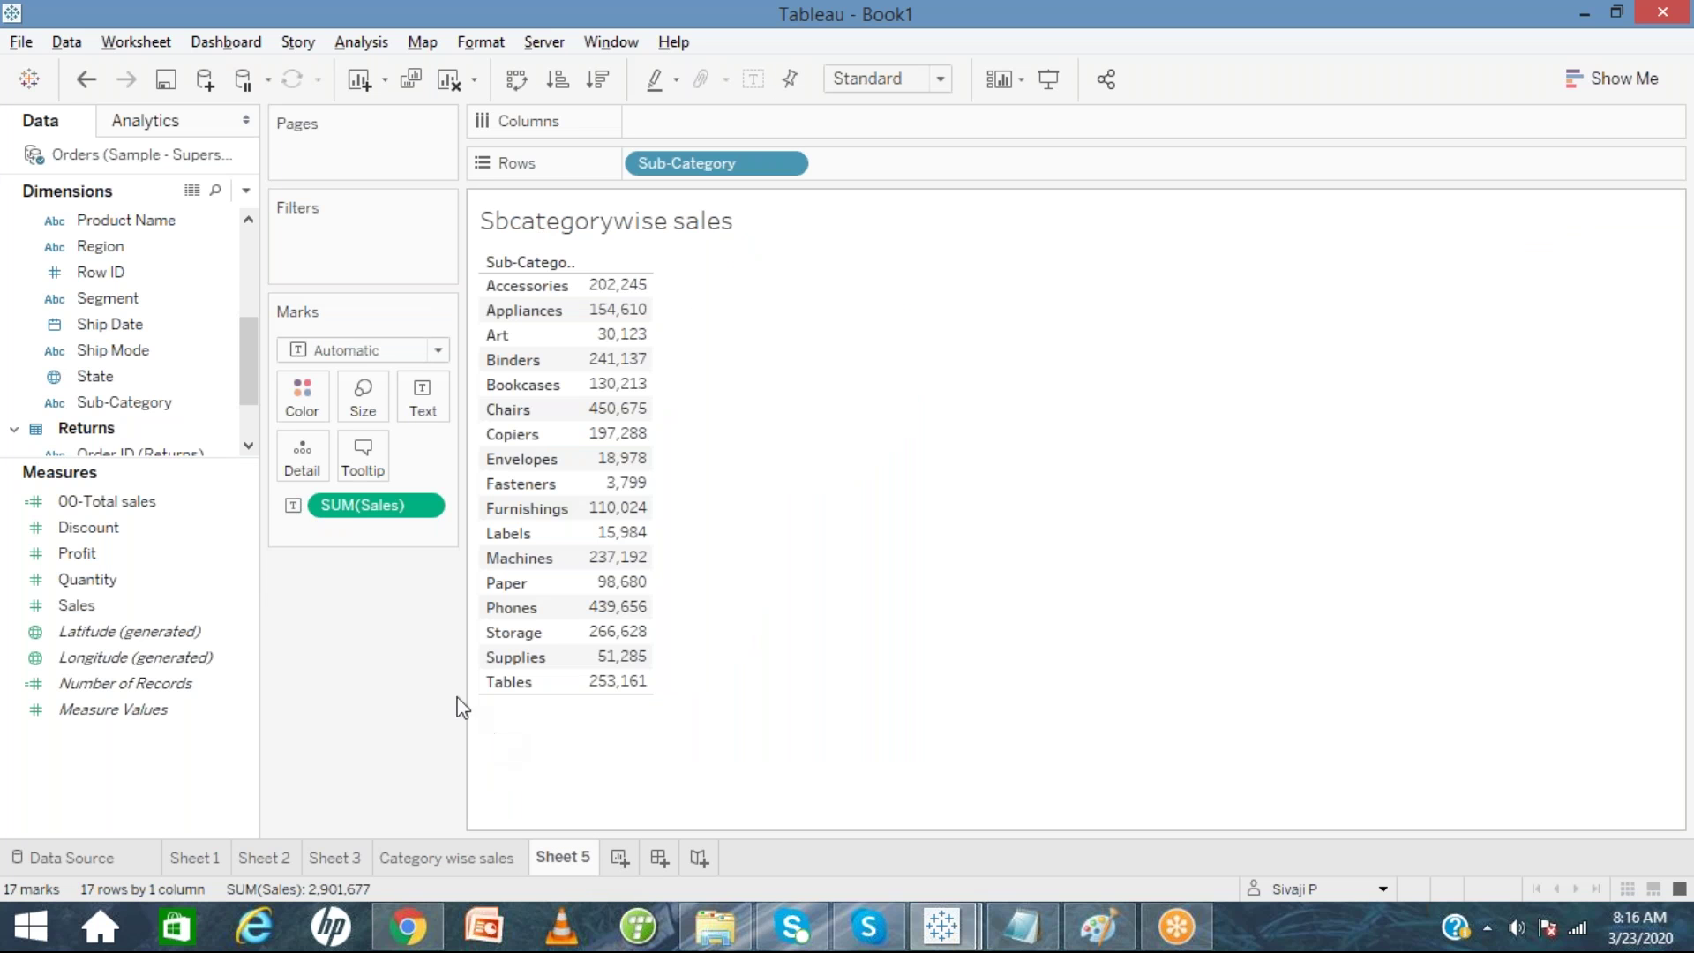
left_click(438, 863)
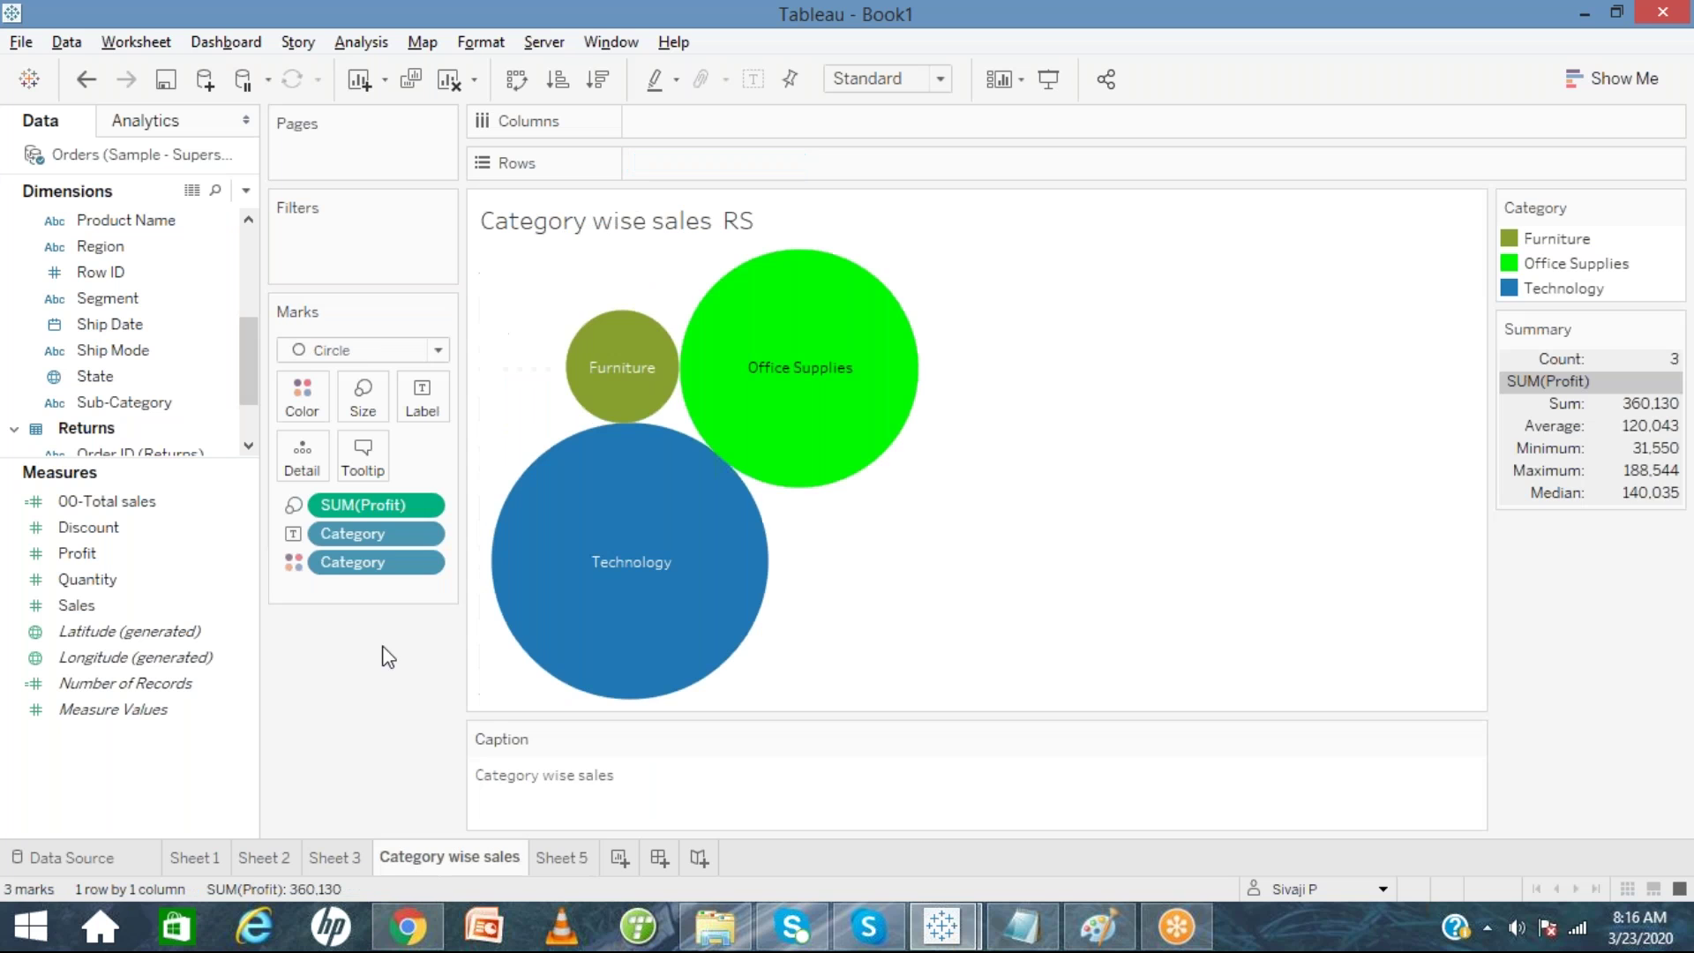
Review the worksheet copy and export options, clear the Category wise sales sheet, and undo the clearing.
left_click(148, 46)
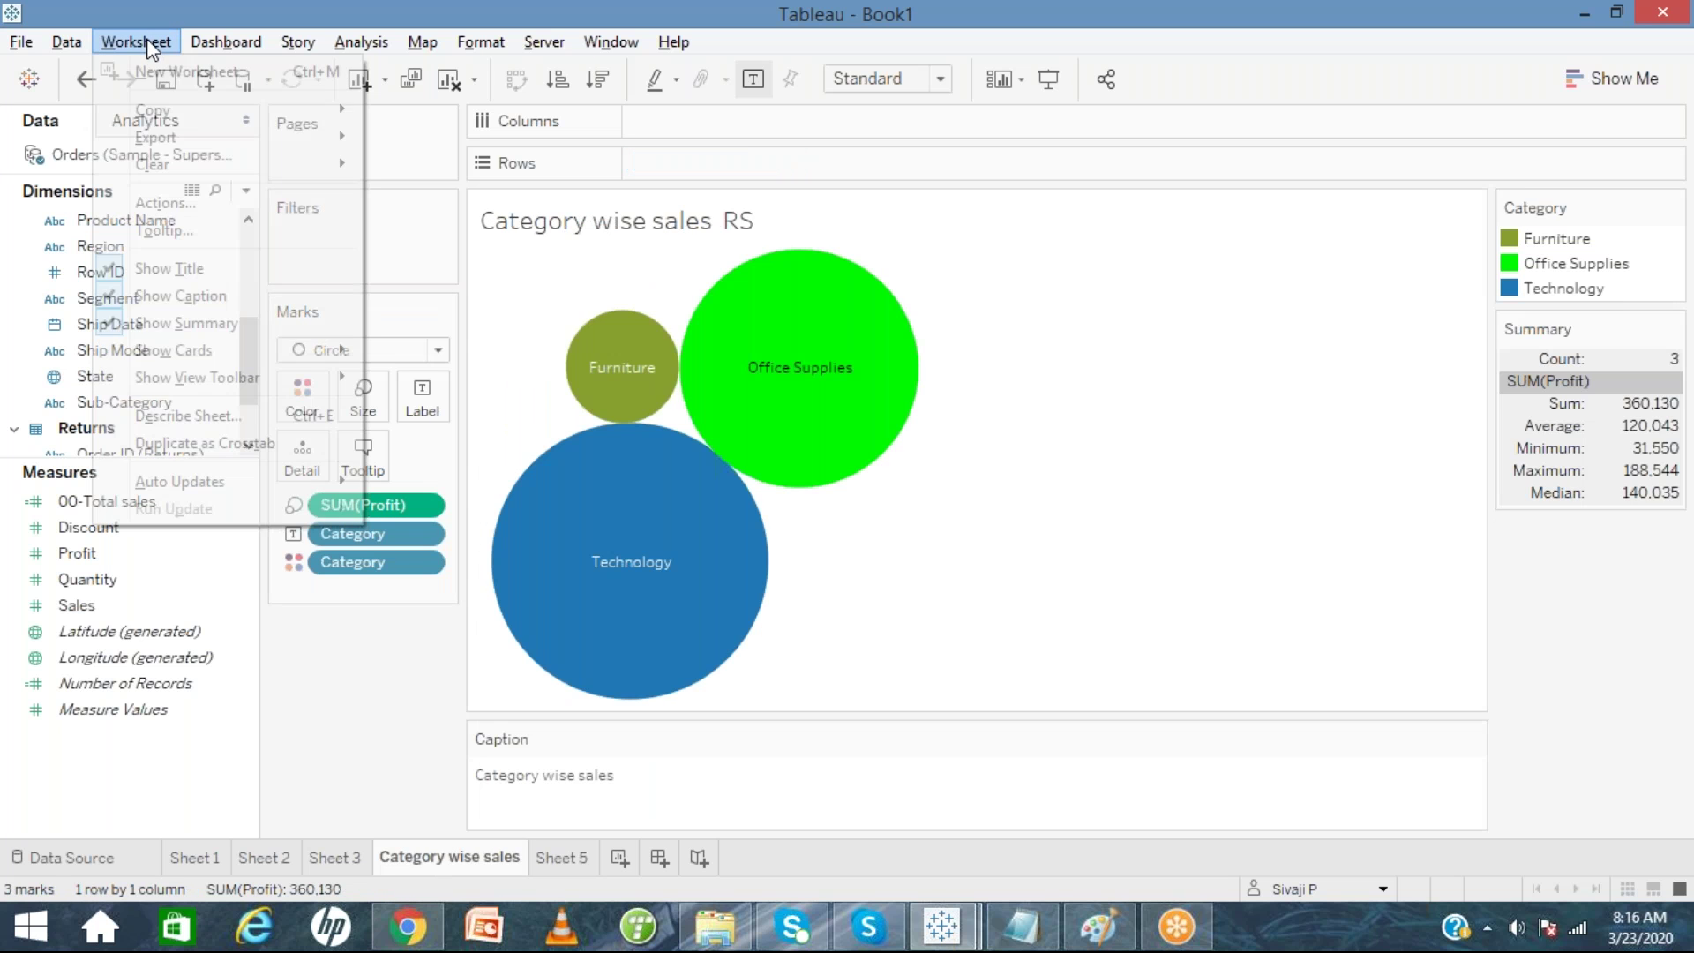
mouse_move(173, 111)
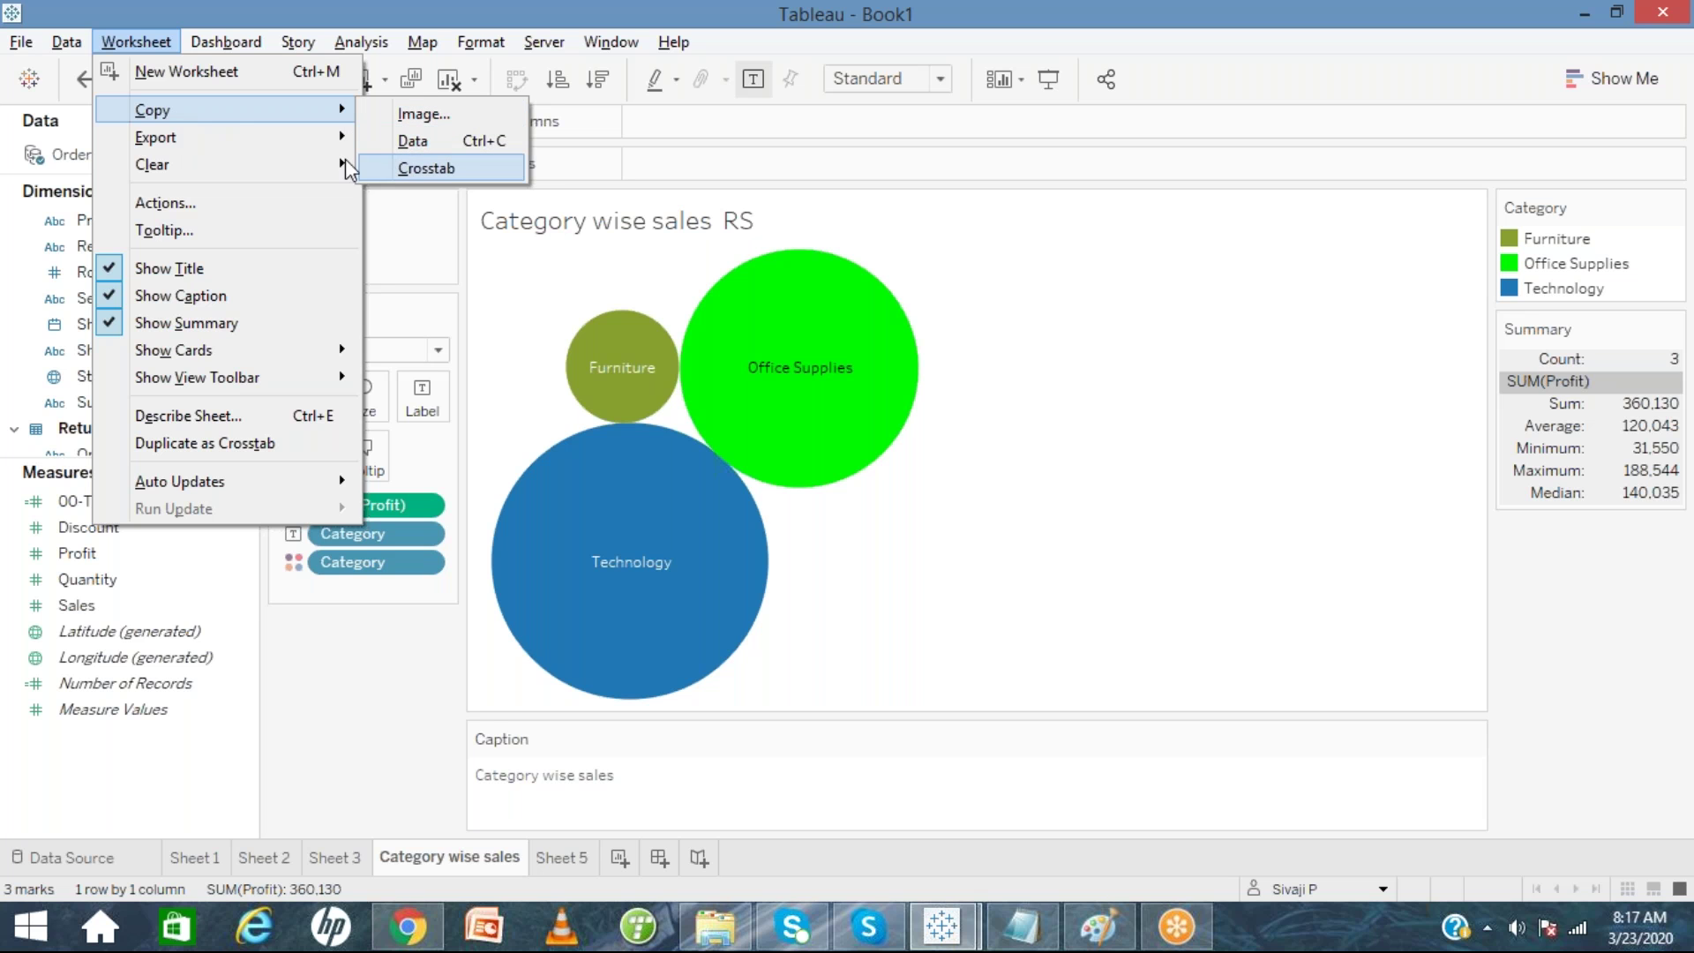
mouse_move(241, 132)
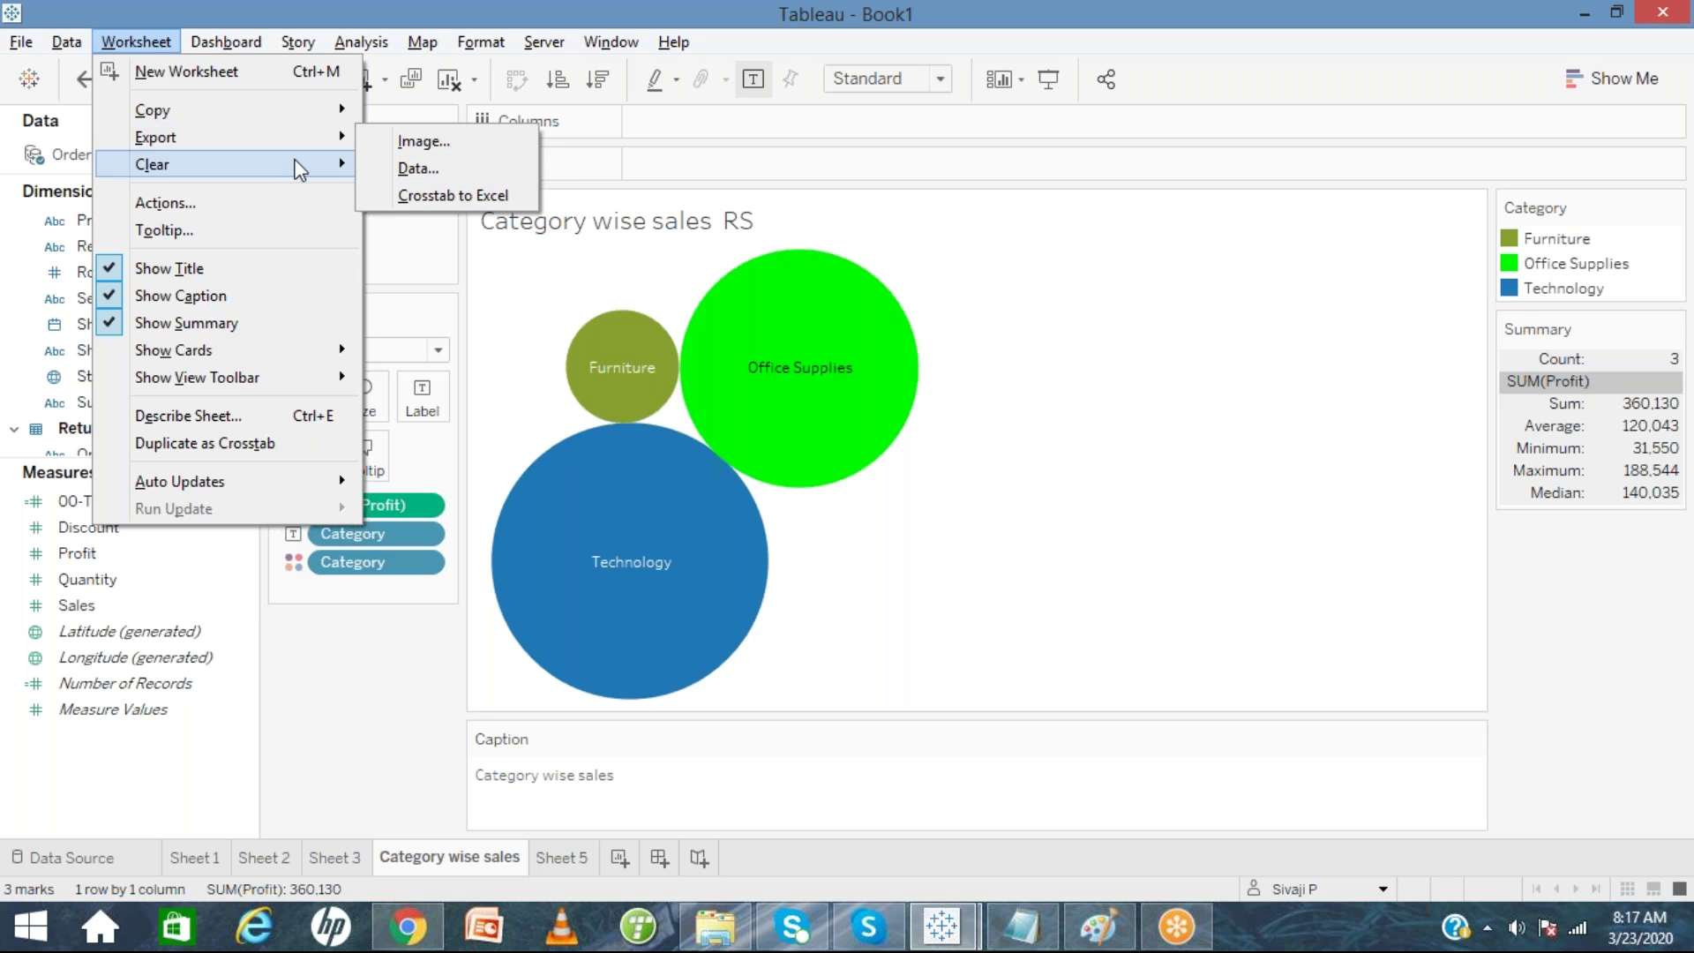
mouse_move(294, 159)
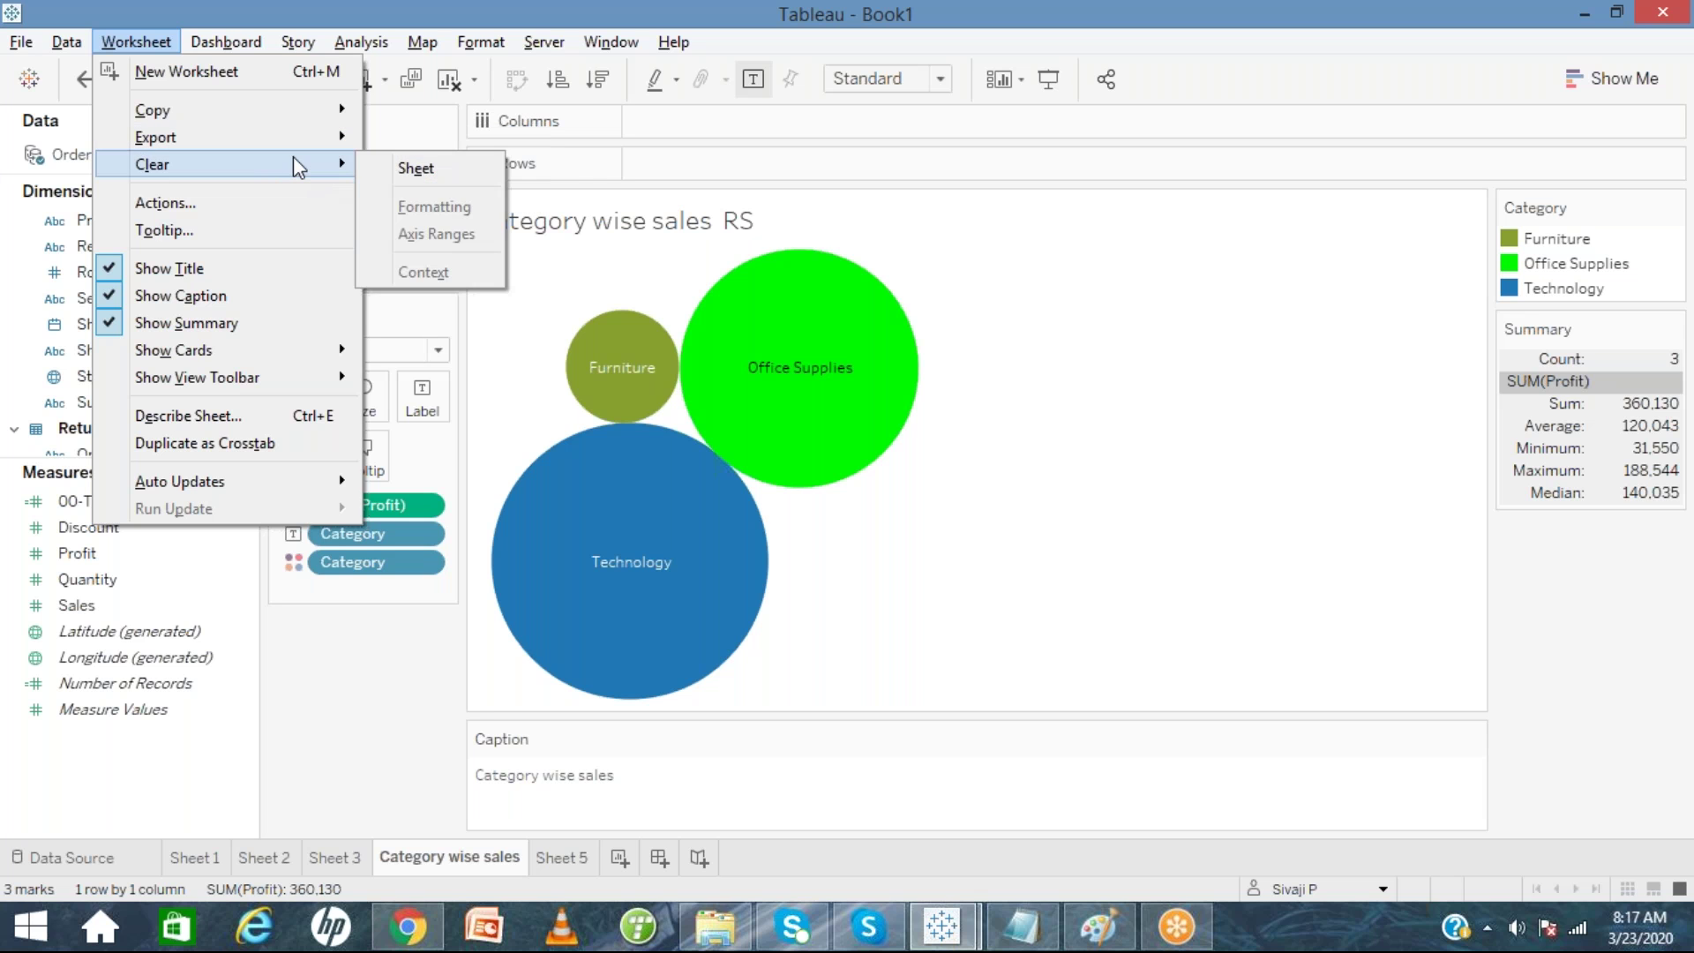
left_click(399, 173)
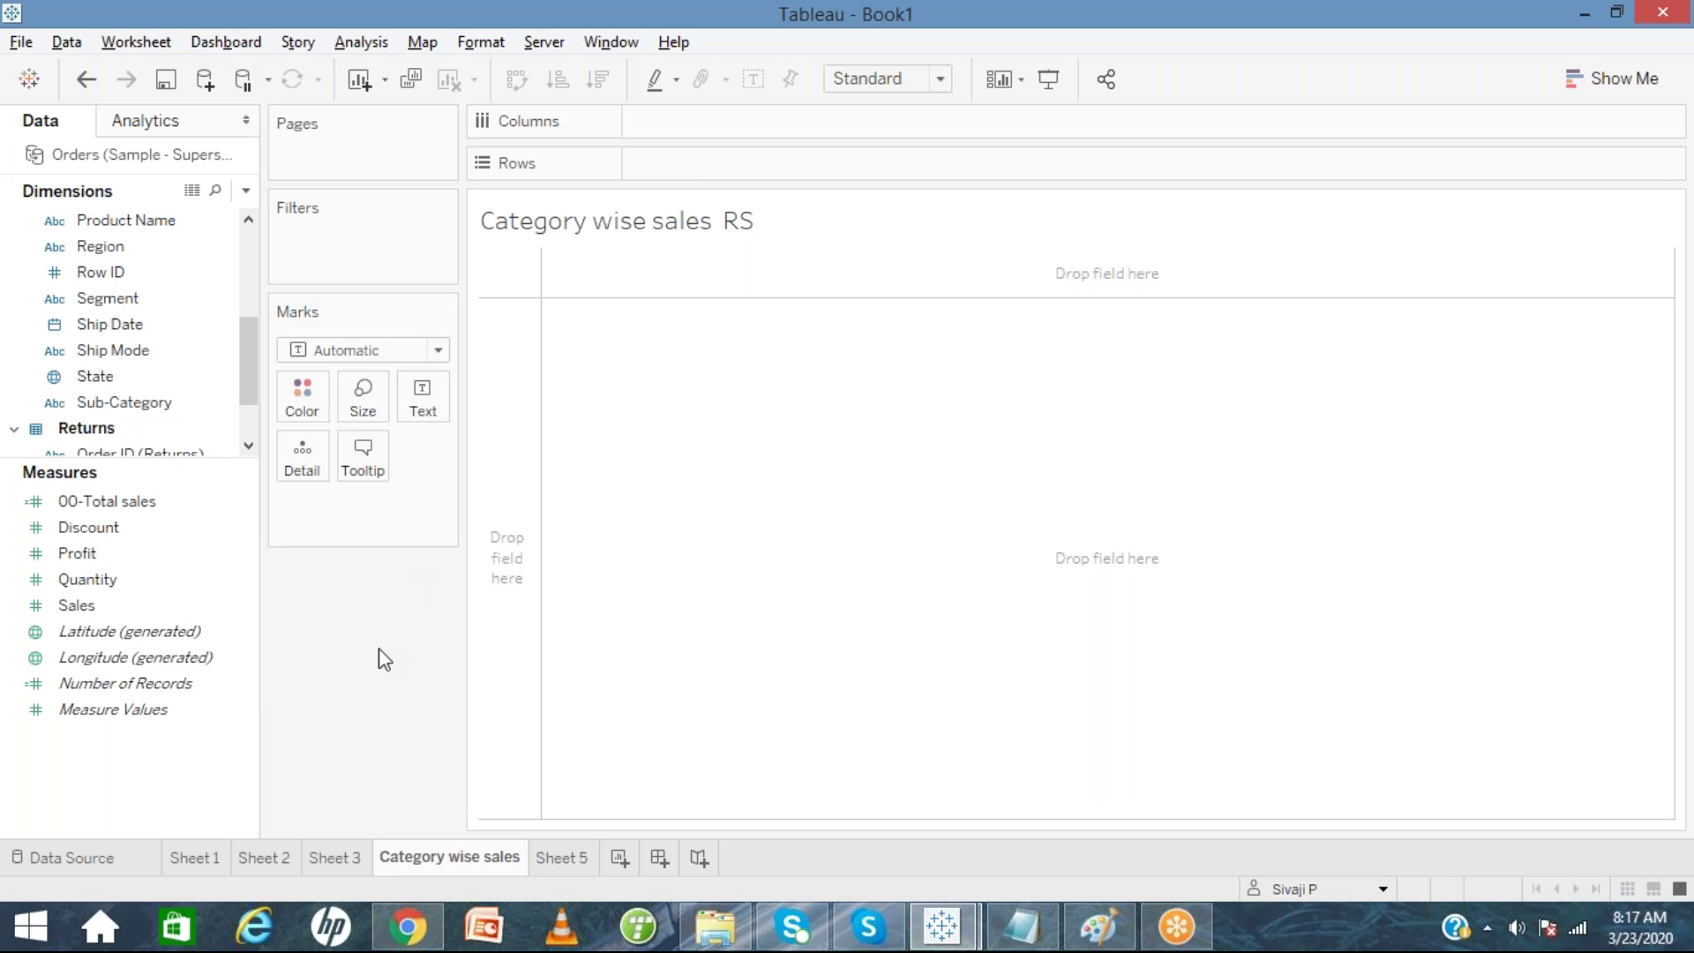
key("ctrl+z")
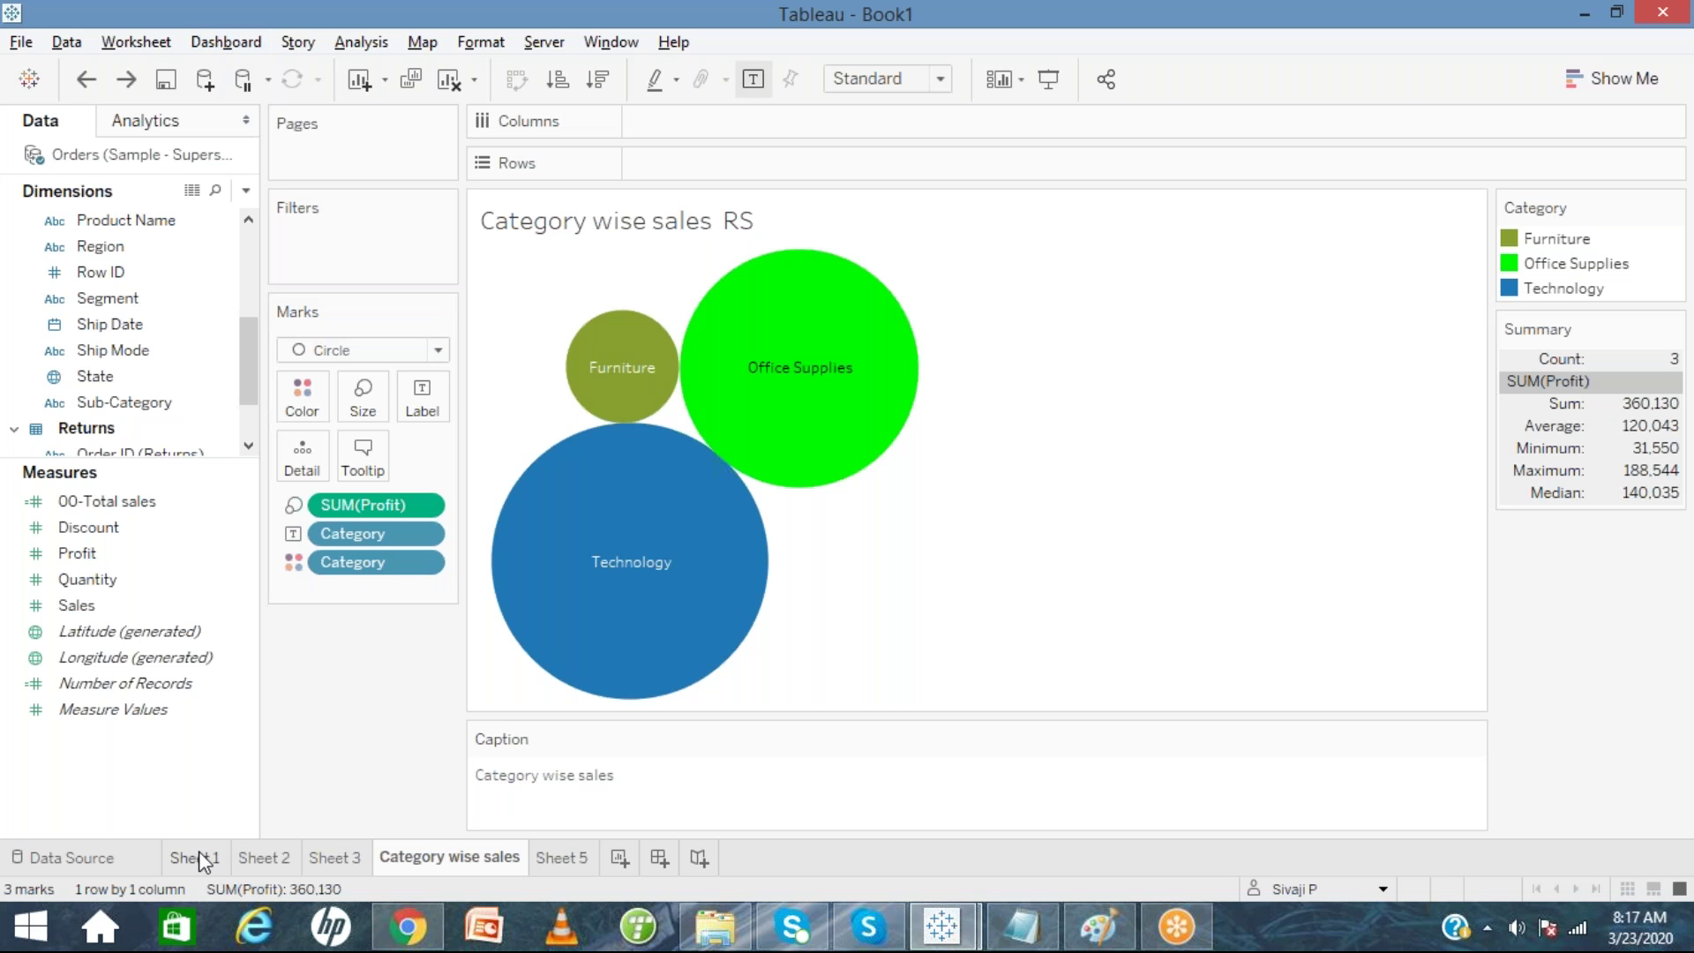
Look through Sheet 1, Sheet 2 and Sheet 3, and return to the Category wise sales sheet.
left_click(223, 858)
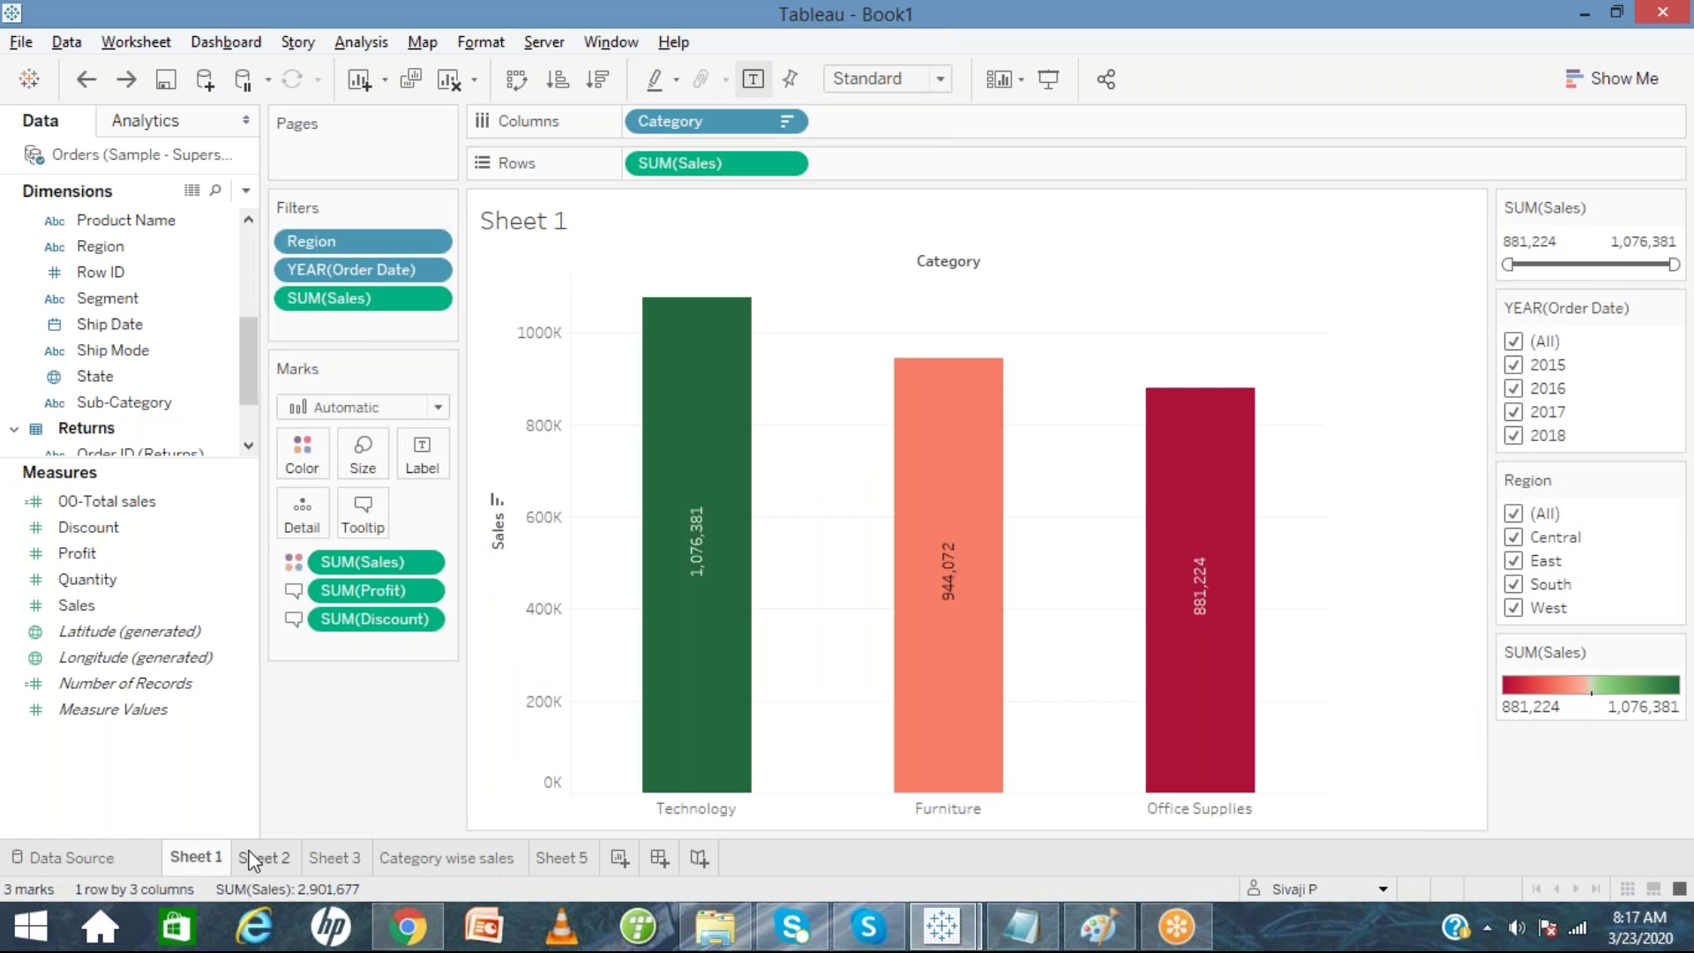
left_click(269, 858)
left_click(335, 857)
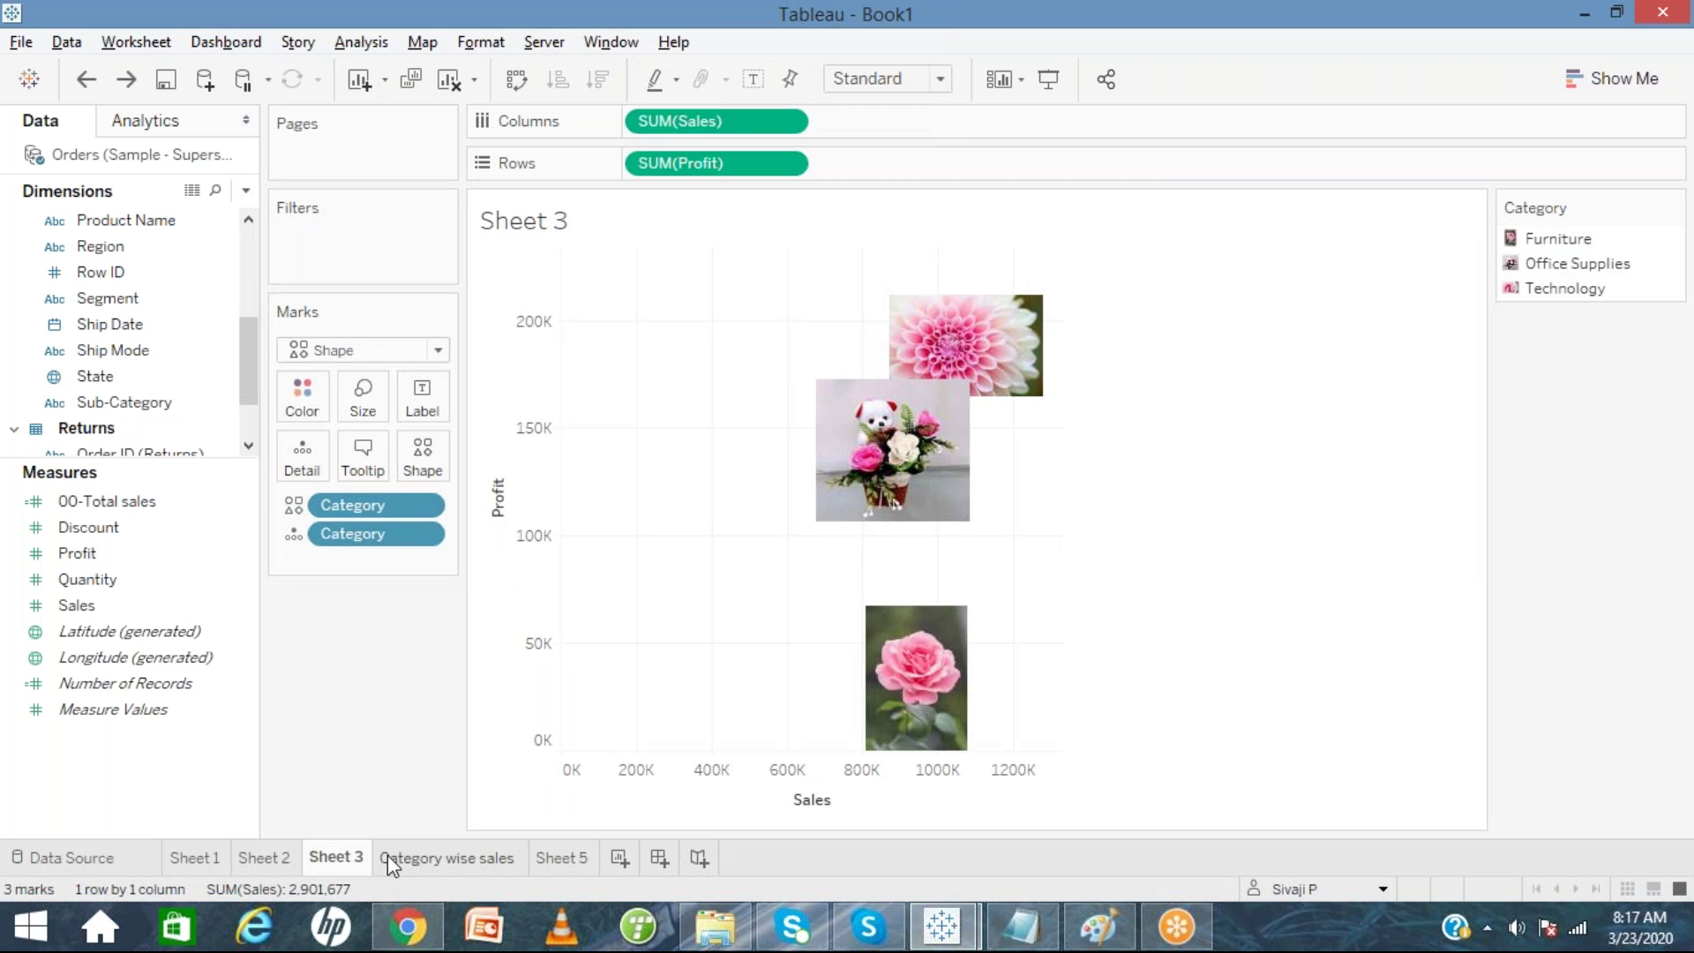
left_click(388, 855)
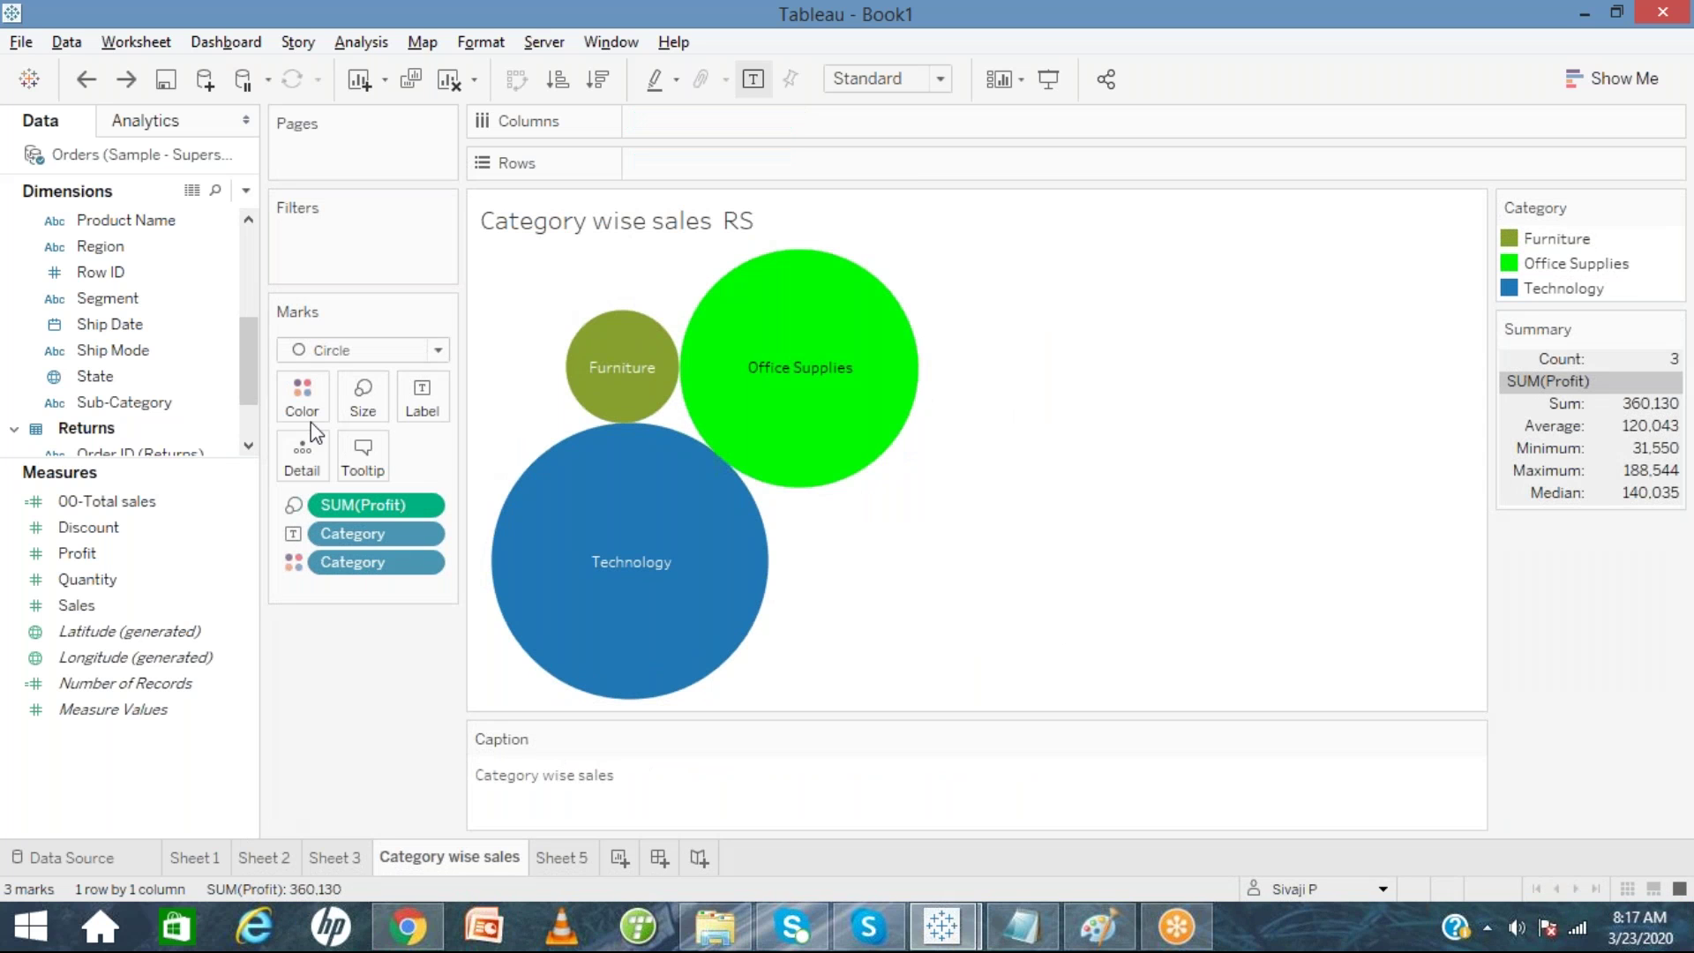
Add a new dashboard to the workbook.
left_click(228, 44)
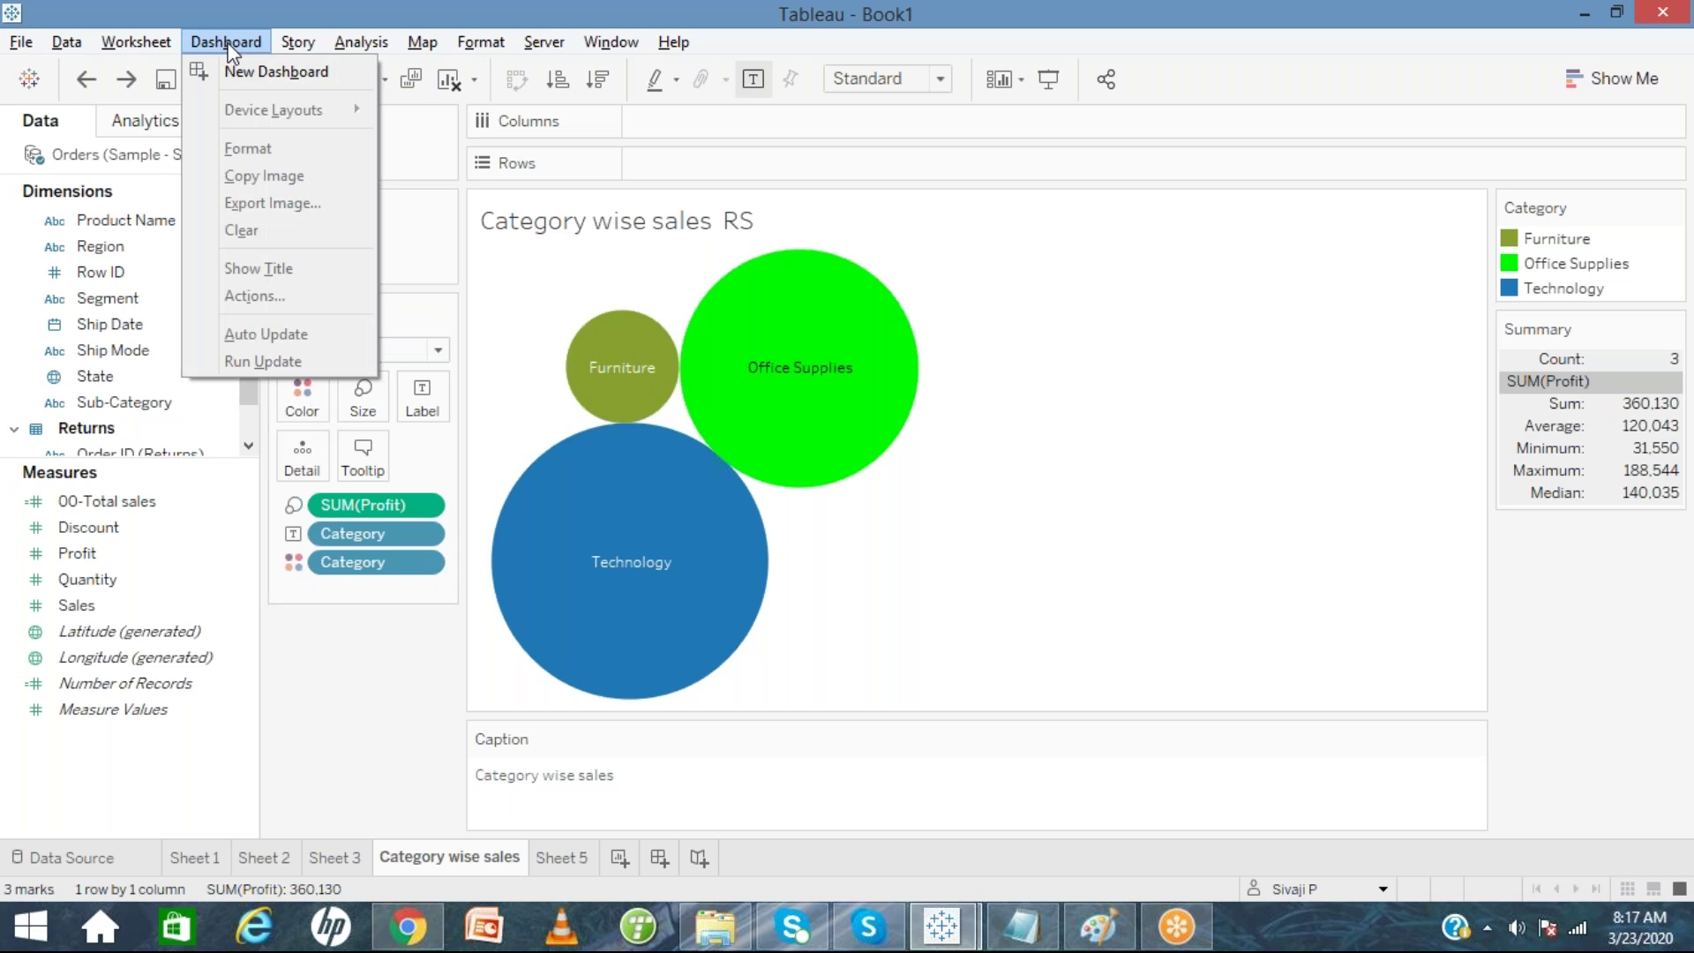
left_click(235, 70)
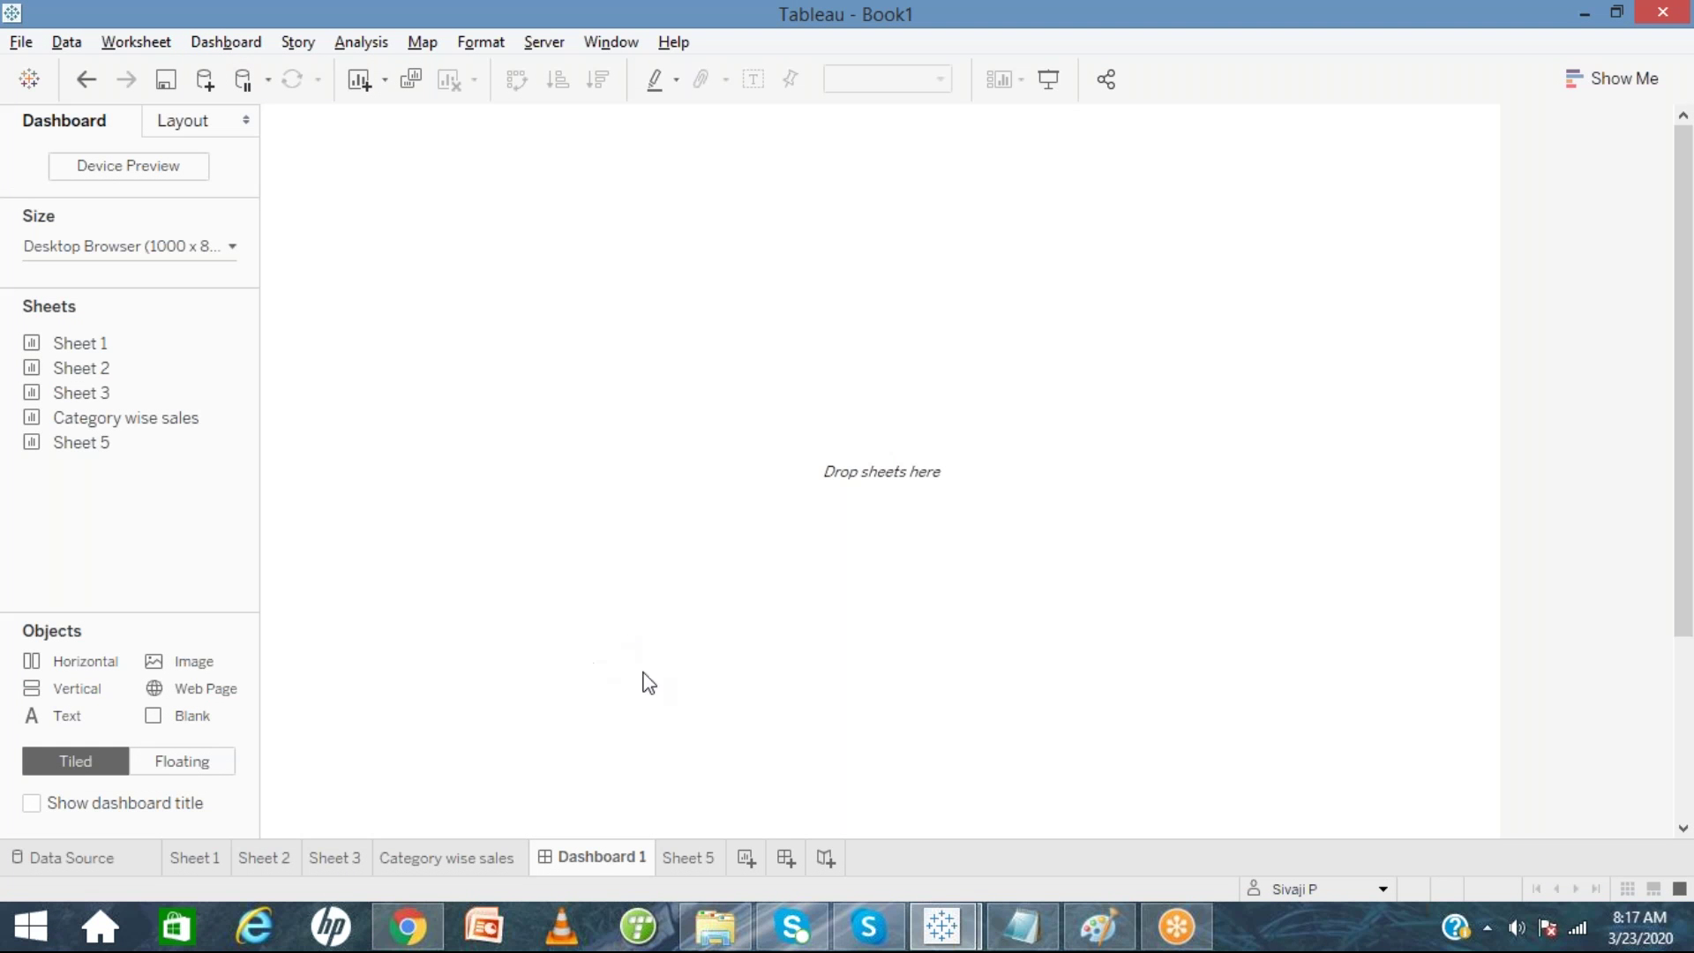
Compare which dashboard commands are available from the Category wise sales sheet and from Dashboard 1.
left_click(472, 858)
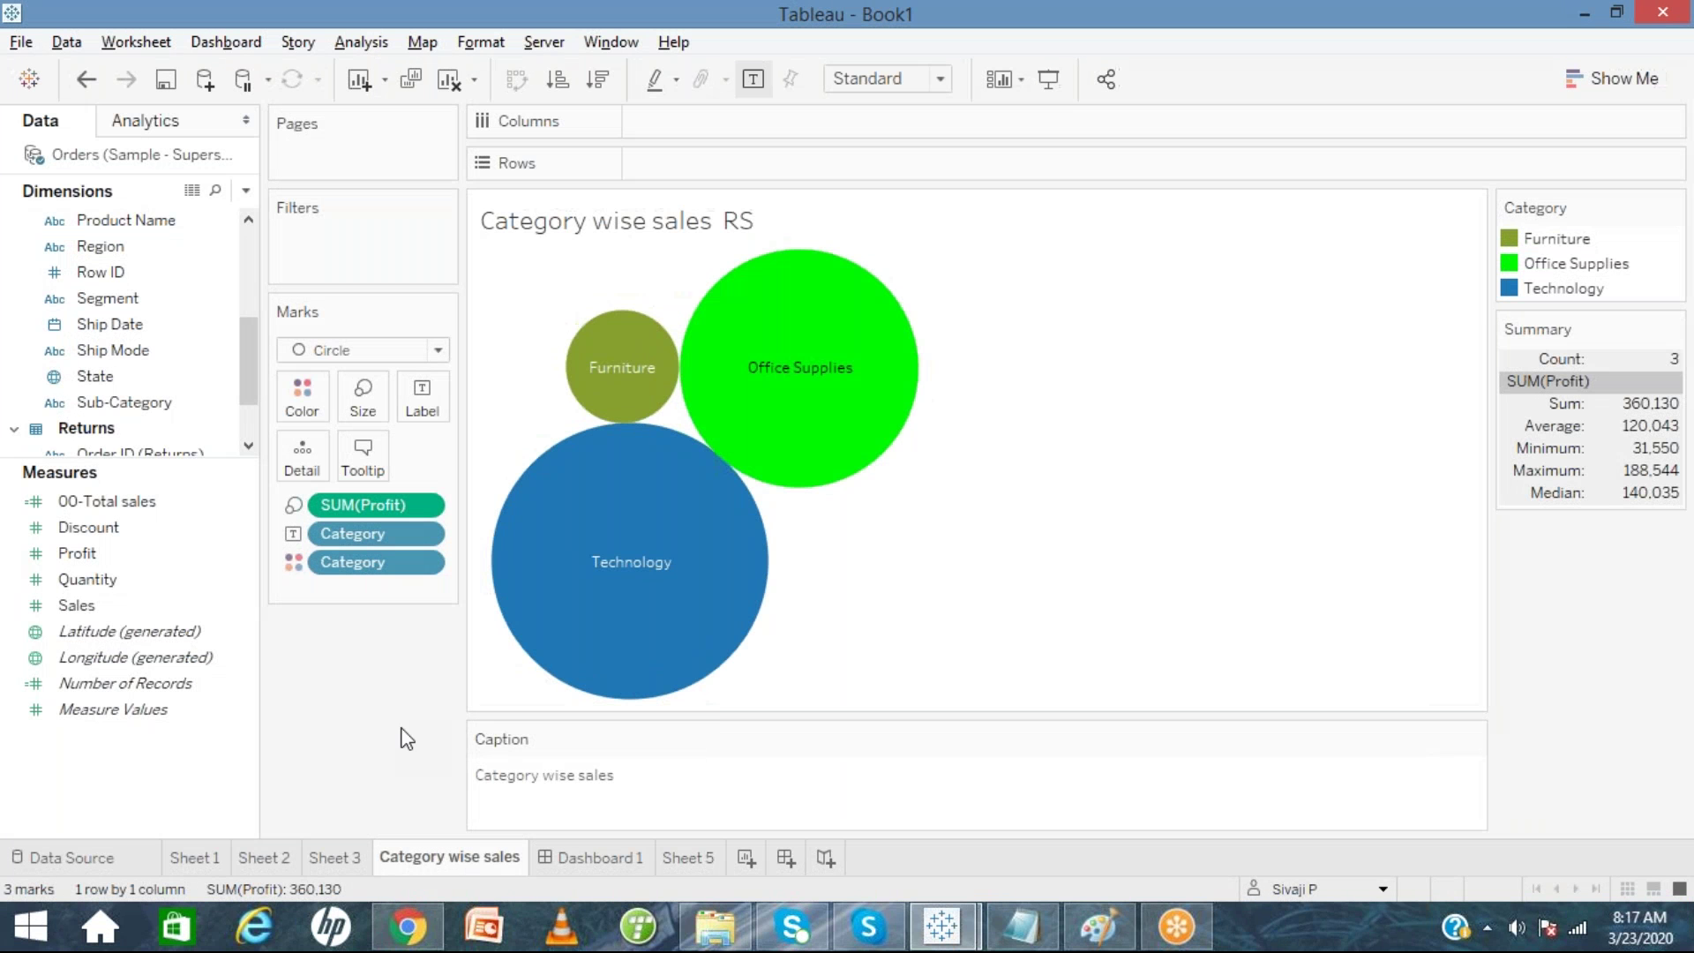
left_click(226, 42)
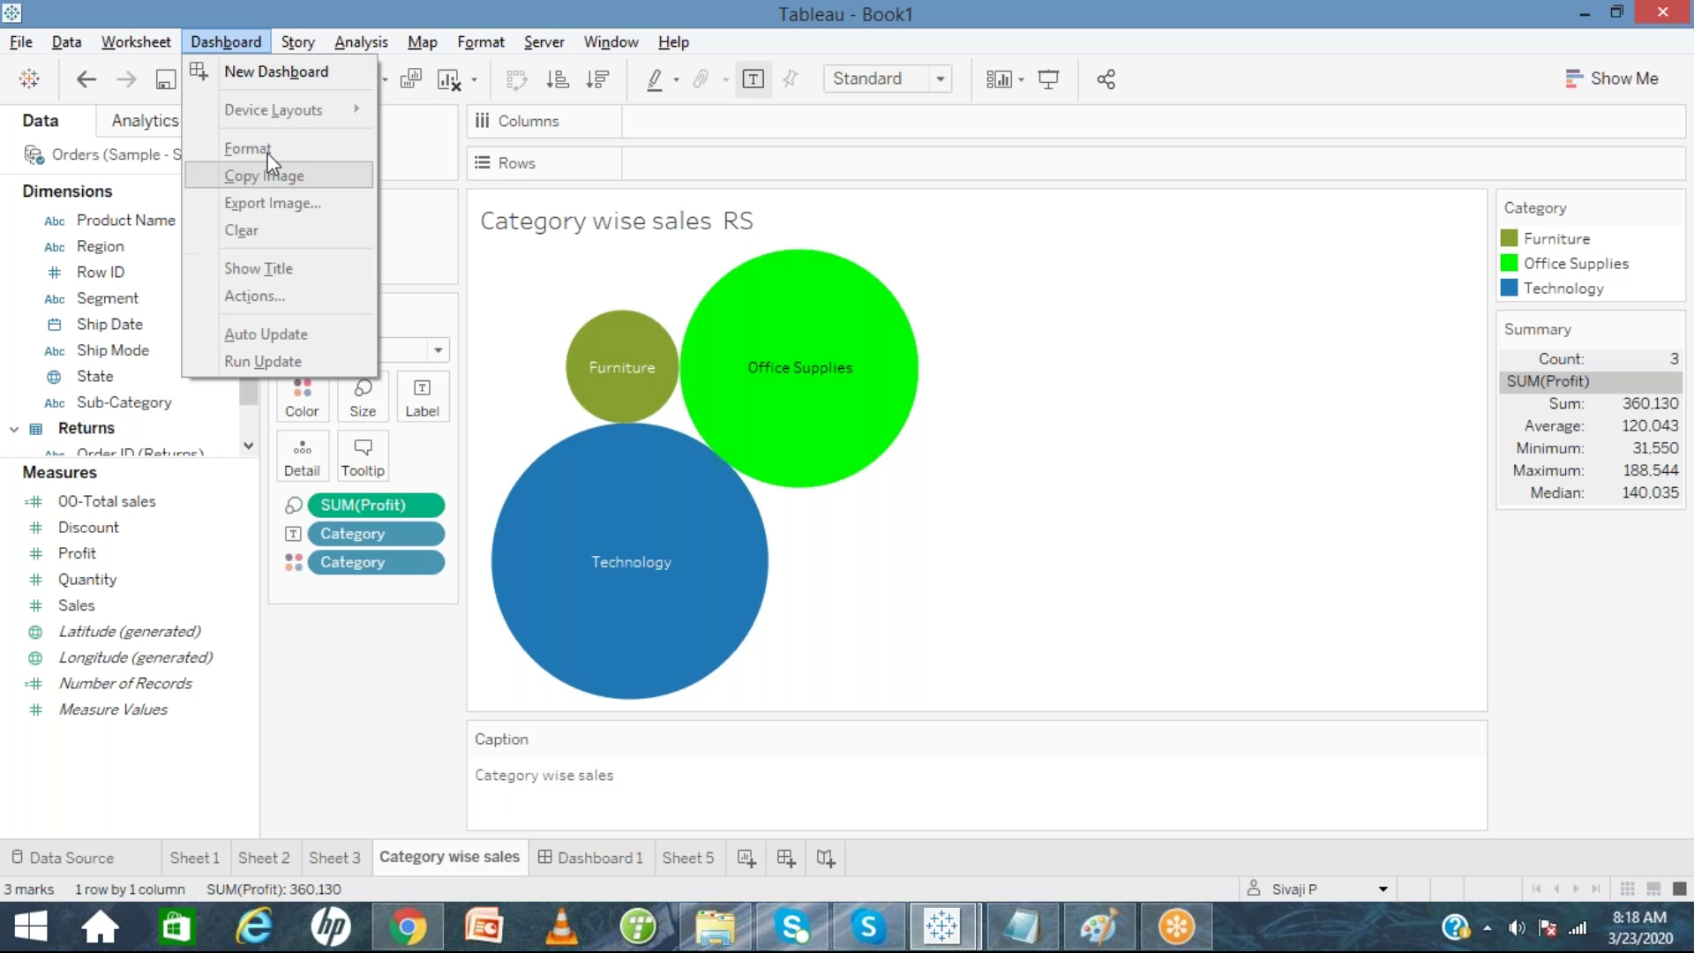
left_click(337, 667)
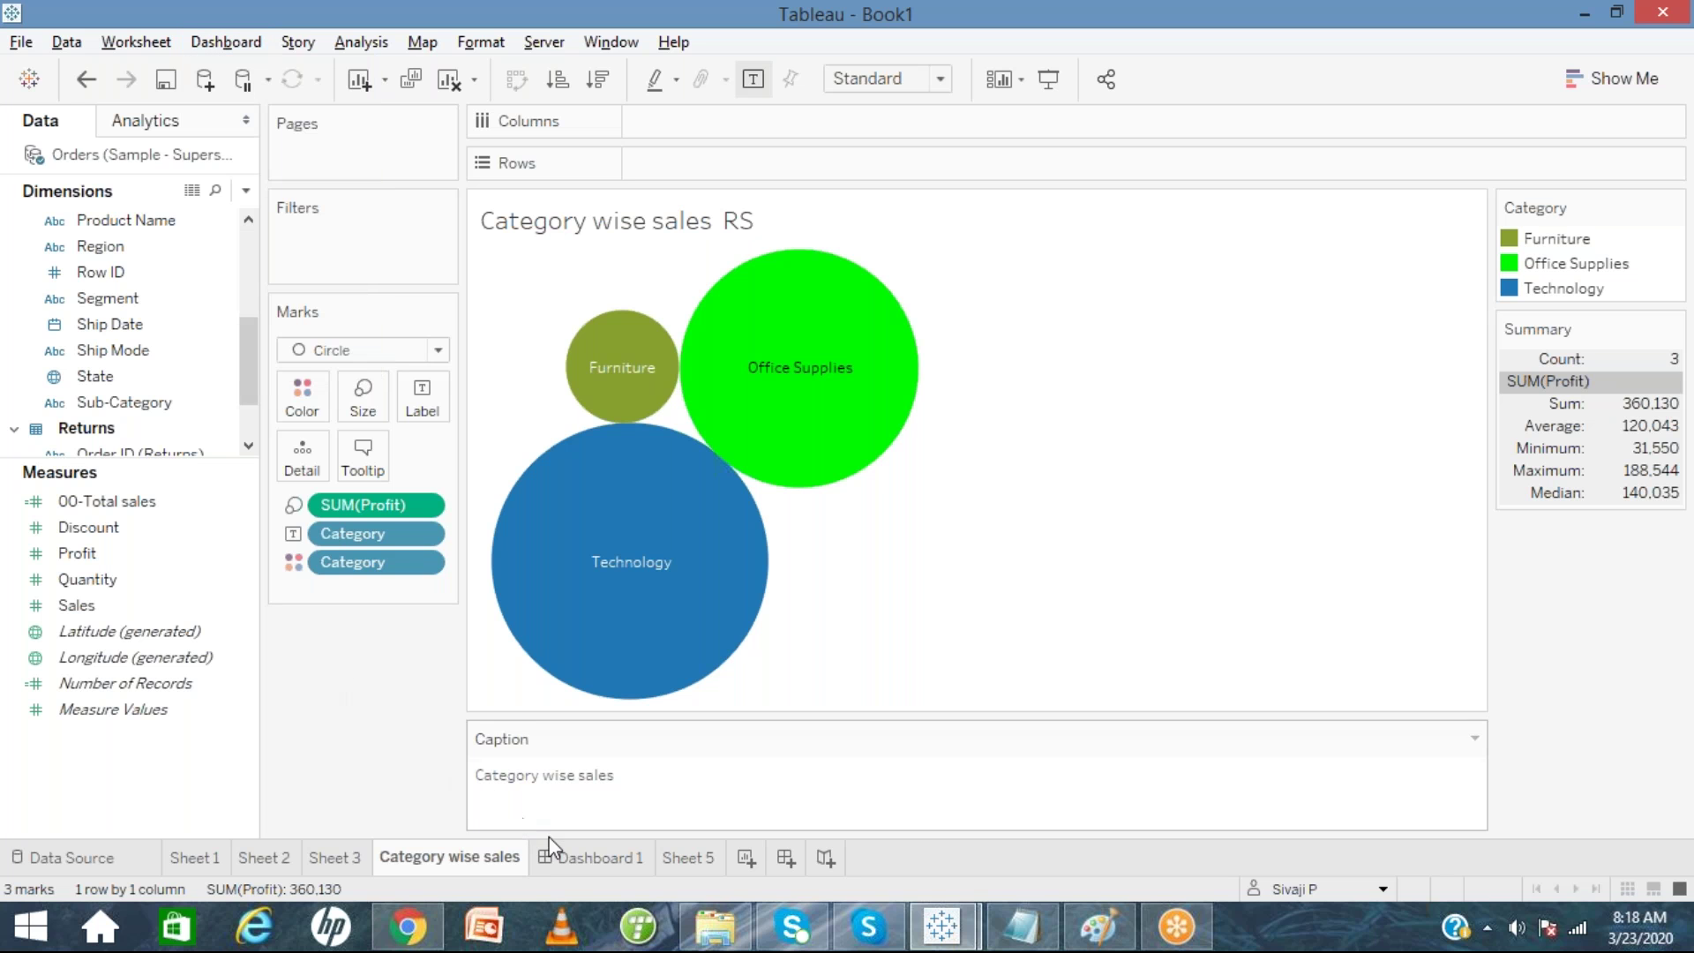
left_click(575, 861)
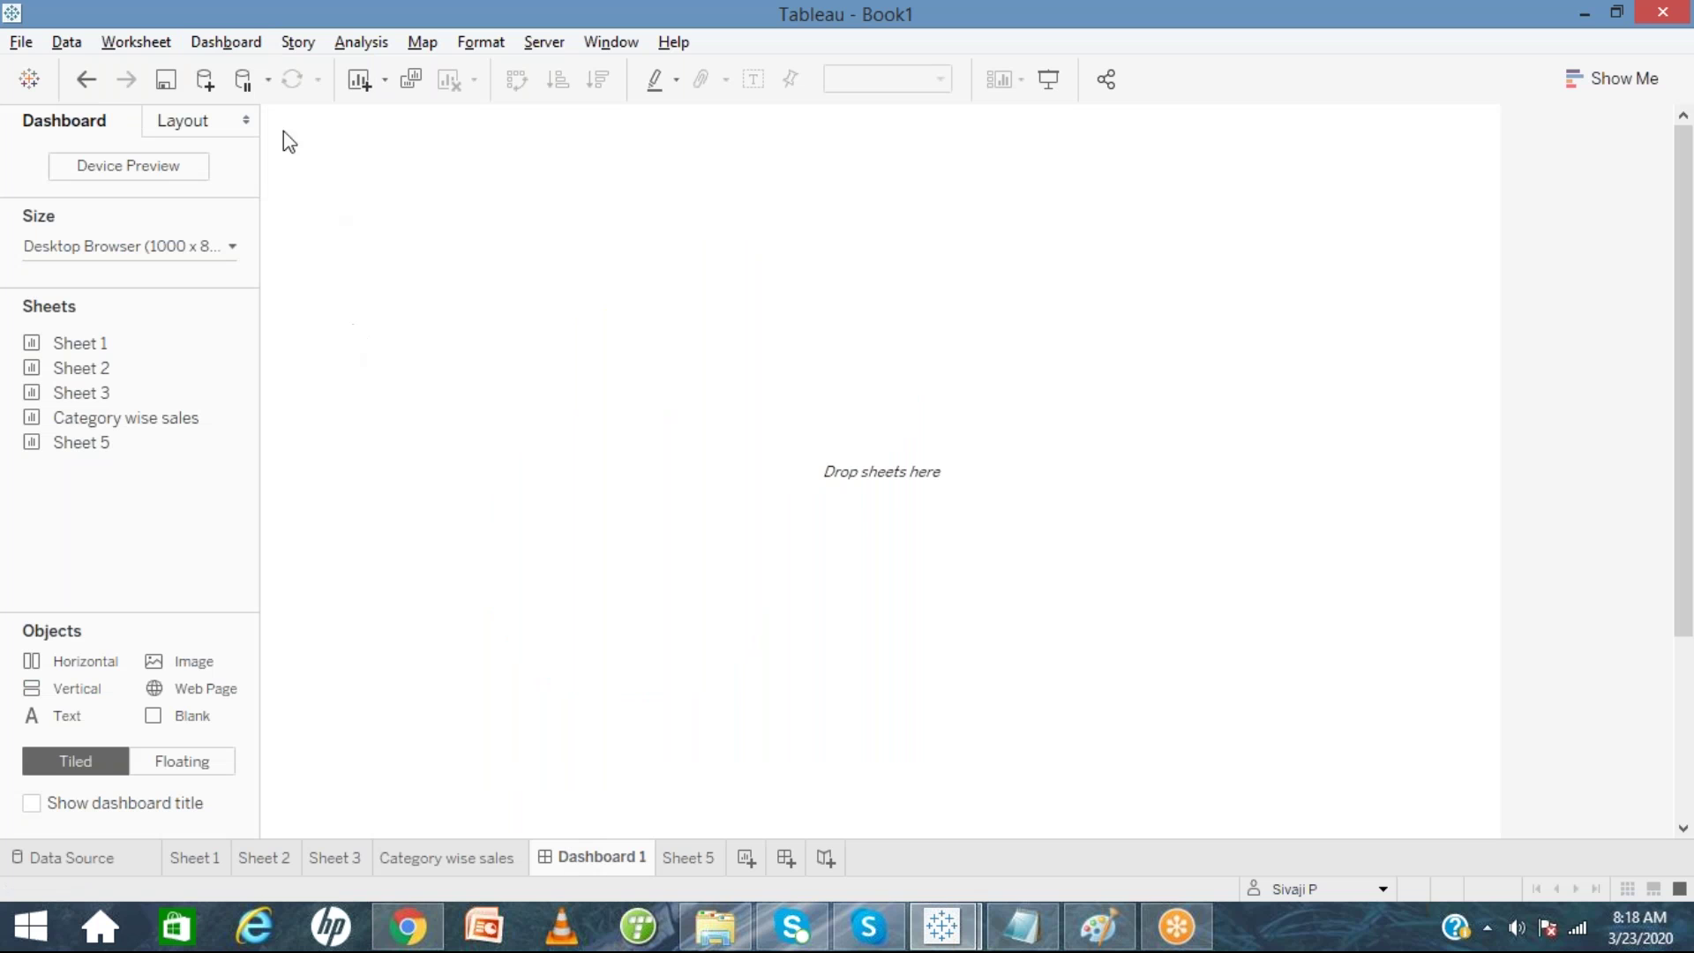
left_click(238, 49)
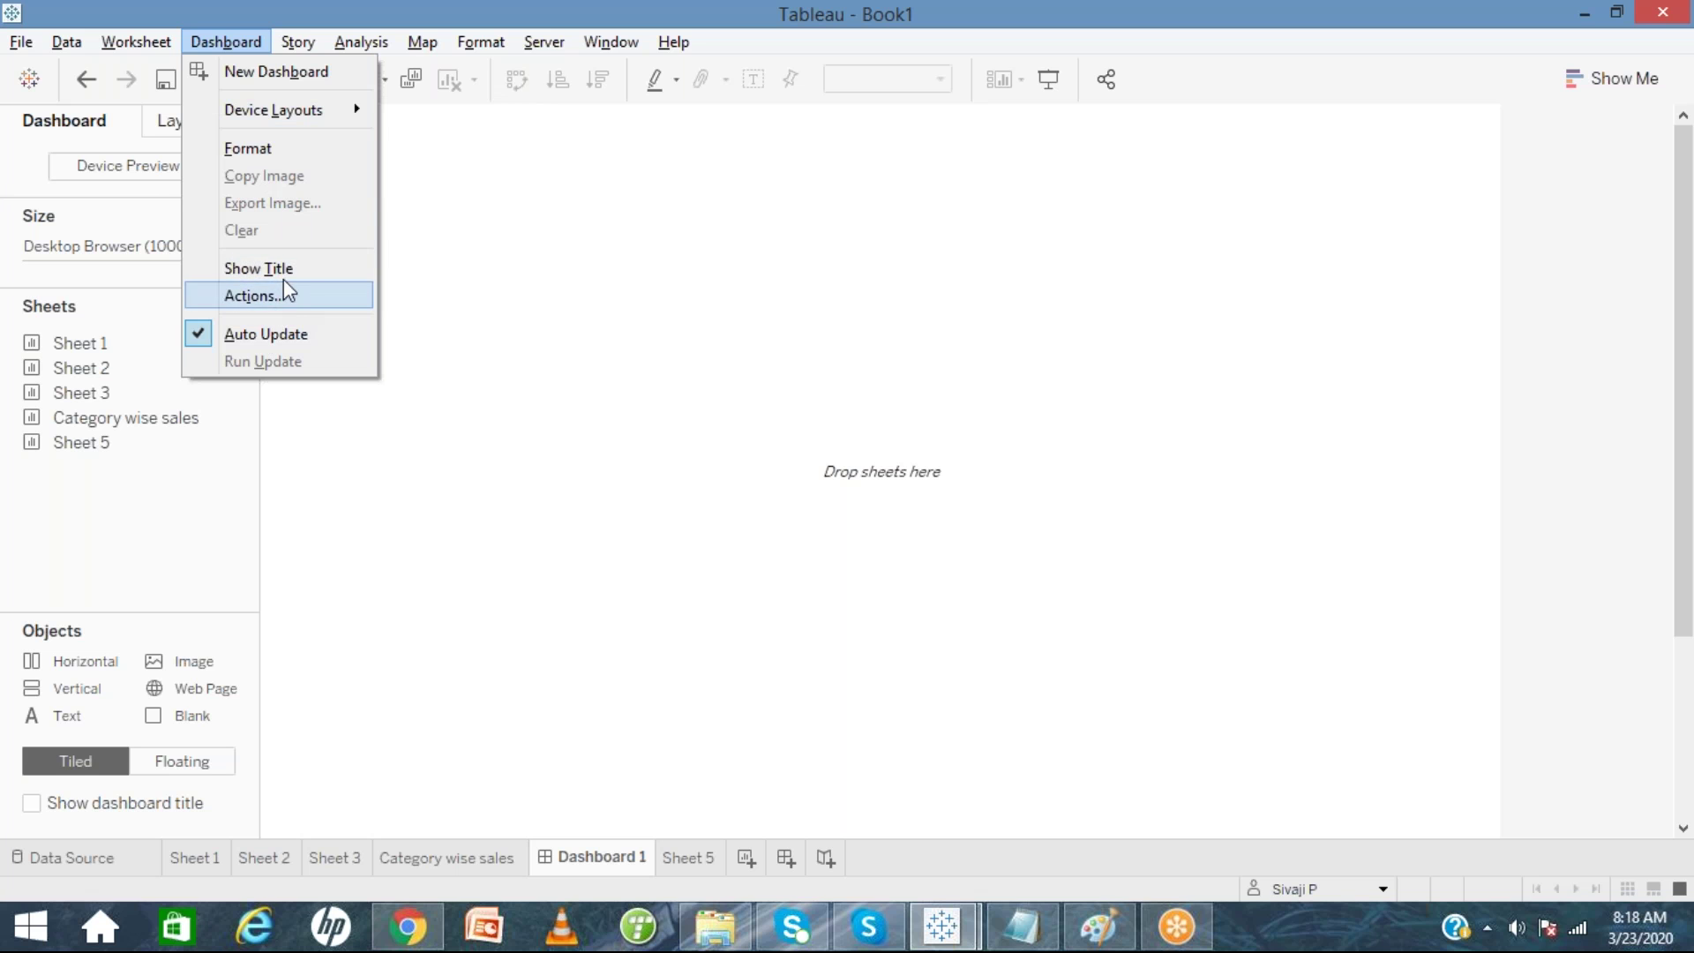
Place Sheet 1 and Sheet 2 side by side on Dashboard 1.
left_click(182, 552)
left_click(80, 342)
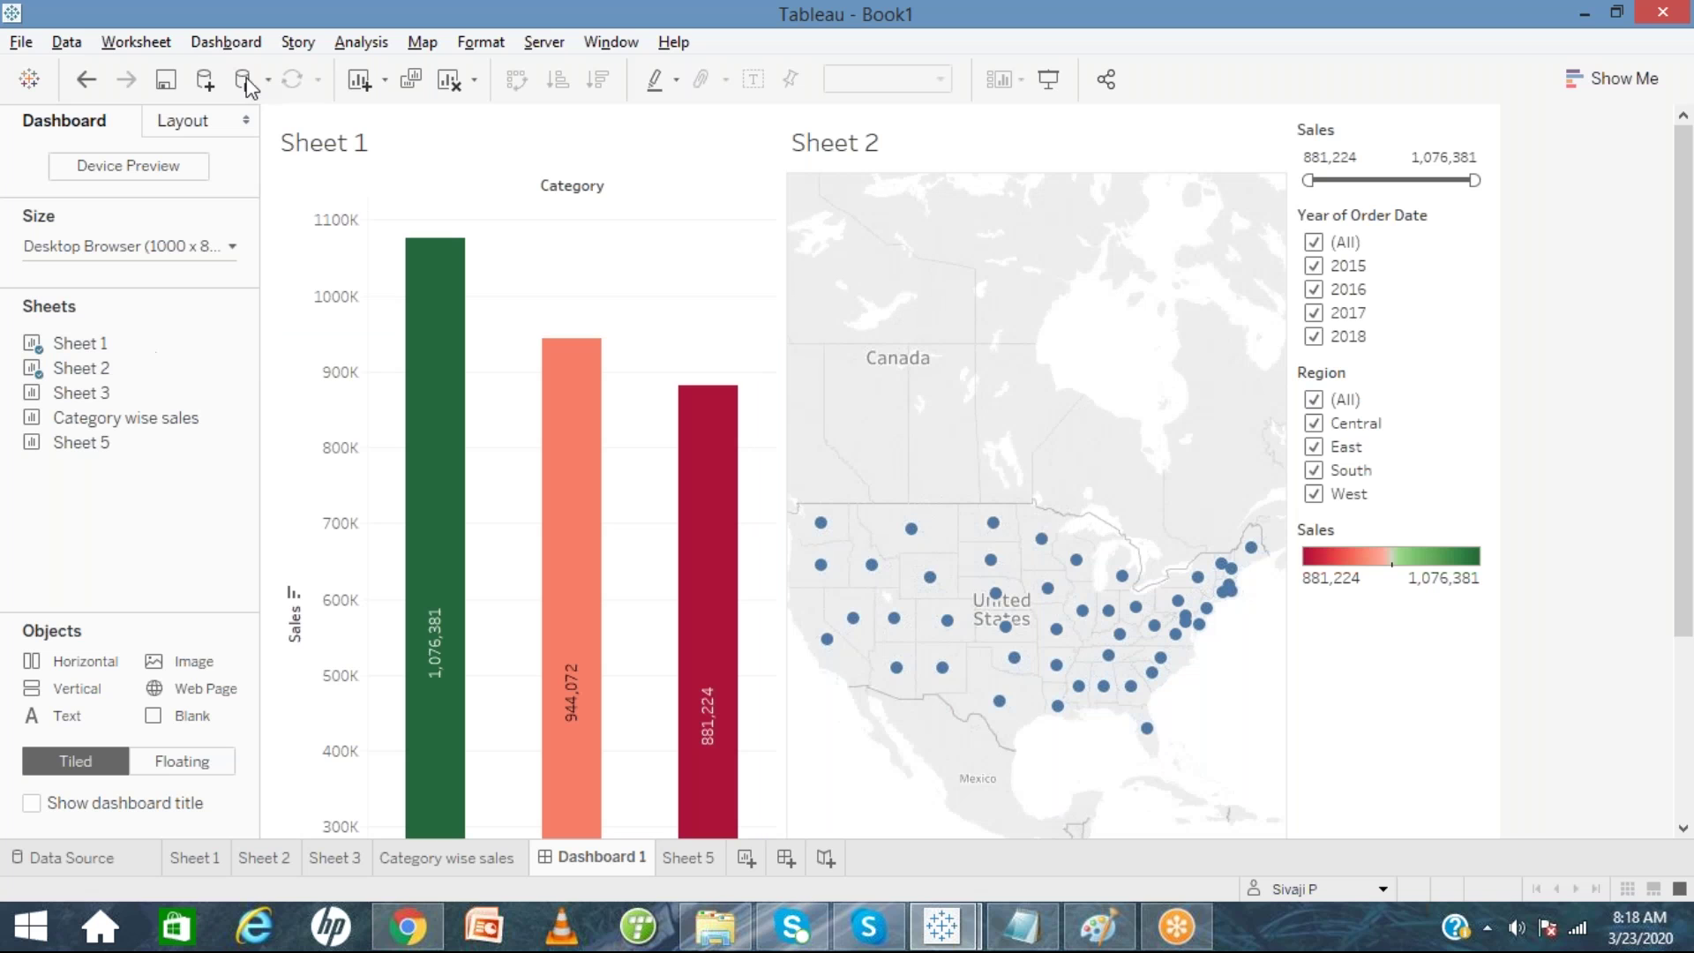
Examine the action types that can be added to Dashboard 1, and close the Actions dialog without adding any.
left_click(237, 44)
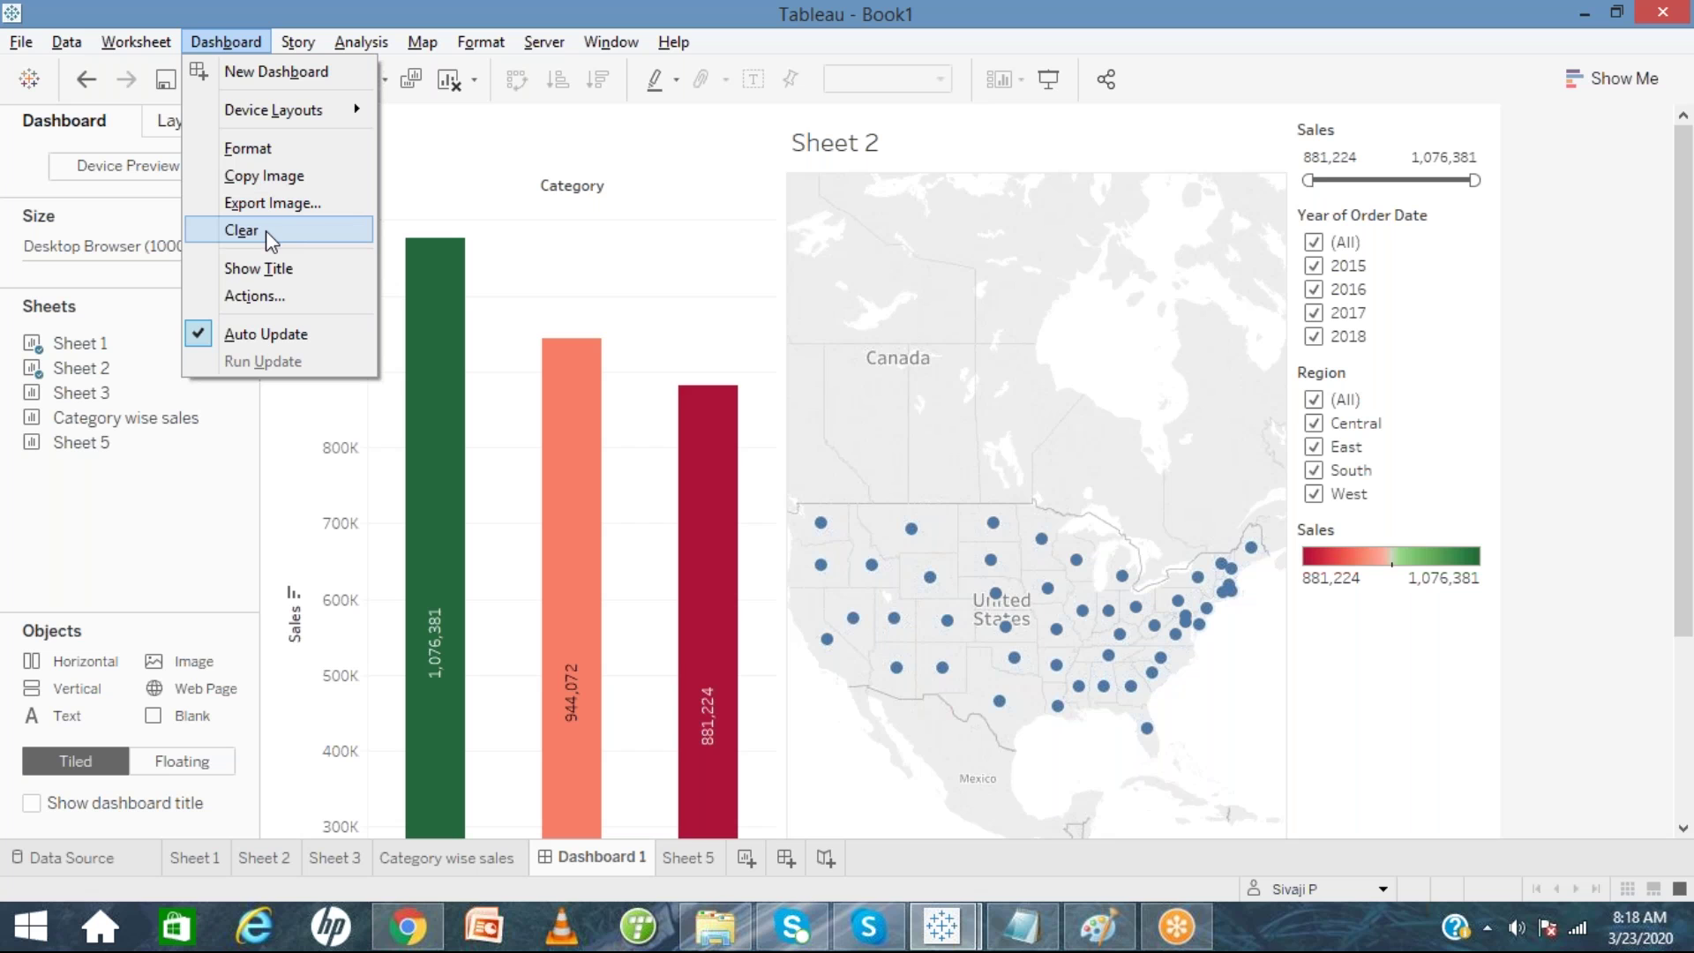
left_click(272, 301)
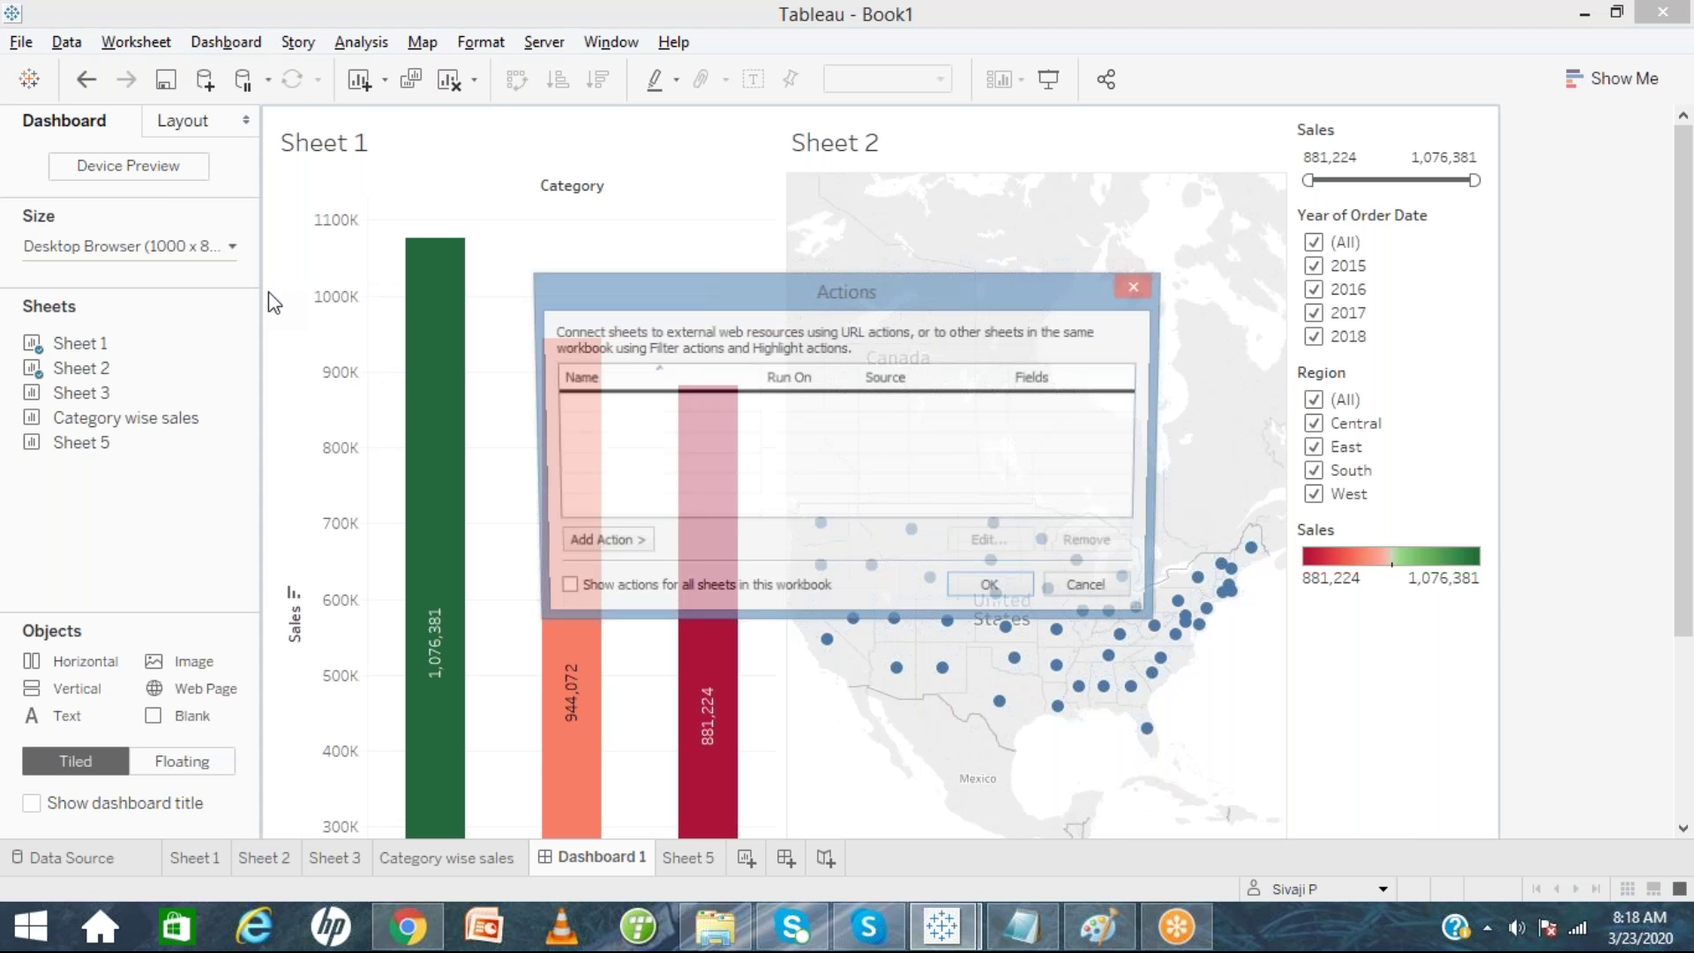
left_click(621, 547)
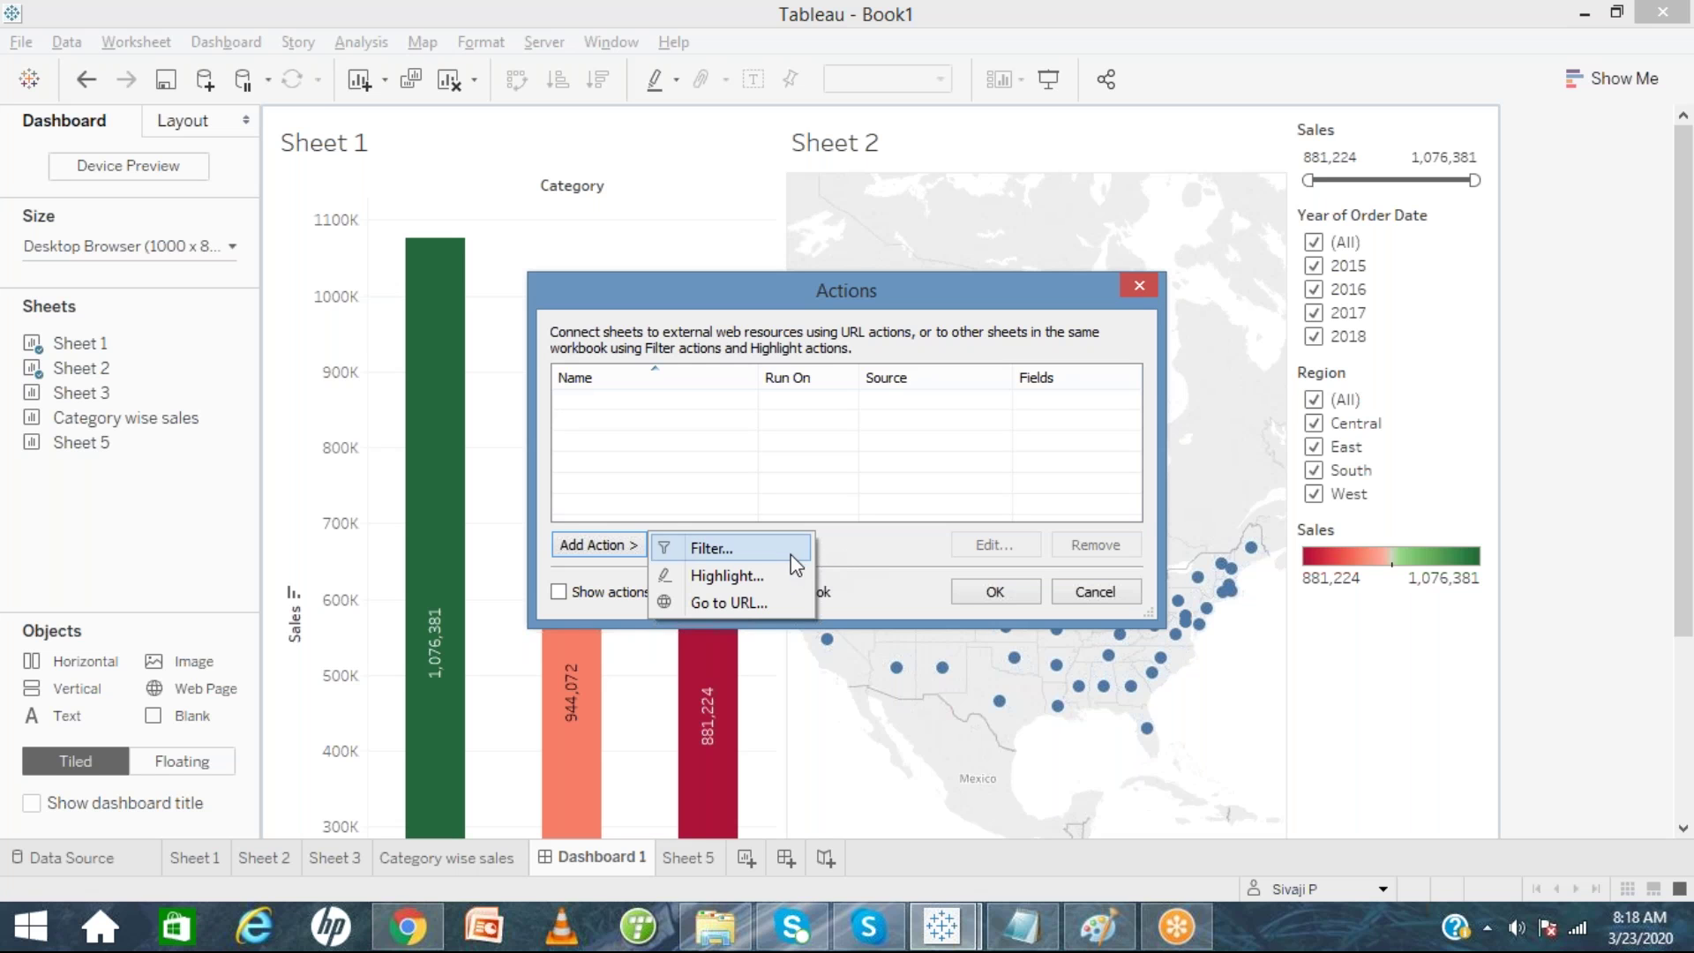
left_click(852, 554)
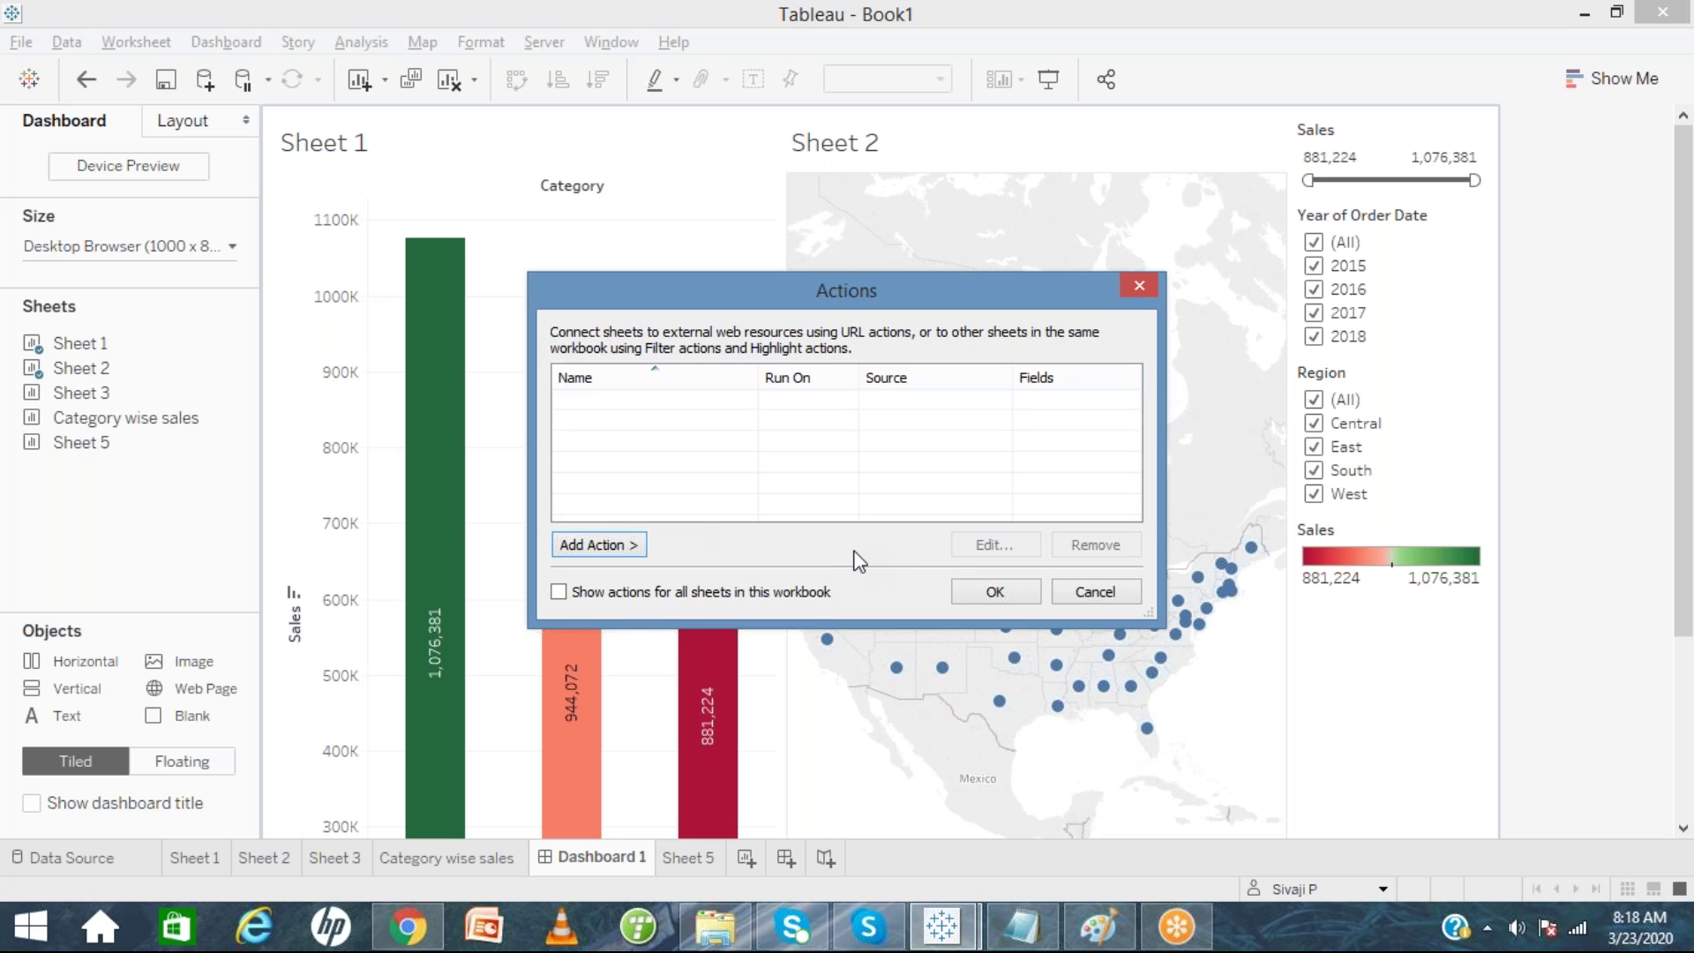
left_click(1093, 593)
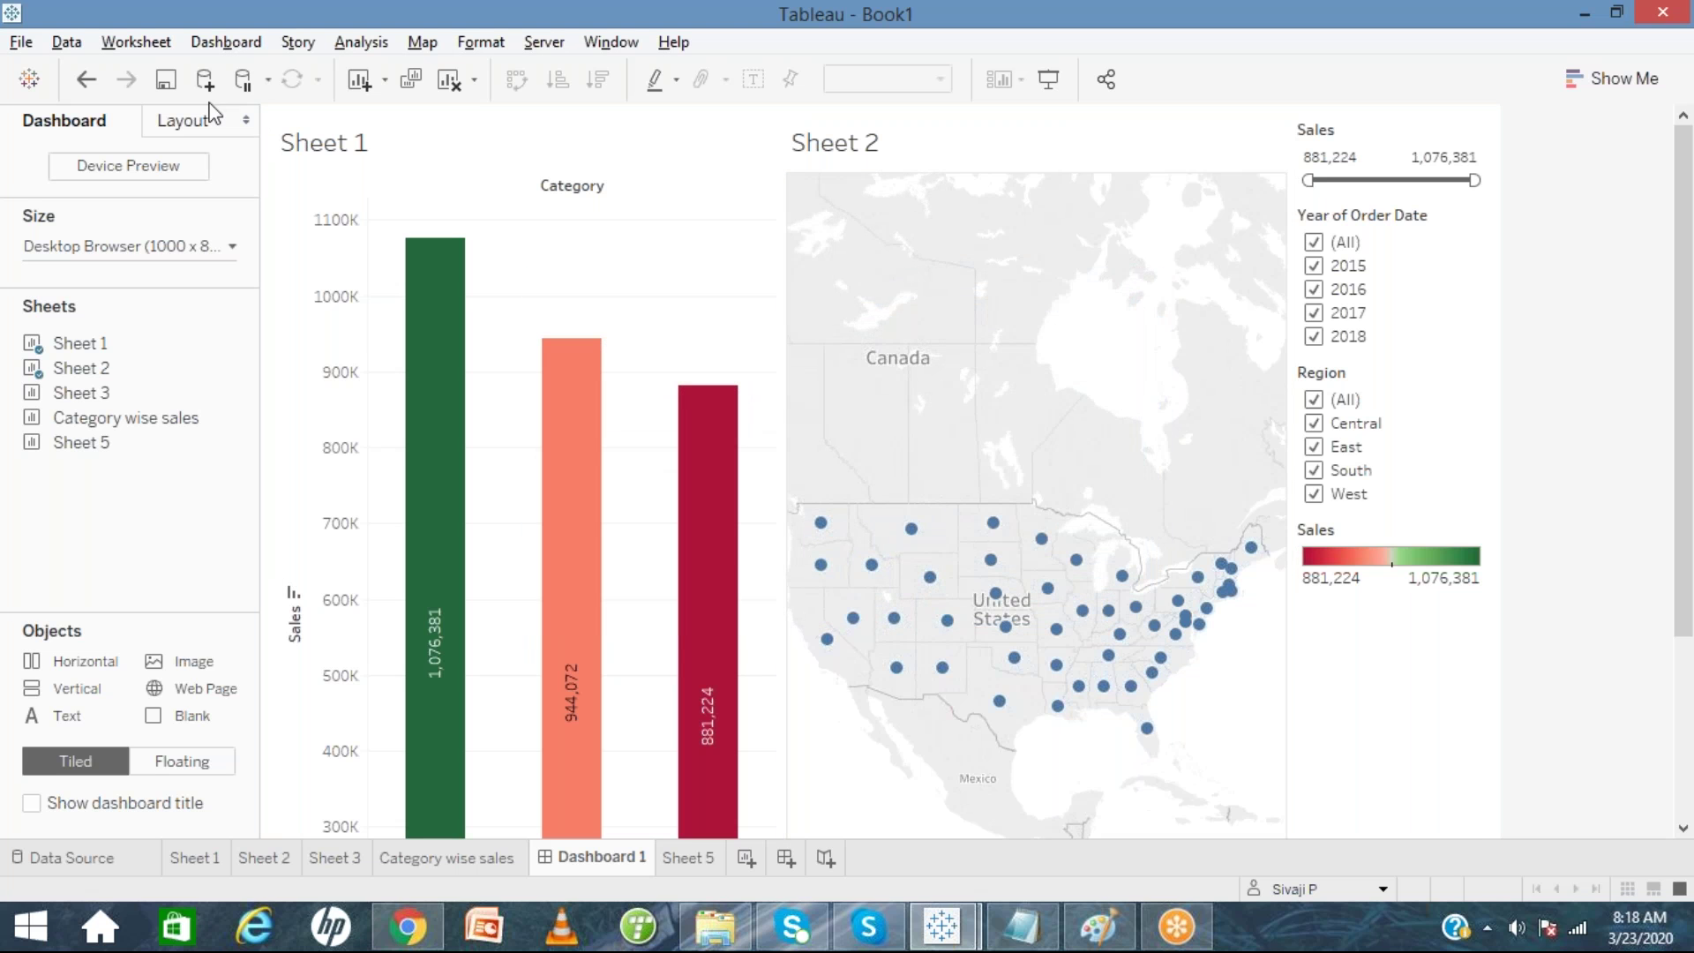
Create a new story with Sheet 1, Sheet 2, Sheet 3 and Category wise sales as separate story points.
left_click(296, 43)
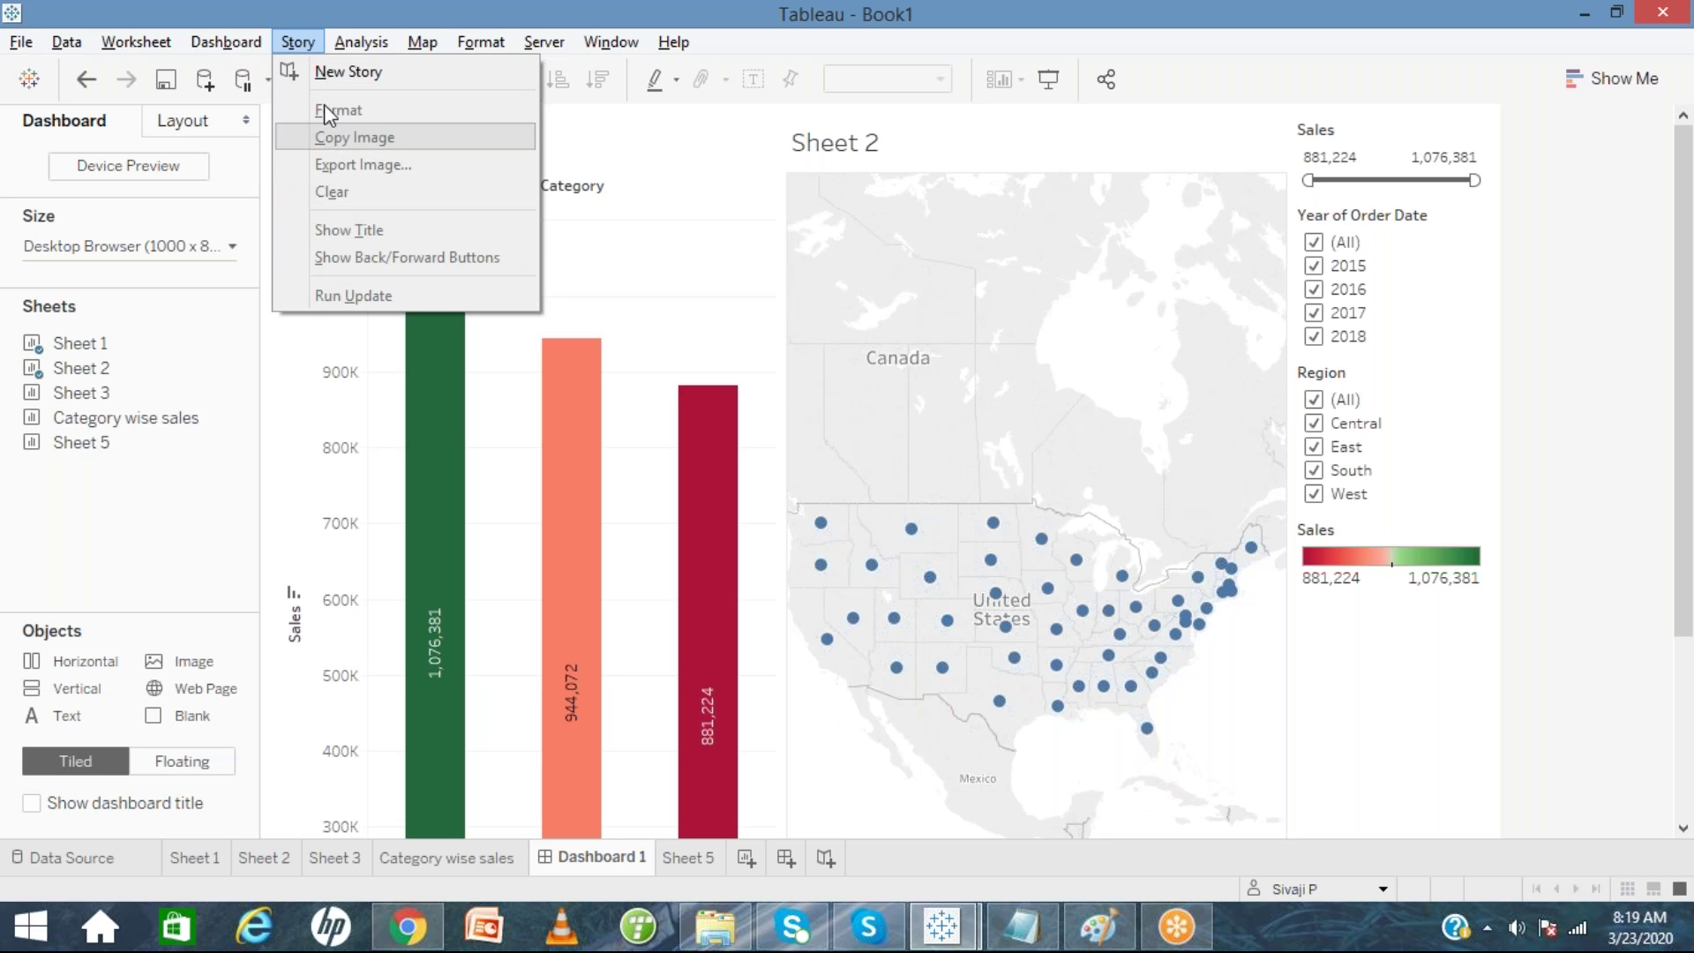
left_click(331, 75)
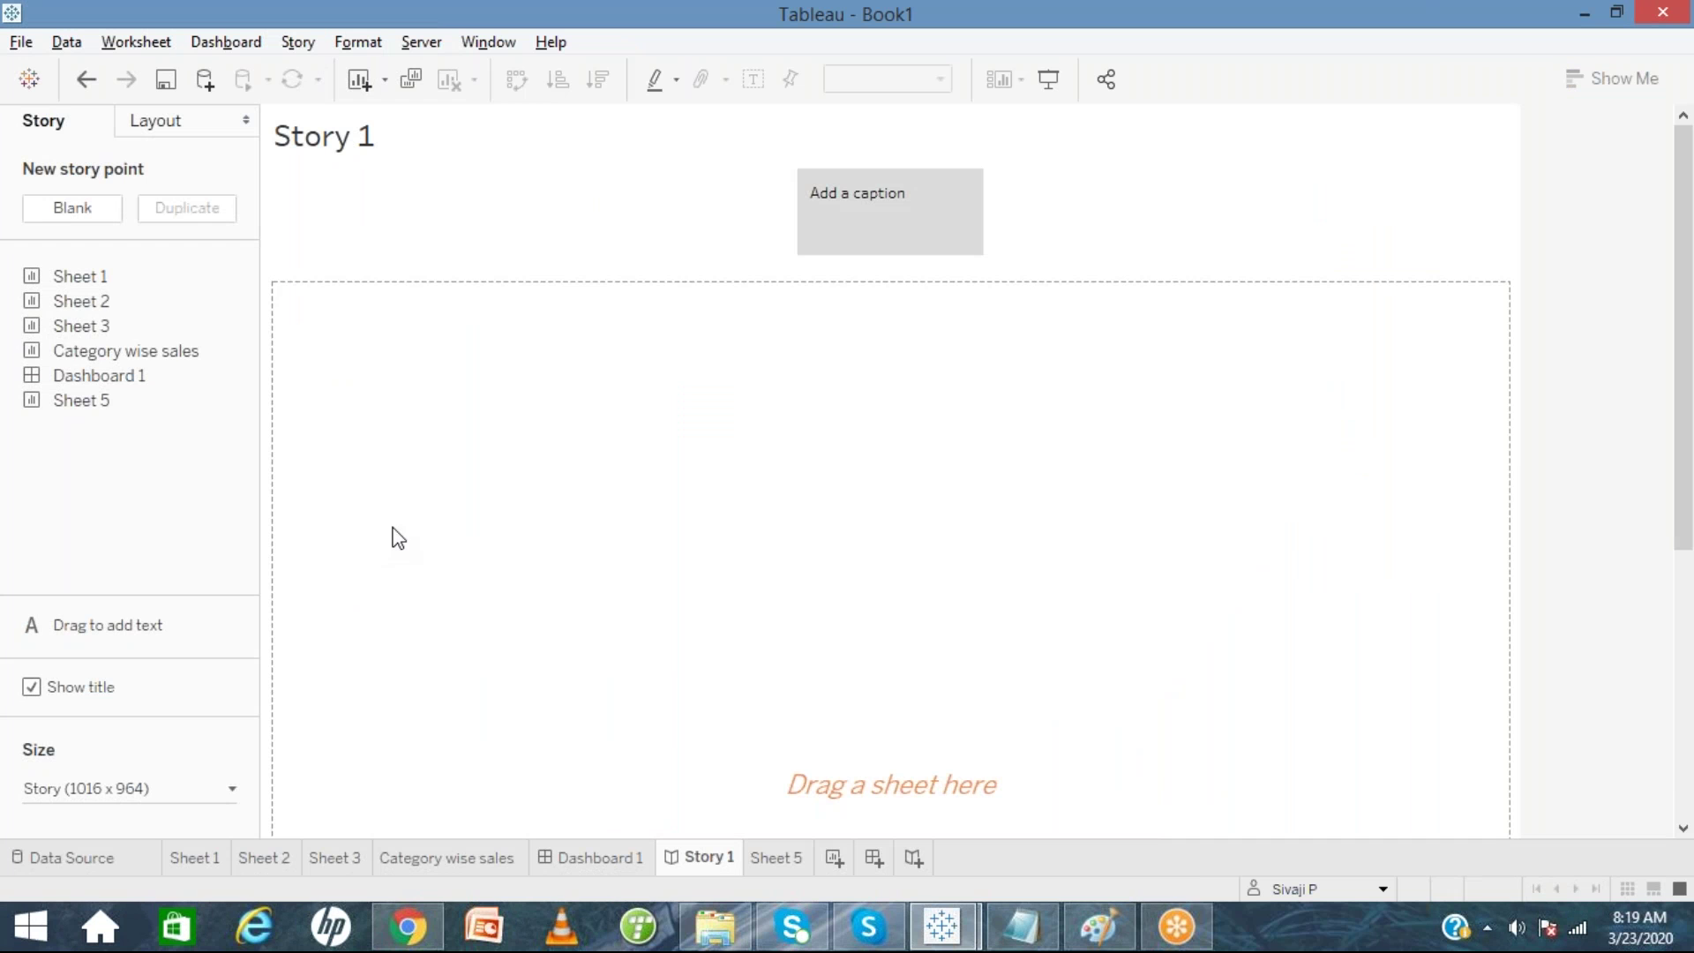
double_click(84, 281)
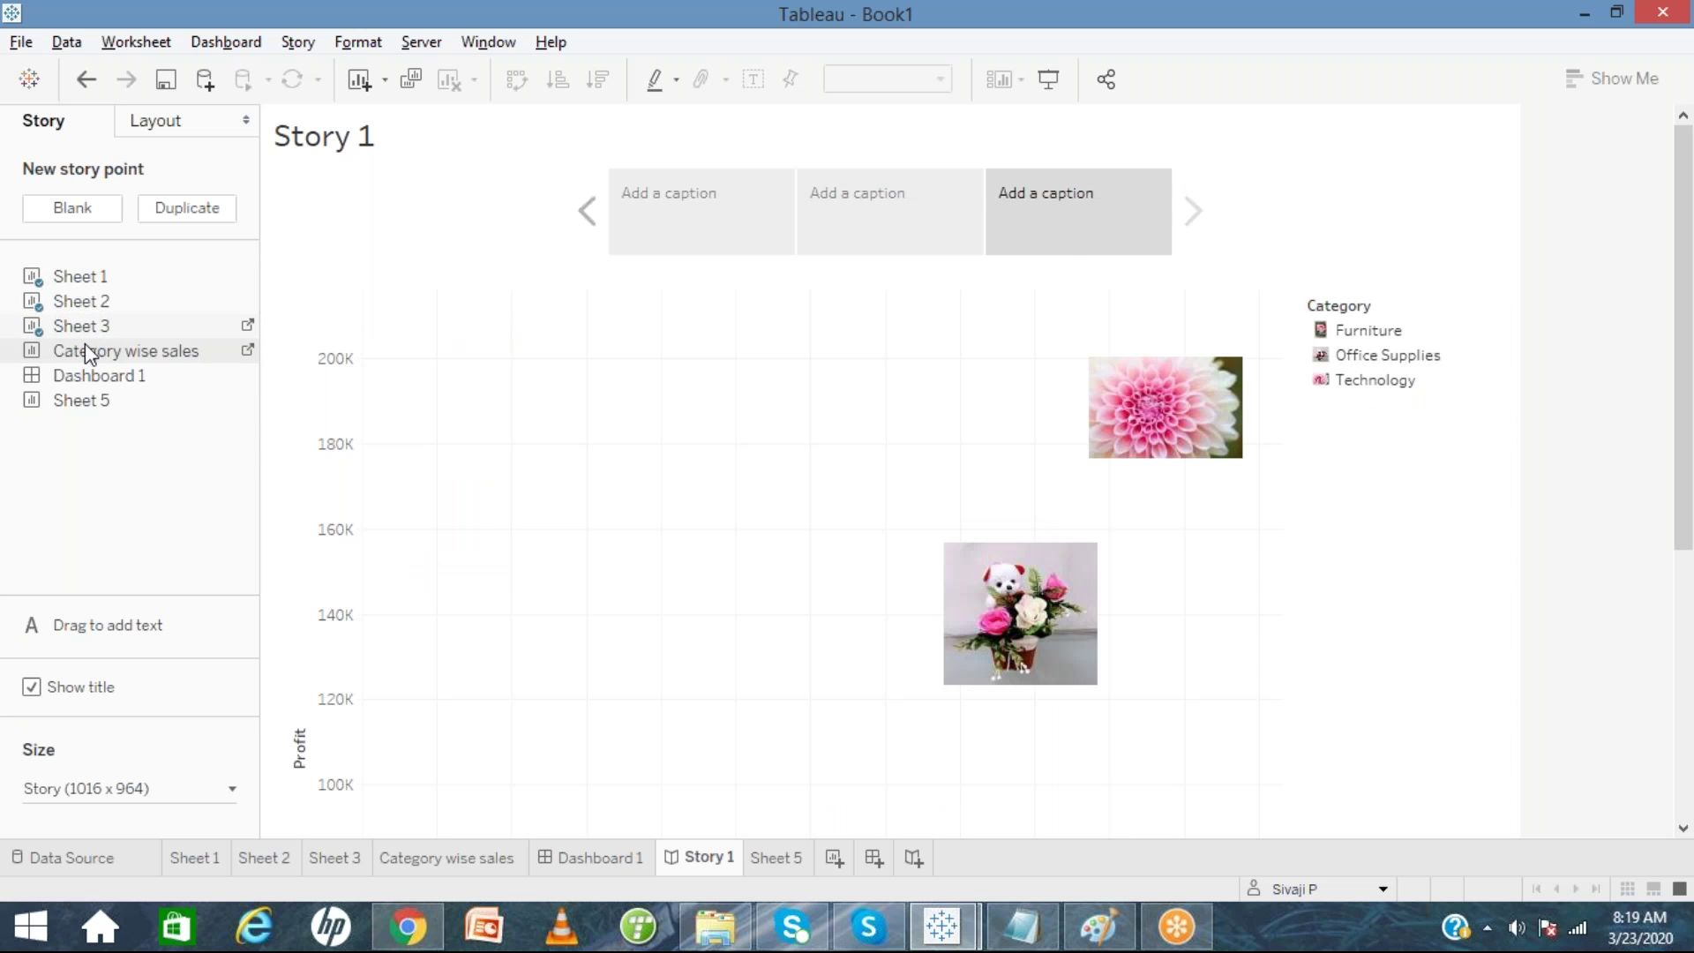
double_click(84, 350)
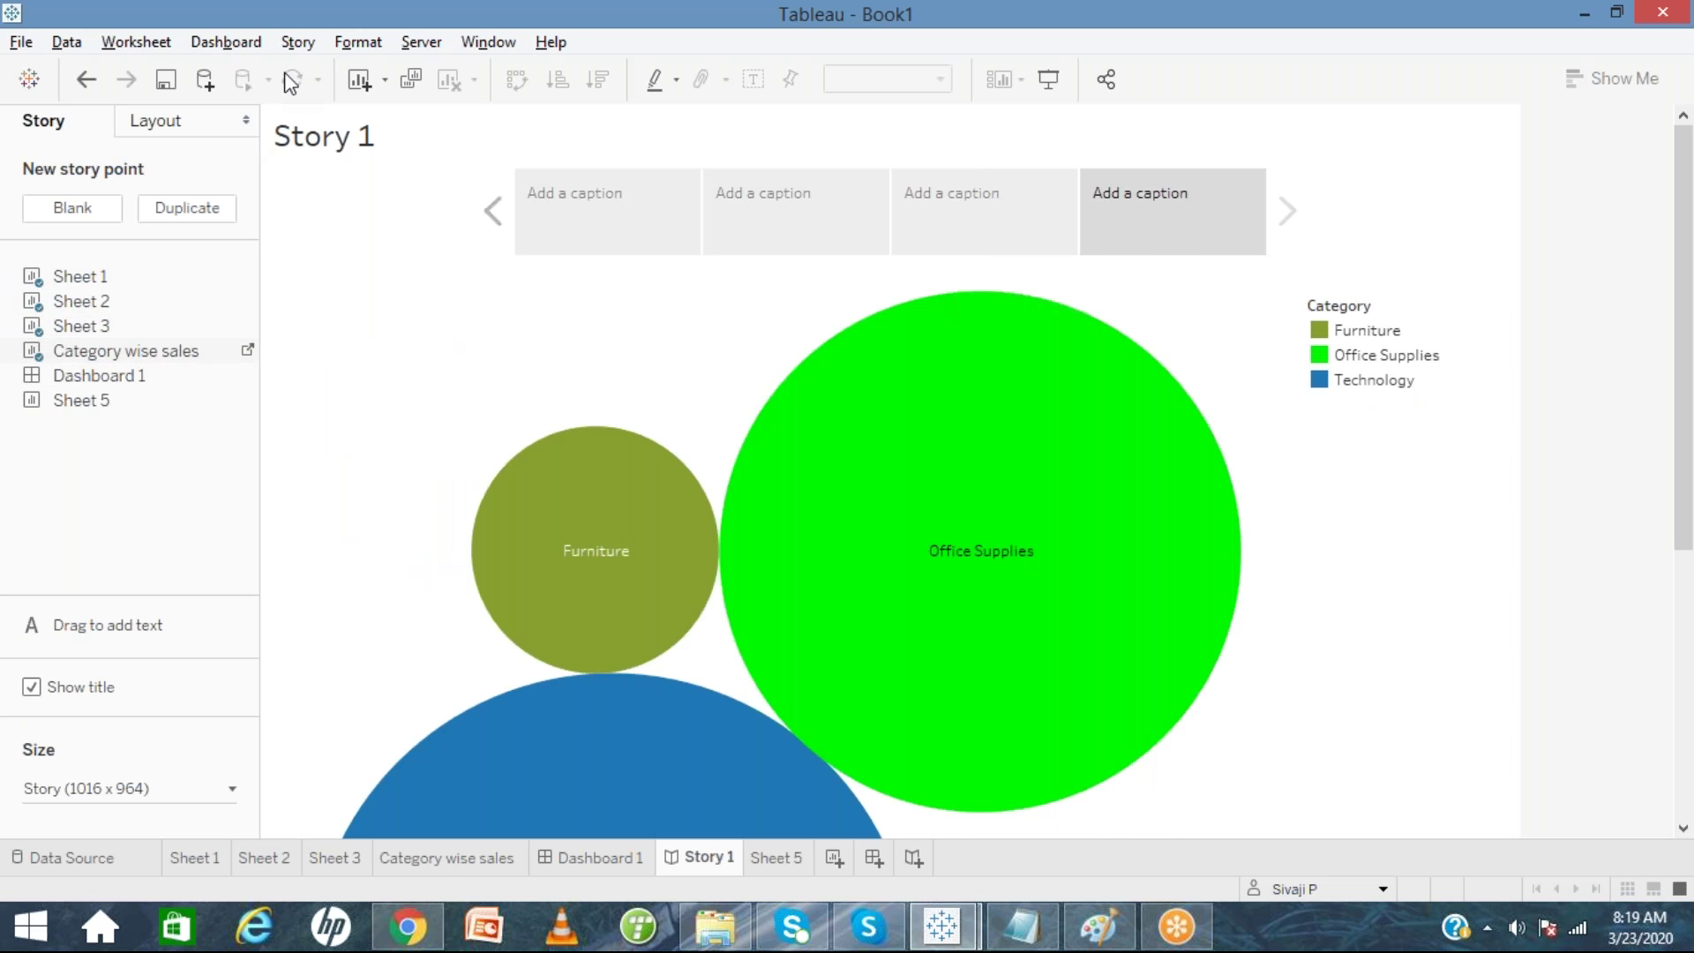
Set the default shading of Story 1 to olive and close the story formatting options.
left_click(294, 44)
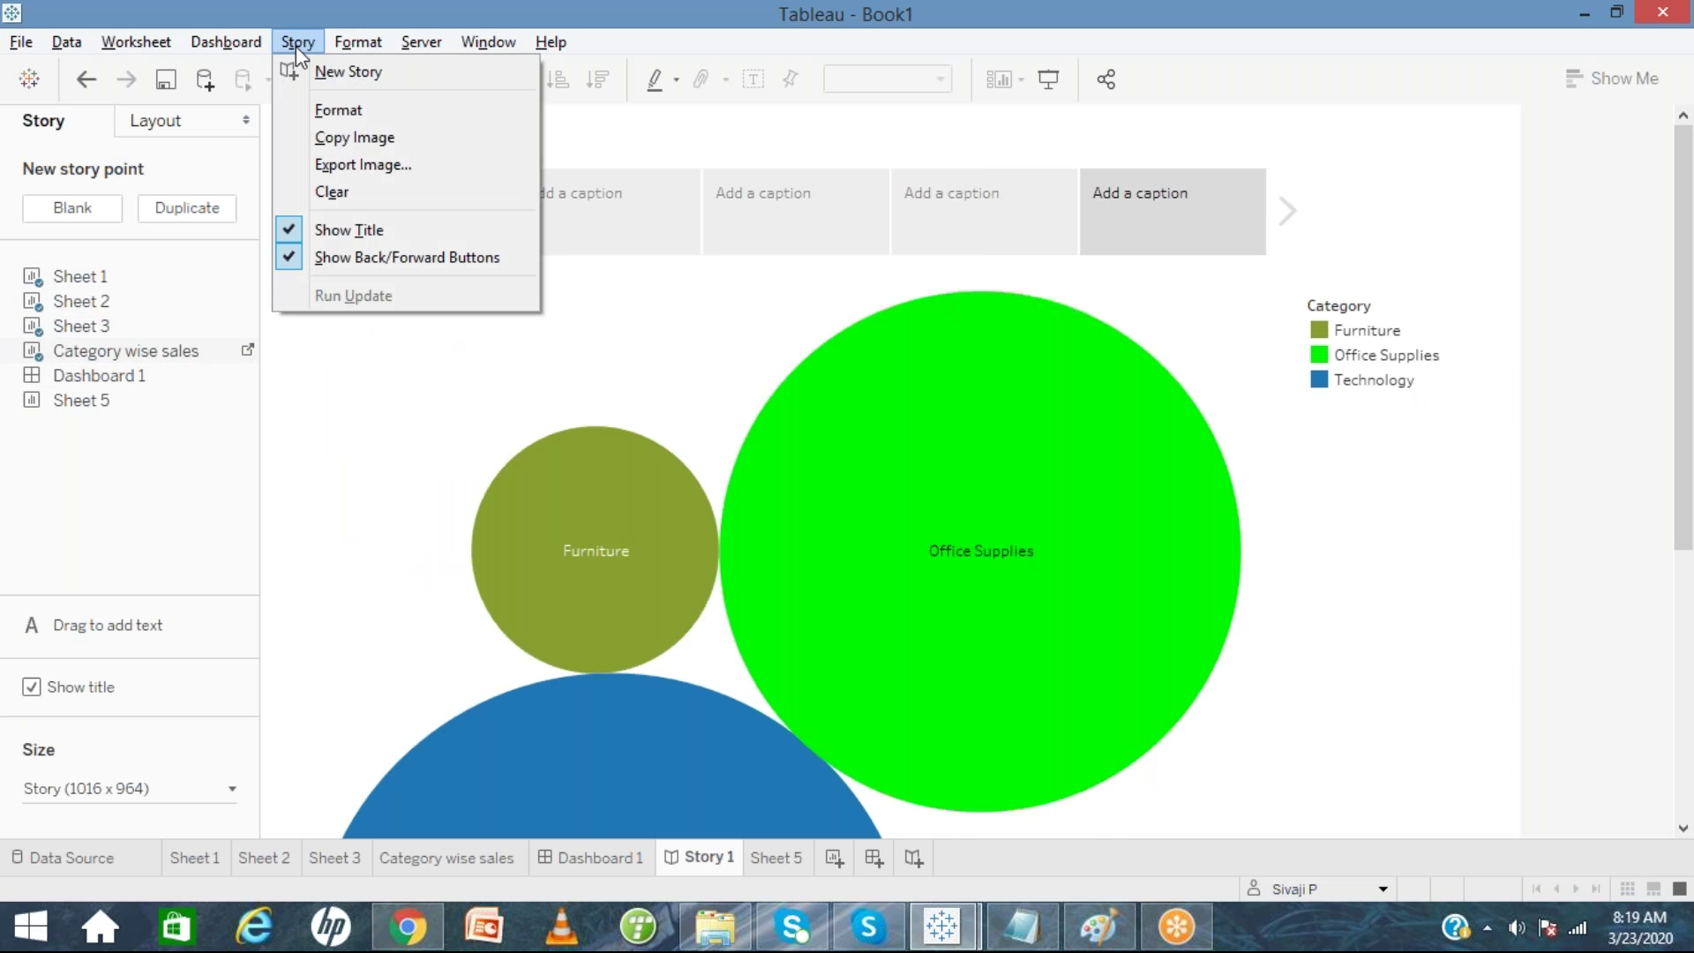
left_click(343, 114)
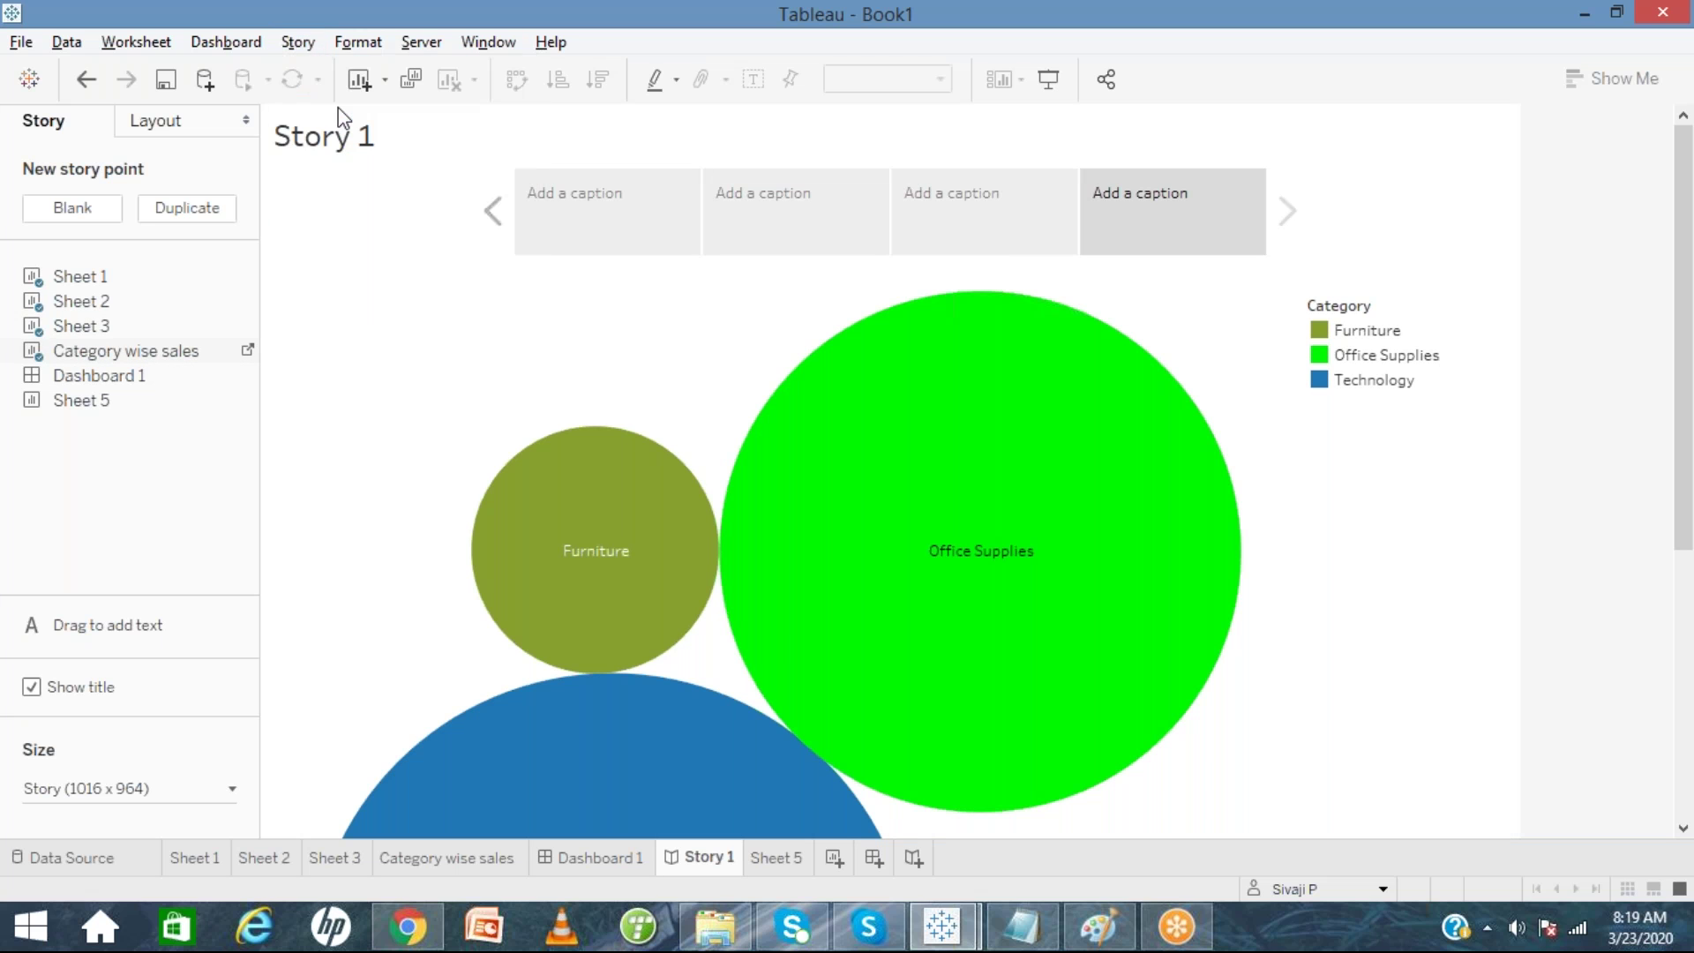
left_click(233, 196)
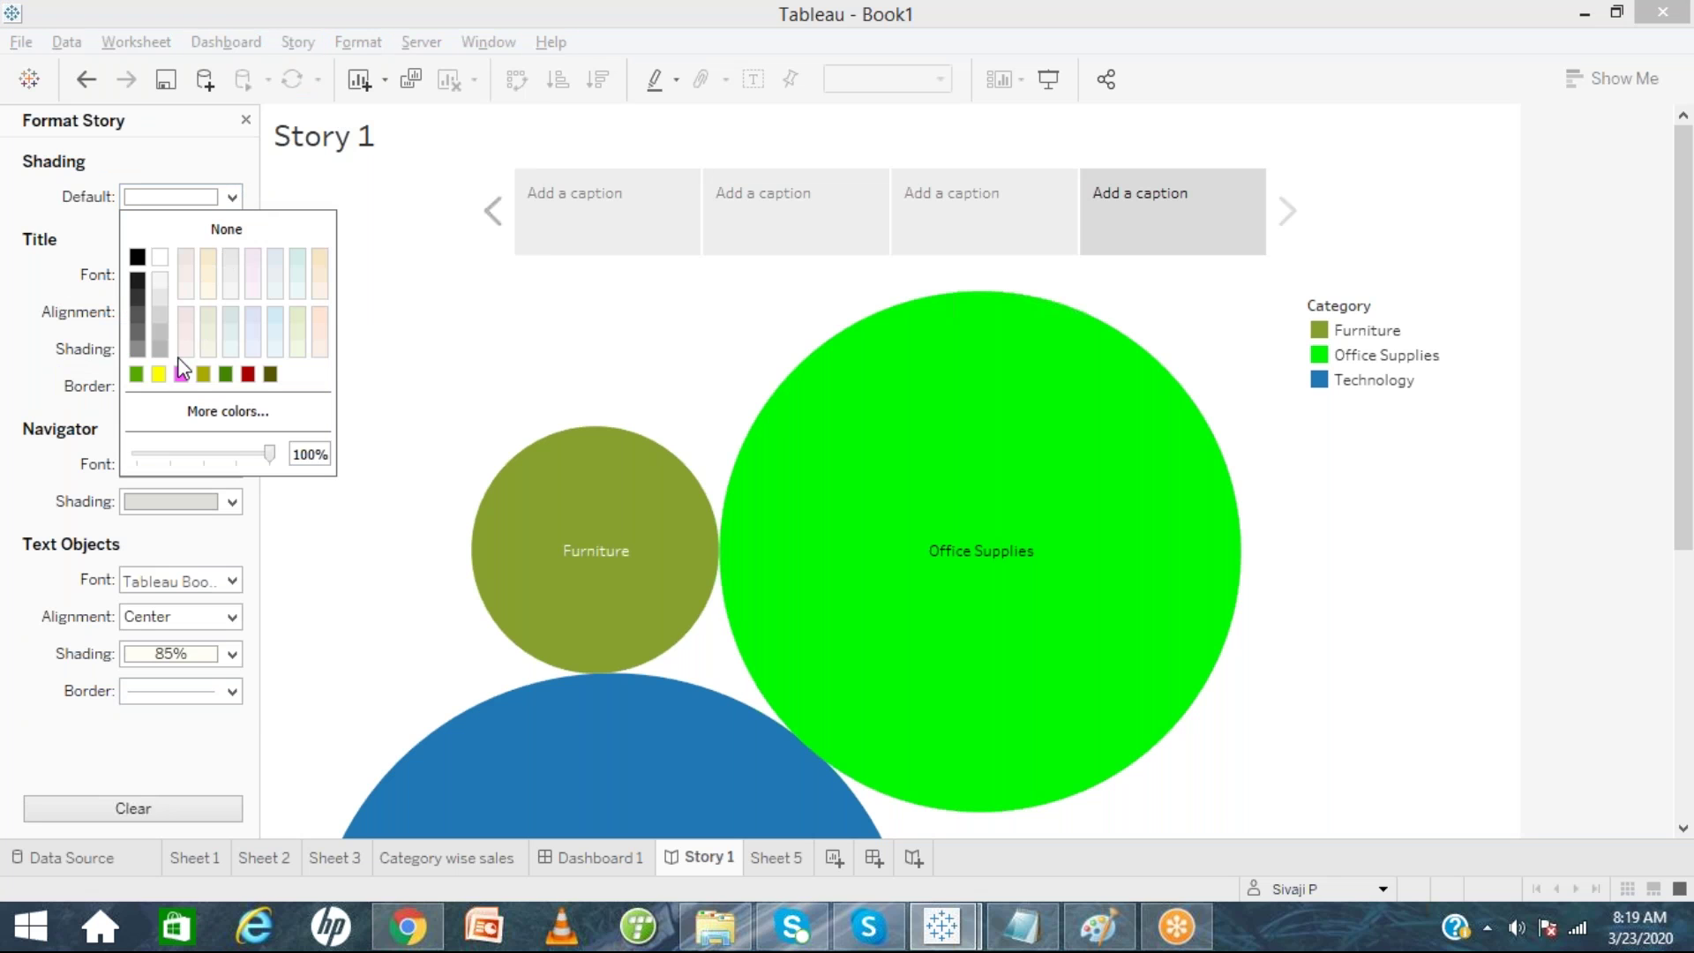
left_click(203, 375)
left_click(246, 120)
Shade the navigator of Story 1 green and show its first story point.
left_click(297, 42)
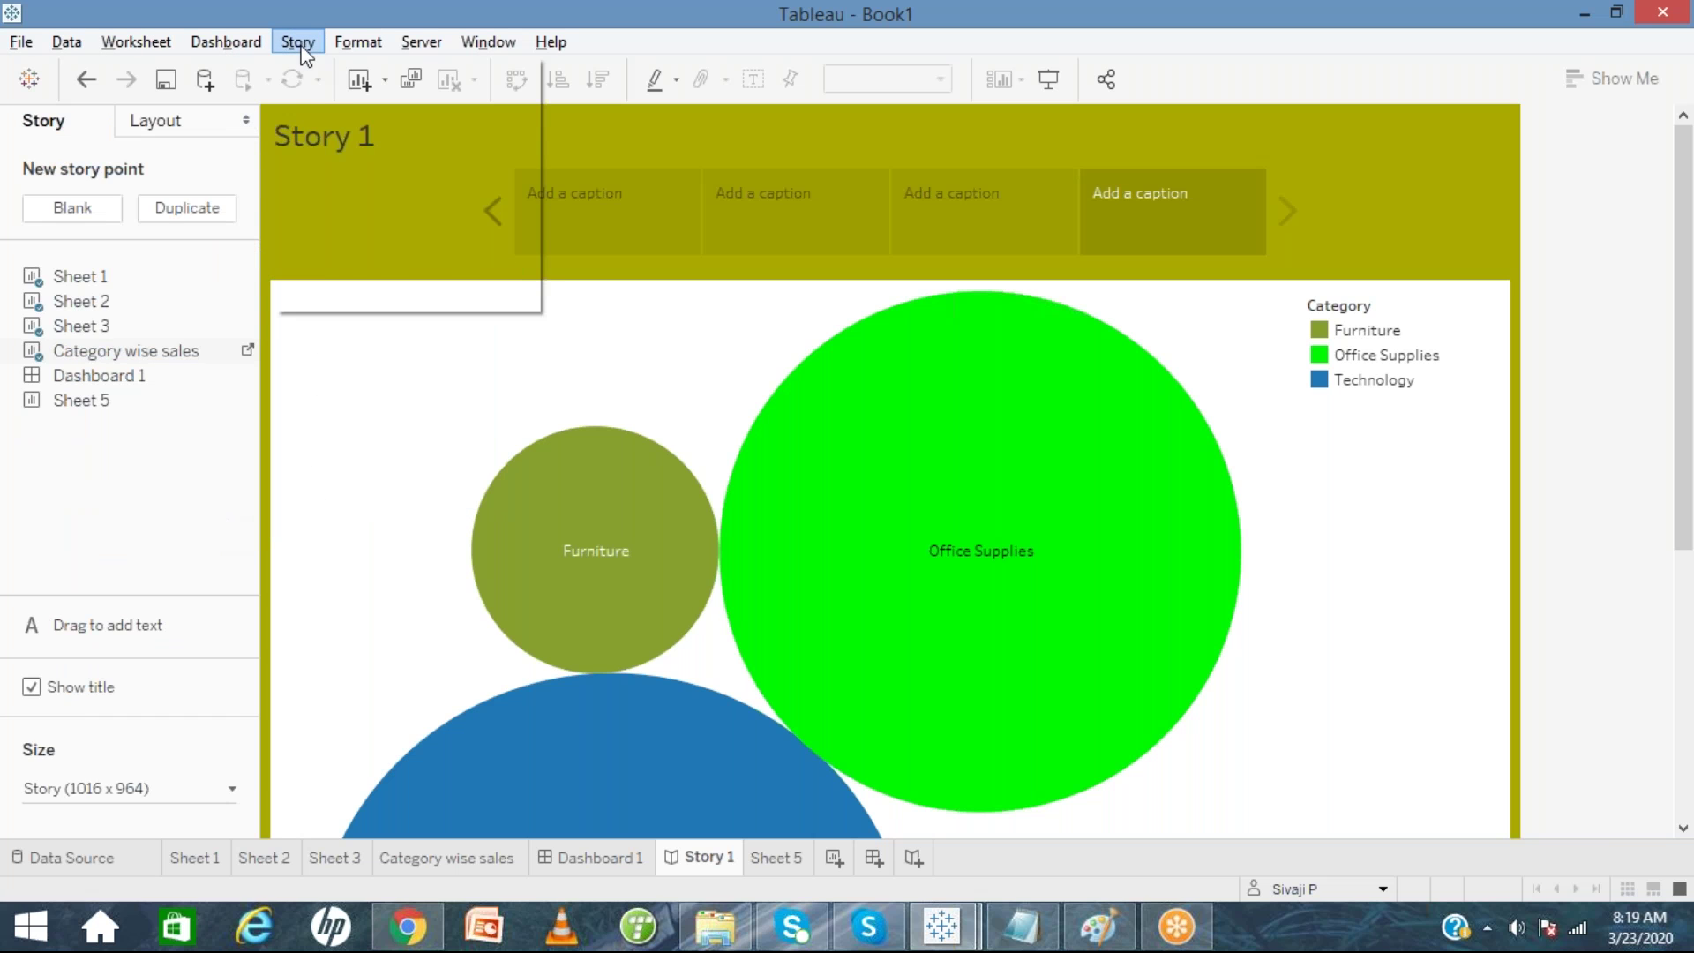
left_click(346, 111)
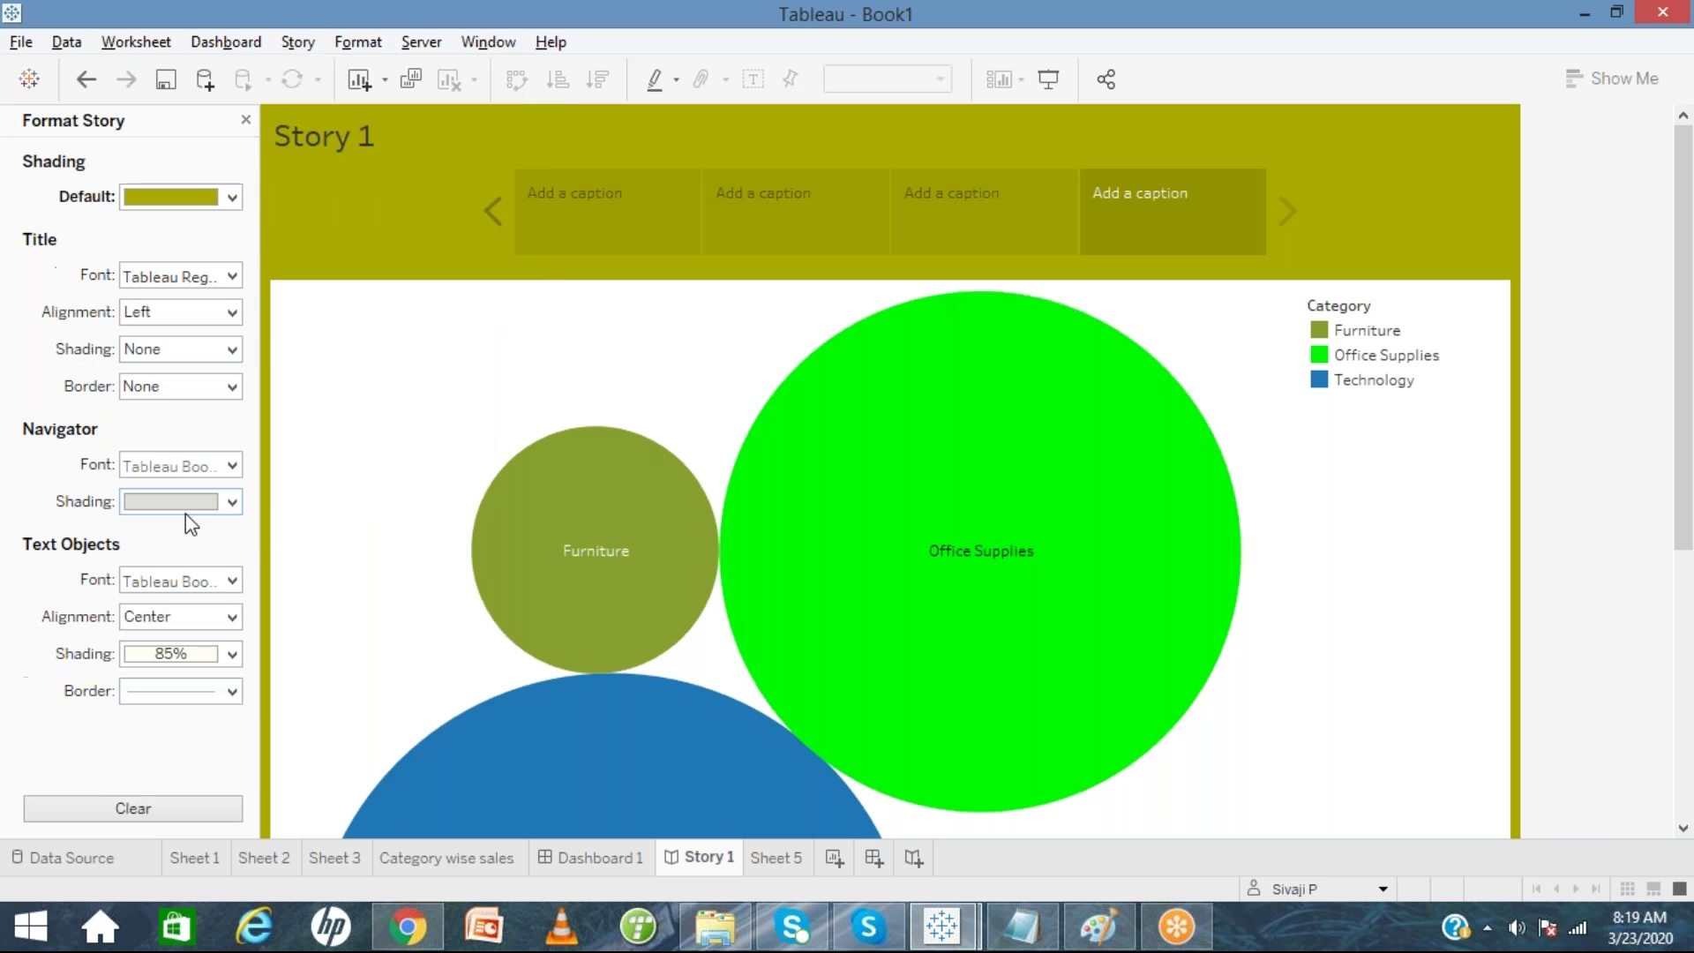
left_click(232, 502)
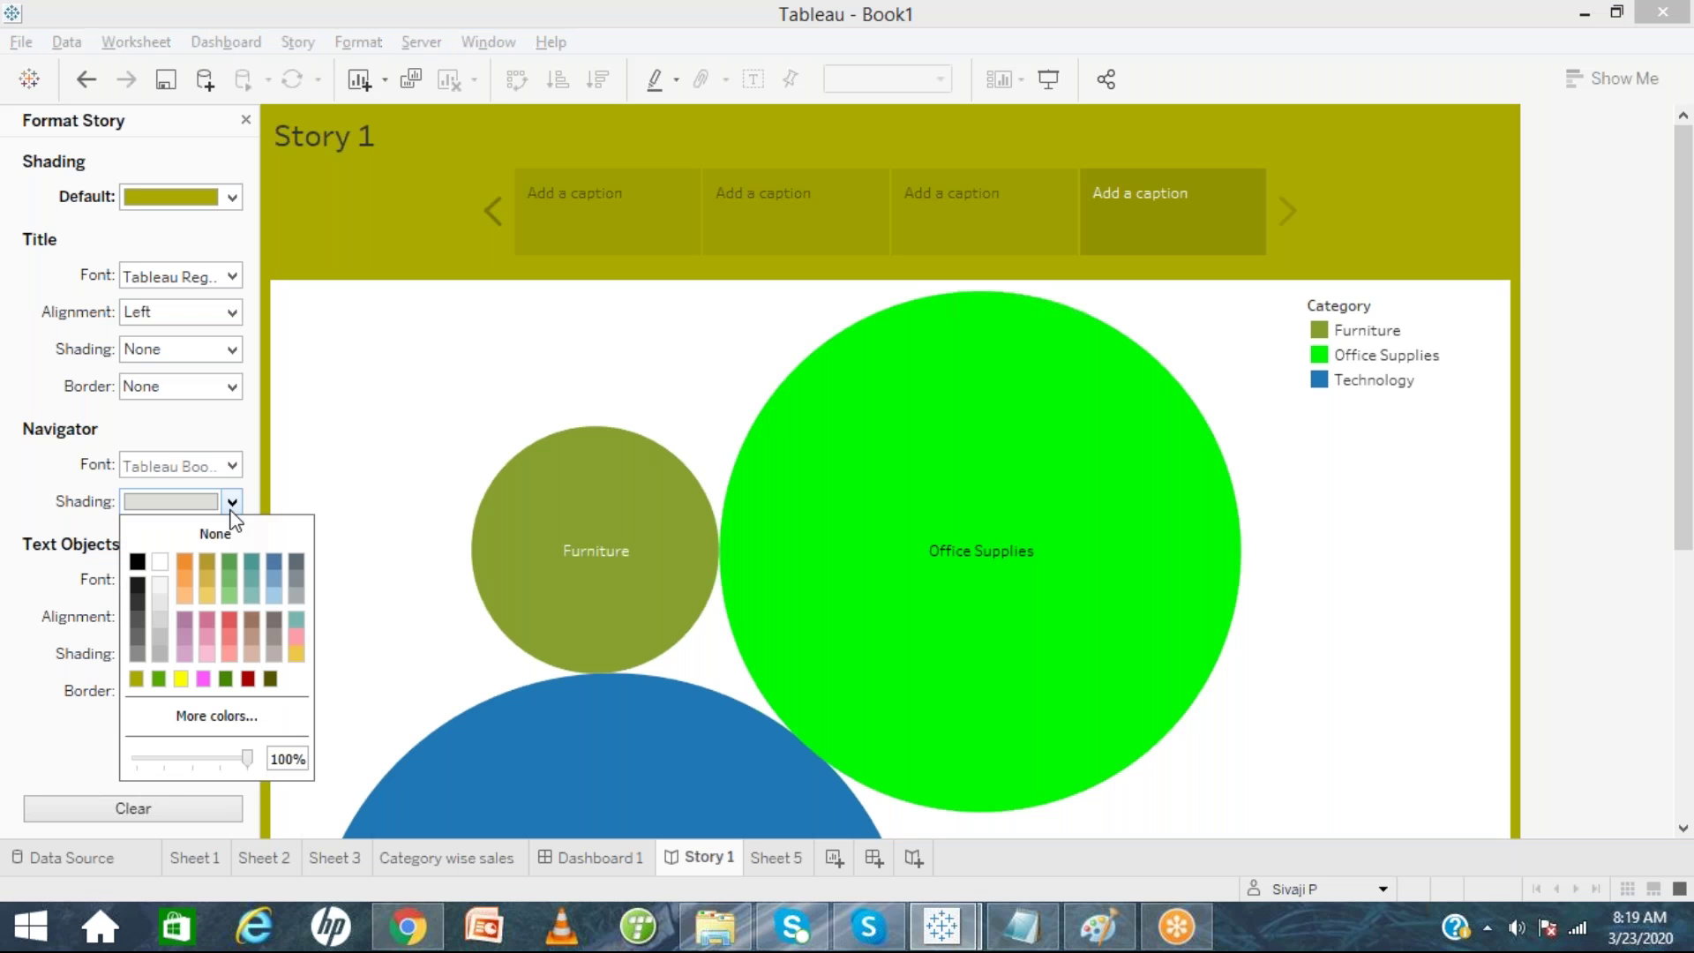
left_click(162, 681)
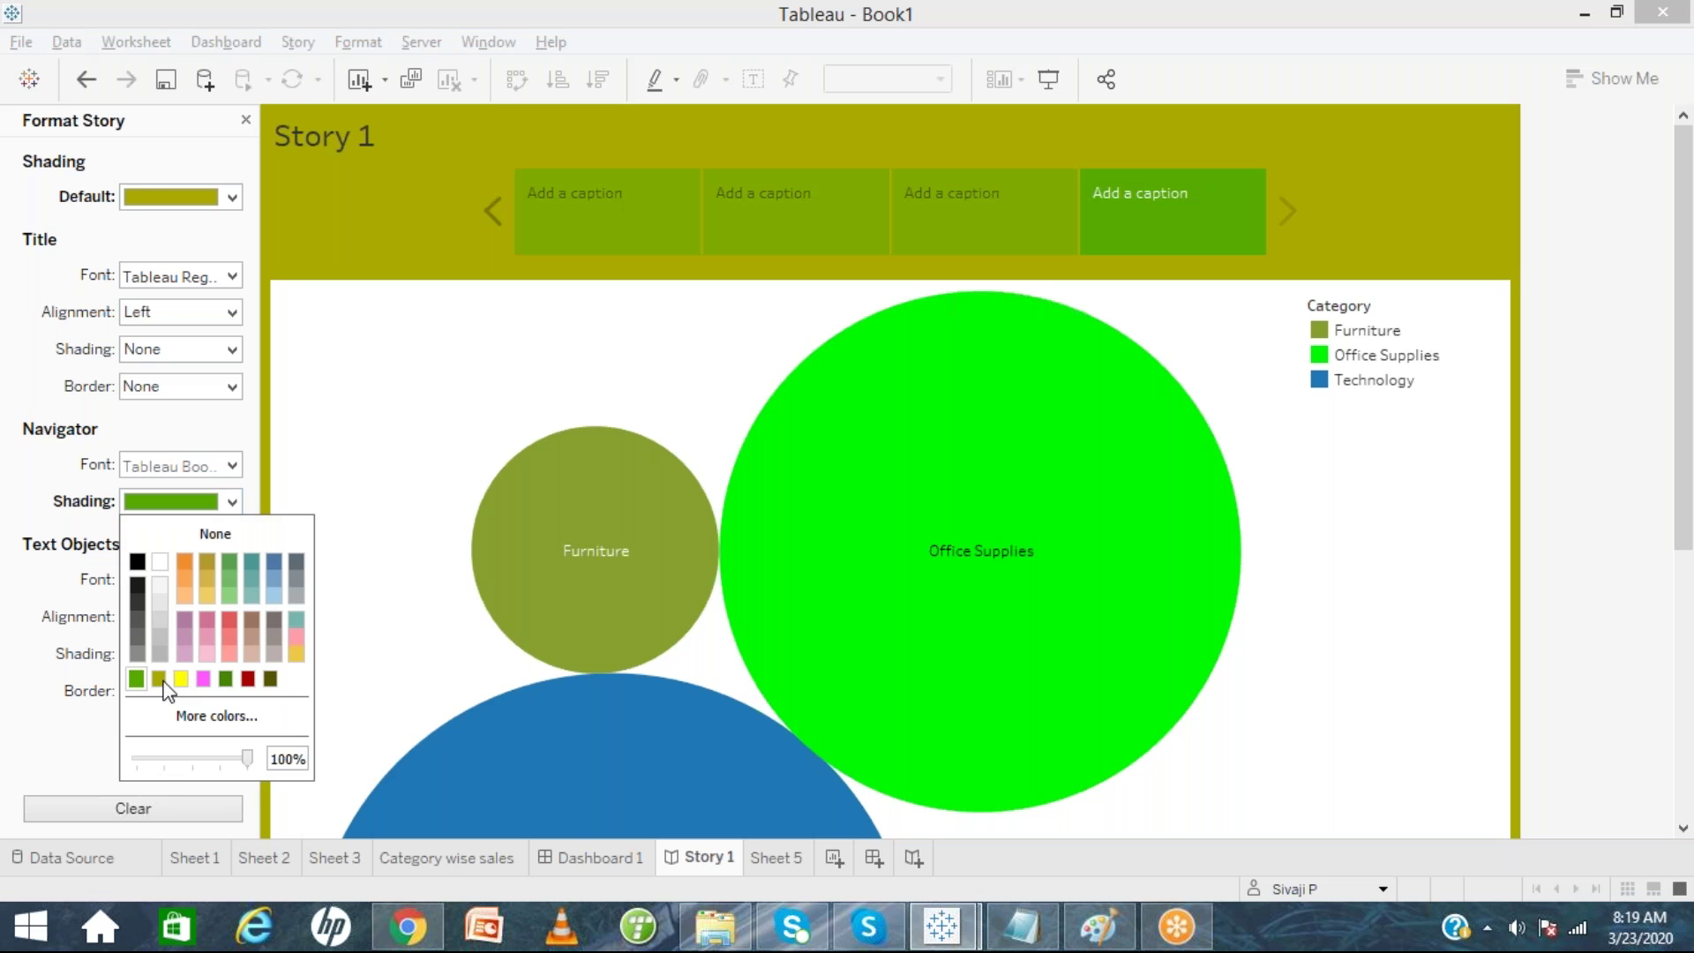
left_click(590, 228)
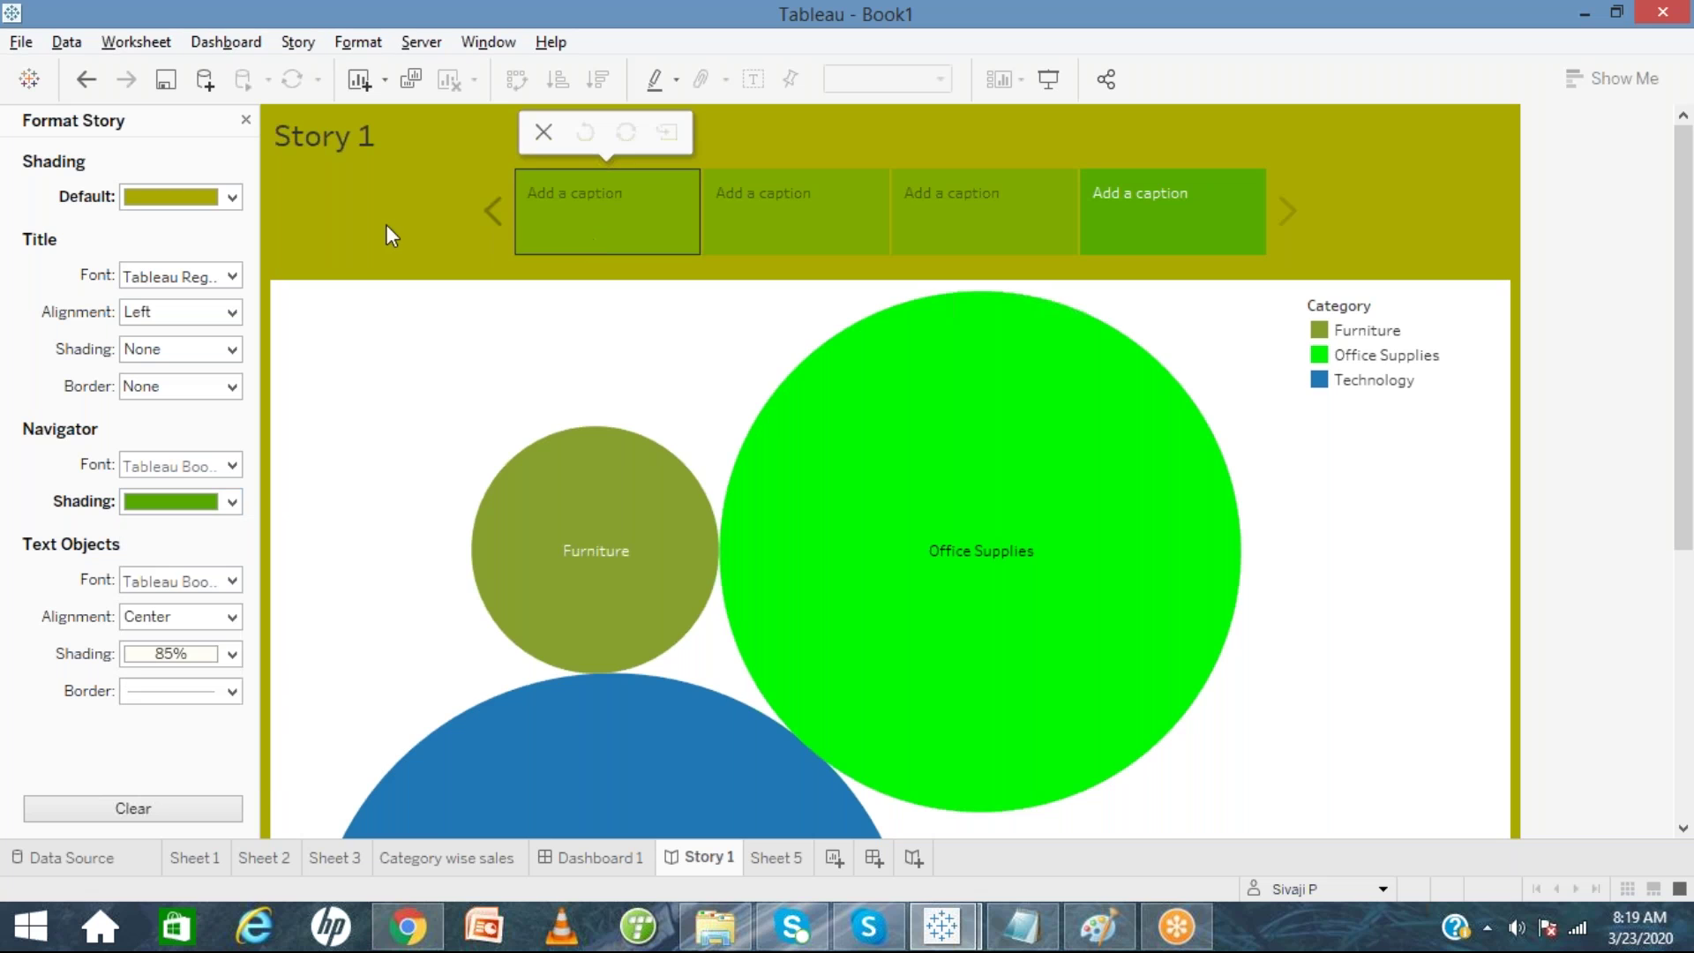
left_click(245, 119)
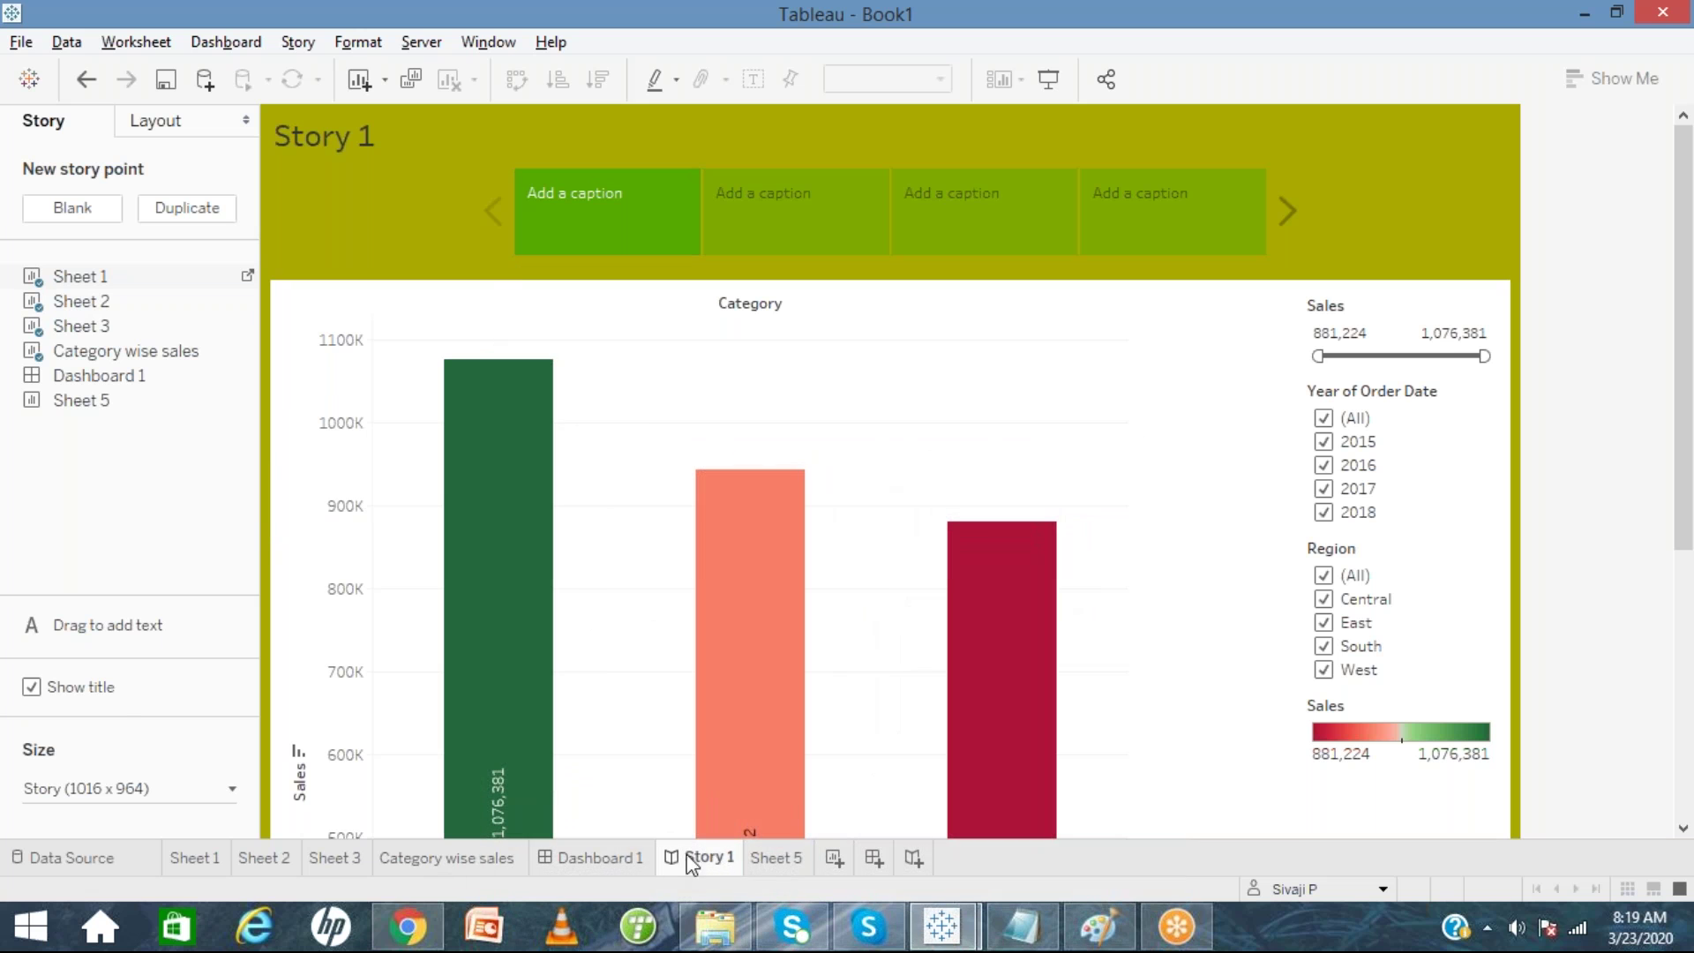
On Sheet 5, turn off measure aggregation for the sub-category sales table, and undo that change.
left_click(774, 857)
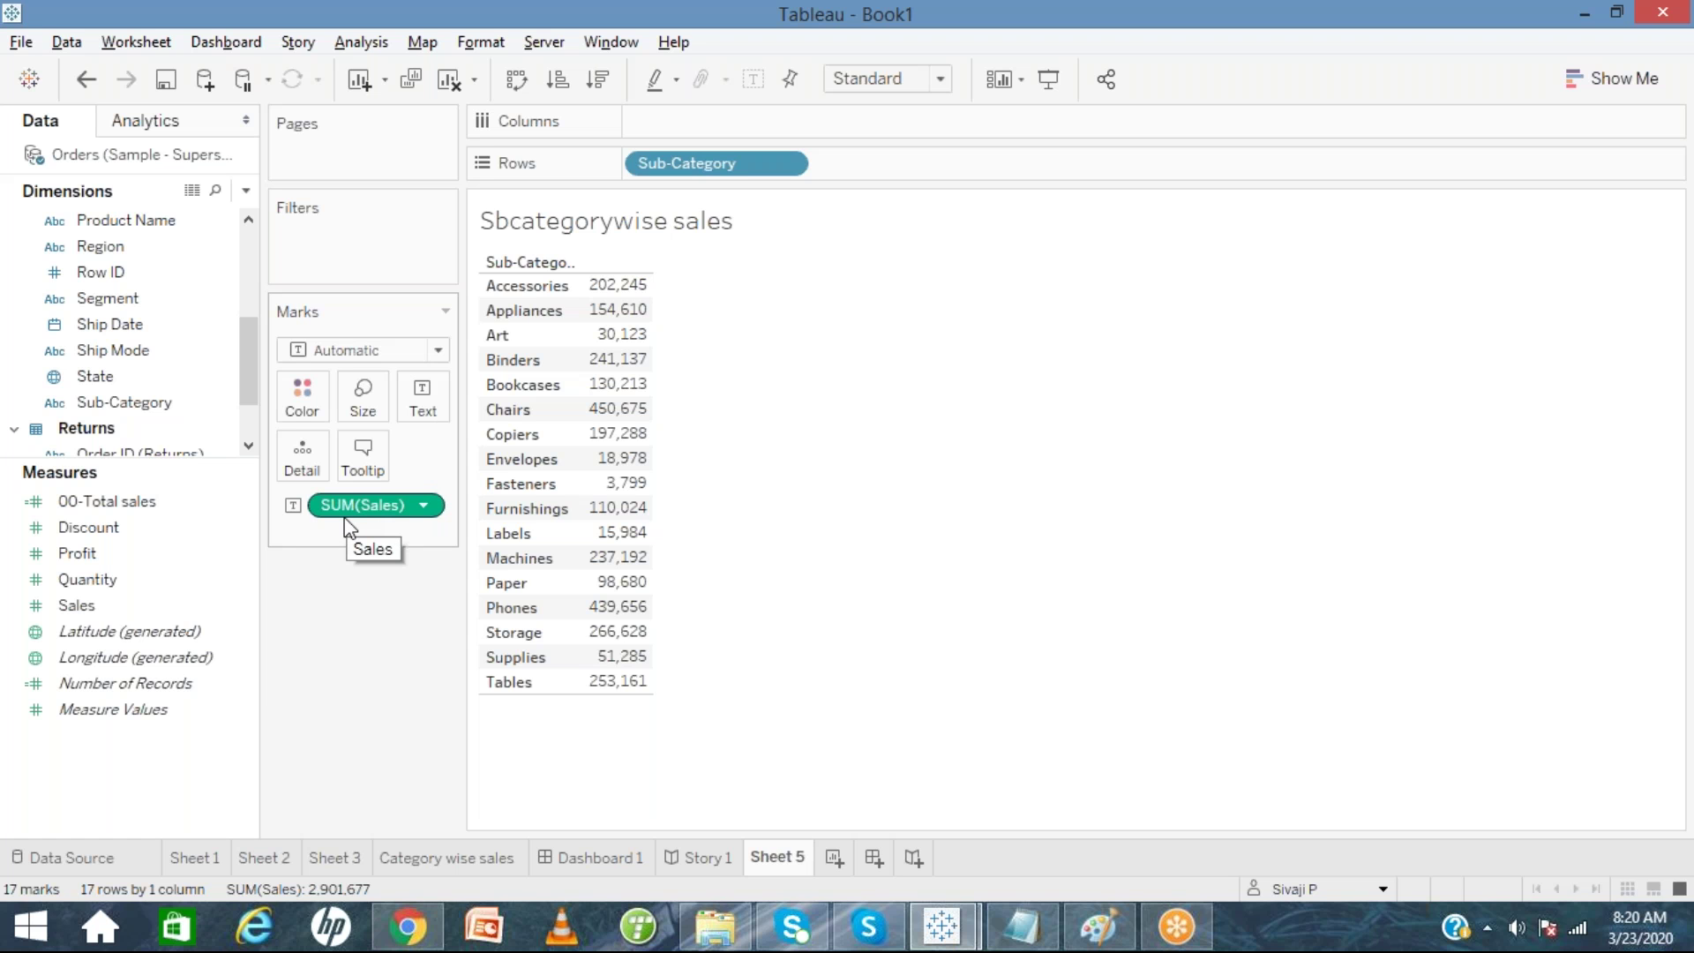
left_click(361, 44)
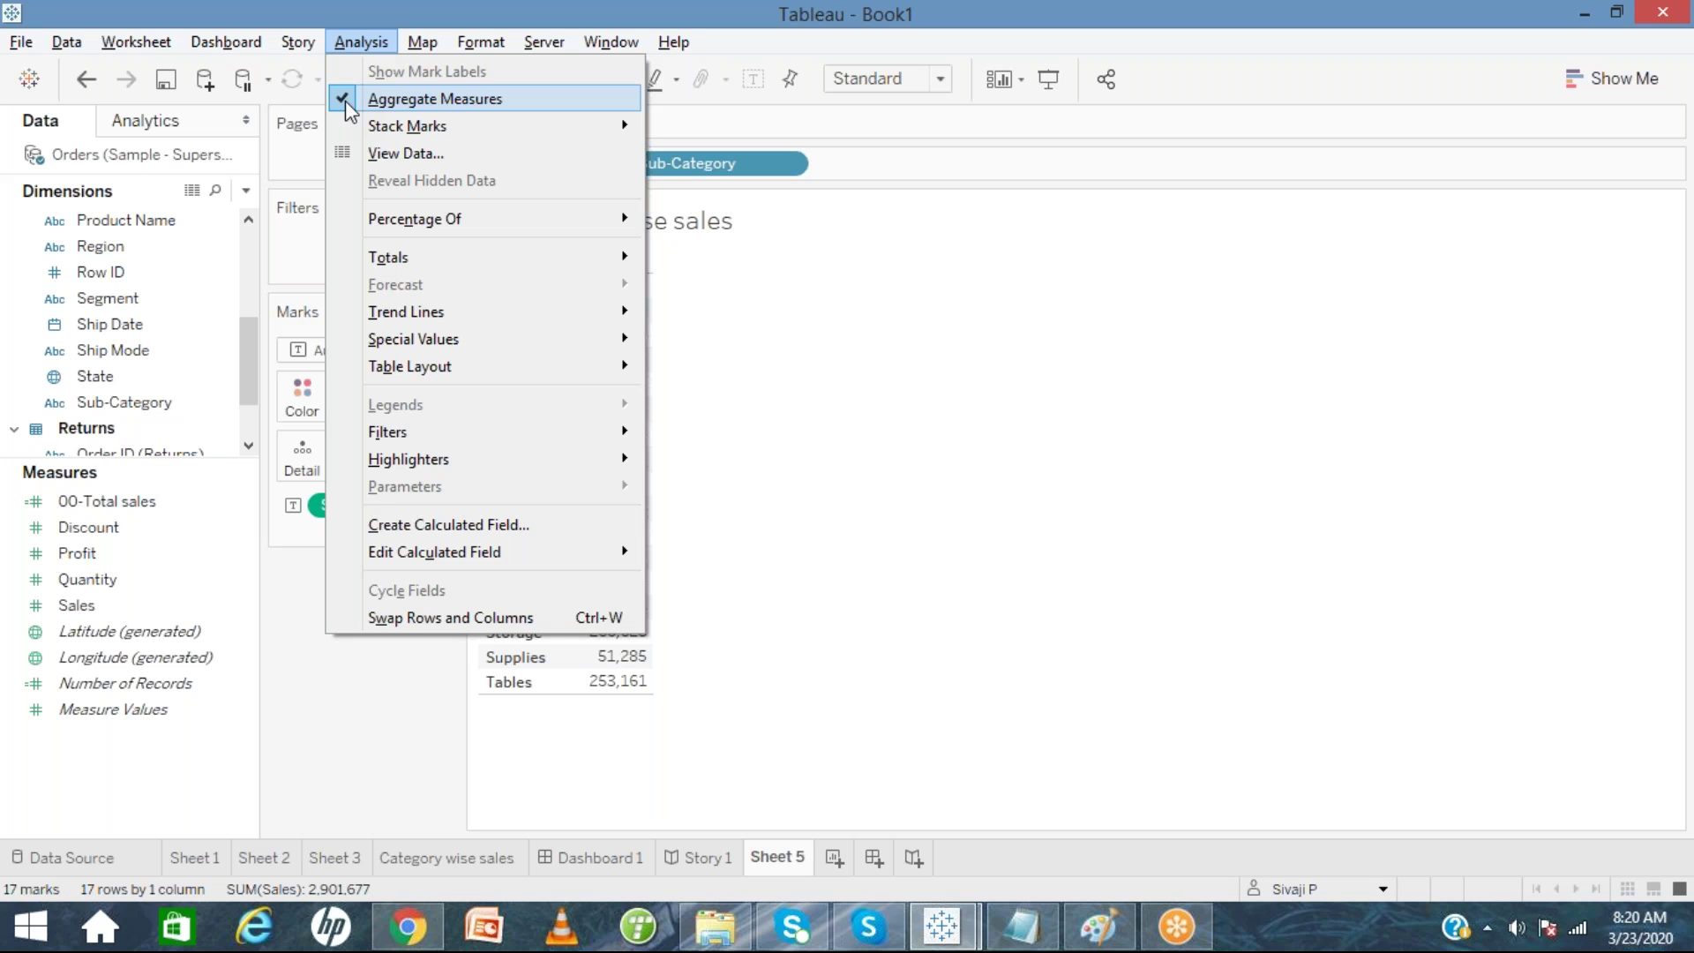
left_click(348, 102)
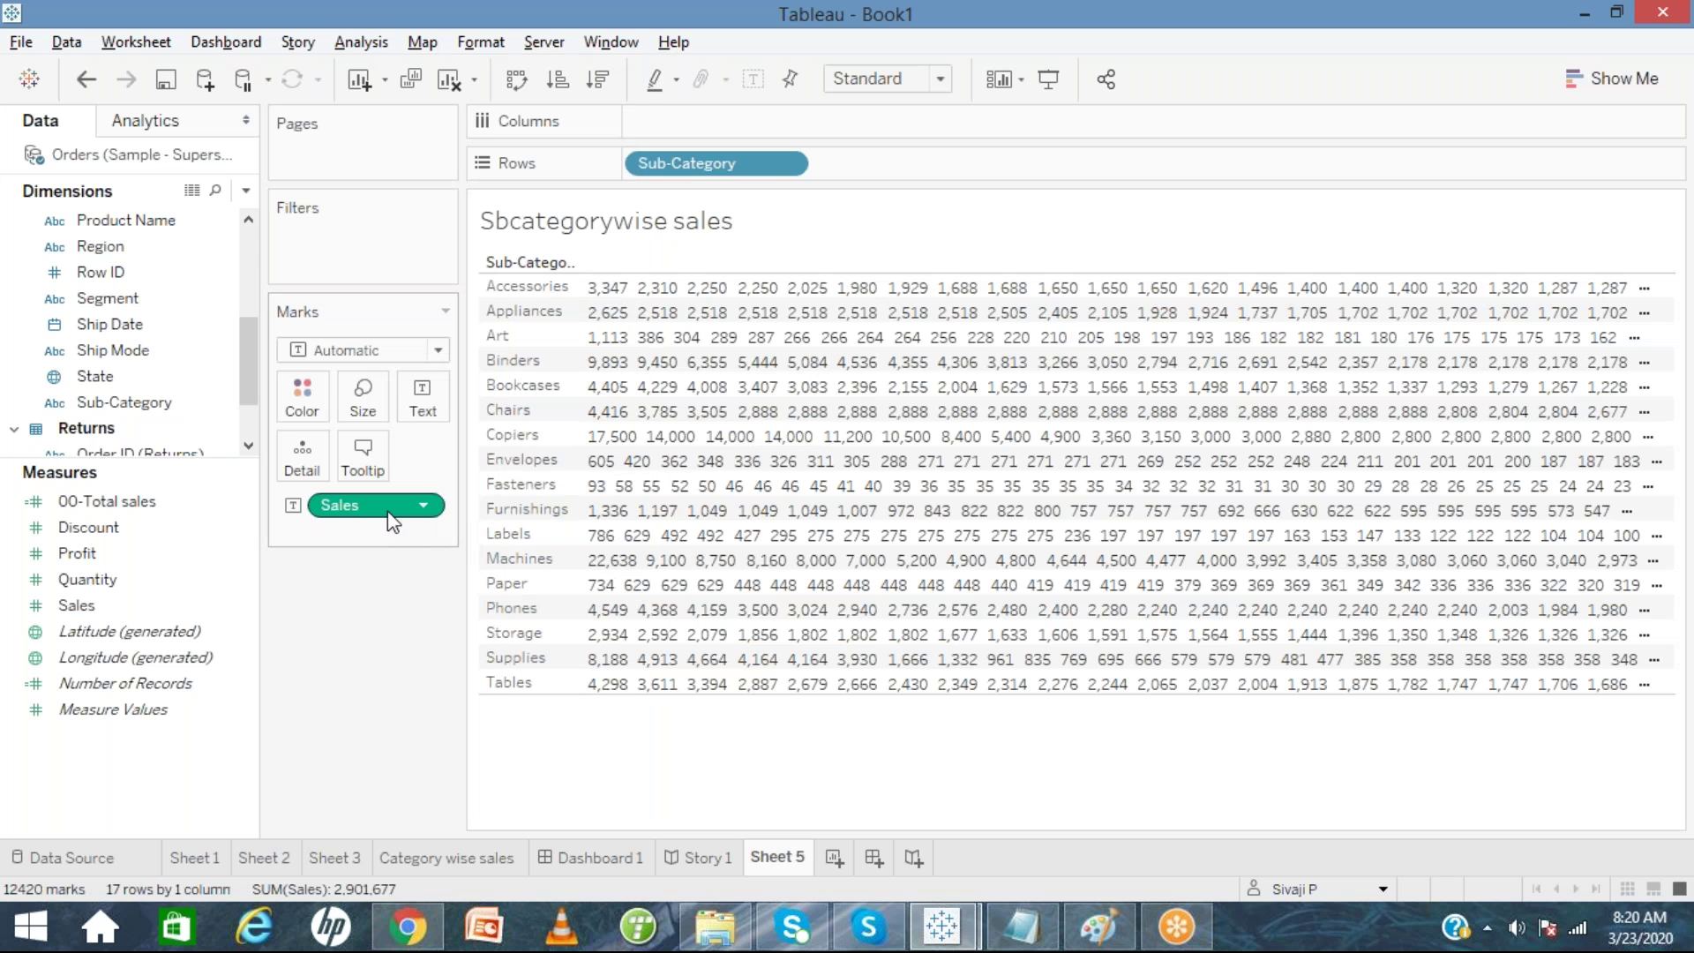
mouse_move(620, 304)
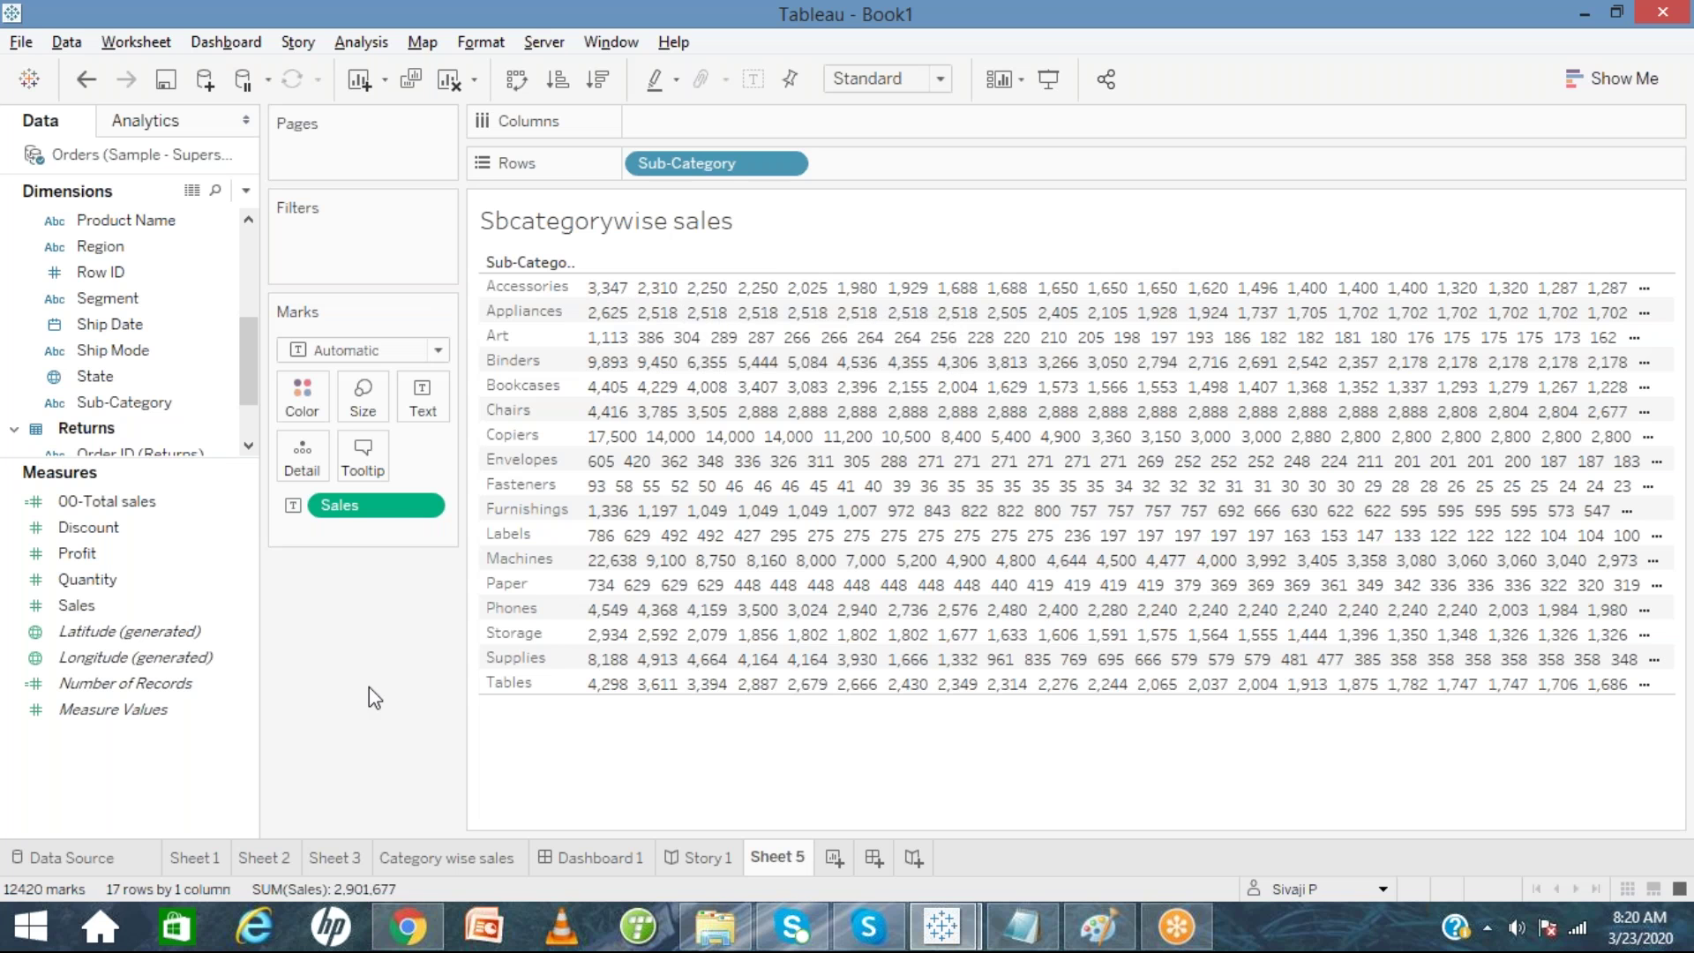
key("ctrl+z")
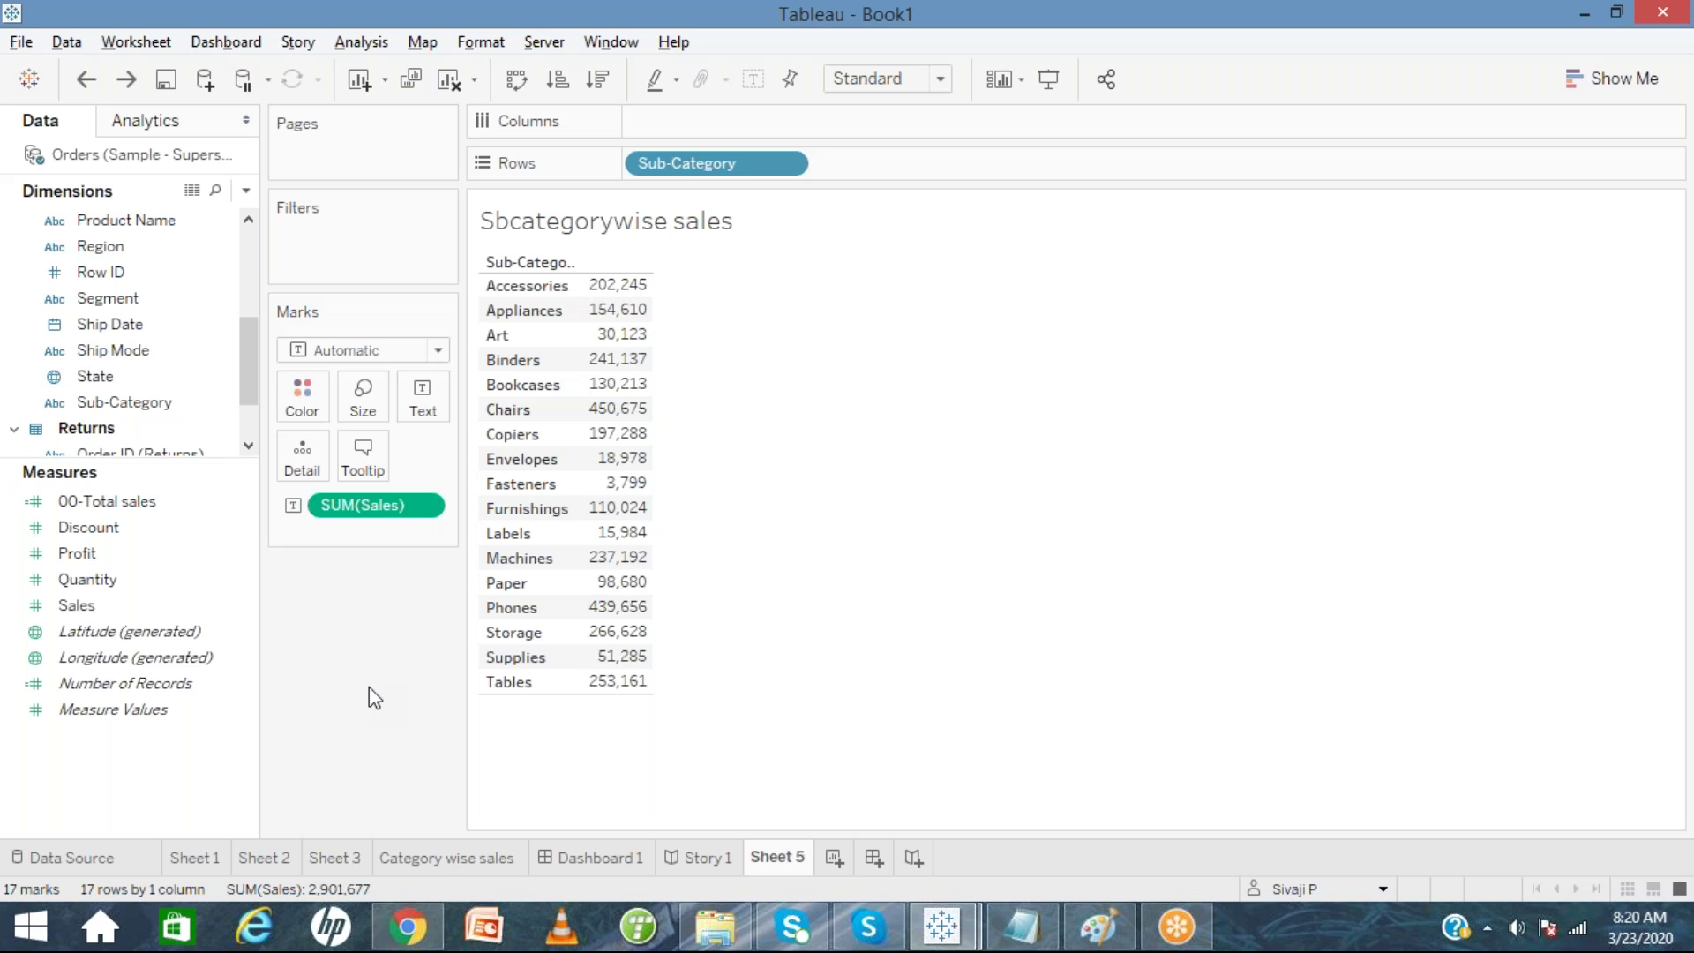
Add a column grand total to the sub-category sales table on Sheet 5.
left_click(378, 44)
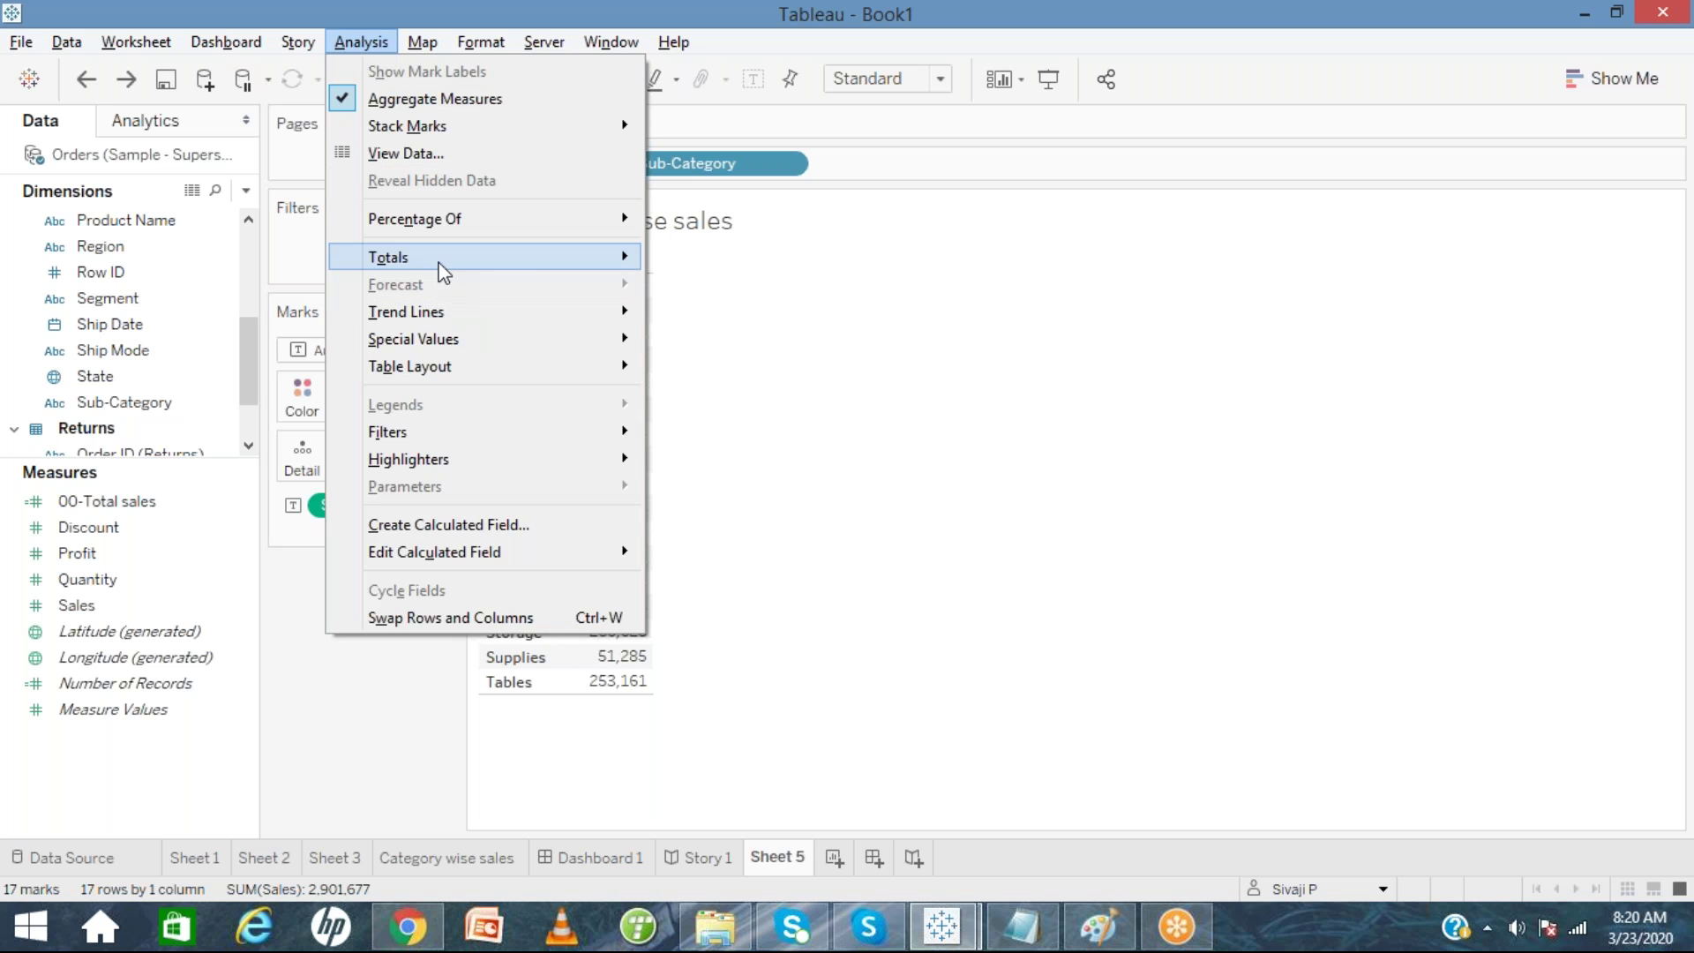
mouse_move(490, 267)
left_click(415, 727)
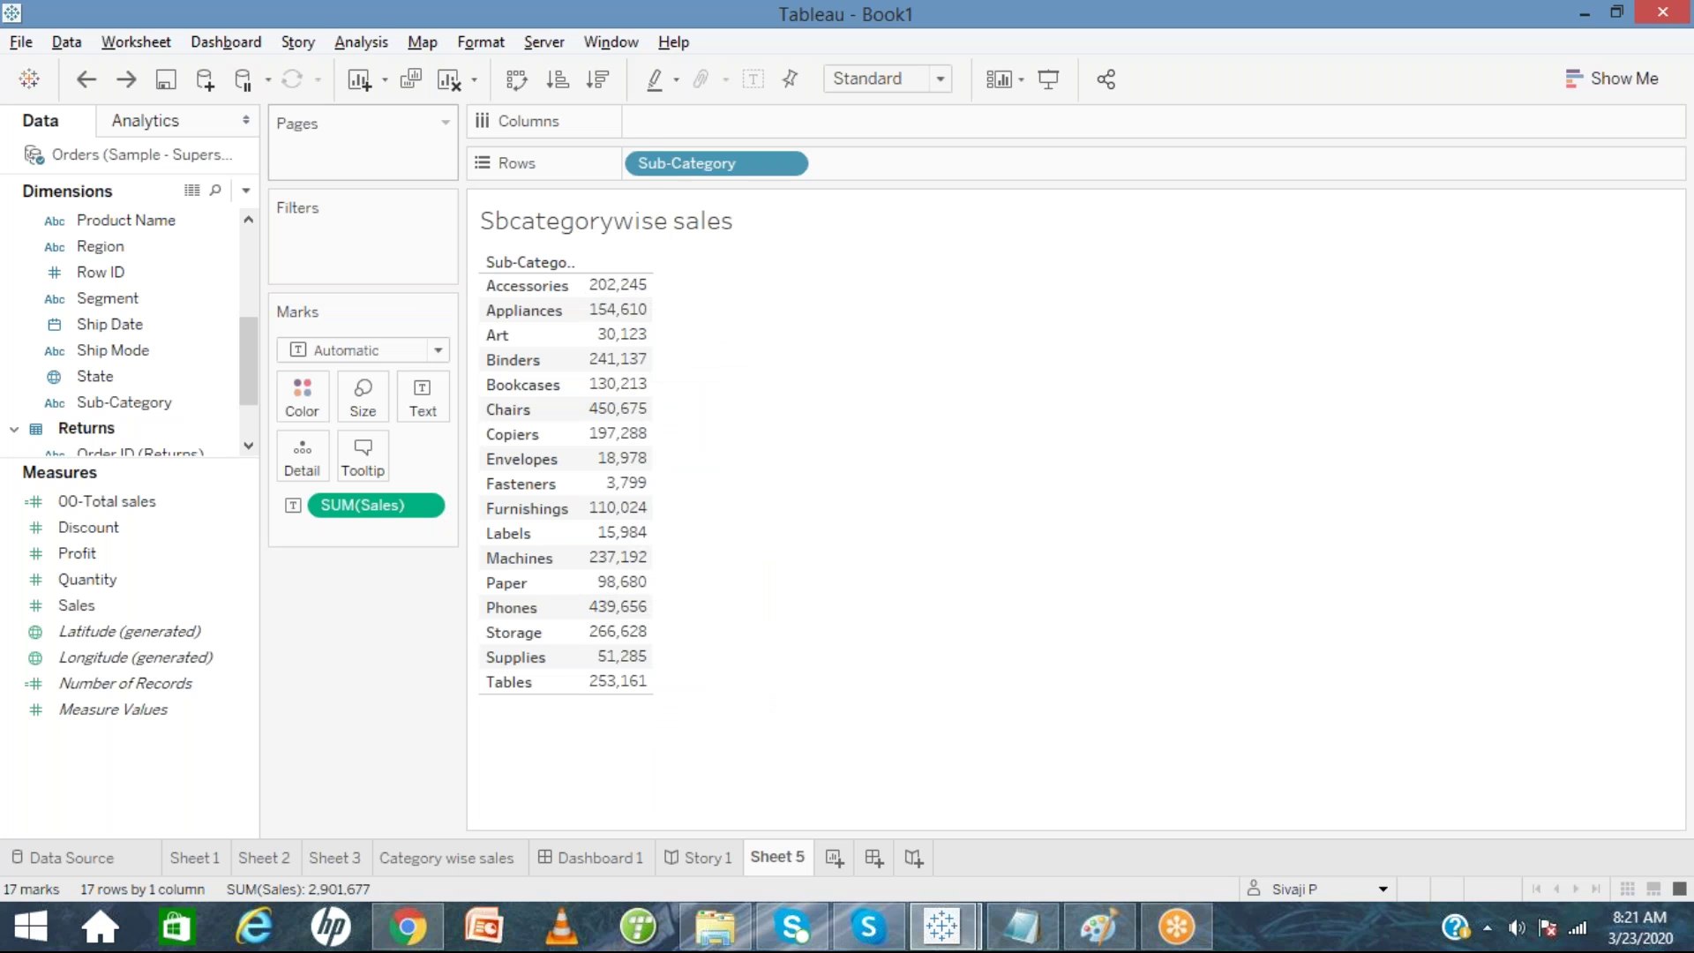
left_click(348, 46)
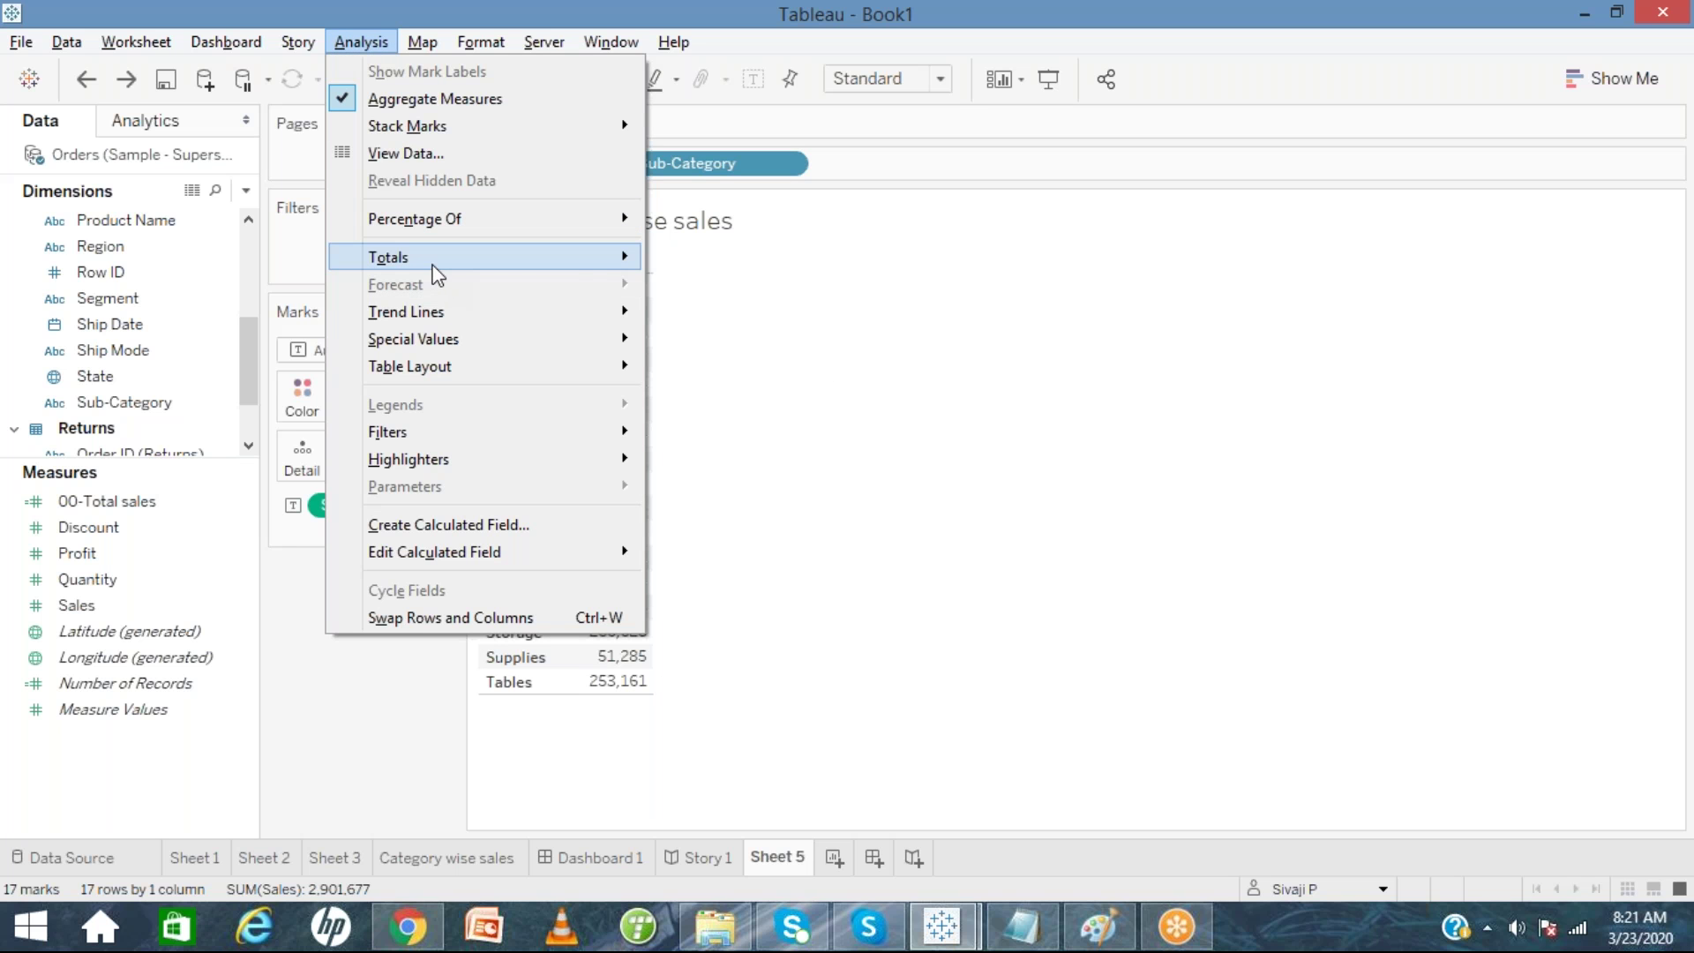
mouse_move(436, 276)
left_click(686, 287)
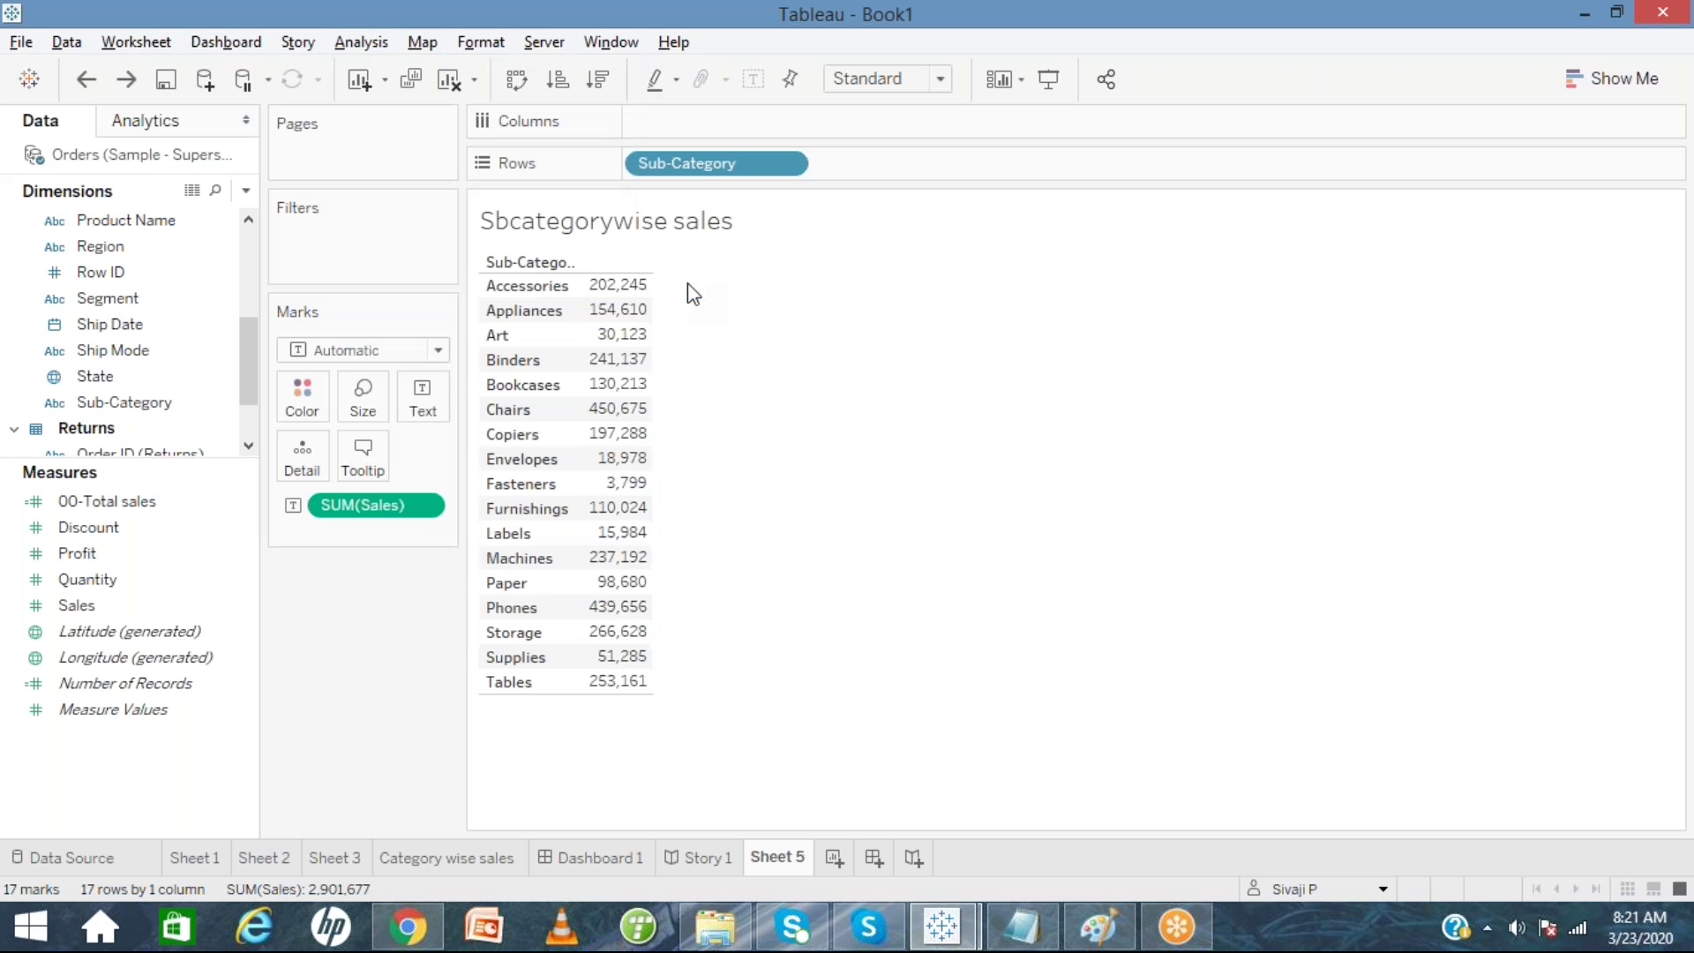
left_click_drag(481, 277, 374, 734)
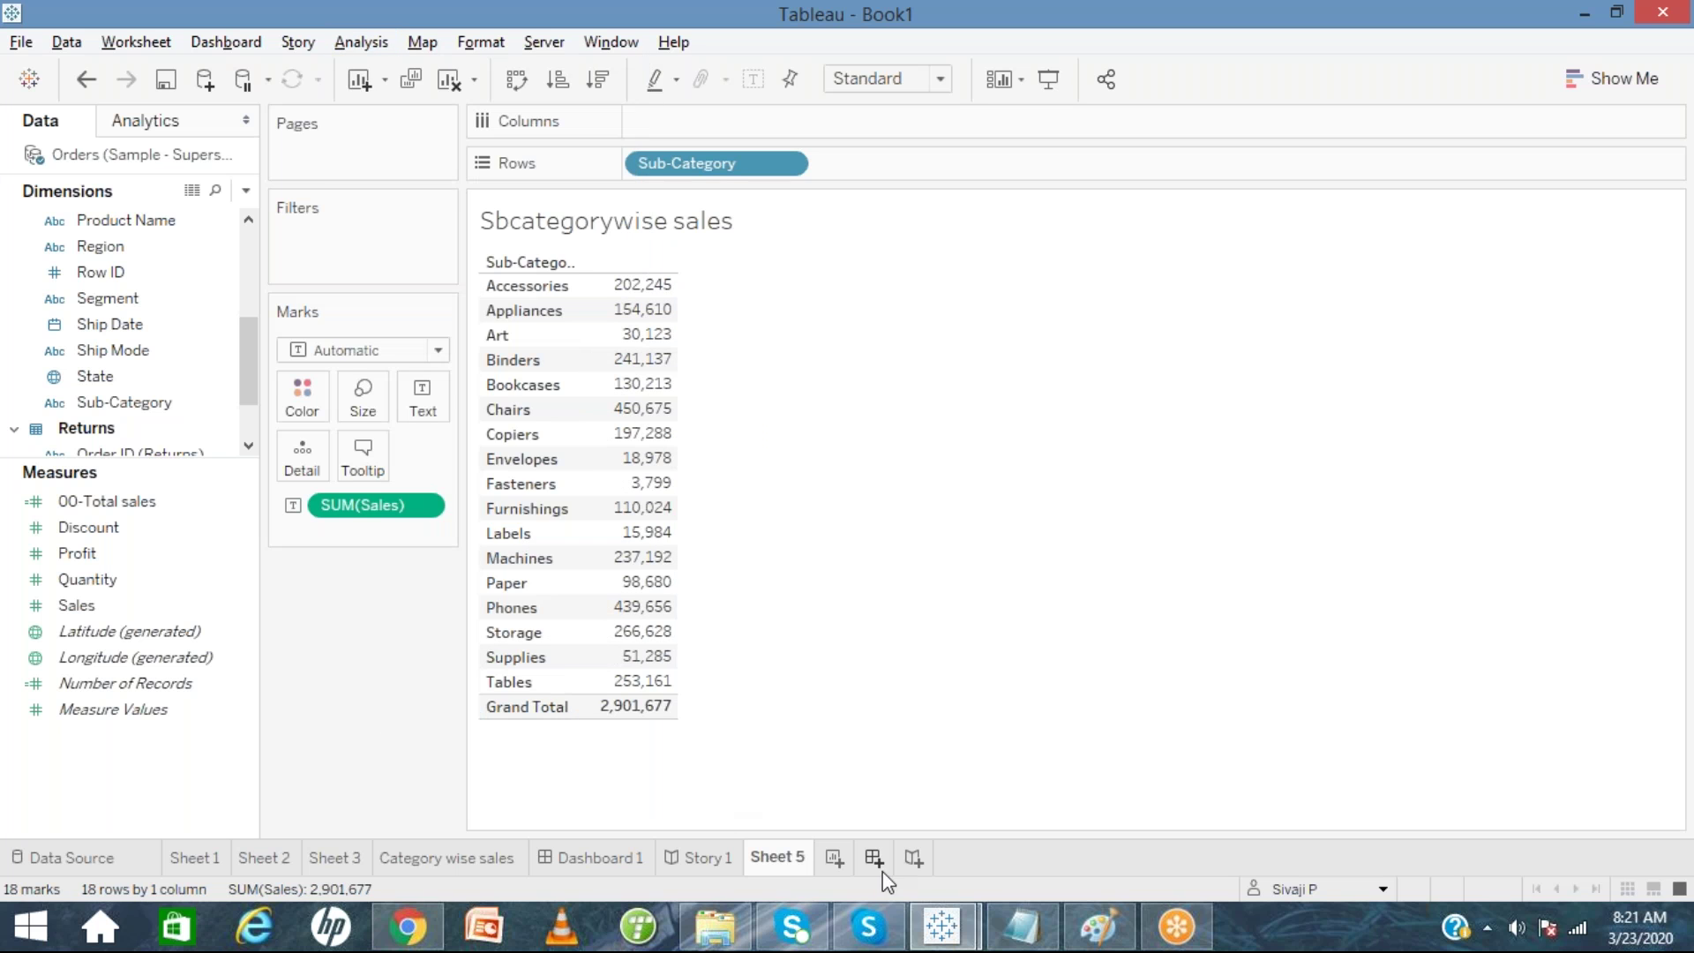
Add a new worksheet and build a continuous line chart of Sales by year of Order Date.
left_click(835, 858)
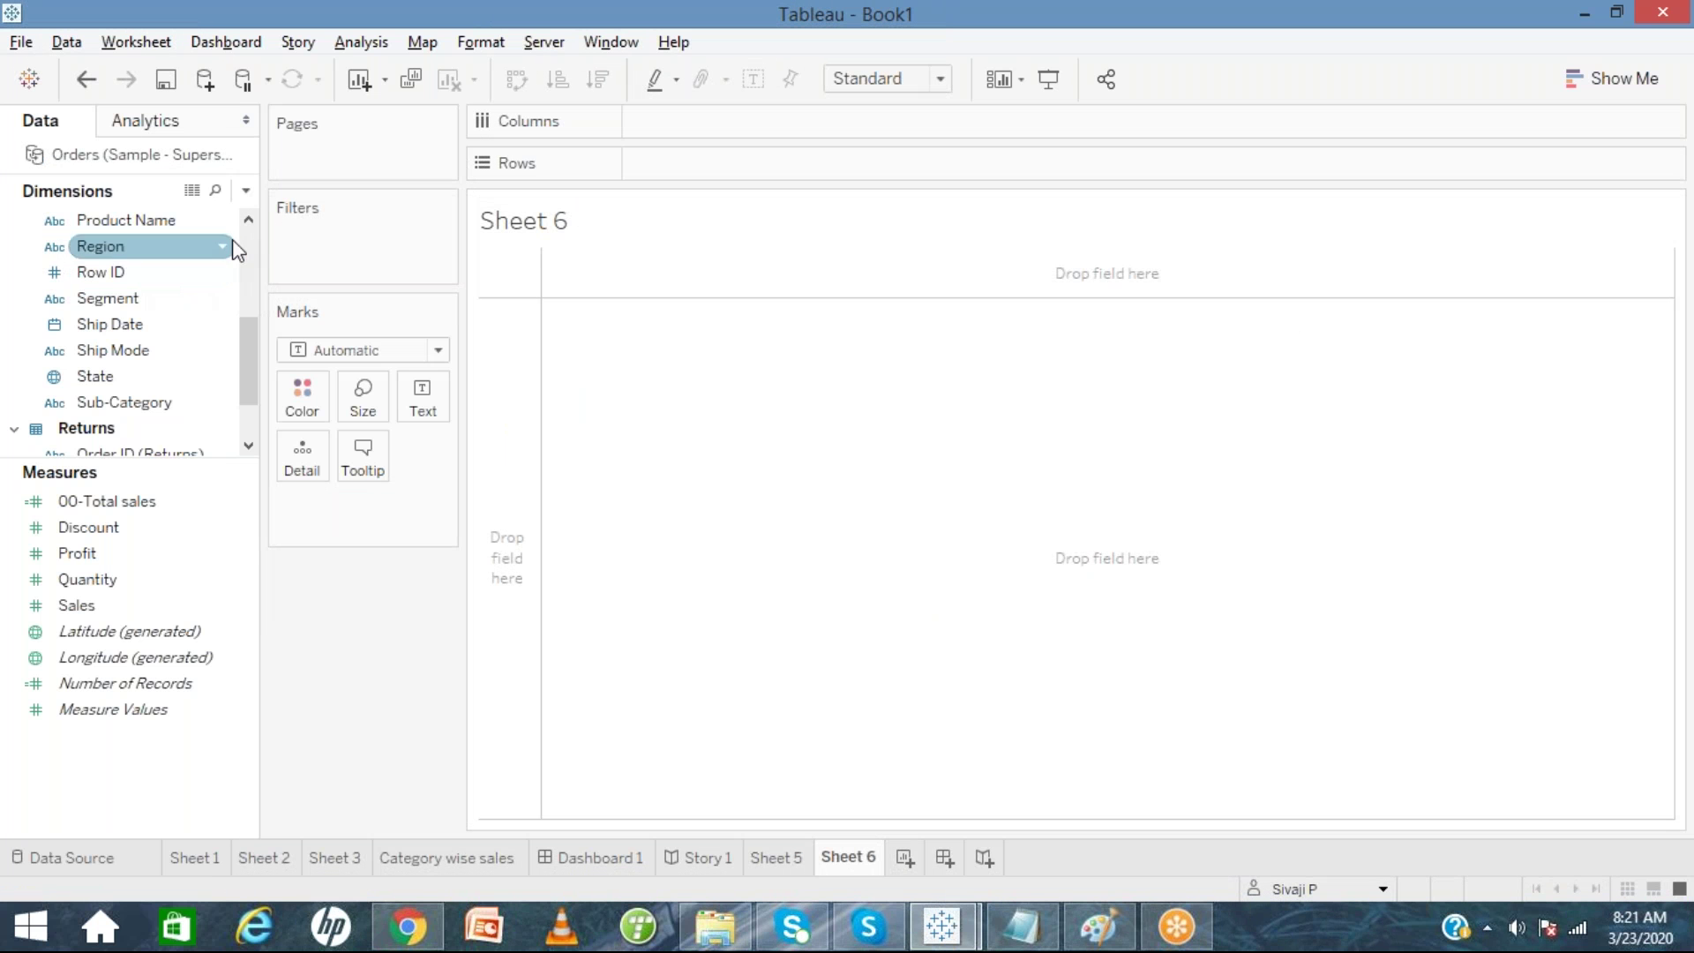
scroll(251, 259, "up", 4)
left_click(143, 350)
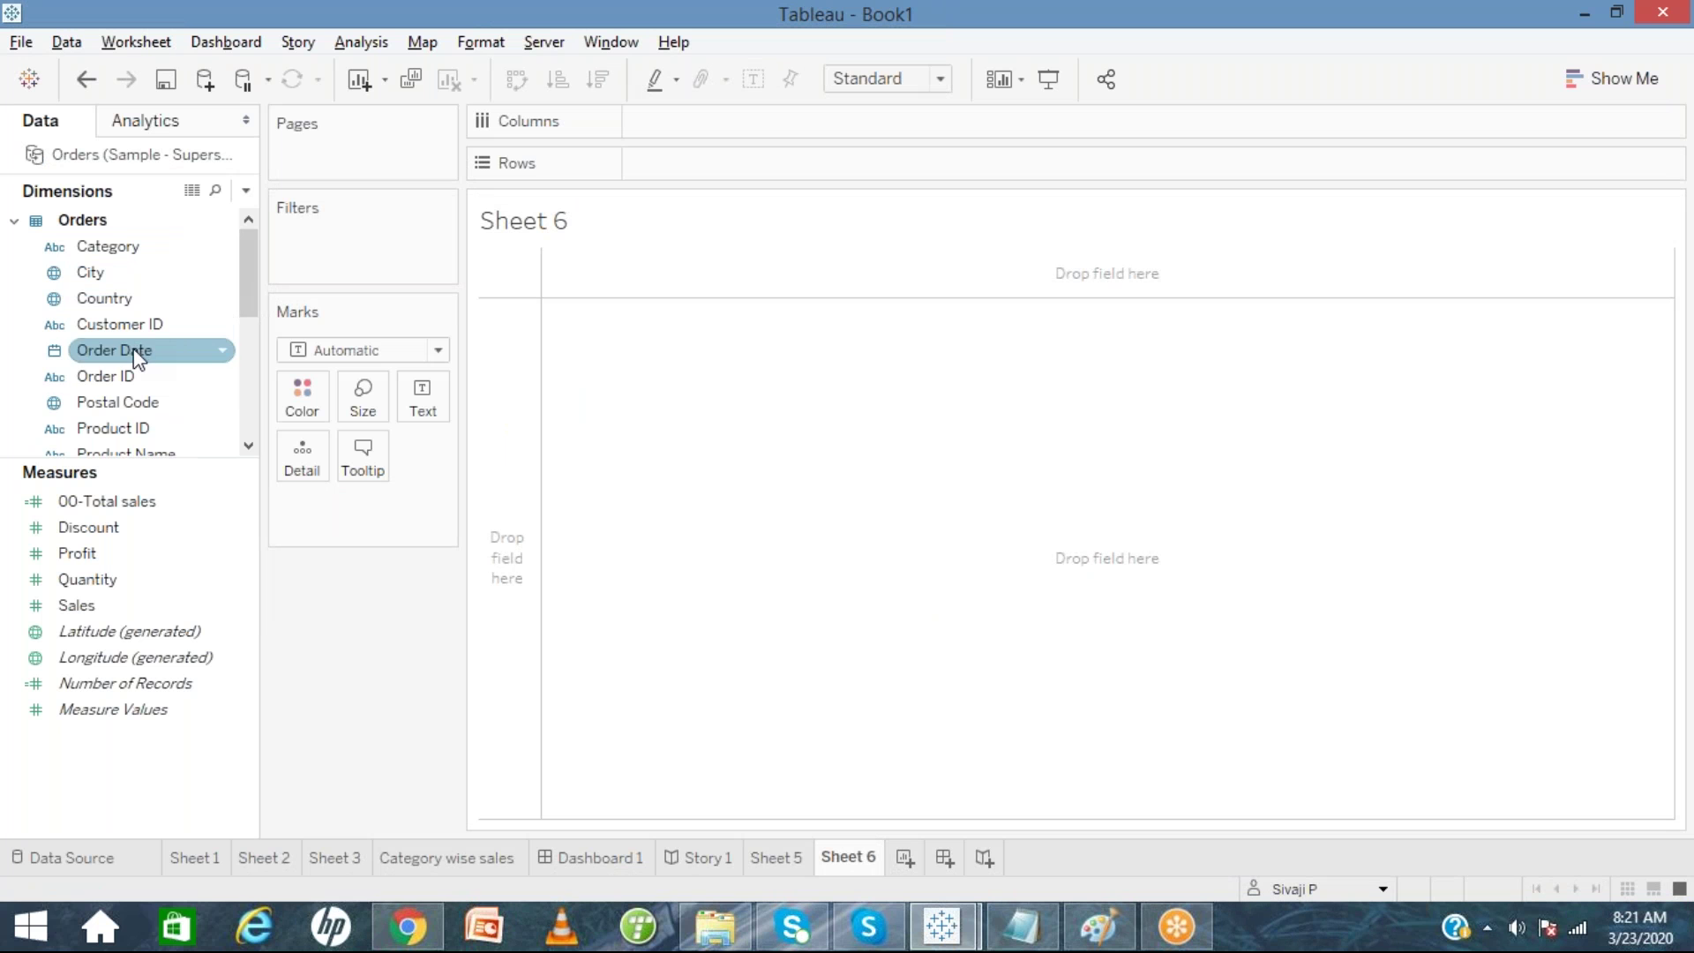
double_click(136, 351)
left_click(121, 607)
double_click(121, 606)
left_click(1613, 79)
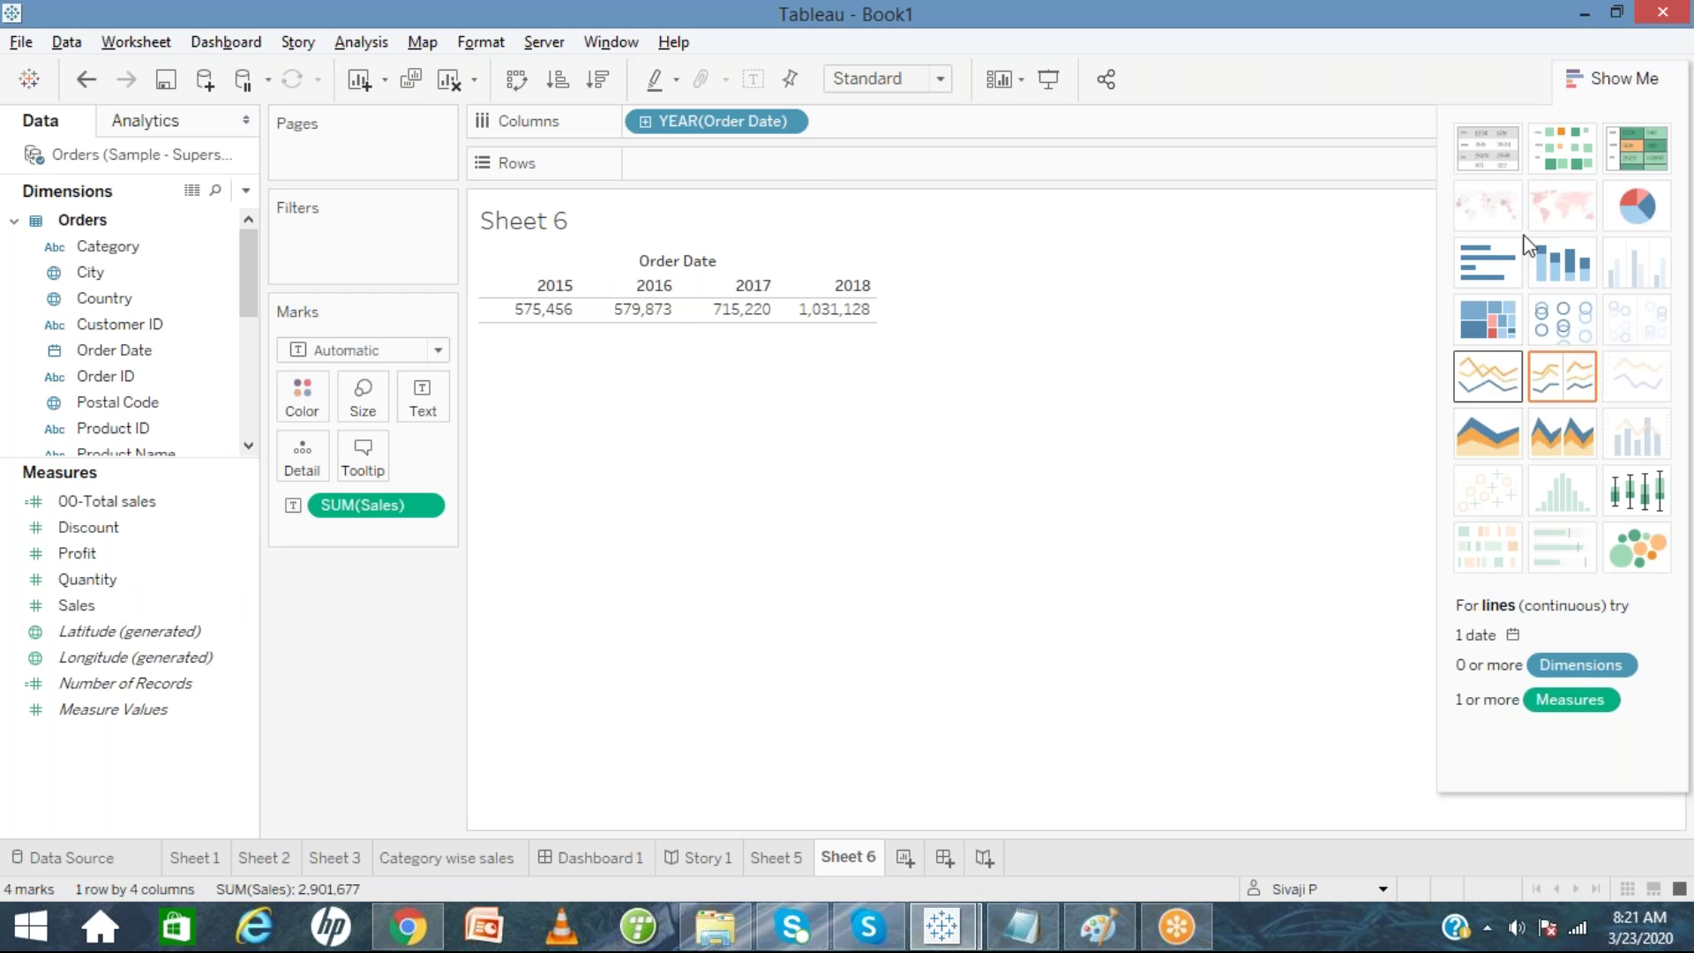
left_click(1576, 84)
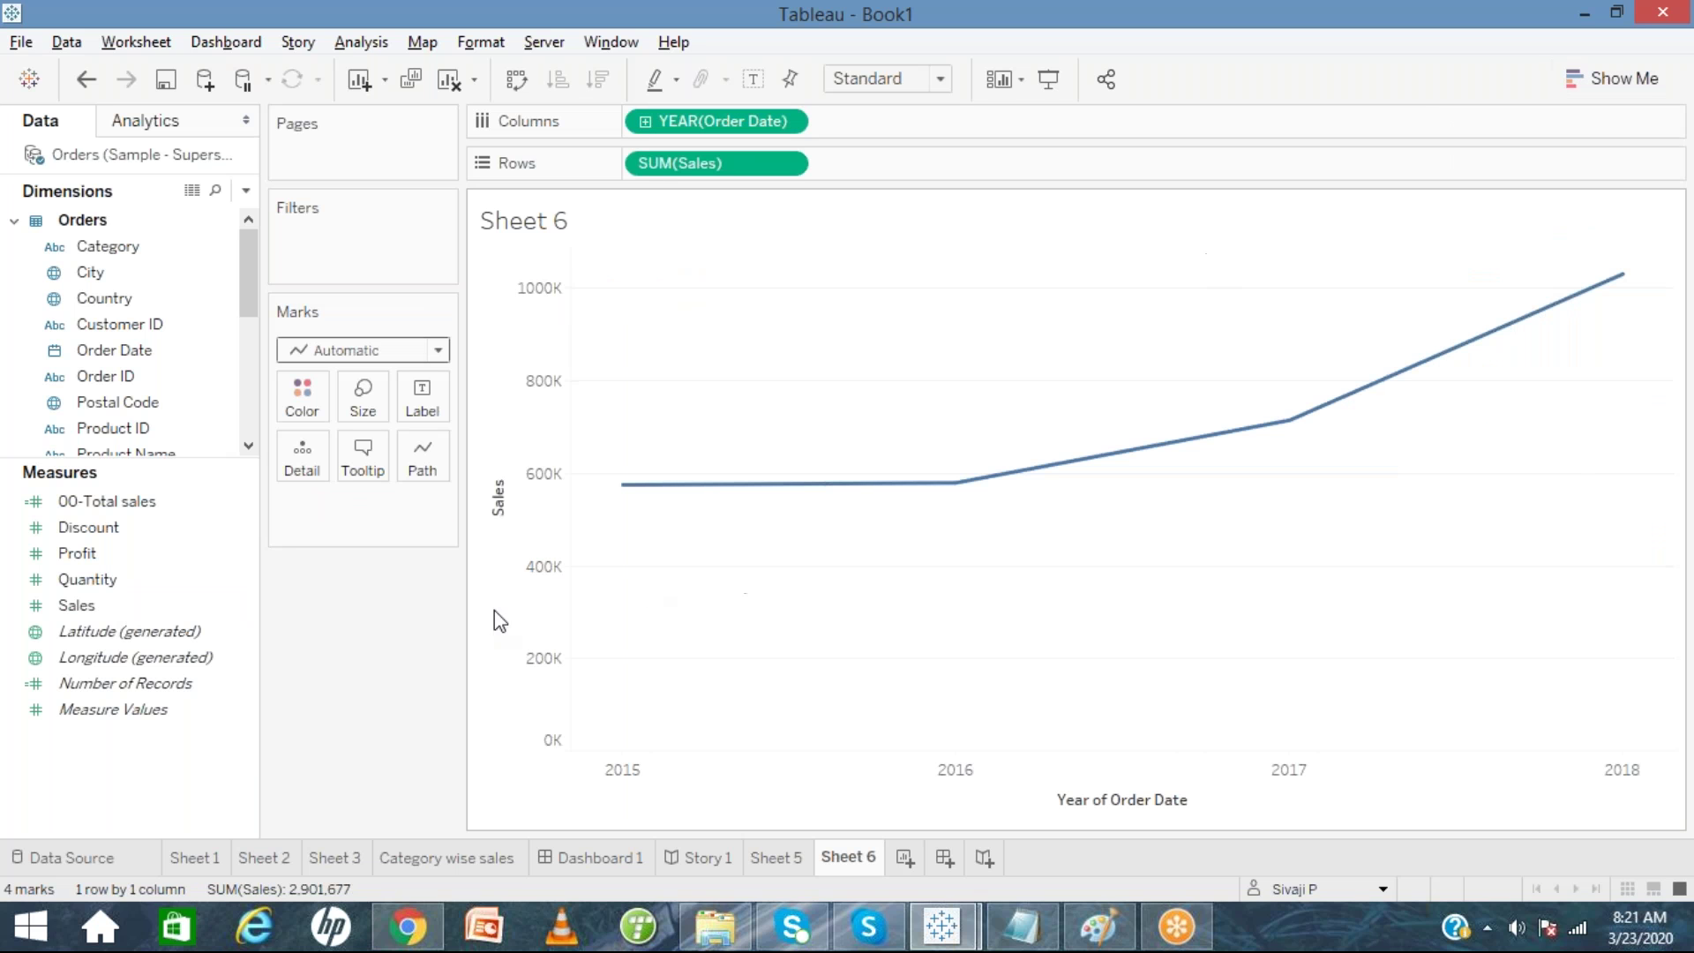
Show a trend line on the yearly sales line chart and inspect its data points.
left_click(379, 44)
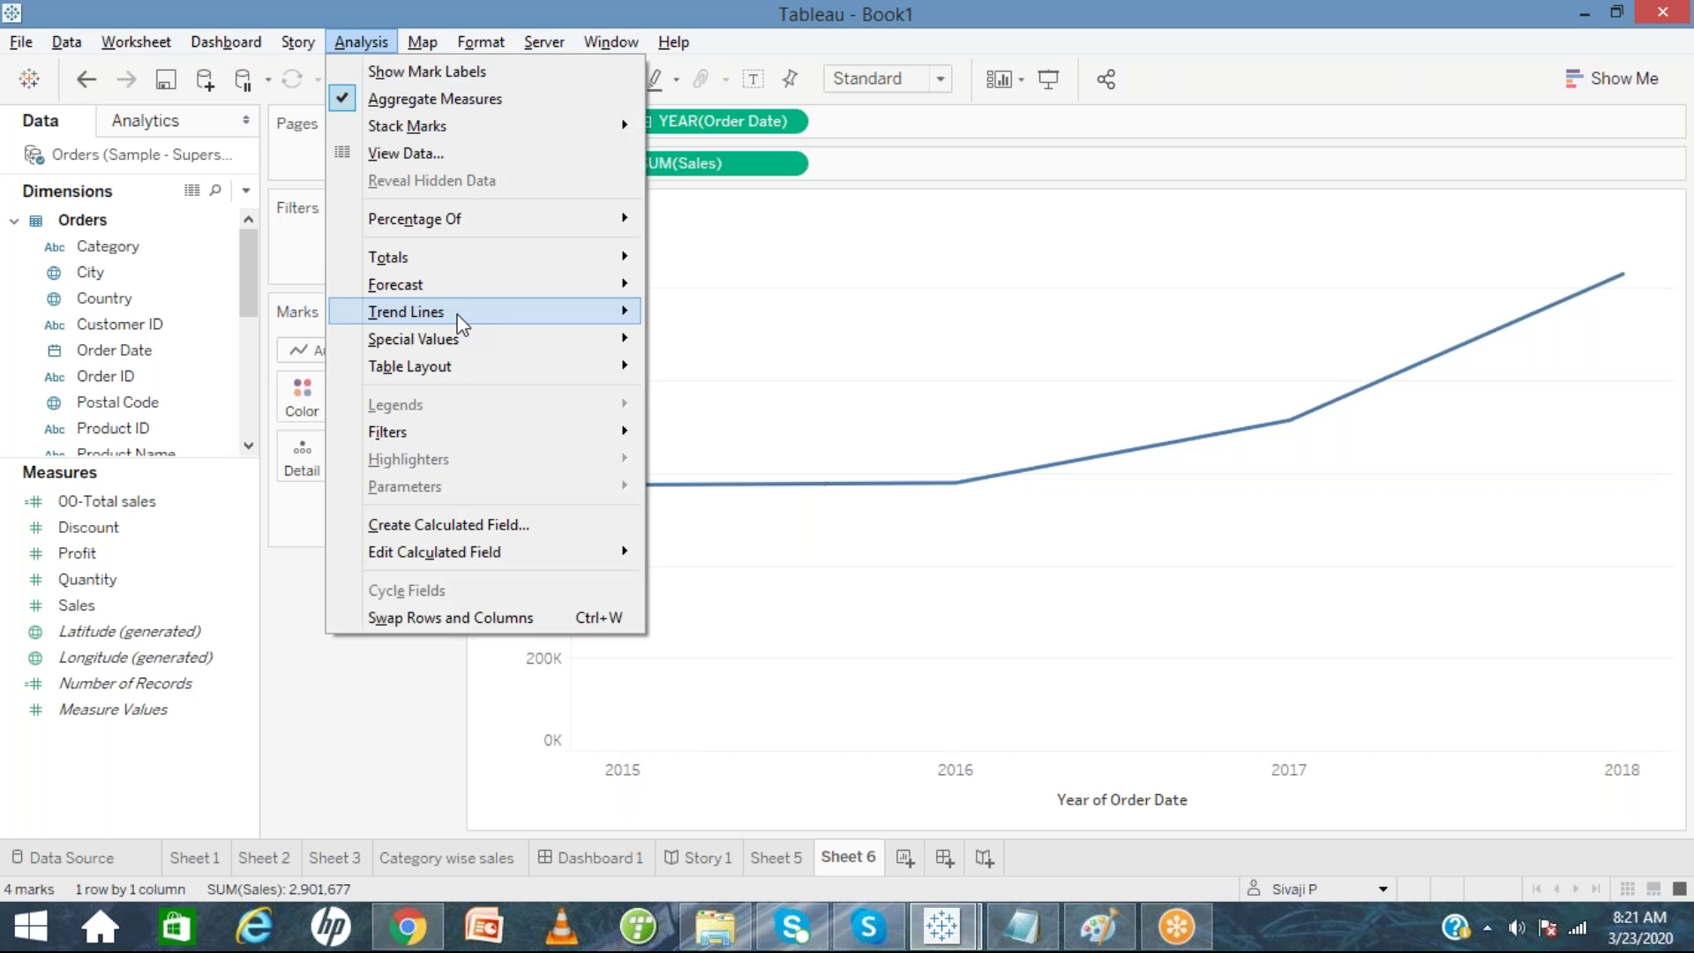
mouse_move(494, 312)
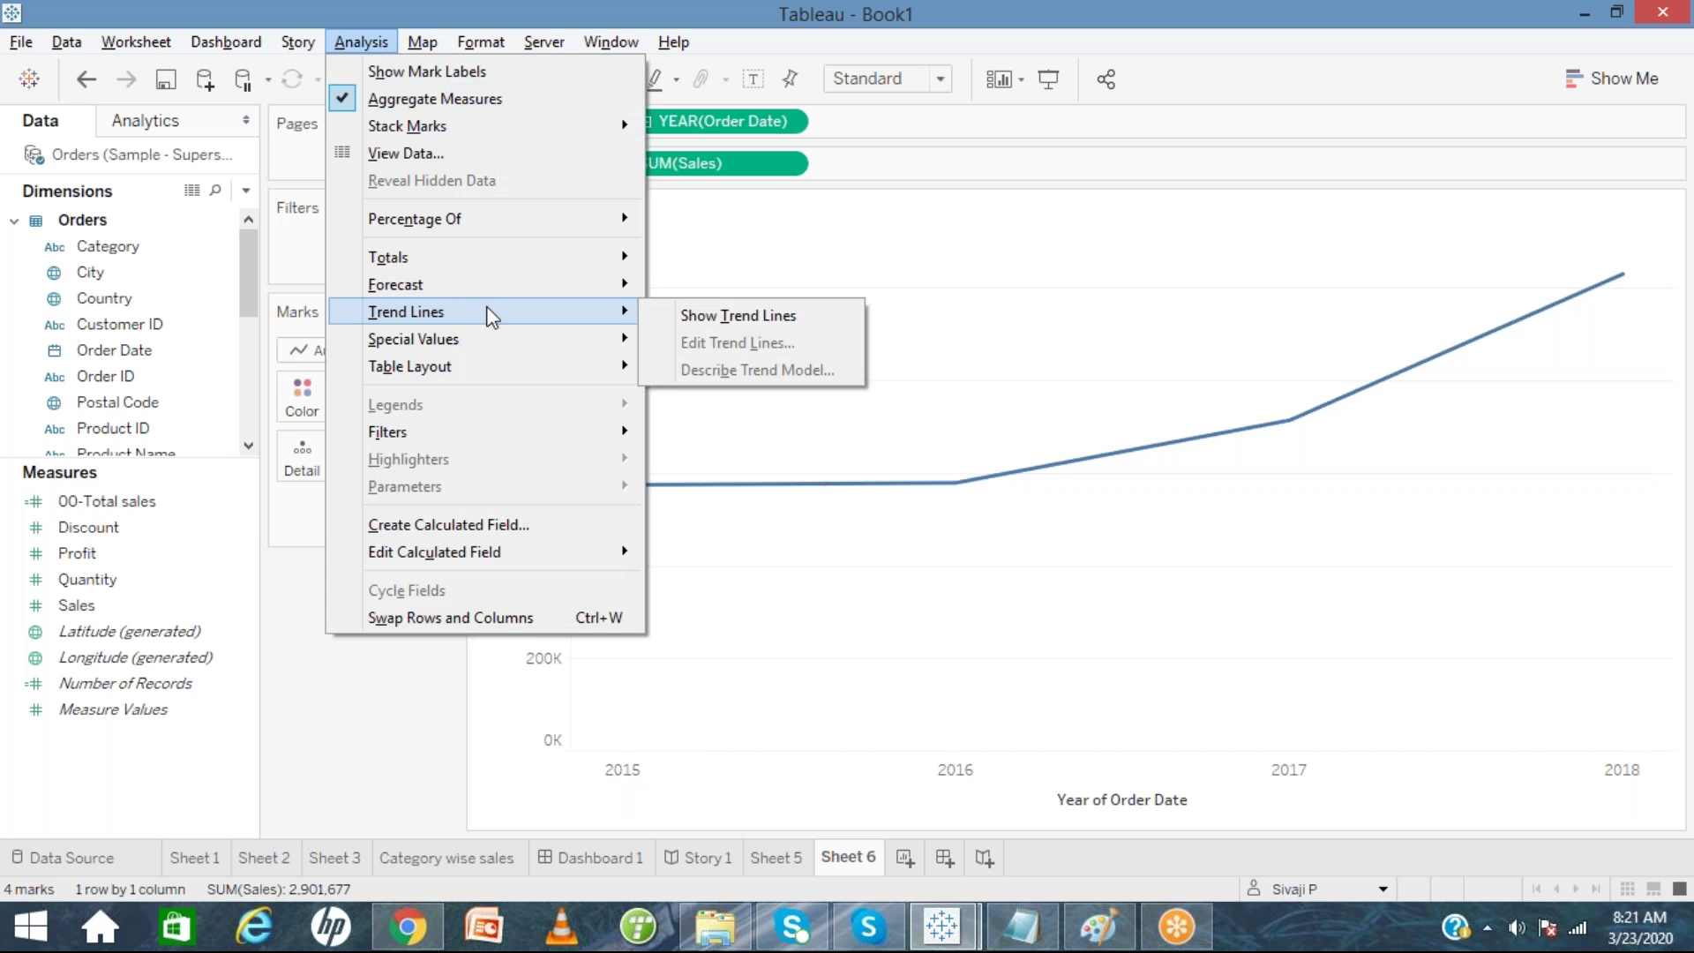
left_click(682, 316)
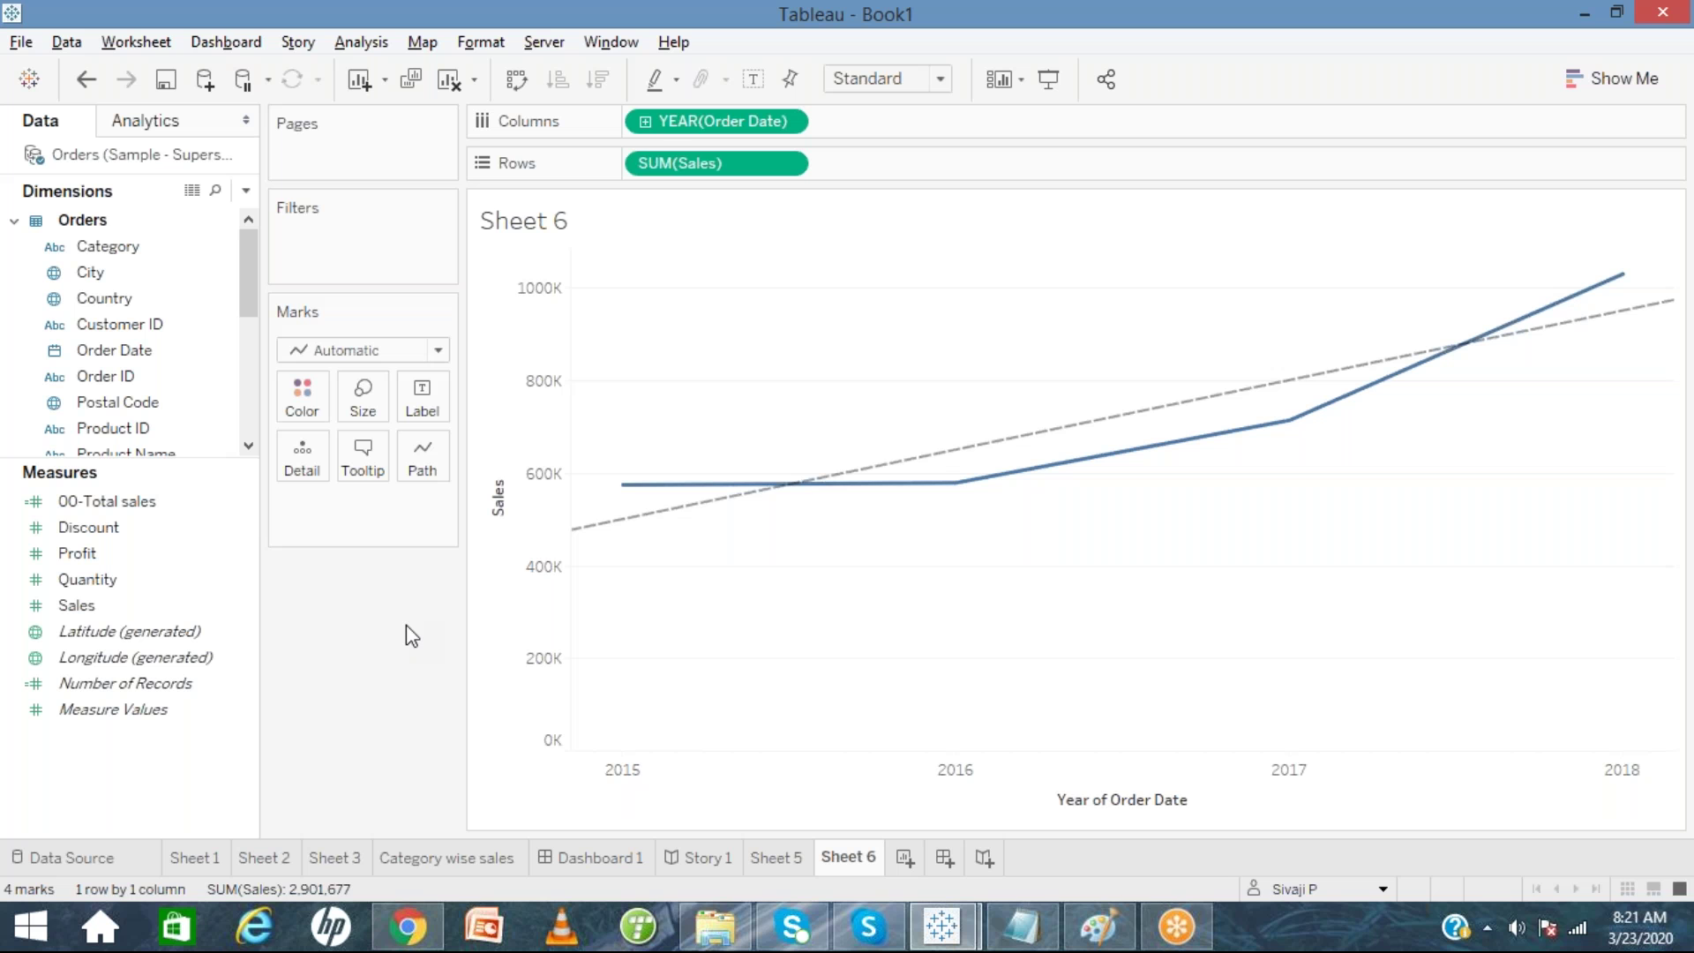
mouse_move(706, 492)
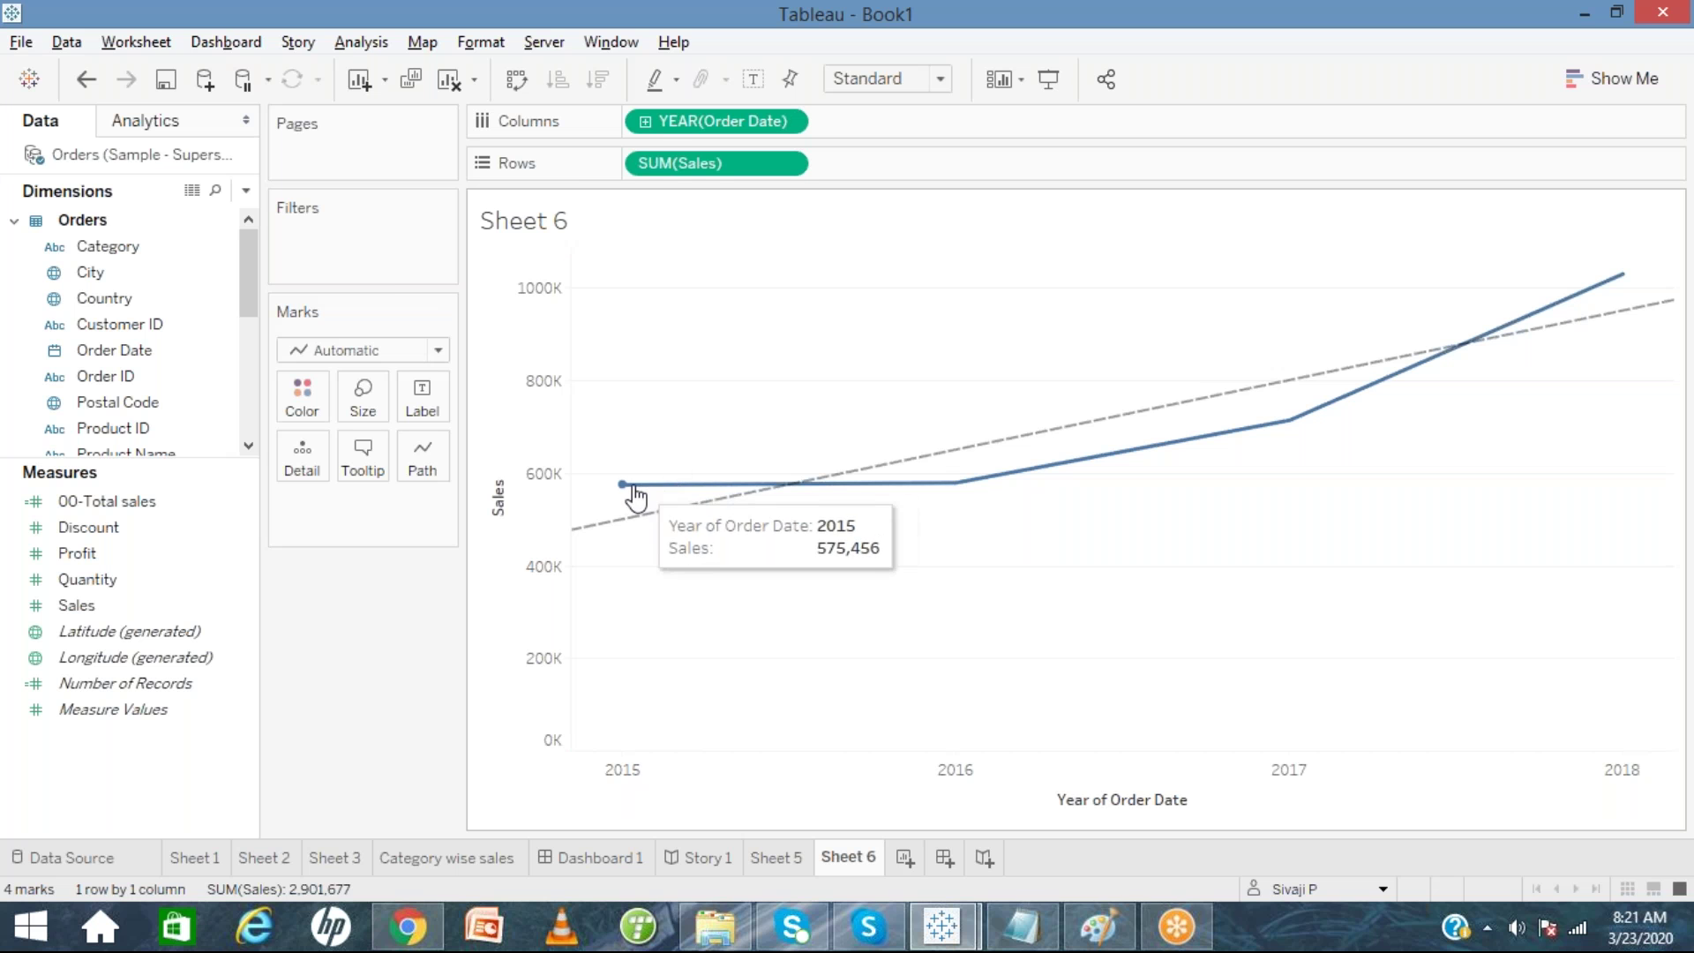
mouse_move(901, 503)
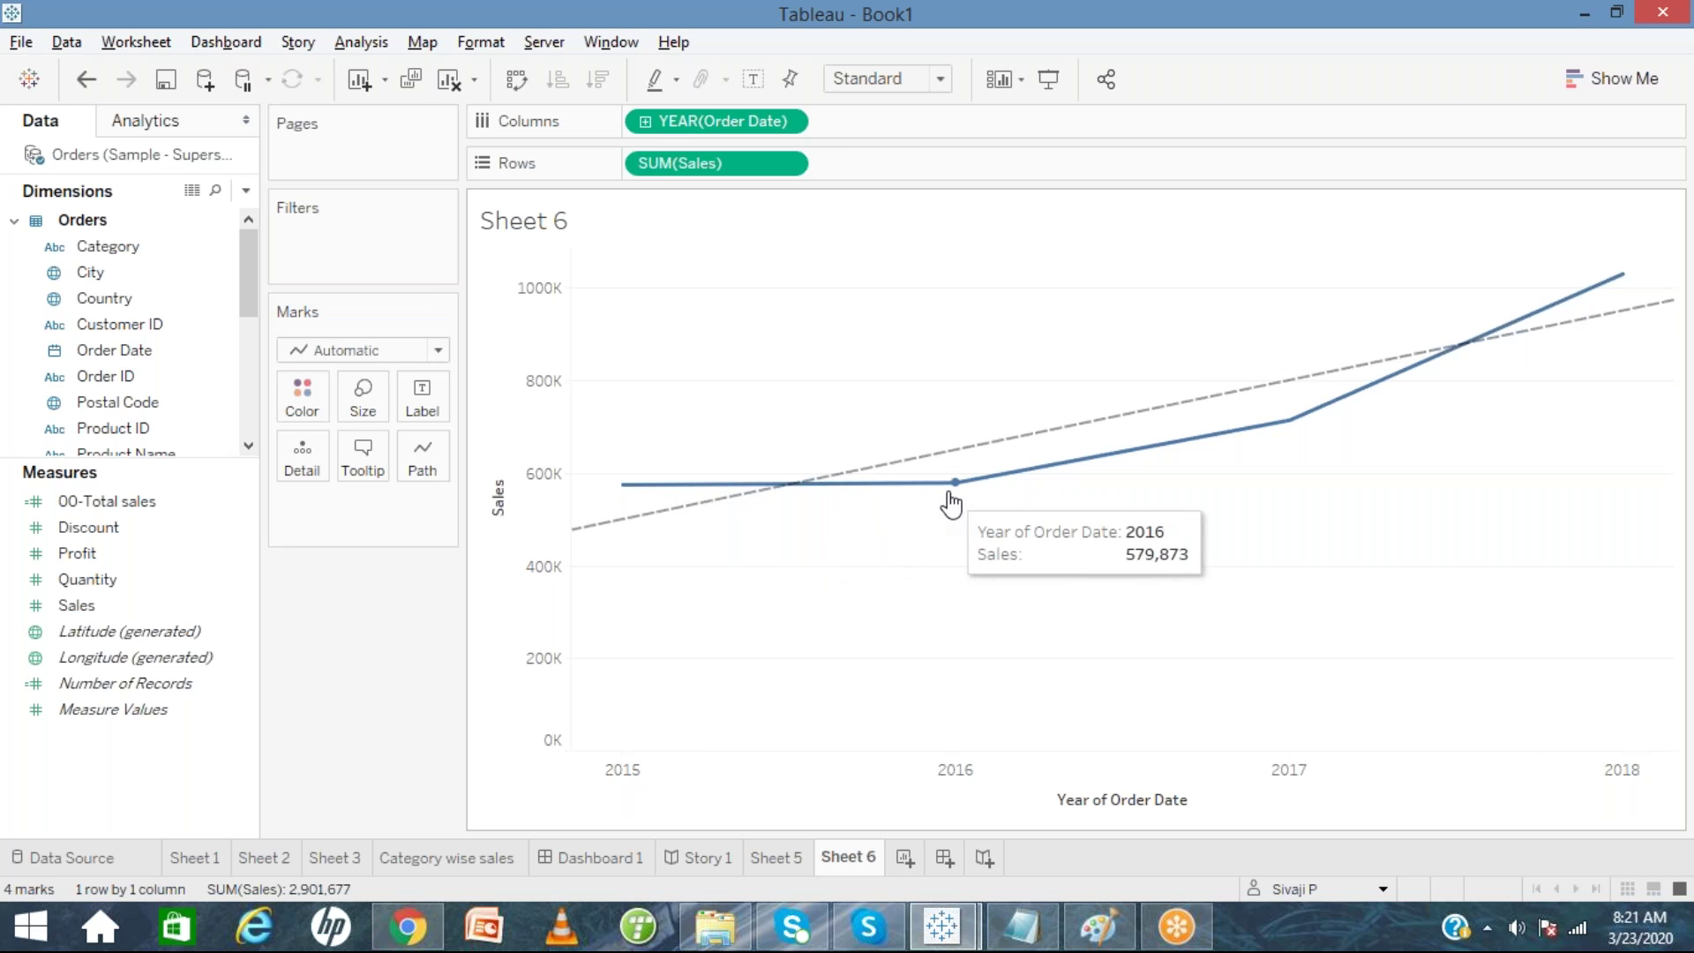
mouse_move(651, 533)
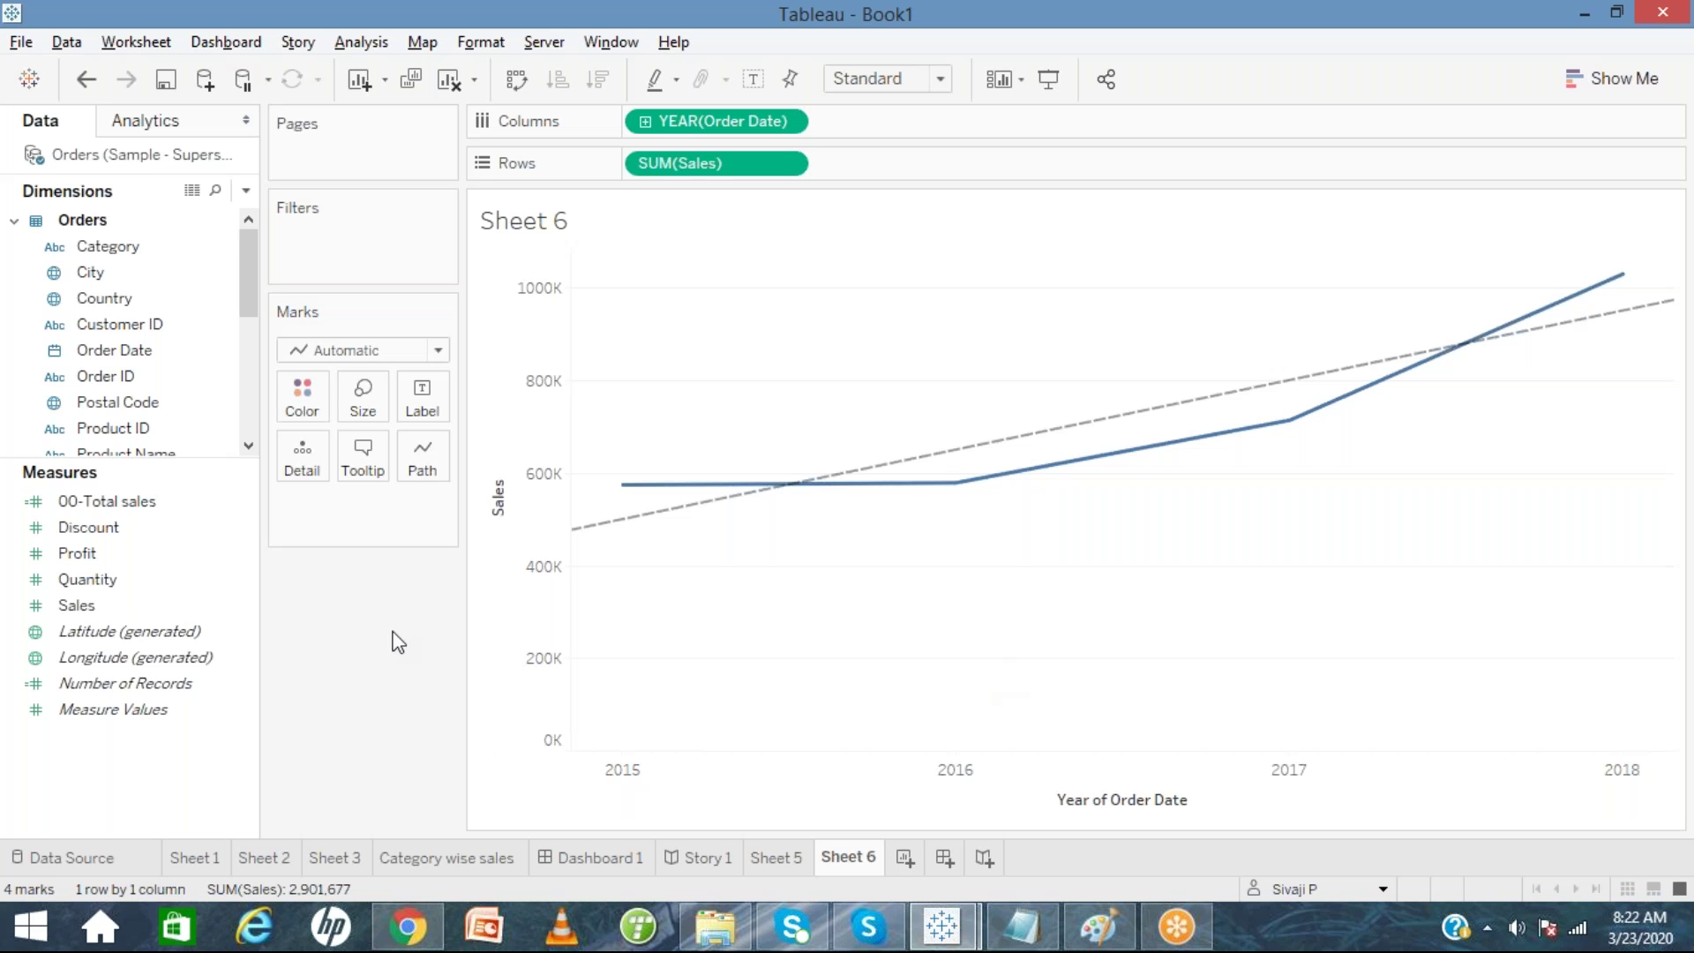
left_click(361, 41)
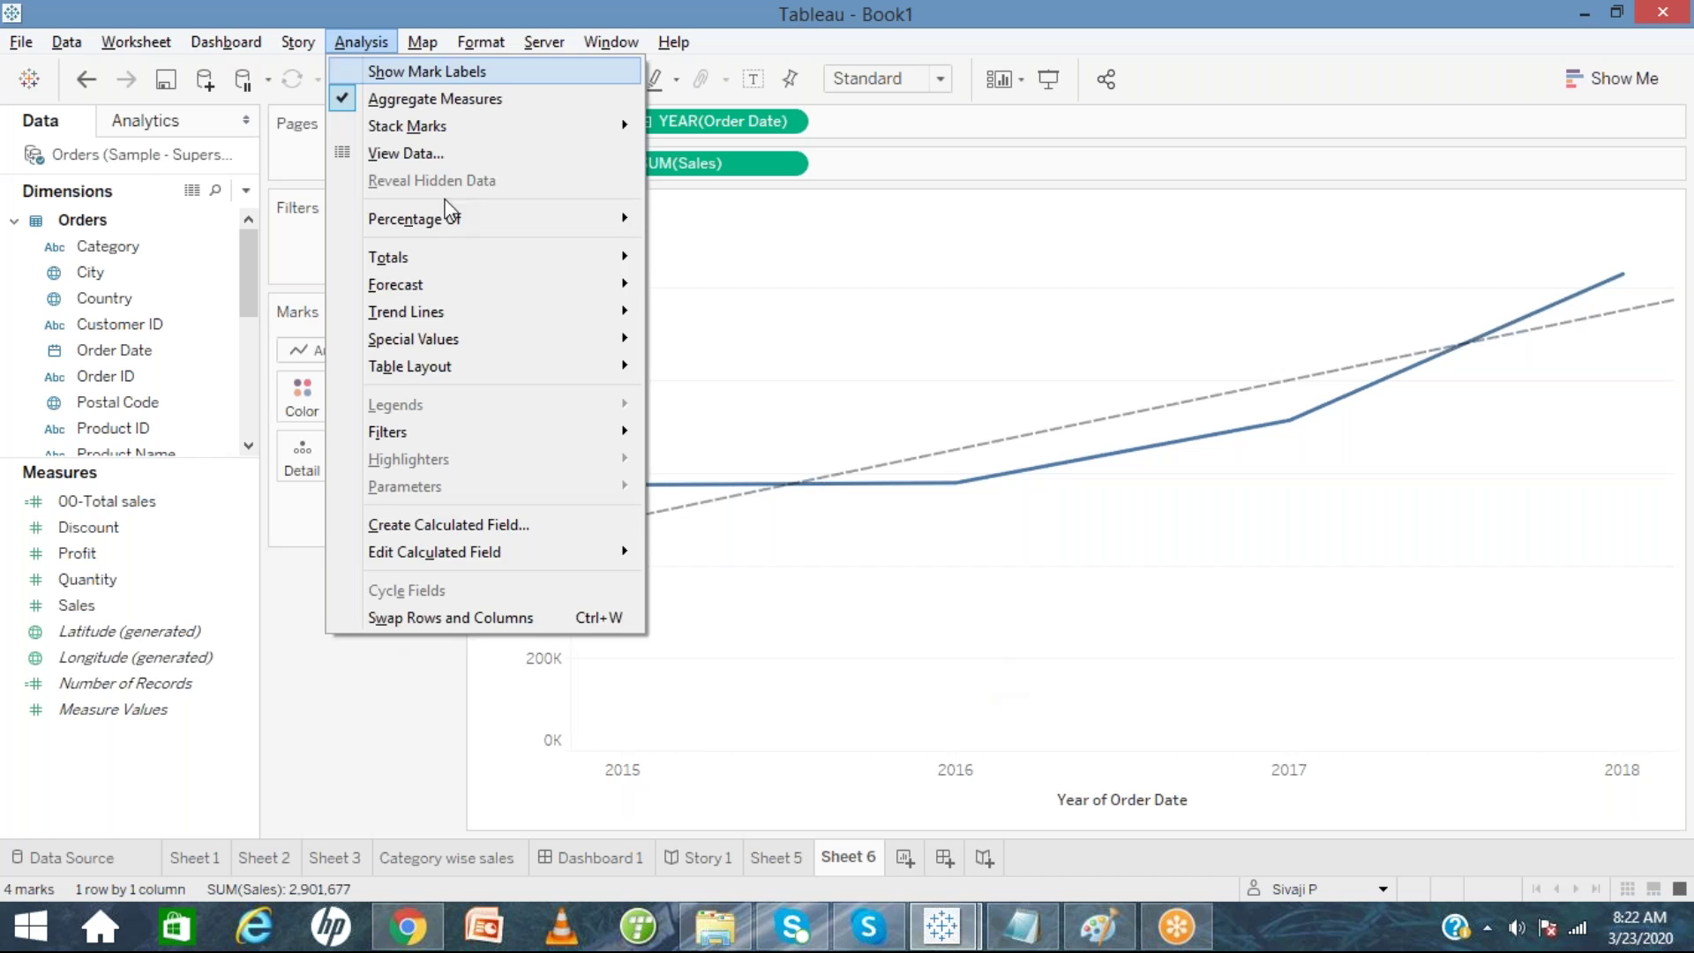
left_click(398, 779)
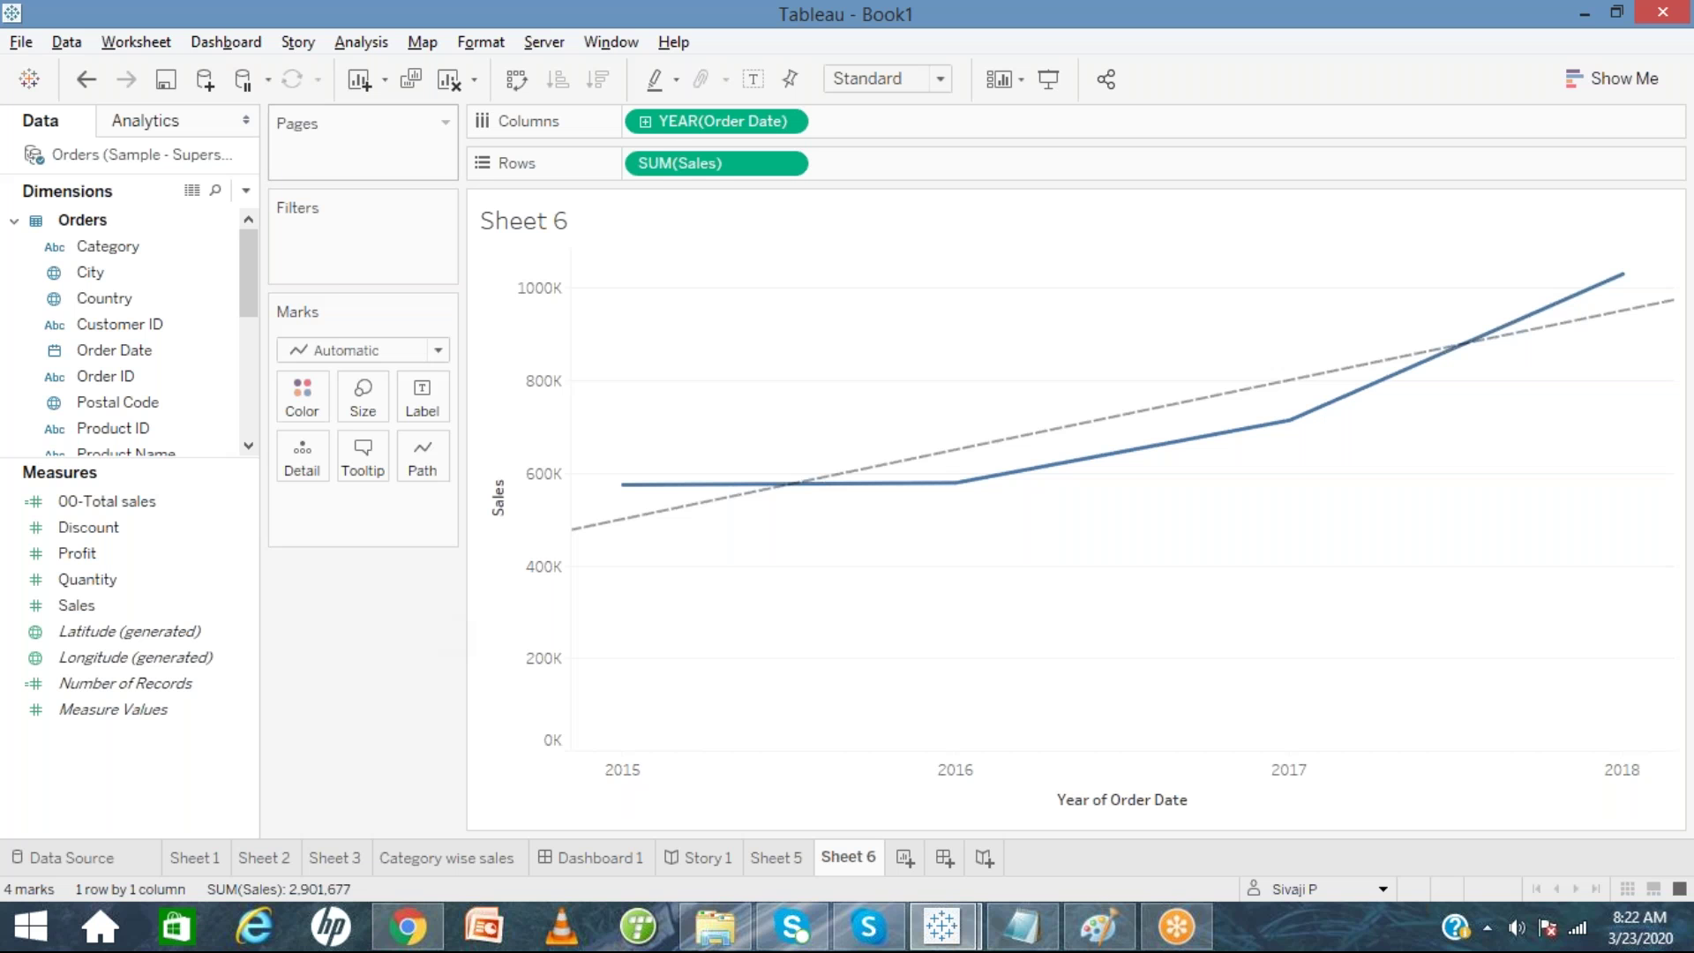
Show a forecast on the yearly sales line chart on Sheet 6.
left_click(360, 42)
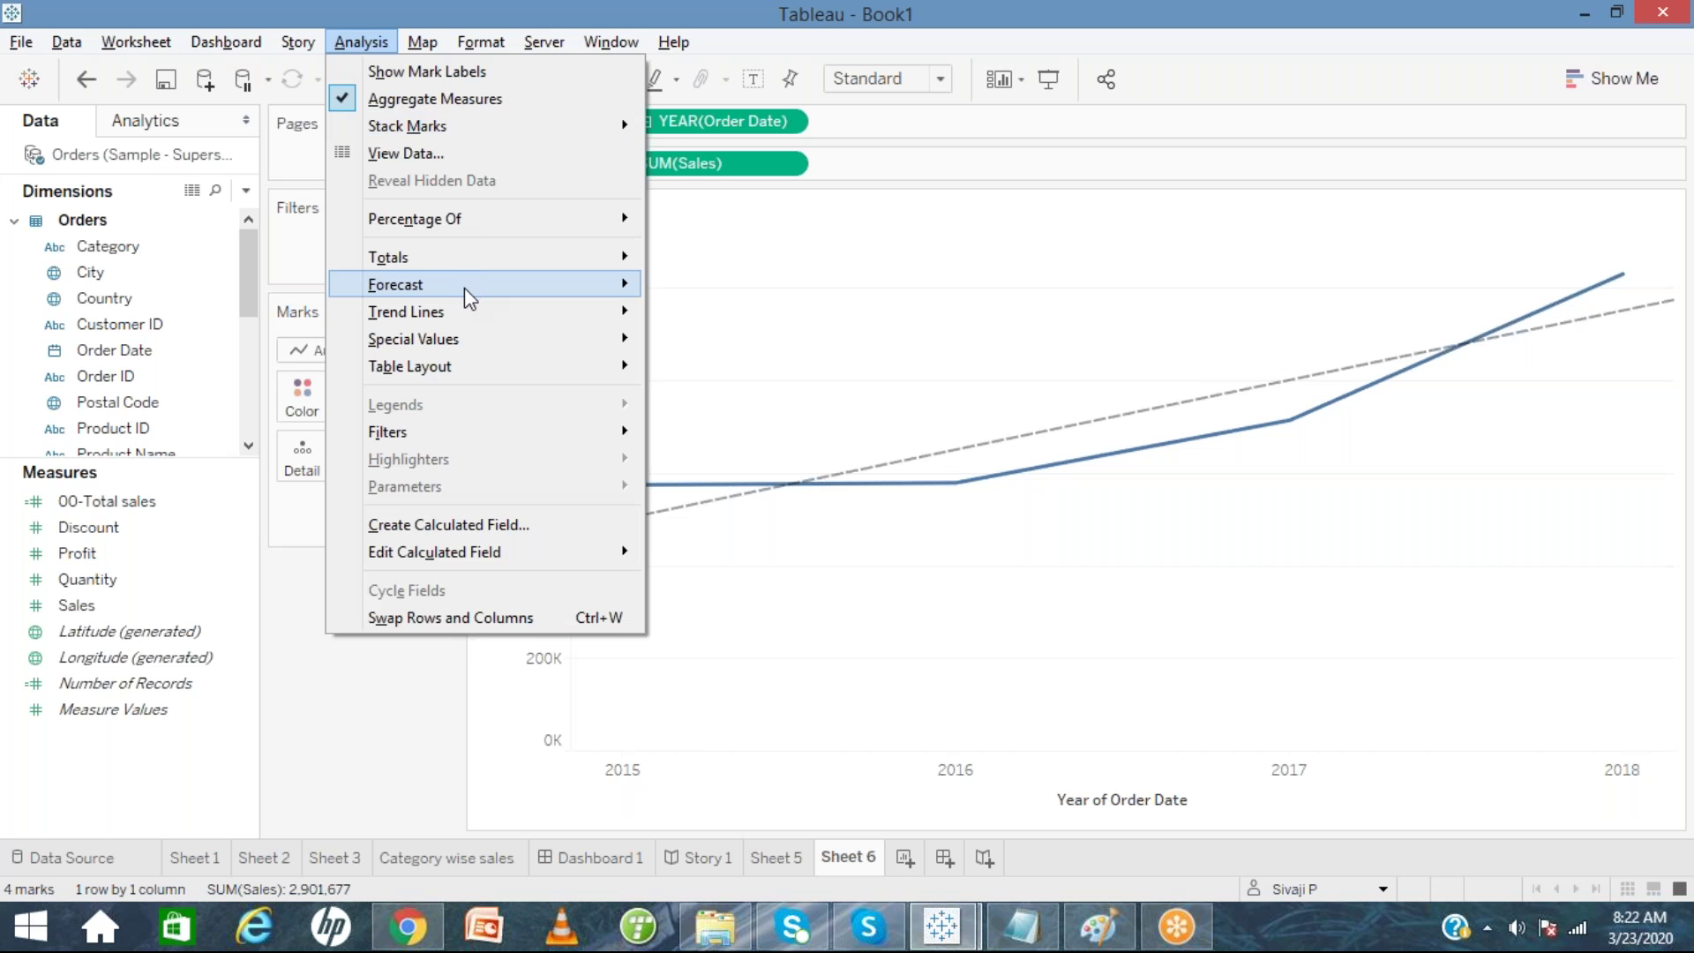
mouse_move(464, 286)
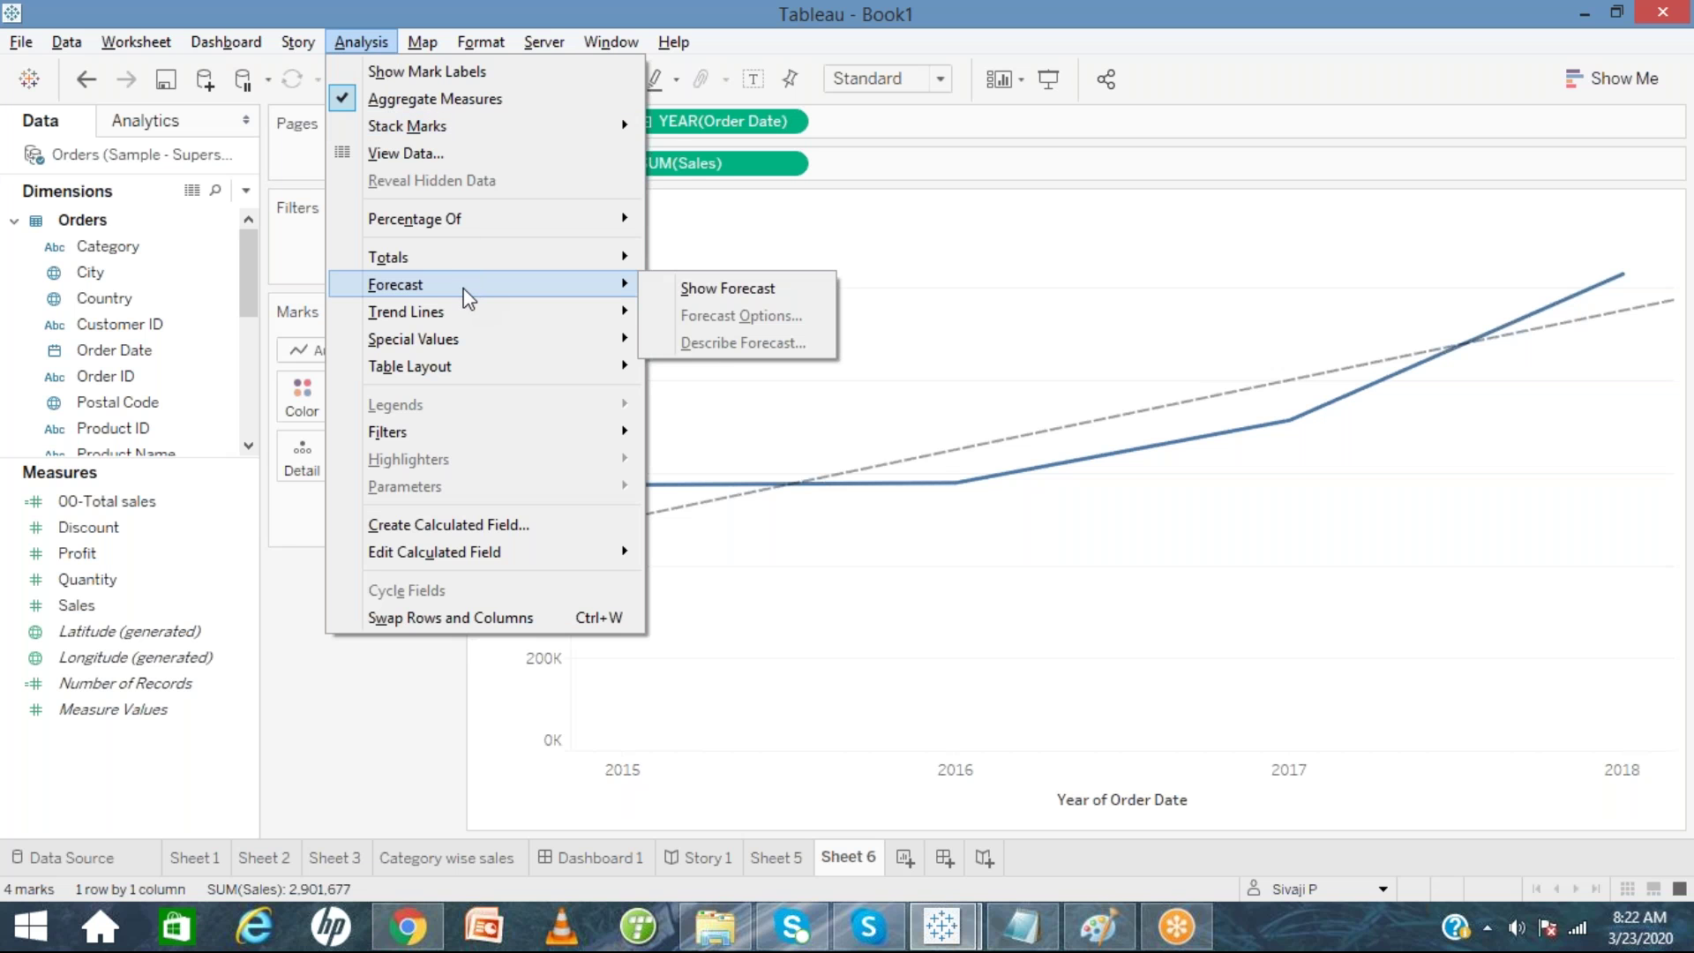
left_click(694, 289)
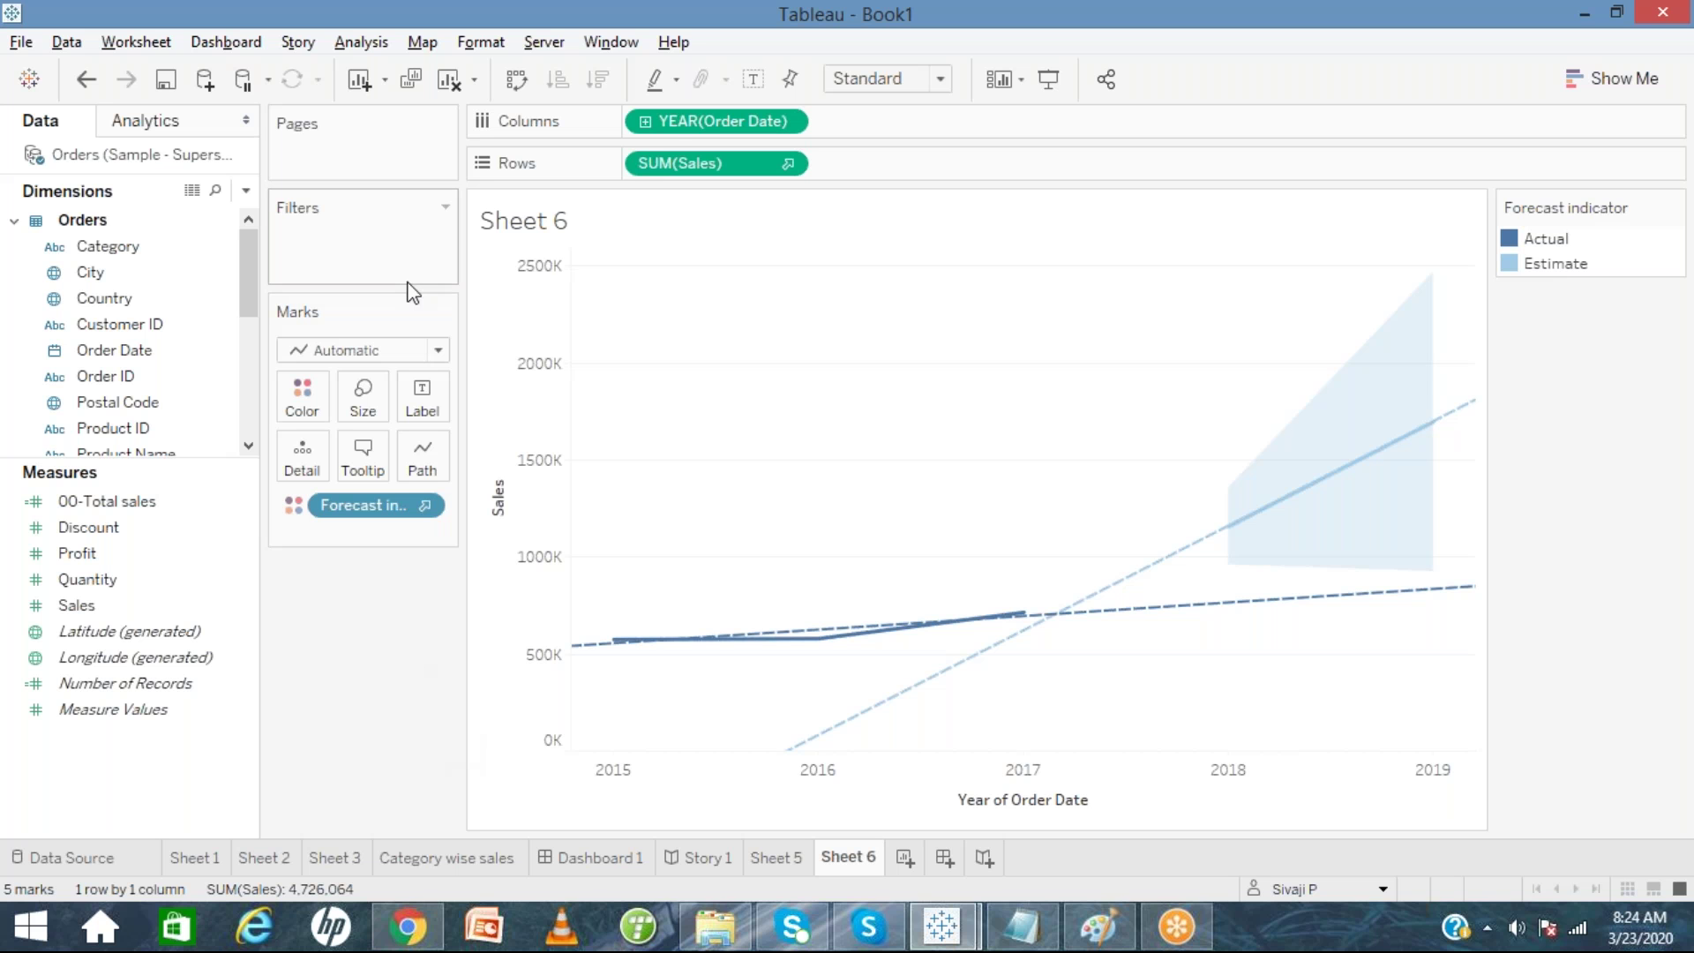
In the forecast options, set the forecast length of the yearly sales chart to exactly 4 years.
left_click(361, 42)
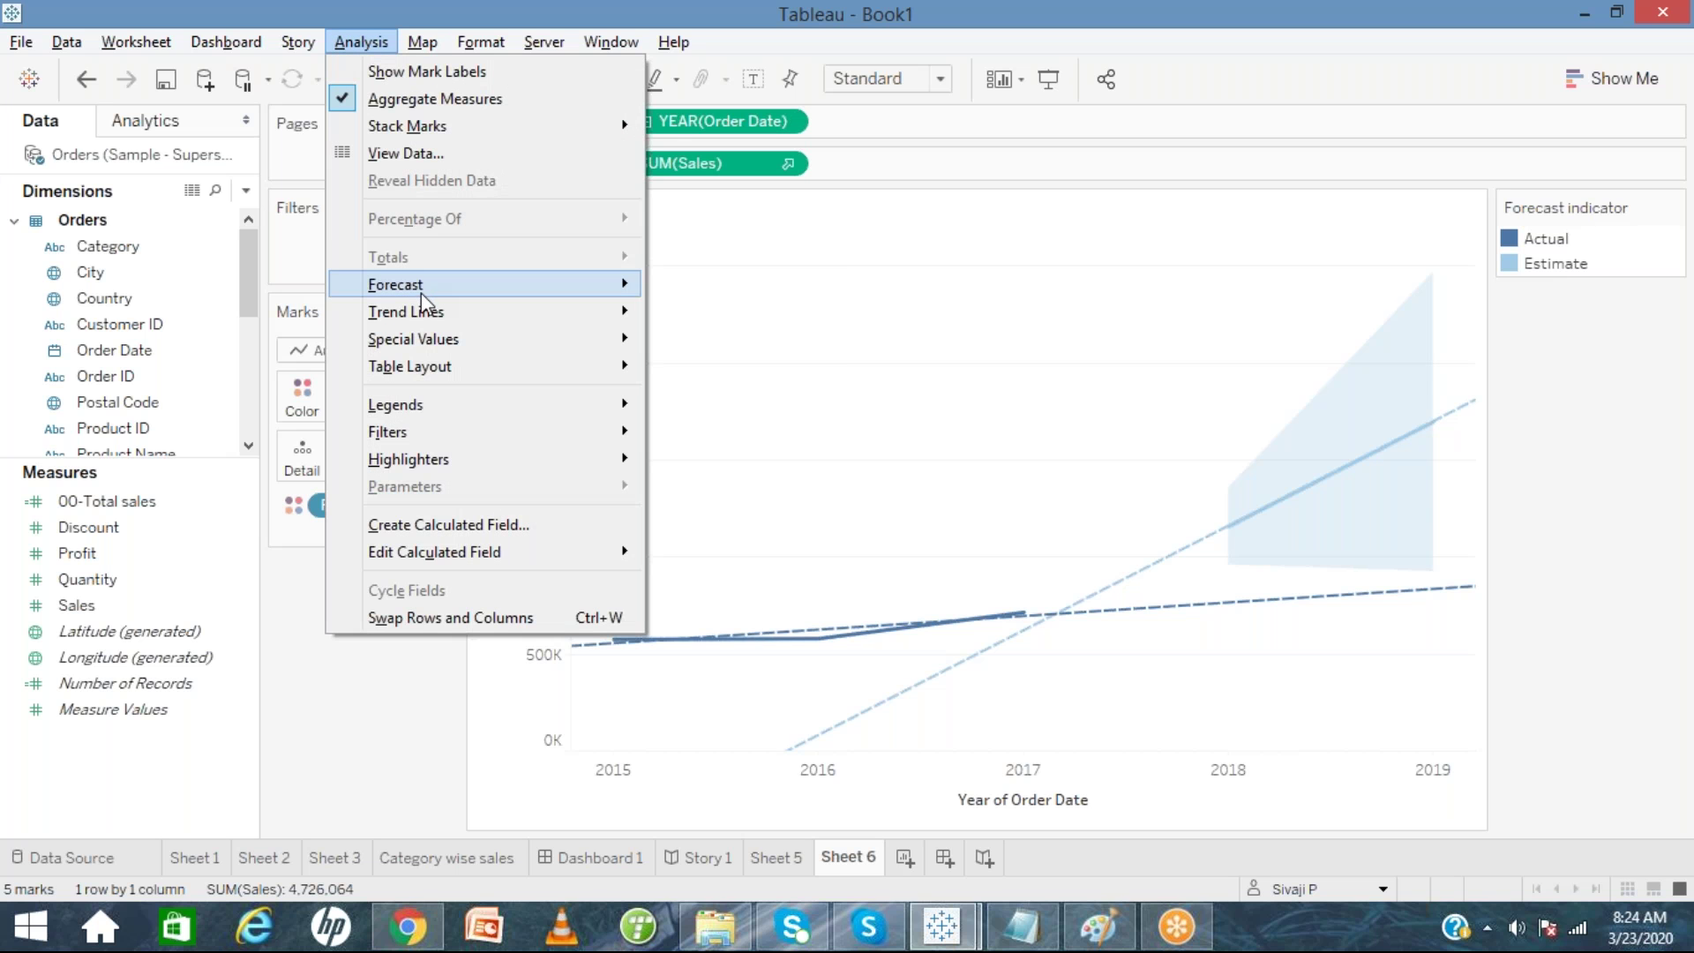
mouse_move(423, 295)
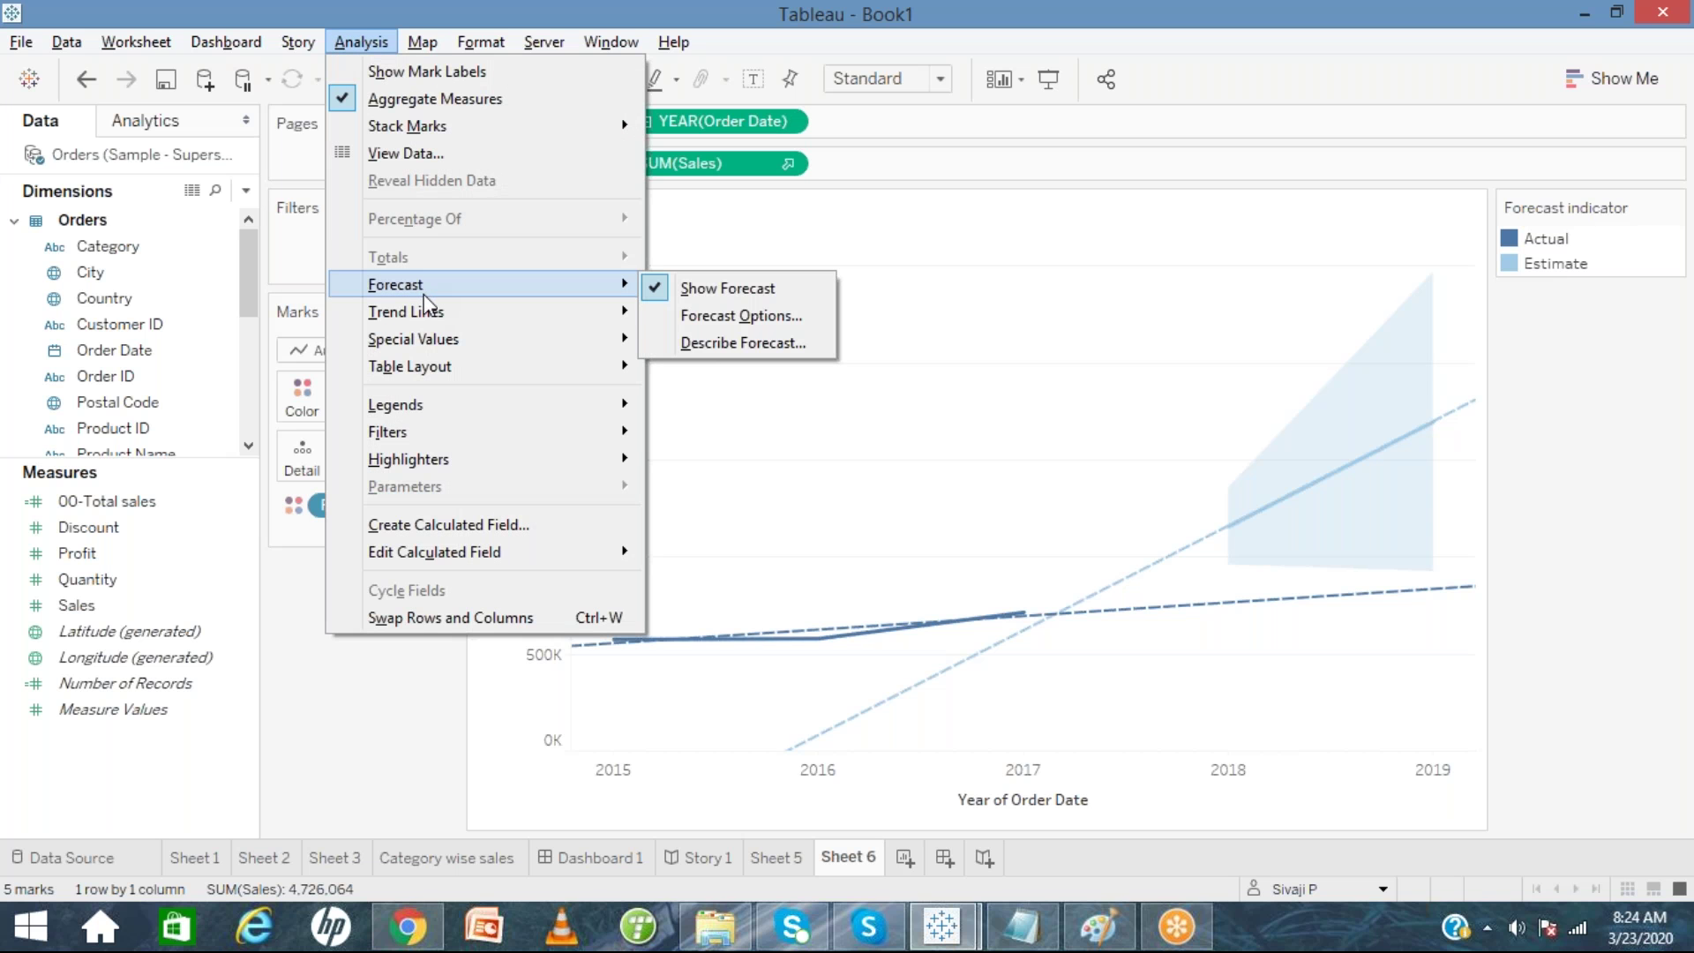
left_click(706, 316)
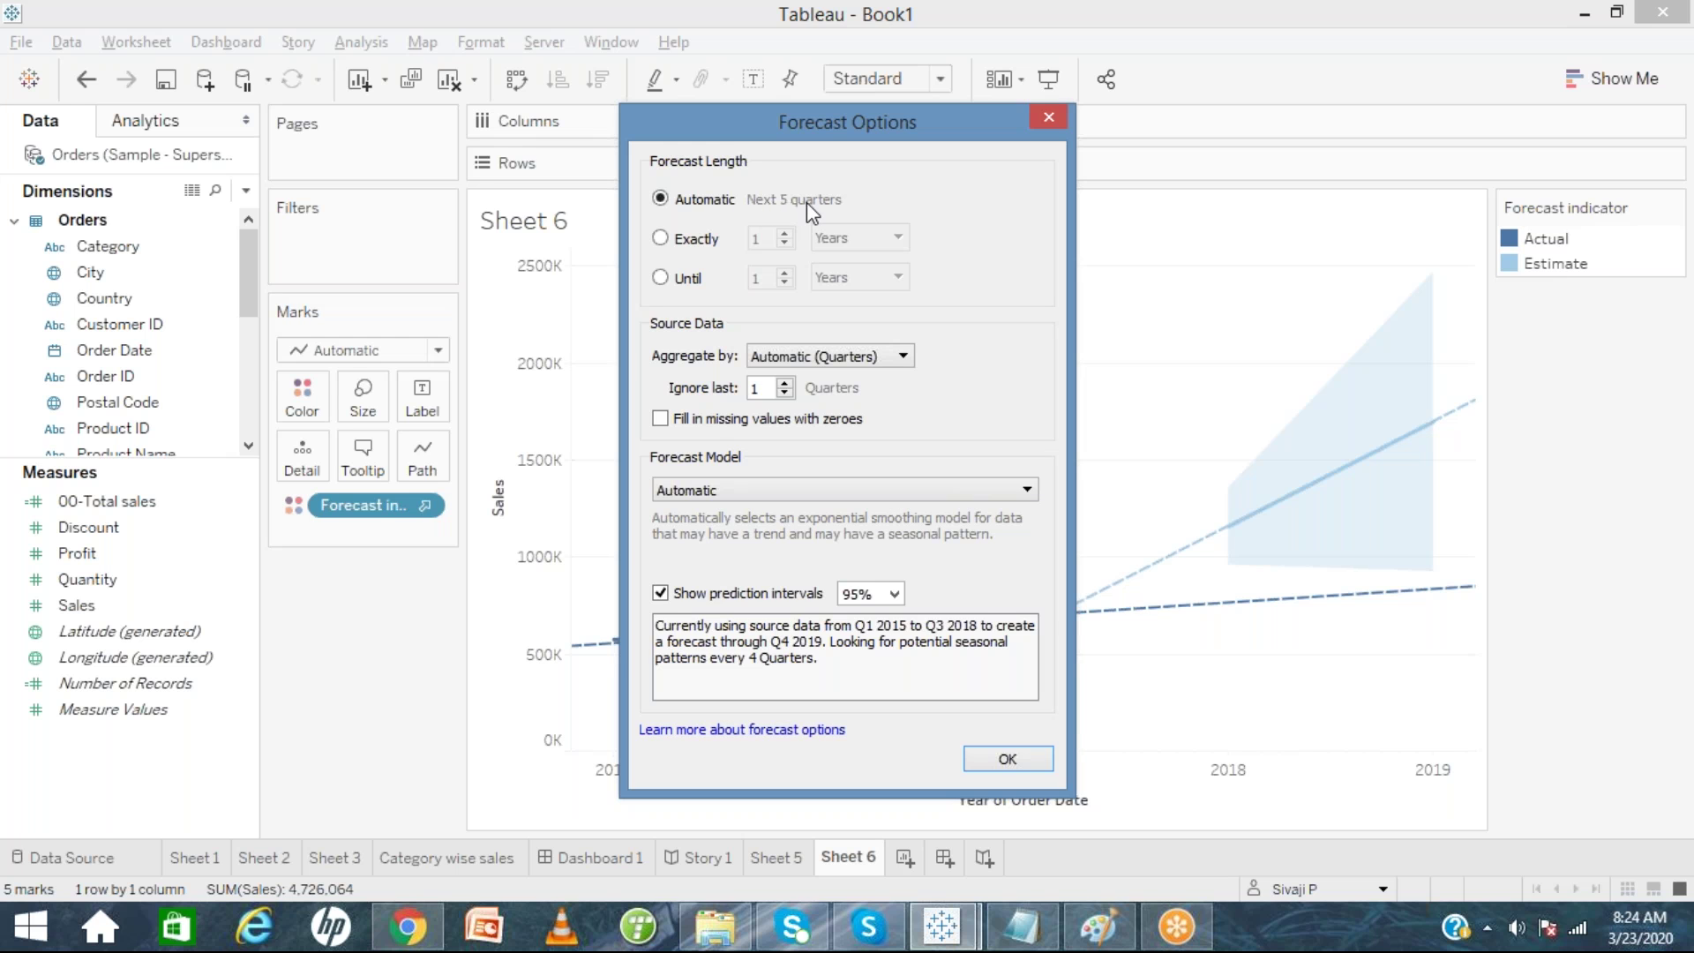
left_click(661, 239)
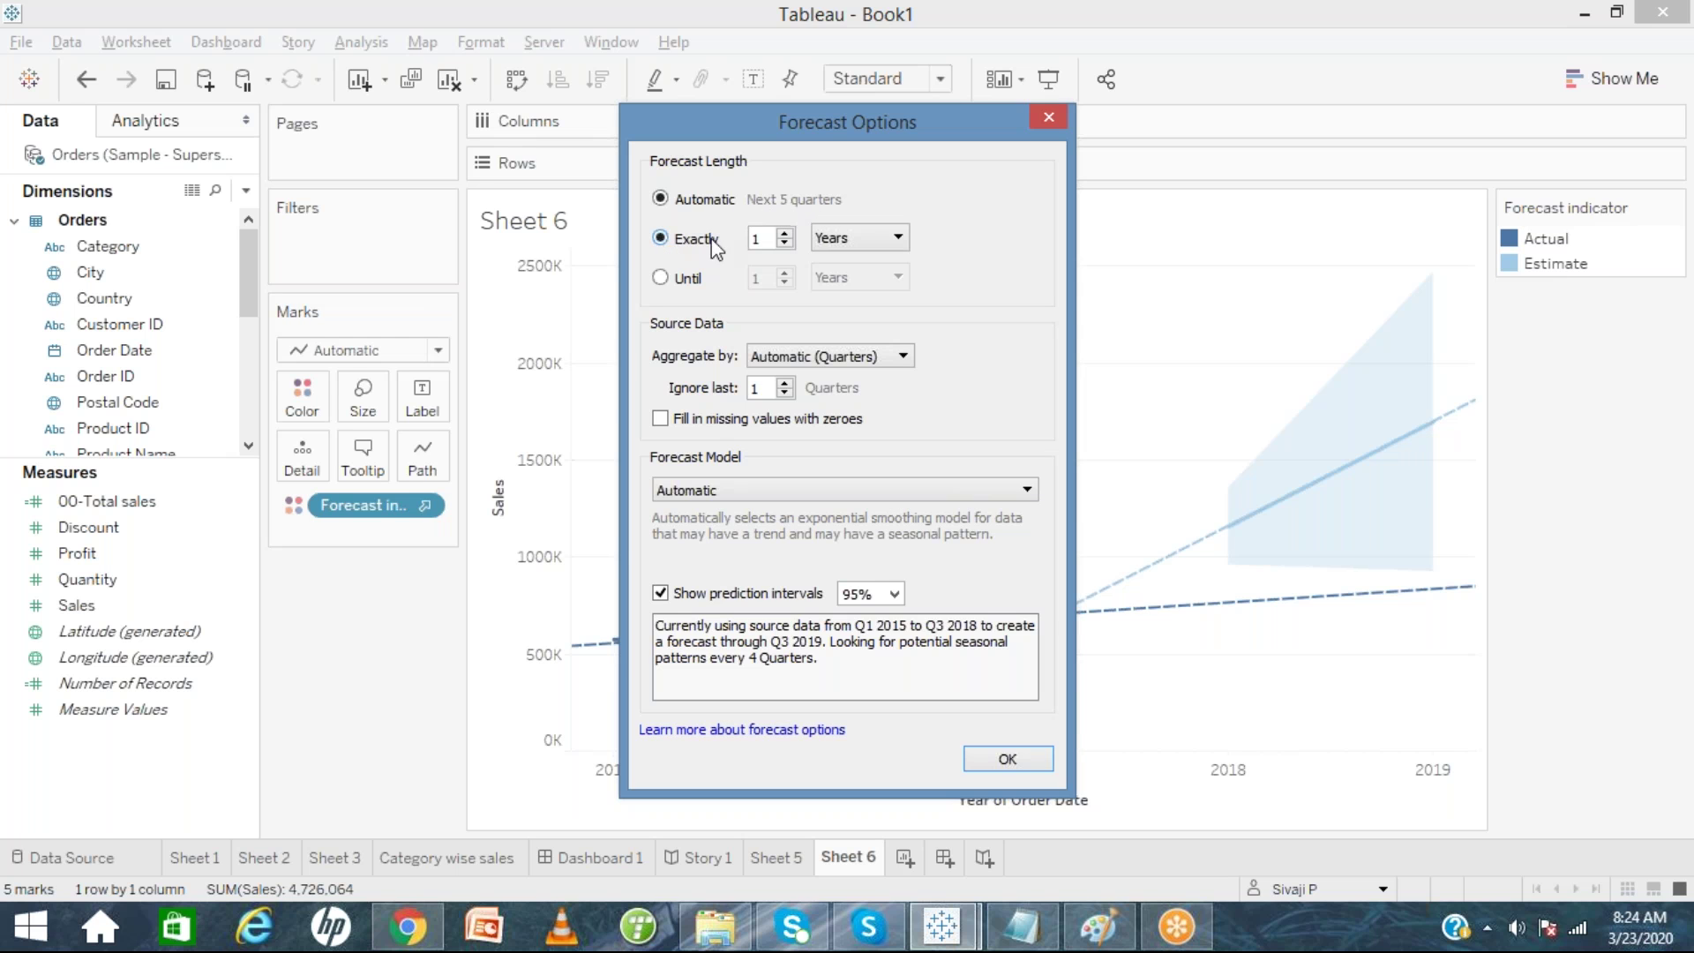
left_click(785, 234)
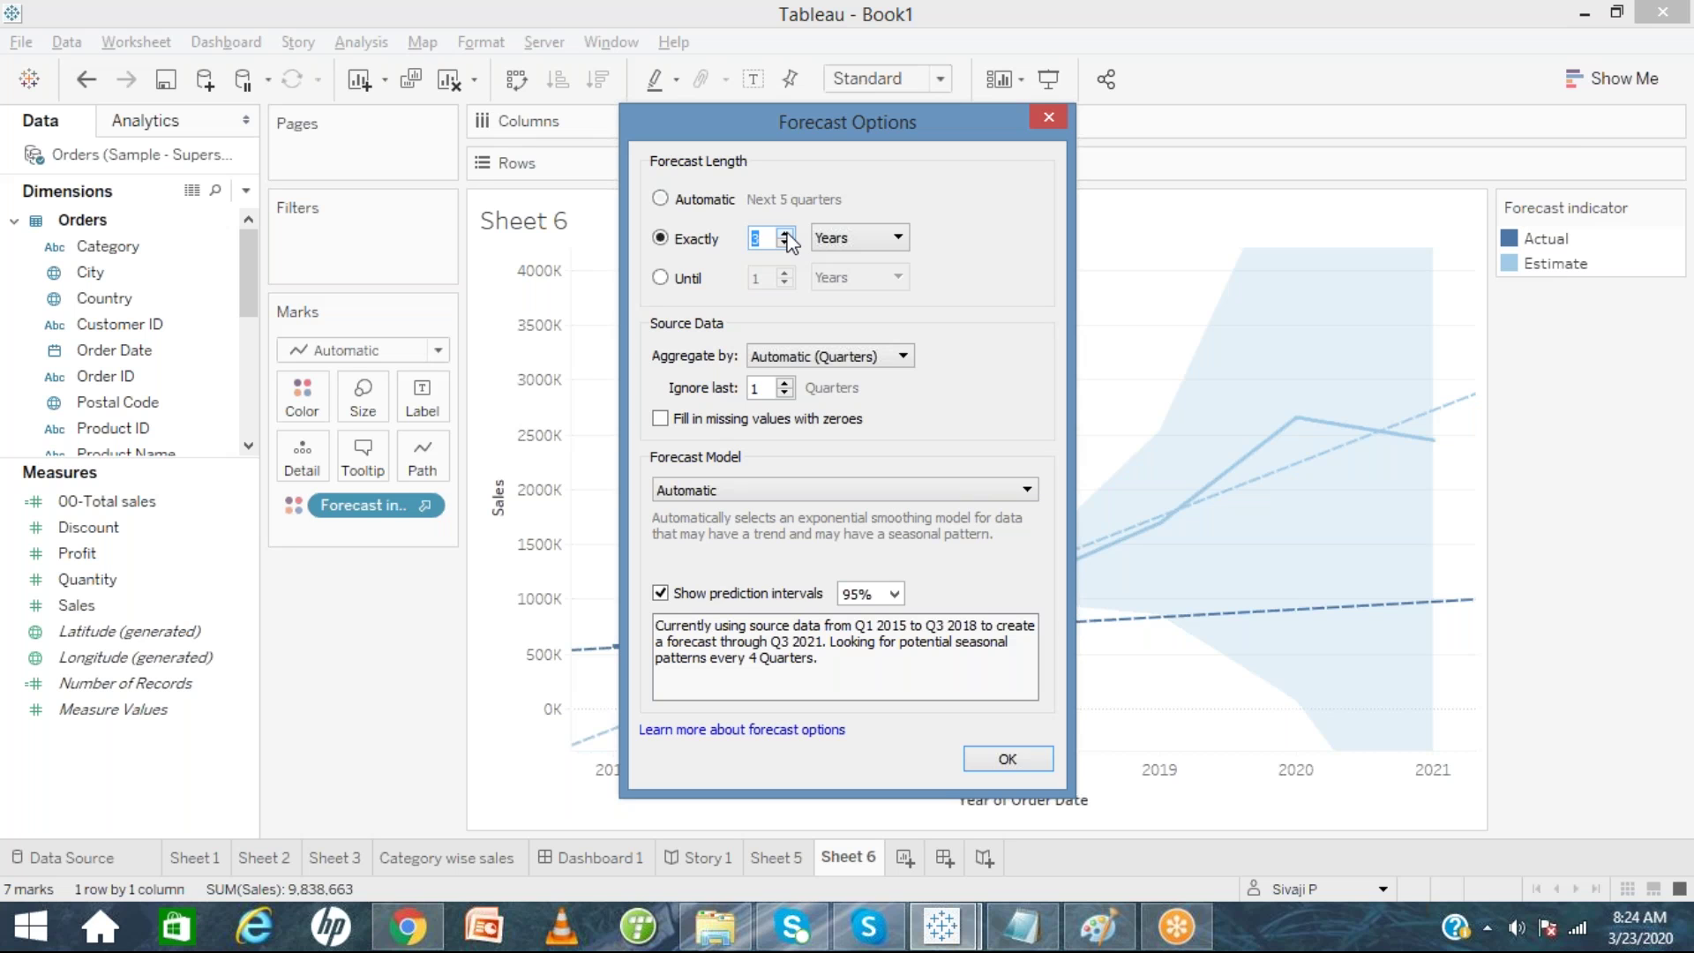
left_click(784, 233)
scroll(869, 593, "down", 1)
left_click(985, 759)
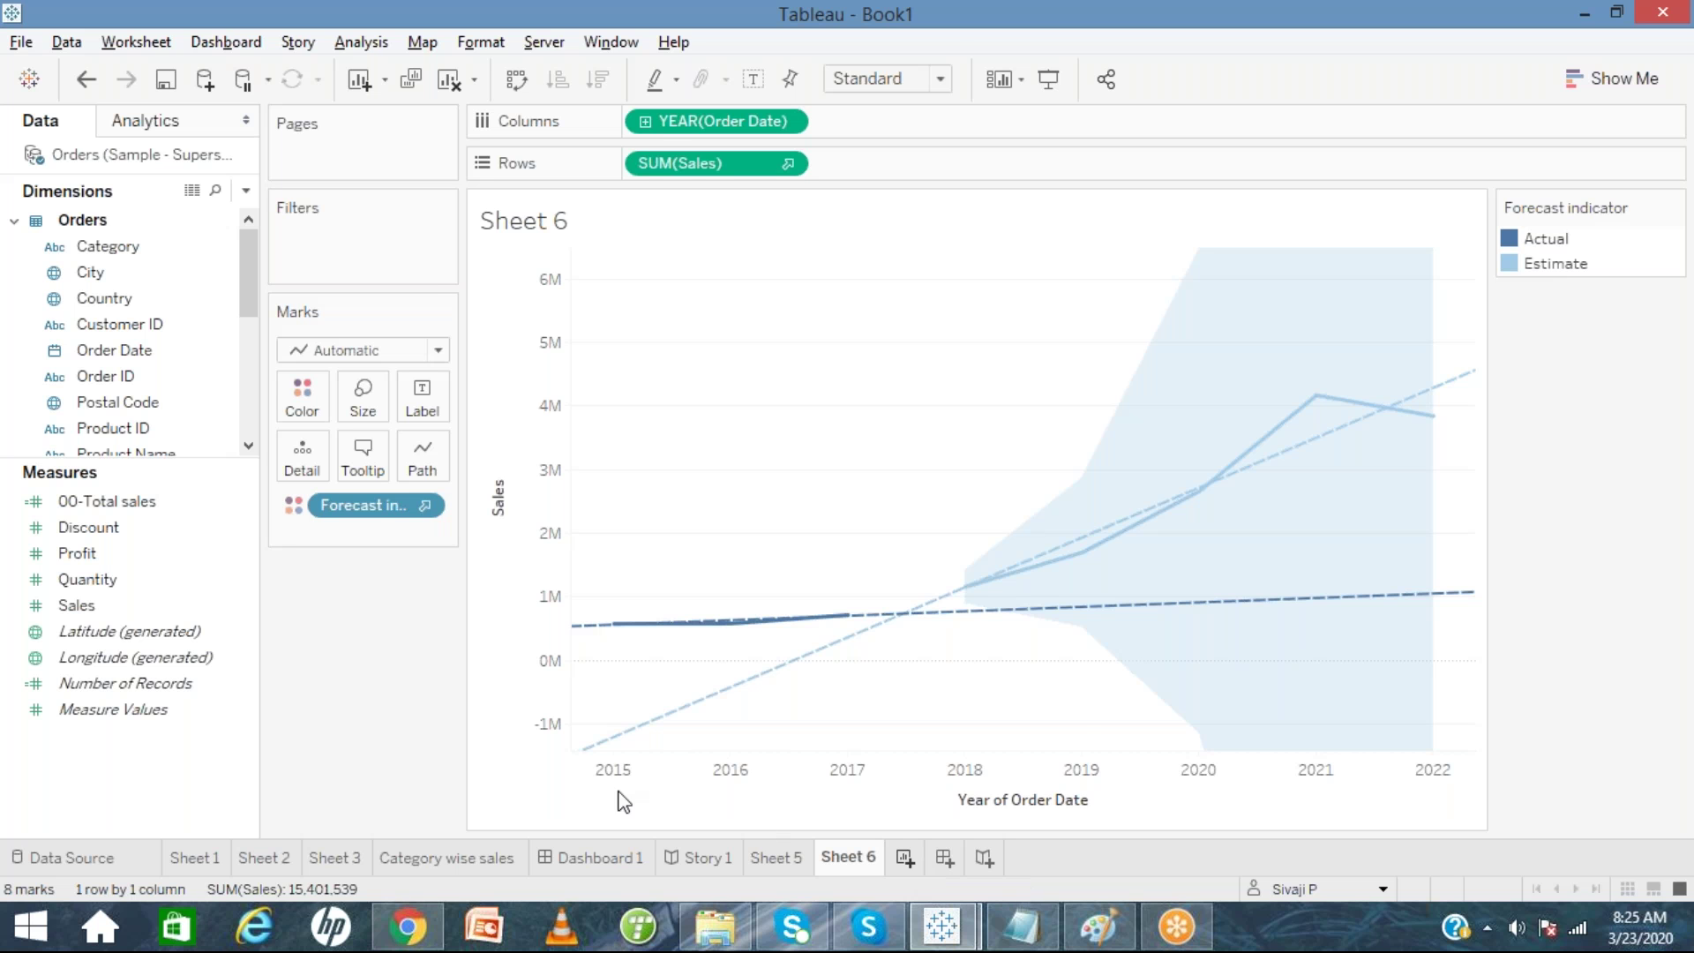
Add a new worksheet and place Category, Country, Region, City and Product Name on Rows, adding all product name members.
left_click(903, 860)
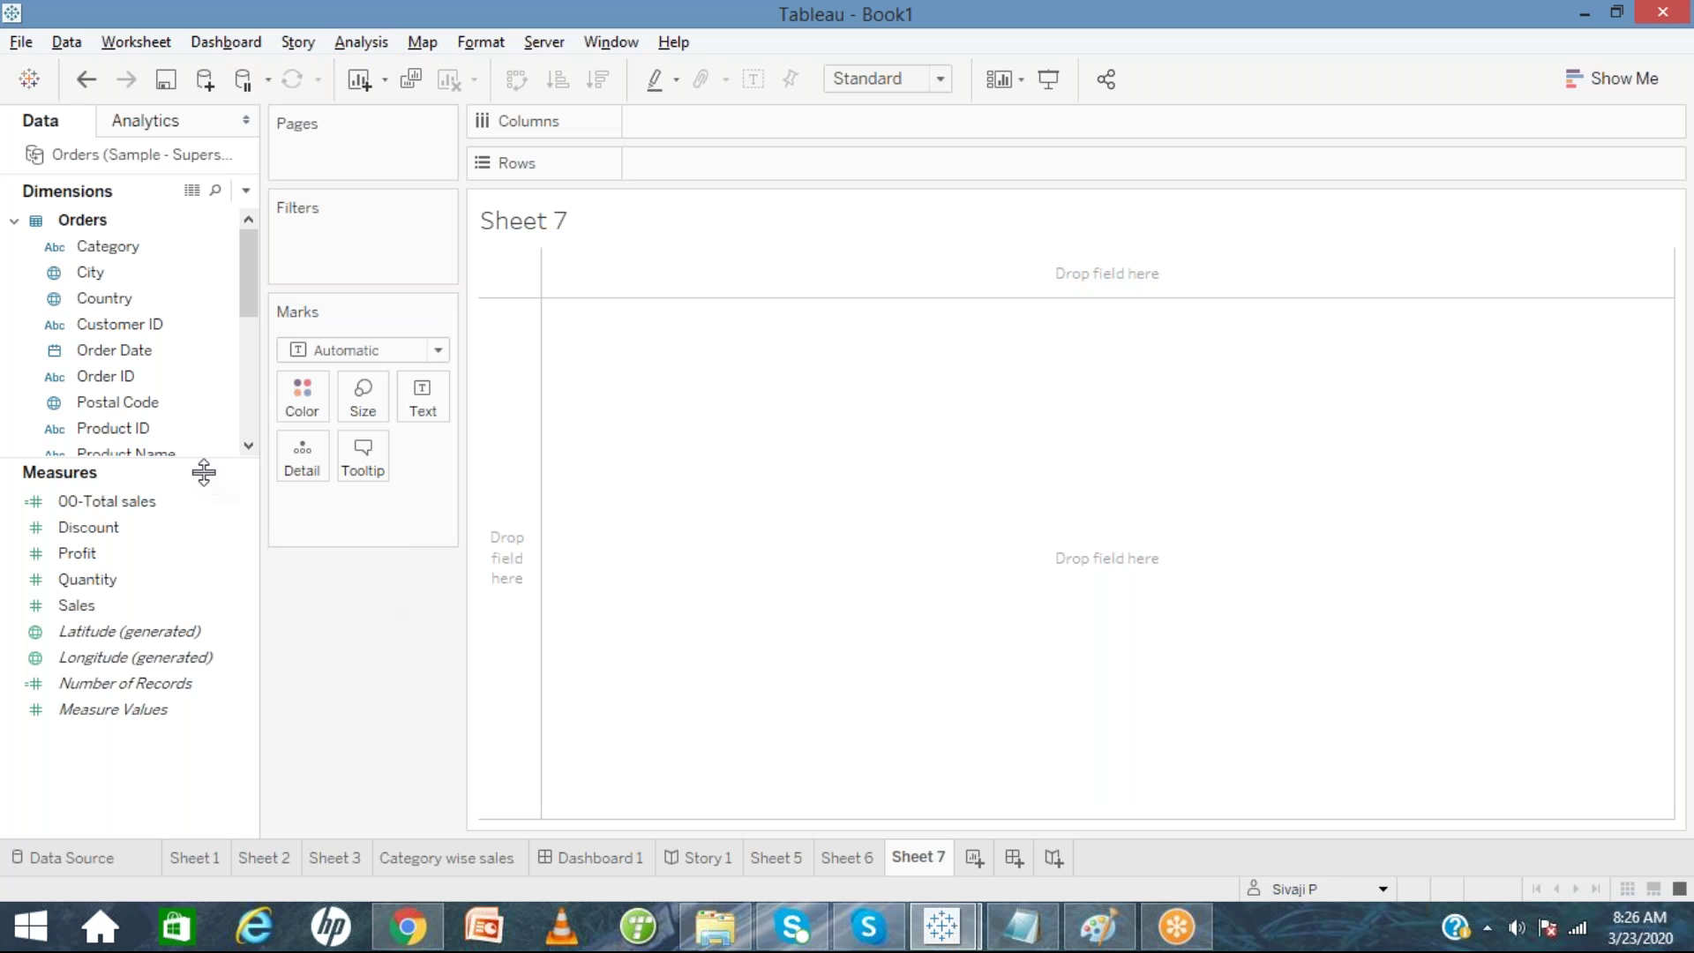
left_click_drag(200, 465, 198, 576)
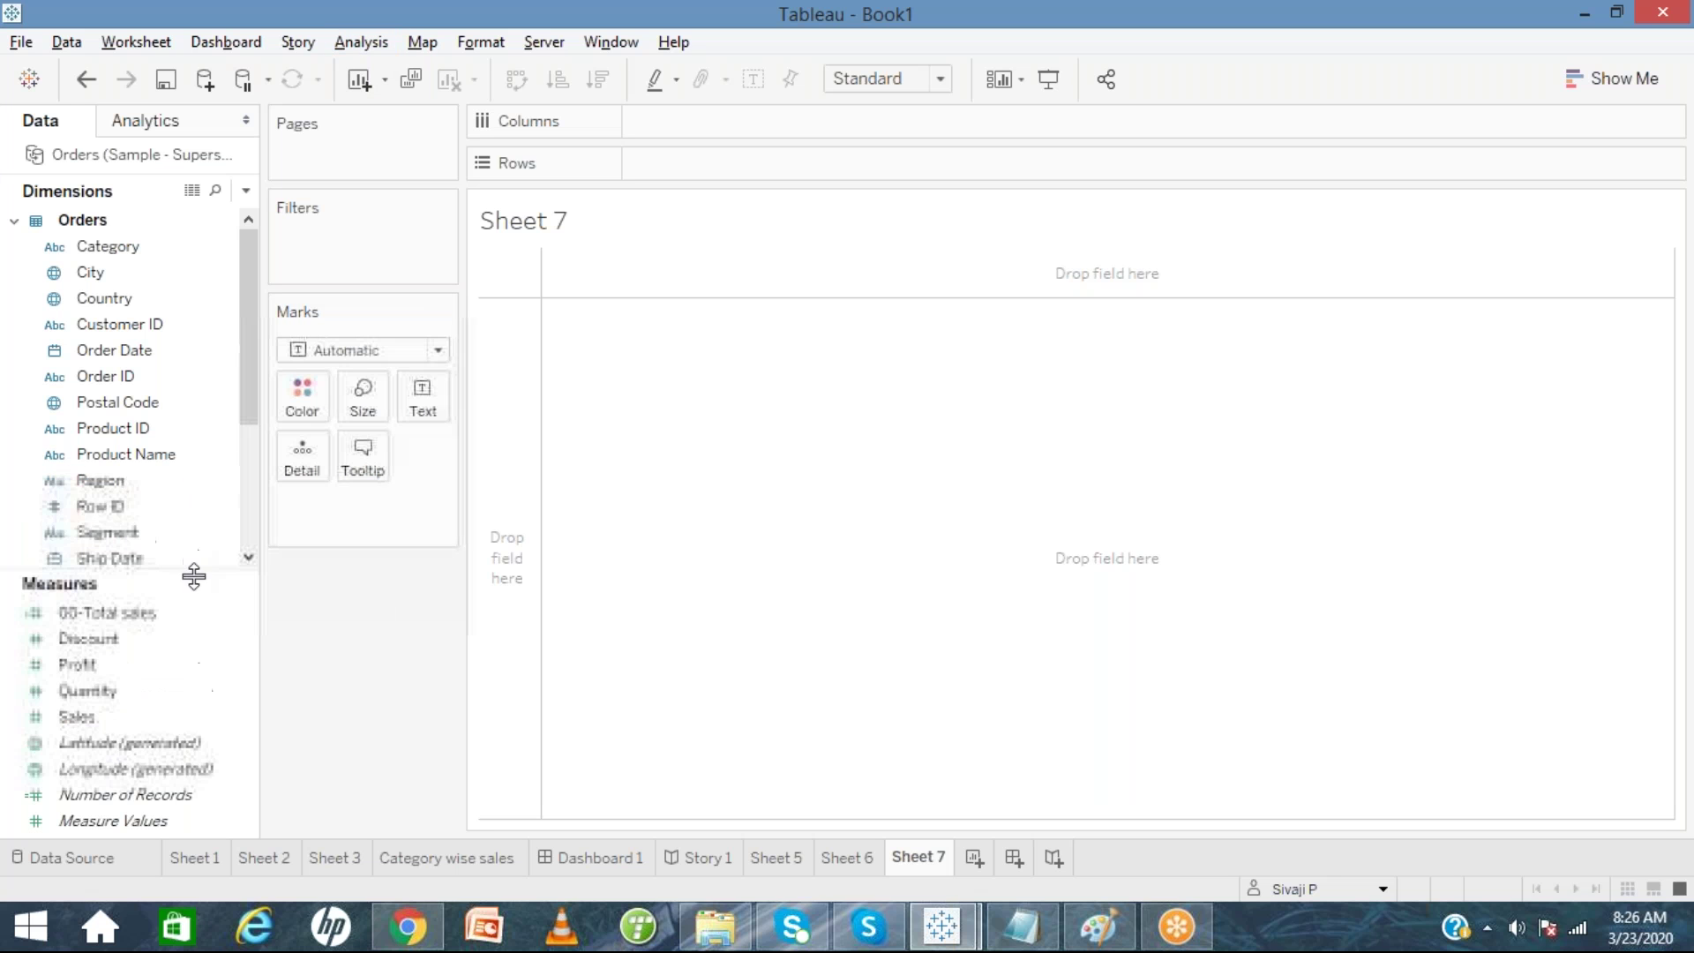
left_click_drag(128, 256, 731, 202)
left_click(118, 276)
mouse_move(118, 276)
left_mouse_down()
mouse_move(847, 193)
mouse_move(874, 172)
left_mouse_up()
left_click_drag(104, 298, 817, 167)
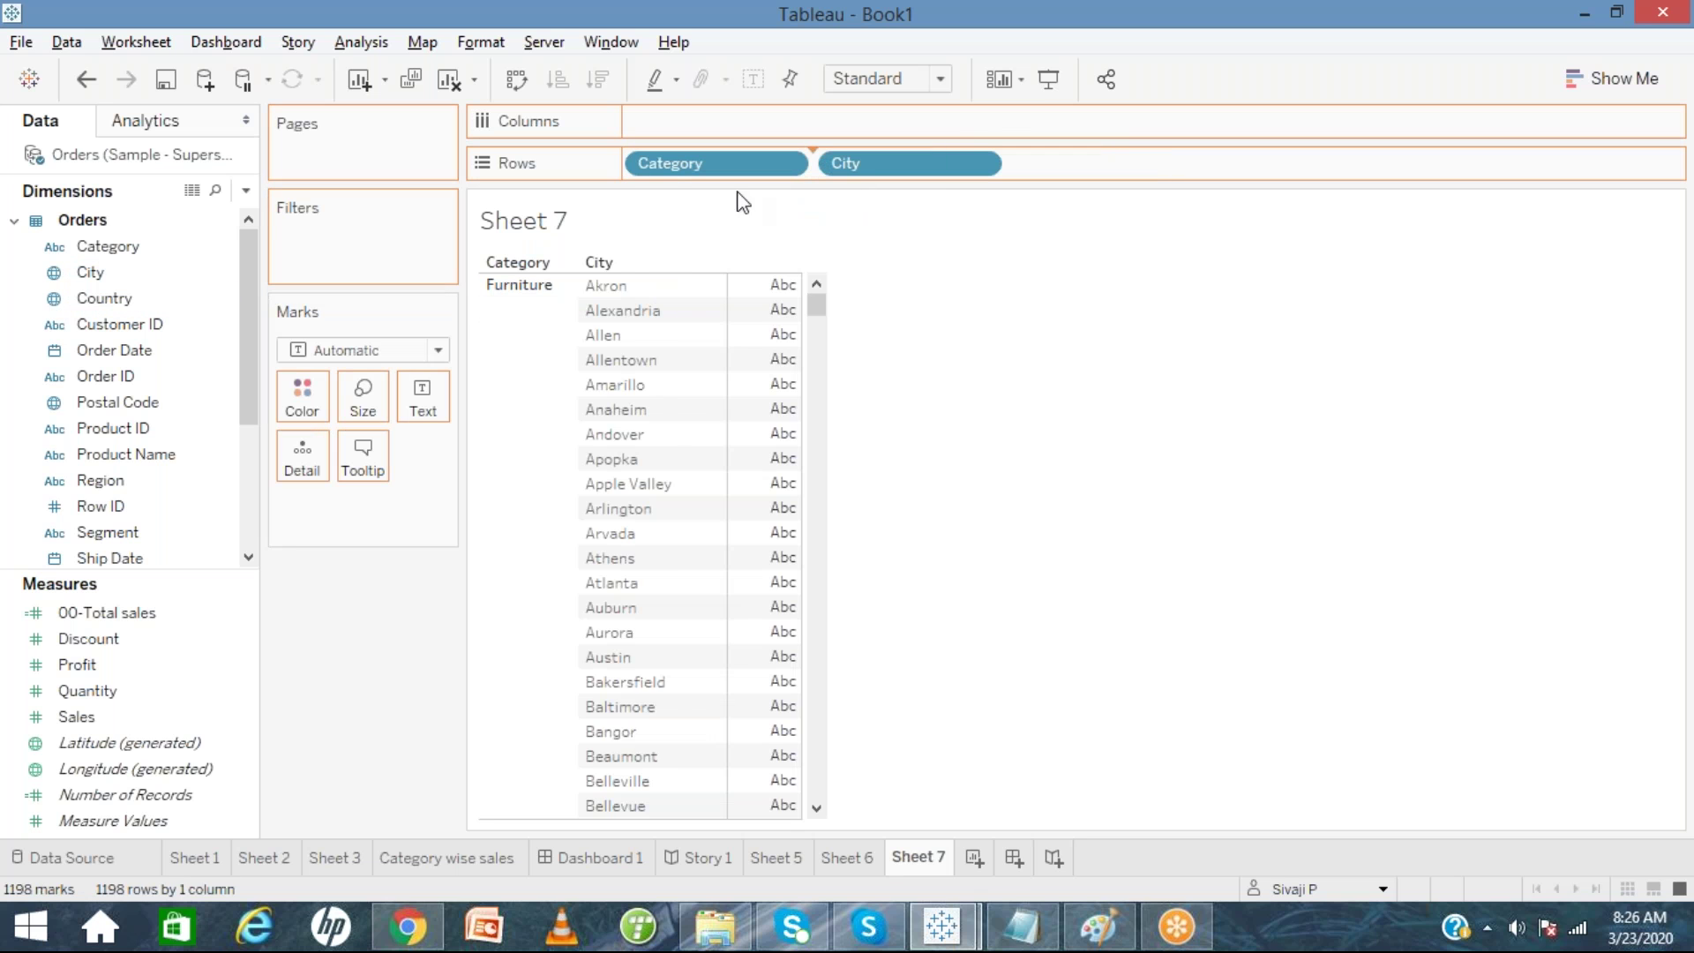
left_click_drag(115, 475, 988, 182)
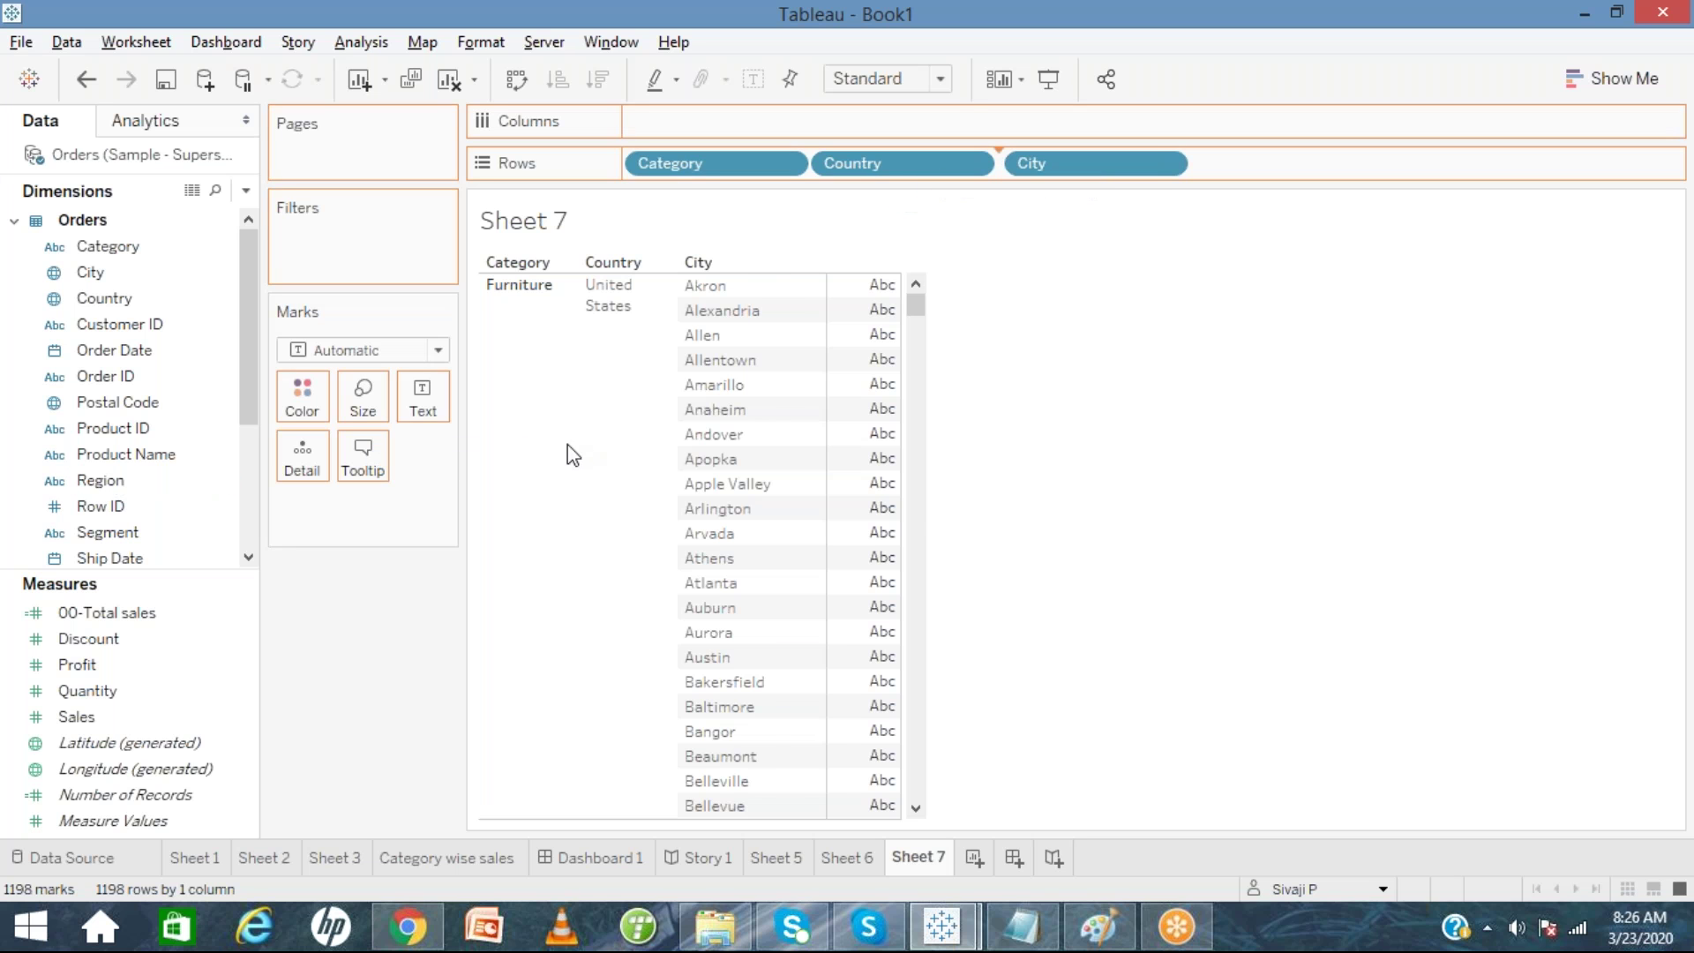
left_click_drag(210, 453, 1384, 166)
left_click(933, 441)
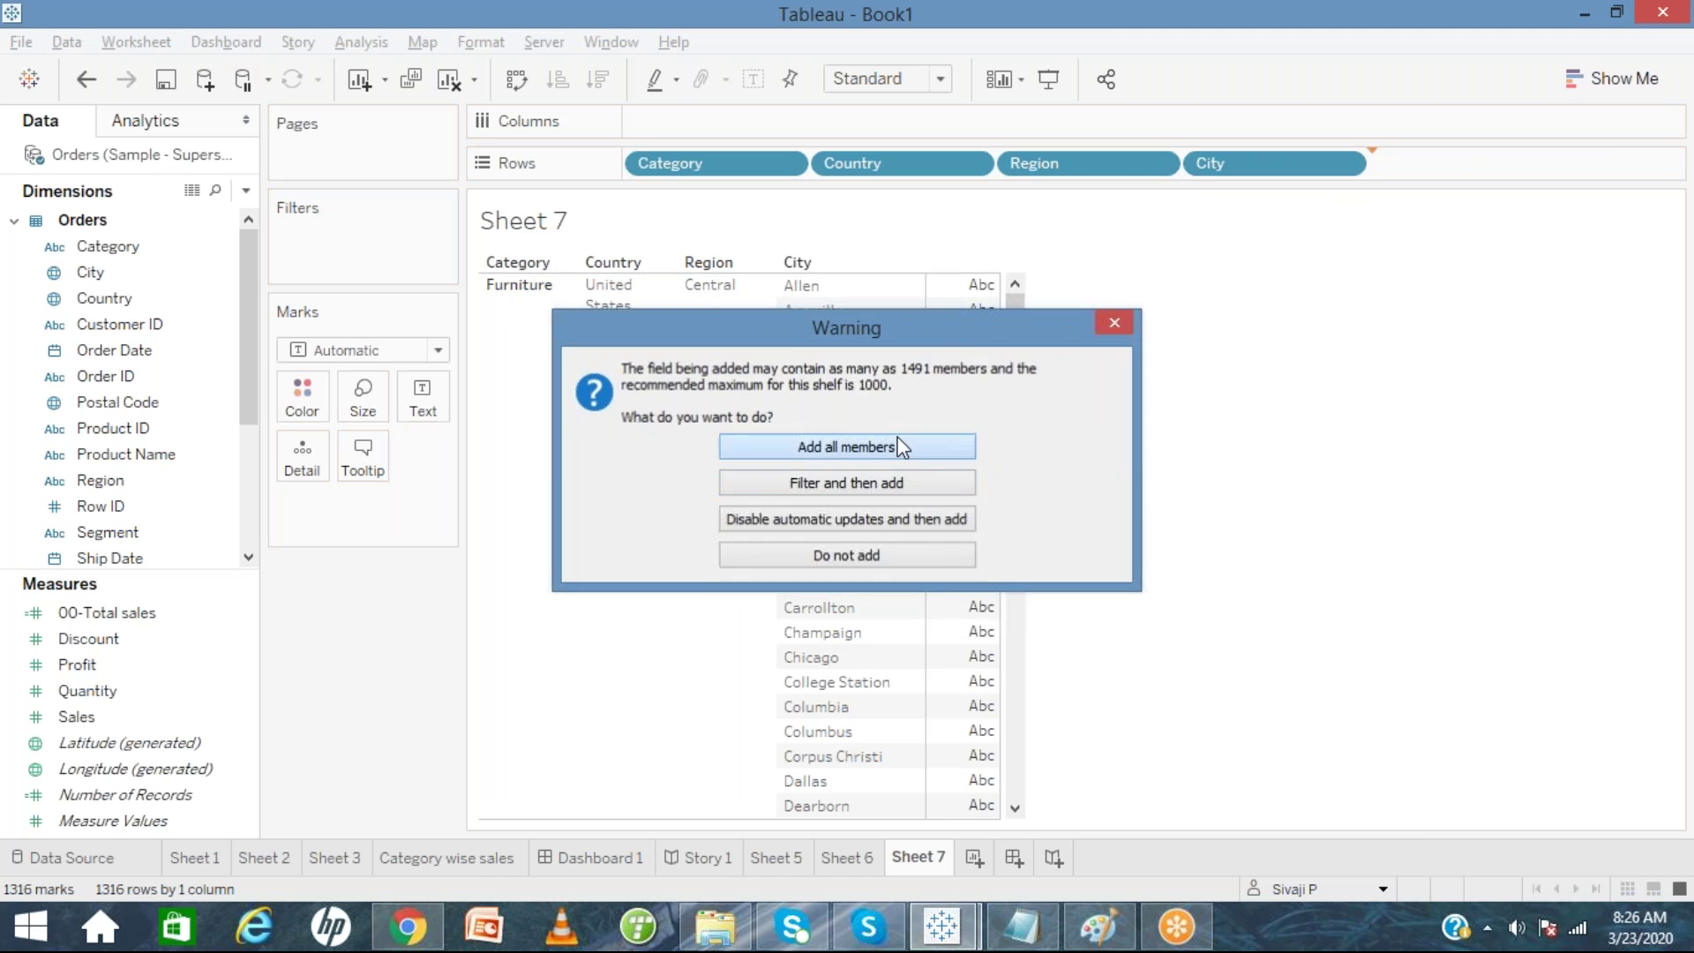
Add Sub-Category after Category and Ship Mode after Product Name on the Rows shelf of Sheet 7.
scroll(243, 529, "down", 3)
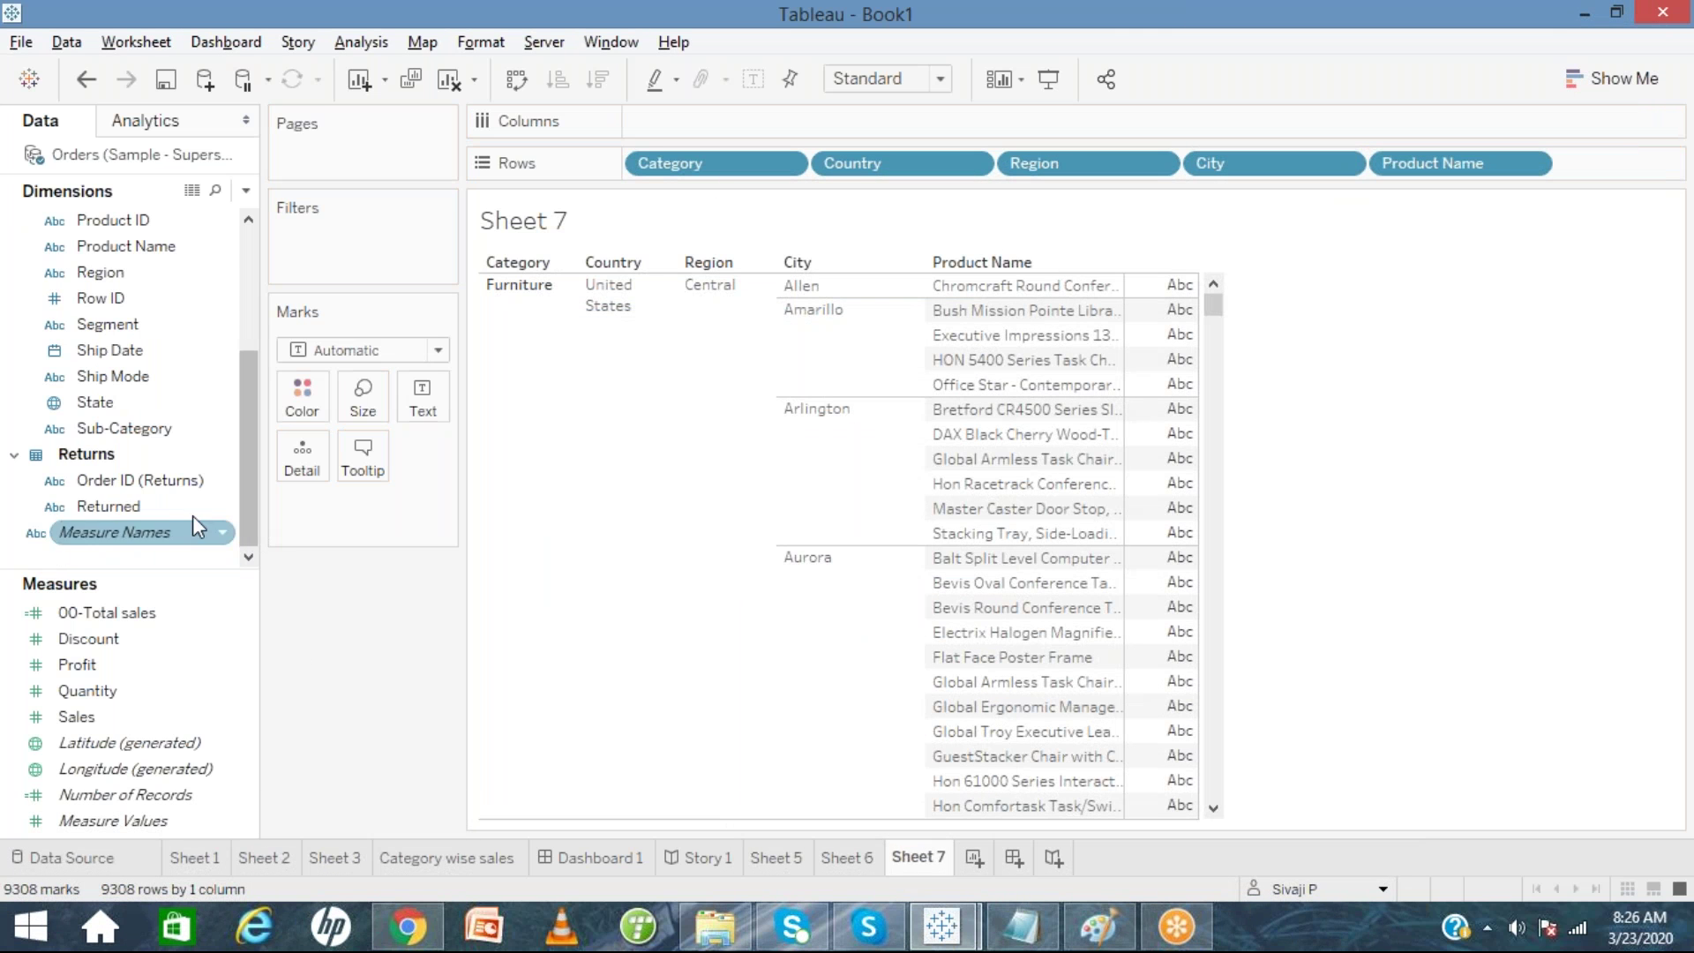
left_click(157, 431)
mouse_move(155, 435)
left_mouse_down()
mouse_move(720, 254)
mouse_move(825, 177)
mouse_move(609, 429)
left_mouse_up()
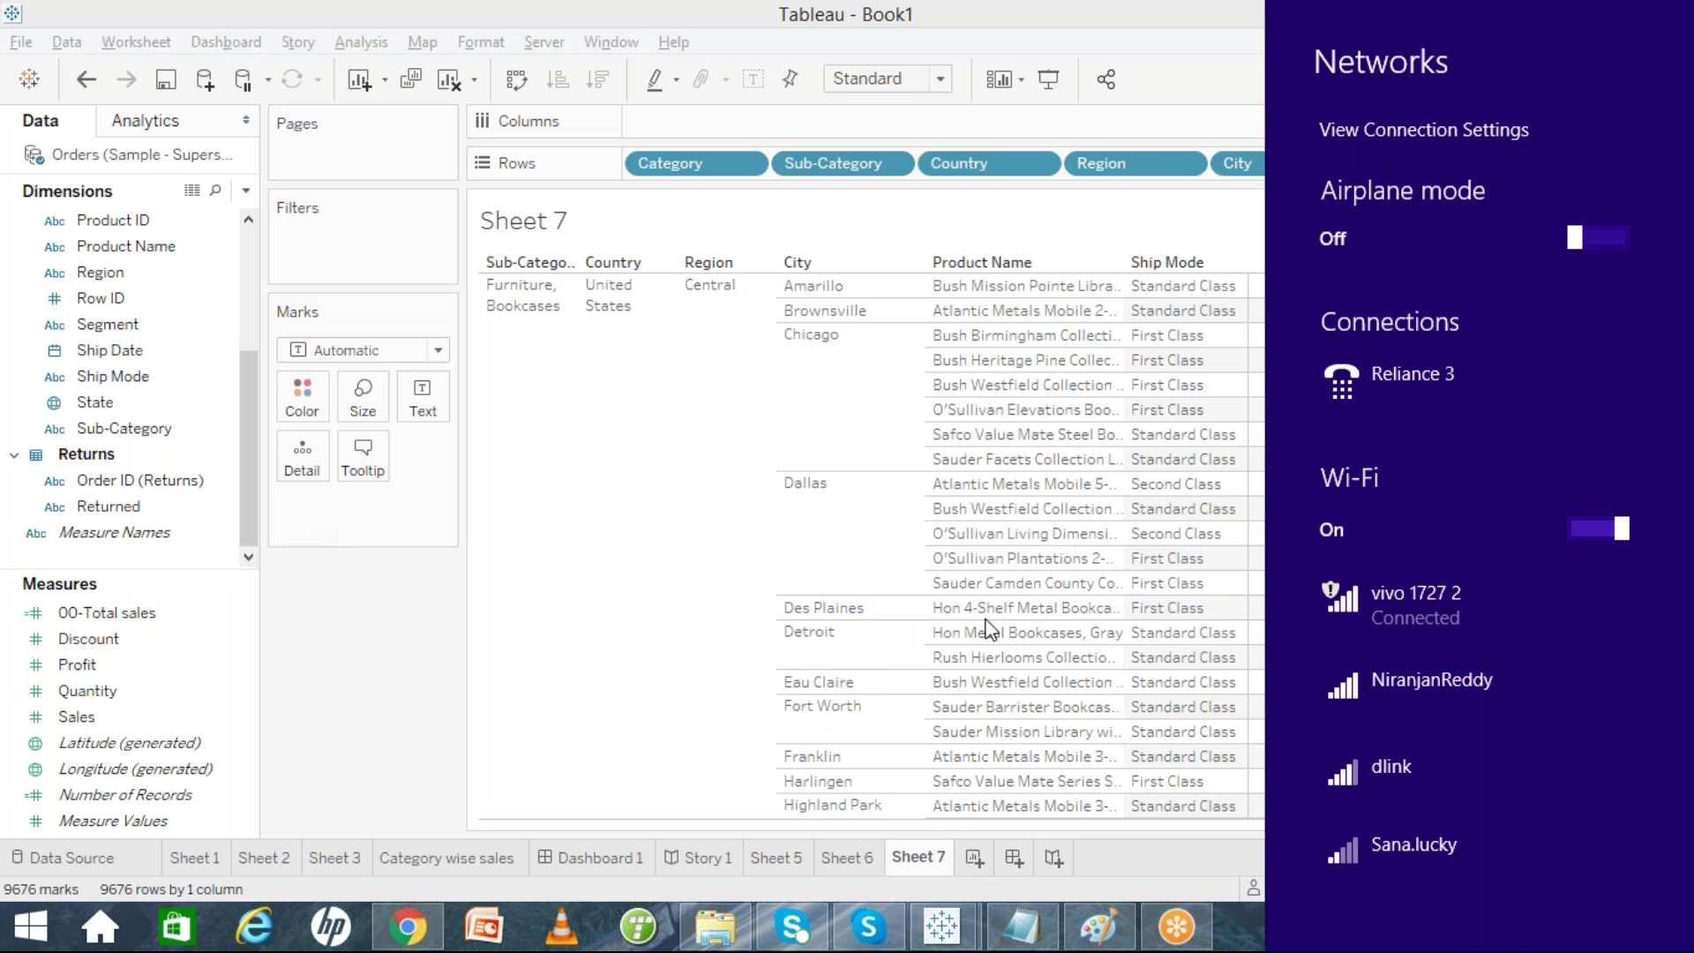
Connect the computer to the available Wi-Fi network listed directly below the connected one, with automatic connection enabled.
left_click(986, 629)
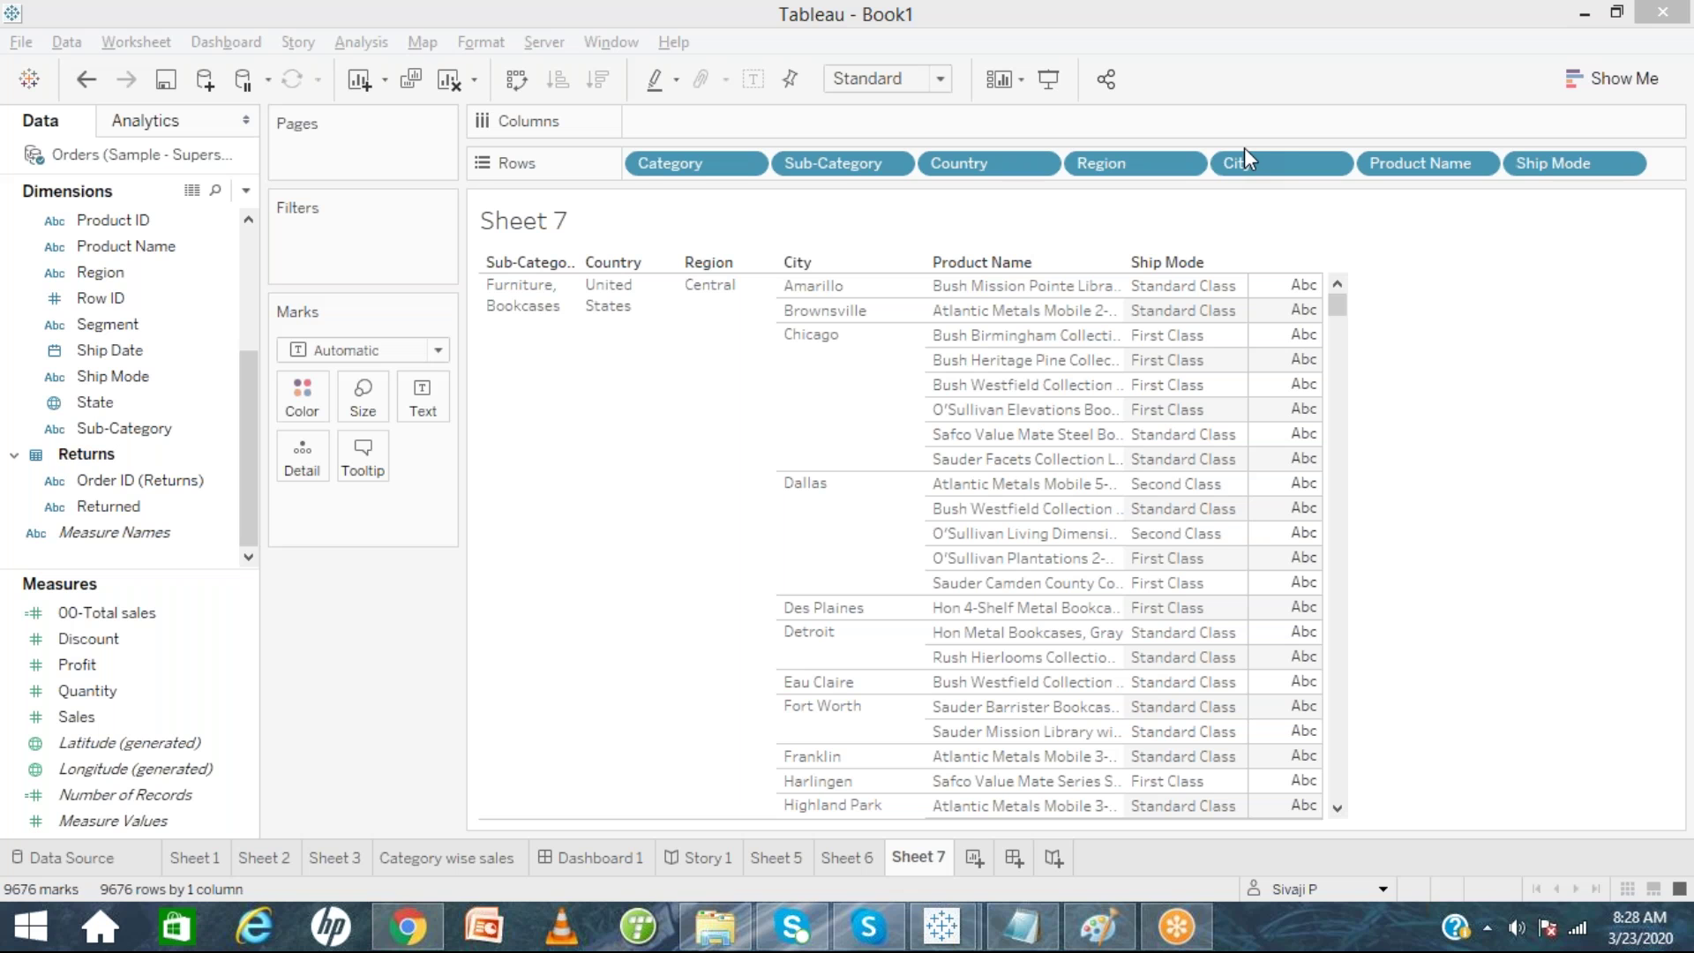
left_click(1578, 929)
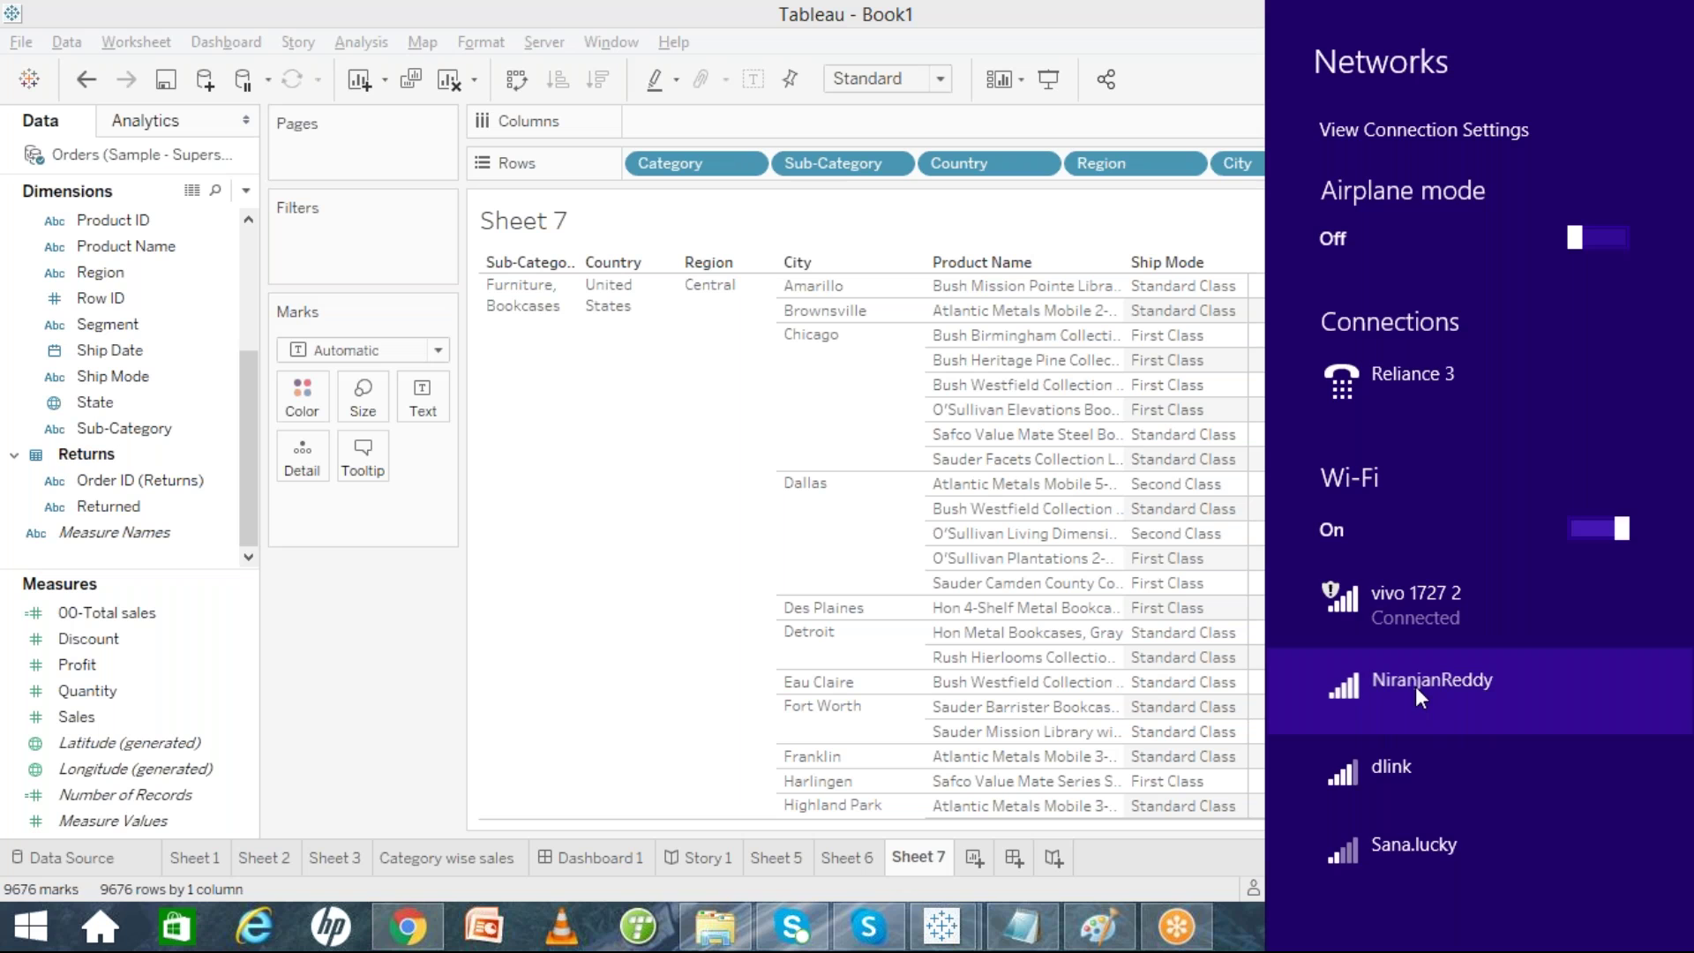
left_click(1416, 688)
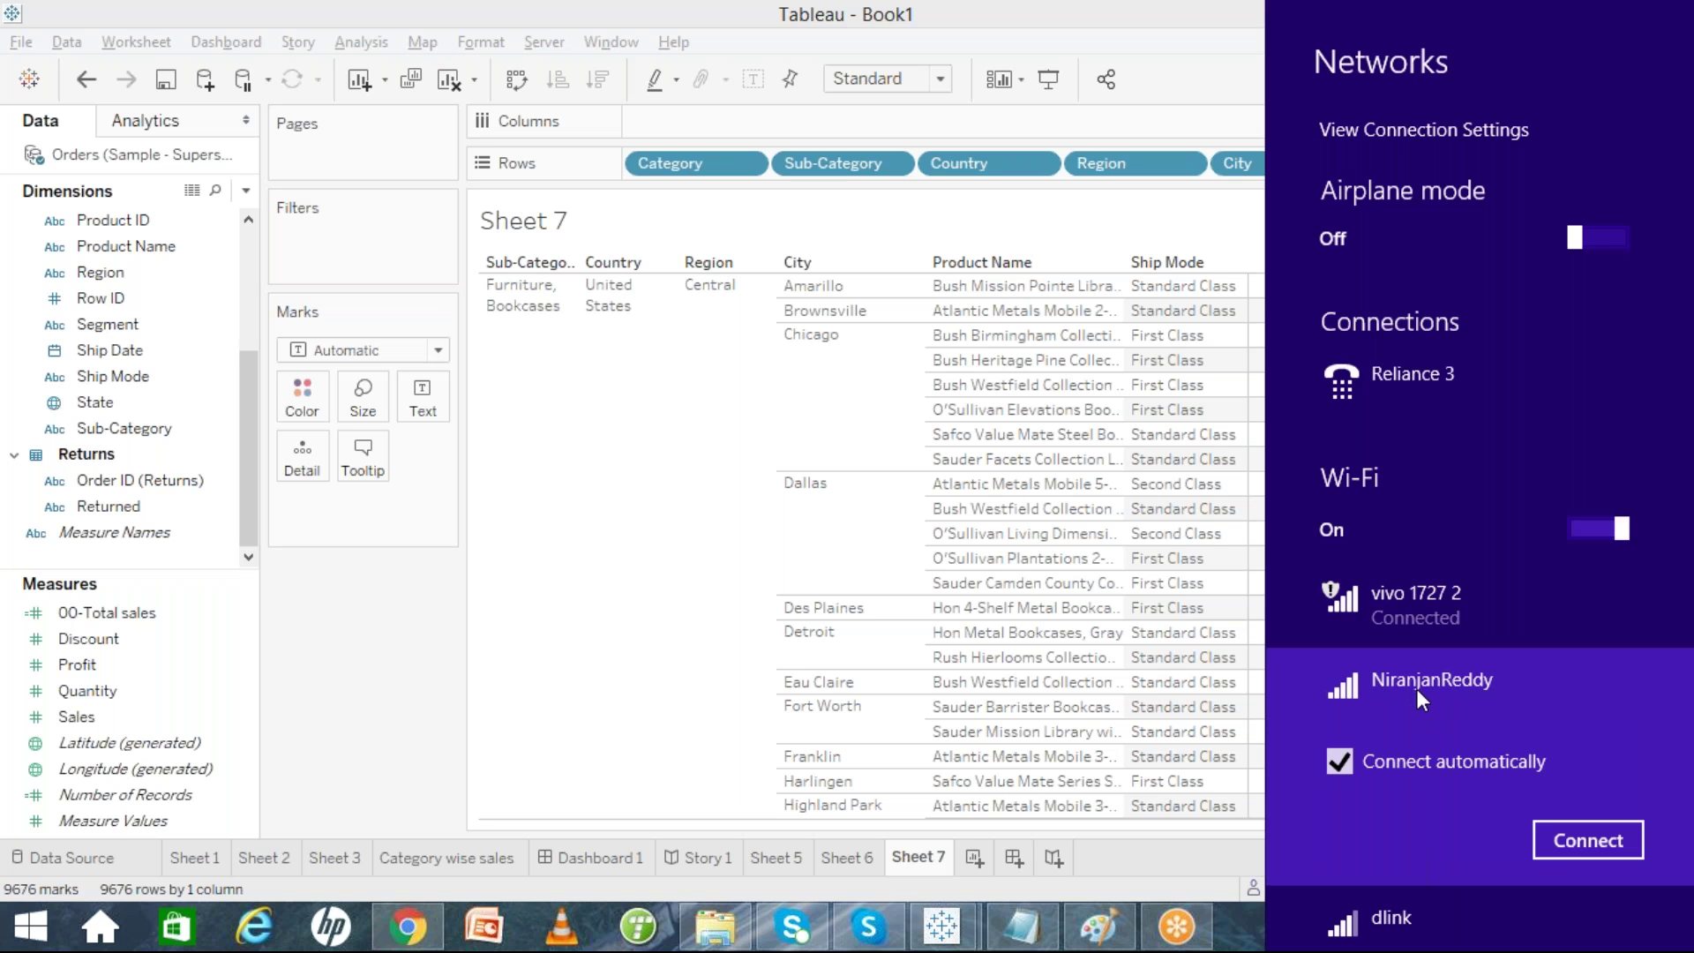
left_click(1608, 844)
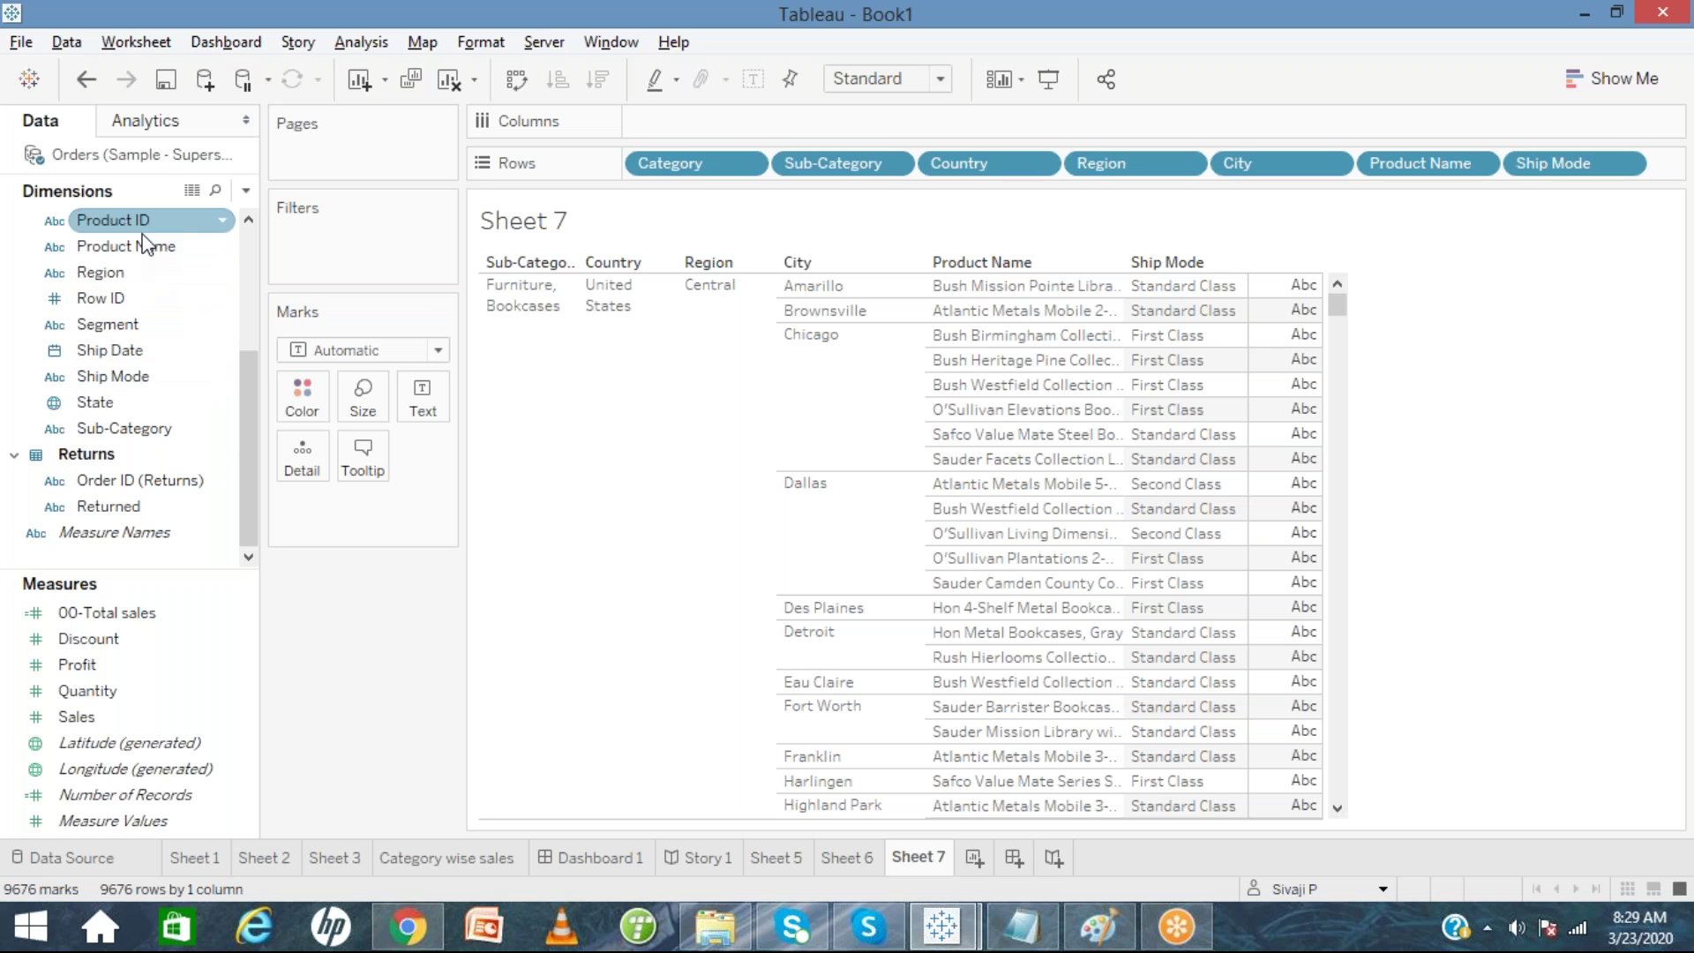
Add Product ID with all its members at the end of Rows on Sheet 7 and inspect the combined row labels.
left_click_drag(140, 225, 1663, 170)
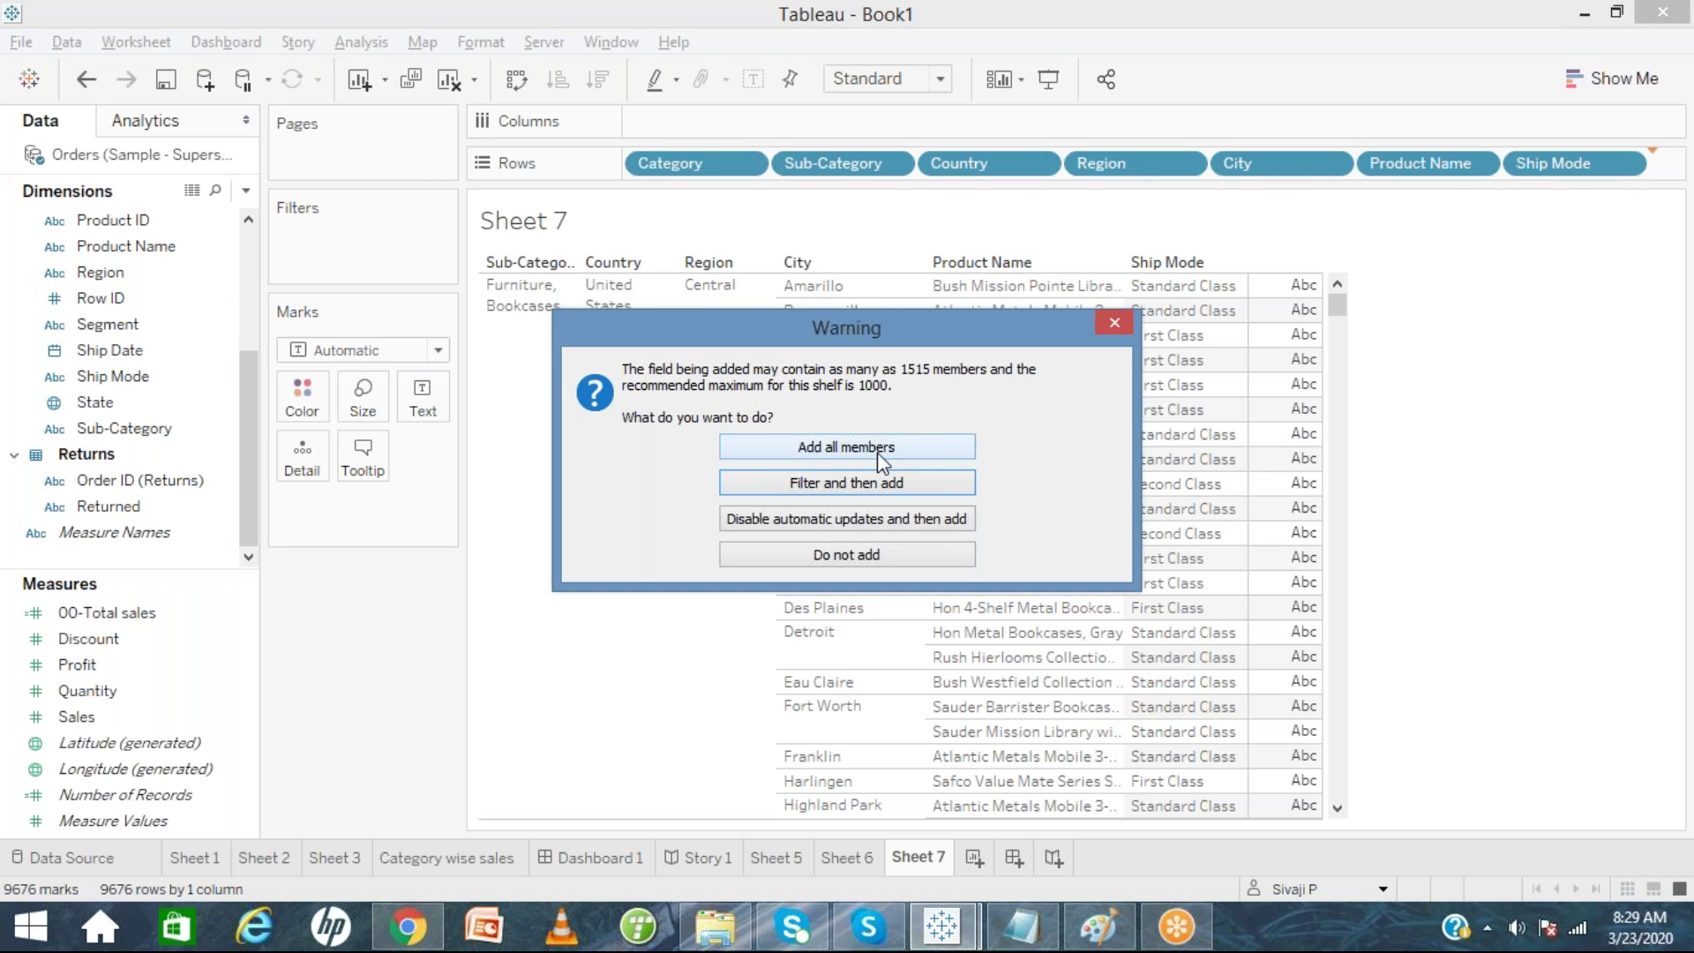
left_click(877, 452)
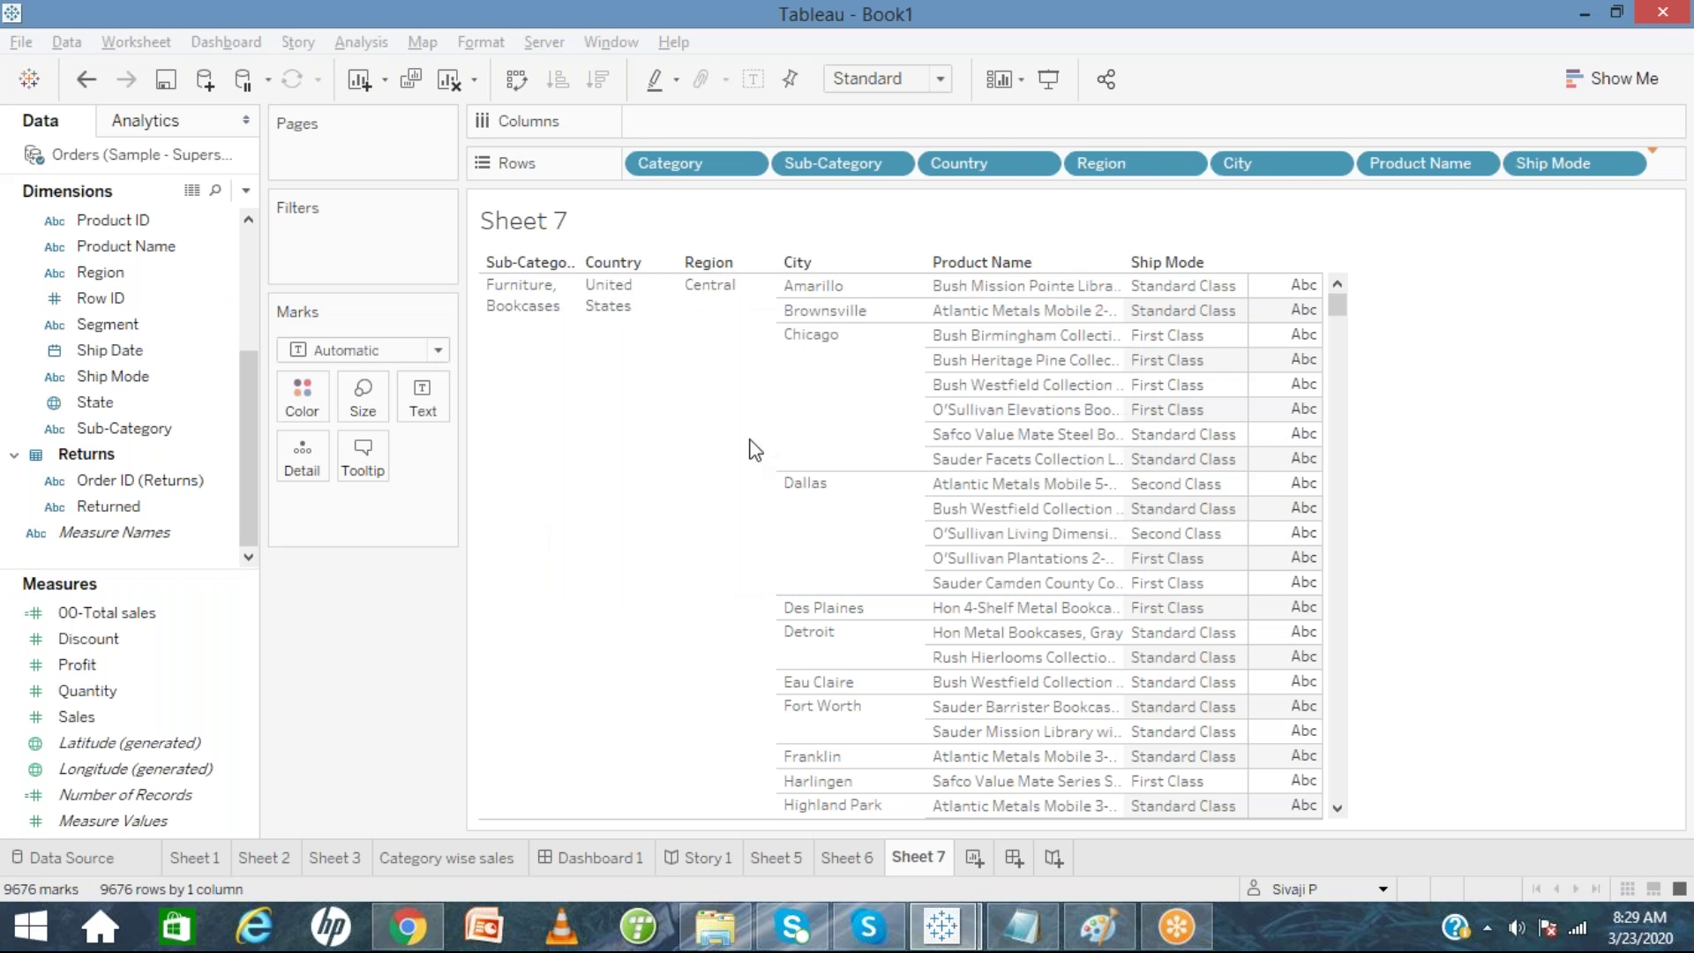
left_click(552, 299)
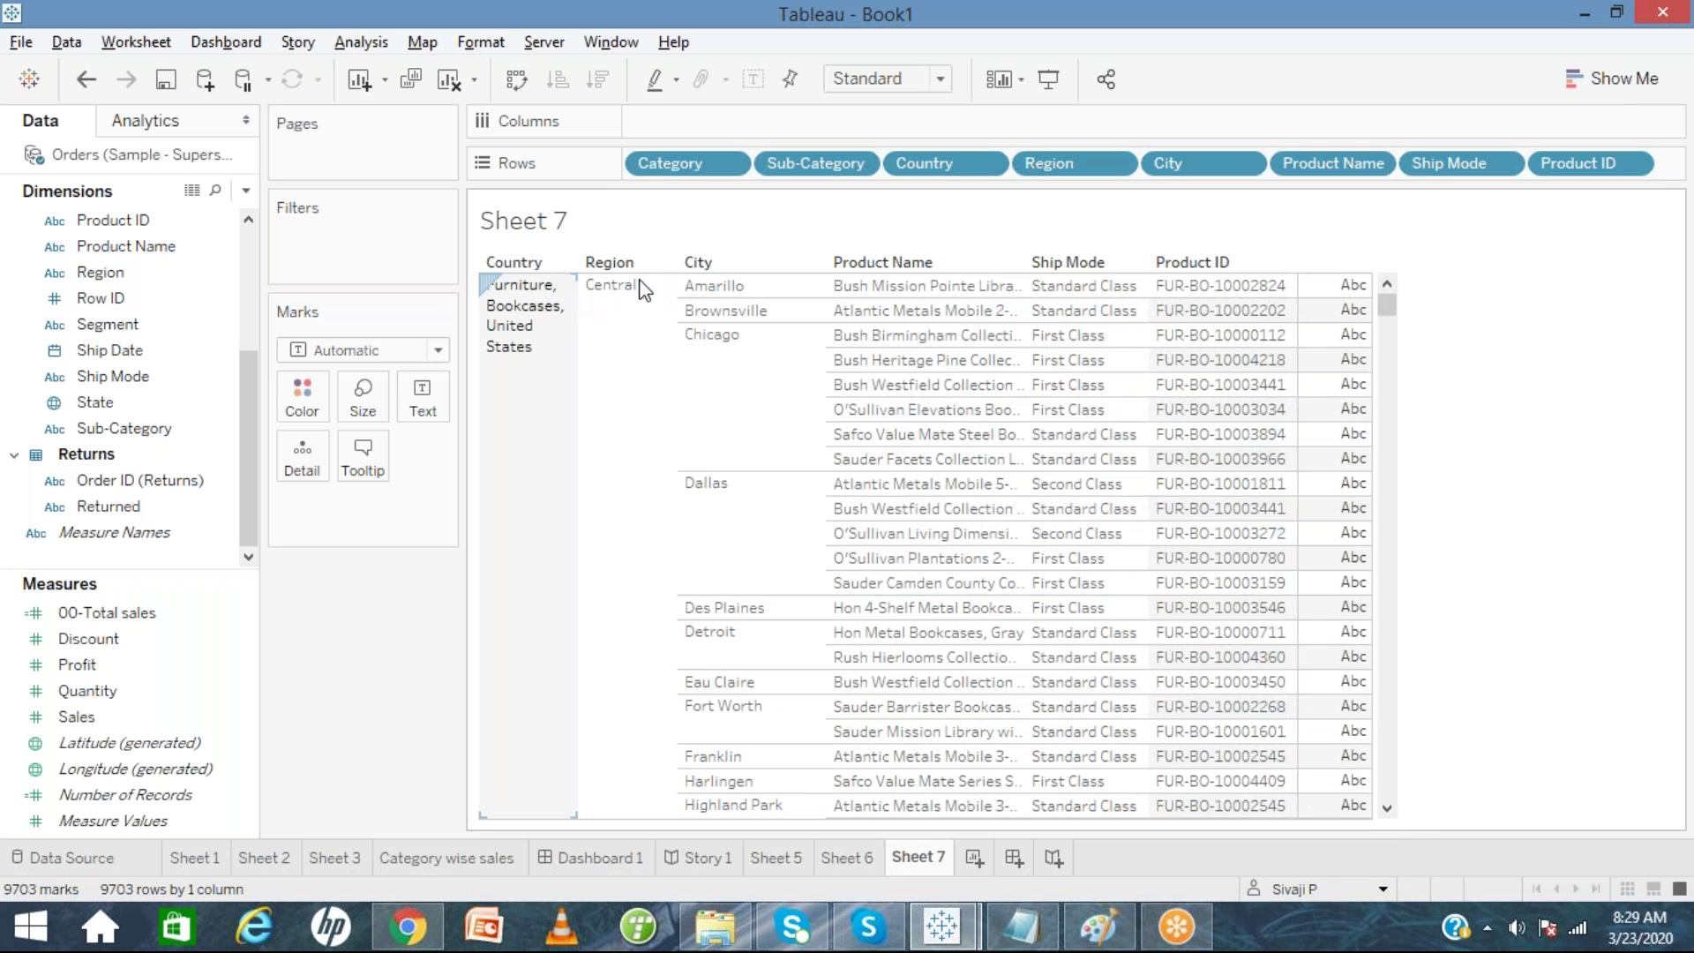
left_click(767, 300)
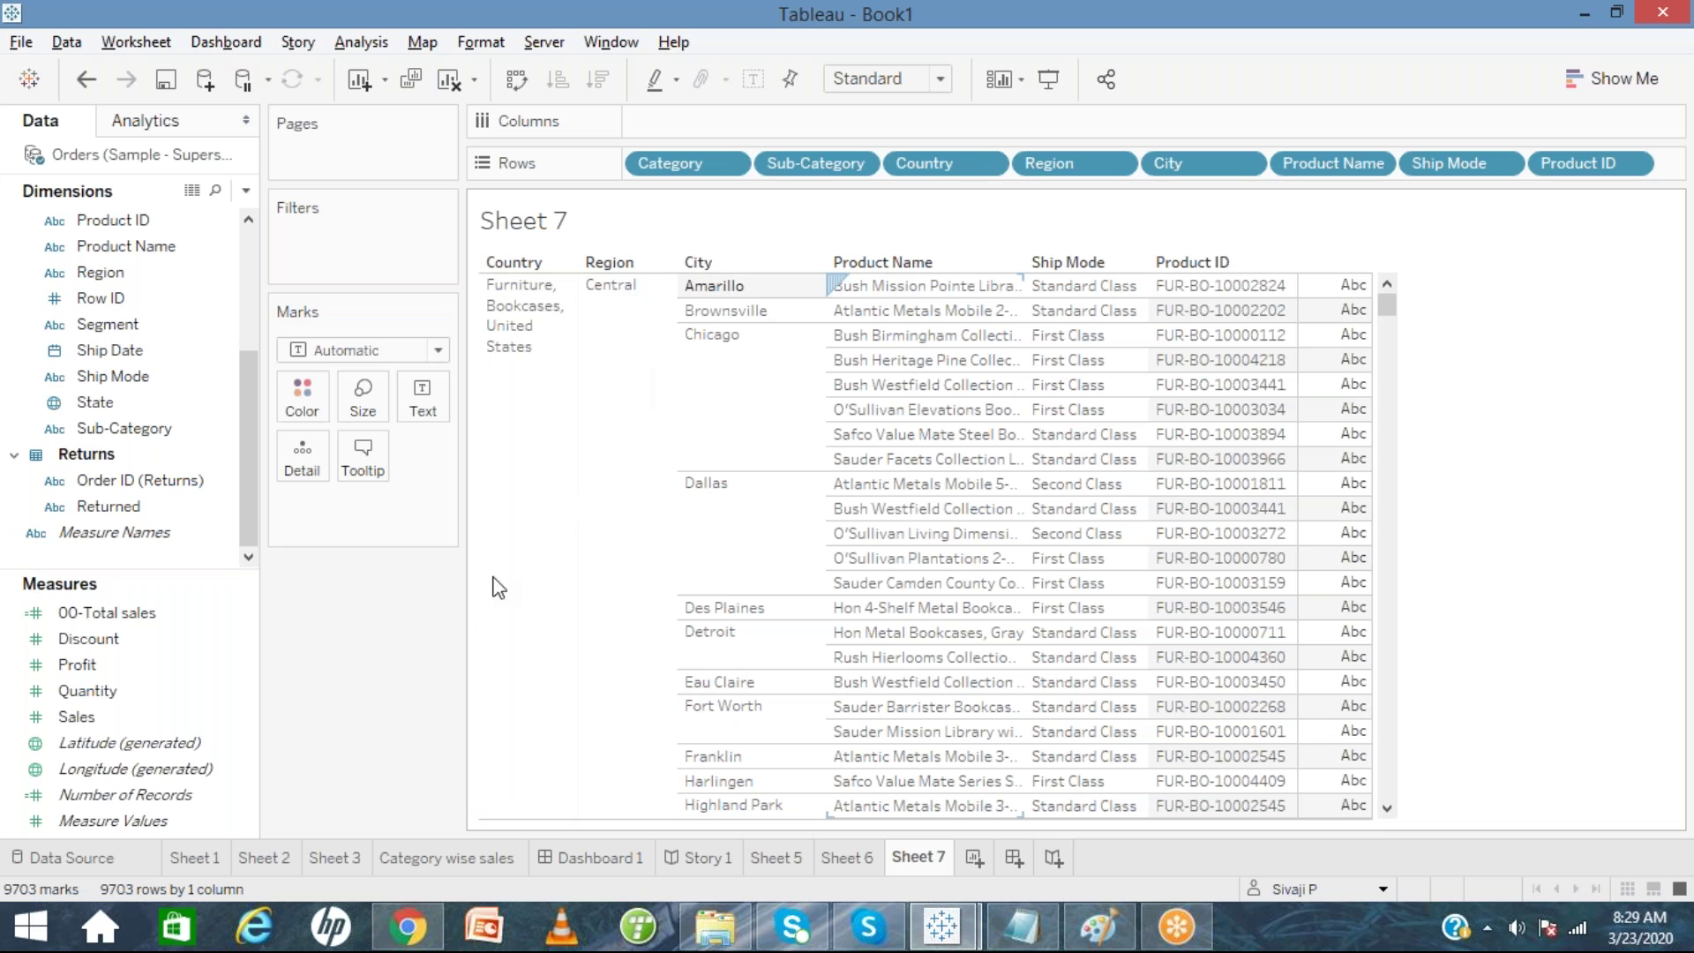
left_click(438, 632)
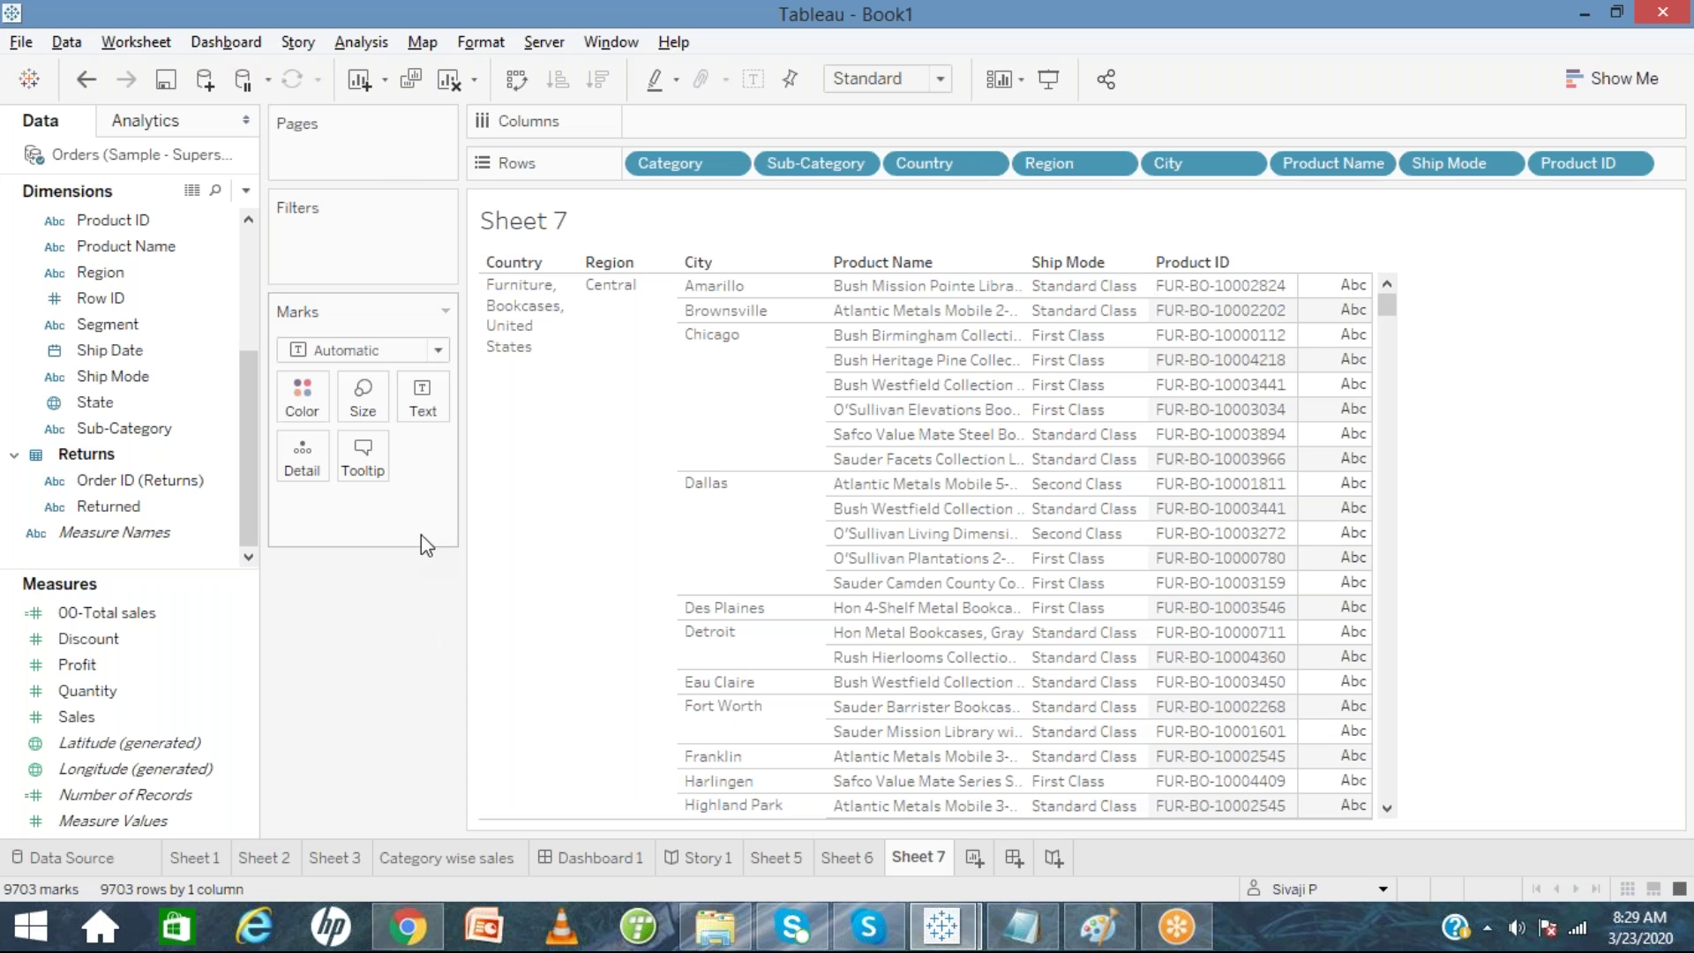
In the advanced table layout options, set the maximum levels of row labels, horizontal row labels and column labels to 16.
left_click(361, 44)
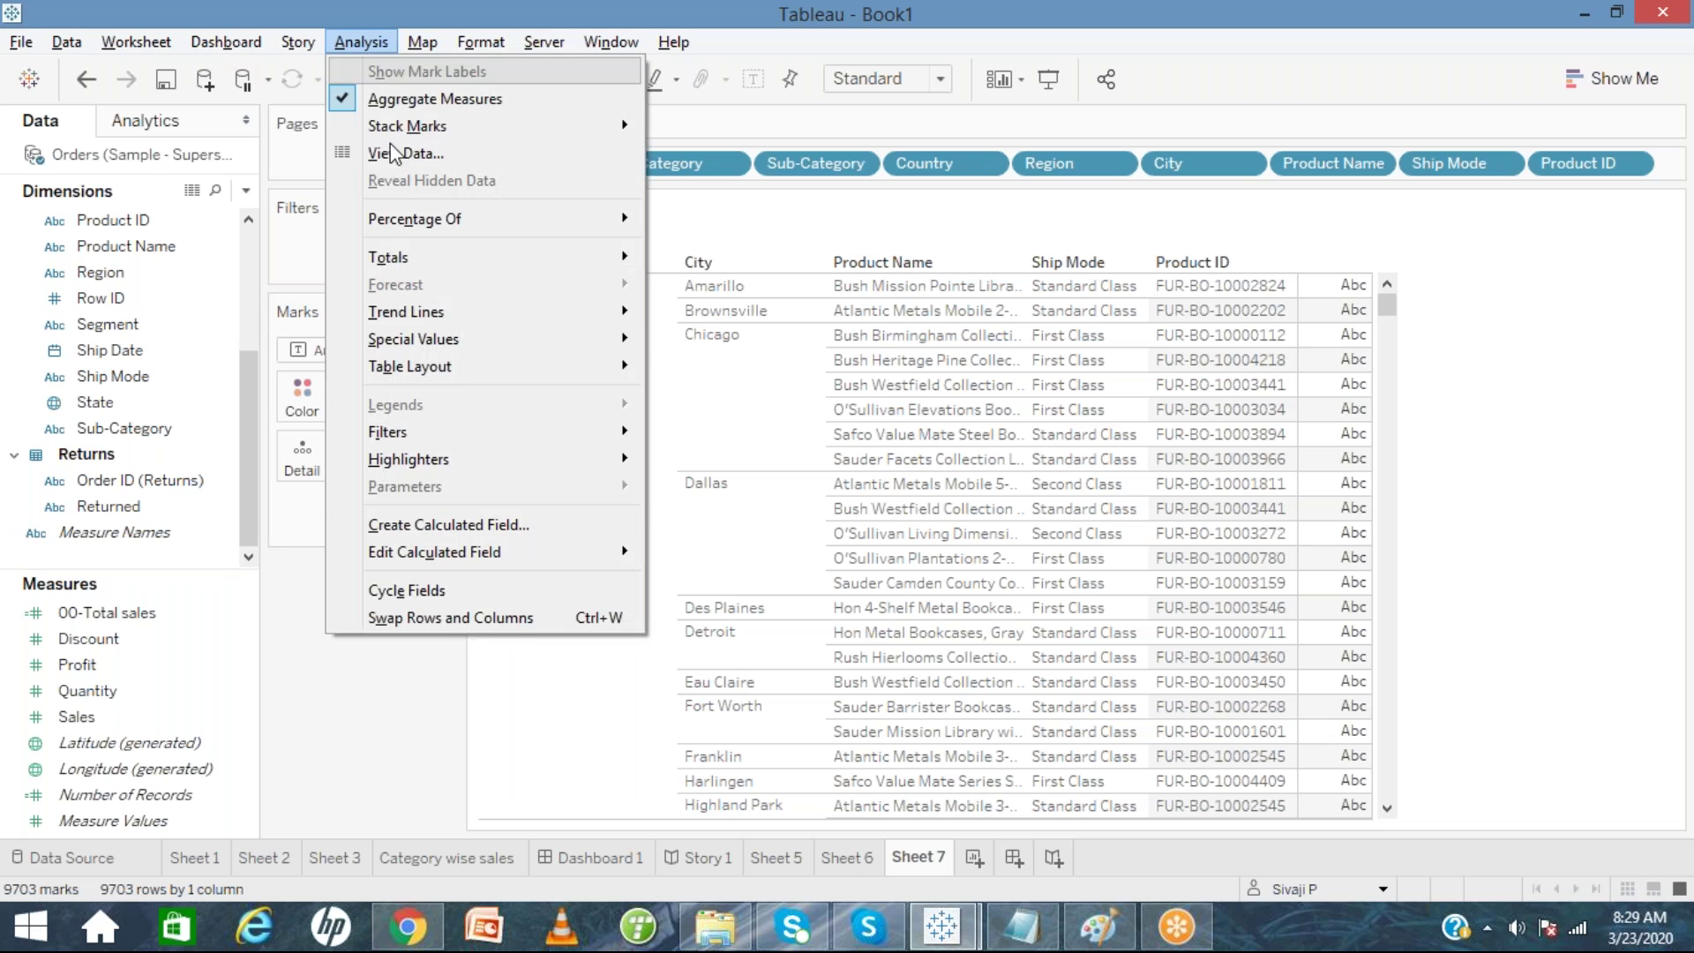
mouse_move(455, 365)
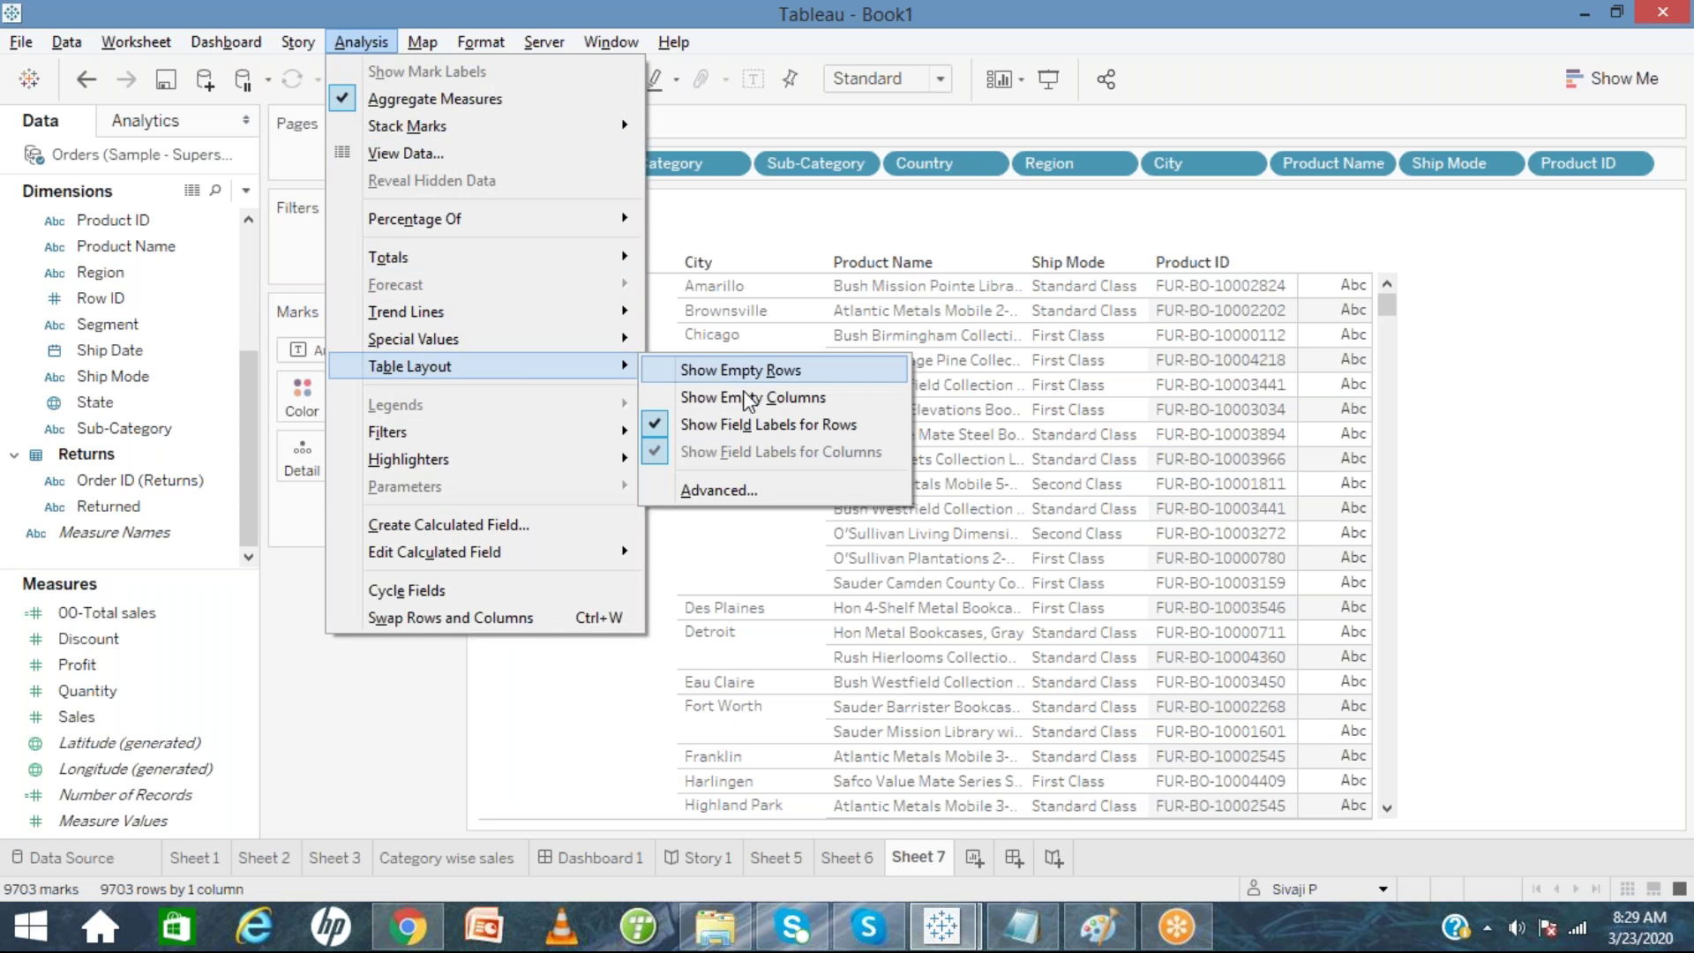
left_click(722, 489)
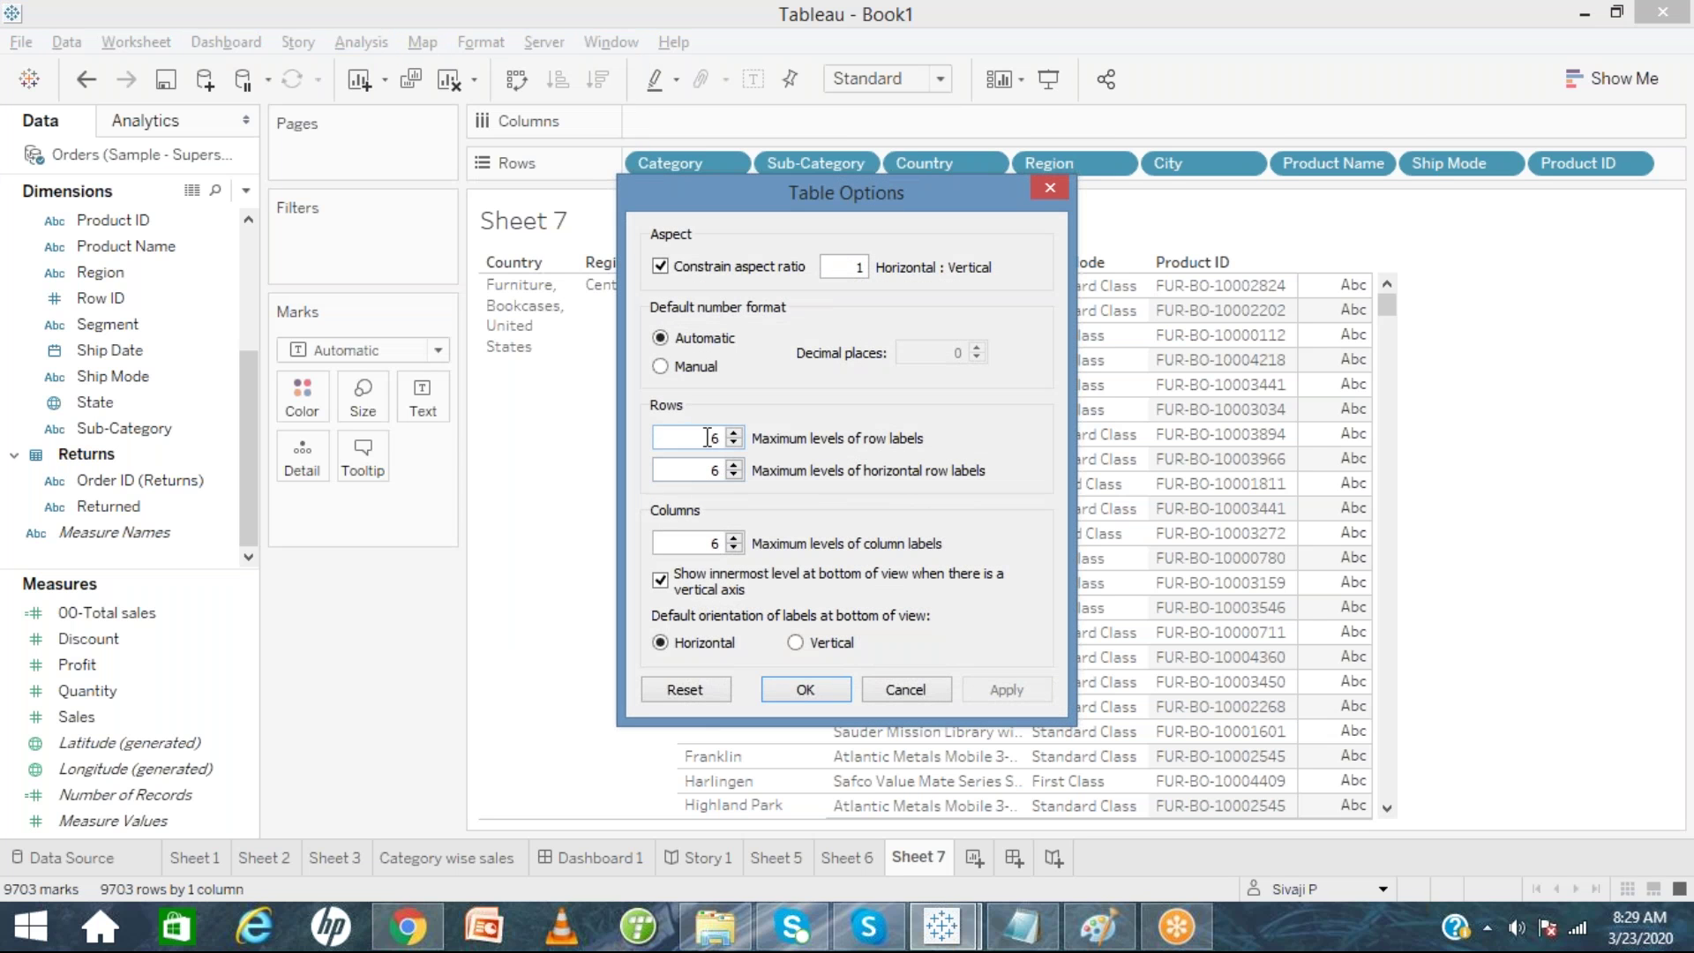
scroll(710, 436, "up", 1)
scroll(713, 477, "down", 1)
scroll(712, 473, "up", 1)
left_click(800, 691)
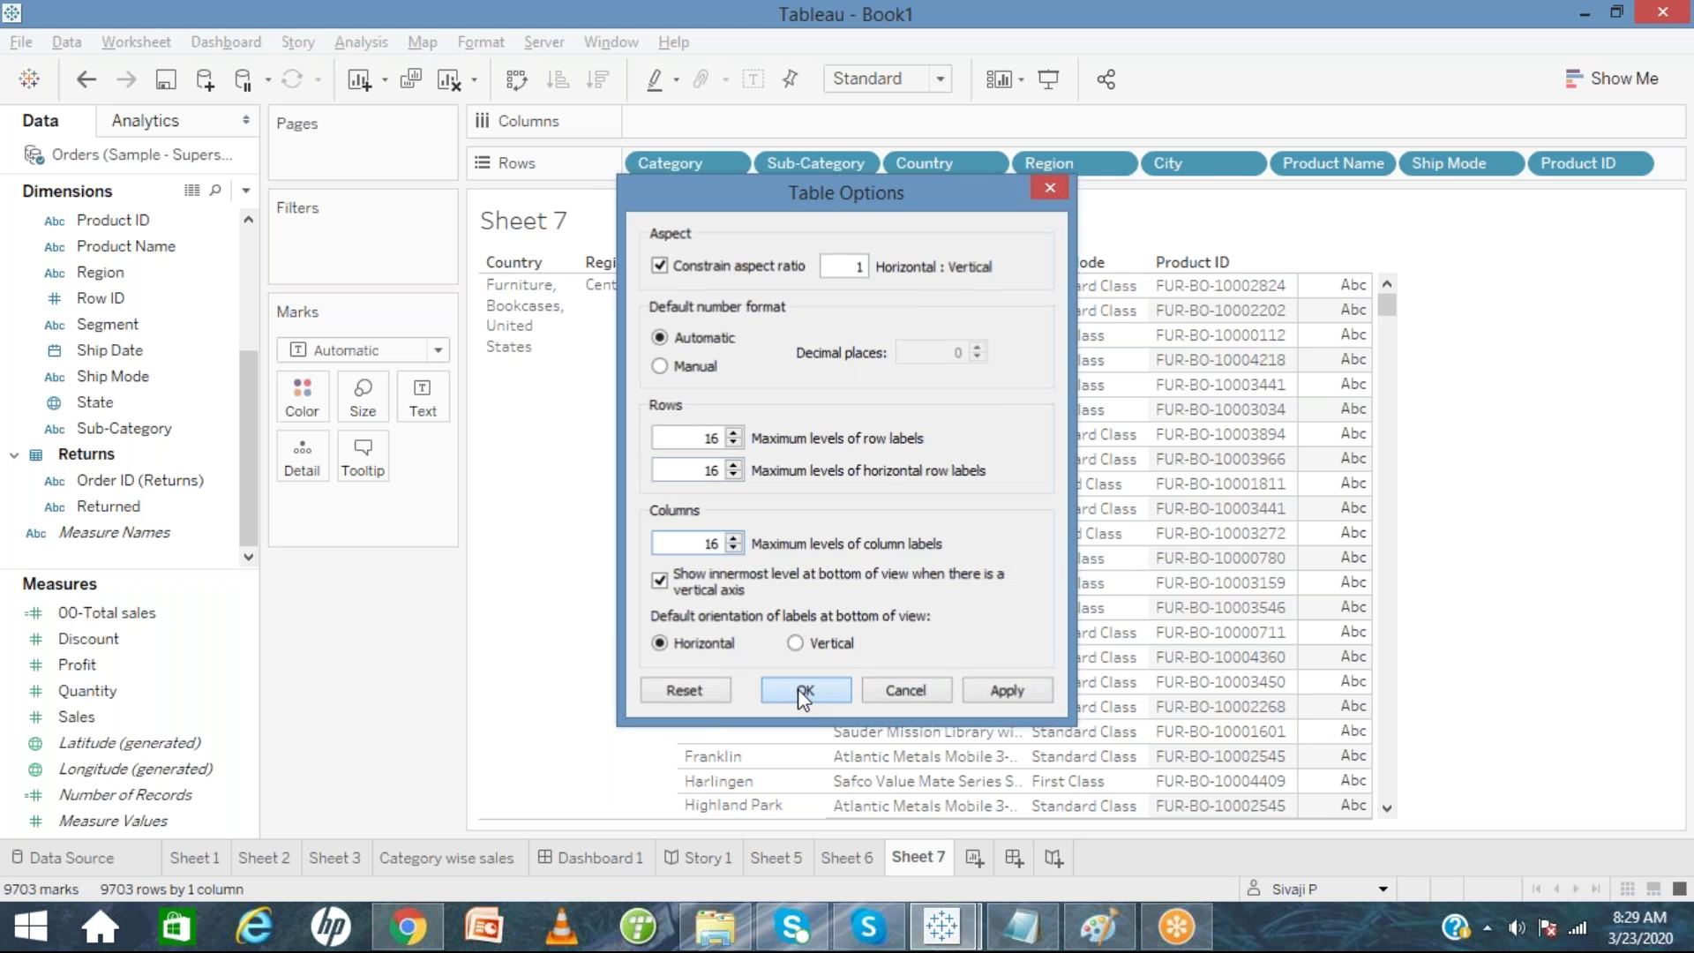
left_click(521, 288)
left_click(416, 618)
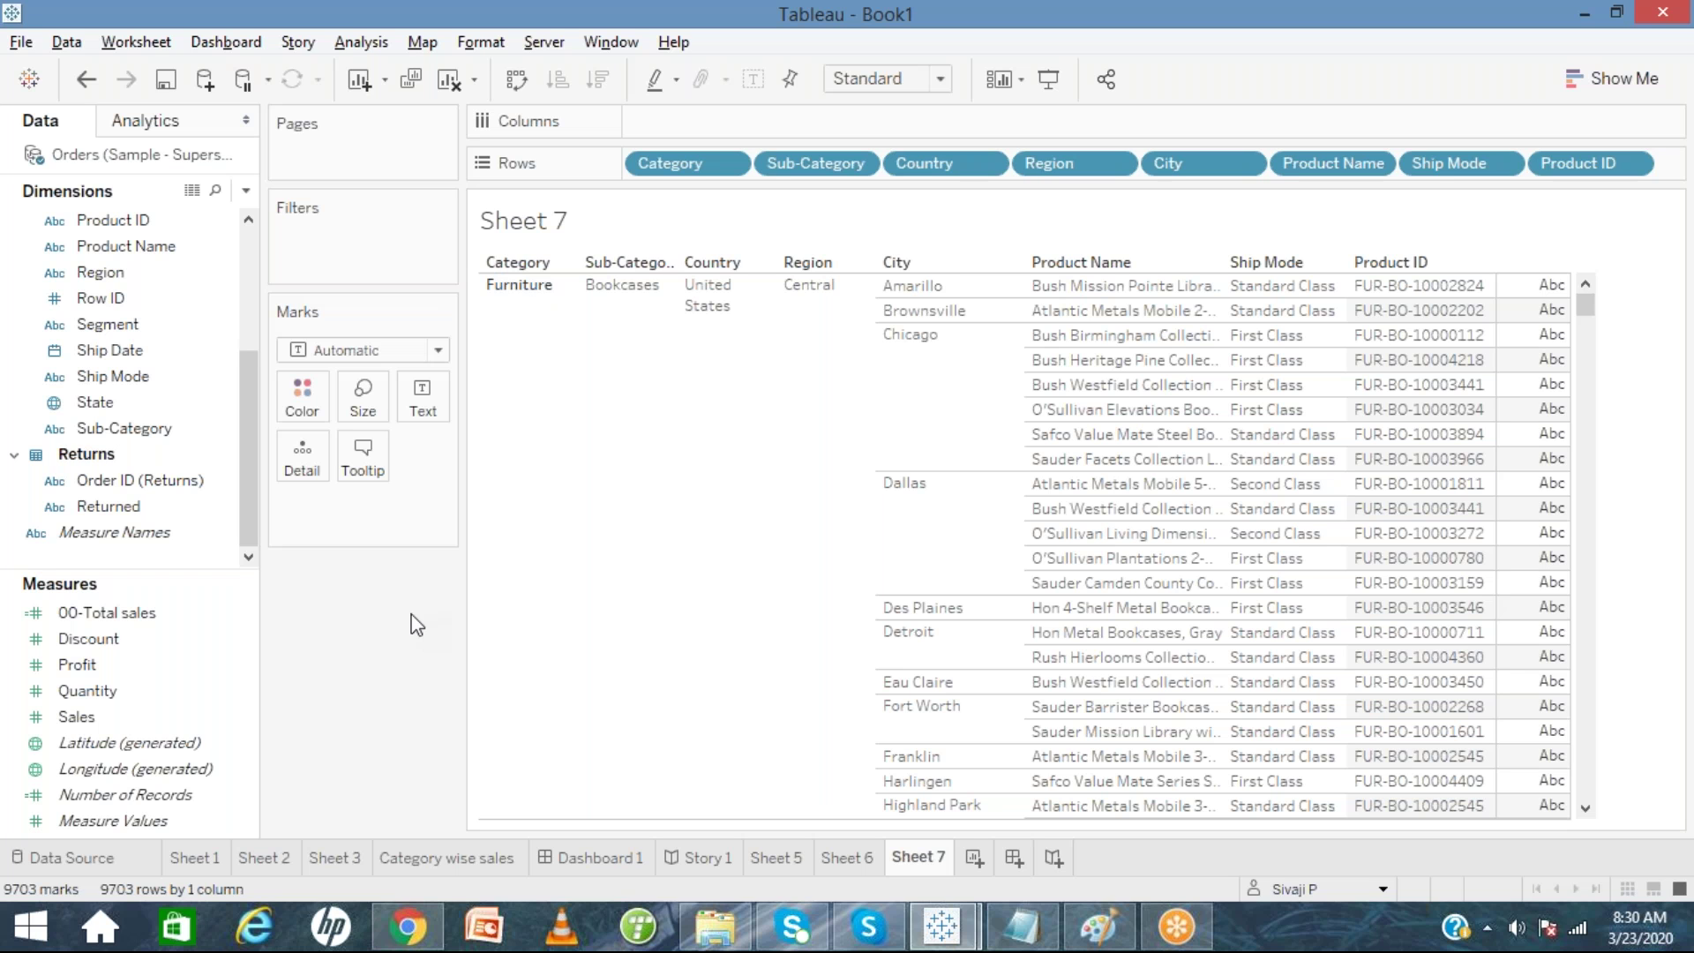
Review the advanced table layout options of the Sheet 7 table.
left_click(358, 44)
mouse_move(501, 368)
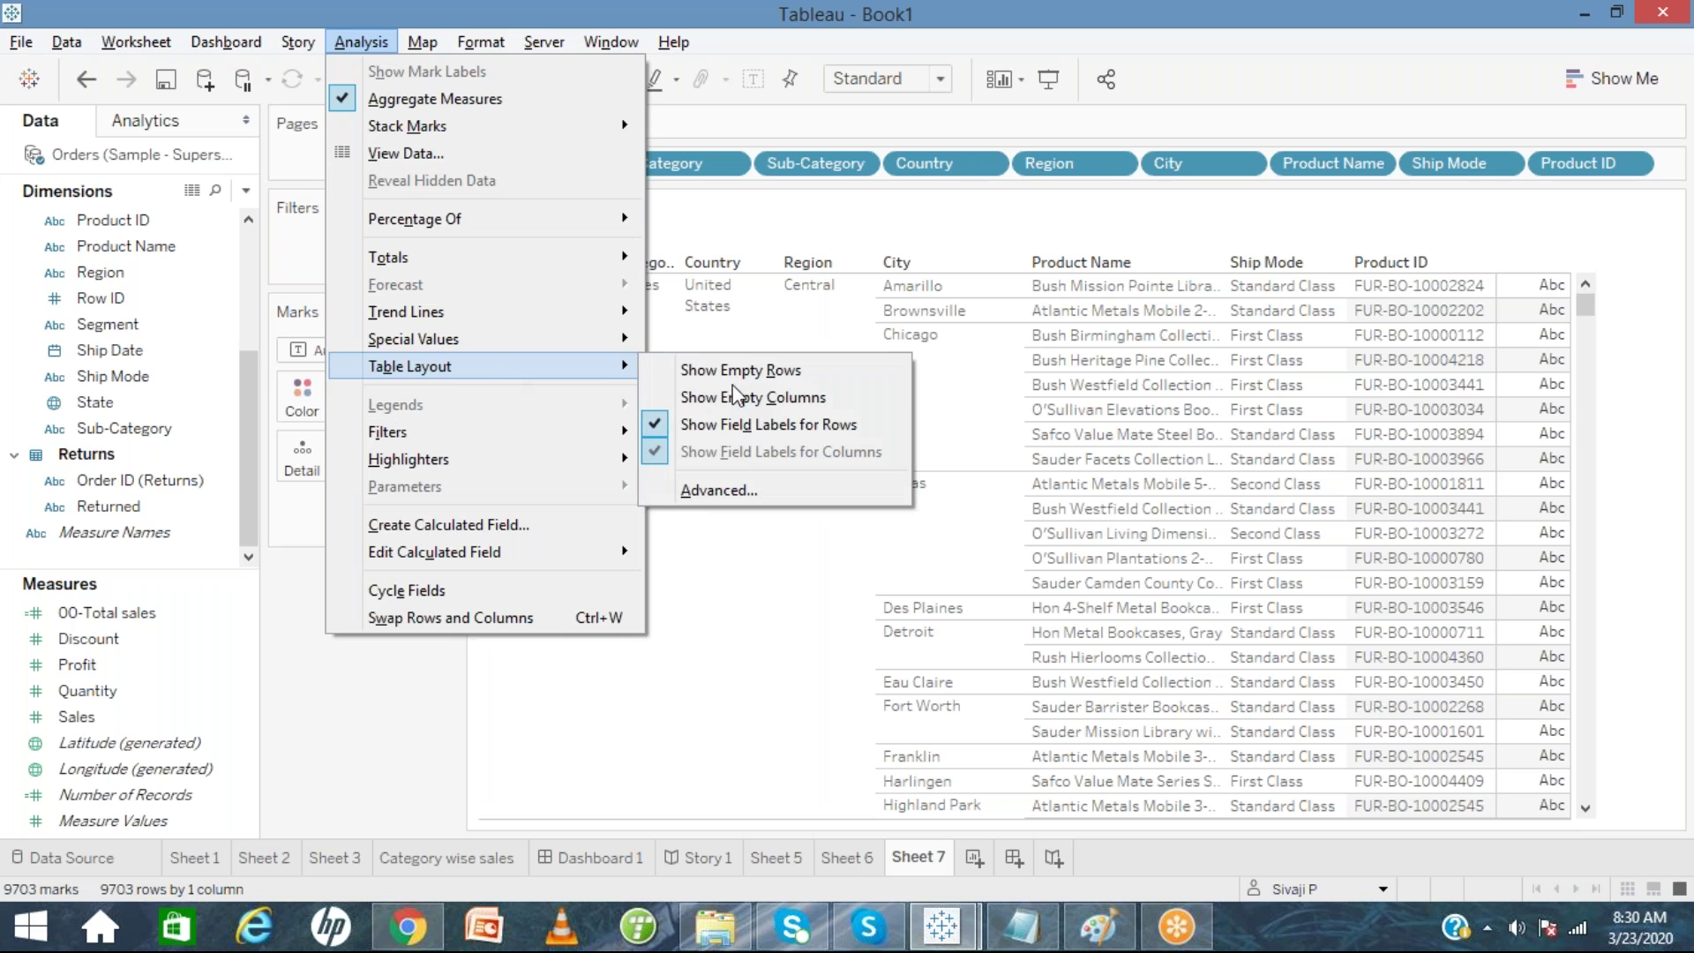
left_click(715, 487)
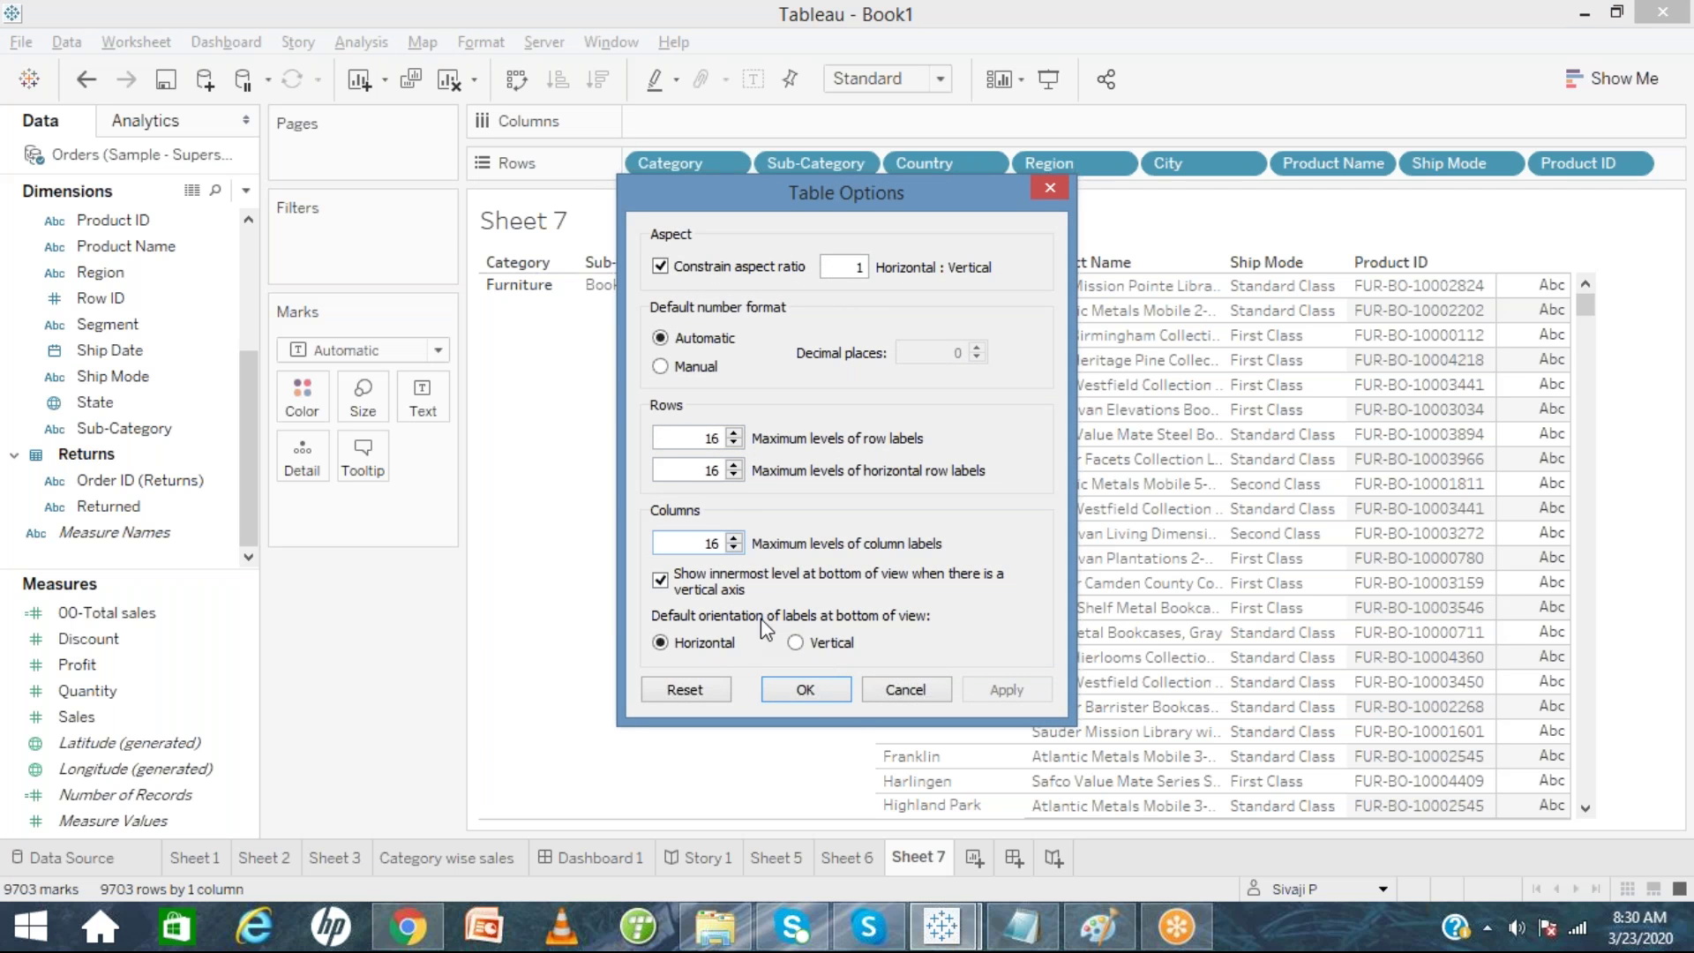
left_click(804, 689)
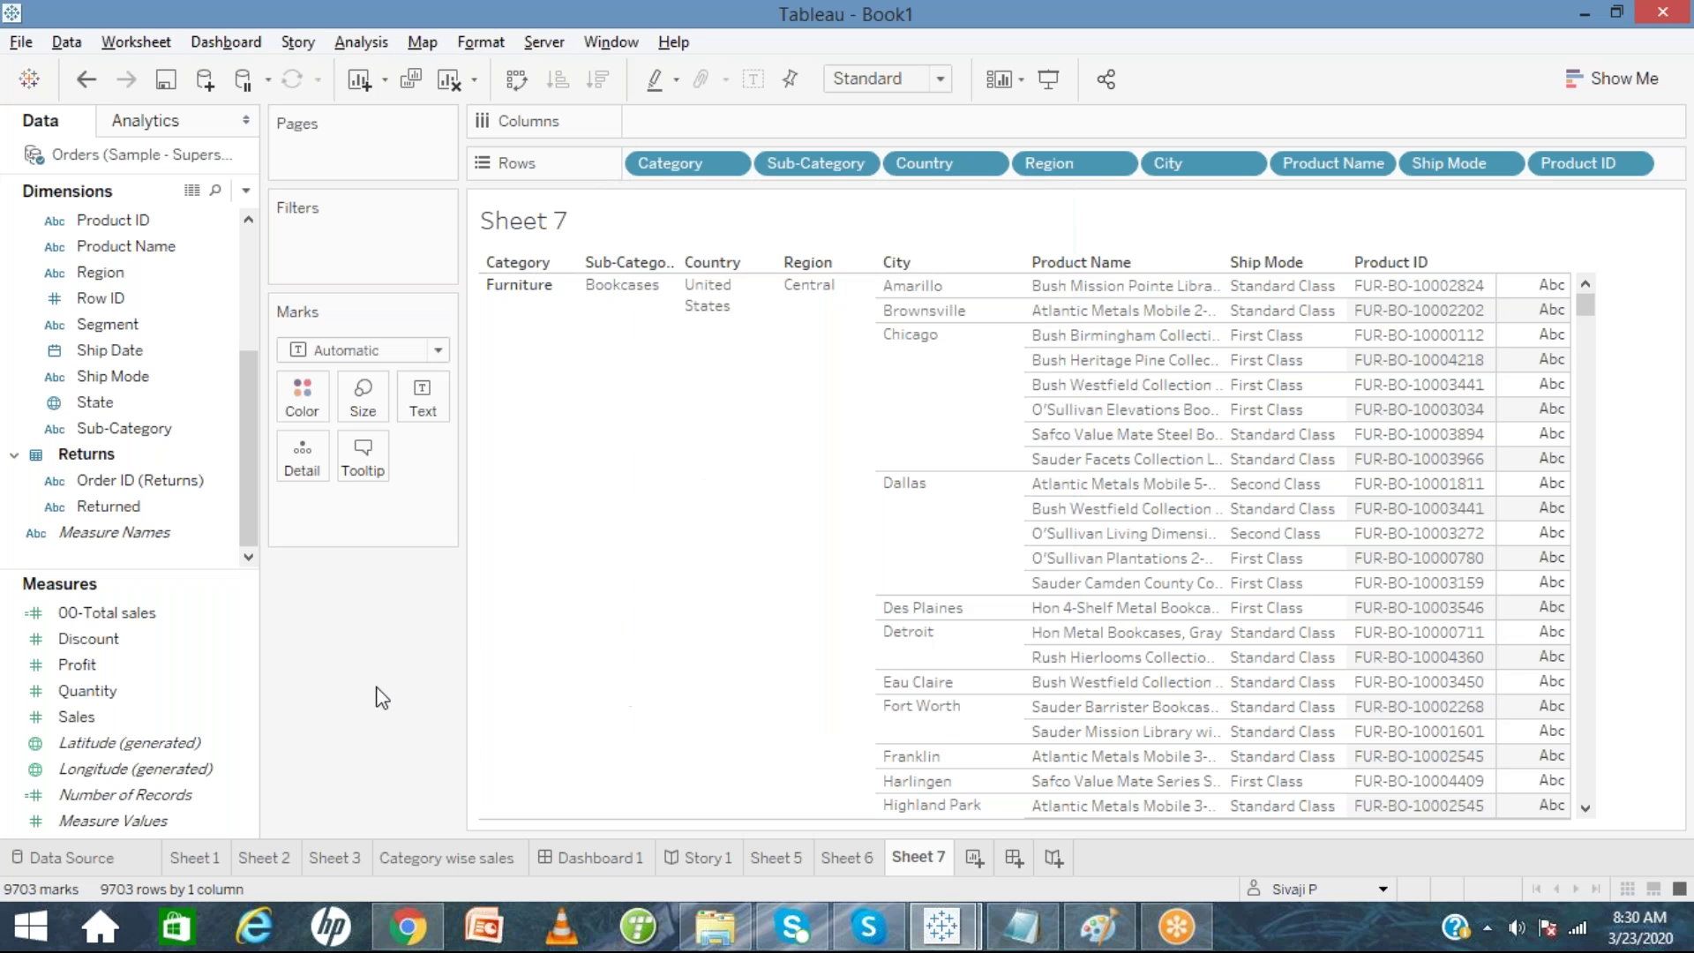
left_click(361, 42)
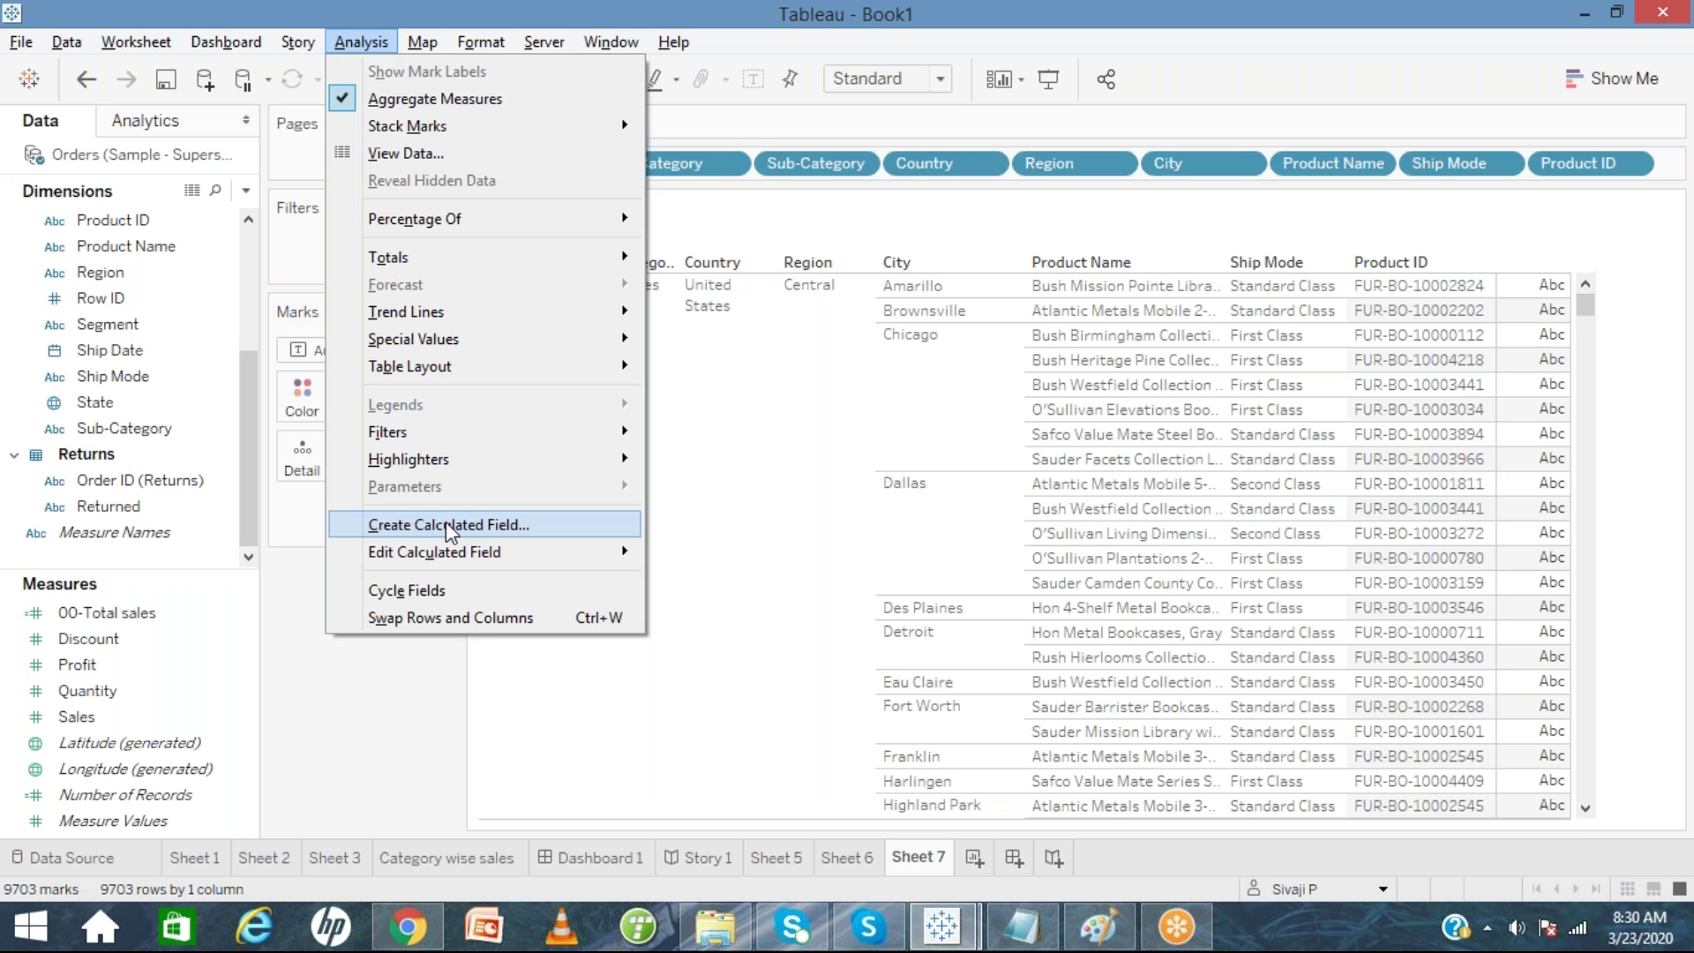
left_click(410, 701)
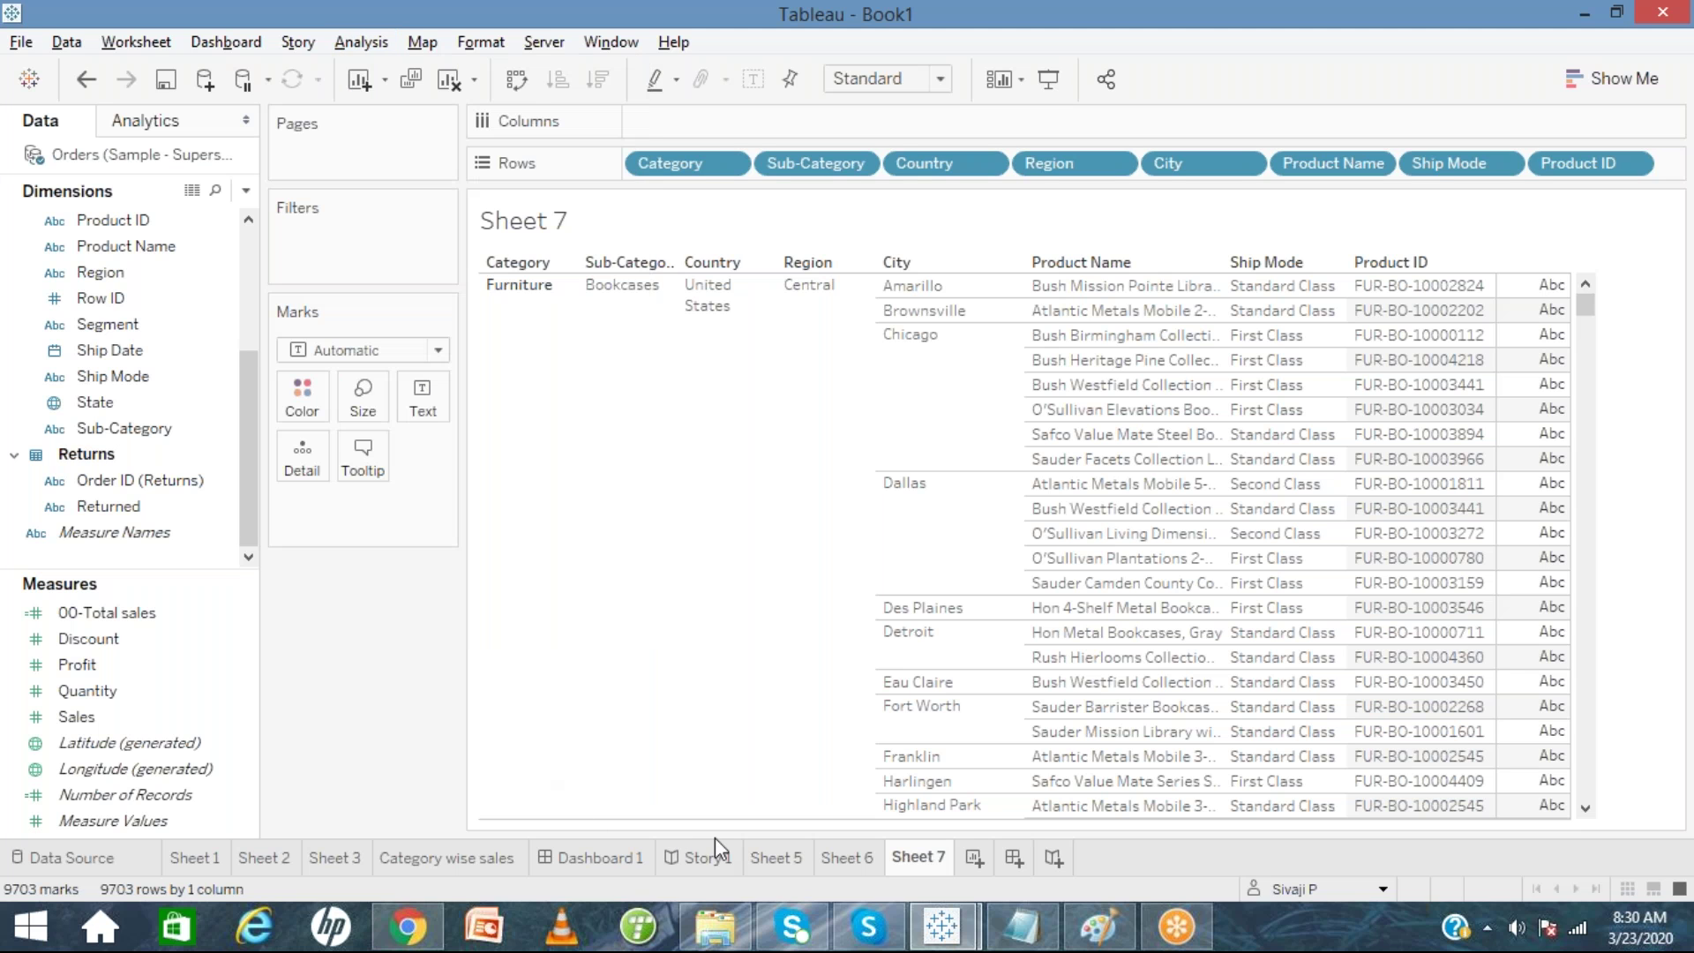
Convert the sub-category sales table on Sheet 5 into a packed bubbles chart.
left_click(788, 863)
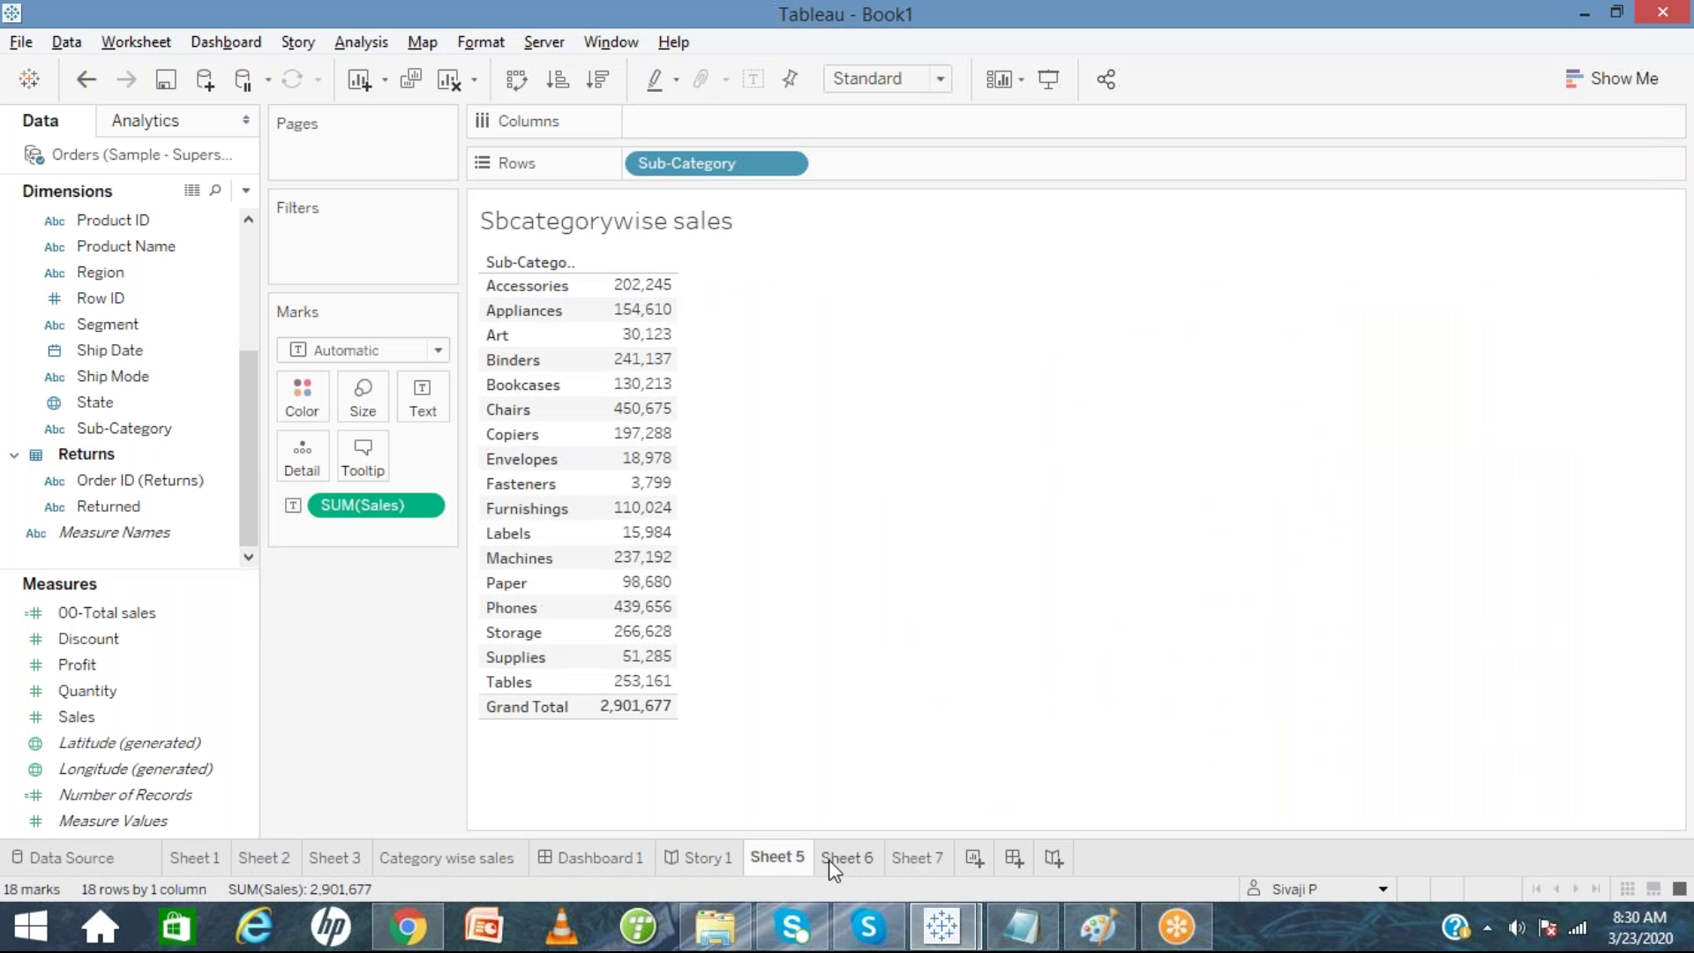
left_click(829, 860)
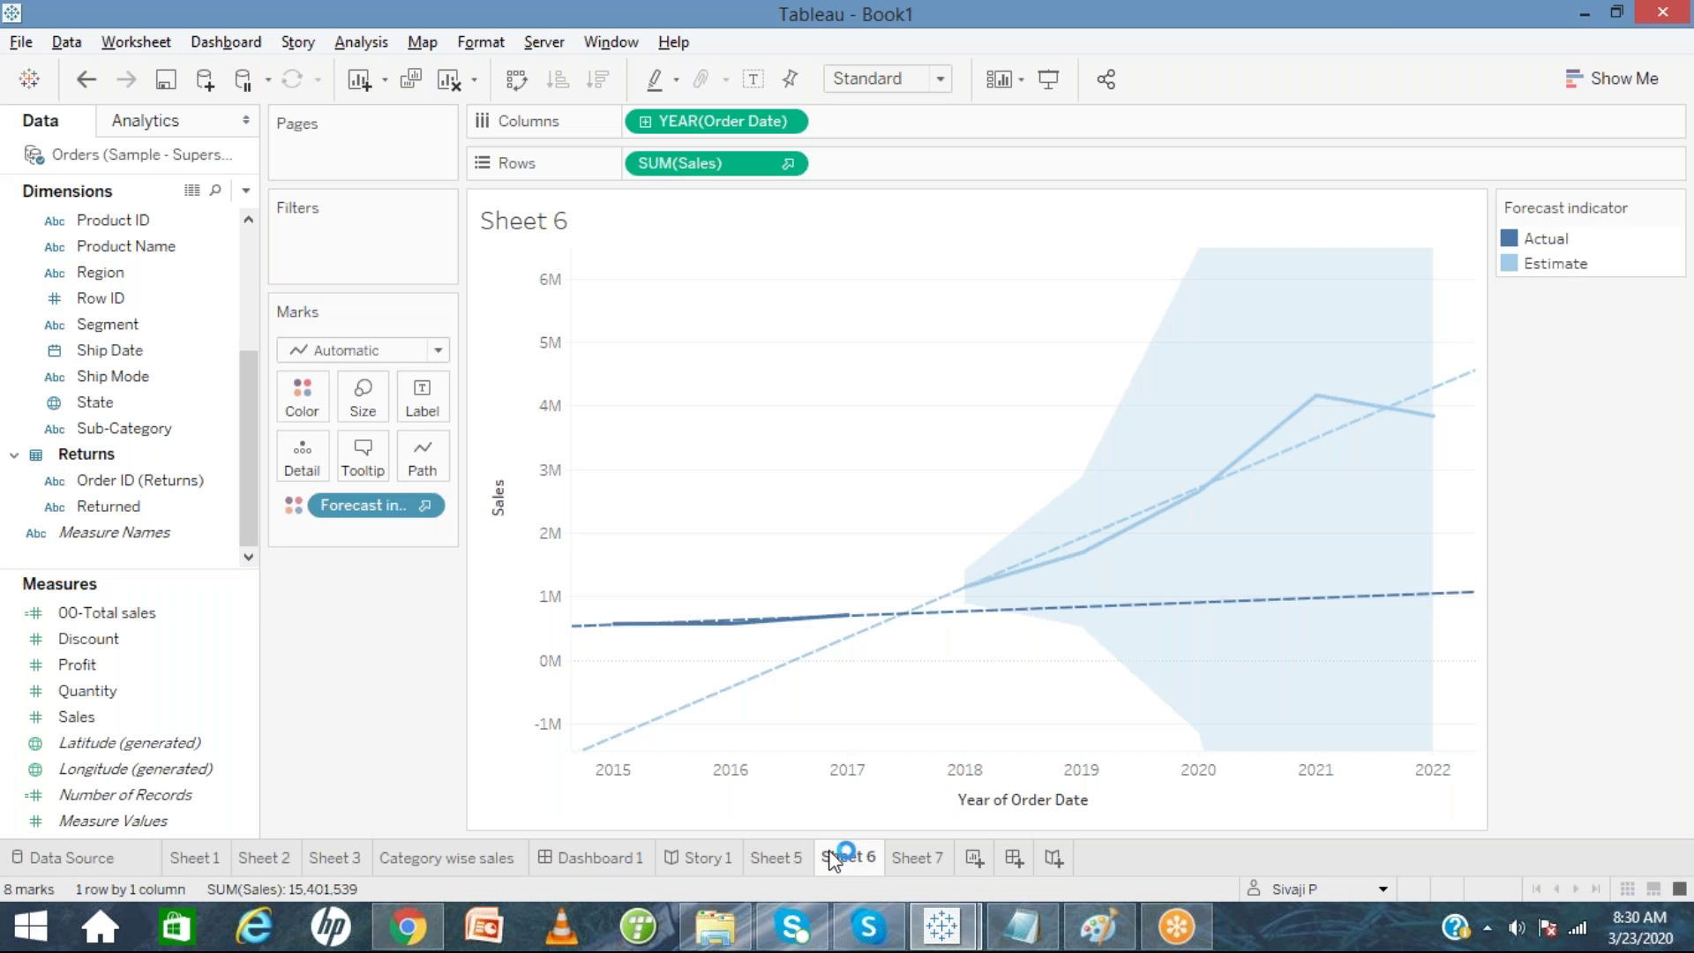
left_click(784, 861)
left_click(1595, 95)
left_click(1637, 547)
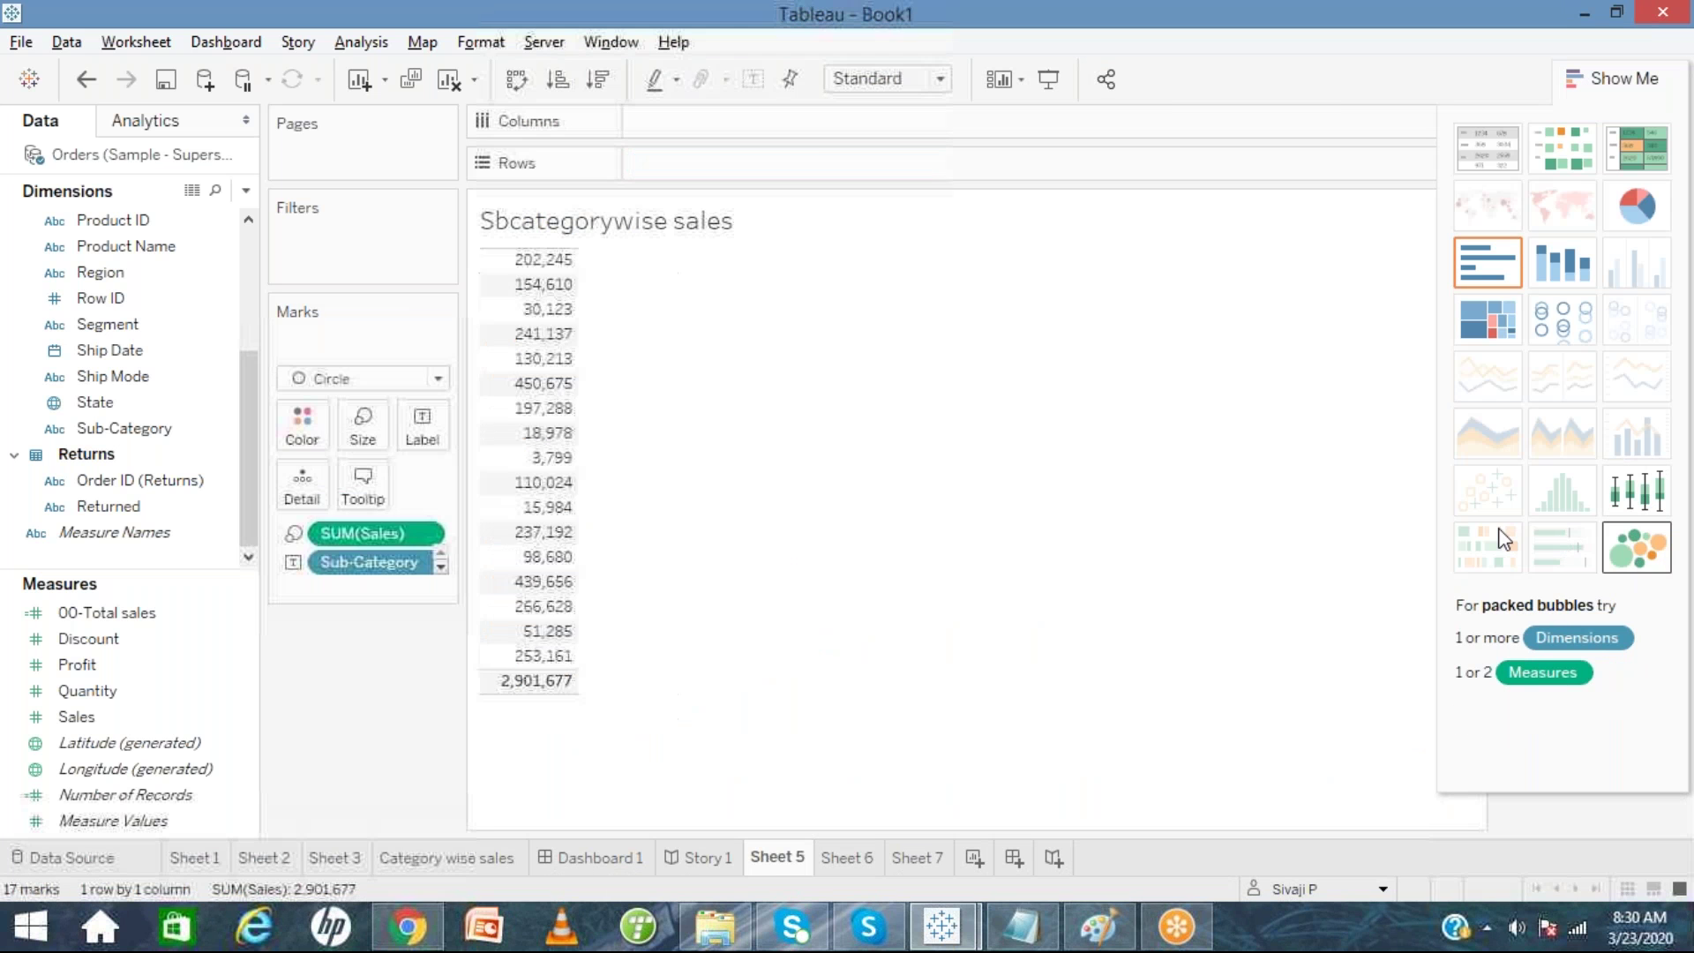
left_click(1561, 78)
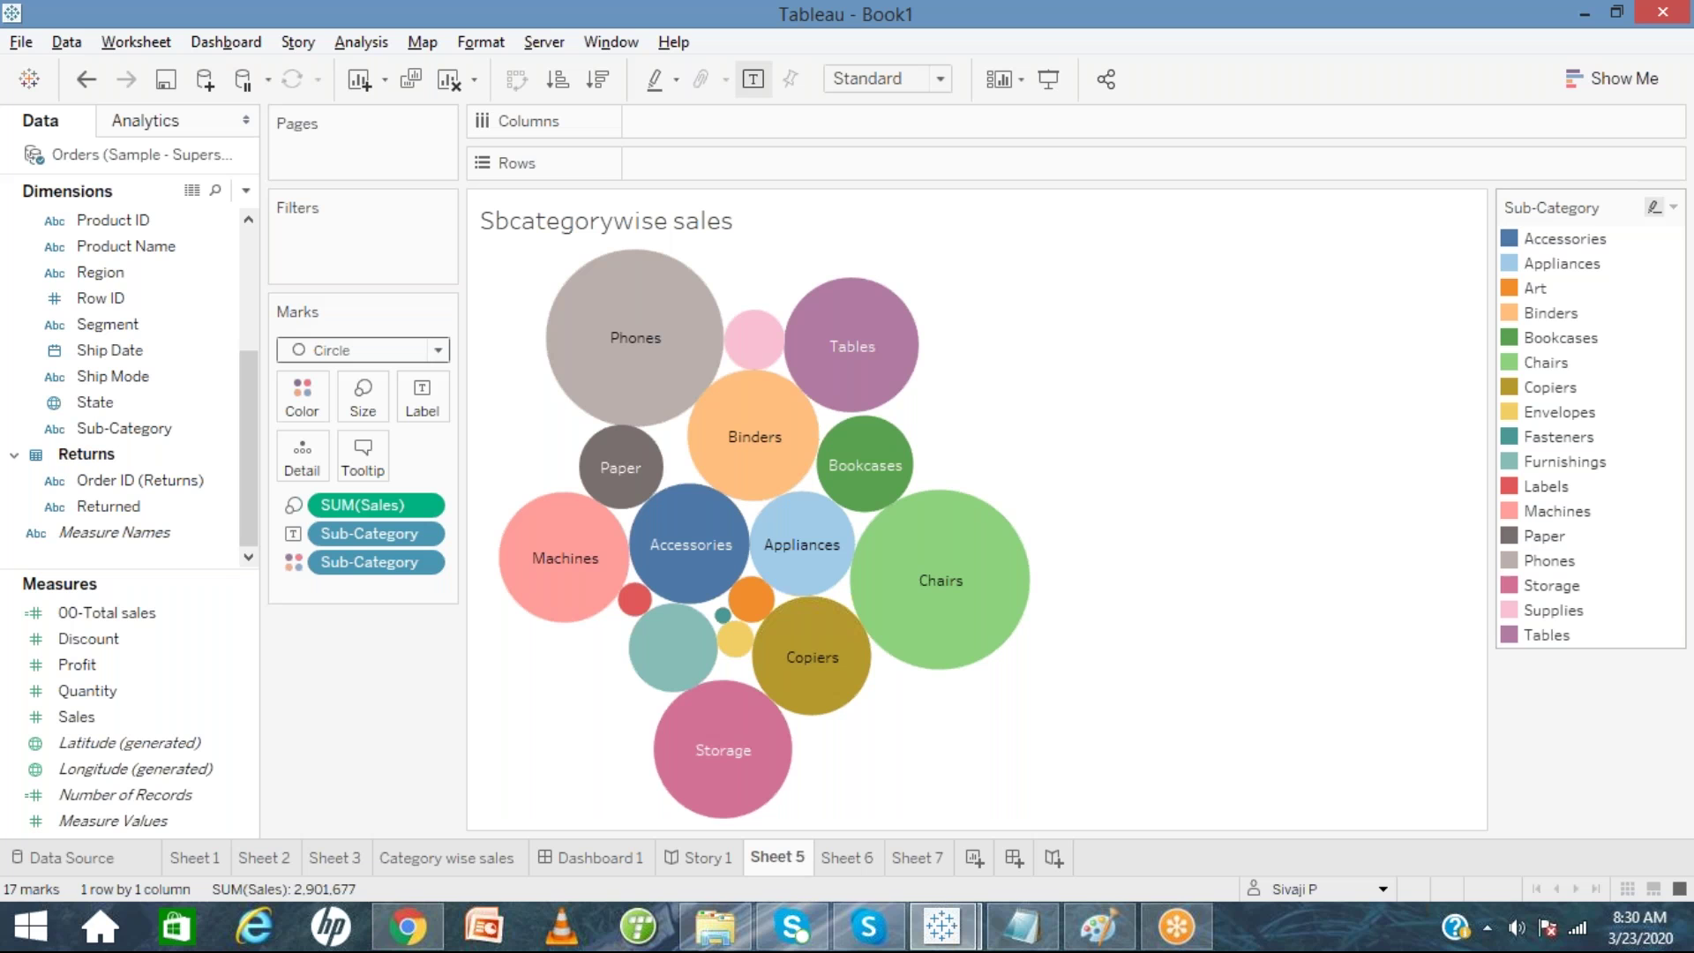
Hide the Sub-Category color legend of the bubble chart and restore it using the Legends command.
left_click(1674, 209)
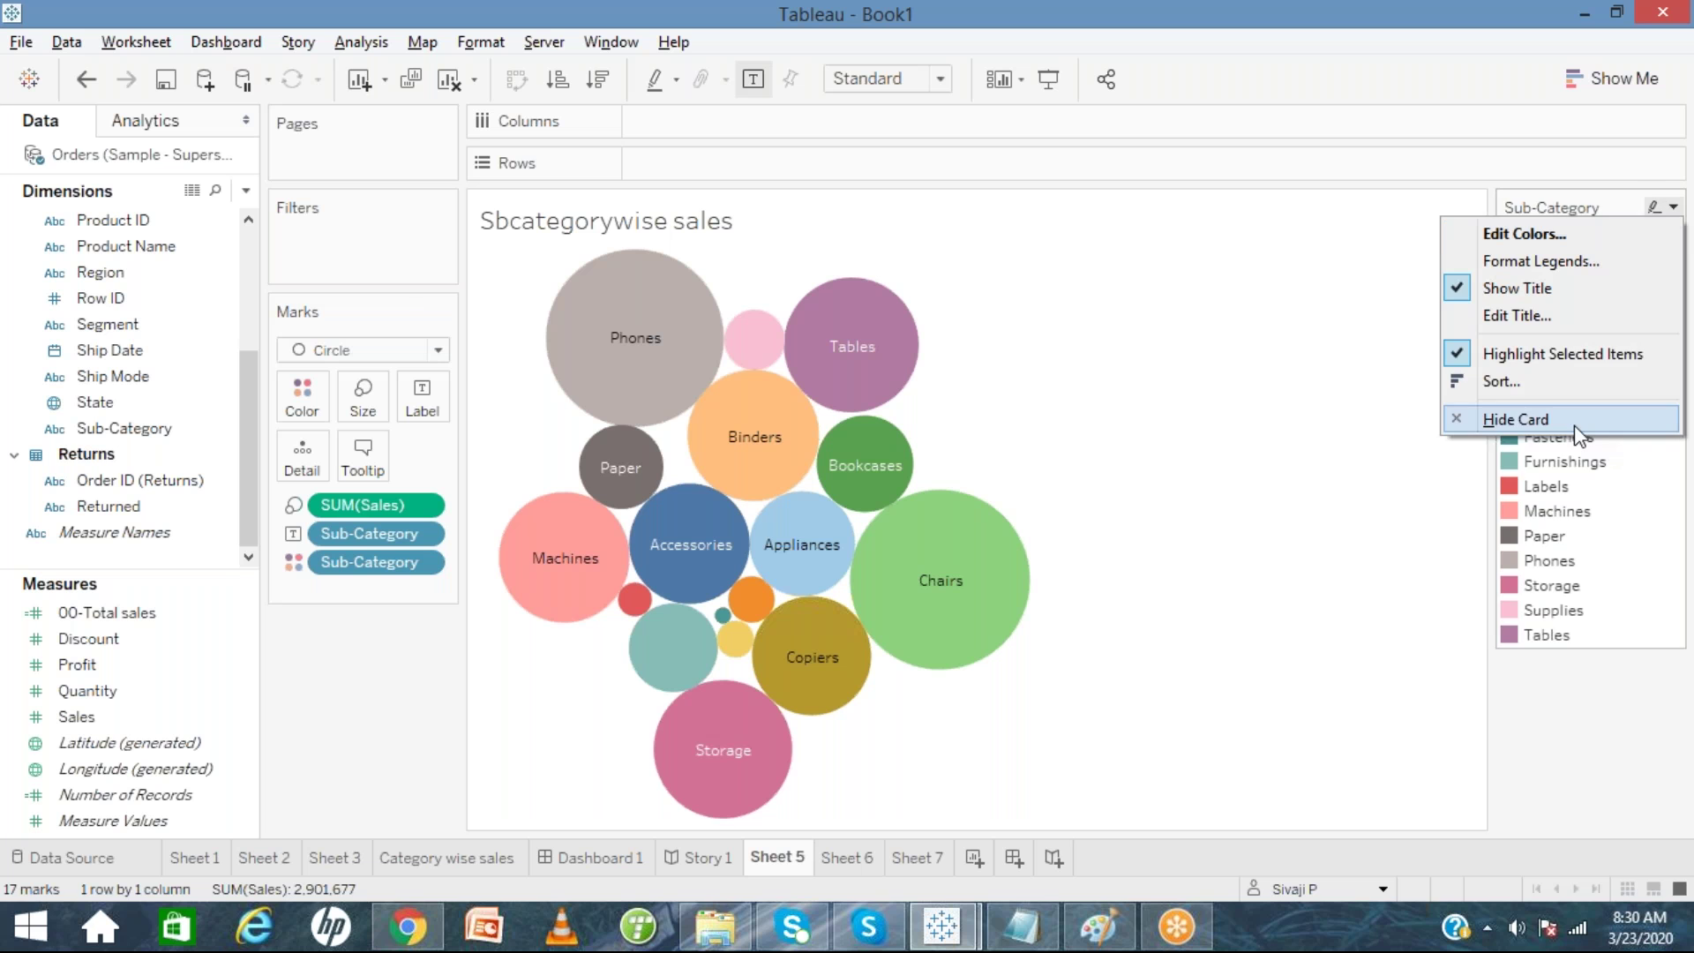
left_click(1579, 422)
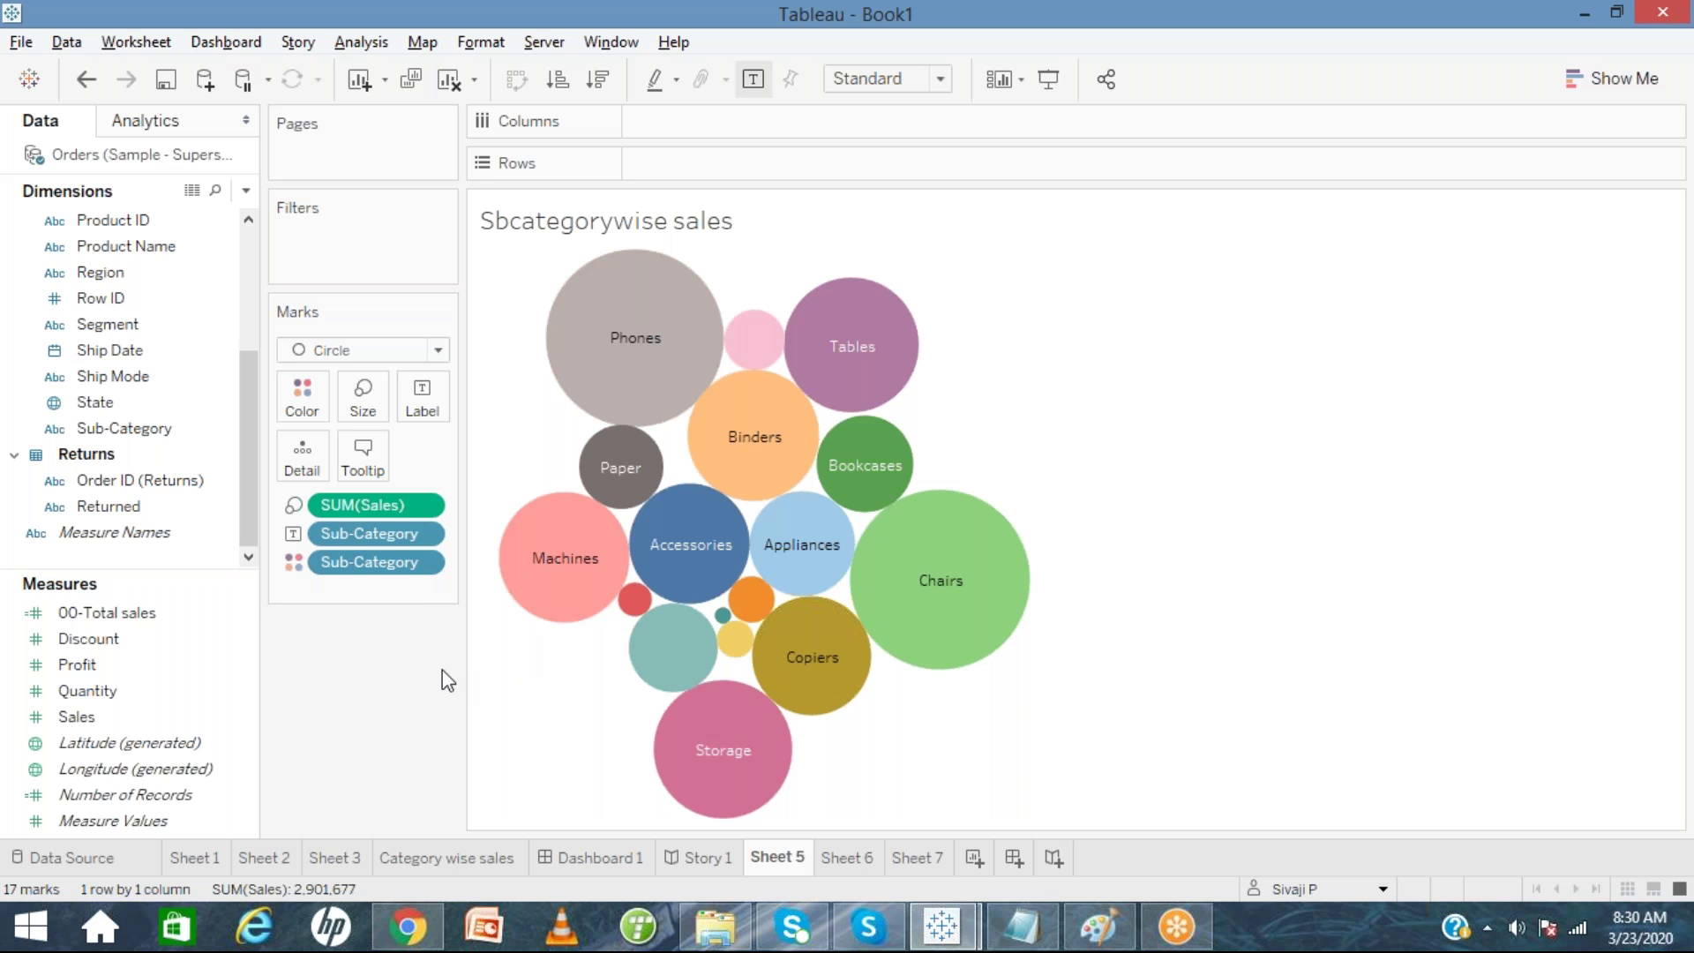
left_click(360, 42)
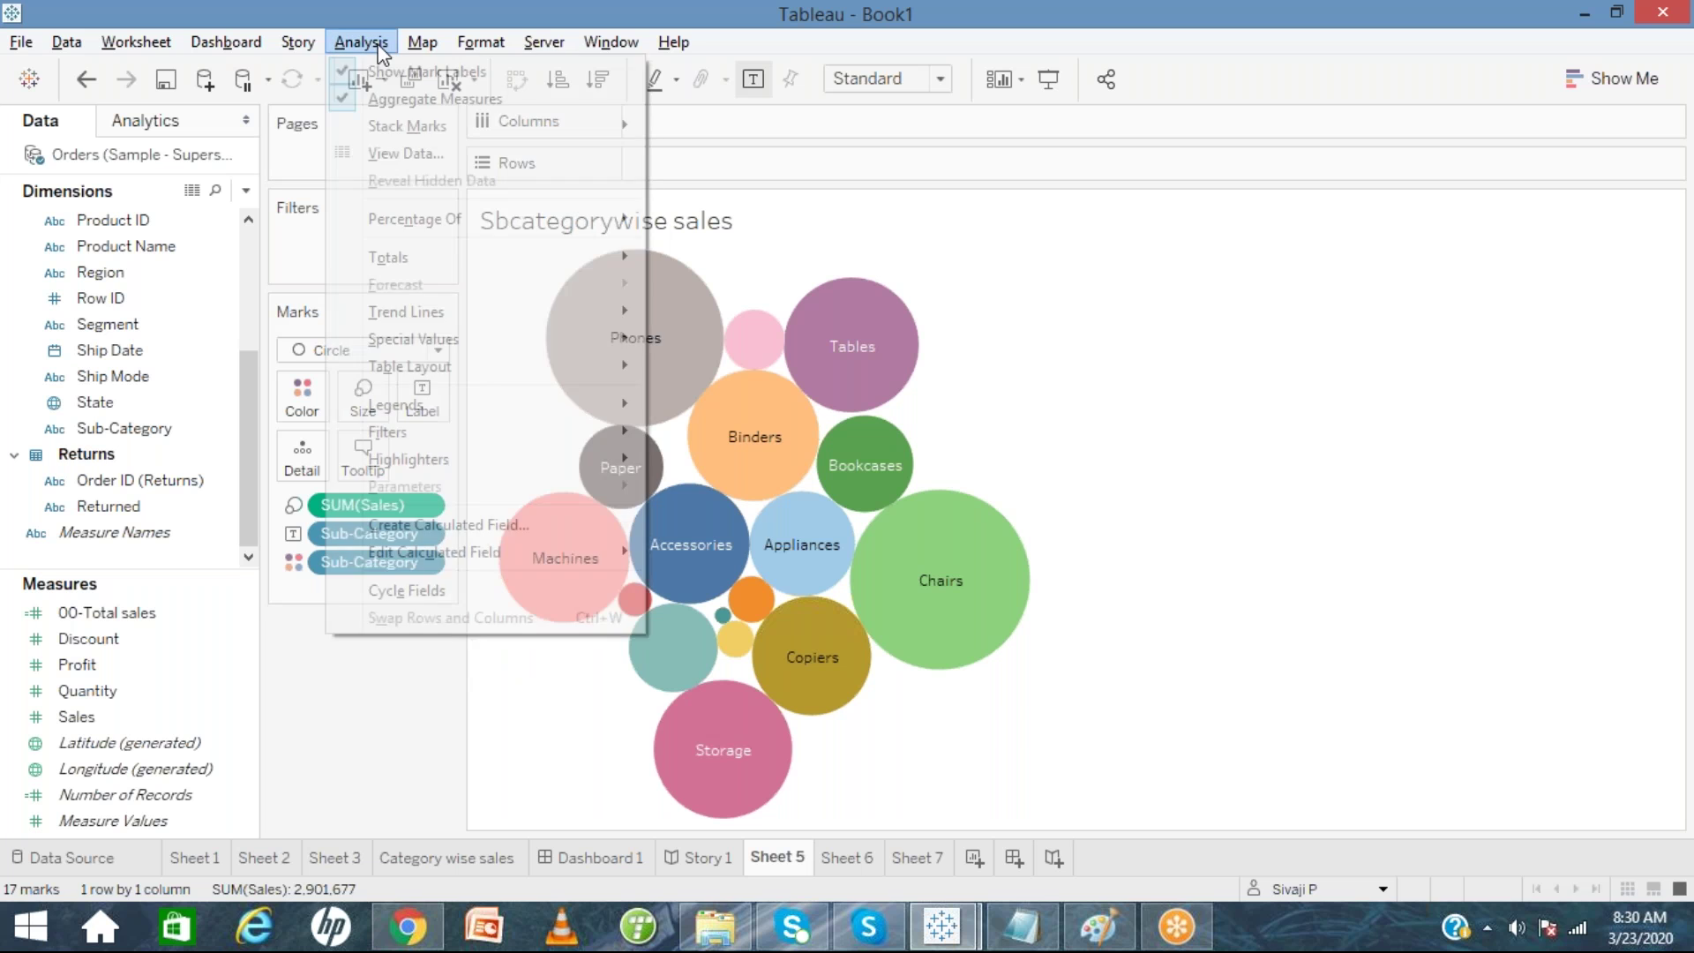
mouse_move(528, 411)
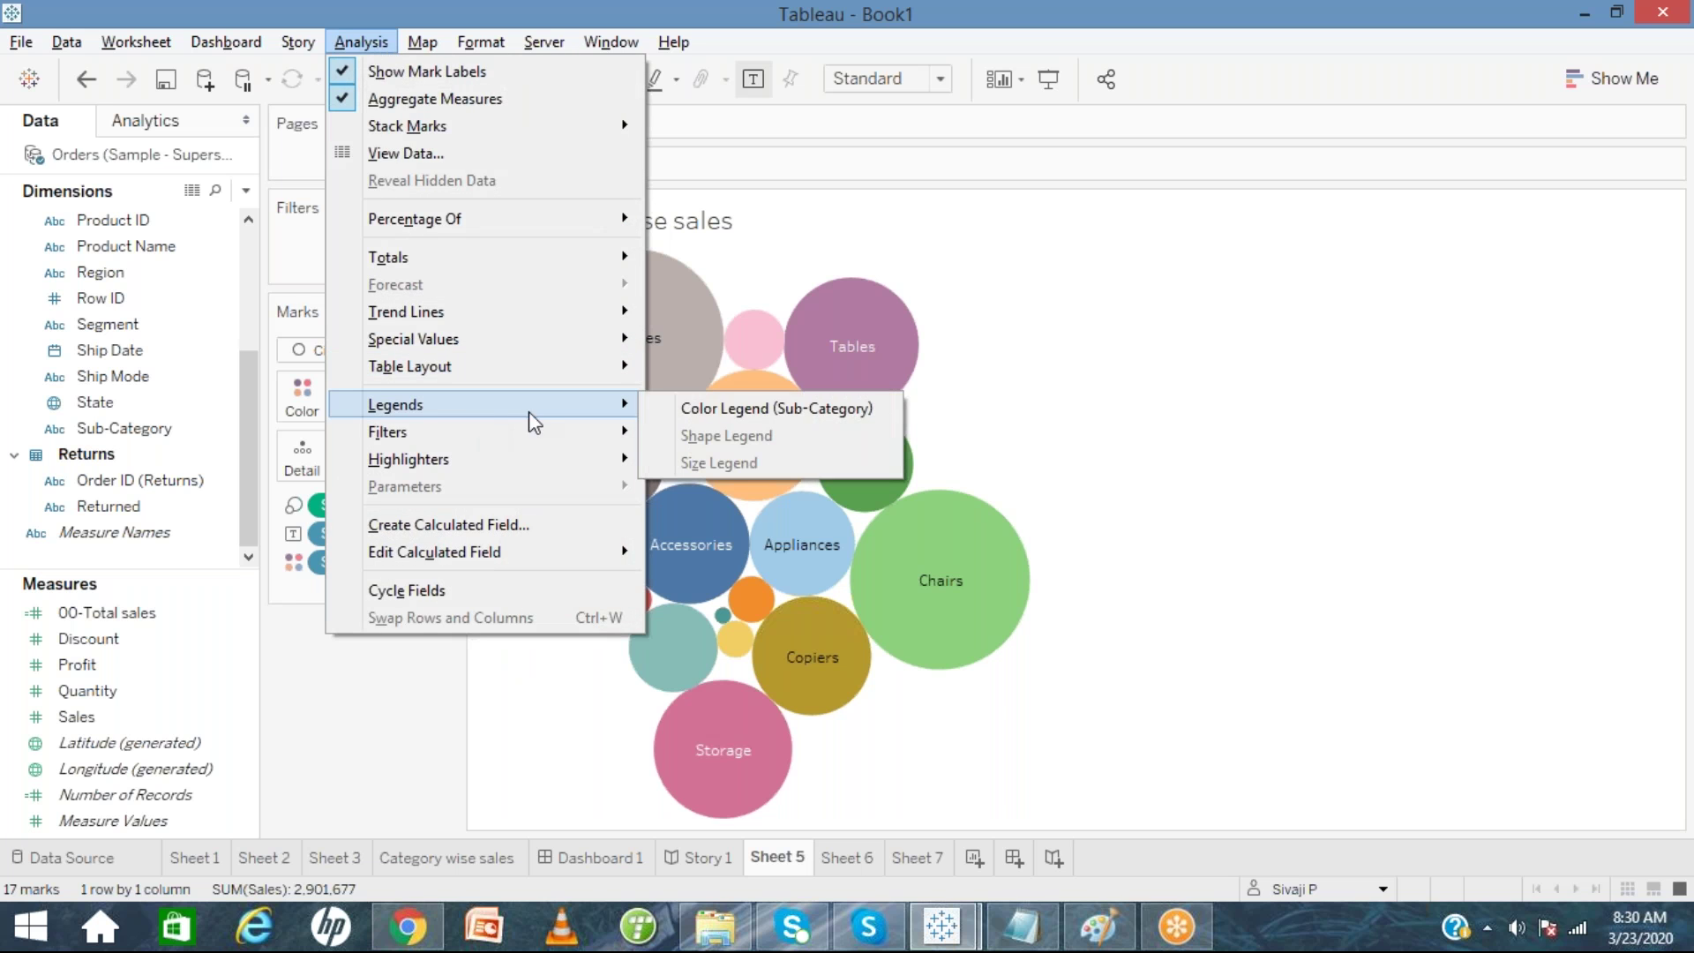
left_click(672, 406)
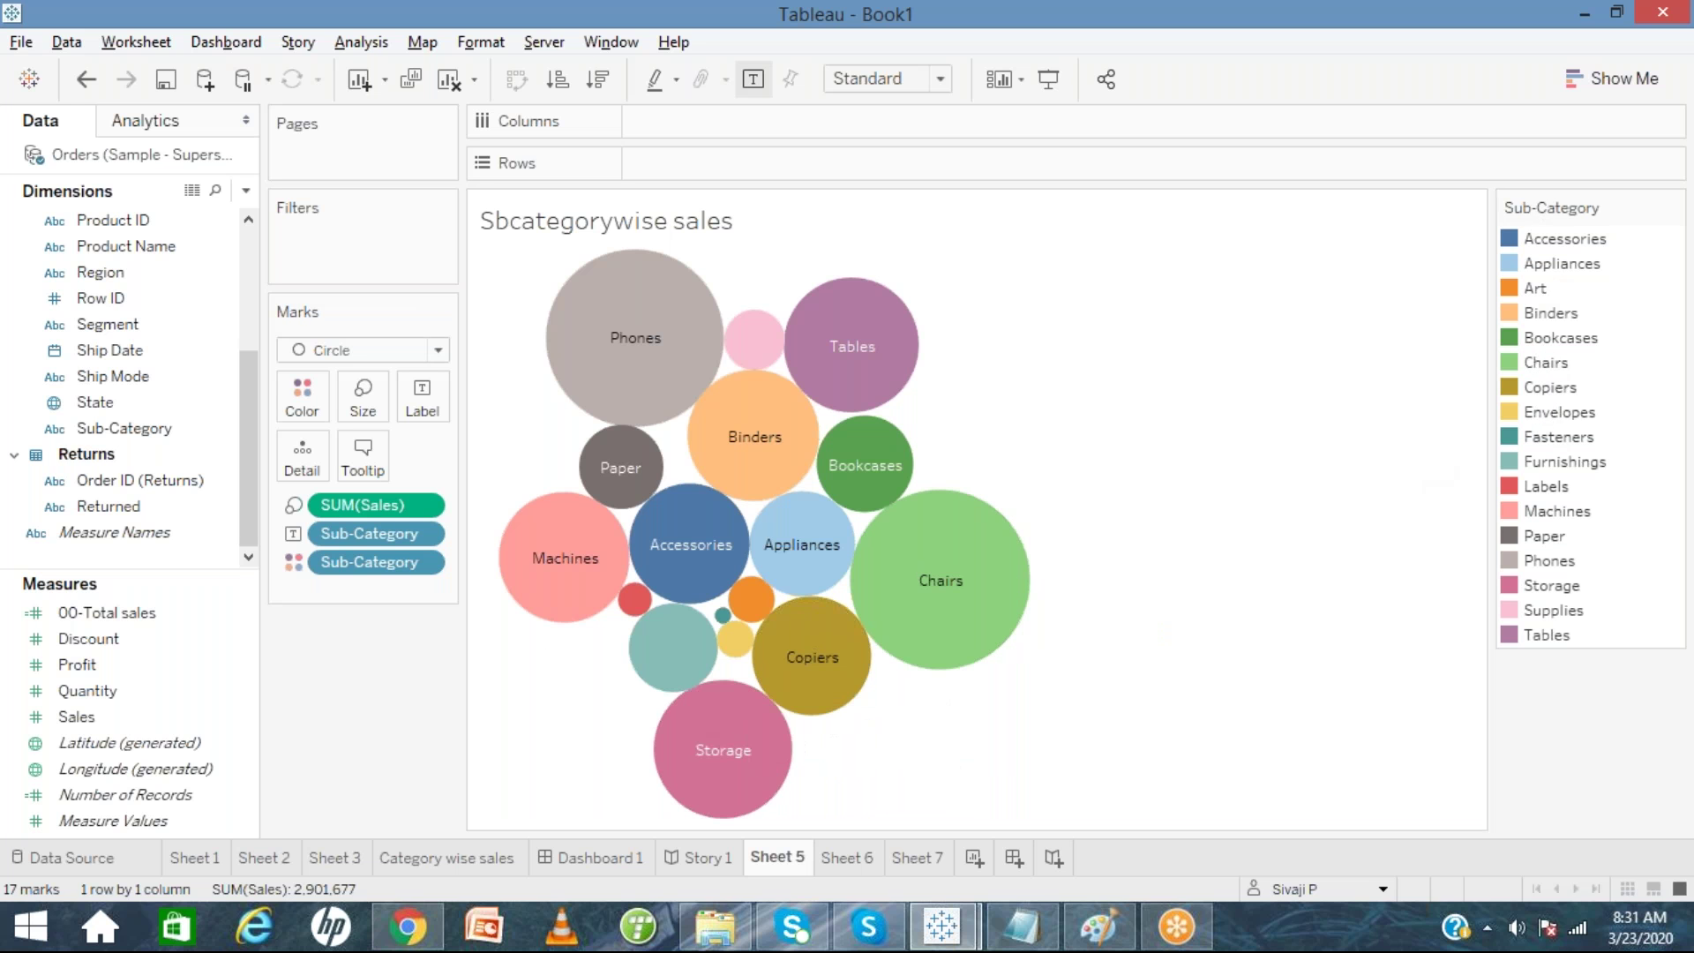
On Sheet 7, examine the calculated field commands offered for analysis and for the blank area below Measures.
left_click(920, 860)
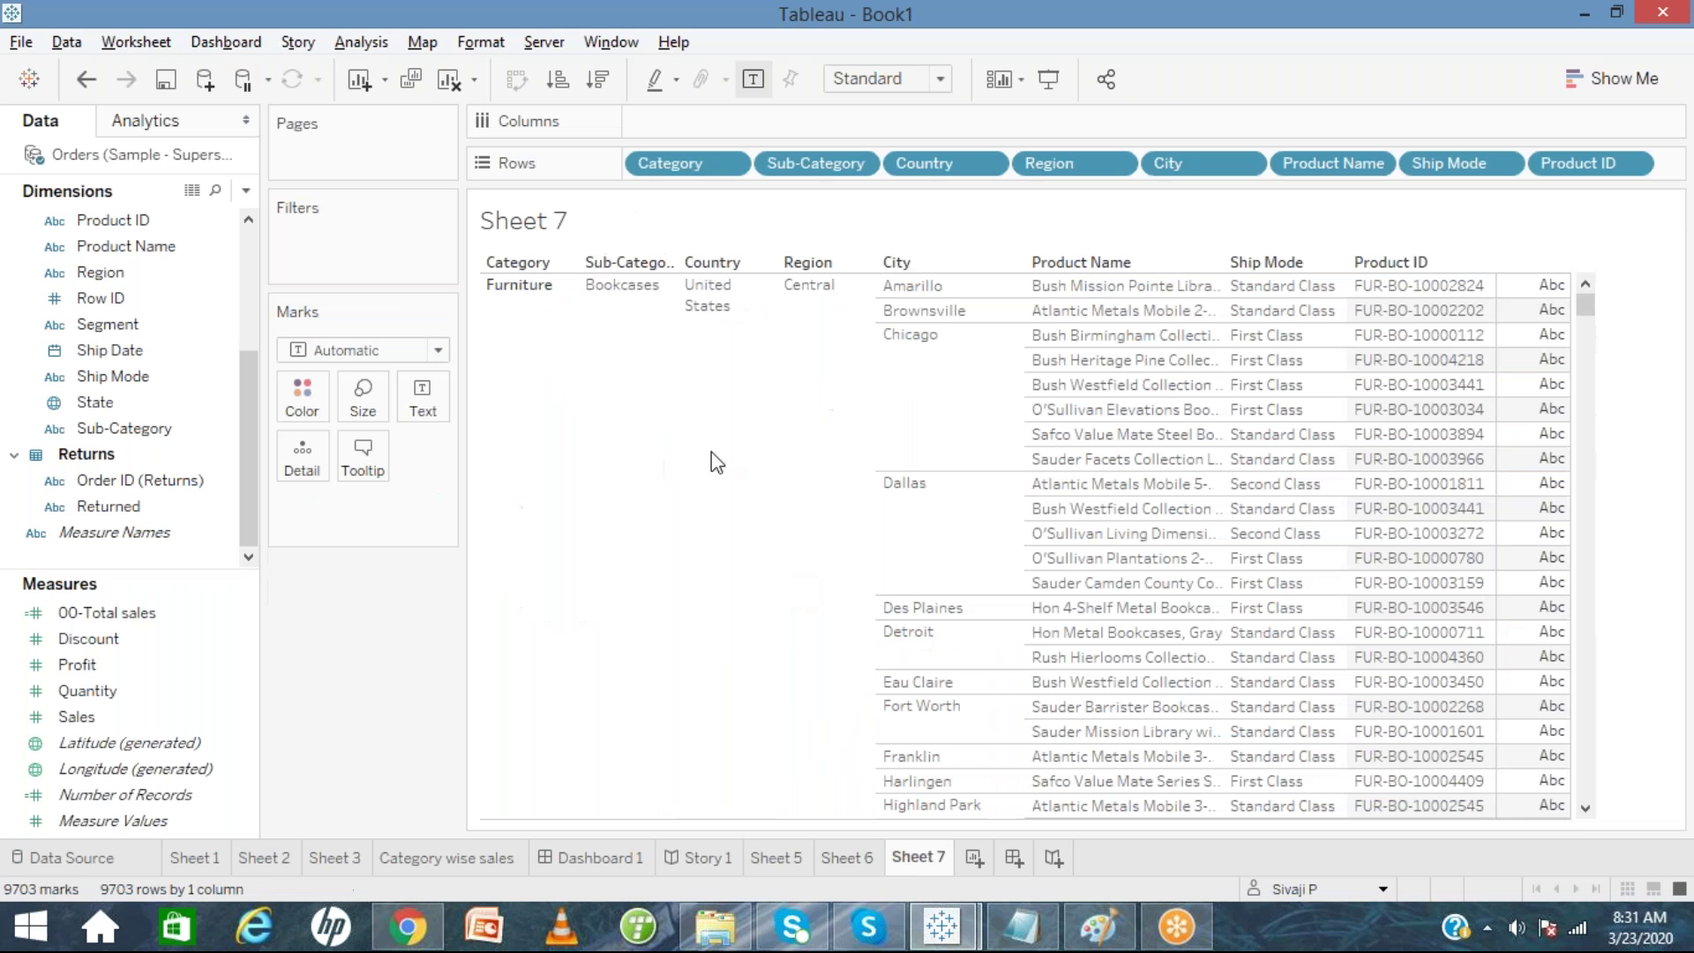
left_click(361, 43)
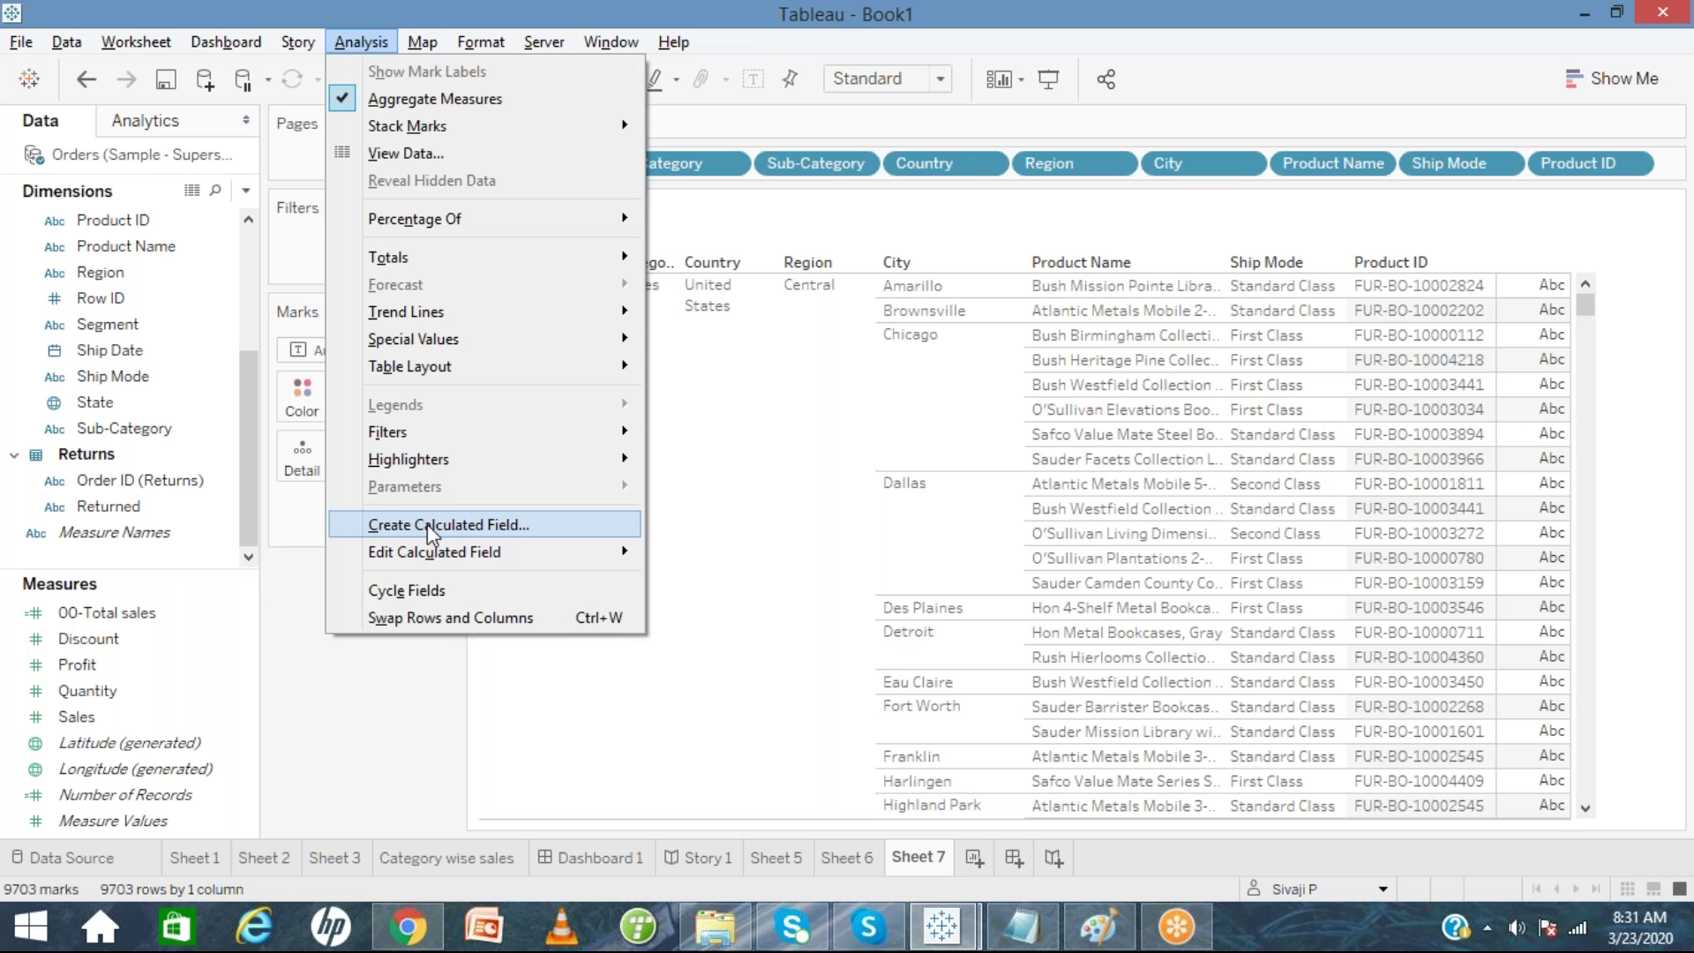
left_click(291, 644)
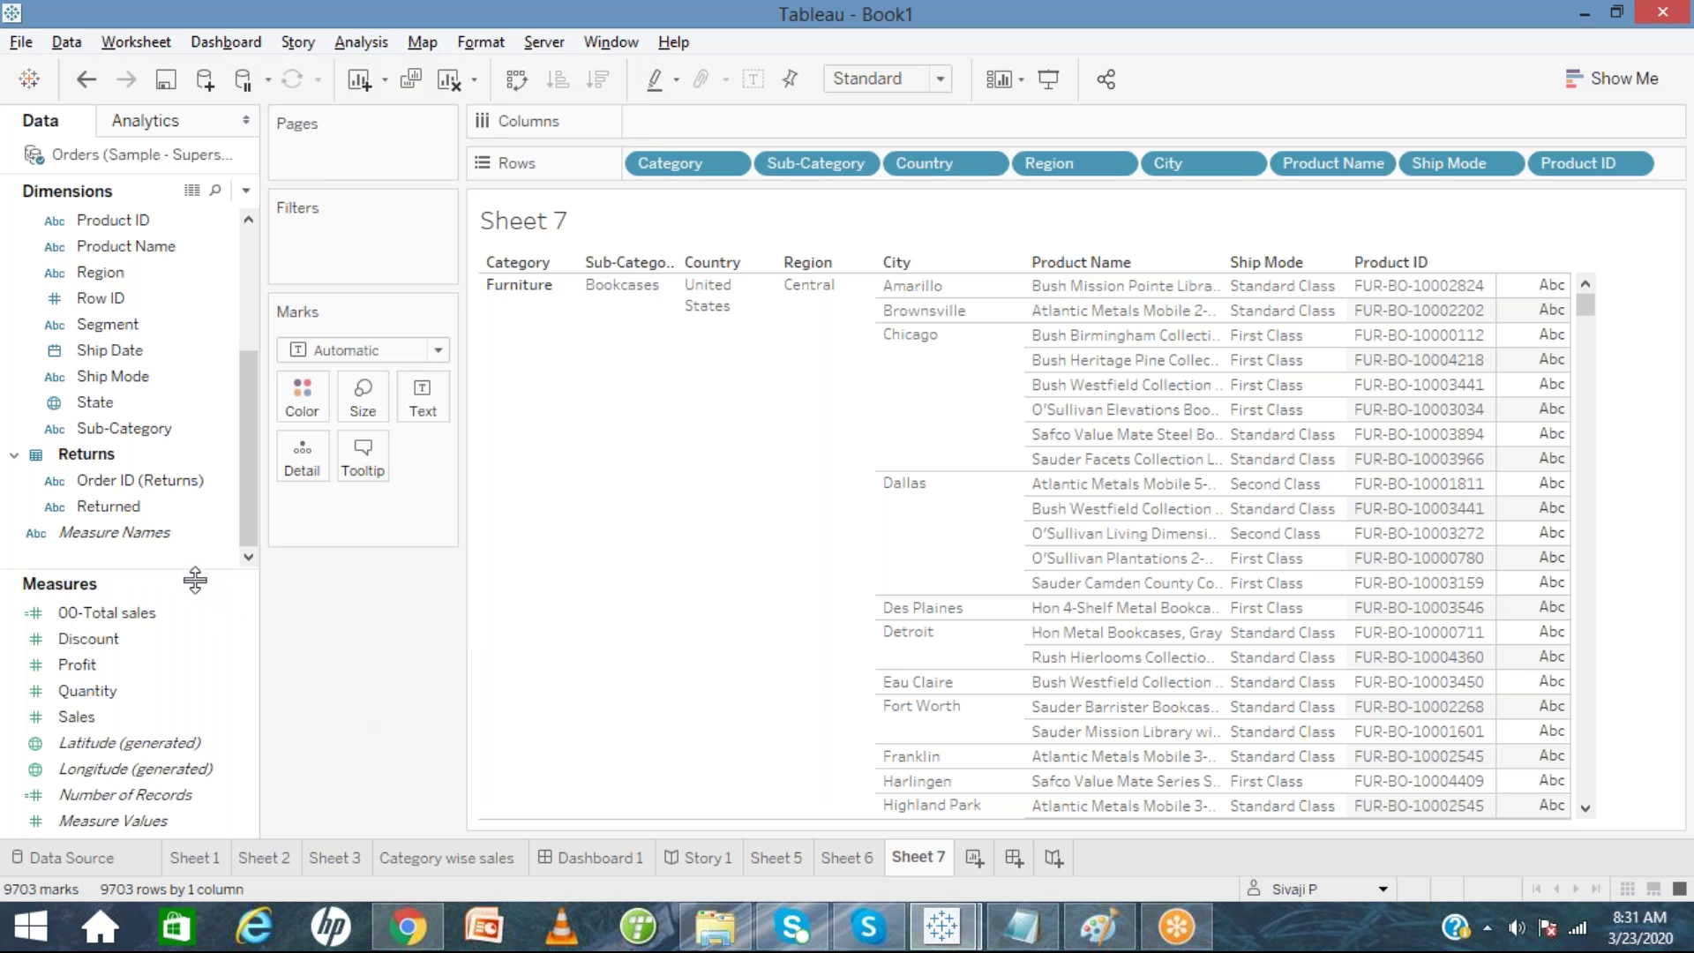
left_click_drag(193, 574, 190, 382)
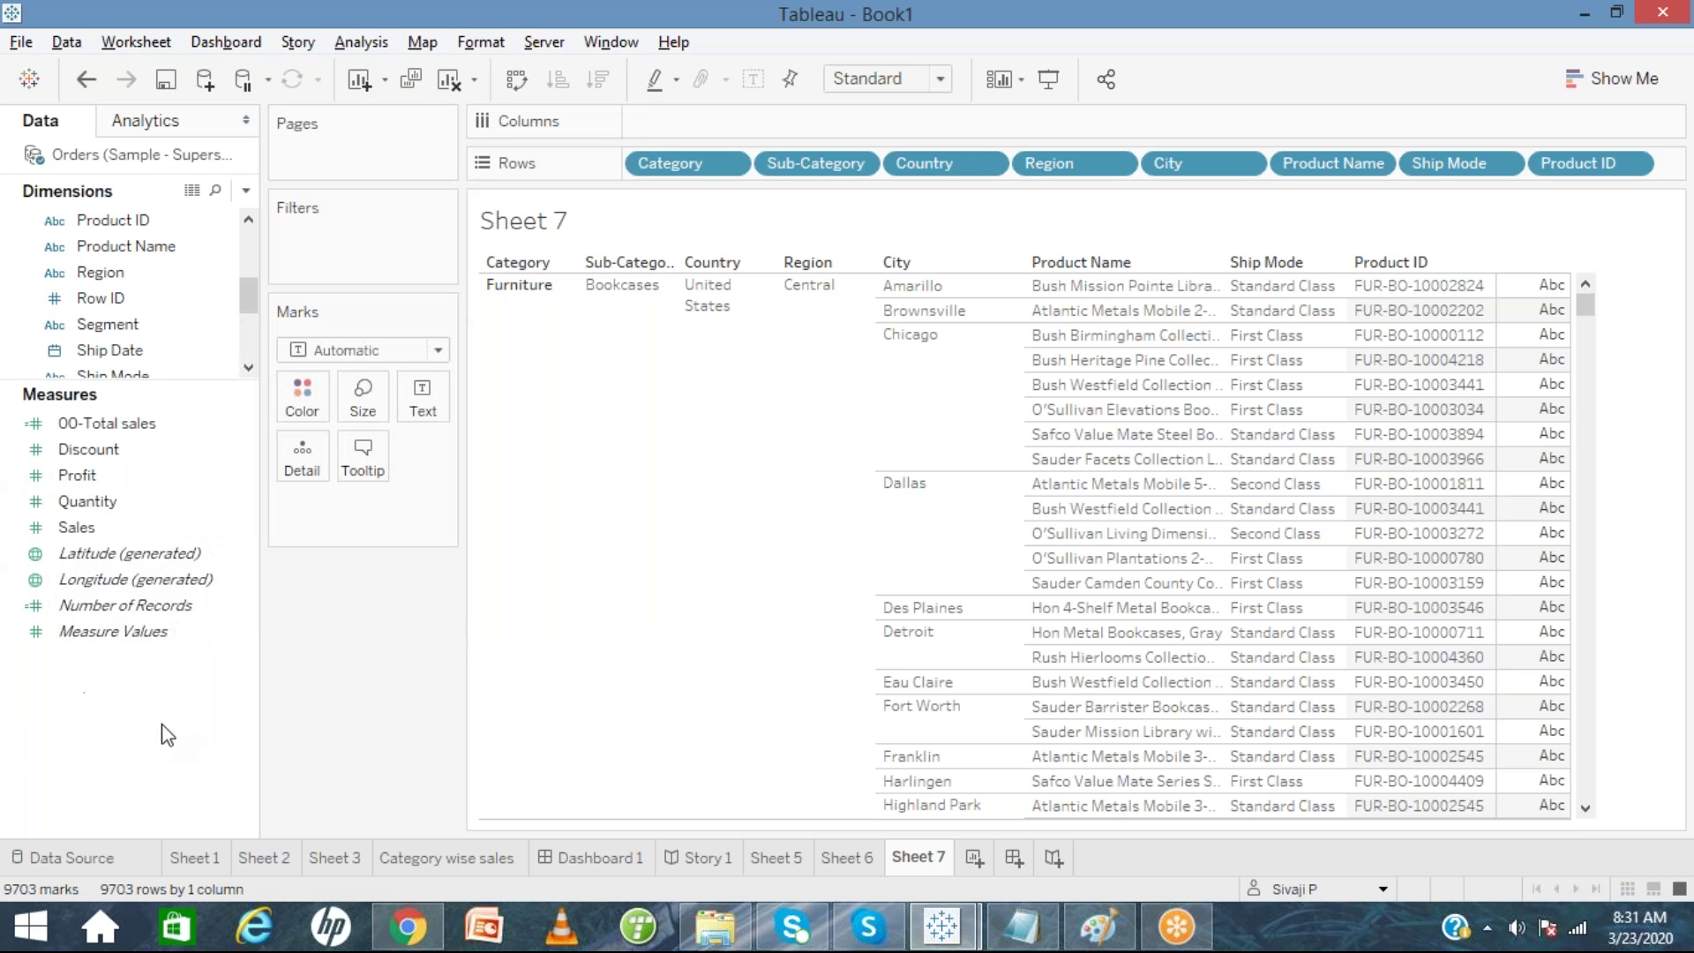
right_click(116, 752)
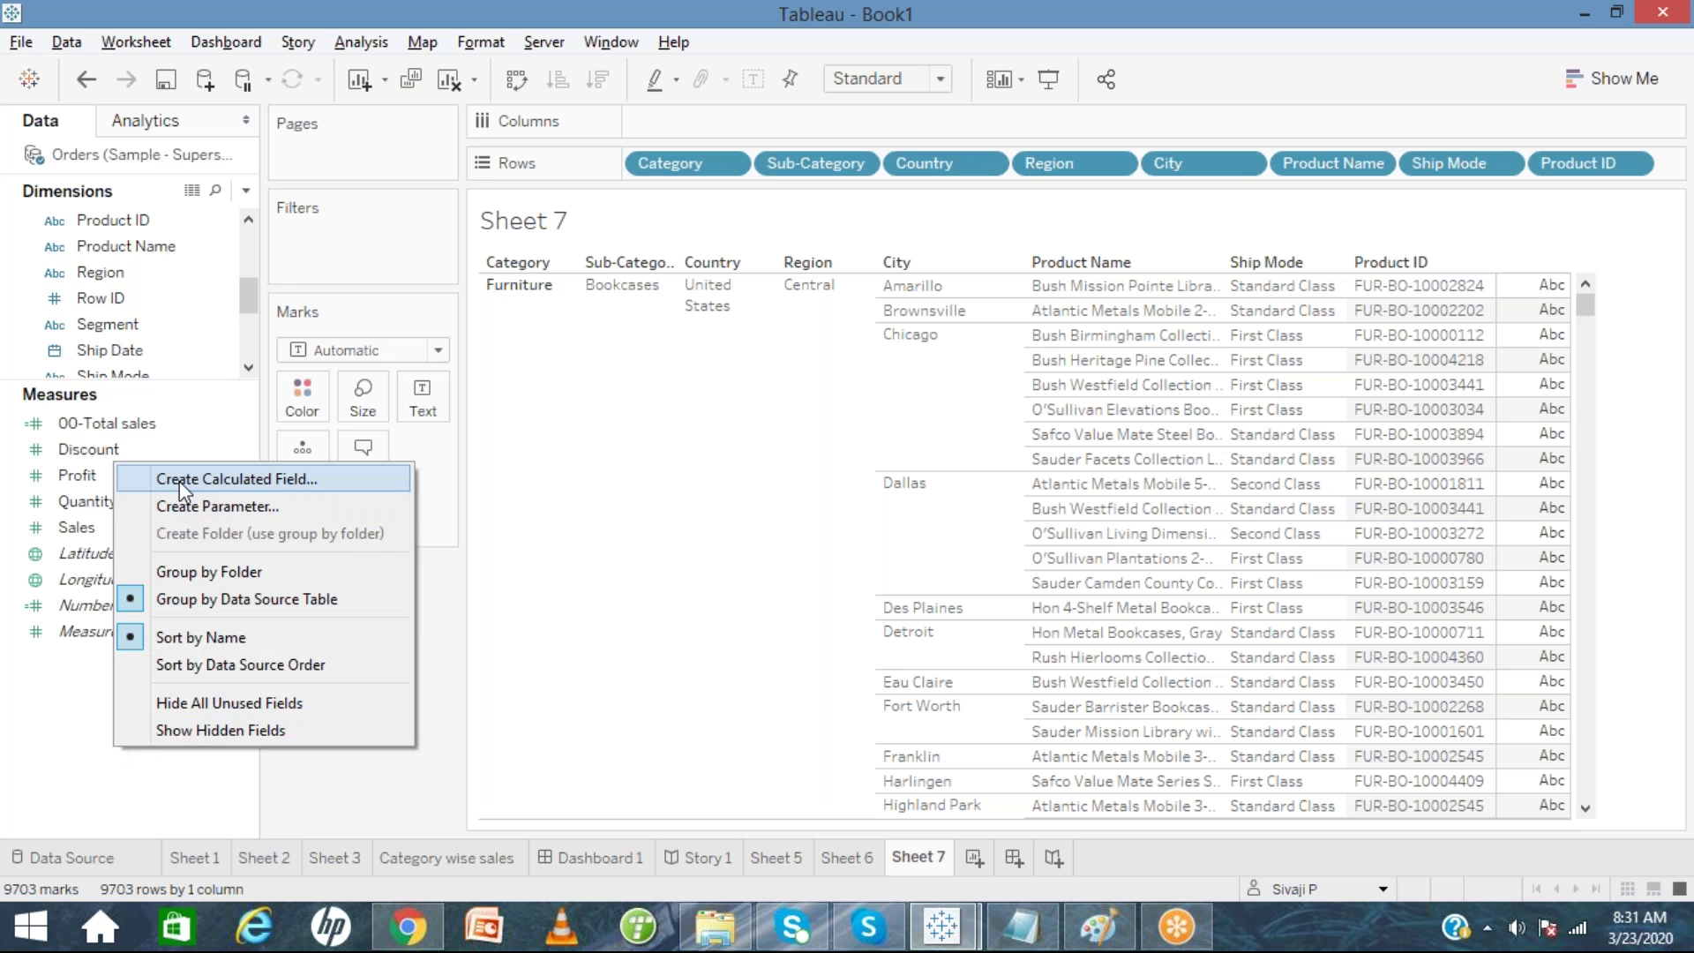
left_click(429, 629)
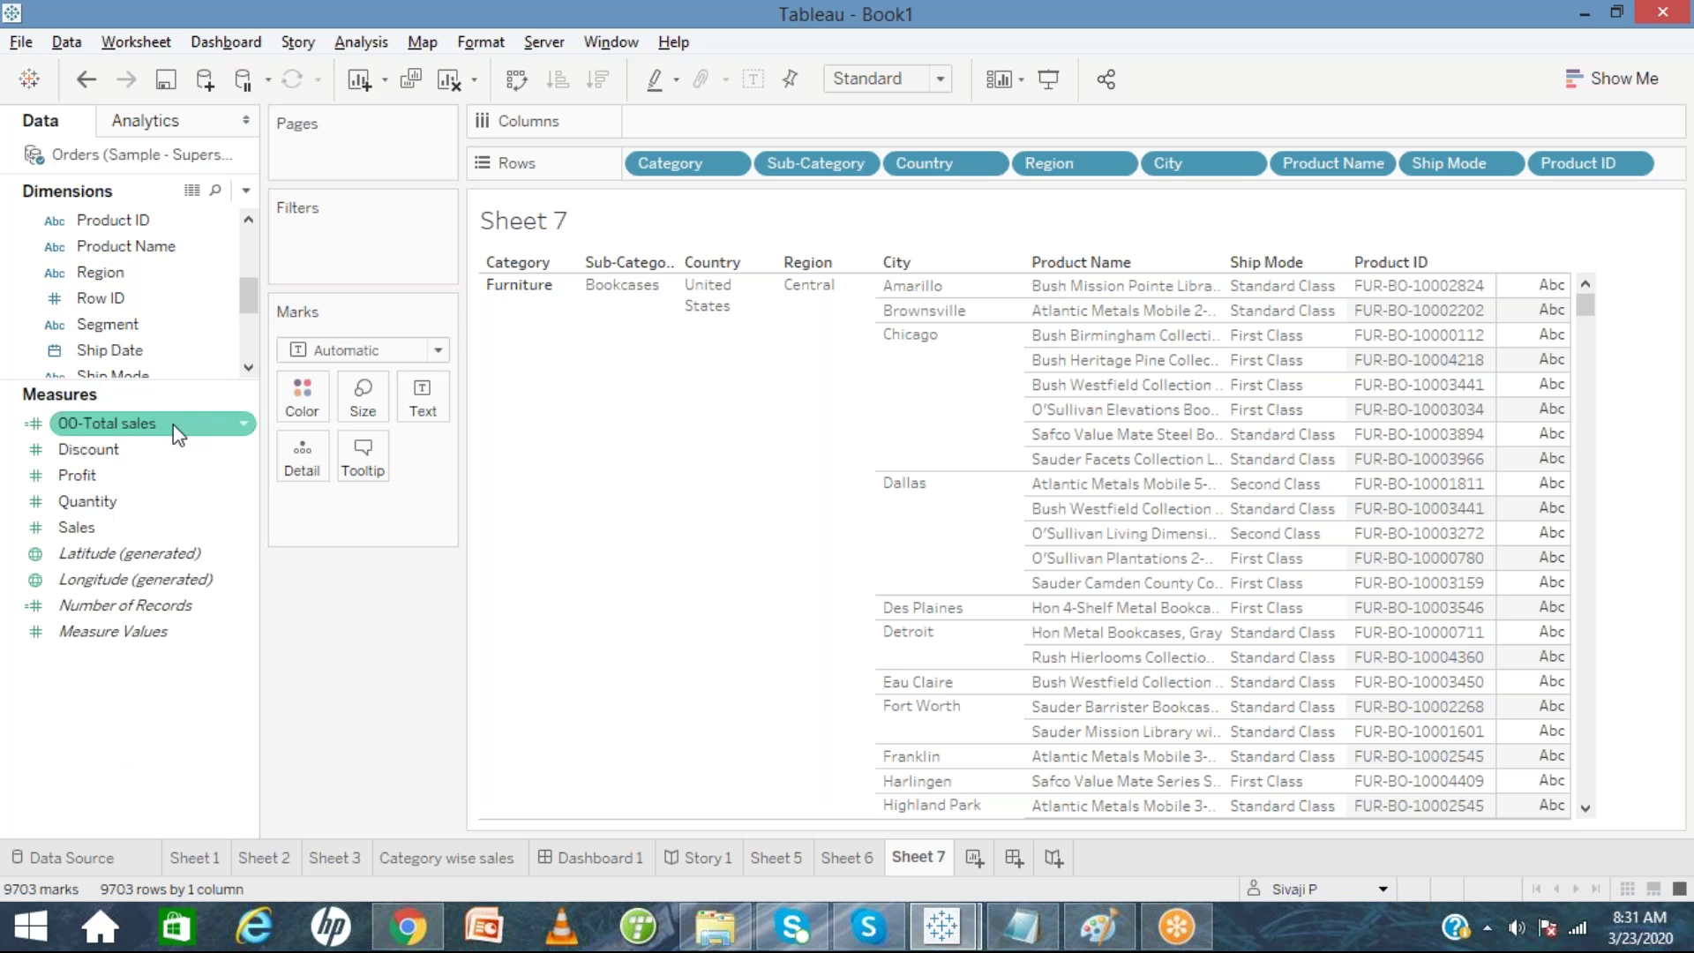
Enlarge the Dimensions area, examine its calculated field and parameter commands, and shrink it until all measures show.
left_click_drag(157, 378, 183, 763)
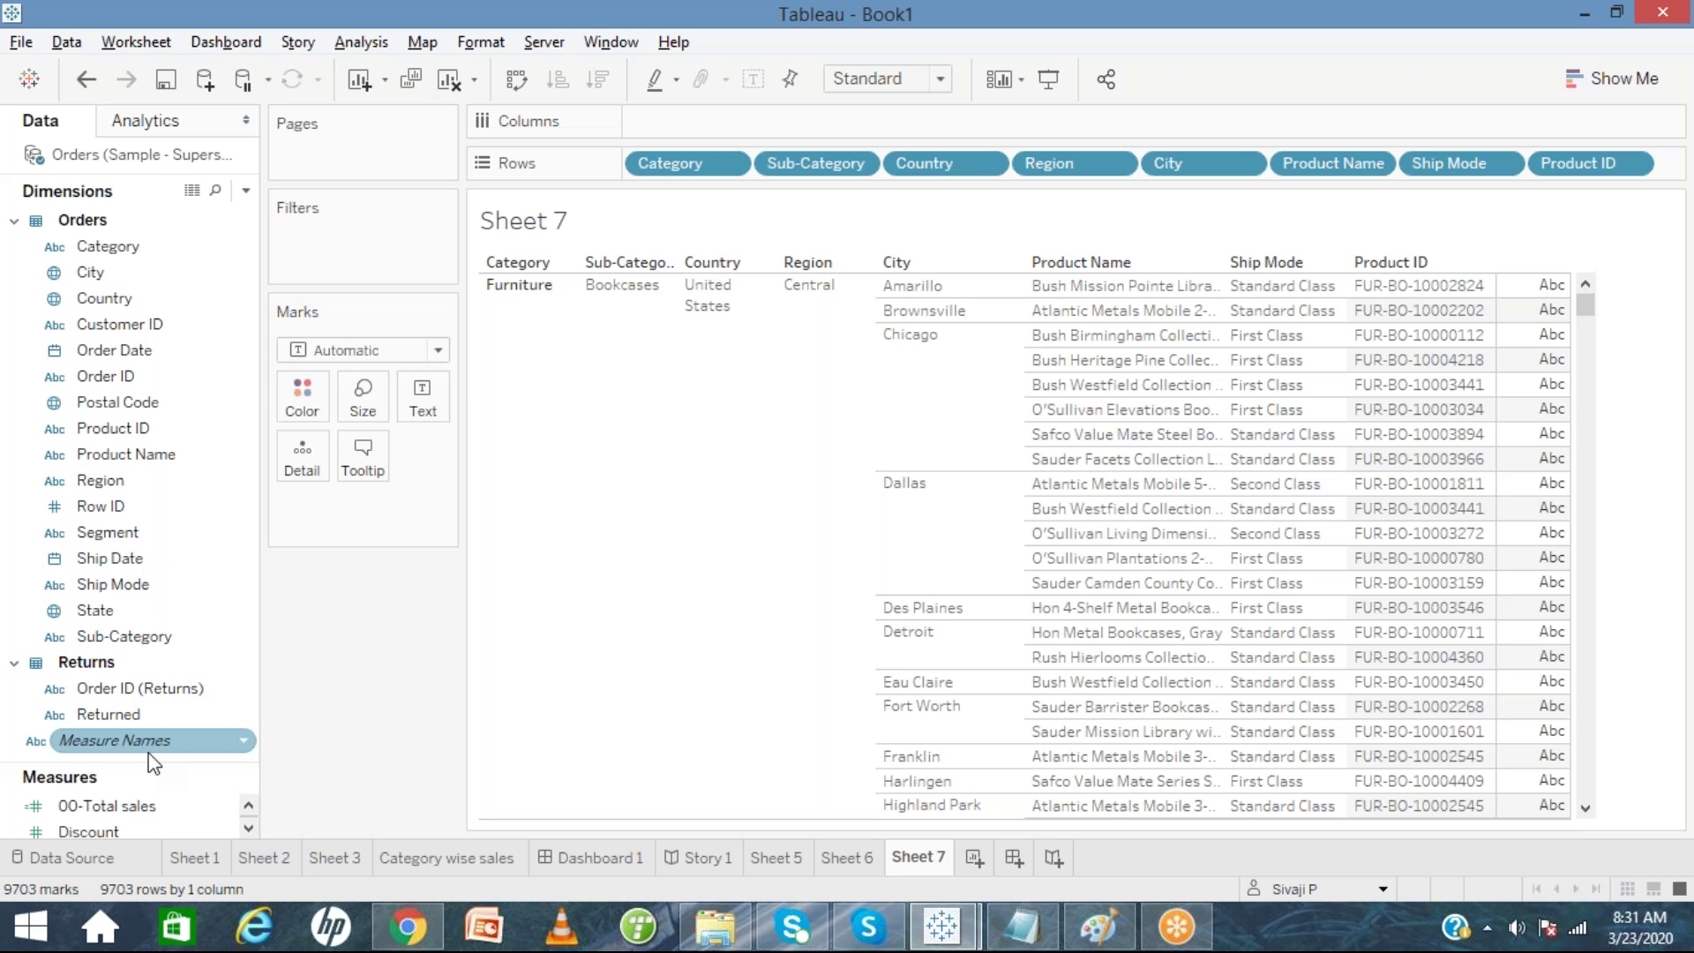
left_click_drag(149, 766, 147, 799)
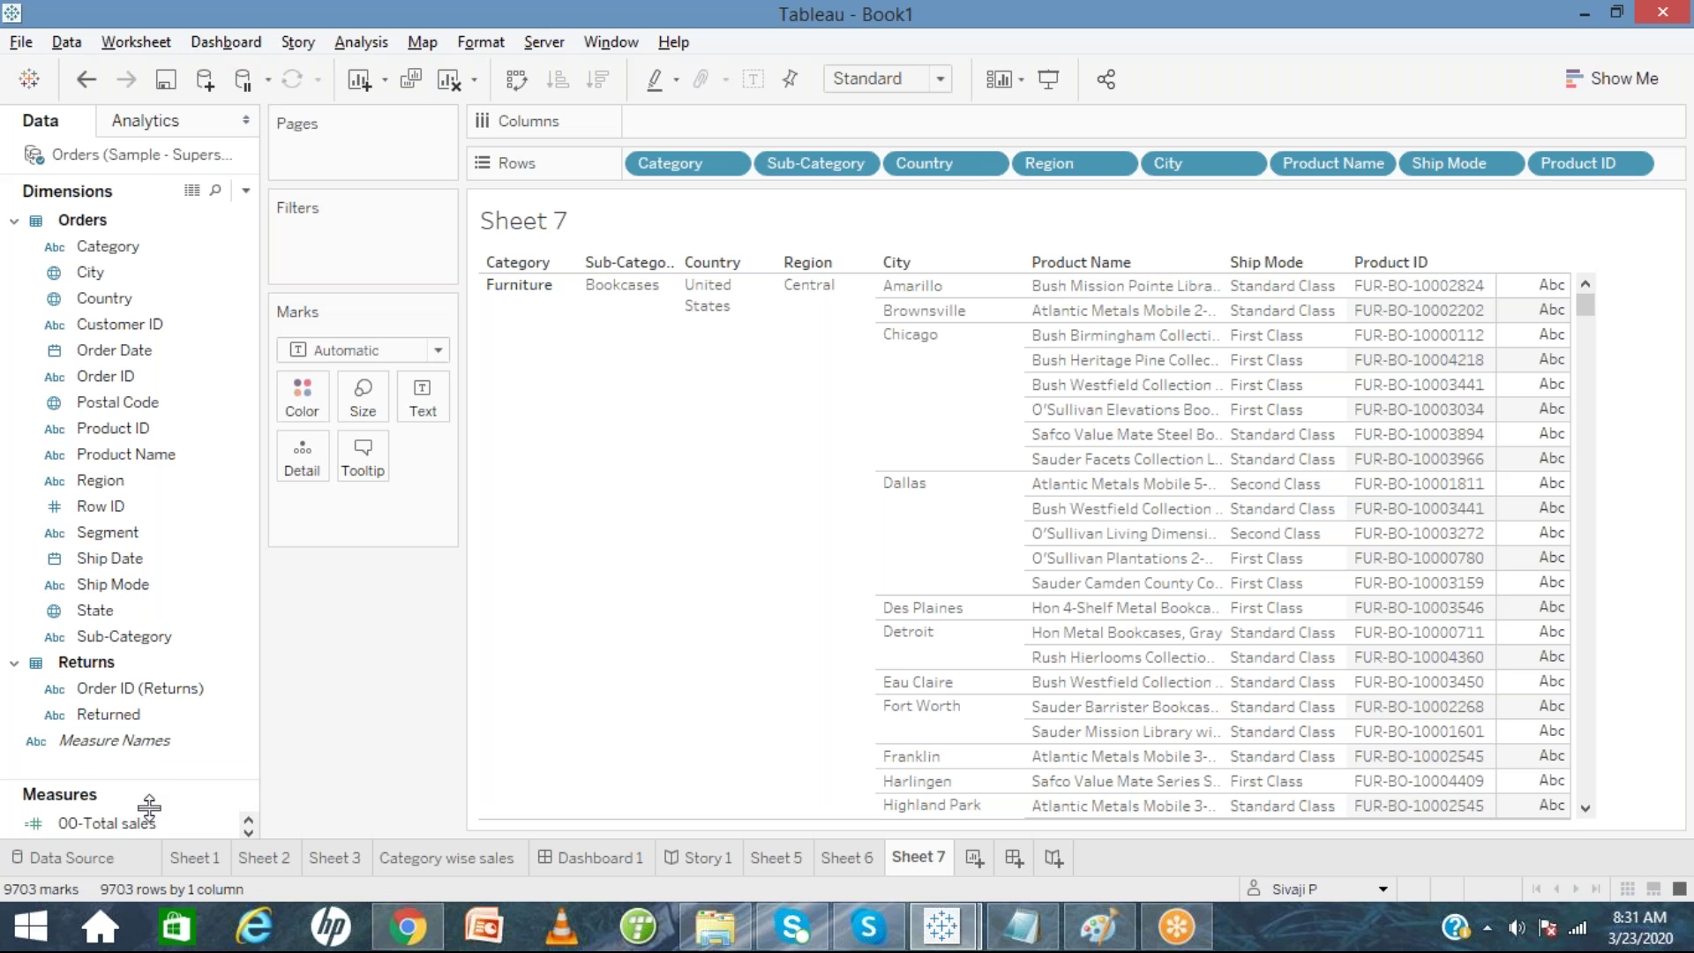
right_click(137, 767)
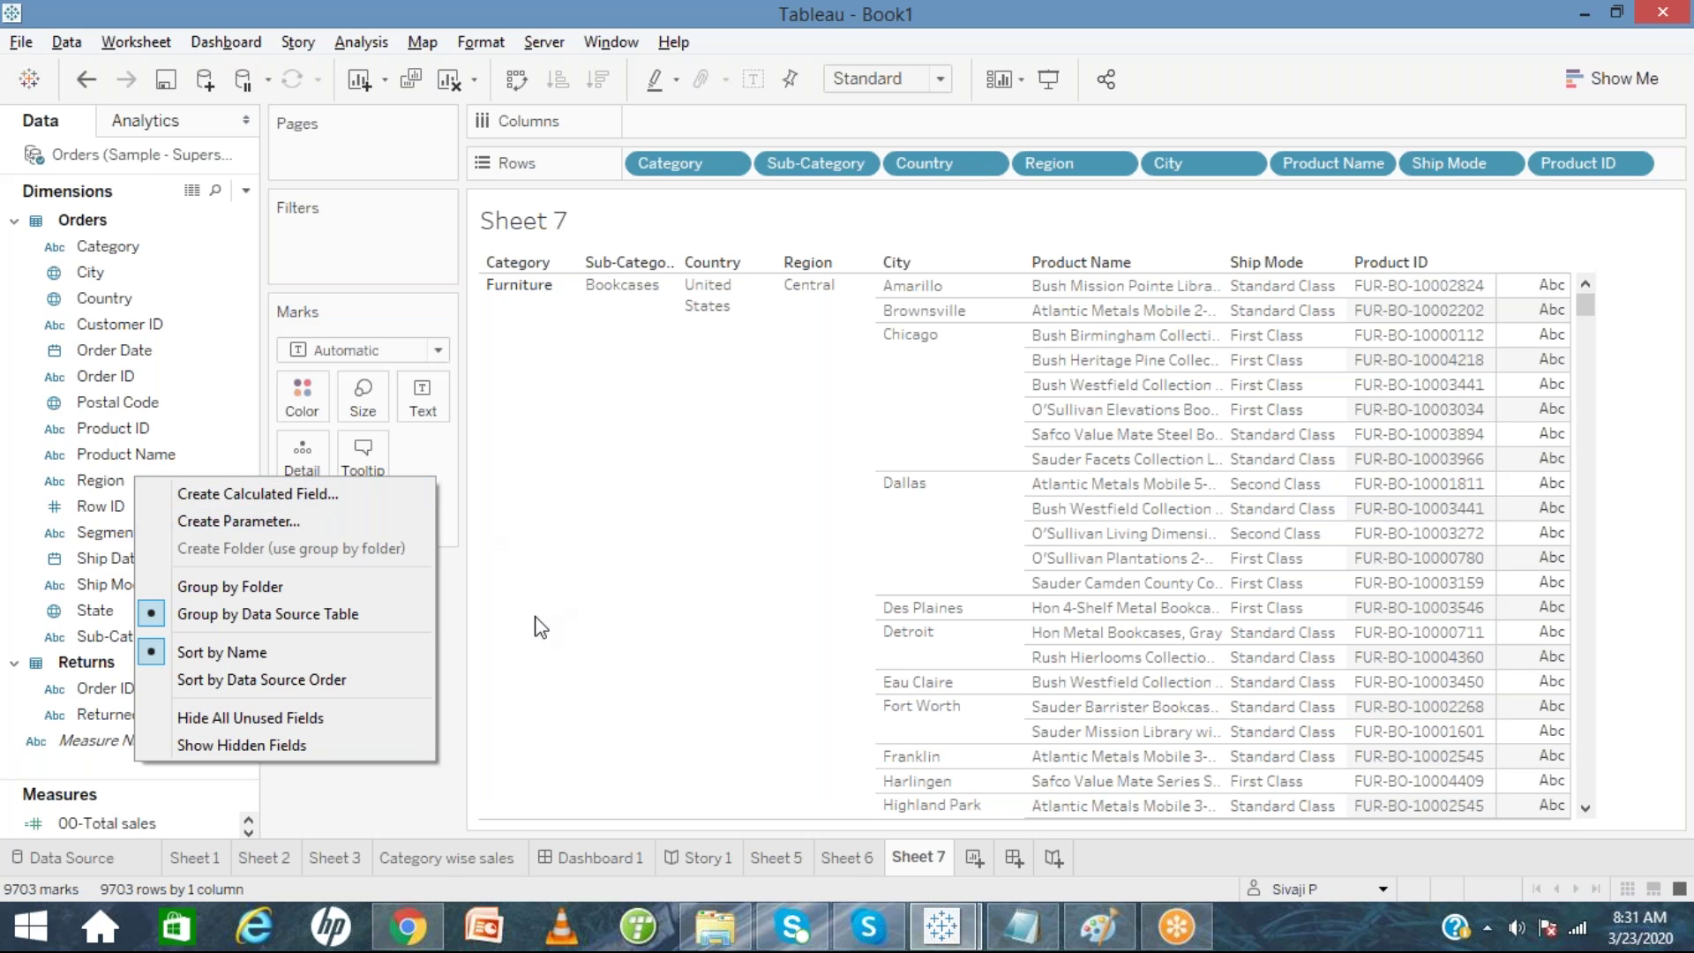
left_click(464, 667)
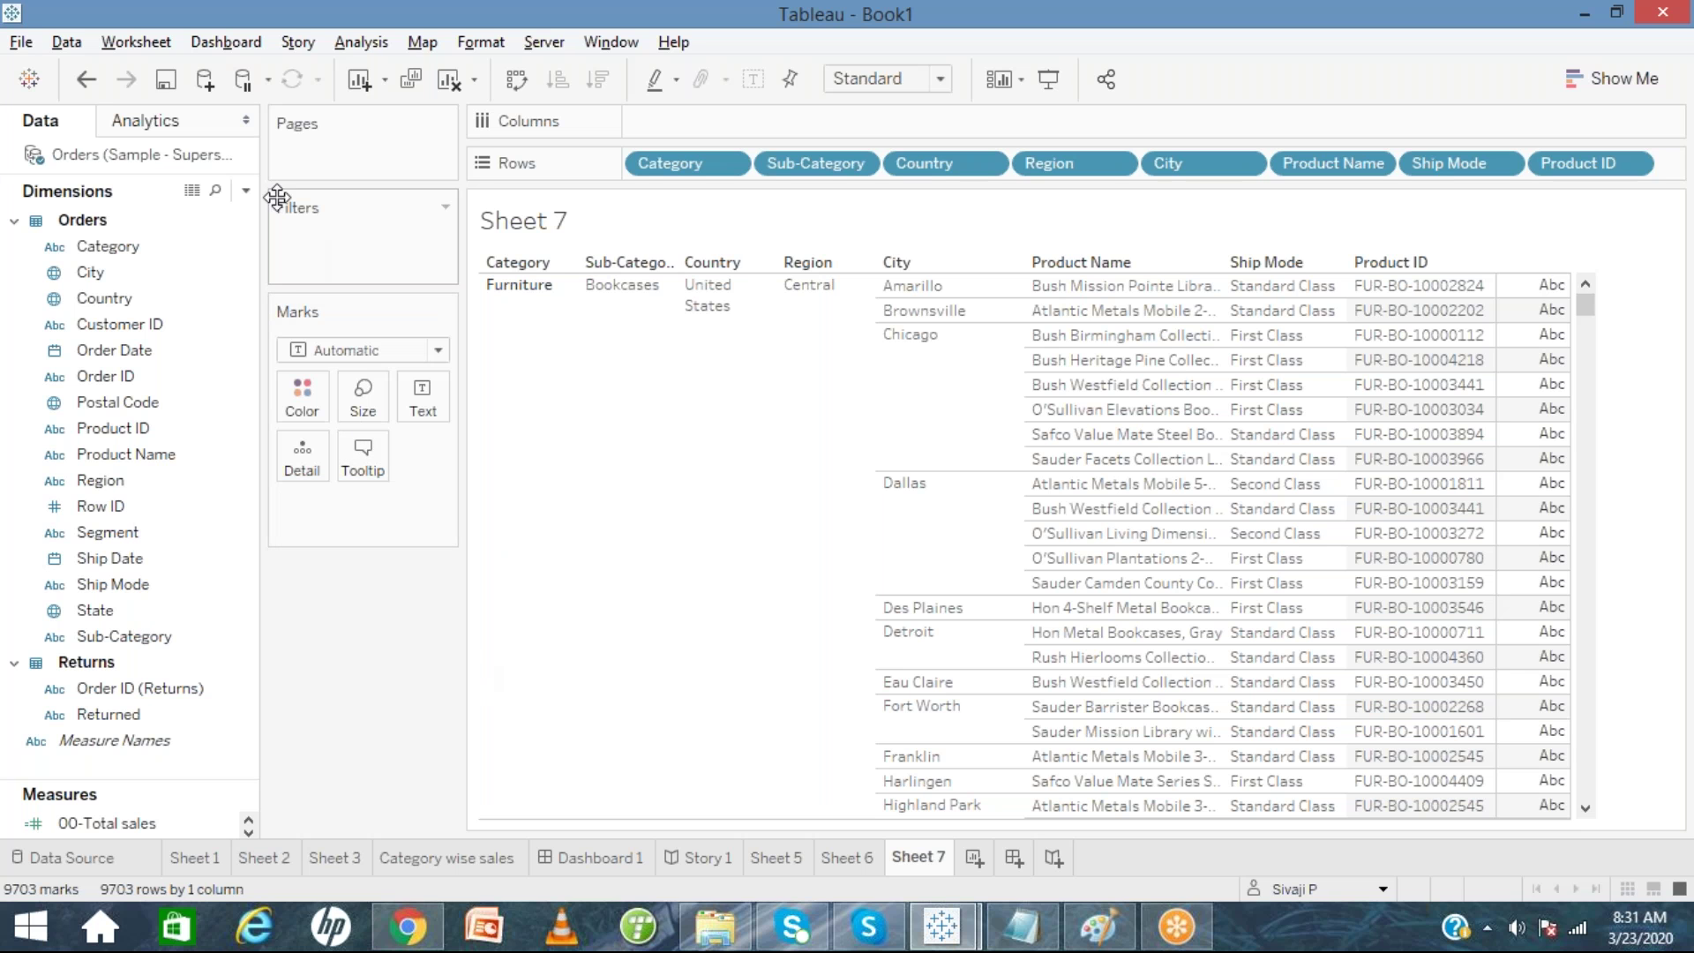
left_click(247, 191)
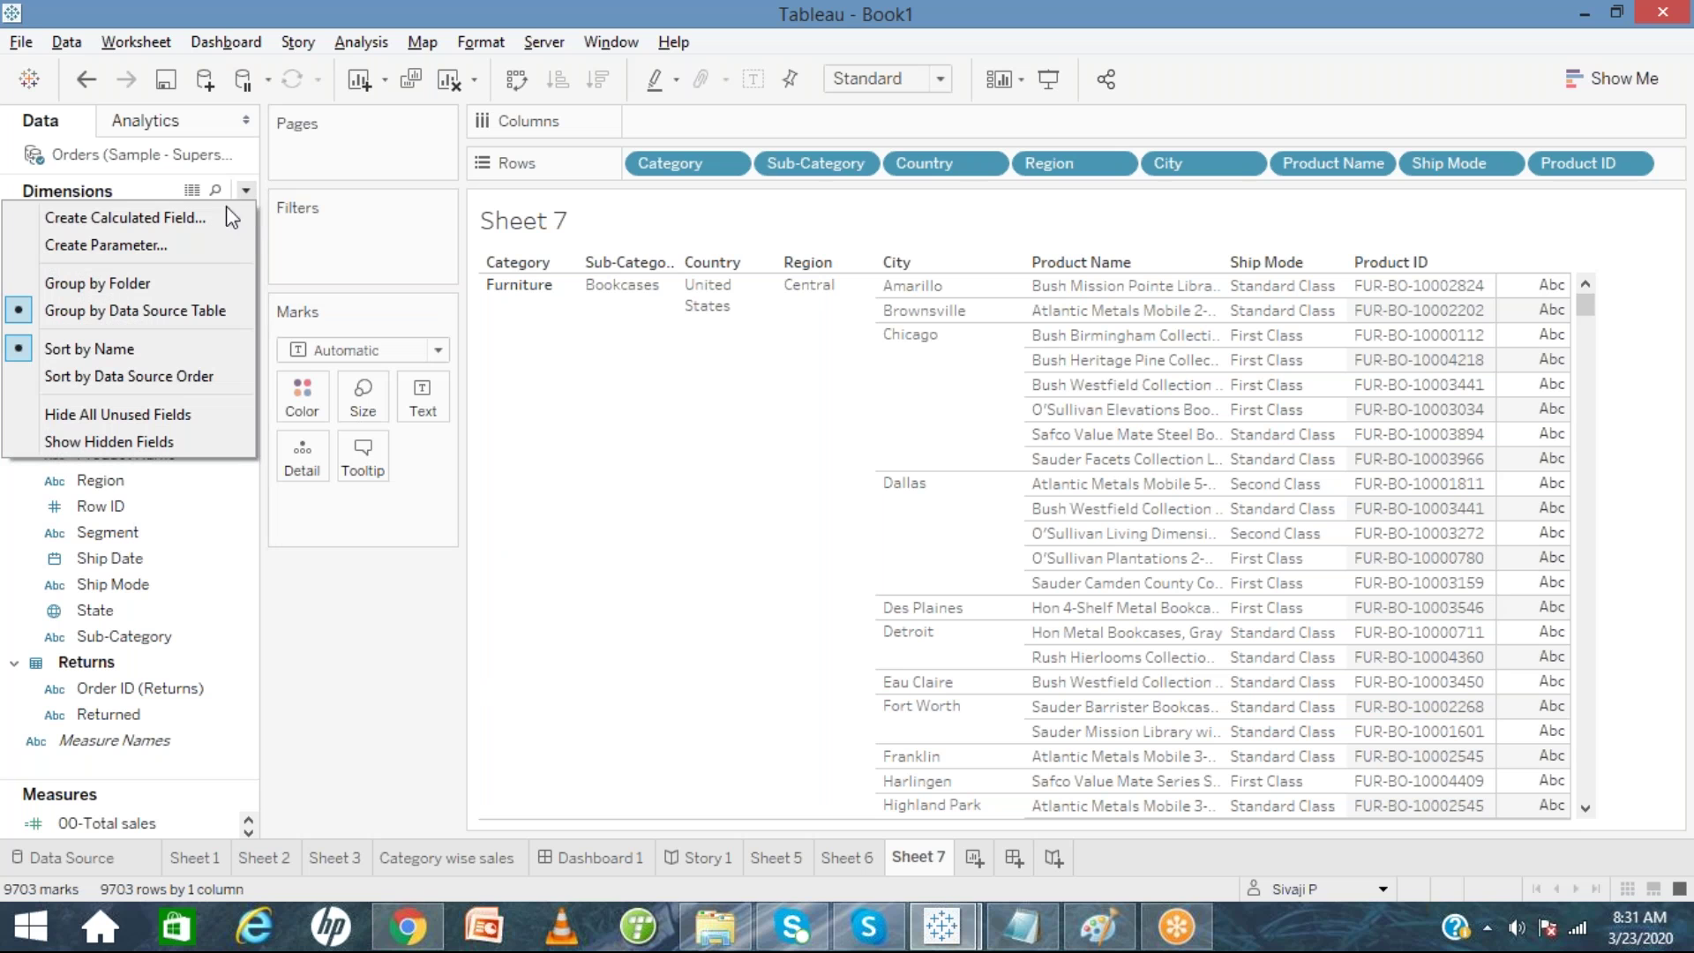
left_click(375, 717)
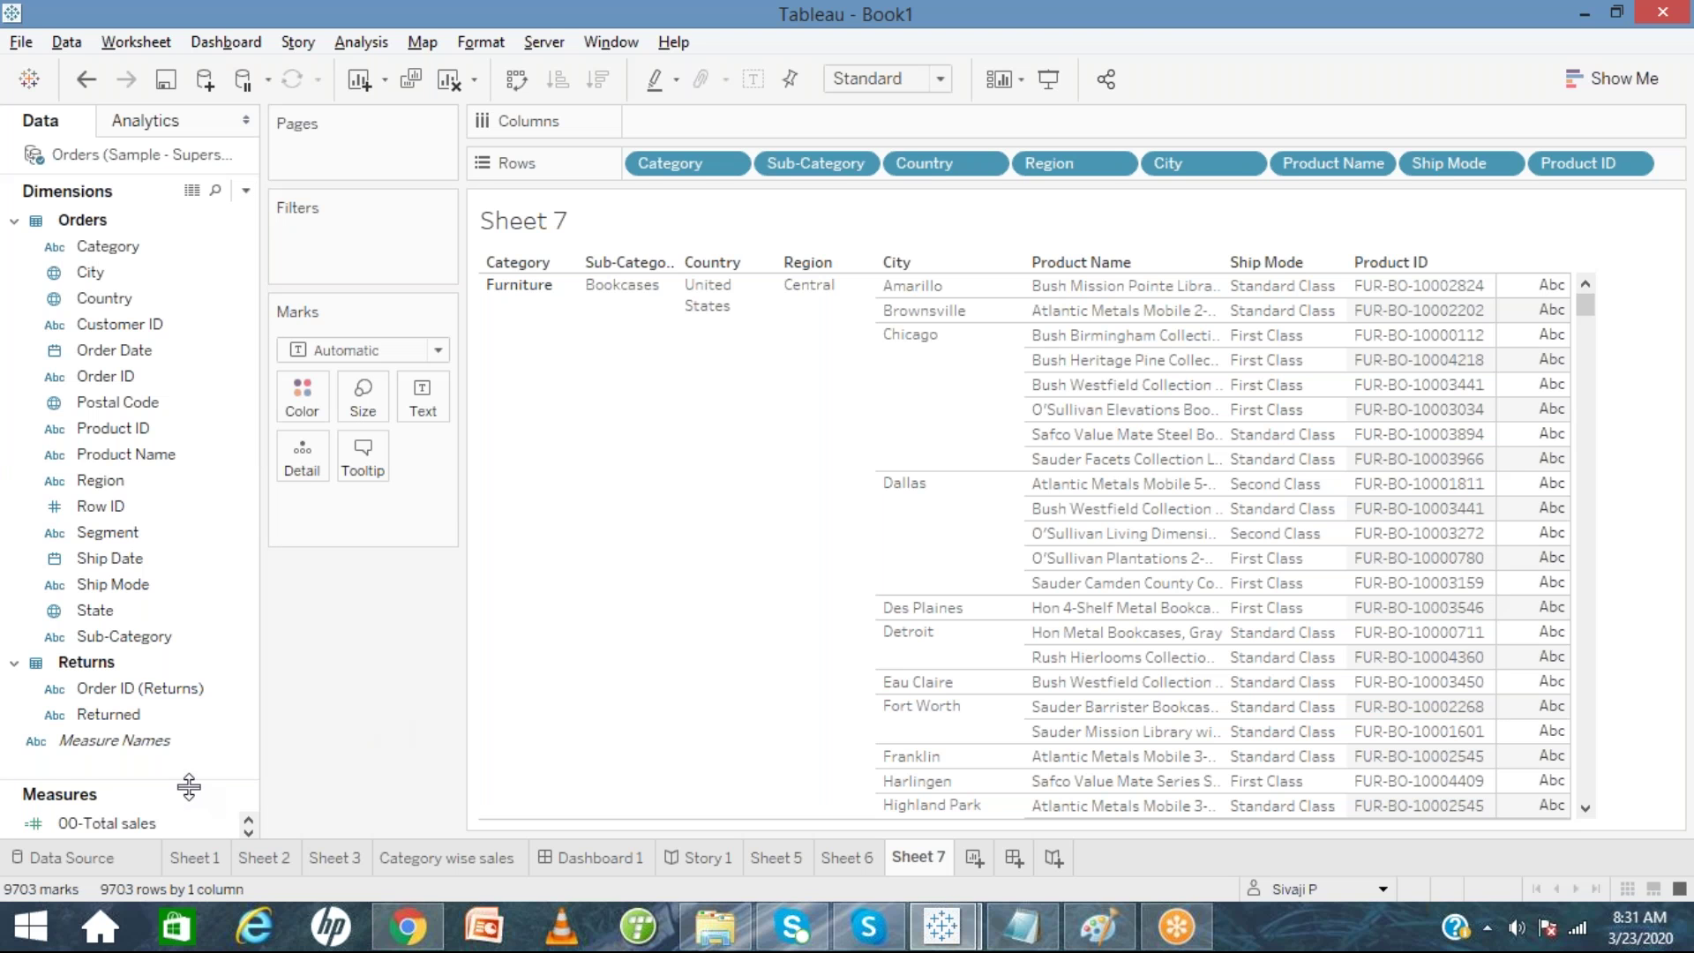
left_click_drag(189, 787, 185, 481)
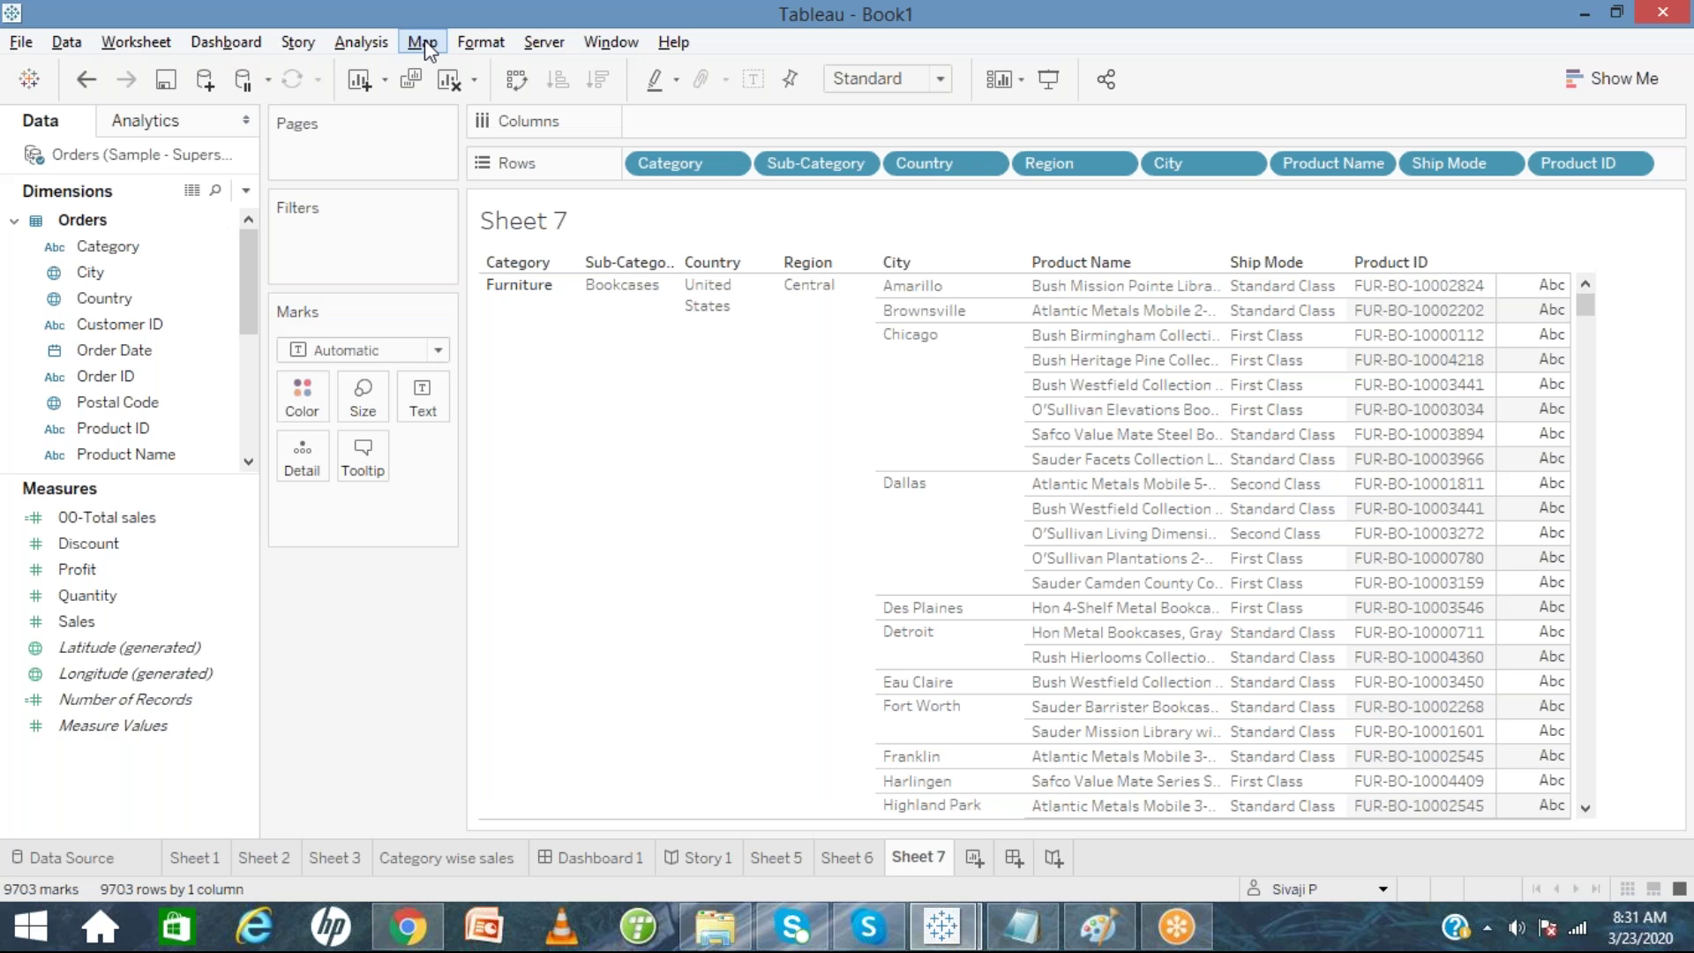
Look through the earlier sheets for a map view and open the state map on Sheet 2.
left_click(329, 858)
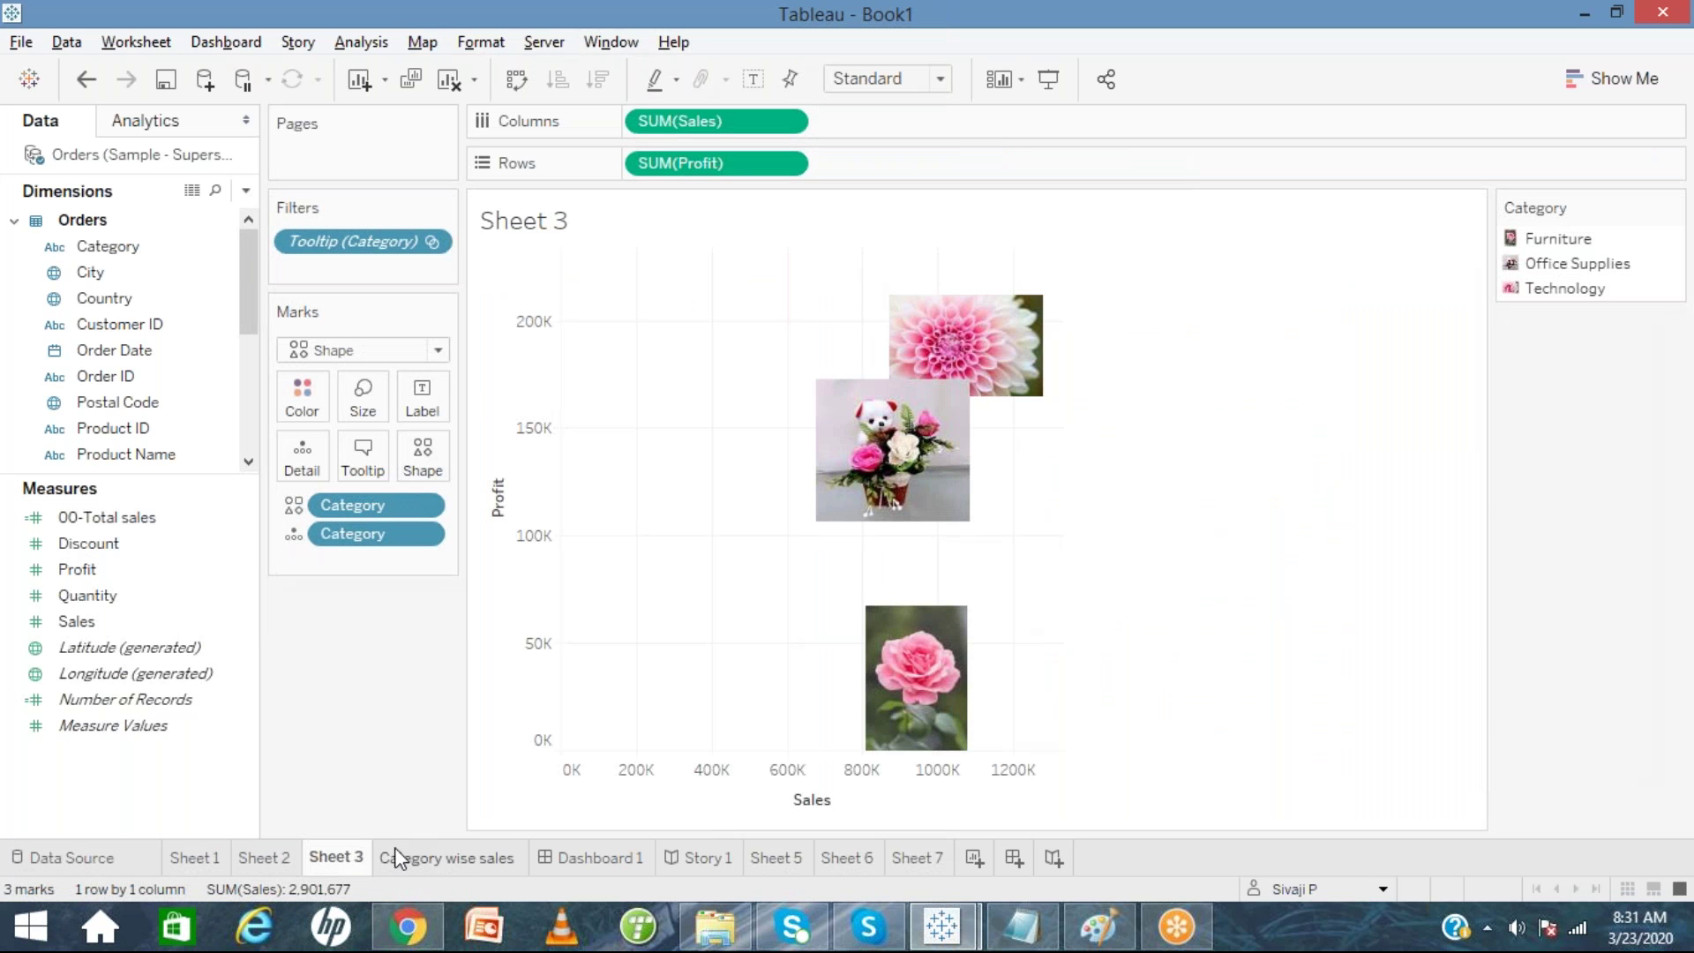
left_click(395, 853)
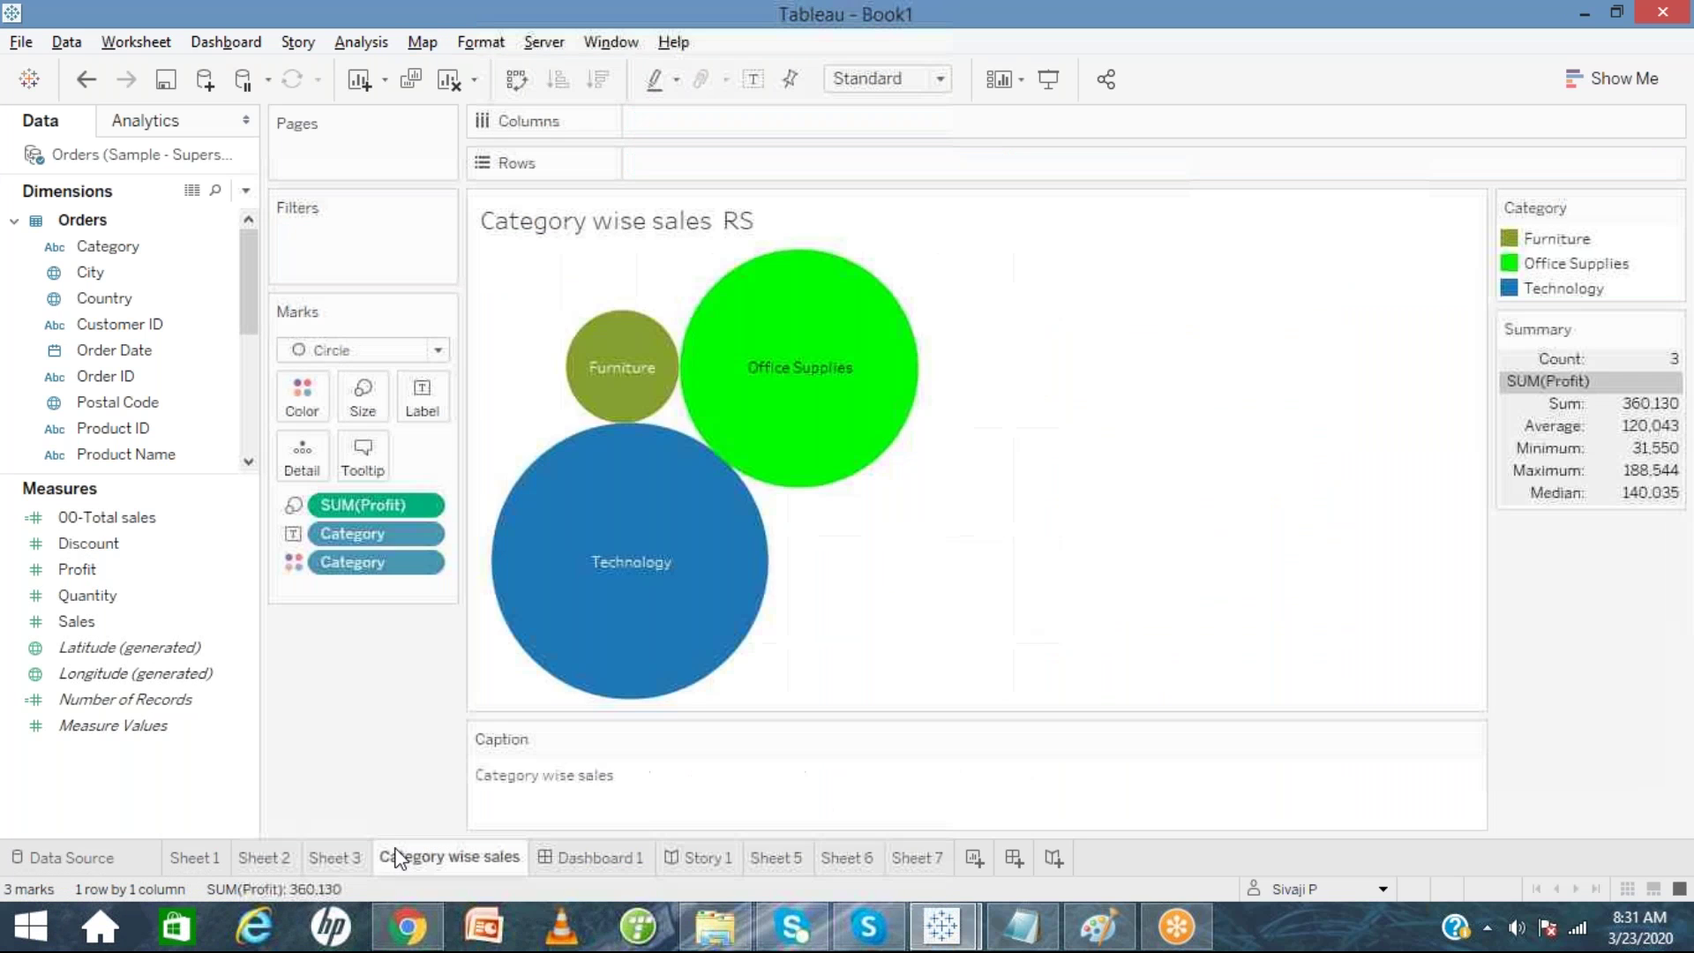
left_click(257, 860)
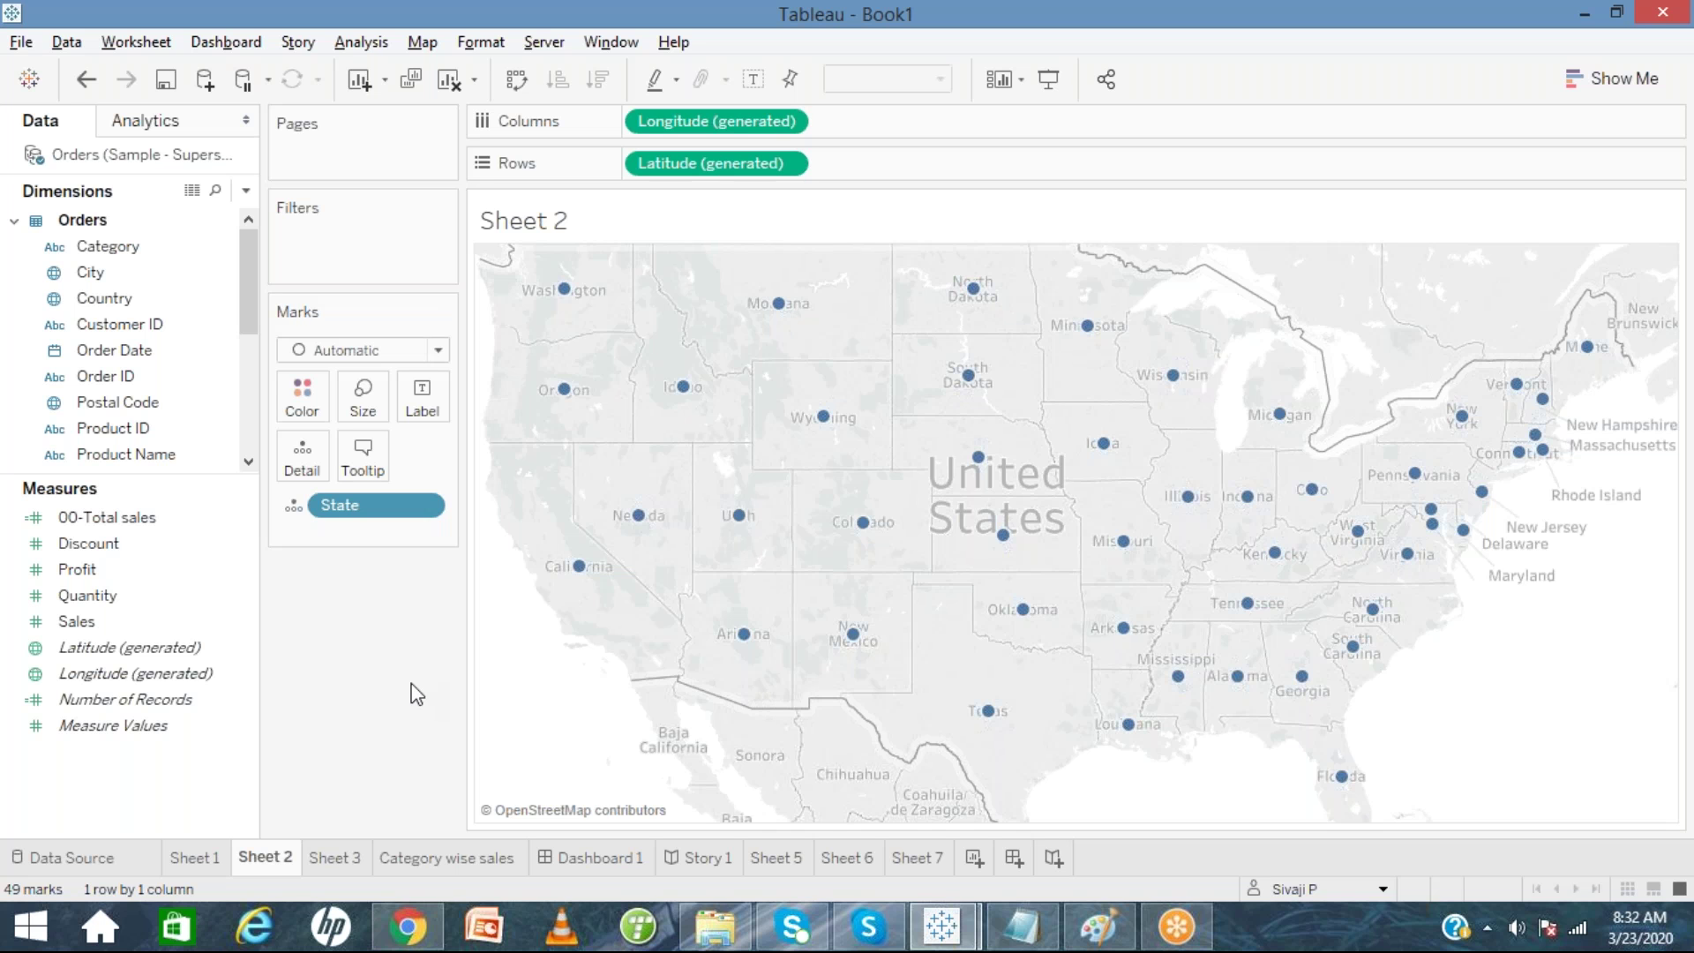
Examine the map's State location matching and the latitude and longitude entry for Alabama, and cancel without changes.
left_click(423, 44)
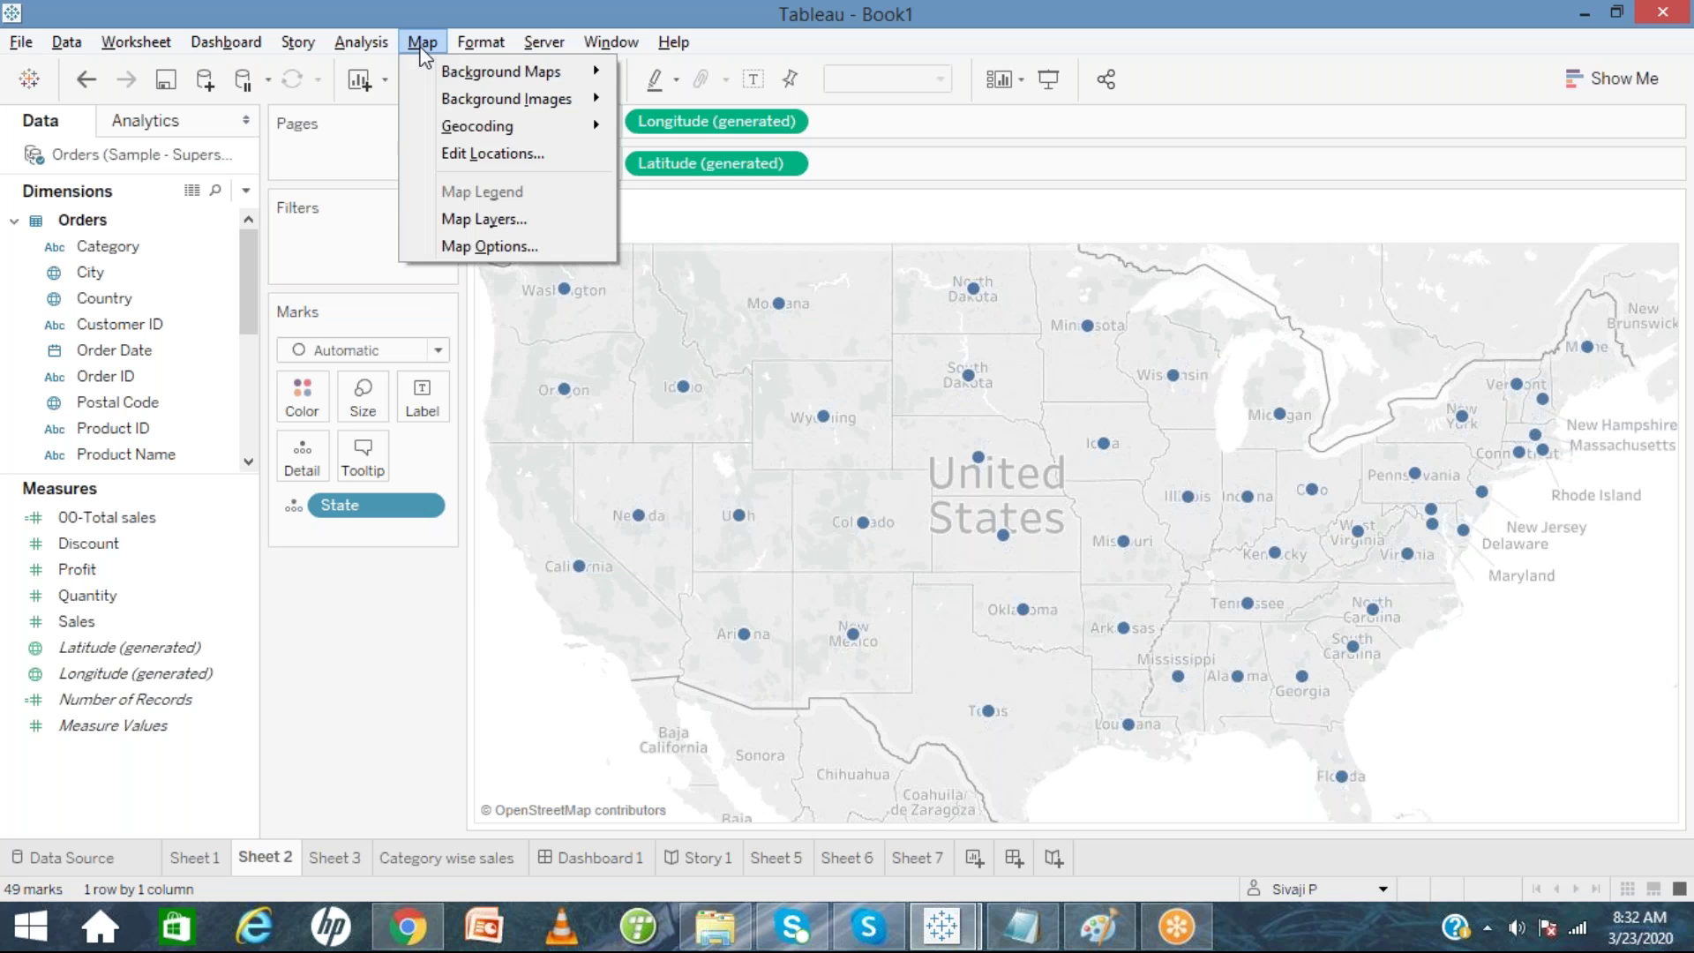
left_click(457, 157)
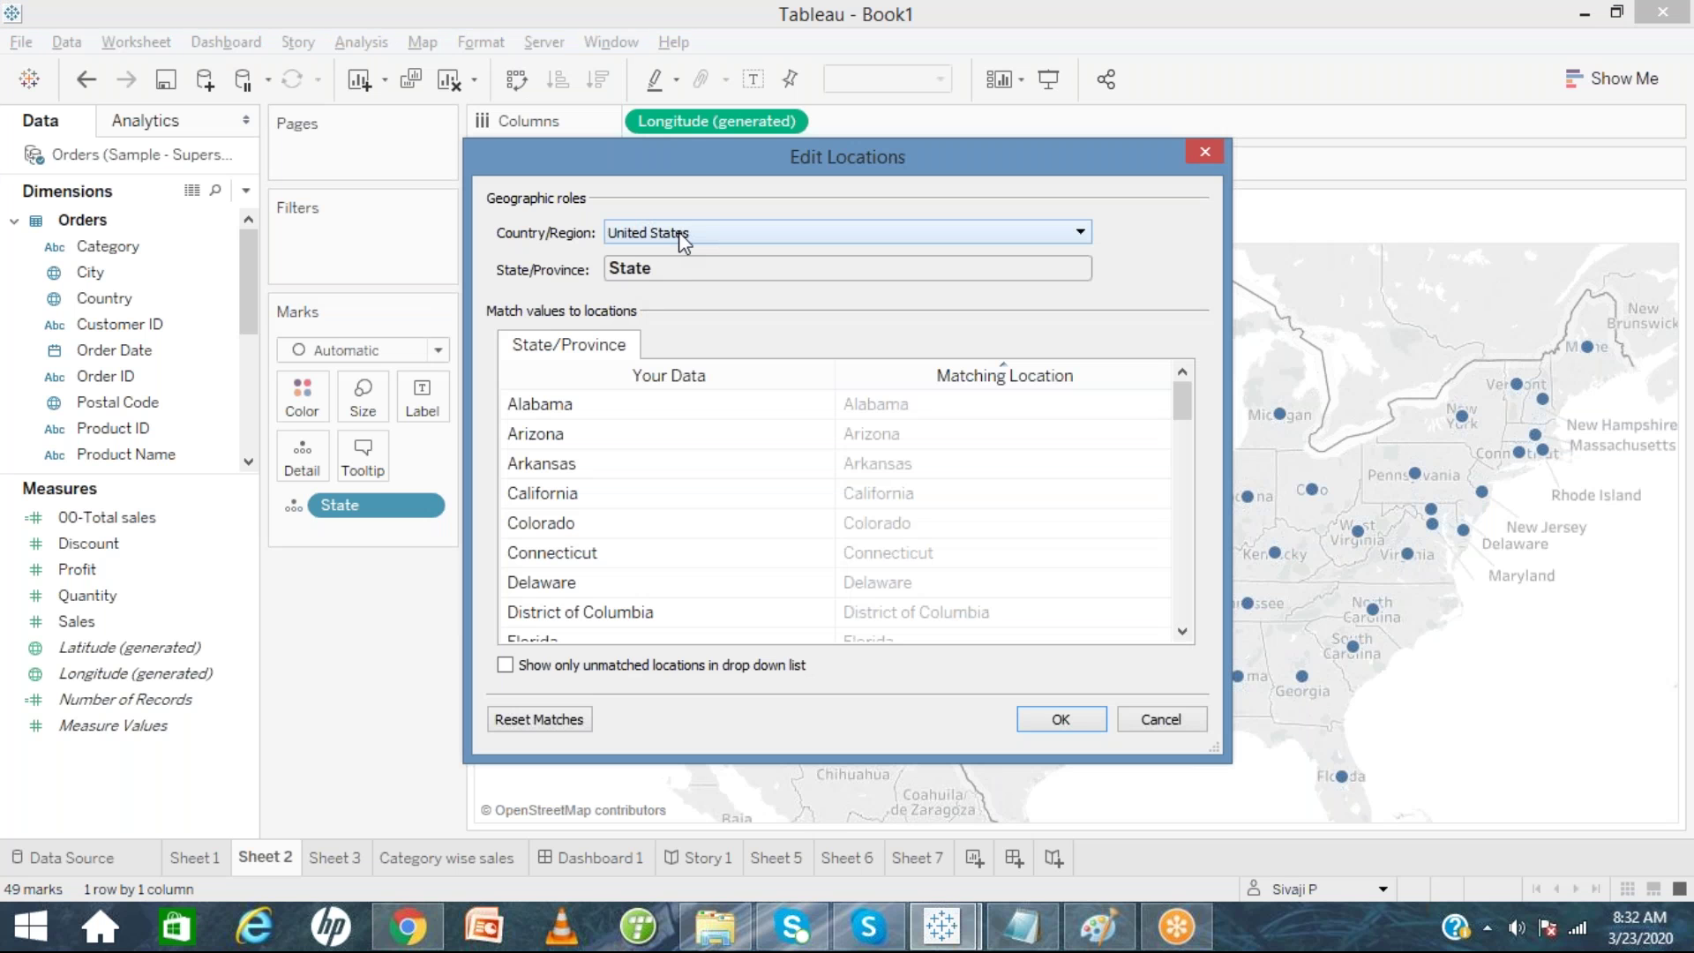
left_click(902, 412)
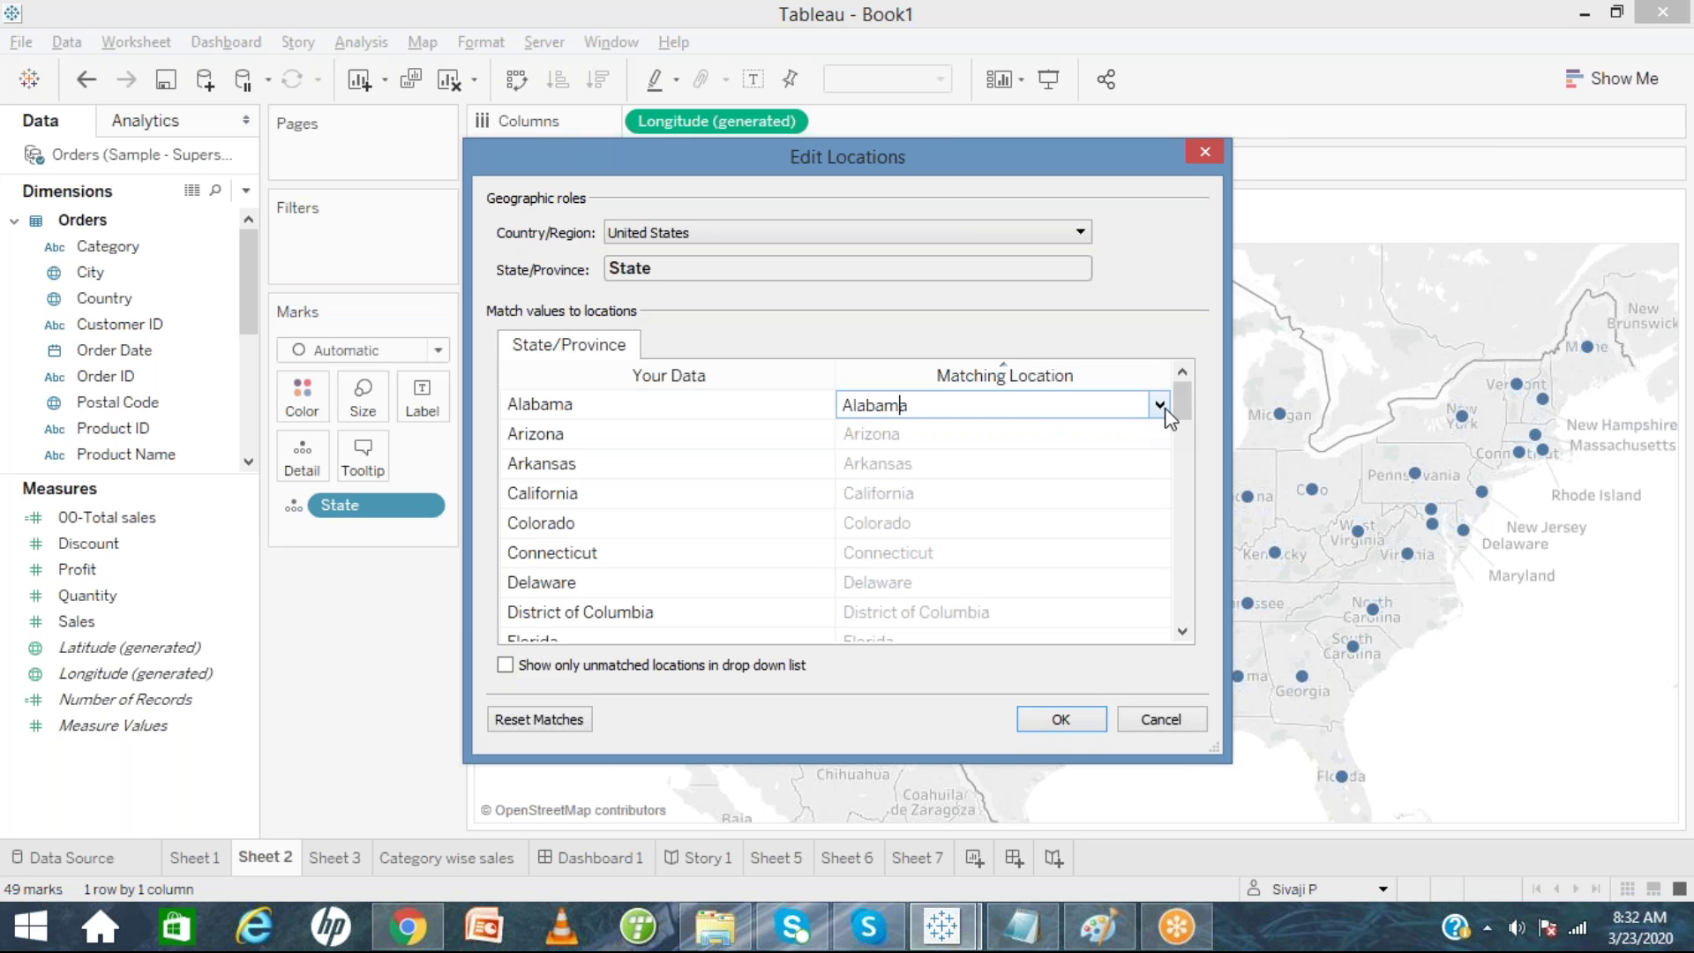
left_click(1161, 407)
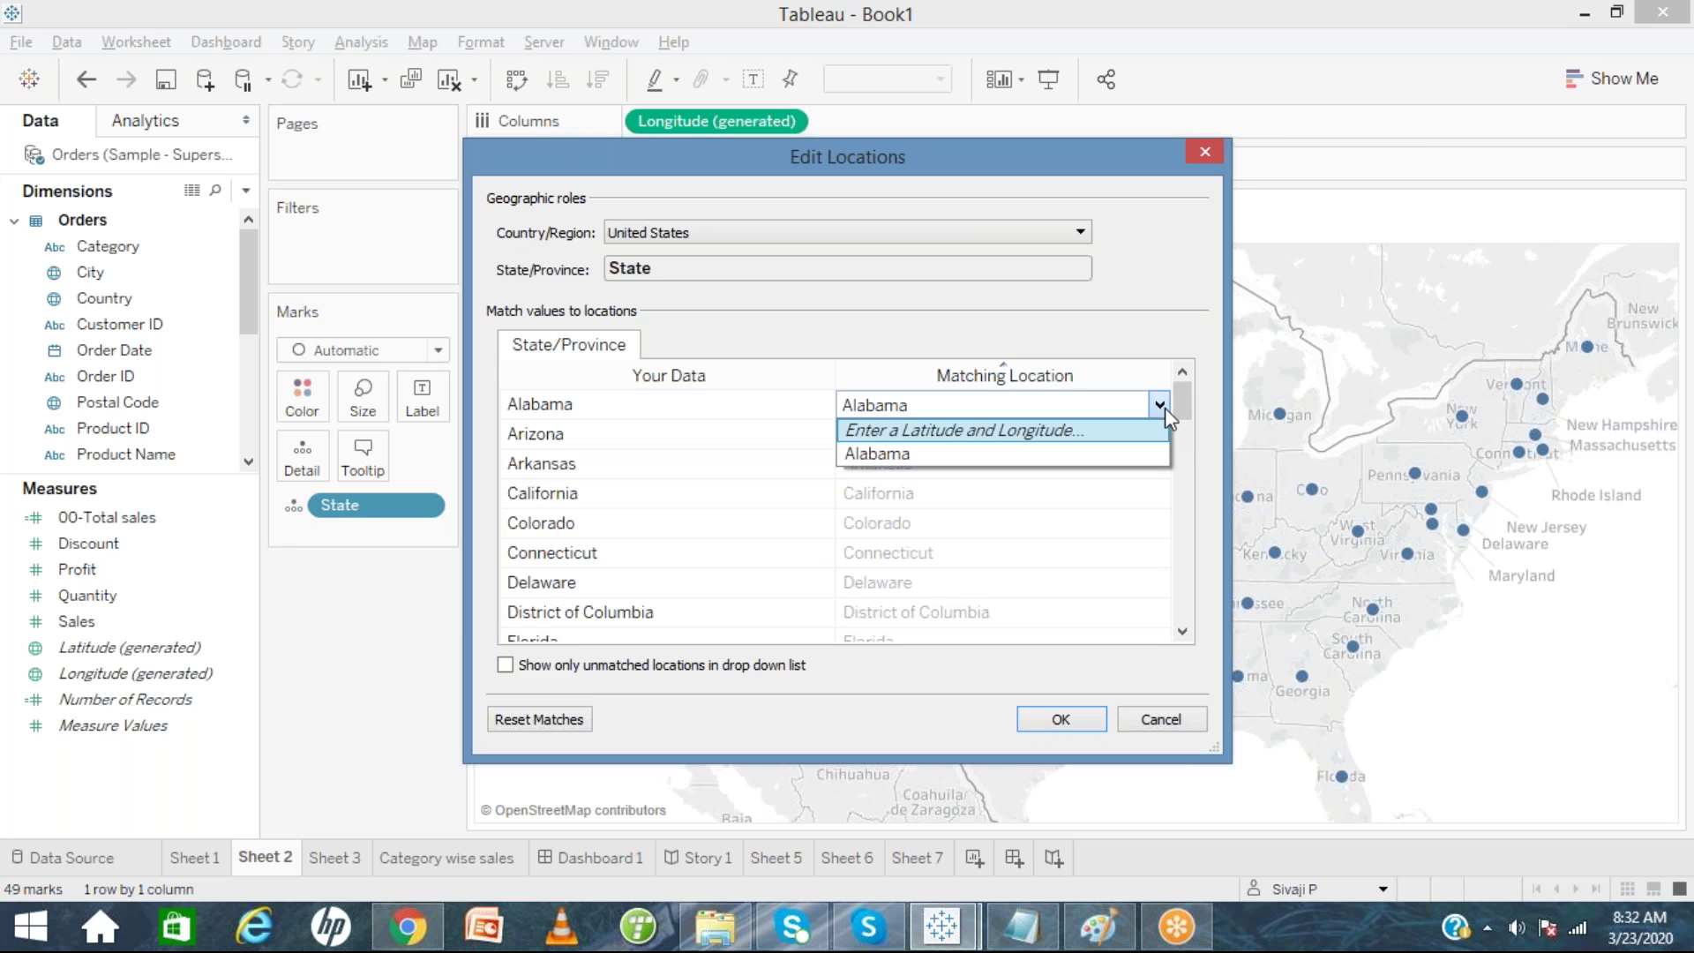
left_click(1084, 432)
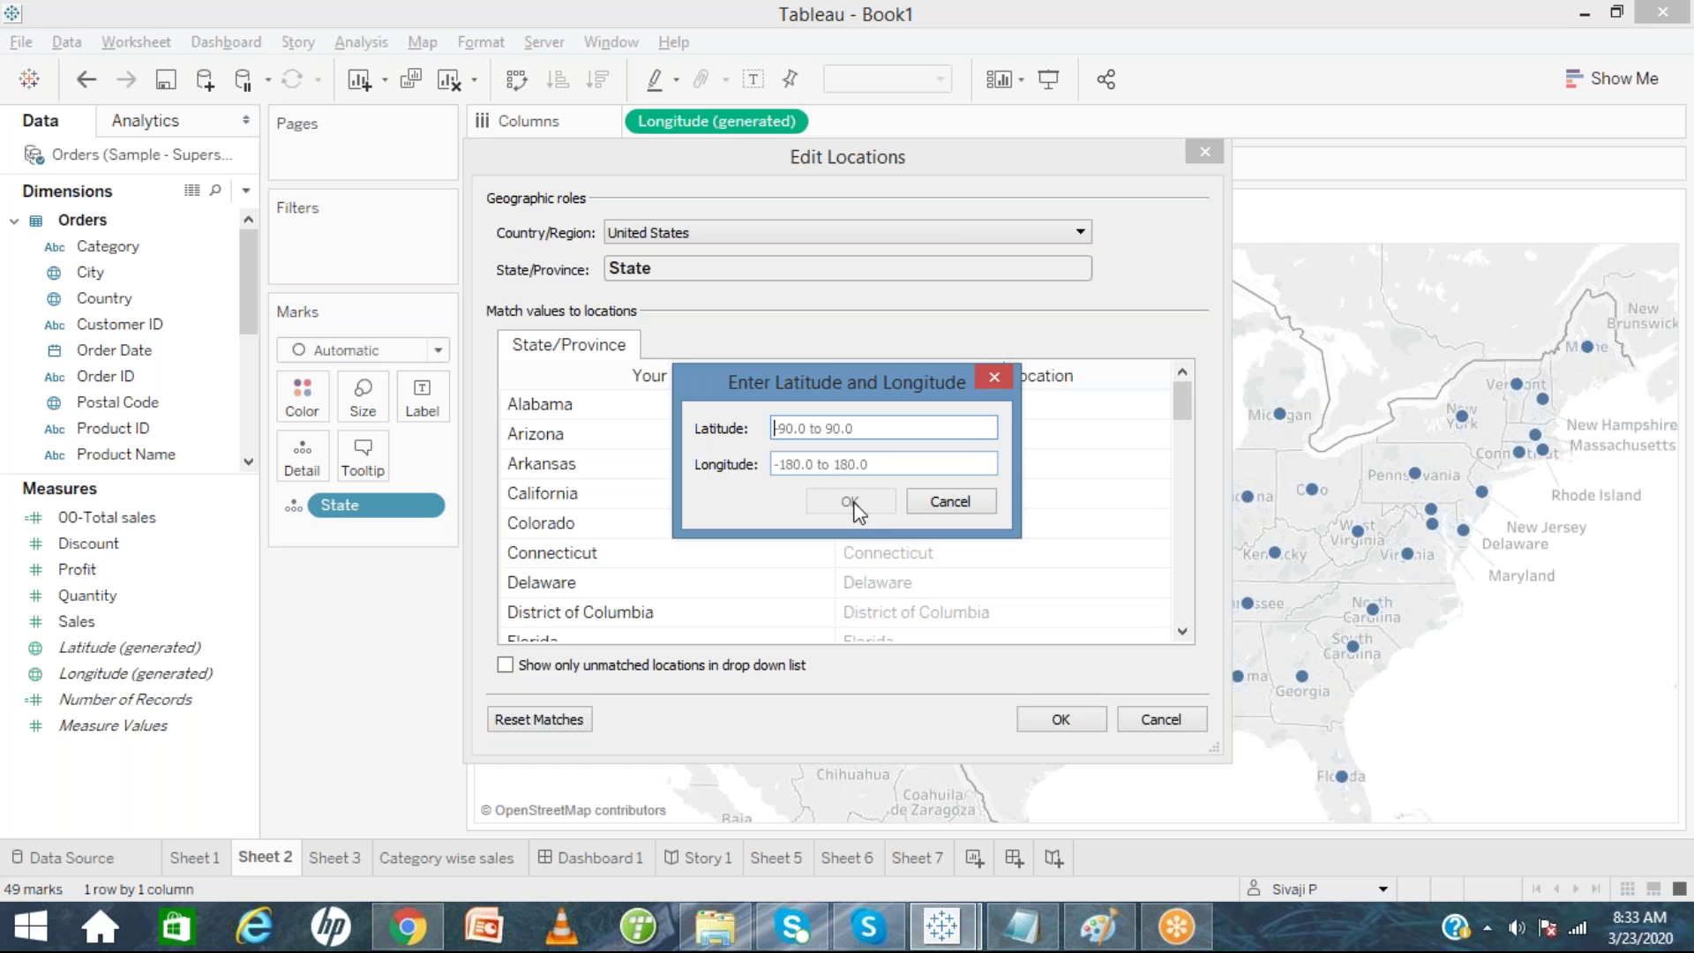
left_click(951, 501)
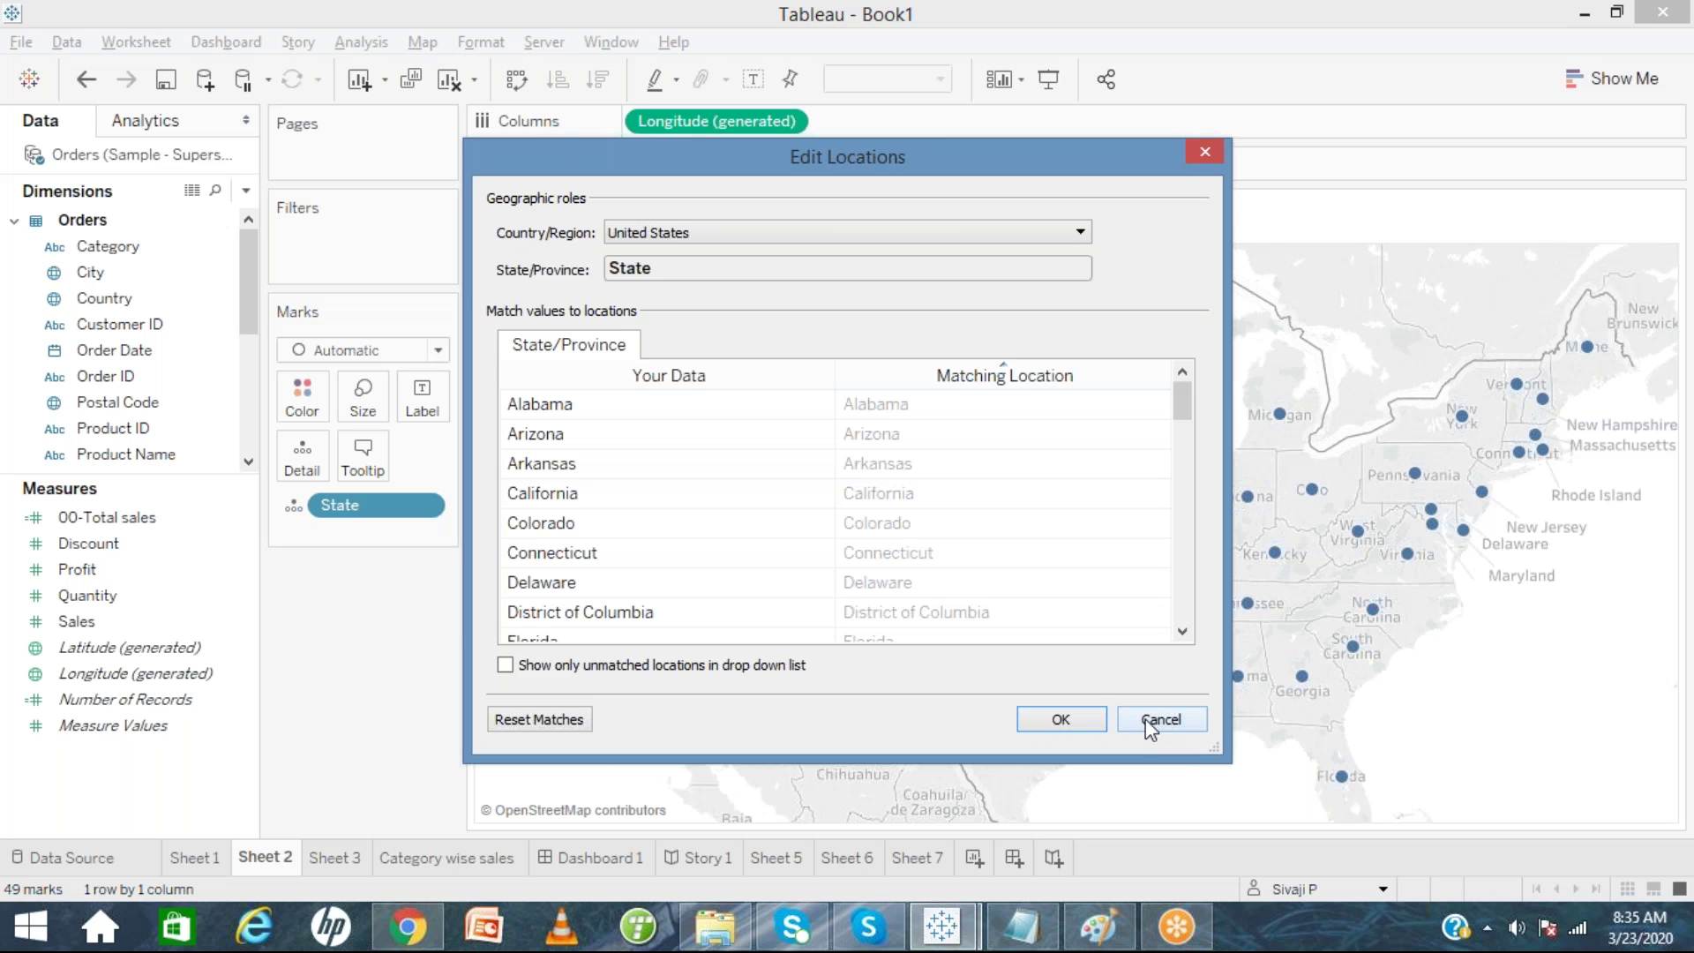
left_click(1151, 726)
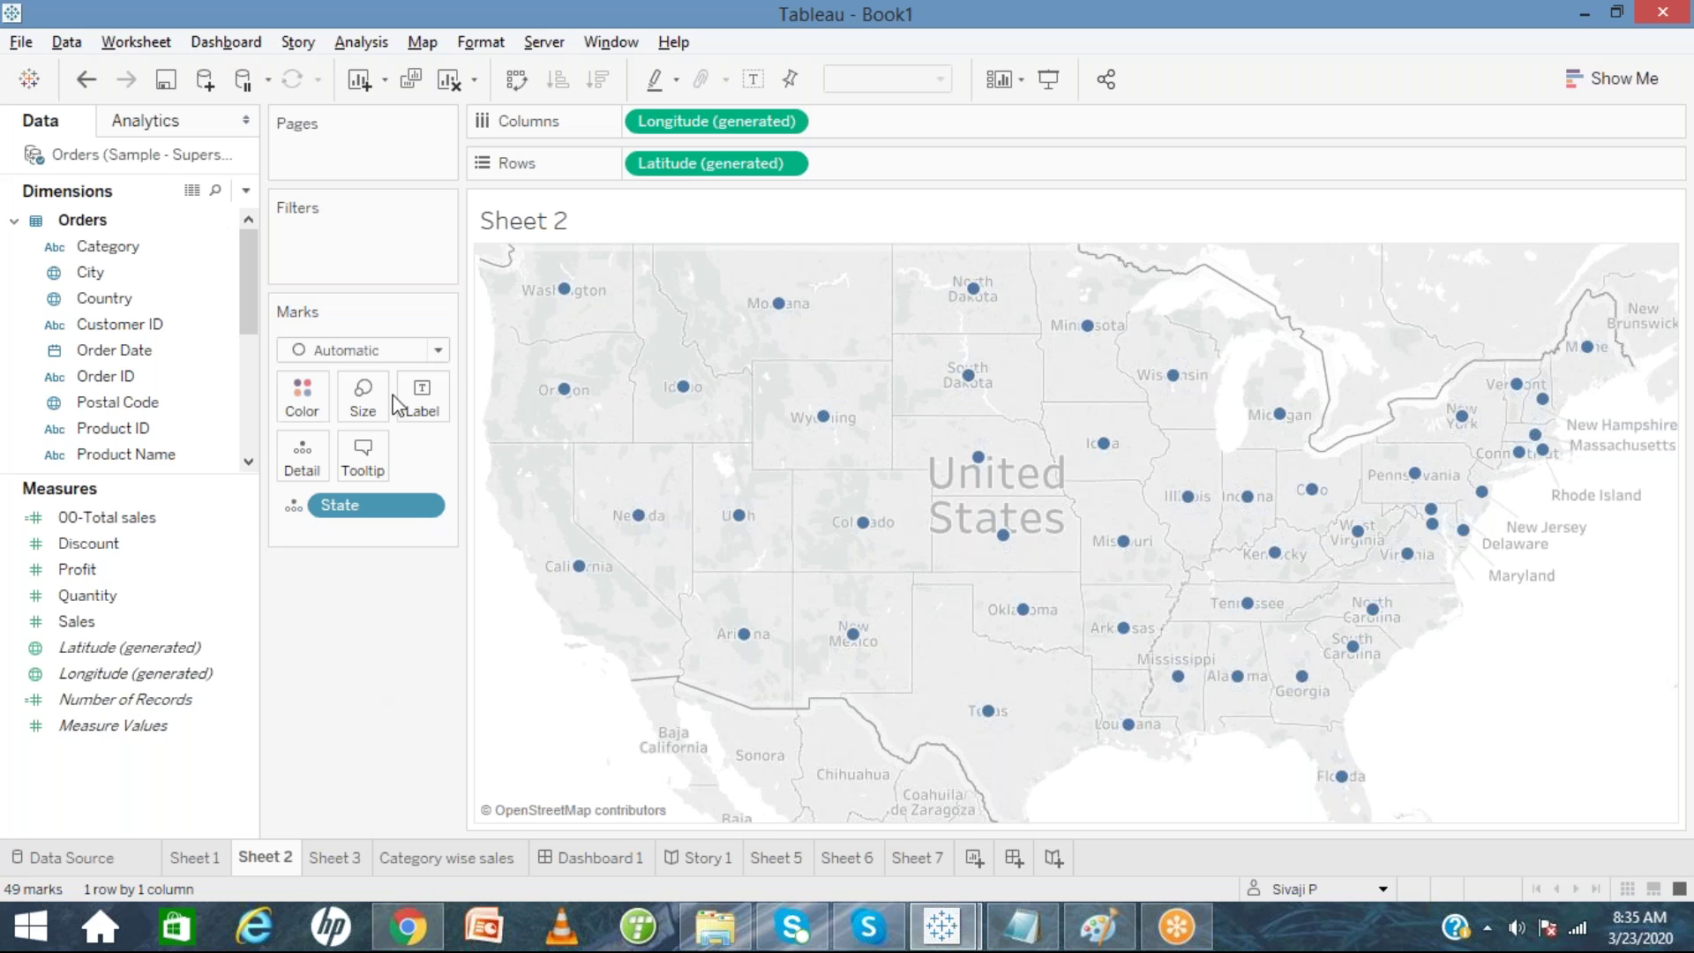
Review the map options for pan and zoom, search, view toolbar, scale and units, and revisit the list of map commands.
left_click(427, 45)
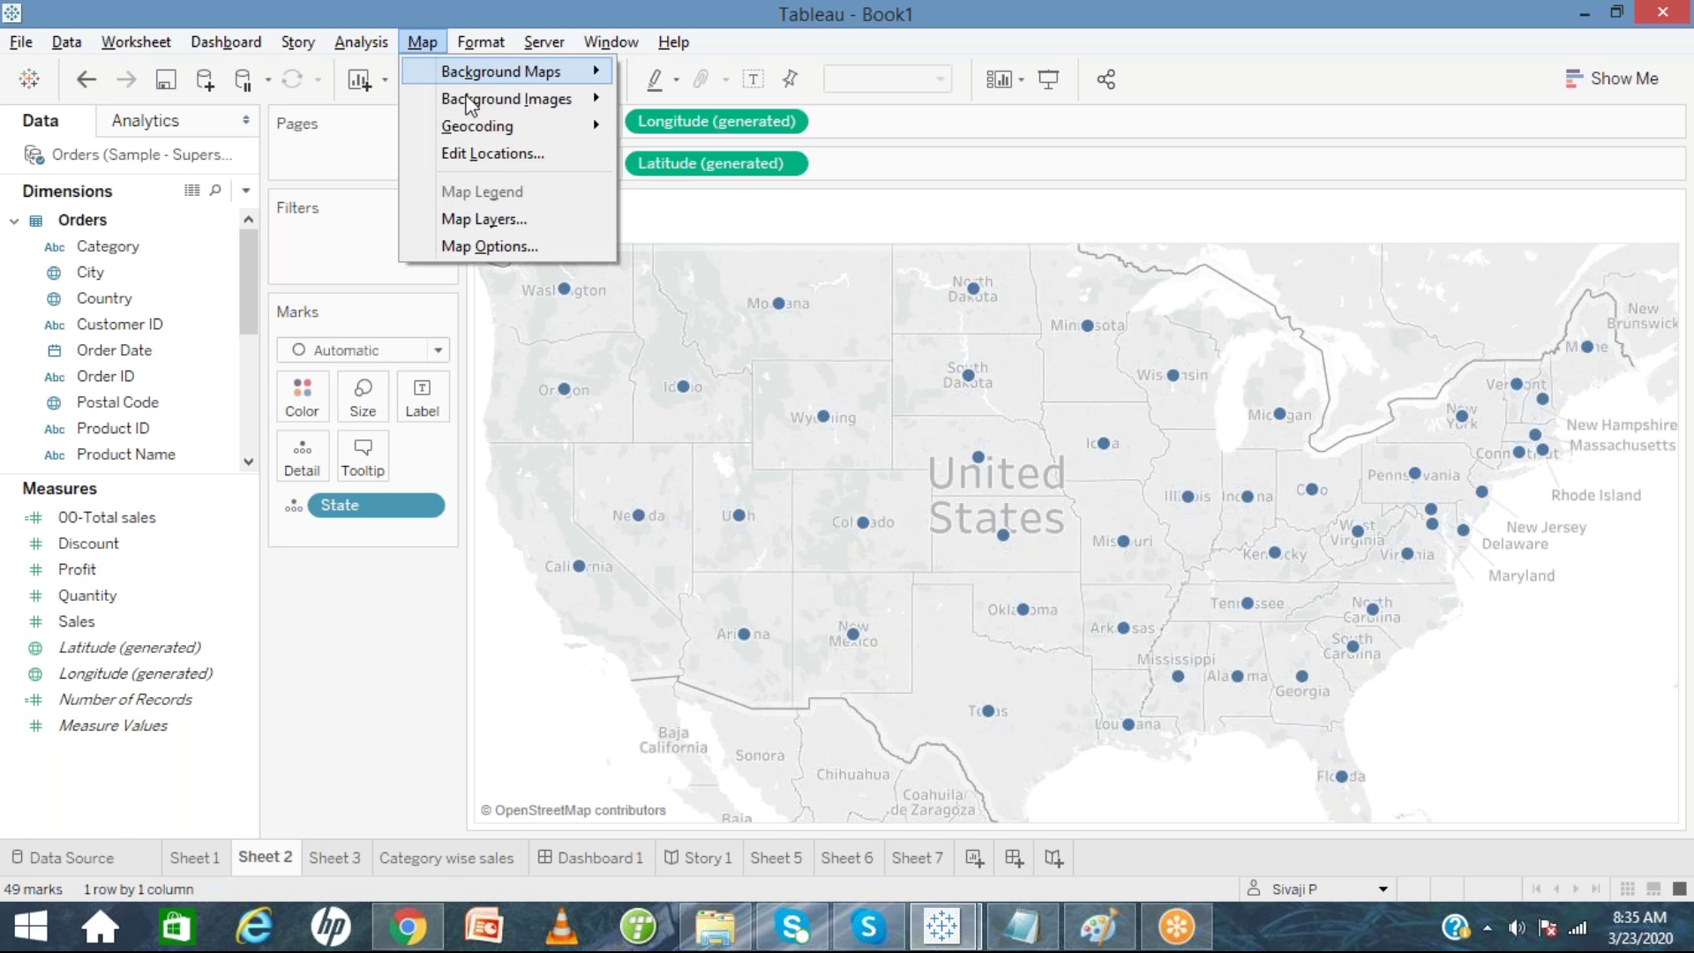
left_click(475, 252)
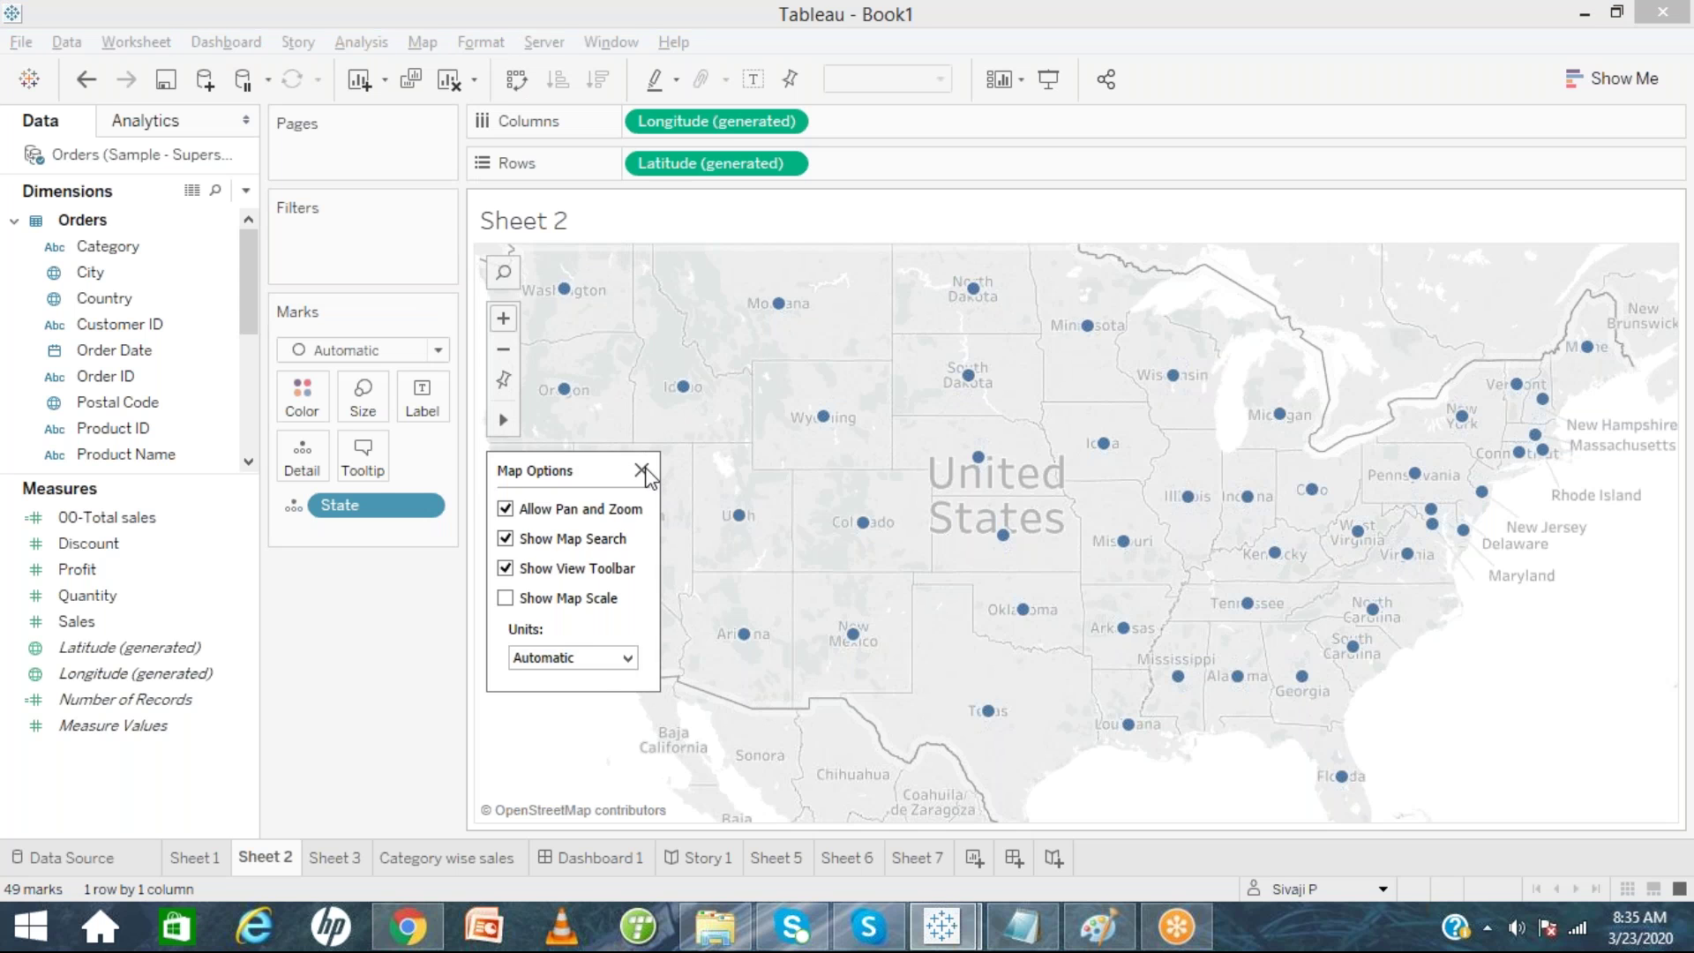
left_click(643, 472)
left_click(421, 42)
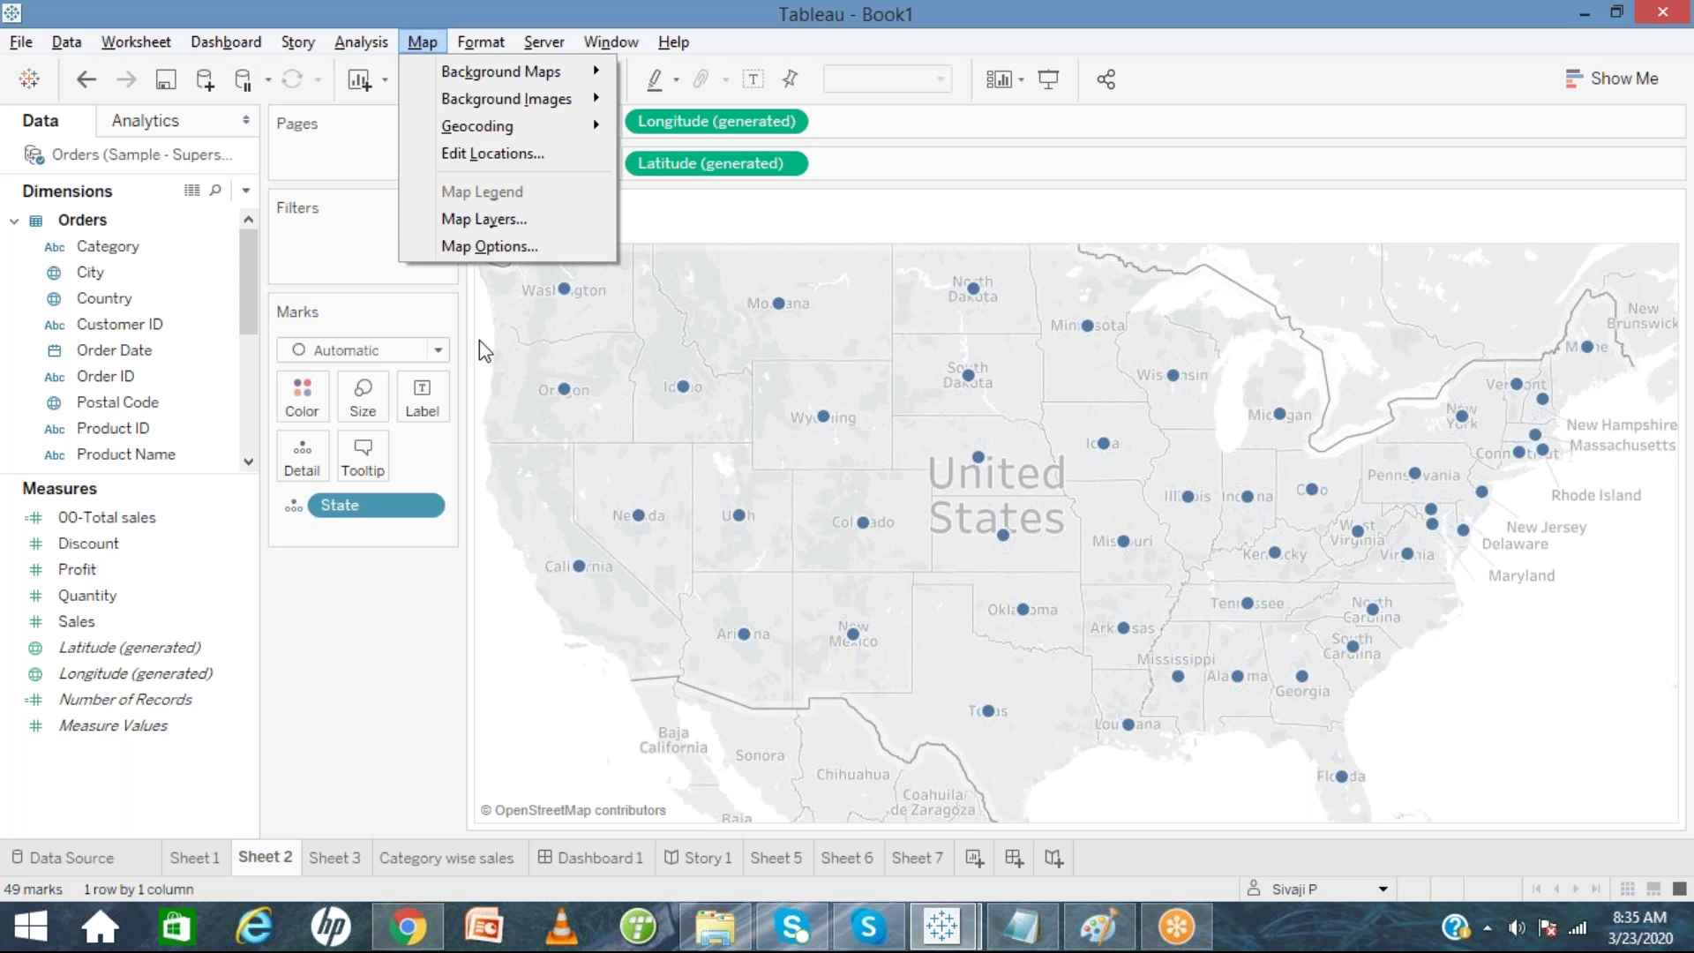
Open the map layer settings, try the Dark background style, and set the style back to Light.
left_click(477, 219)
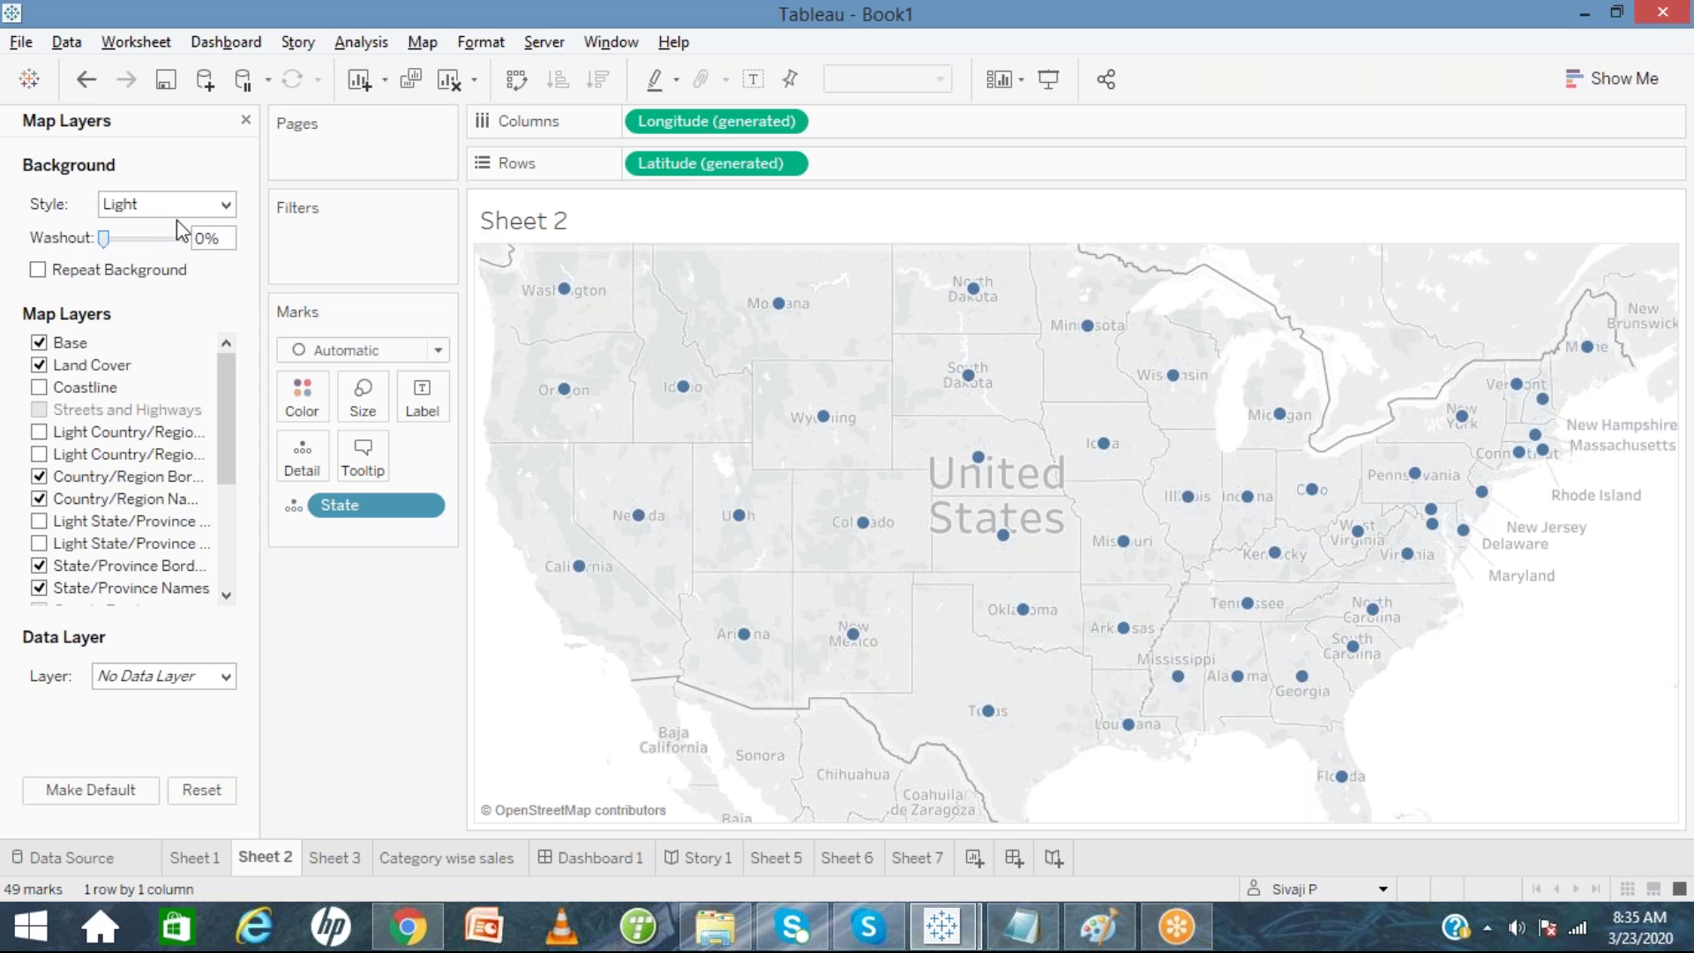
left_click(226, 204)
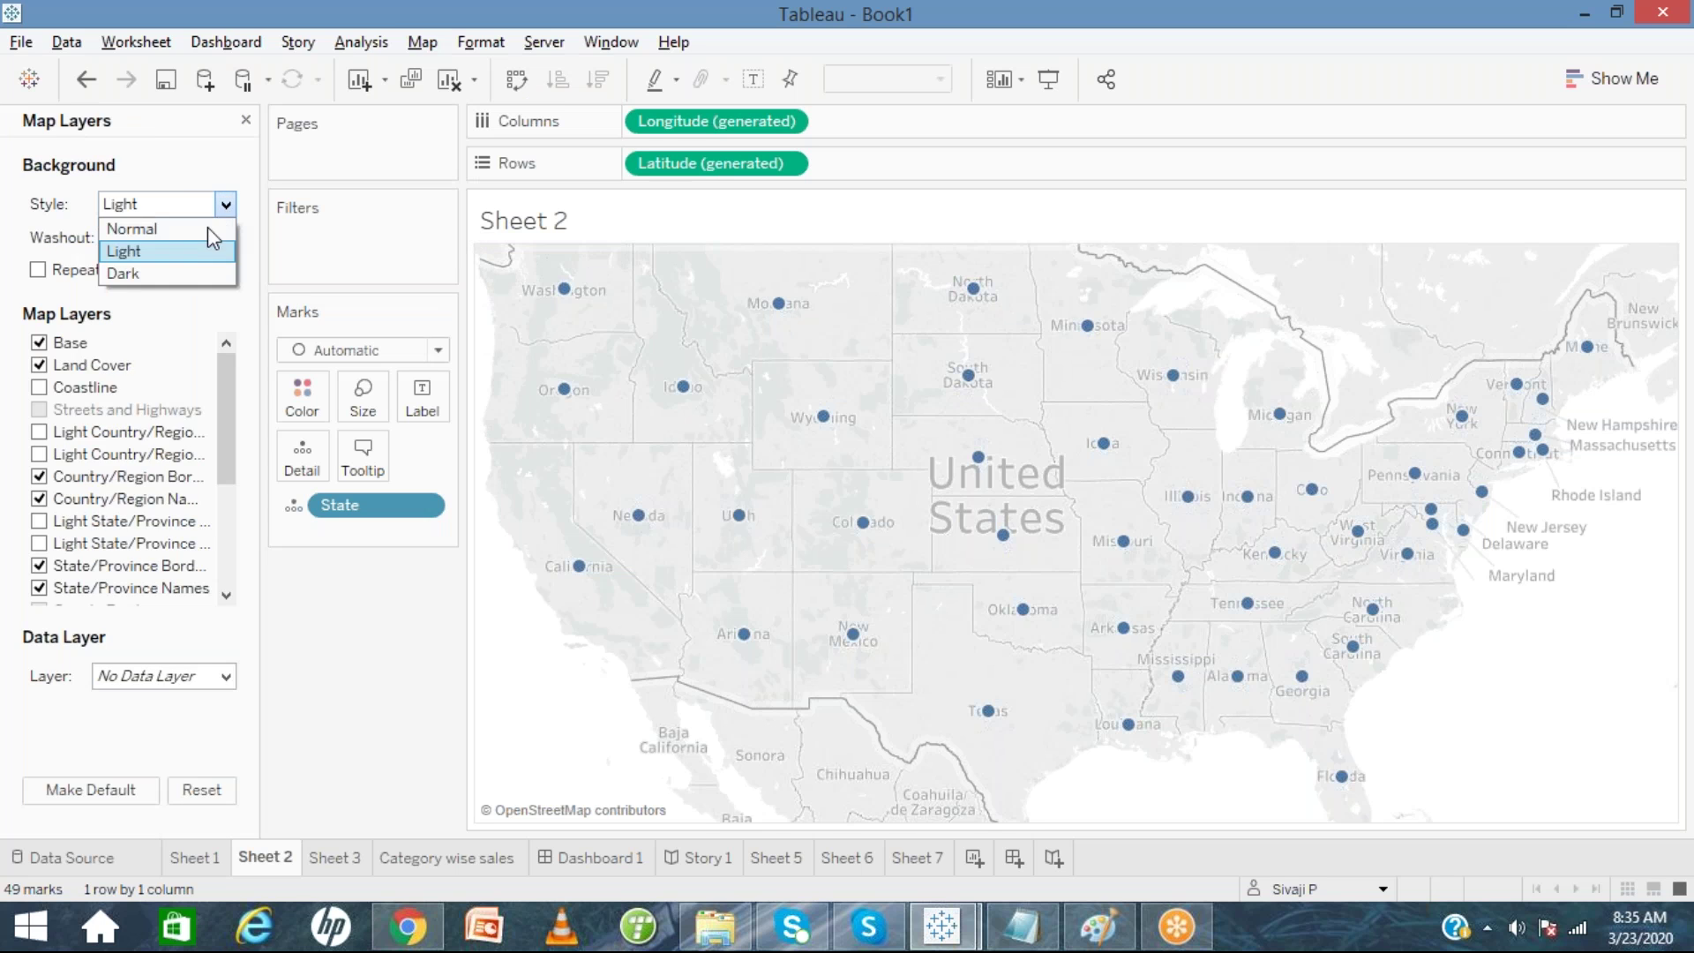
left_click(185, 274)
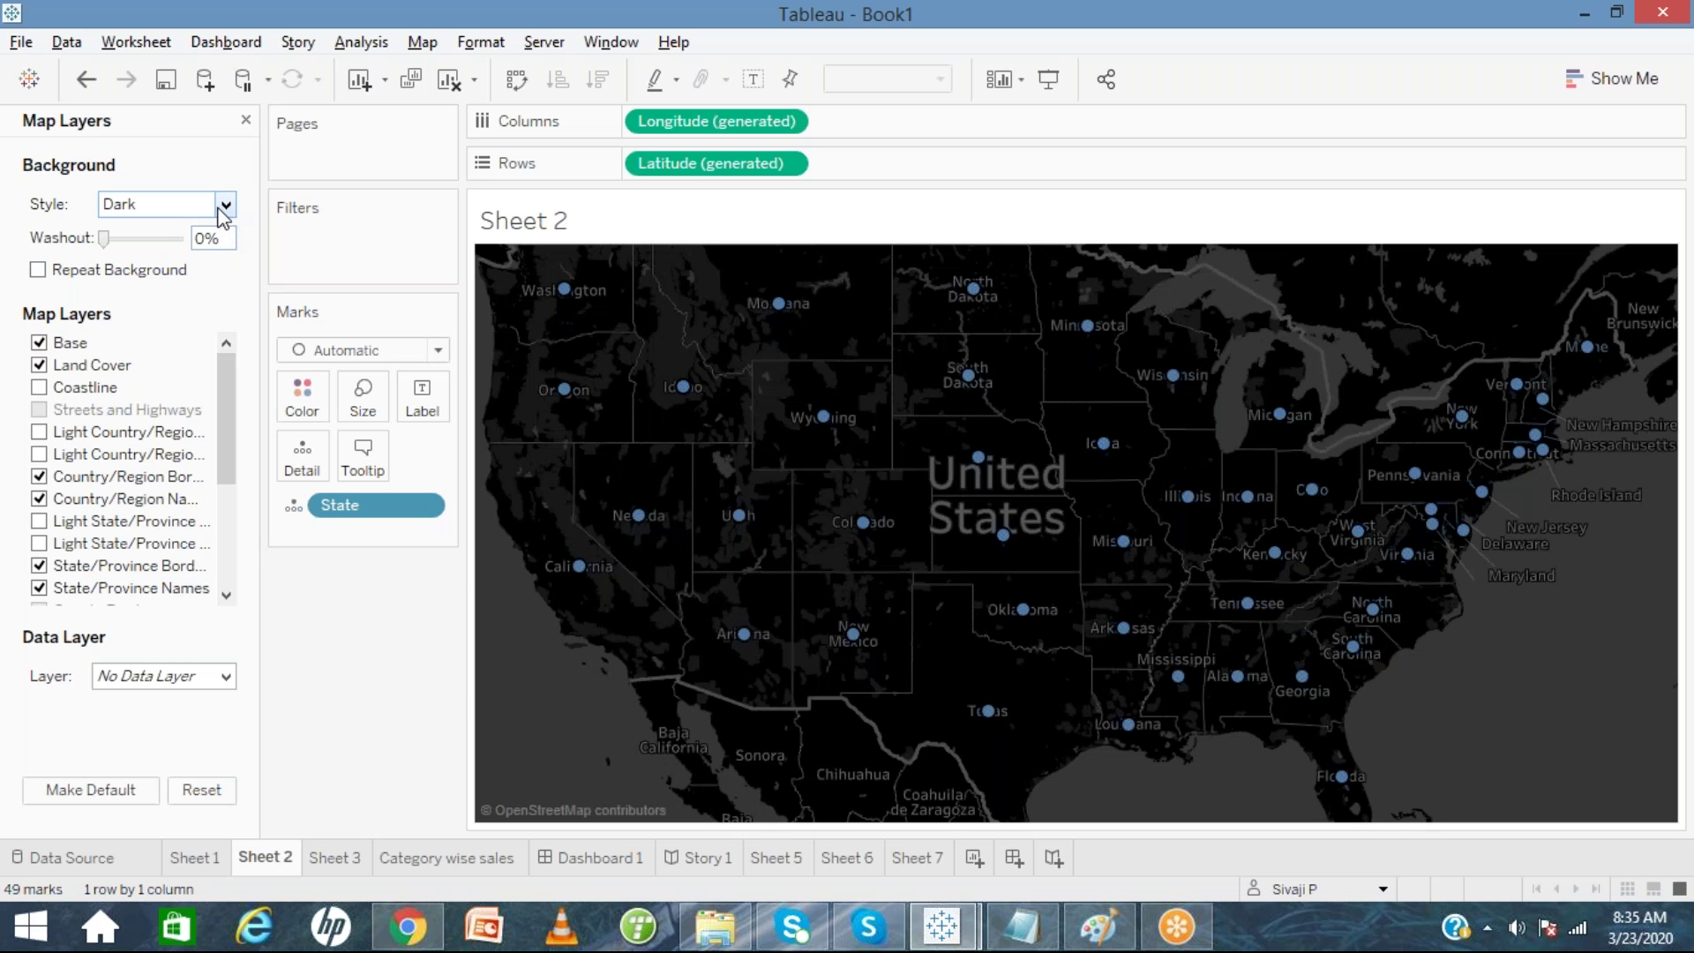
left_click(226, 206)
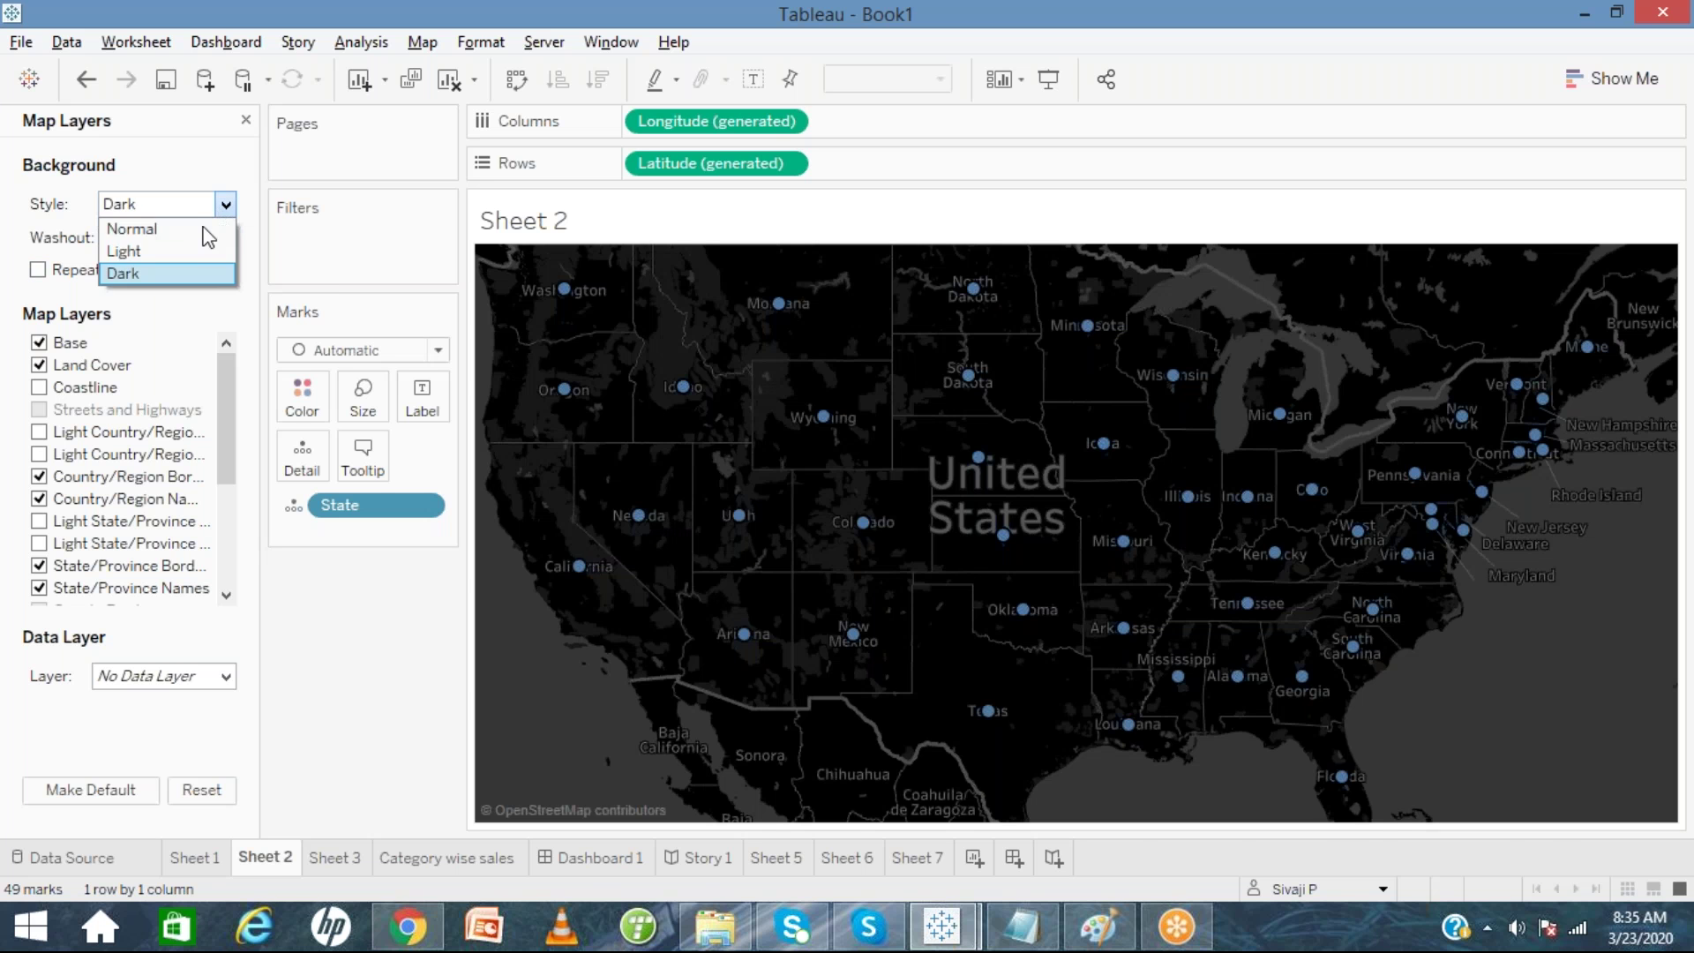
left_click(199, 258)
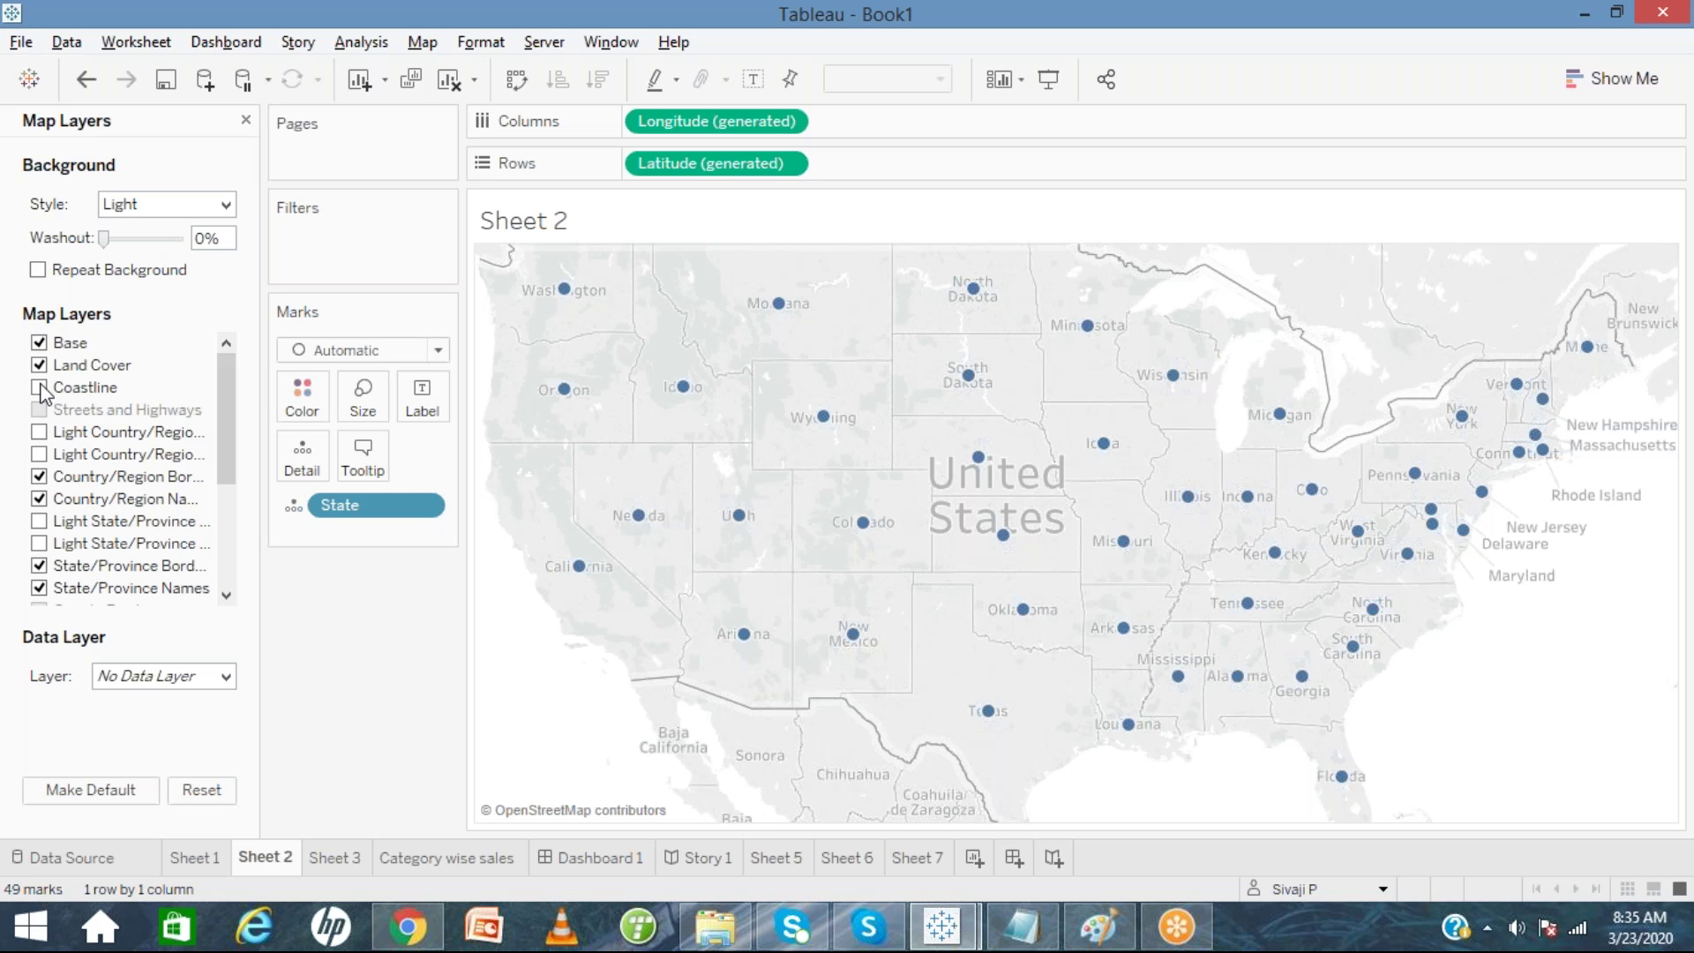
Turn on the Coastline layer and the first Light Country/Region layer, and close the map layer settings.
left_click(39, 388)
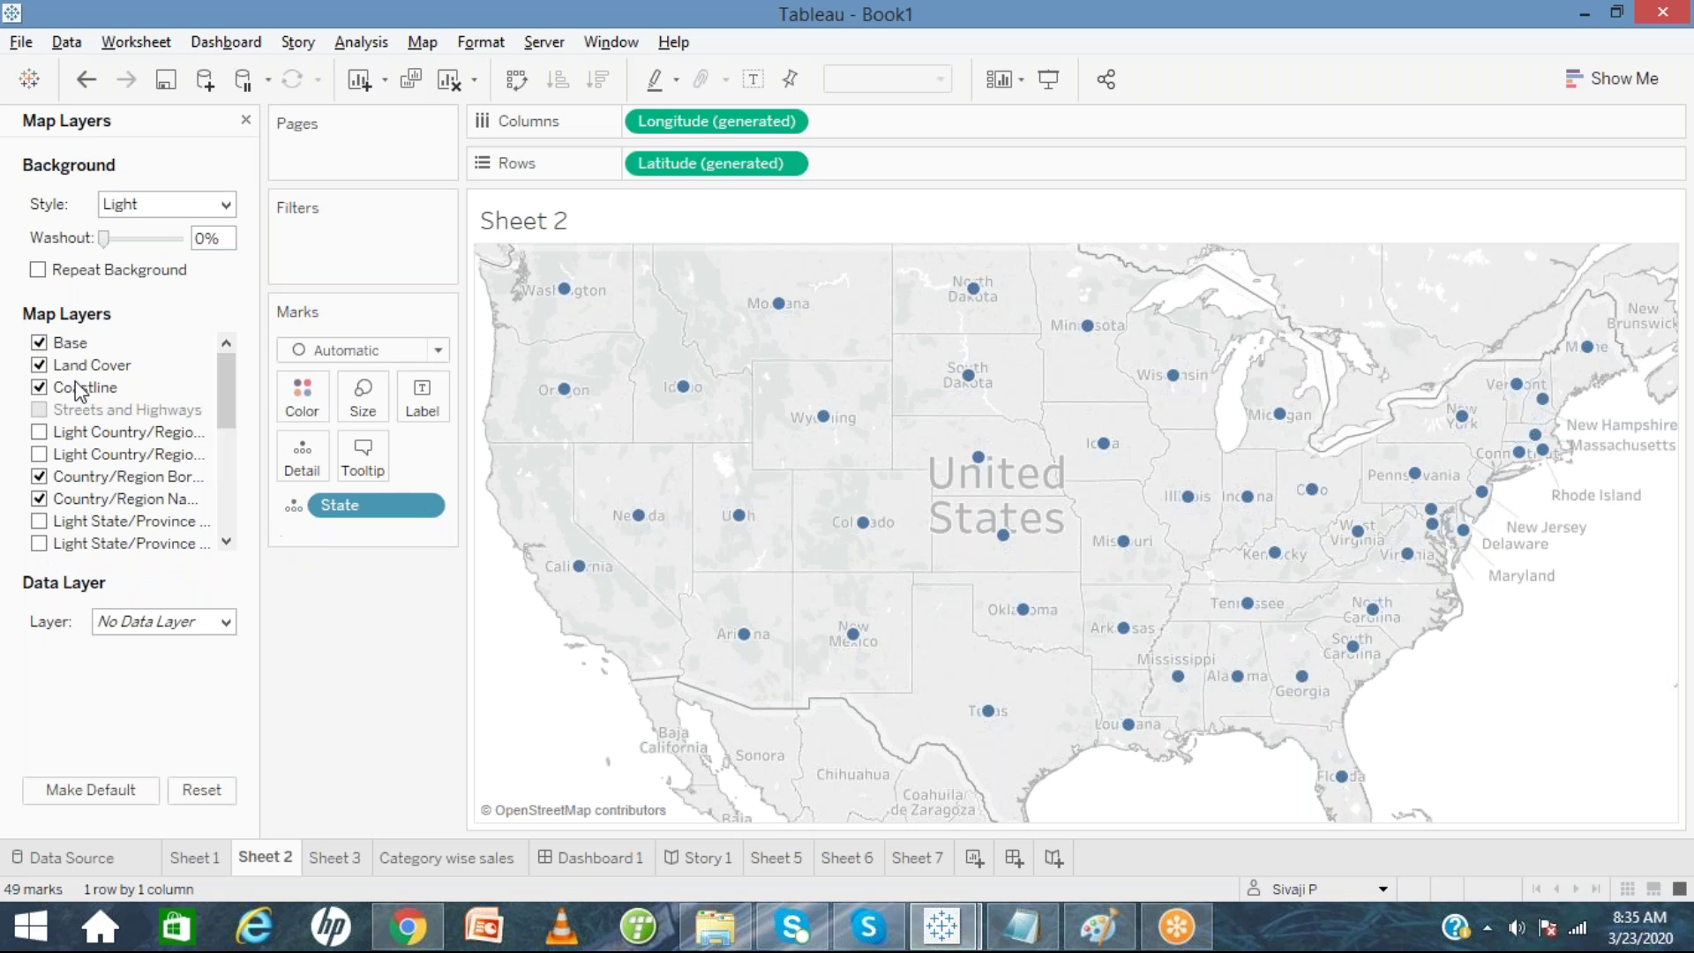
left_click(39, 432)
left_click(246, 120)
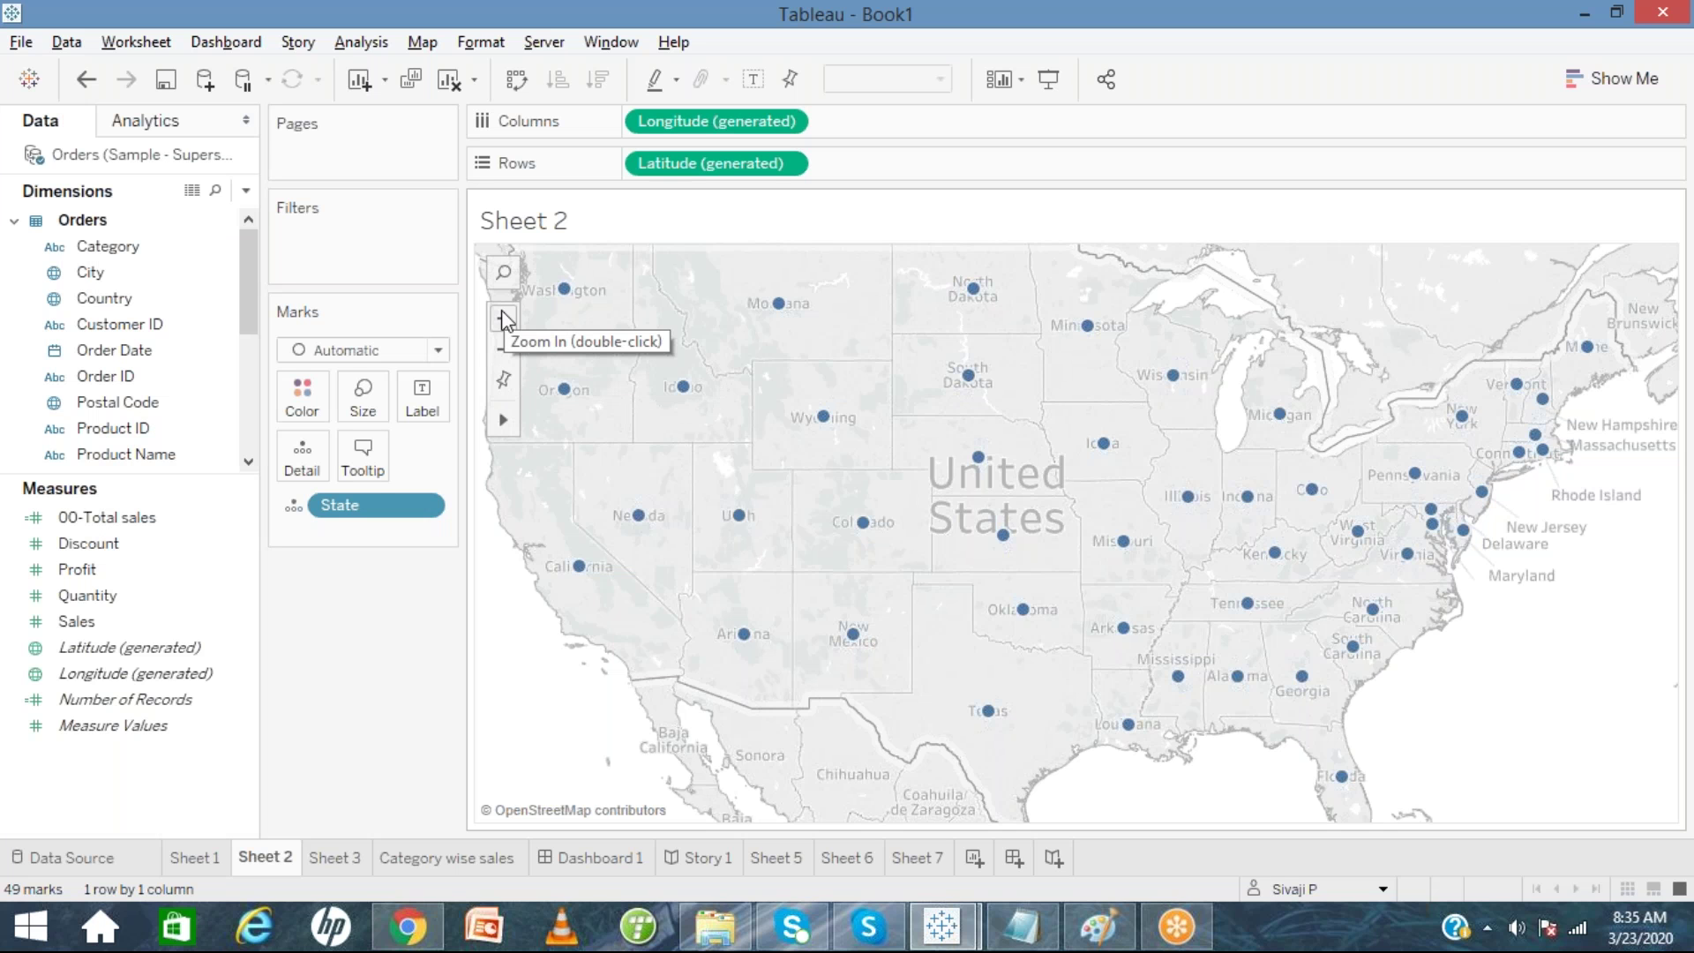
Zoom the map in and back out, and toggle Allow Pan and Zoom in the map options.
left_click(503, 318)
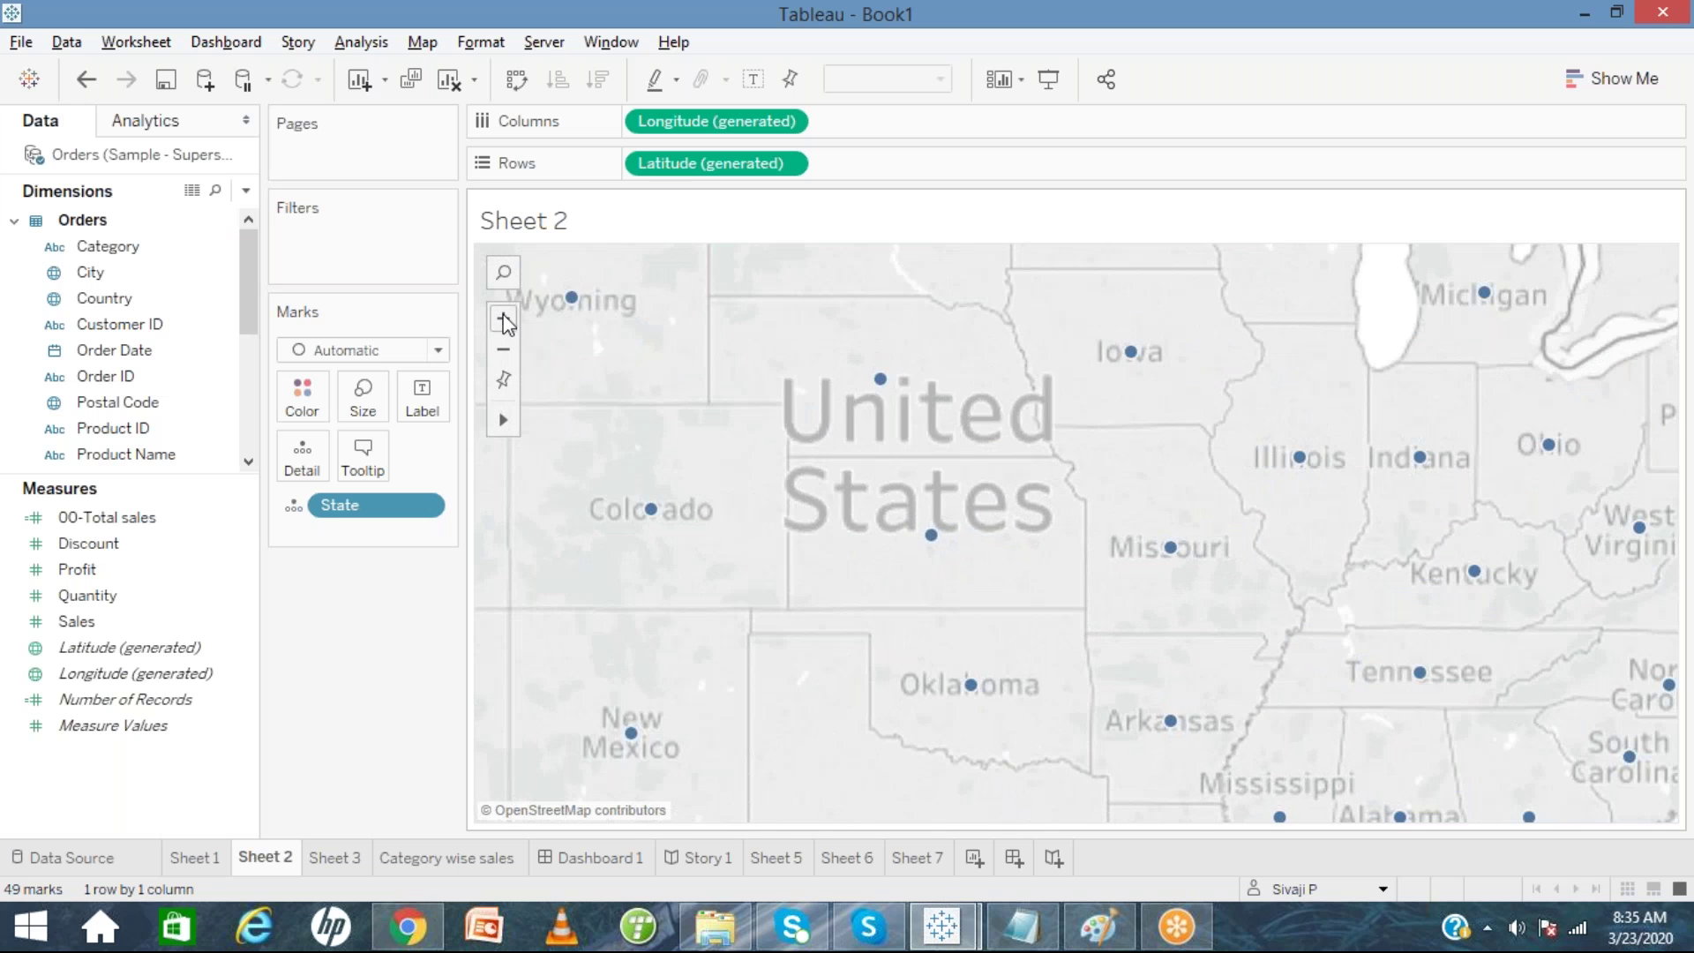
left_click(504, 350)
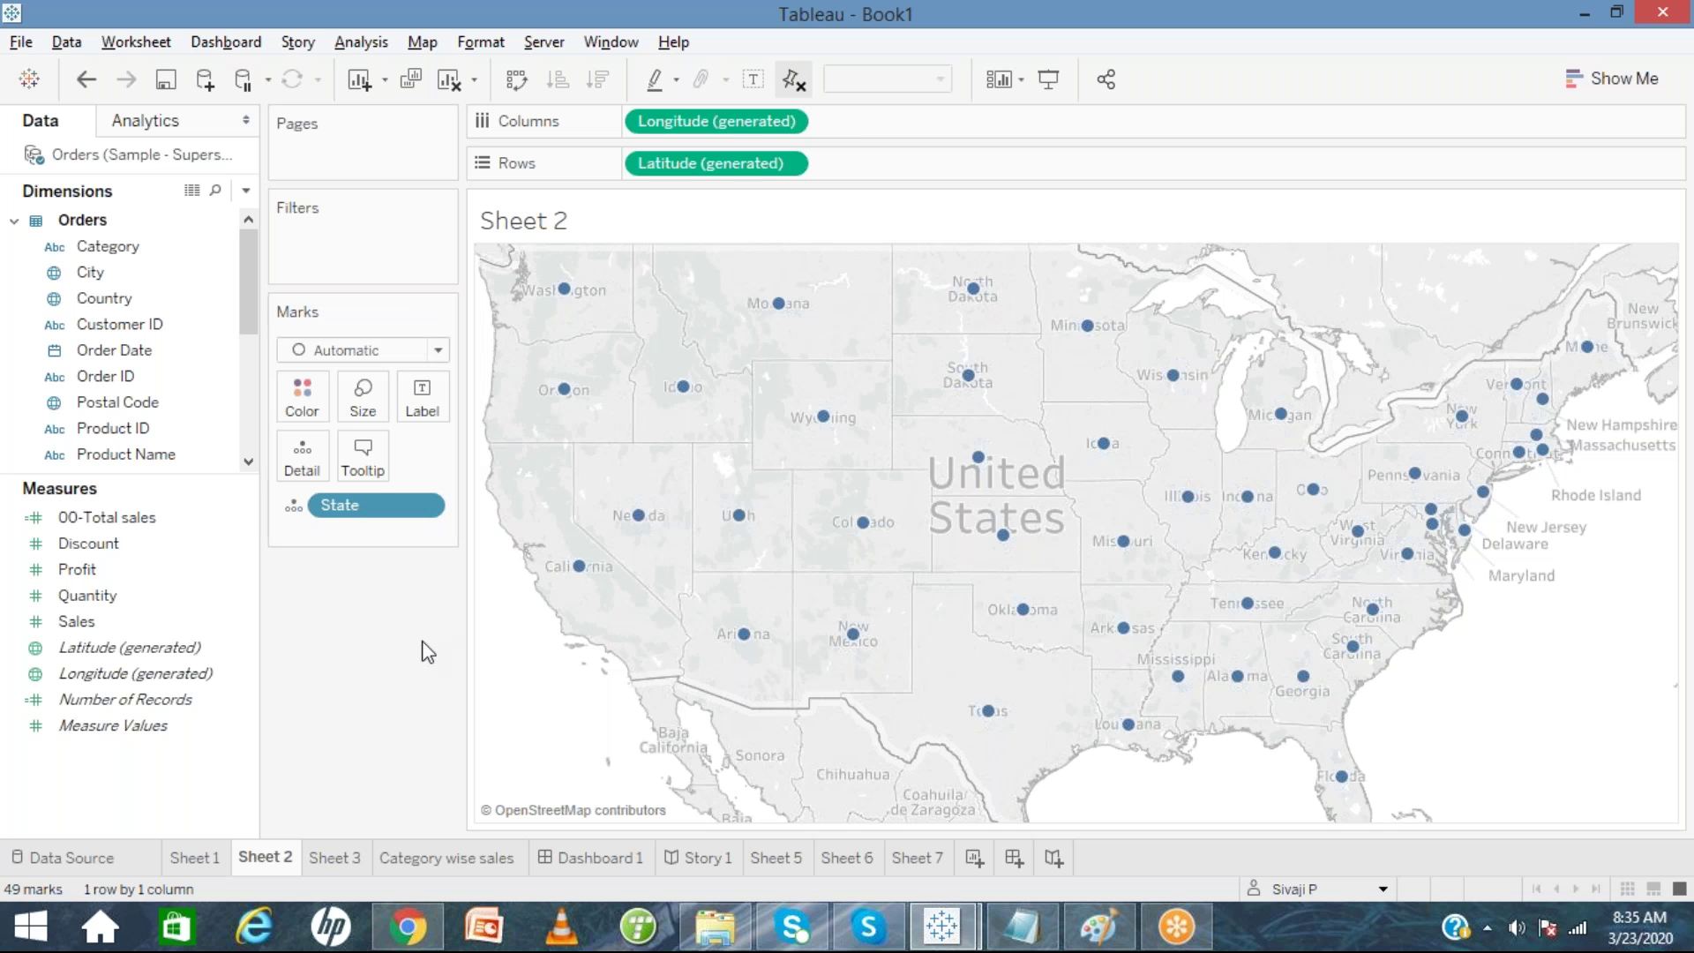
left_click(422, 43)
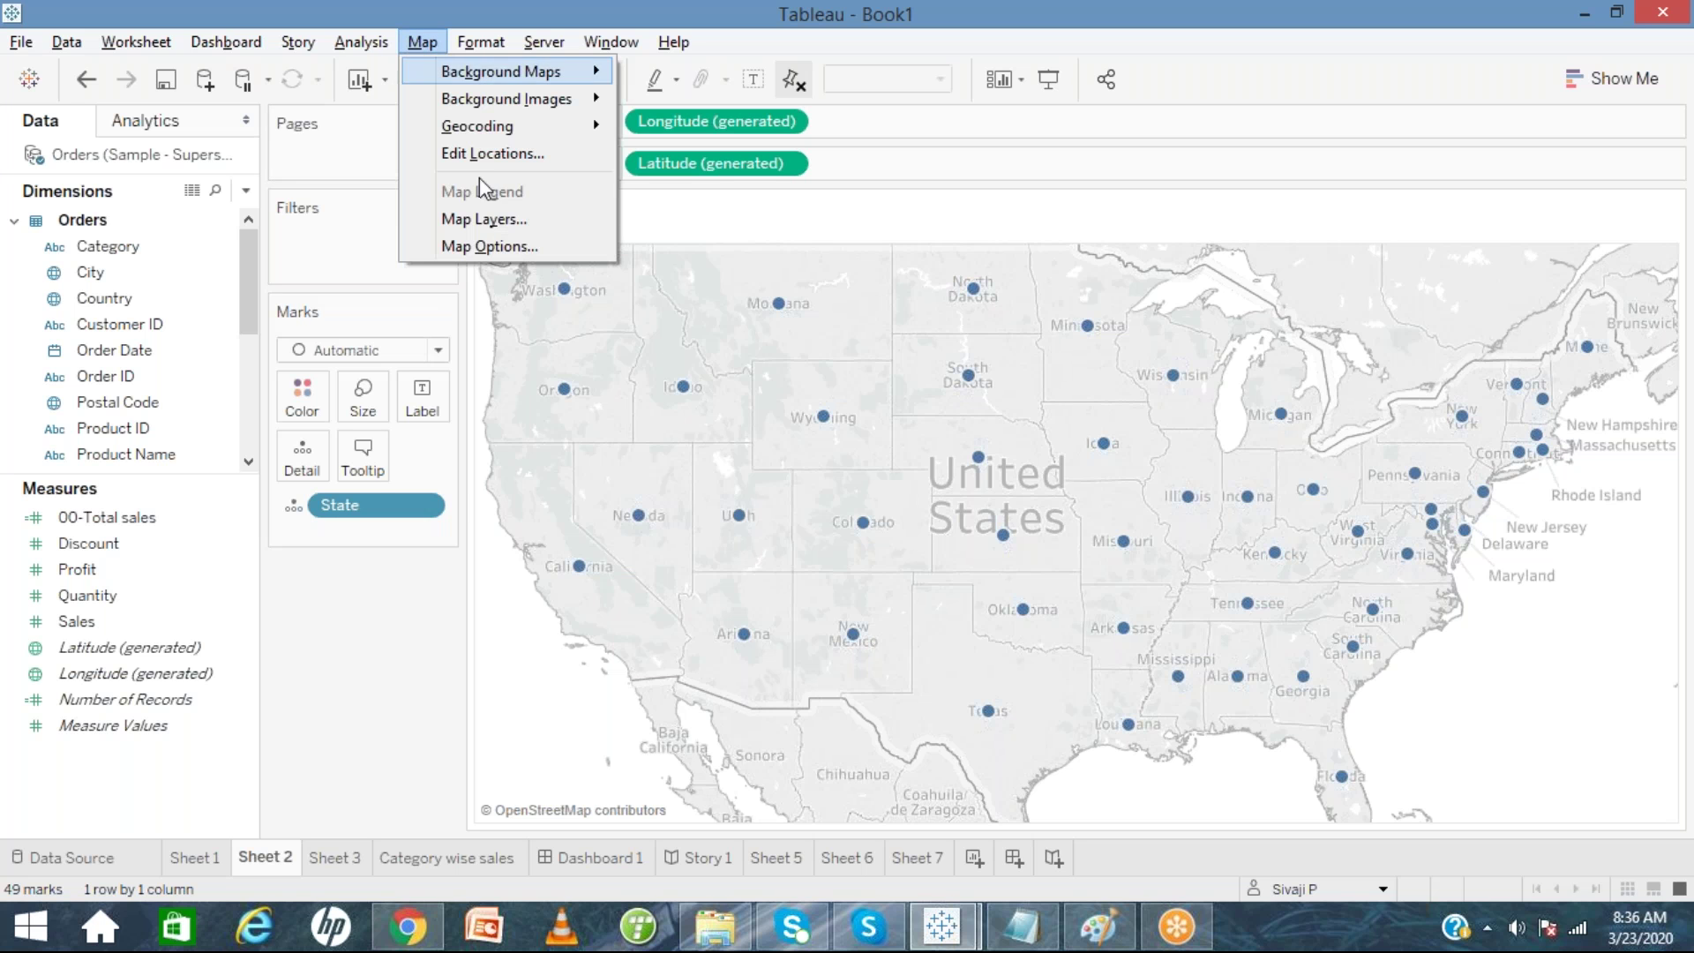
left_click(484, 245)
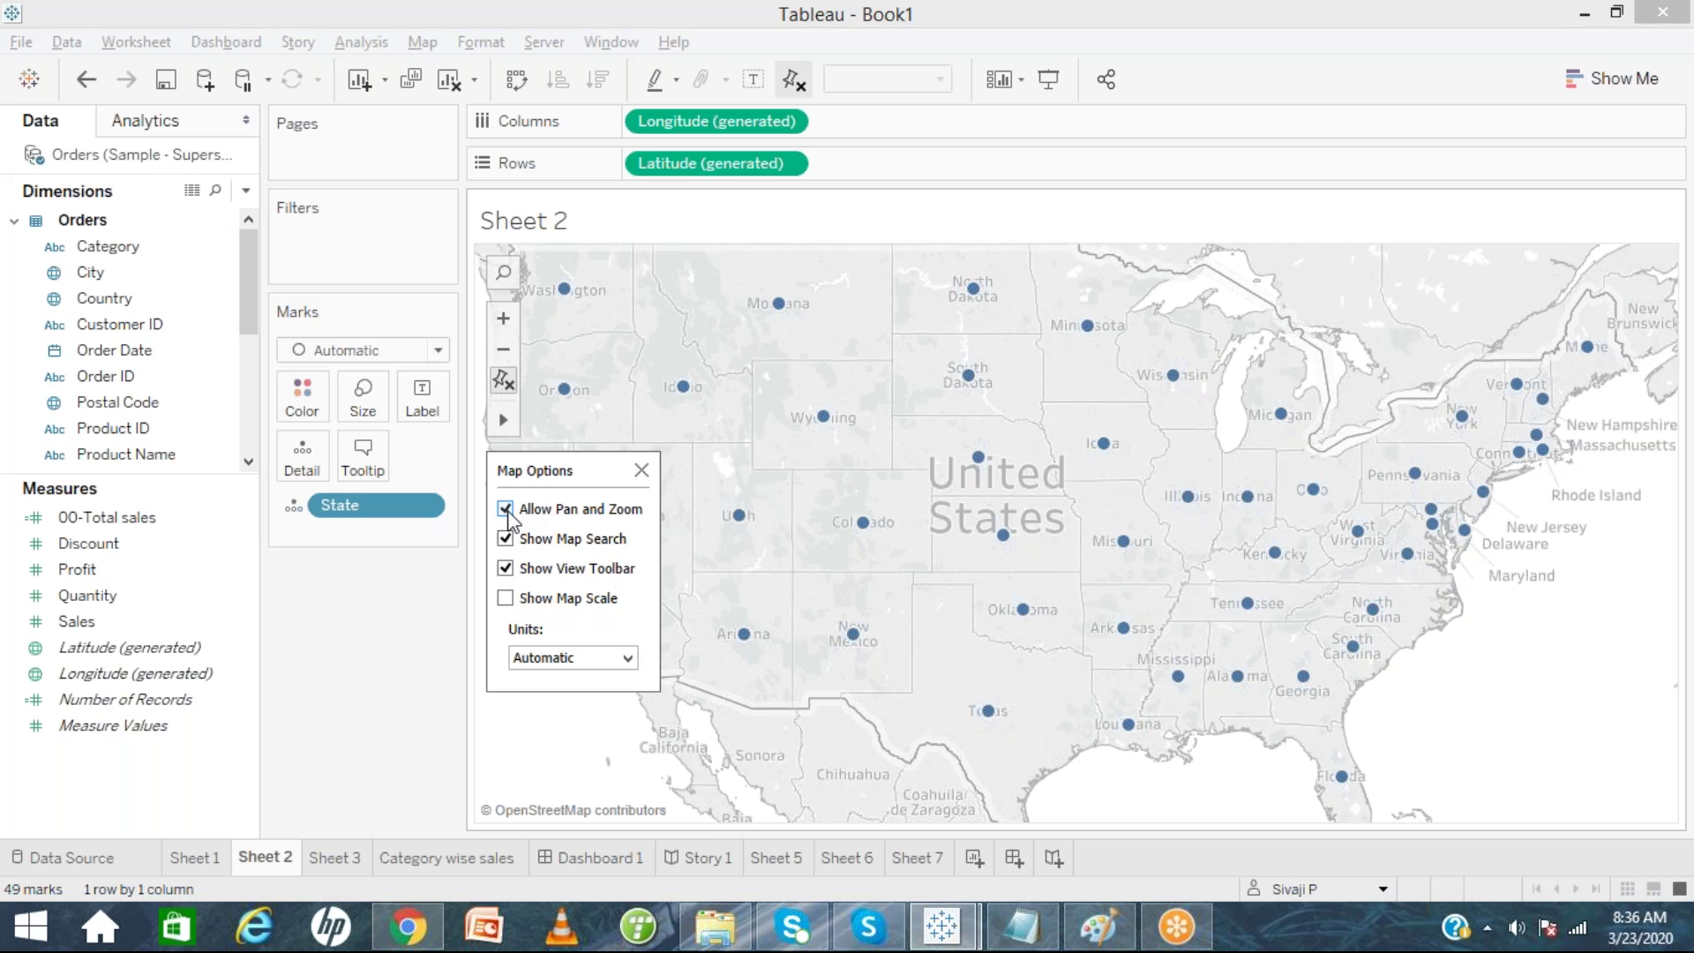
left_click(506, 509)
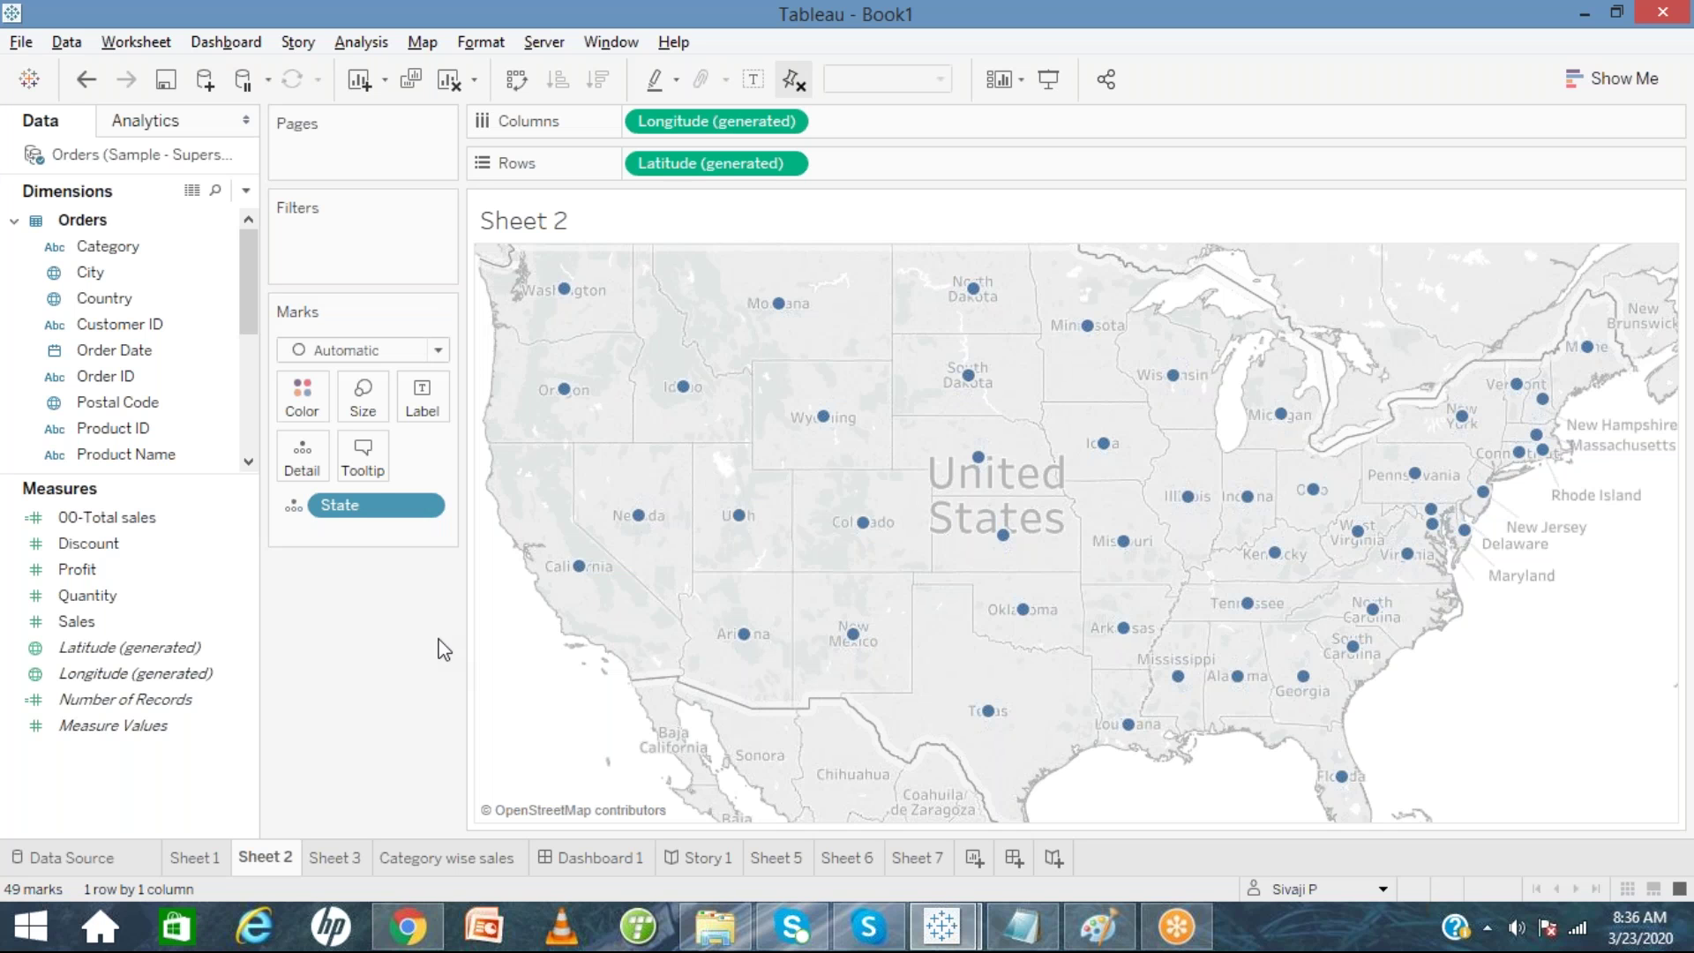
Look through the later sheets and convert the sub-category bubble chart on Sheet 5 into a text table.
left_click(863, 856)
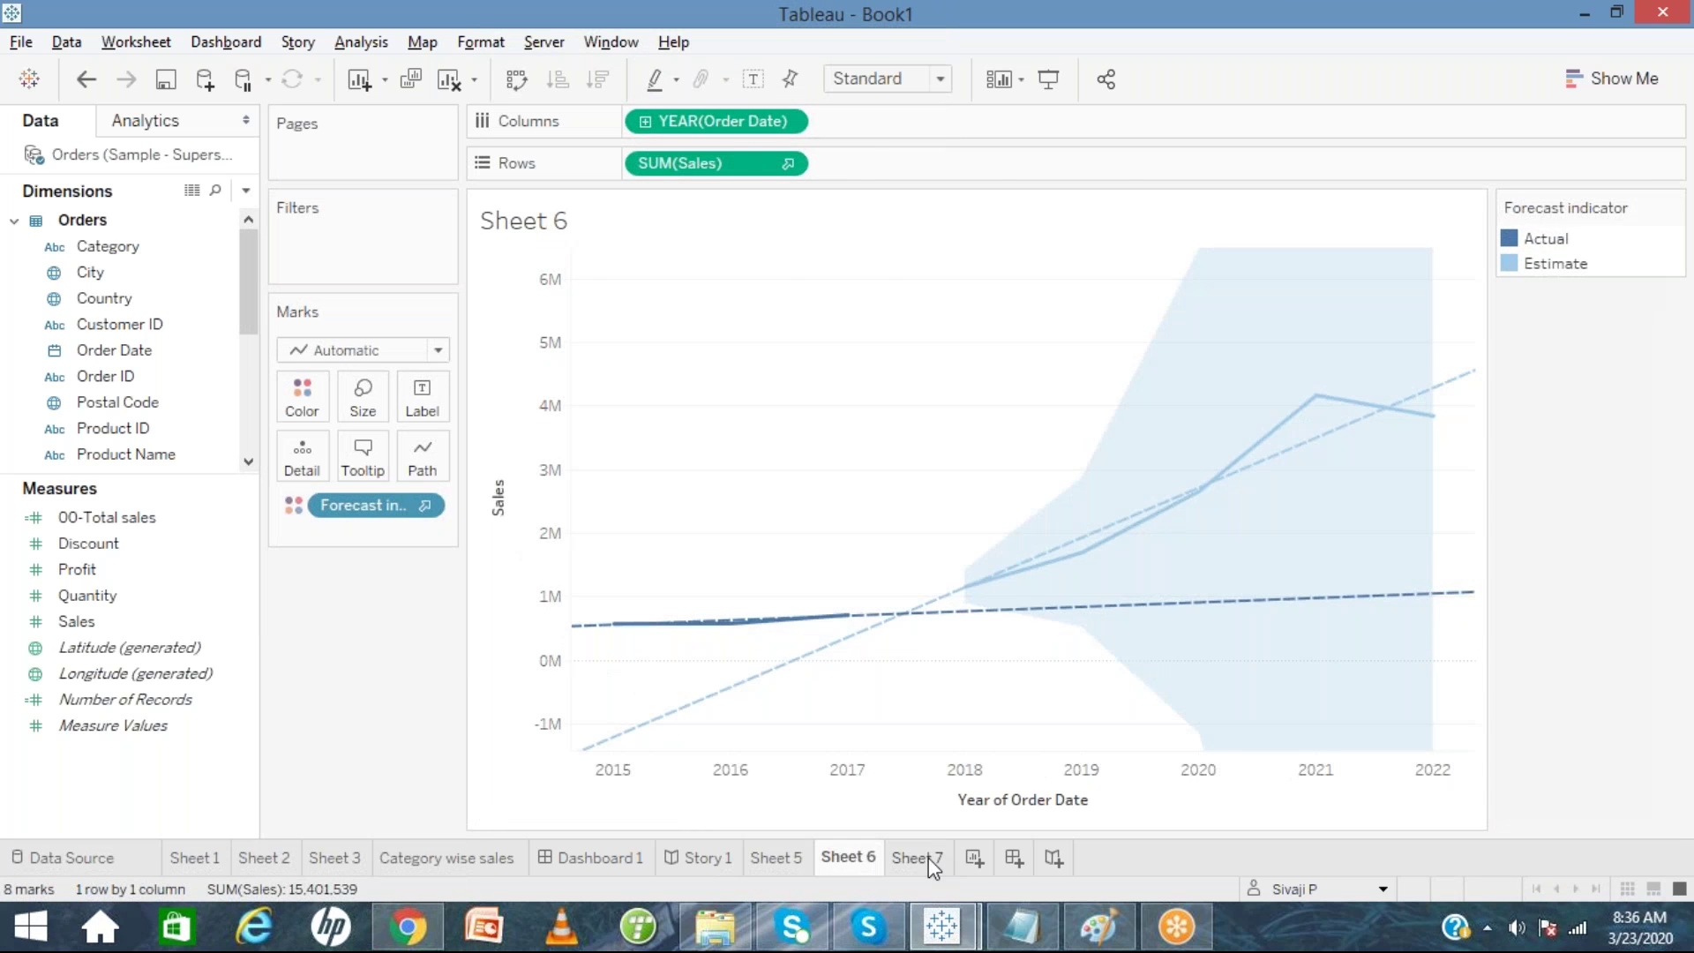
left_click(928, 858)
left_click(786, 858)
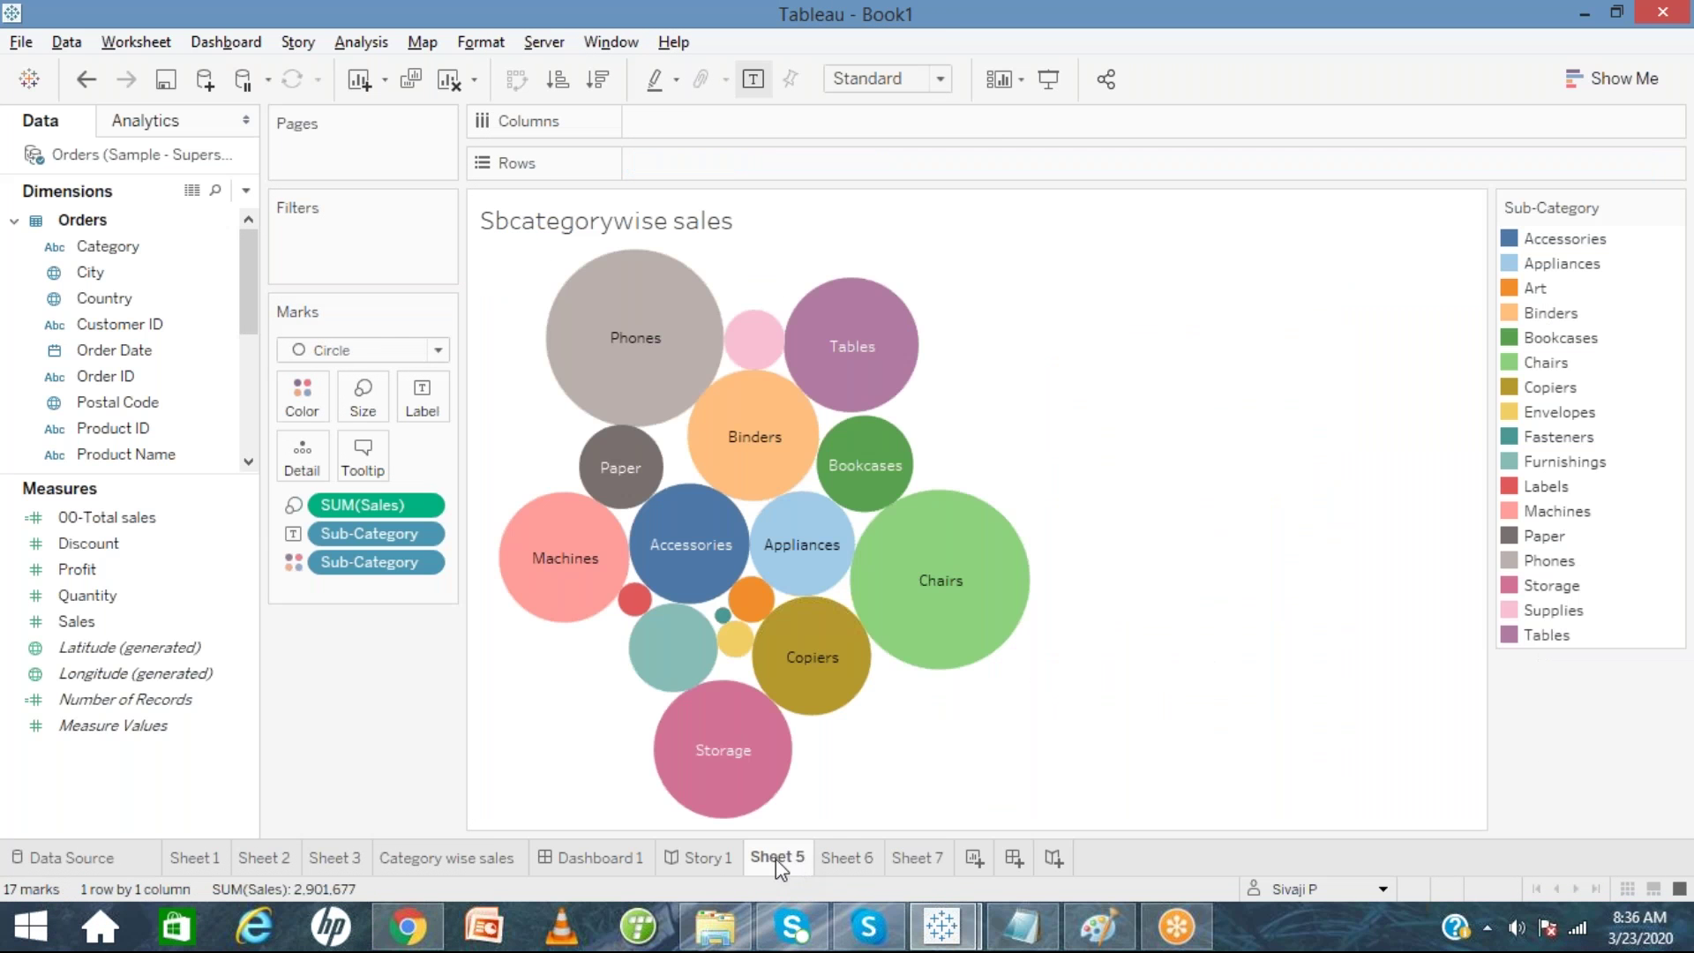
left_click(1594, 87)
left_click(1495, 153)
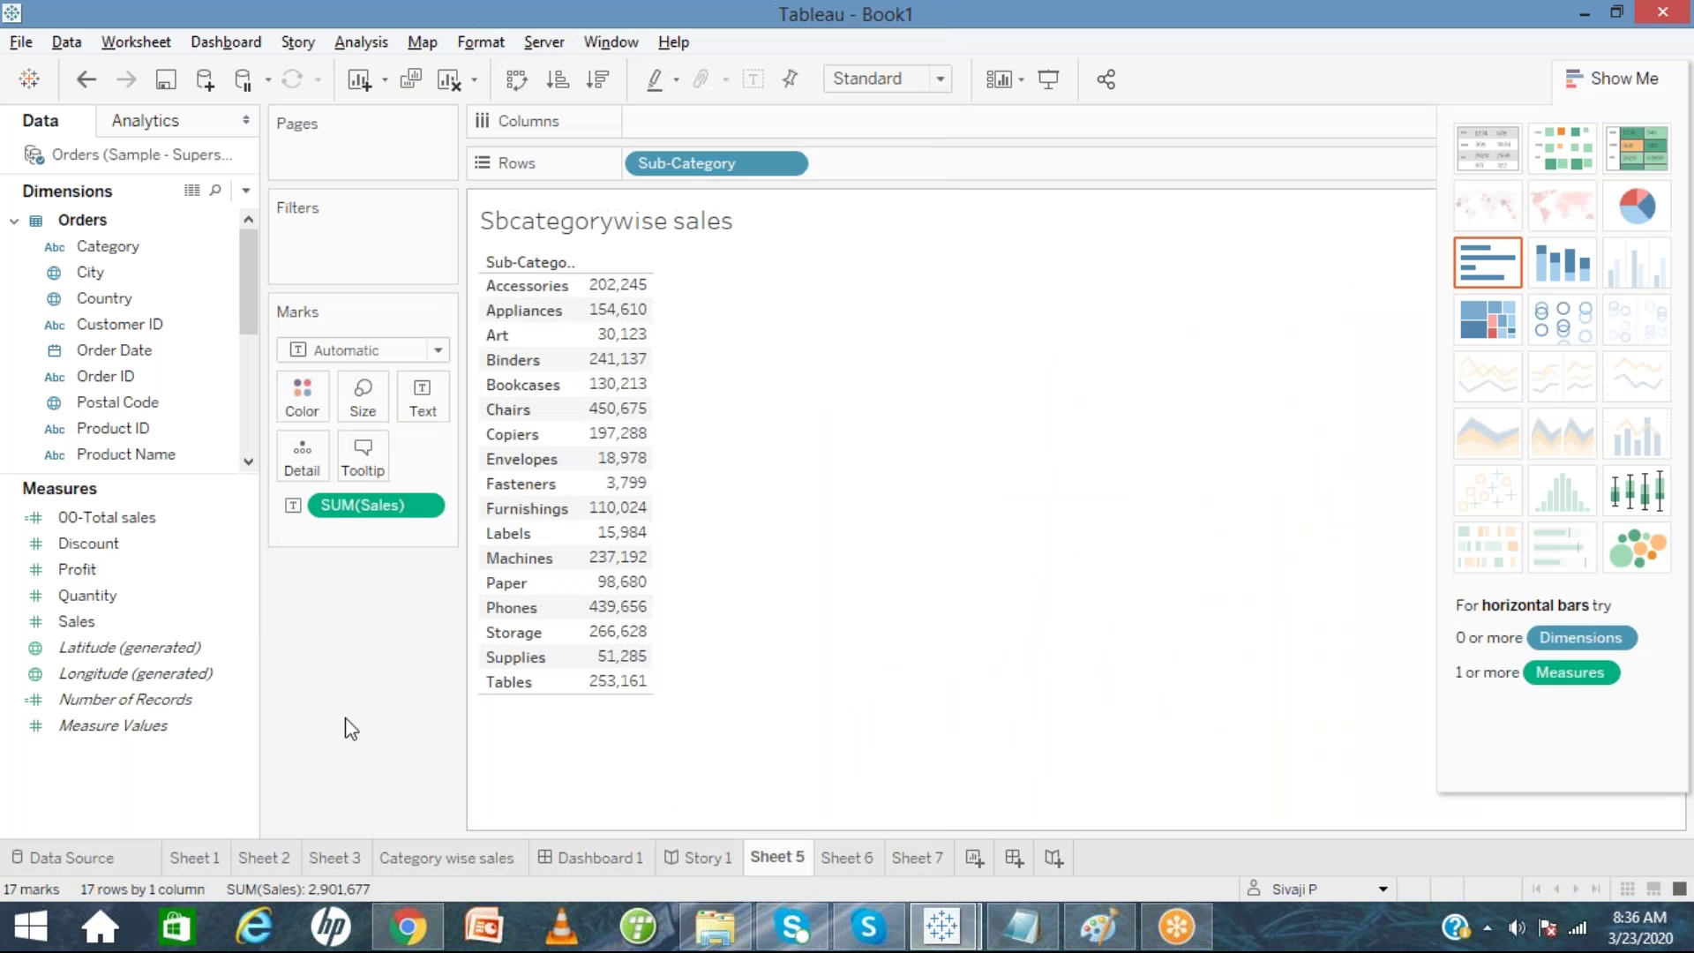
Review the list of formatting commands and examine the font settings for the sheet, rows and columns.
left_click(478, 44)
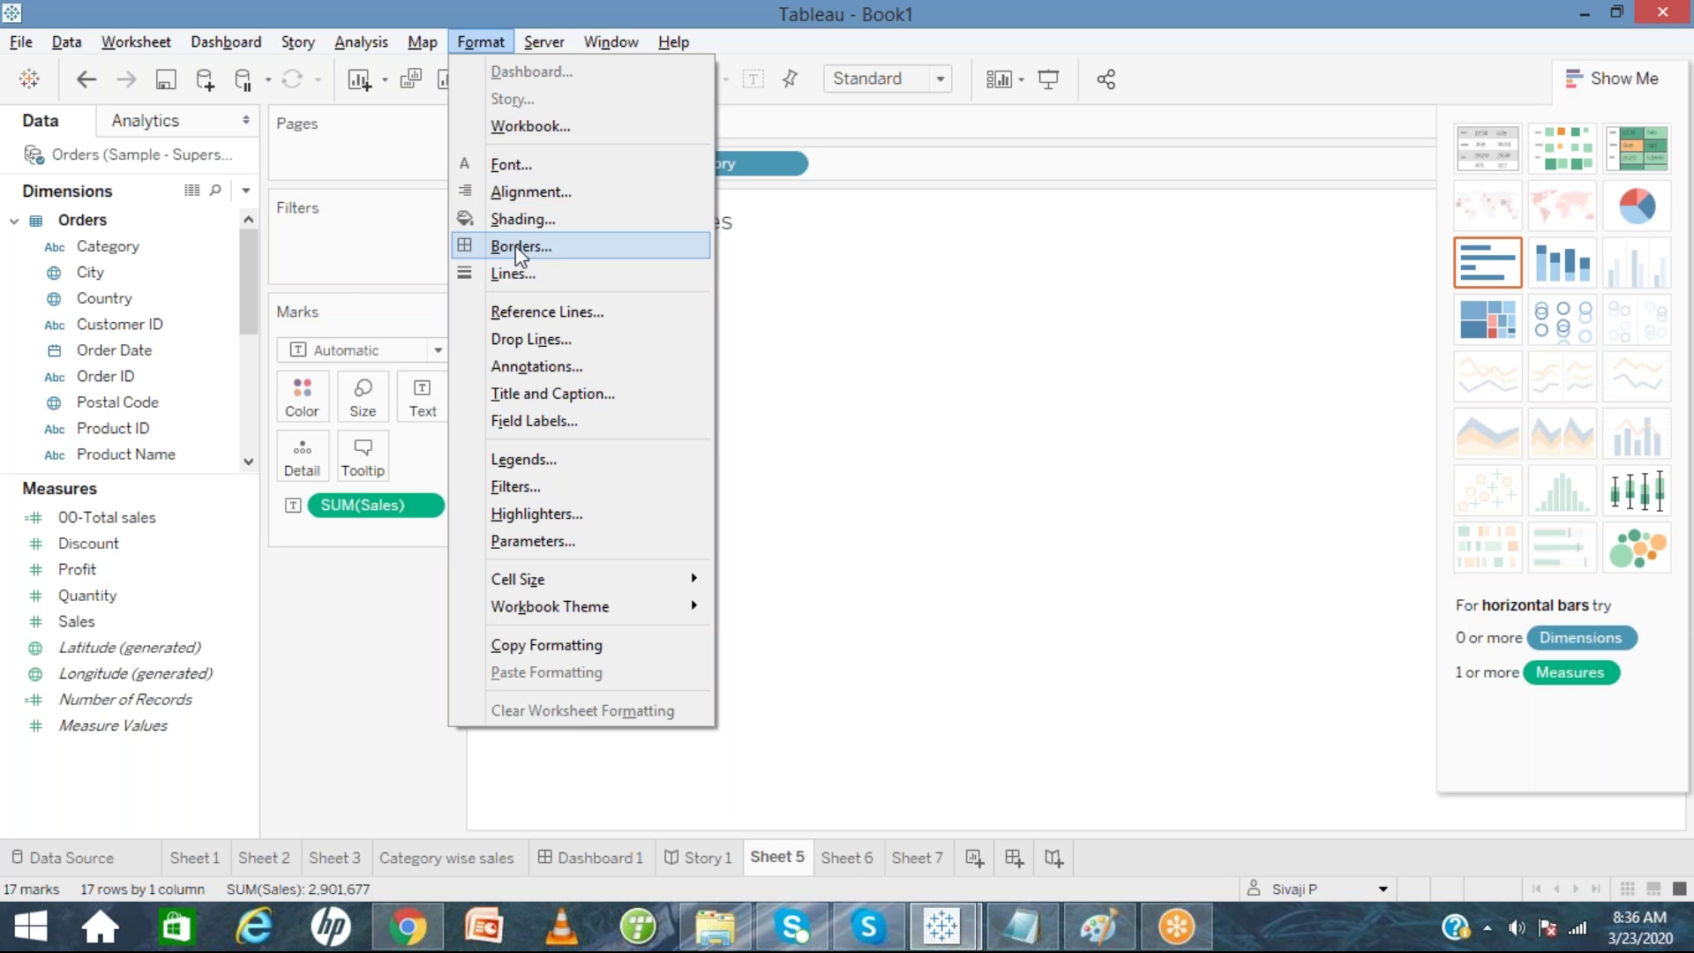
left_click(510, 164)
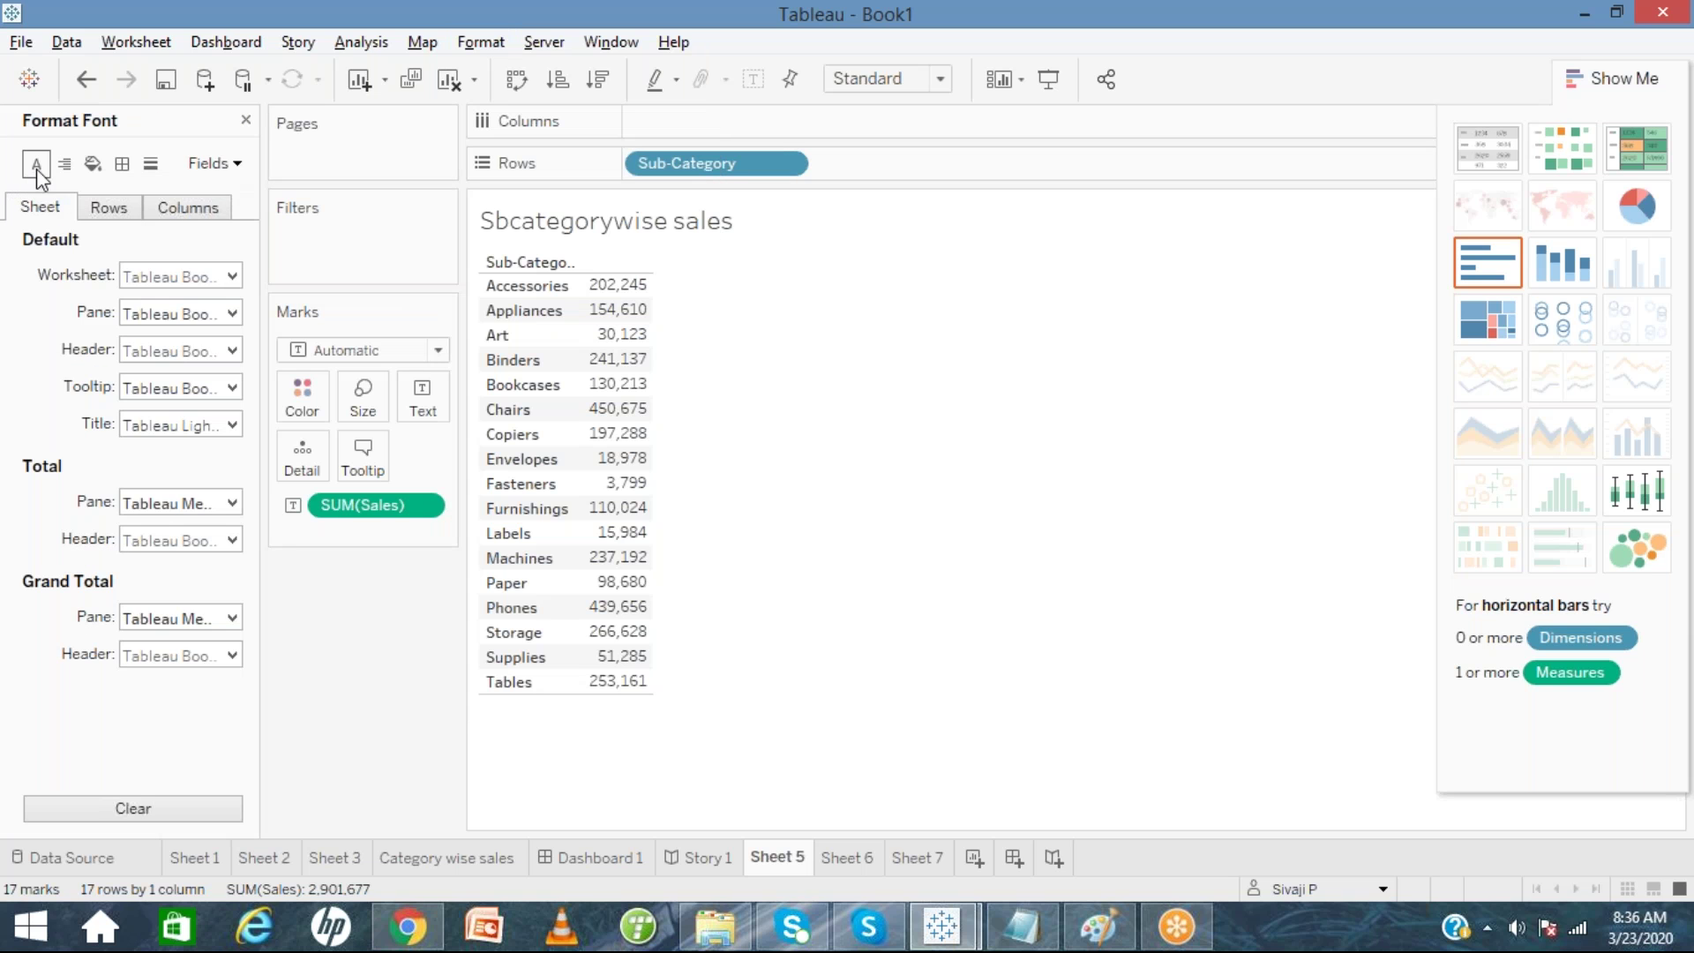
left_click(477, 43)
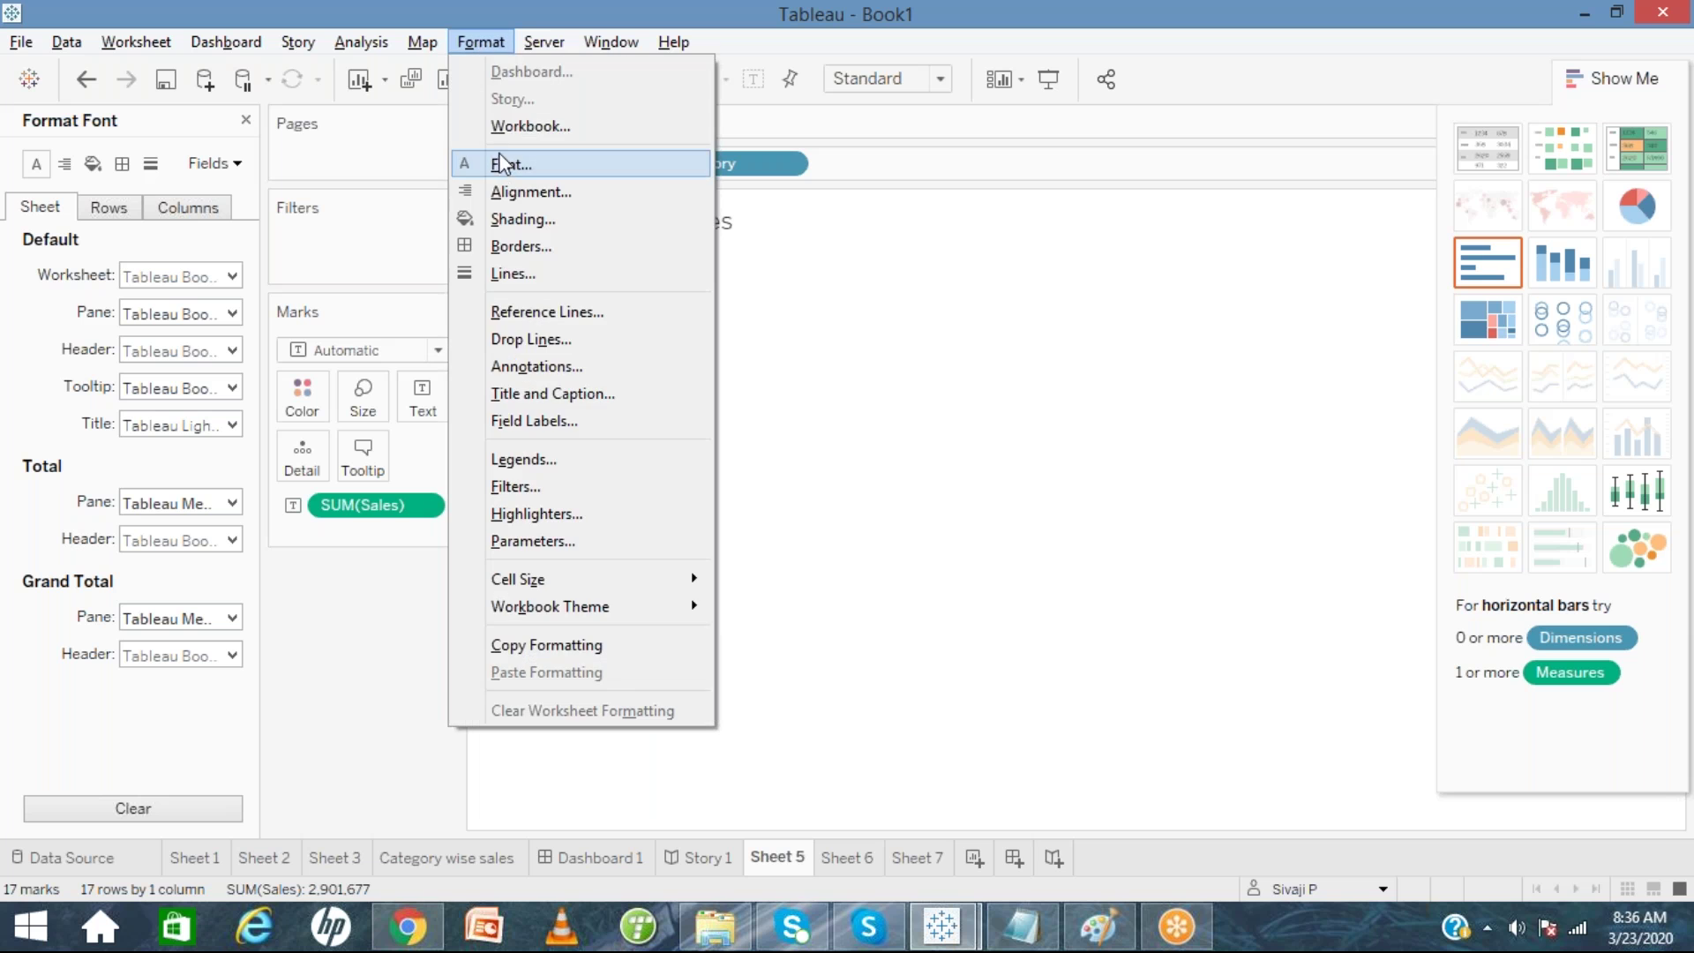
left_click(498, 156)
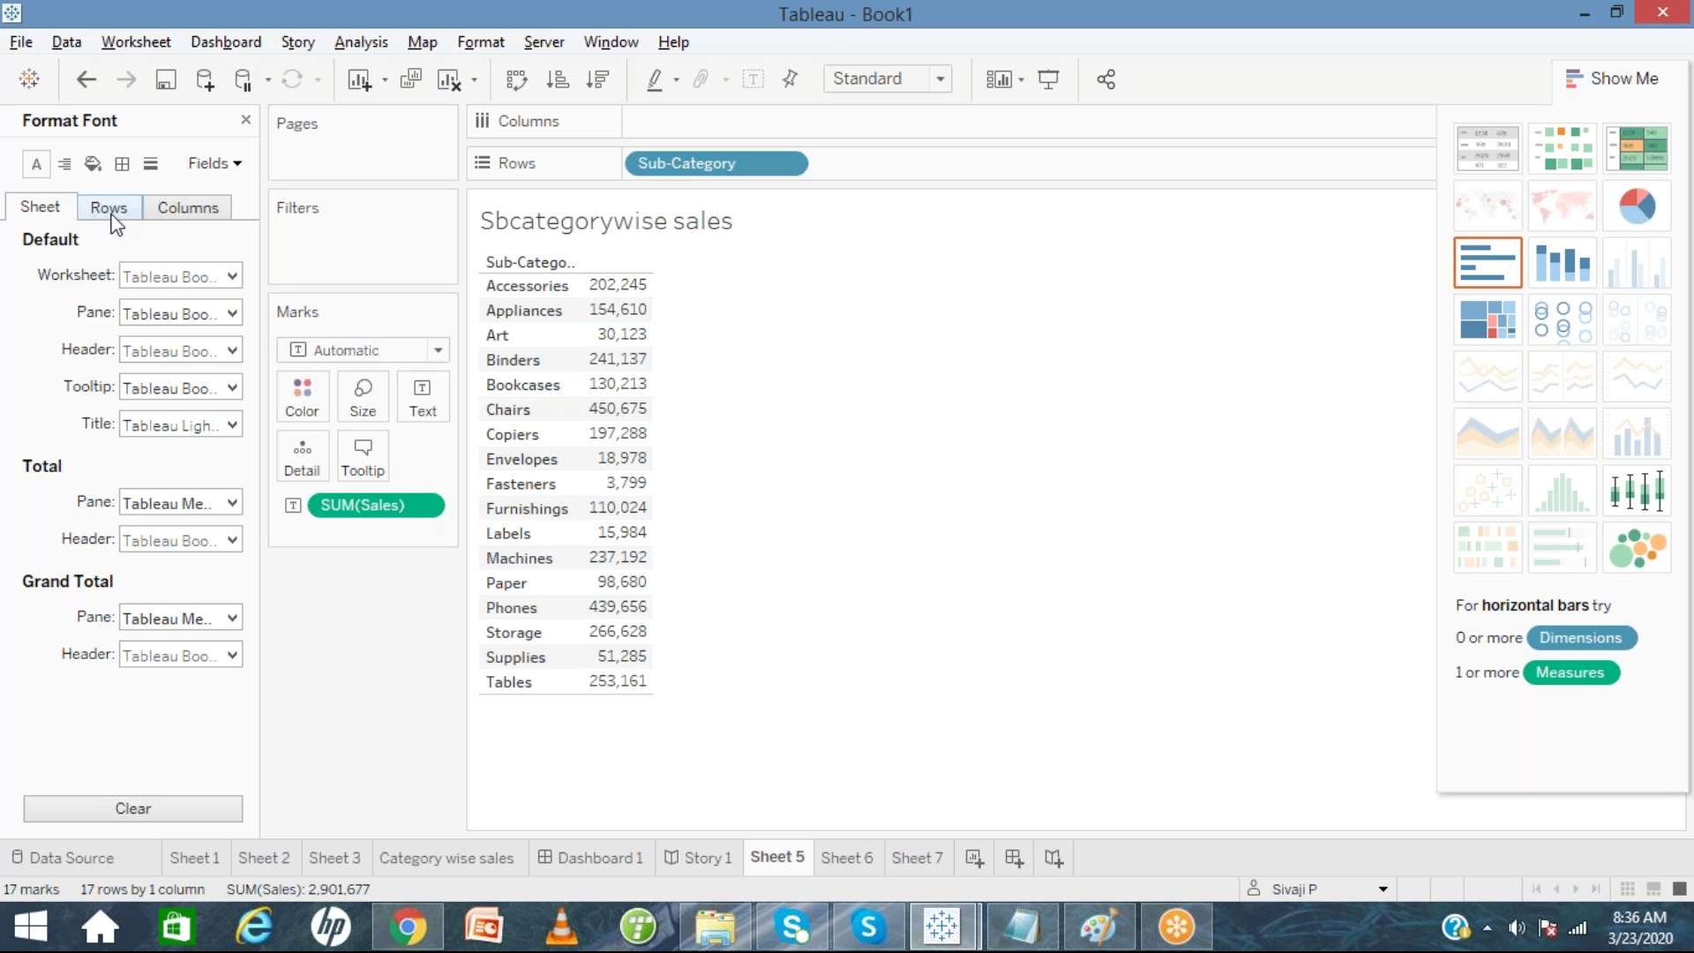
left_click(189, 215)
left_click(51, 212)
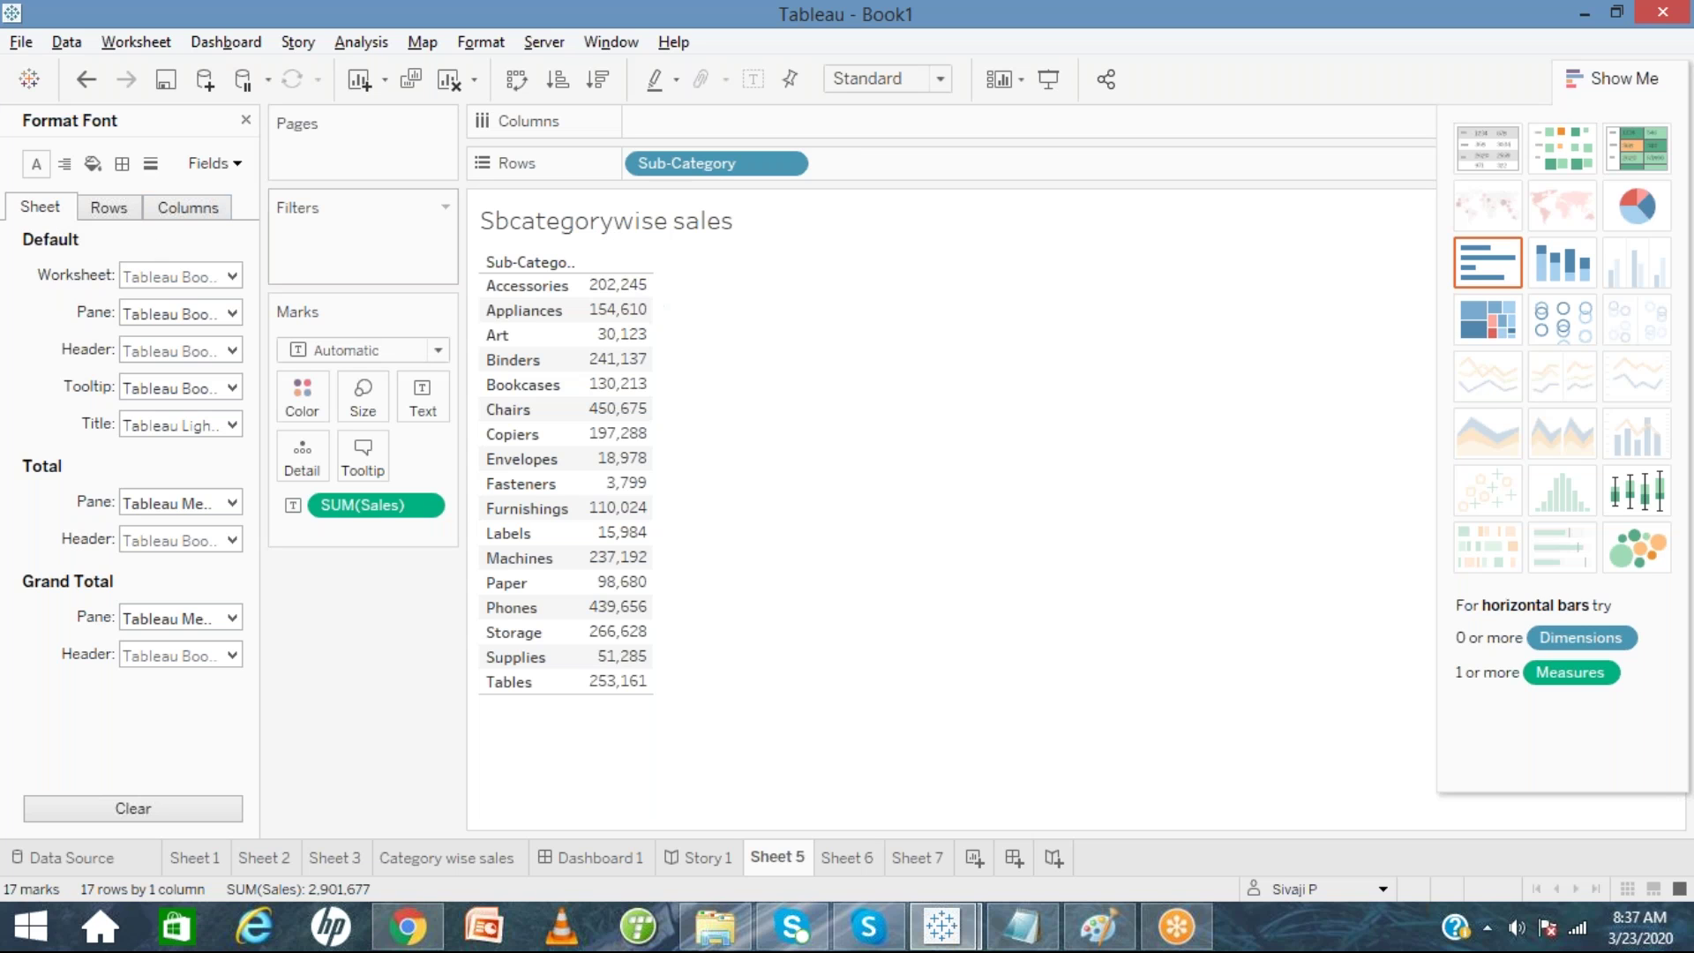
Hide the chart suggestions, try a worksheet font size of 14, and settle on size 10.
left_click(1615, 78)
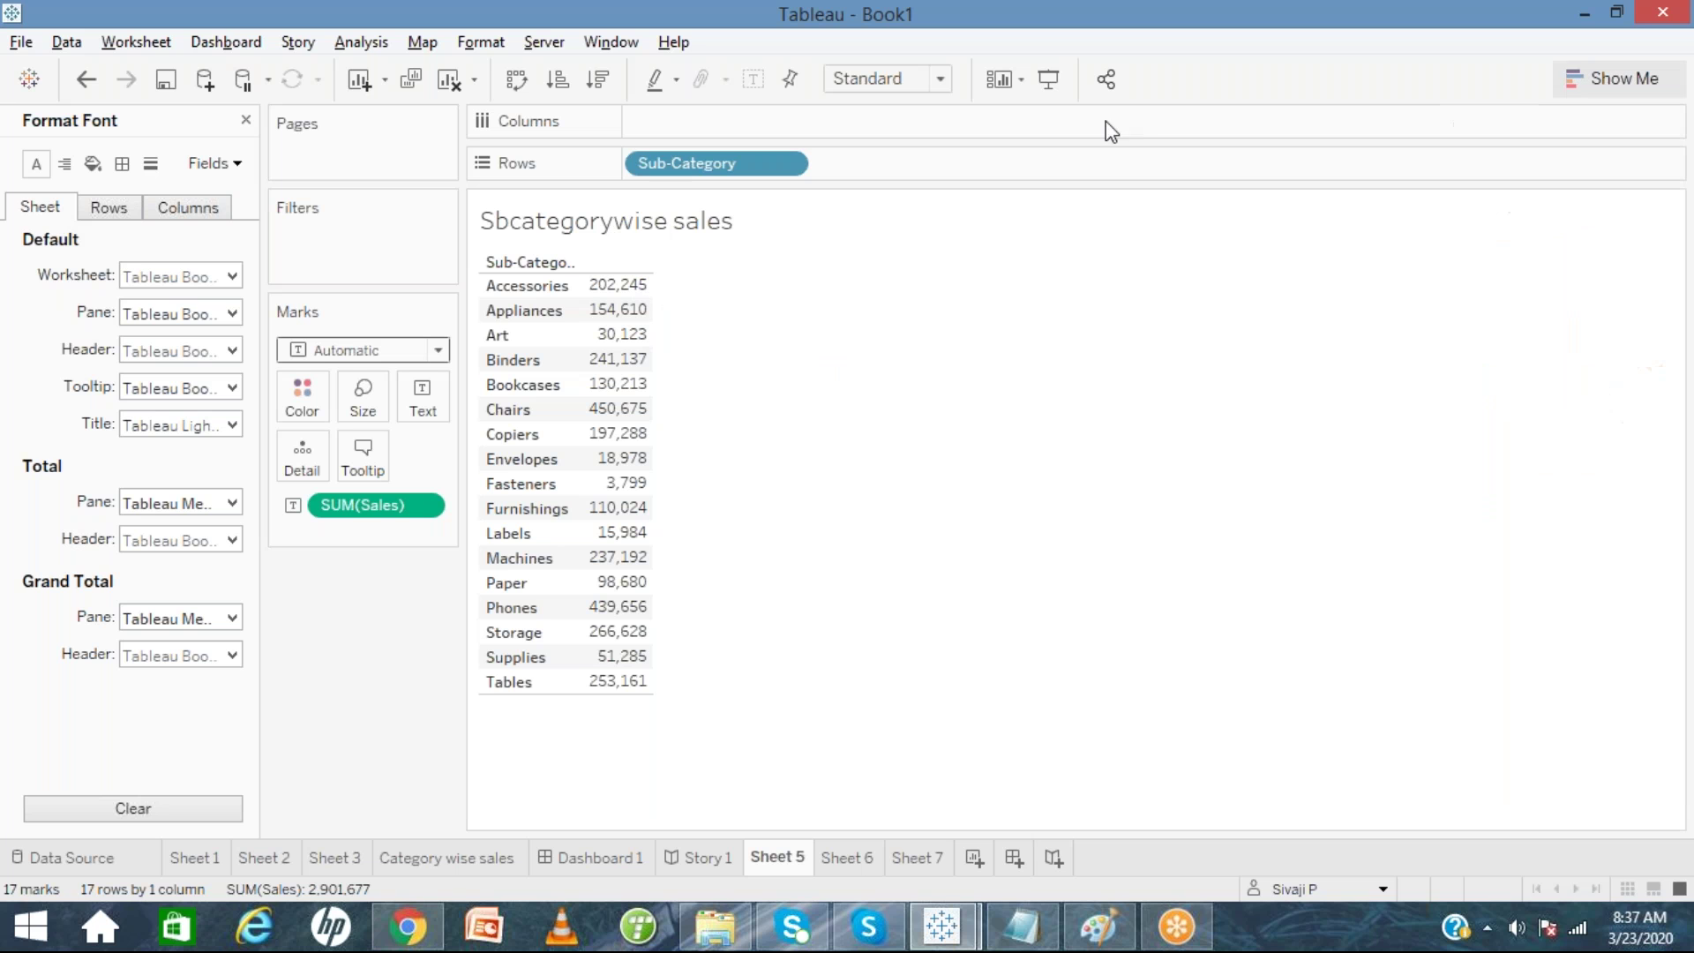
left_click(231, 278)
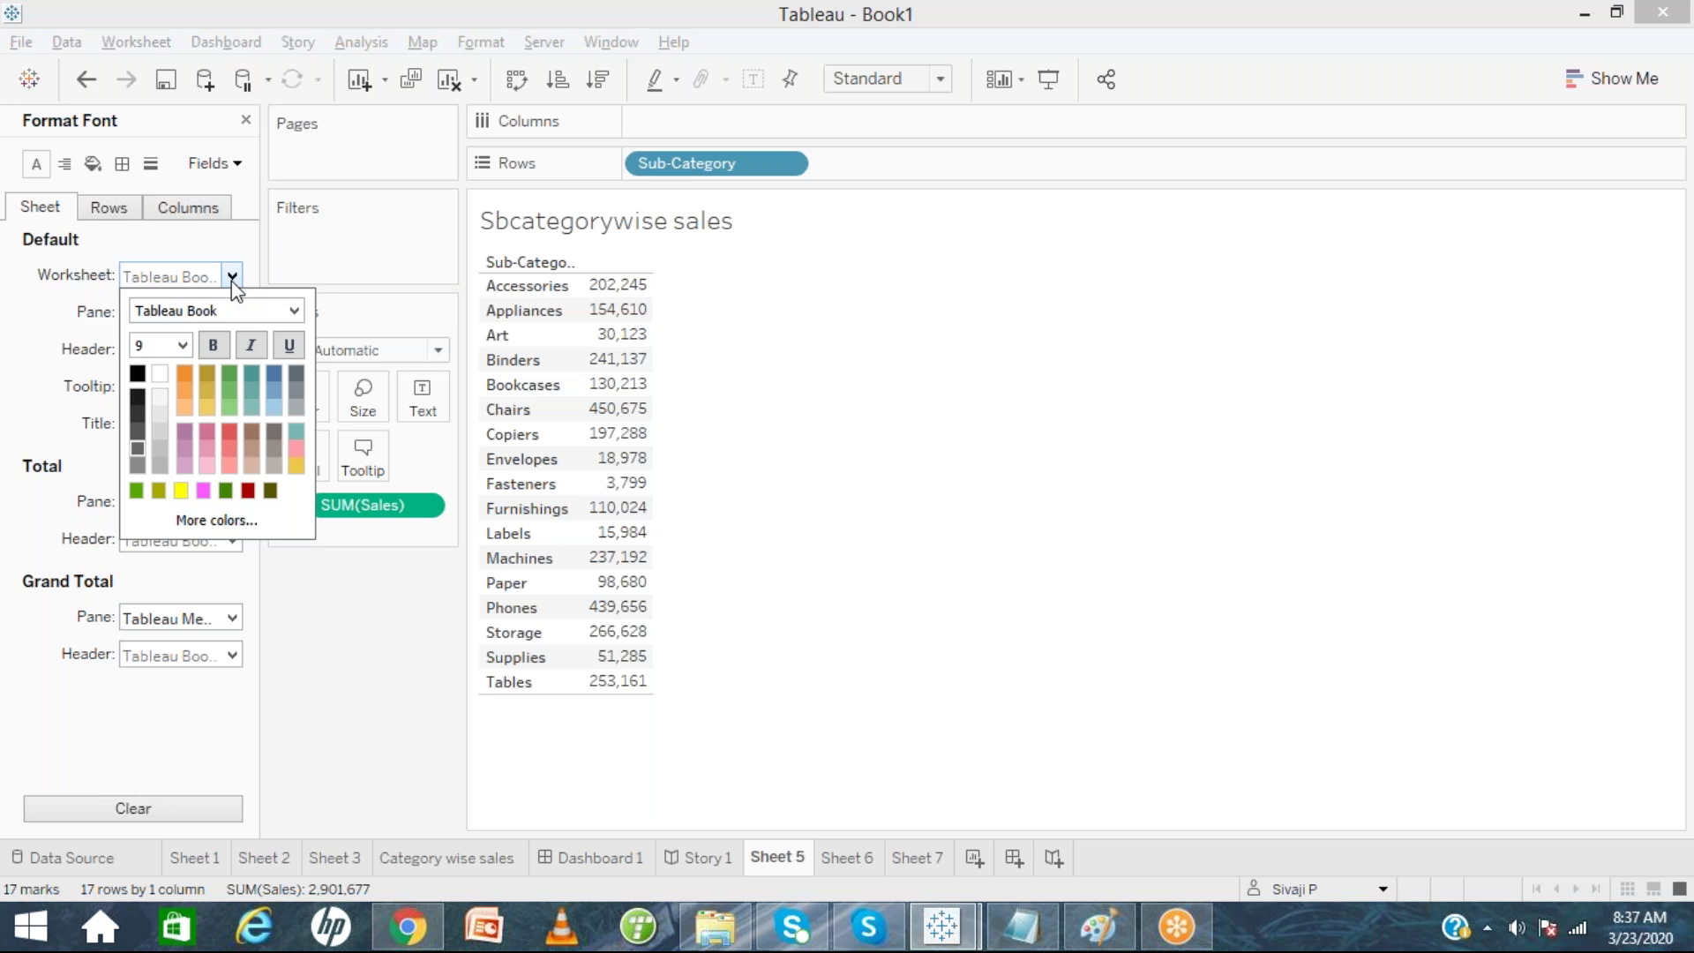
left_click(183, 345)
left_click(162, 463)
left_click(183, 345)
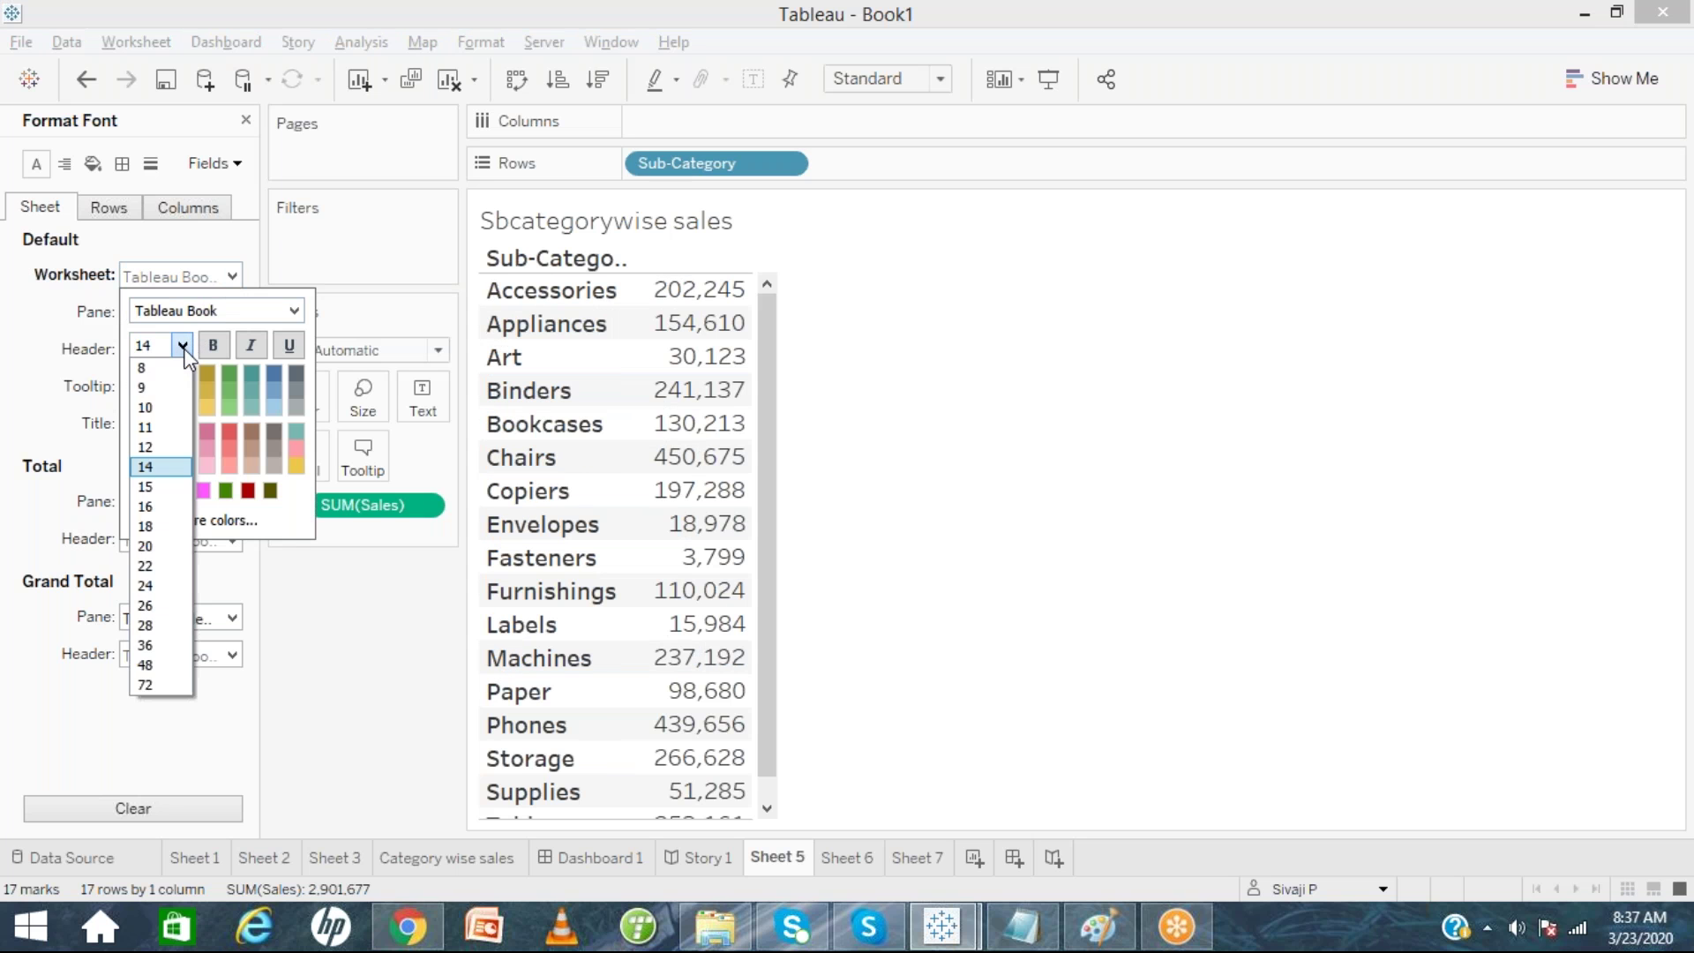
left_click(168, 408)
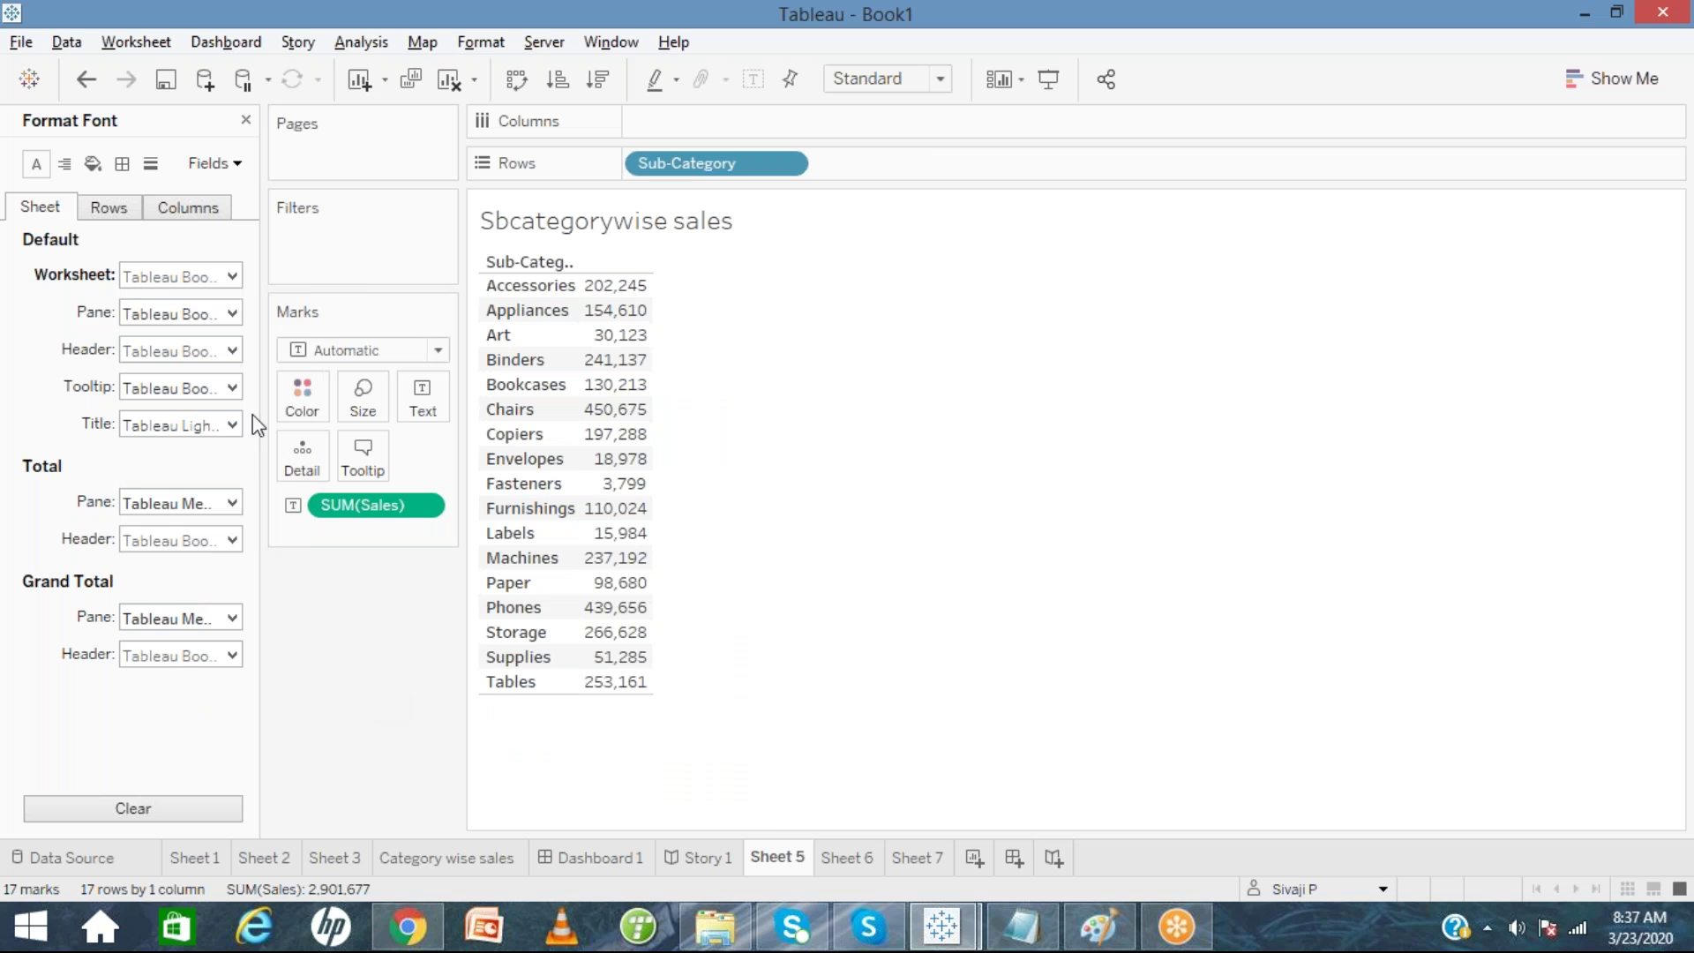
Fit the table to the view's width and center the pane values horizontally, trying left alignment along the way.
left_click(940, 79)
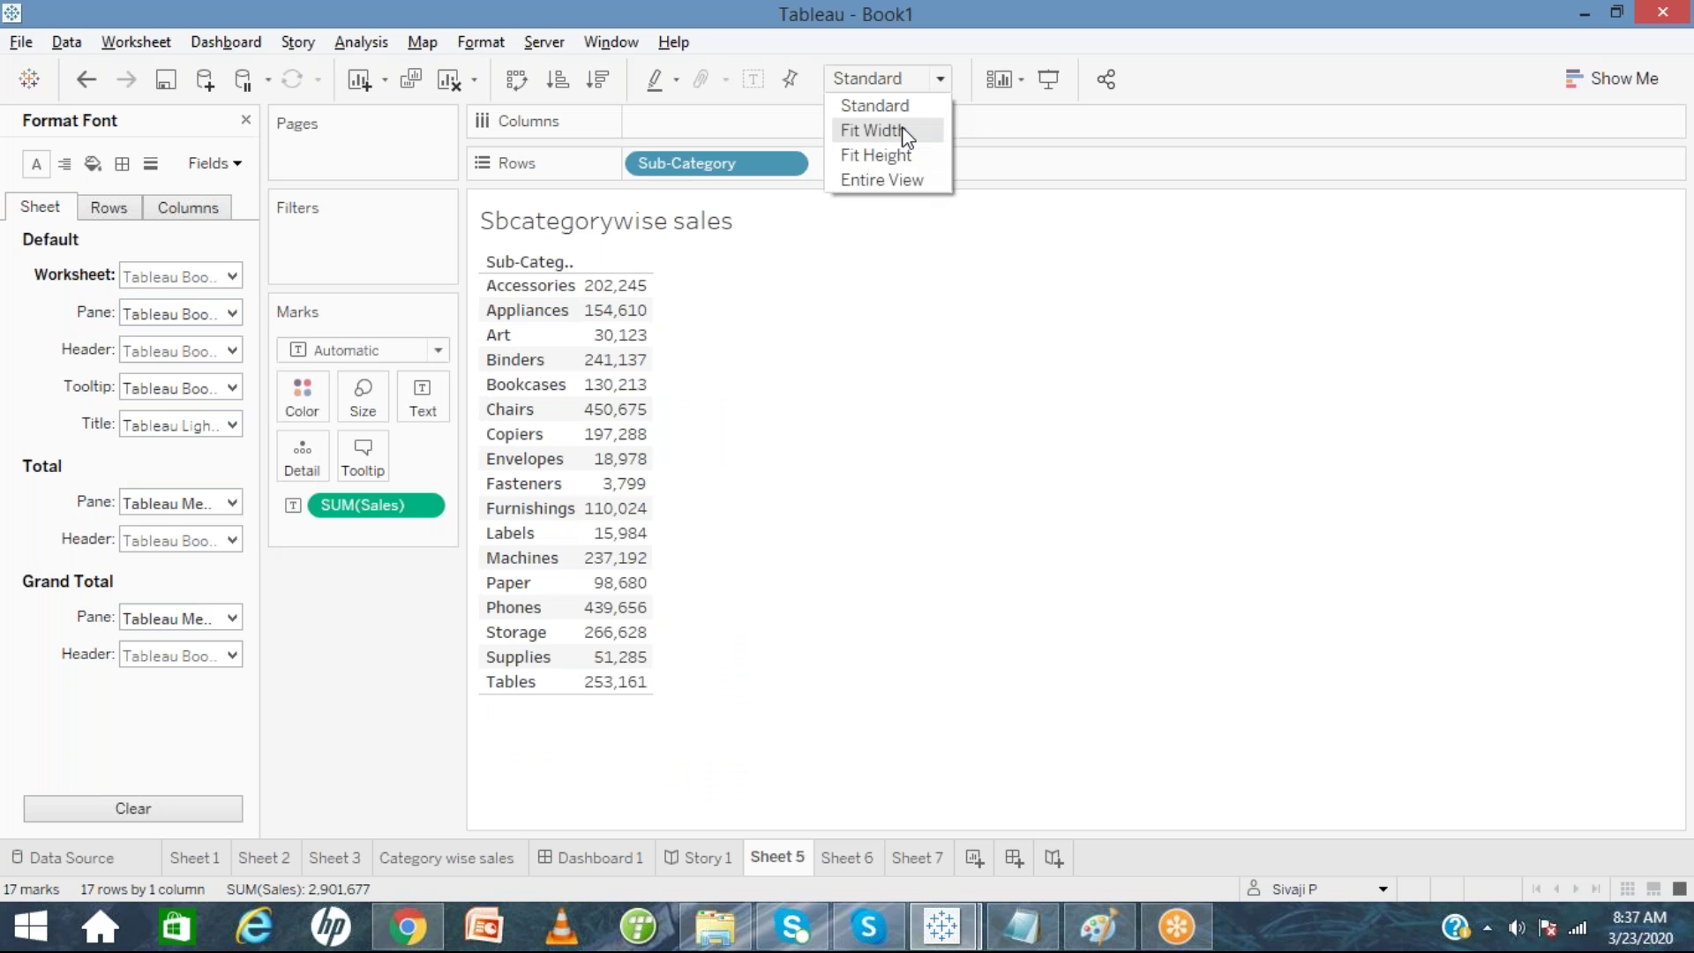
left_click(904, 130)
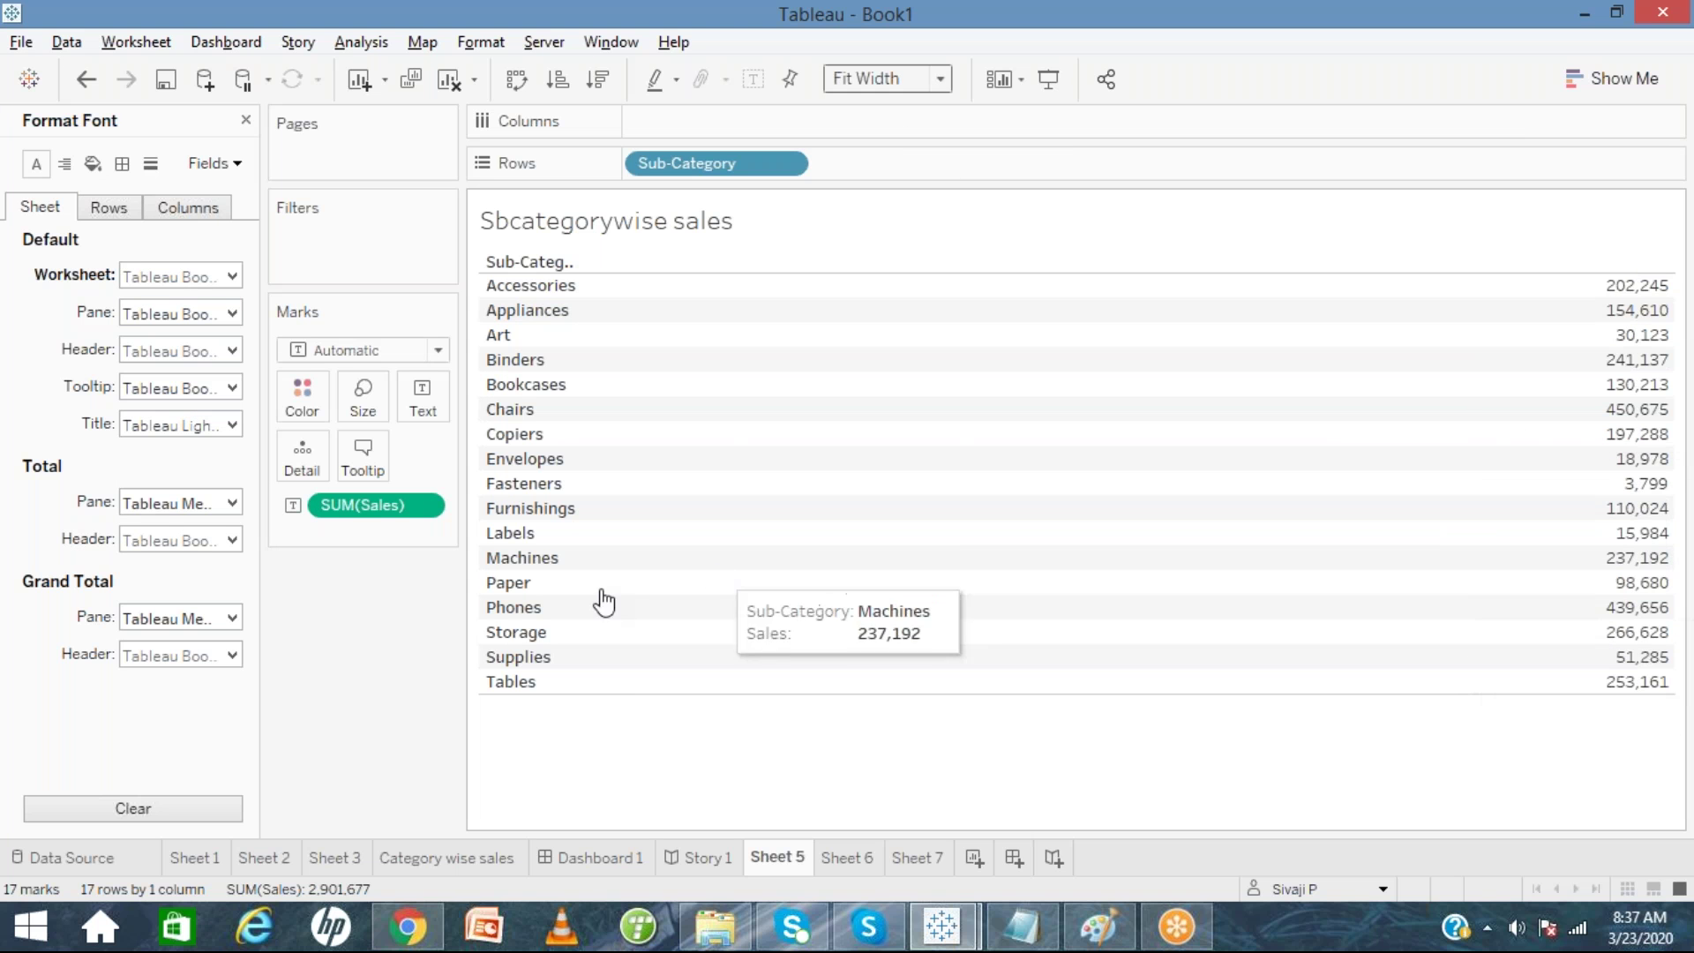
left_click(65, 166)
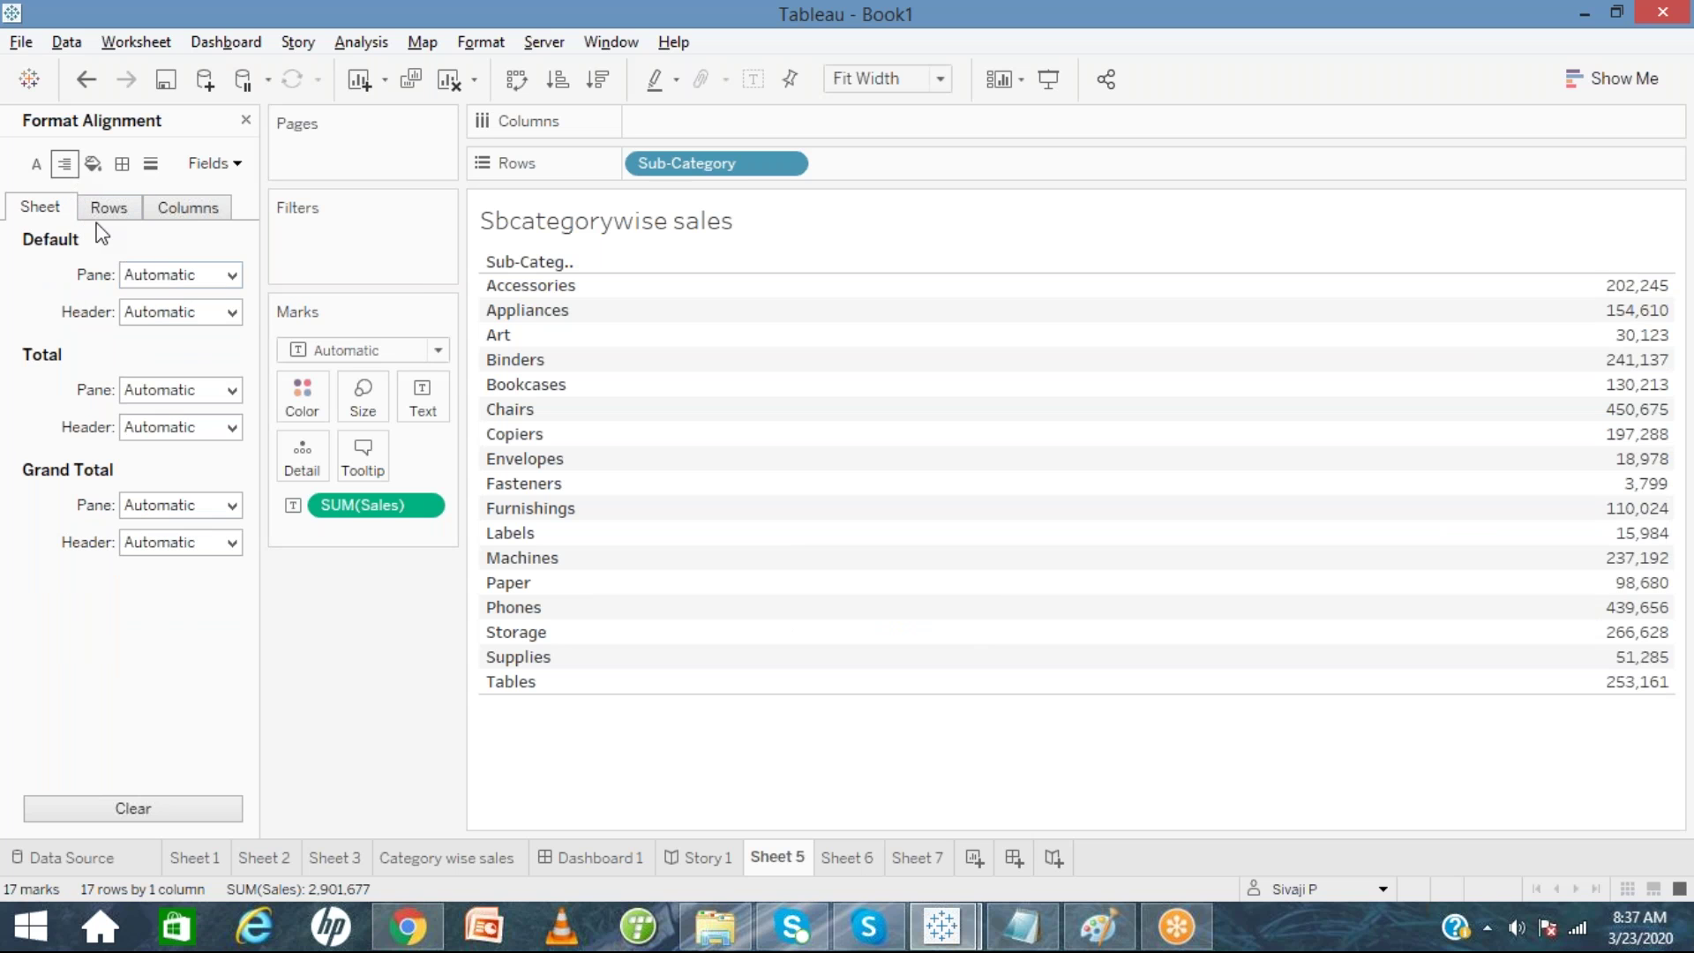
left_click(232, 276)
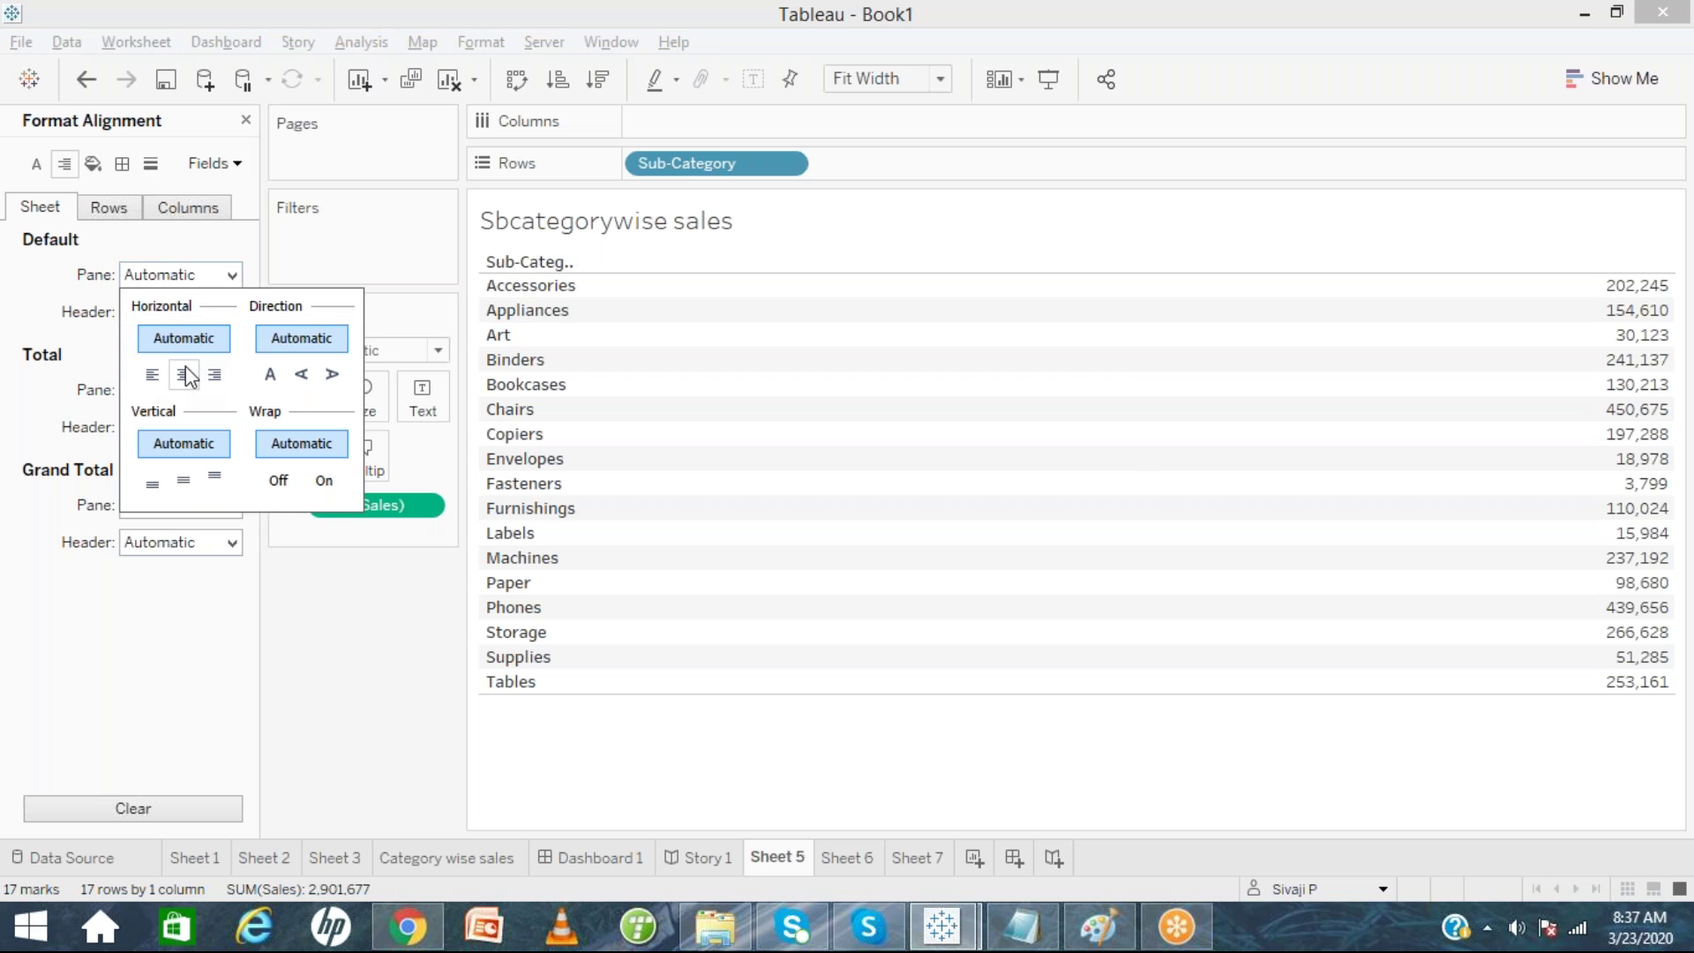
left_click(185, 375)
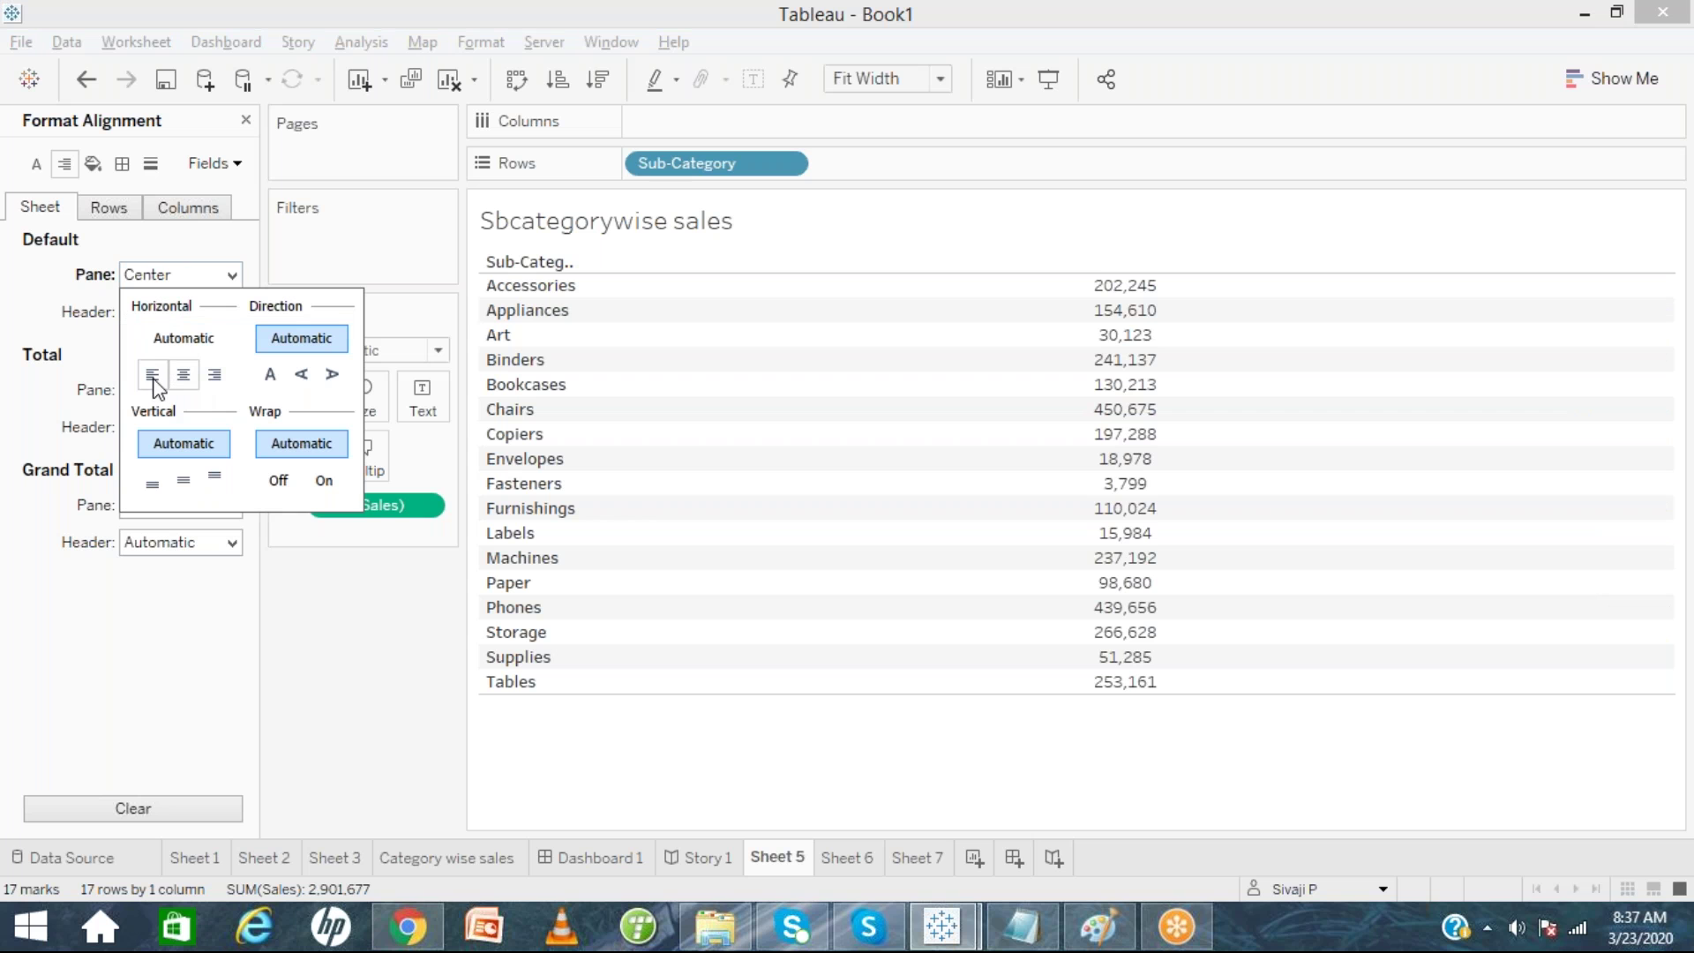
left_click(155, 381)
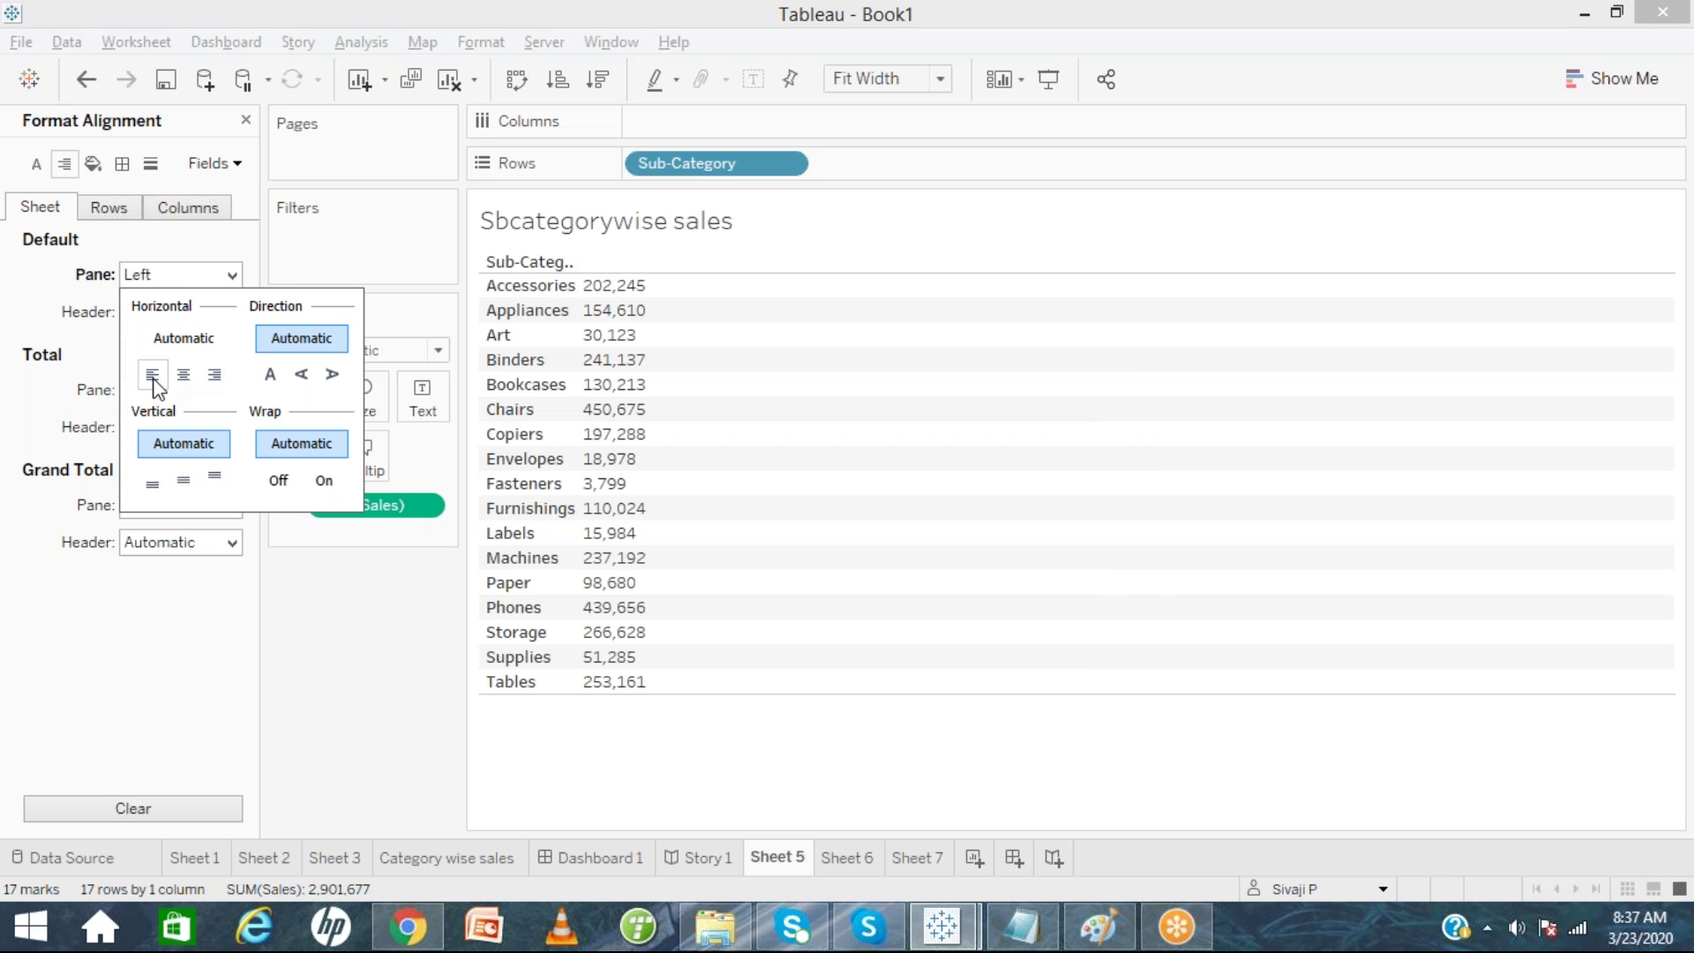
left_click(183, 375)
left_click(363, 704)
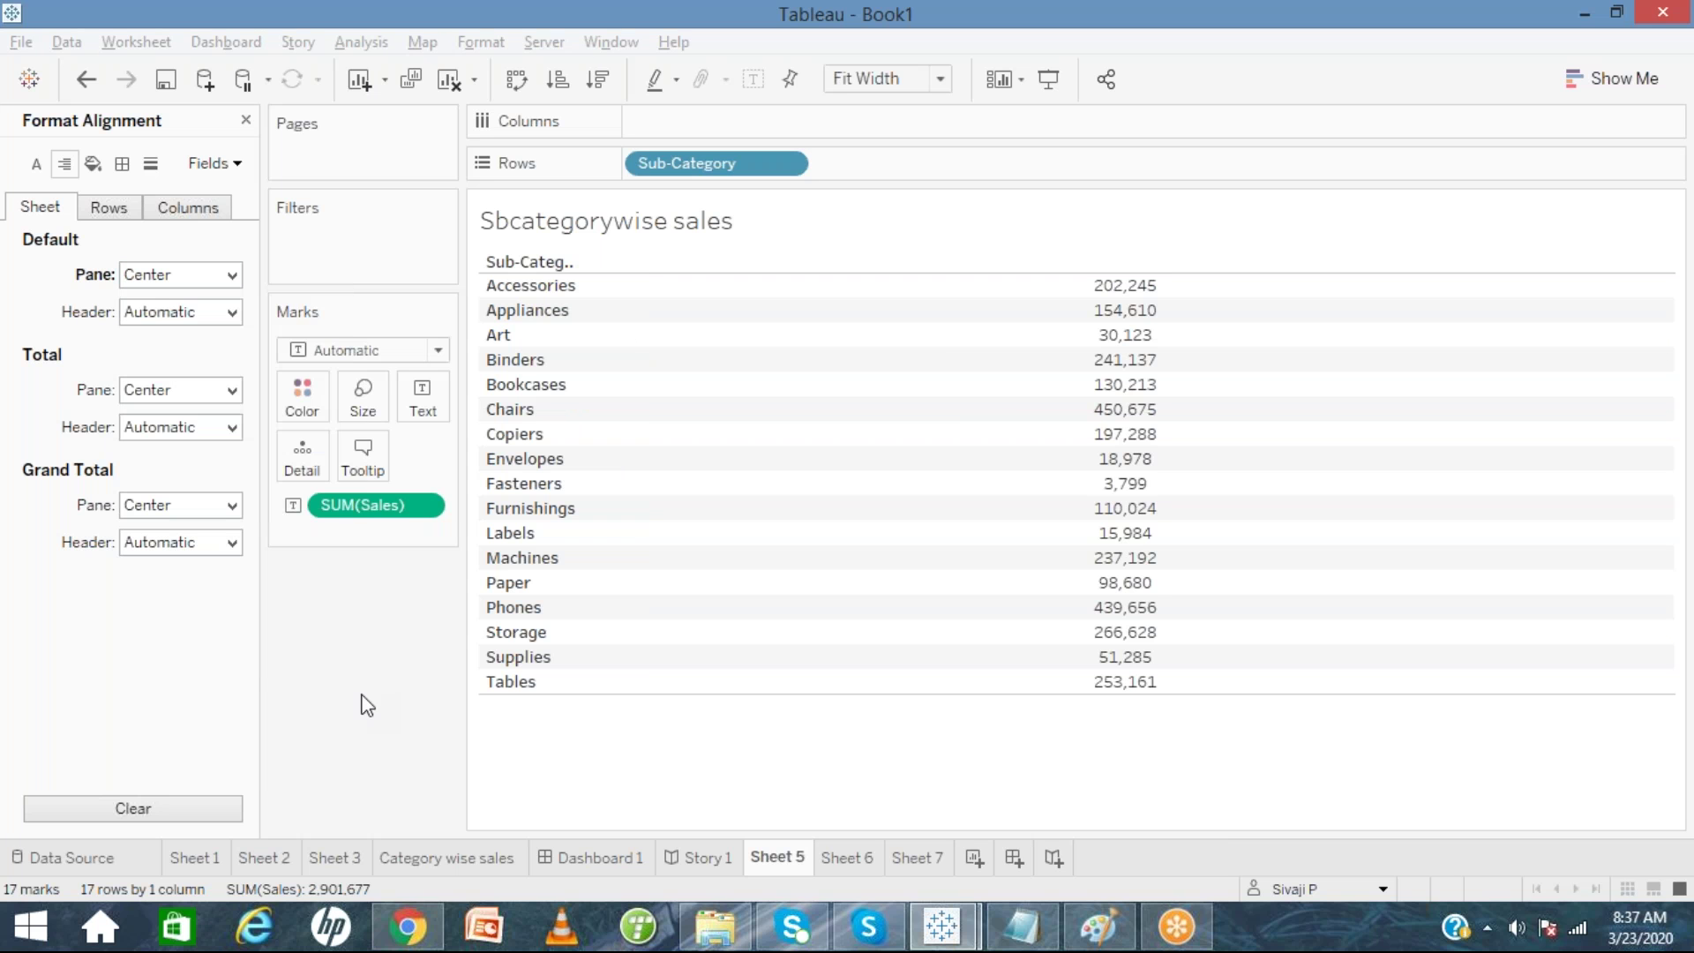
Shade the worksheet background olive using the recently used colors.
left_click(93, 165)
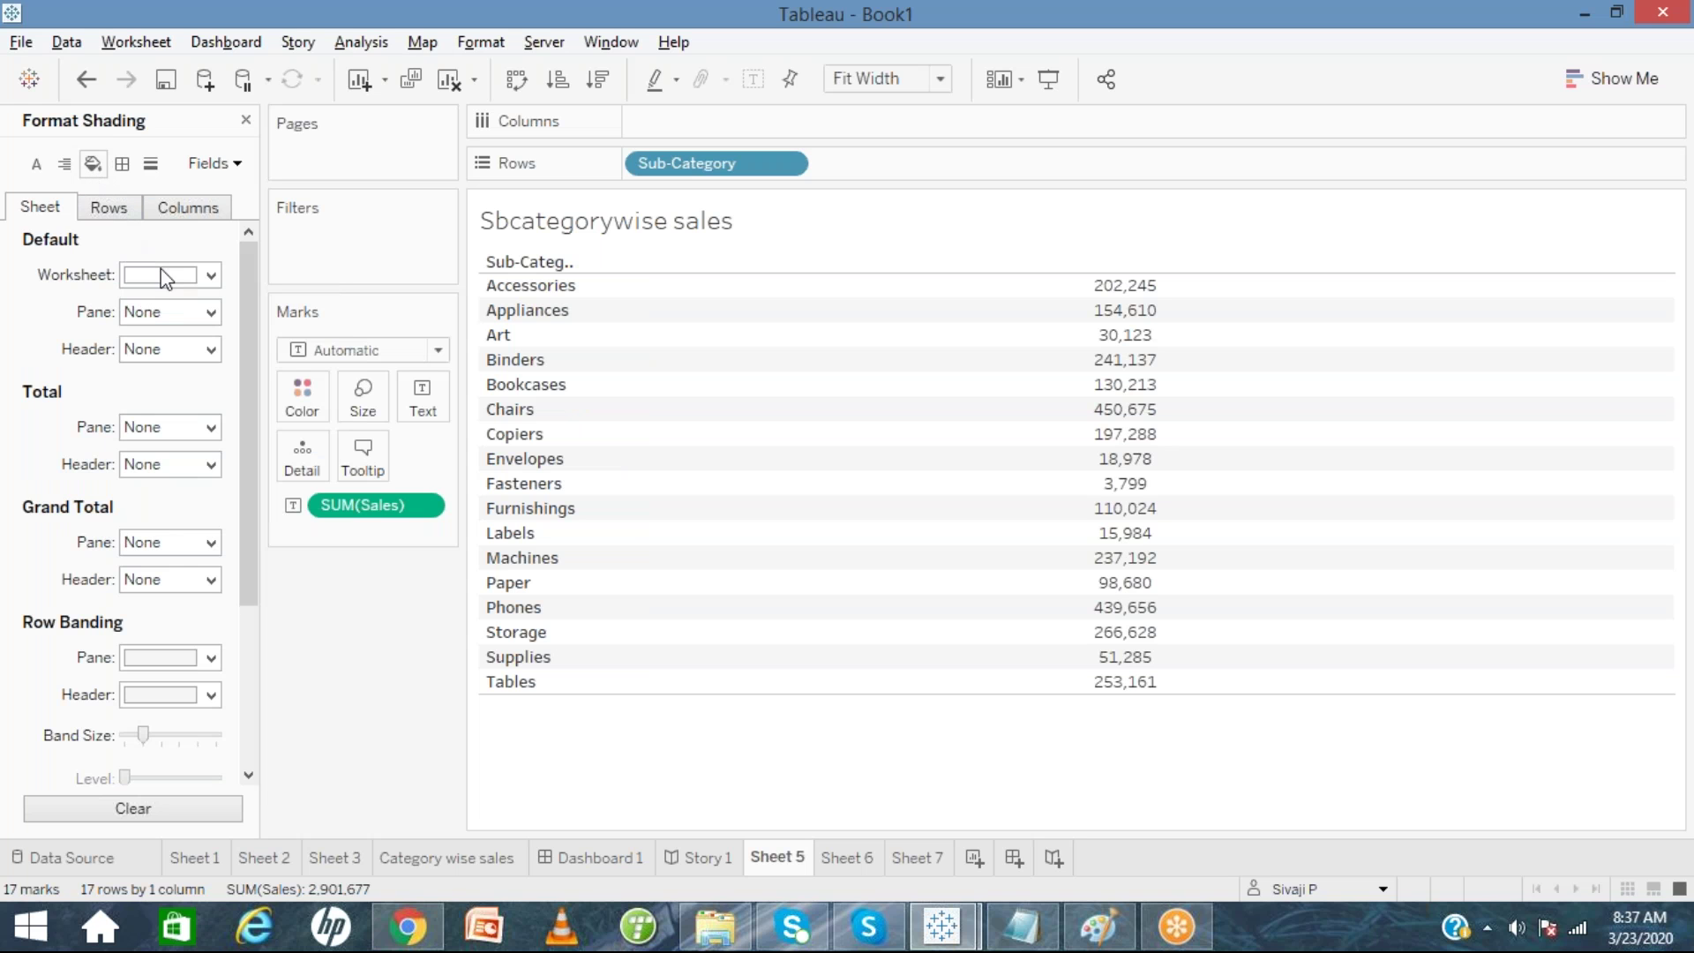
left_click(211, 276)
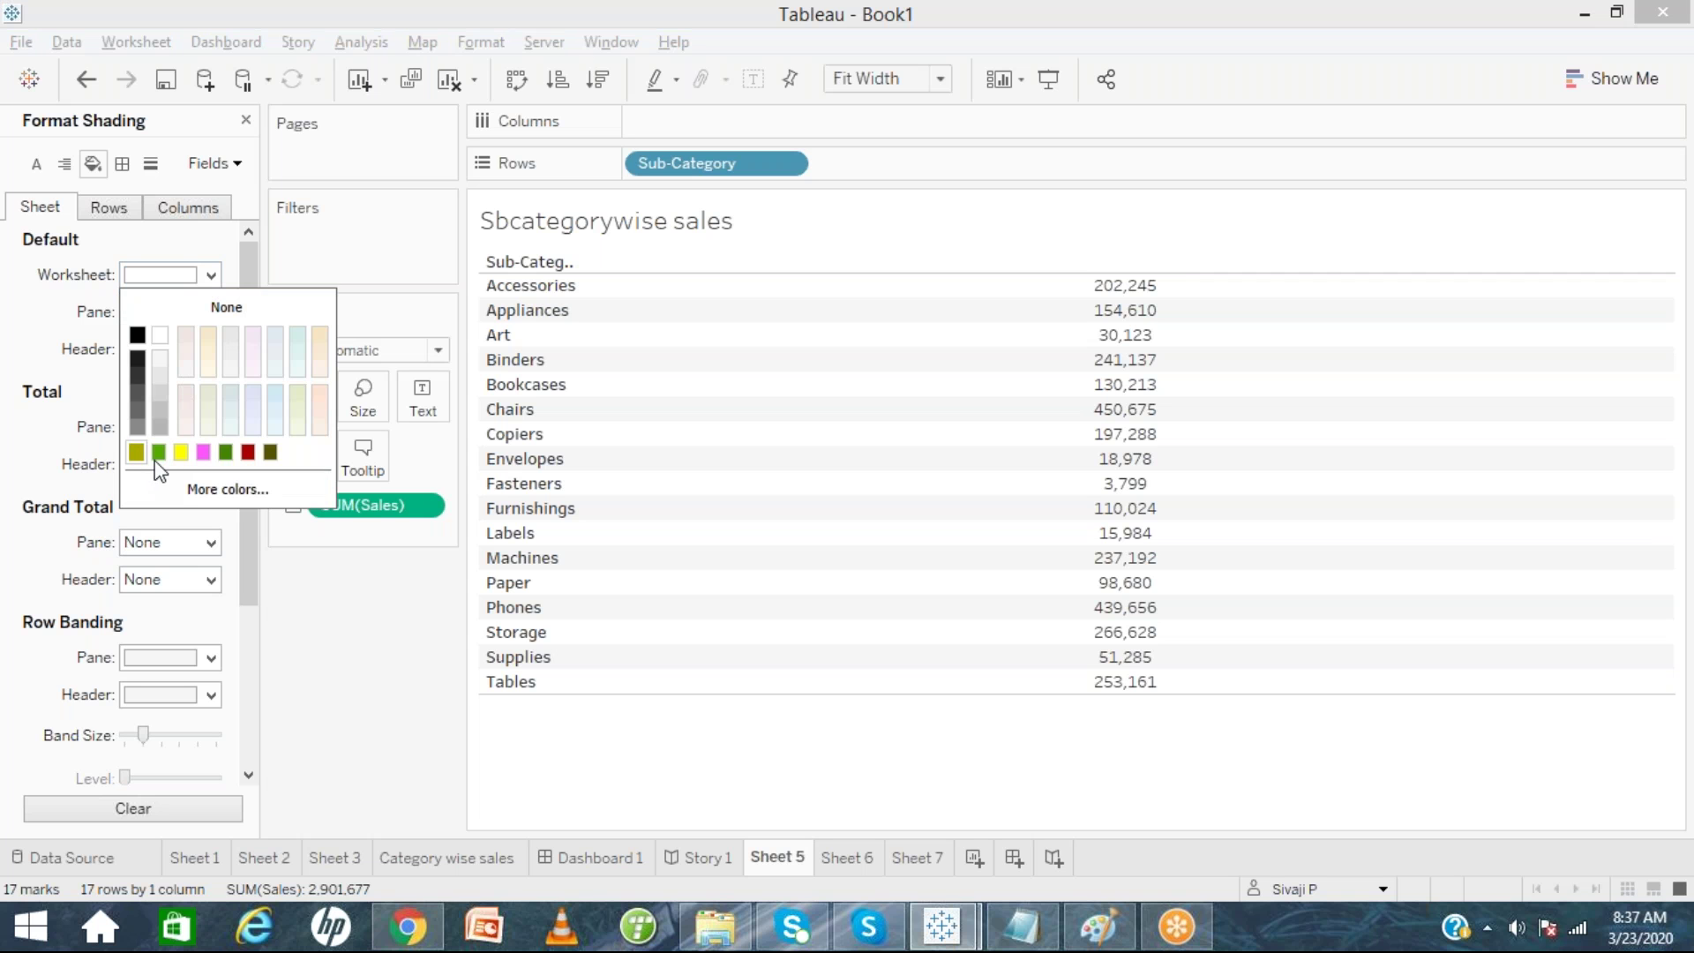
left_click(135, 452)
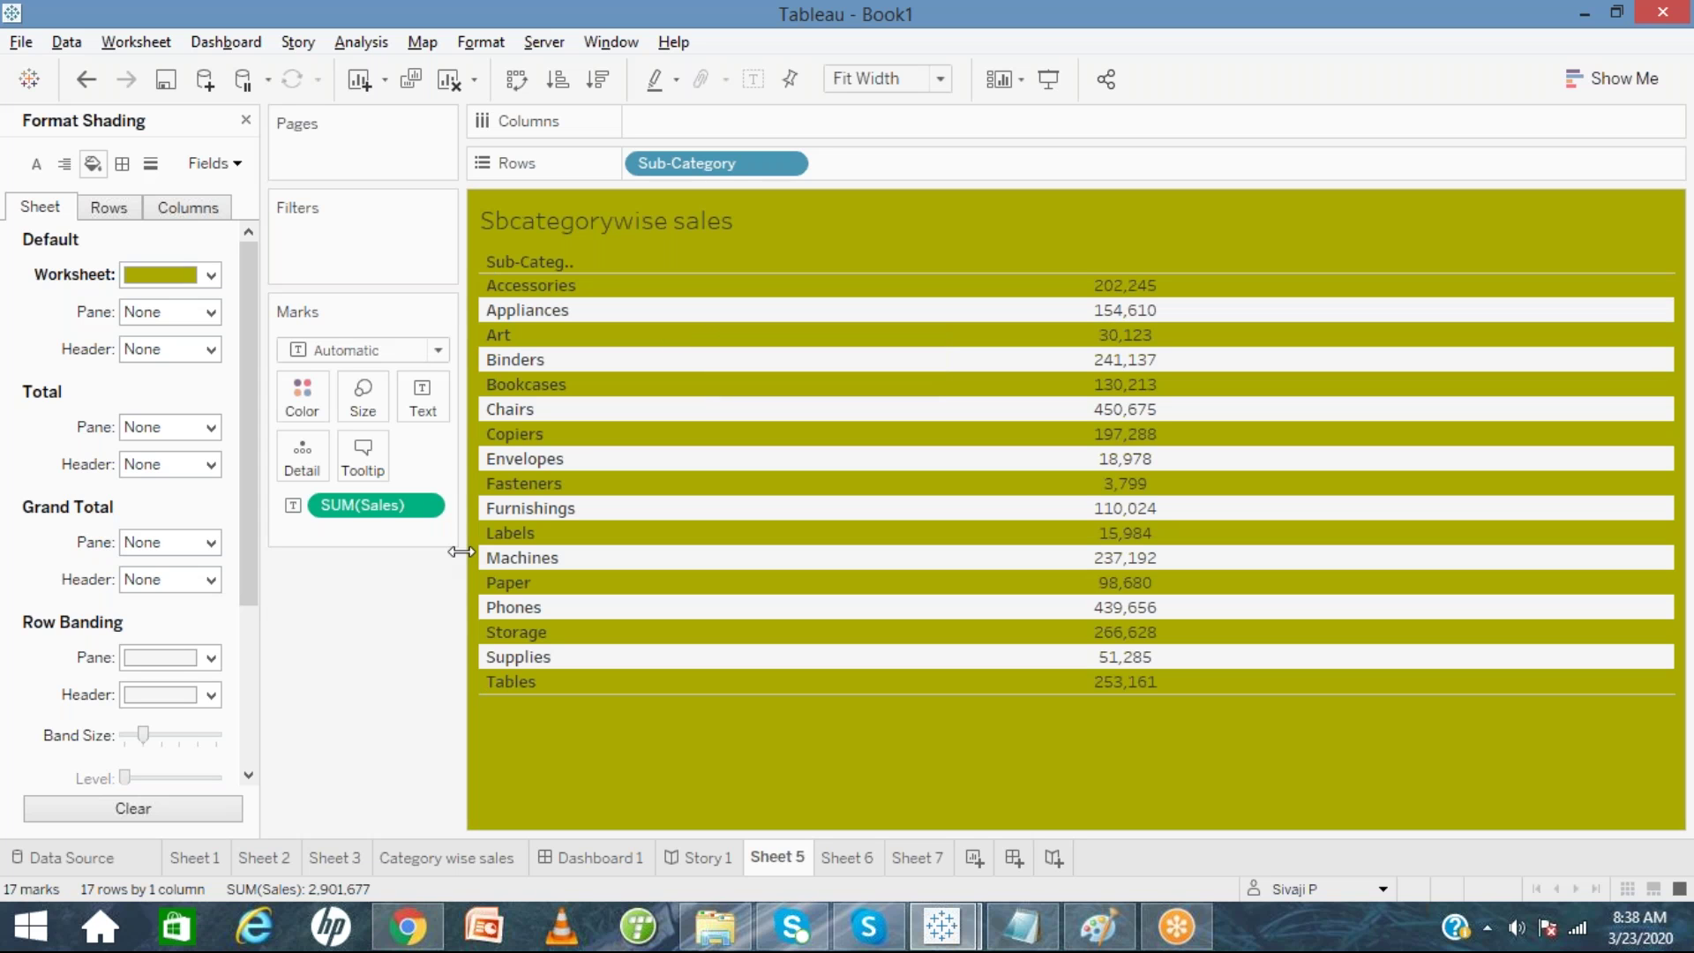
Set the table's row banding to green for the pane and yellow for the header using the recently used colors.
left_click(211, 658)
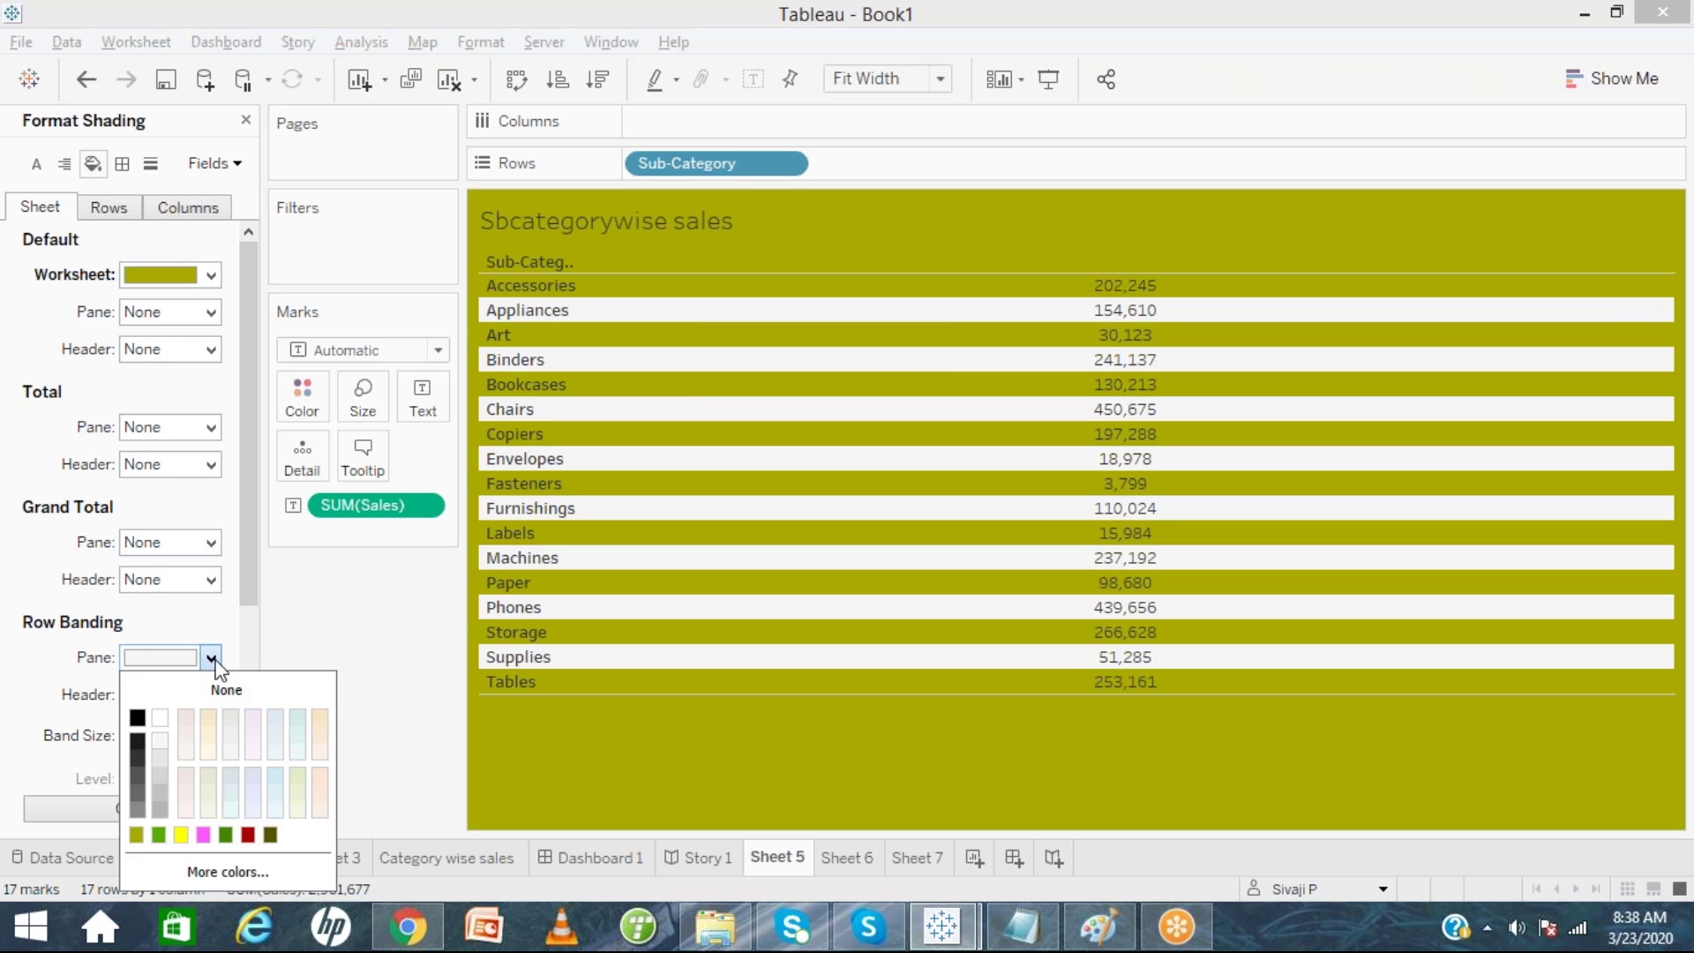
left_click(159, 834)
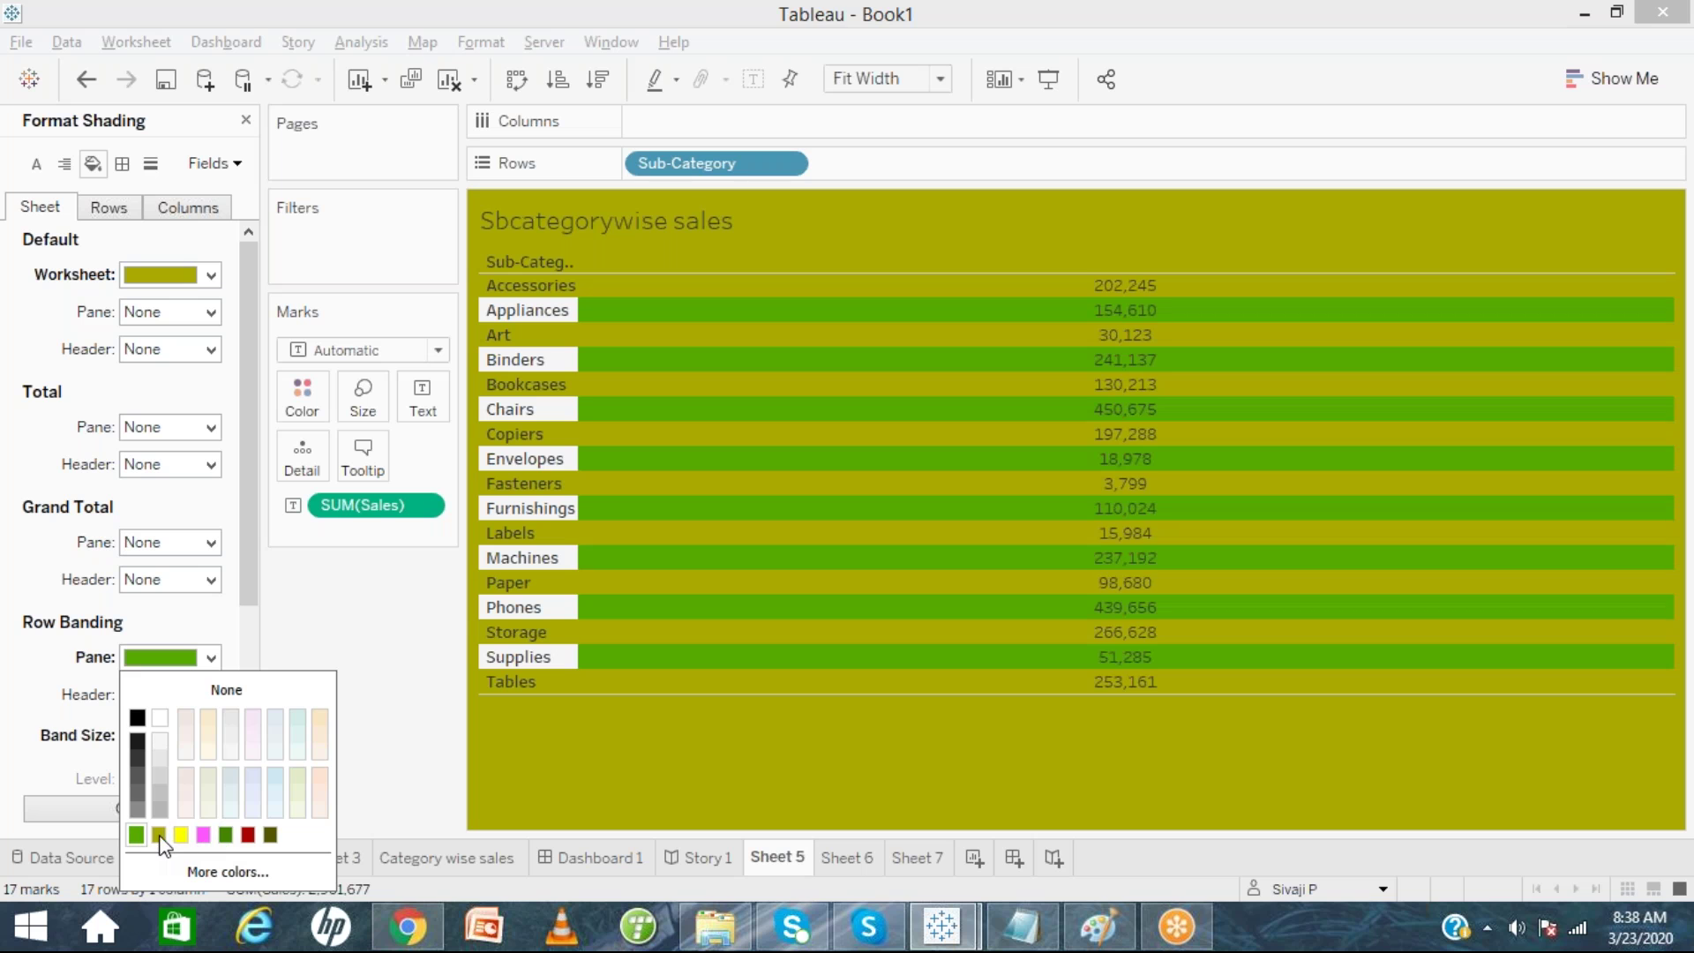
left_click(390, 713)
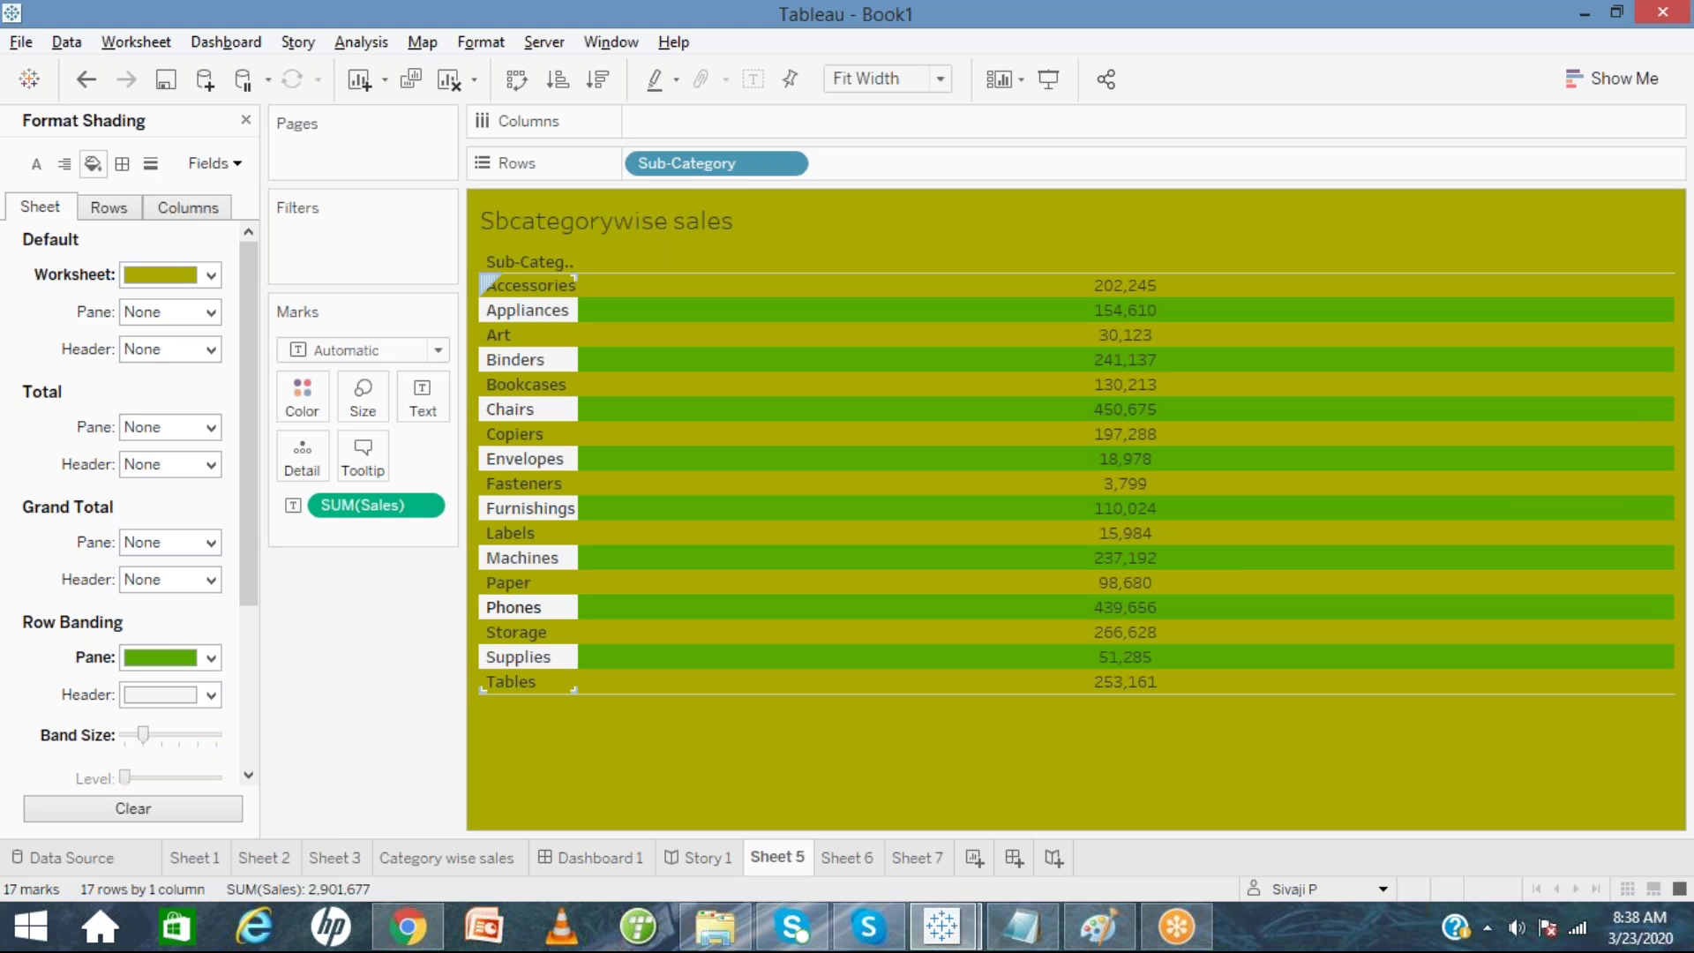
left_click(211, 696)
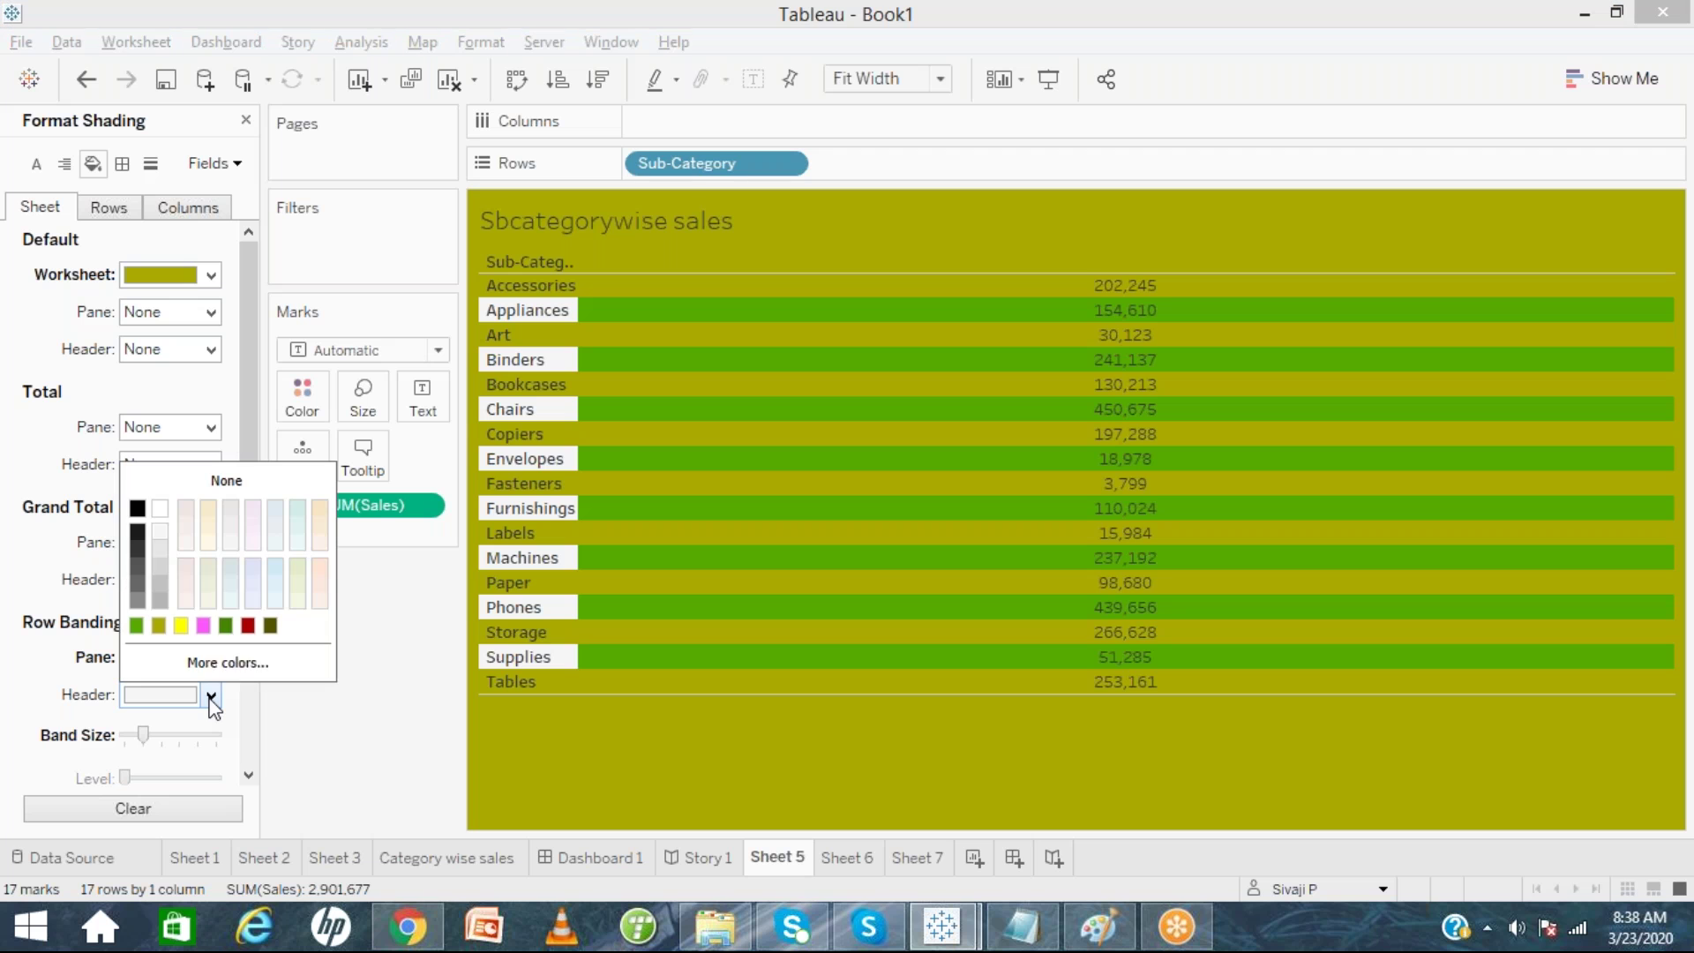
left_click(183, 625)
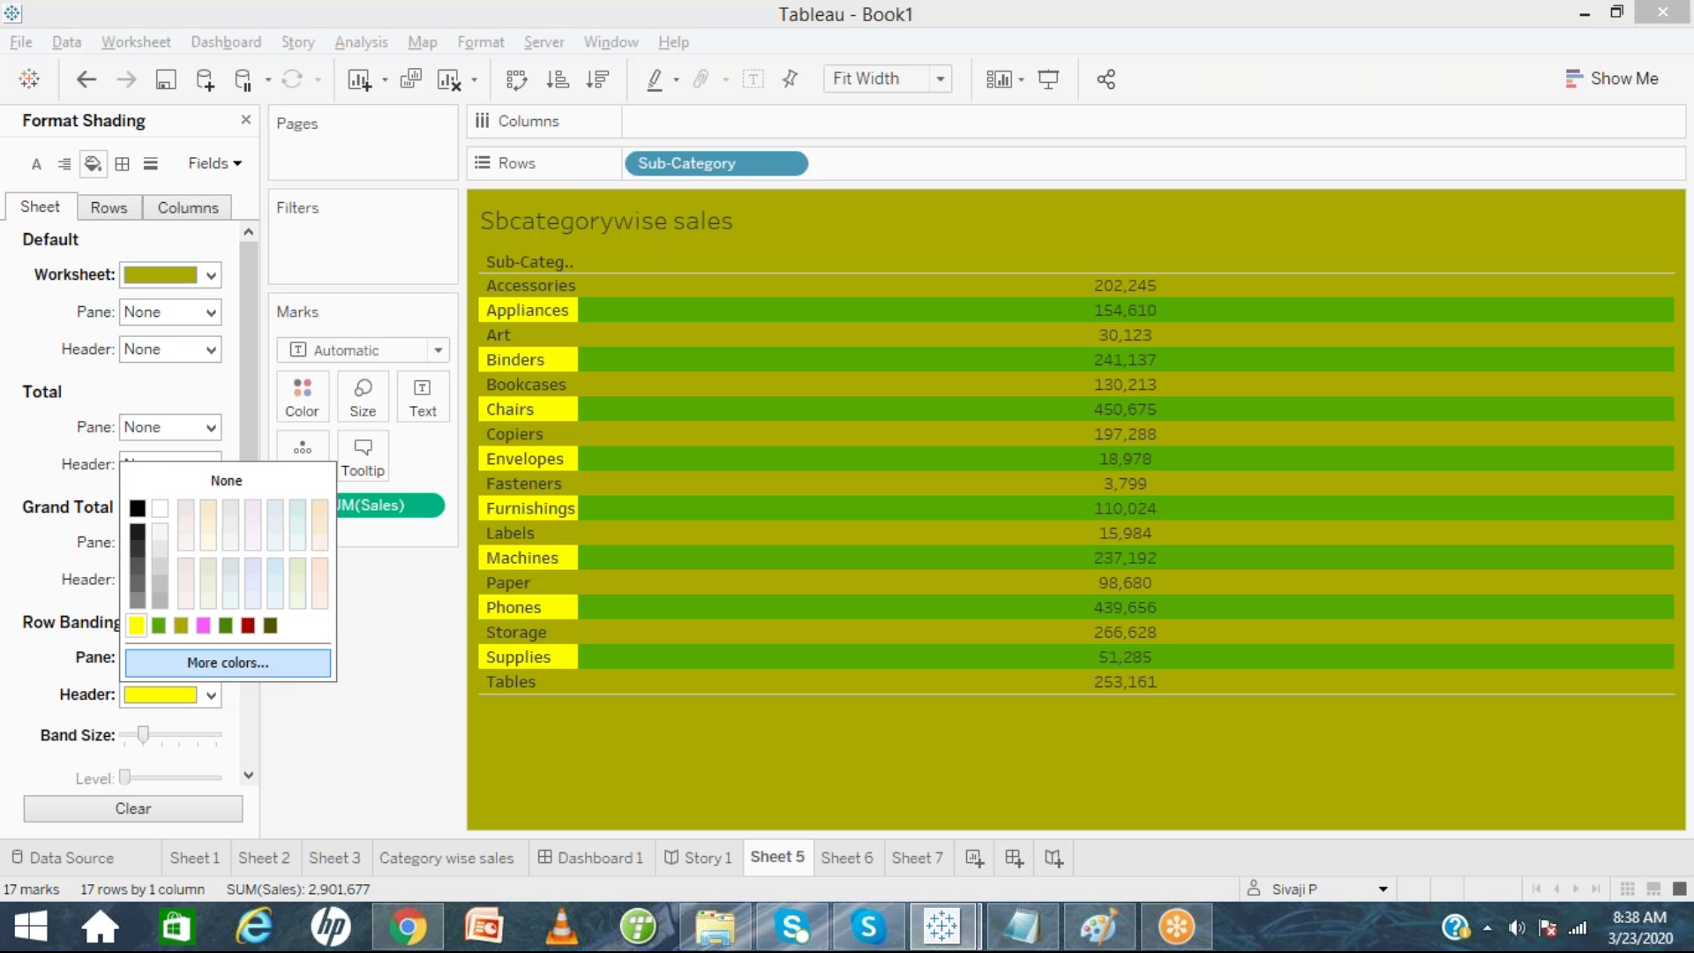
left_click(395, 767)
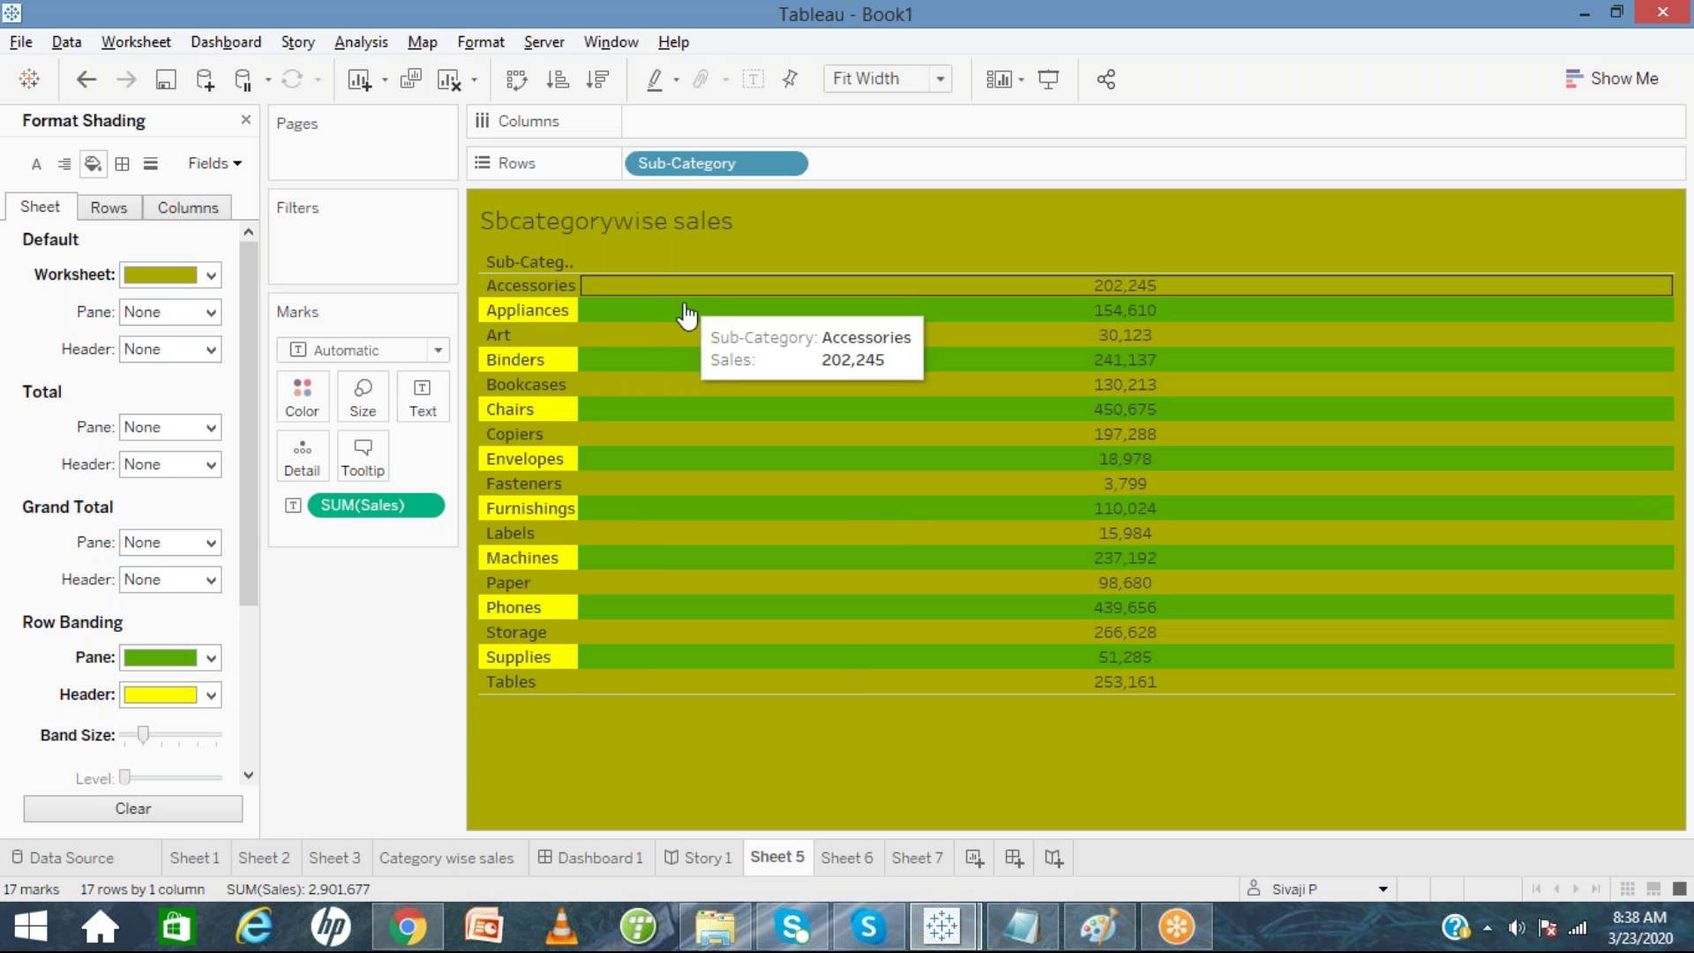
Change the pane's row banding color to the same olive as the worksheet background.
left_click(215, 658)
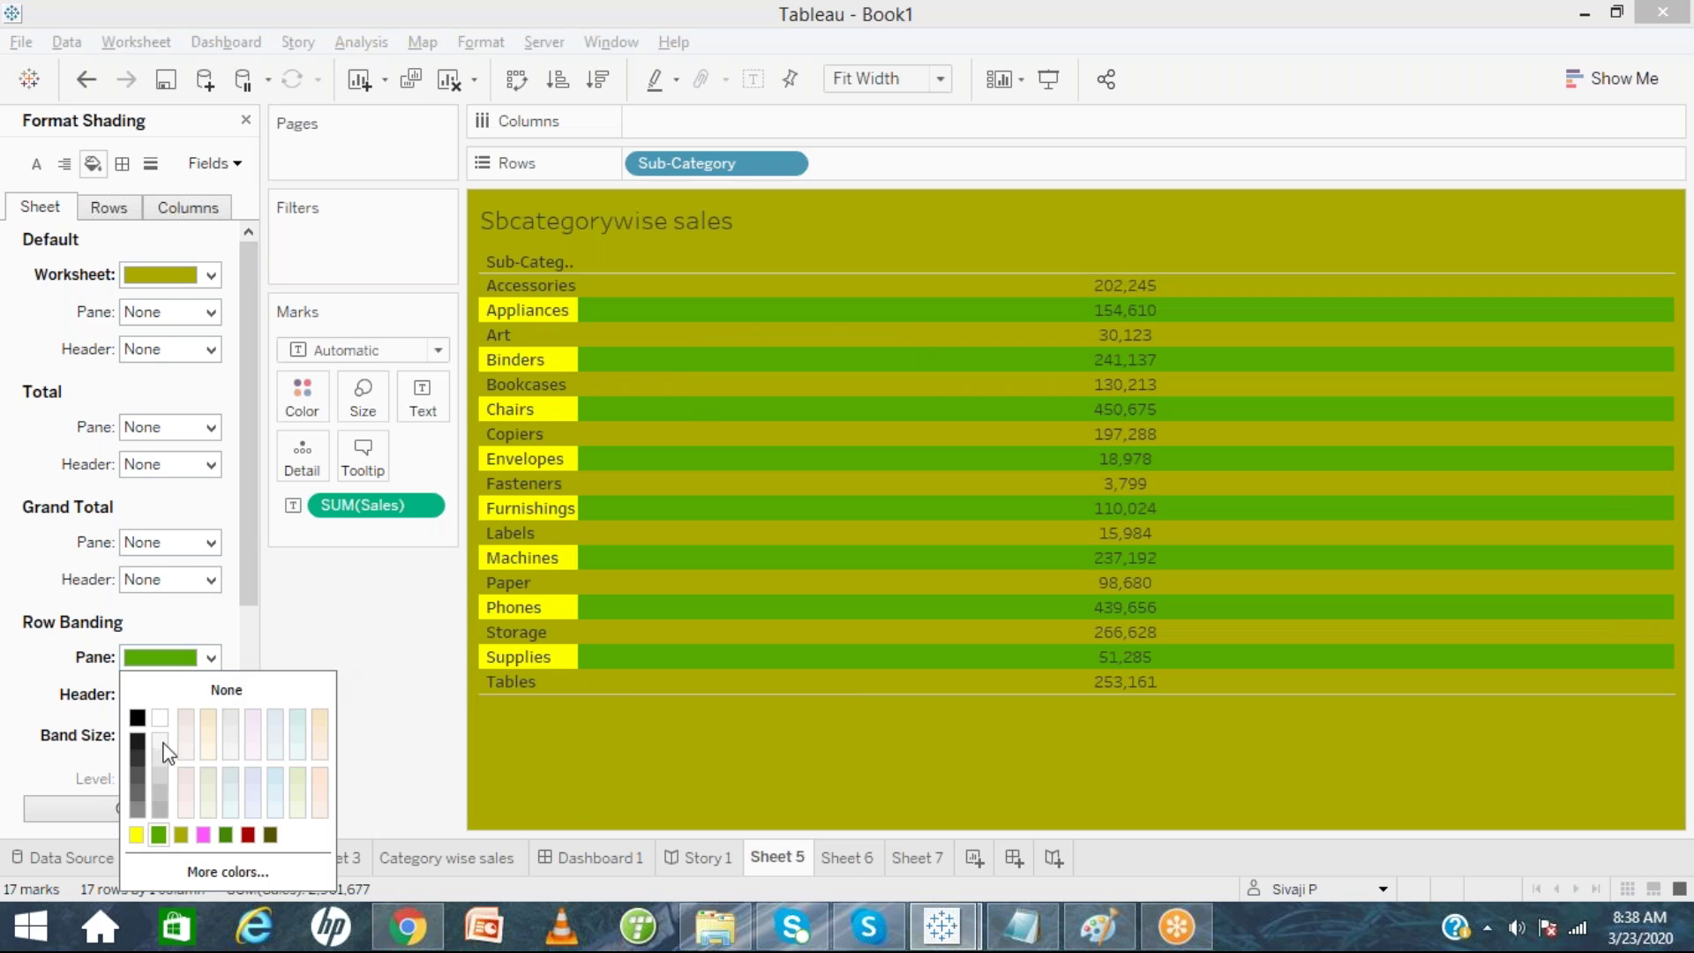
left_click(181, 834)
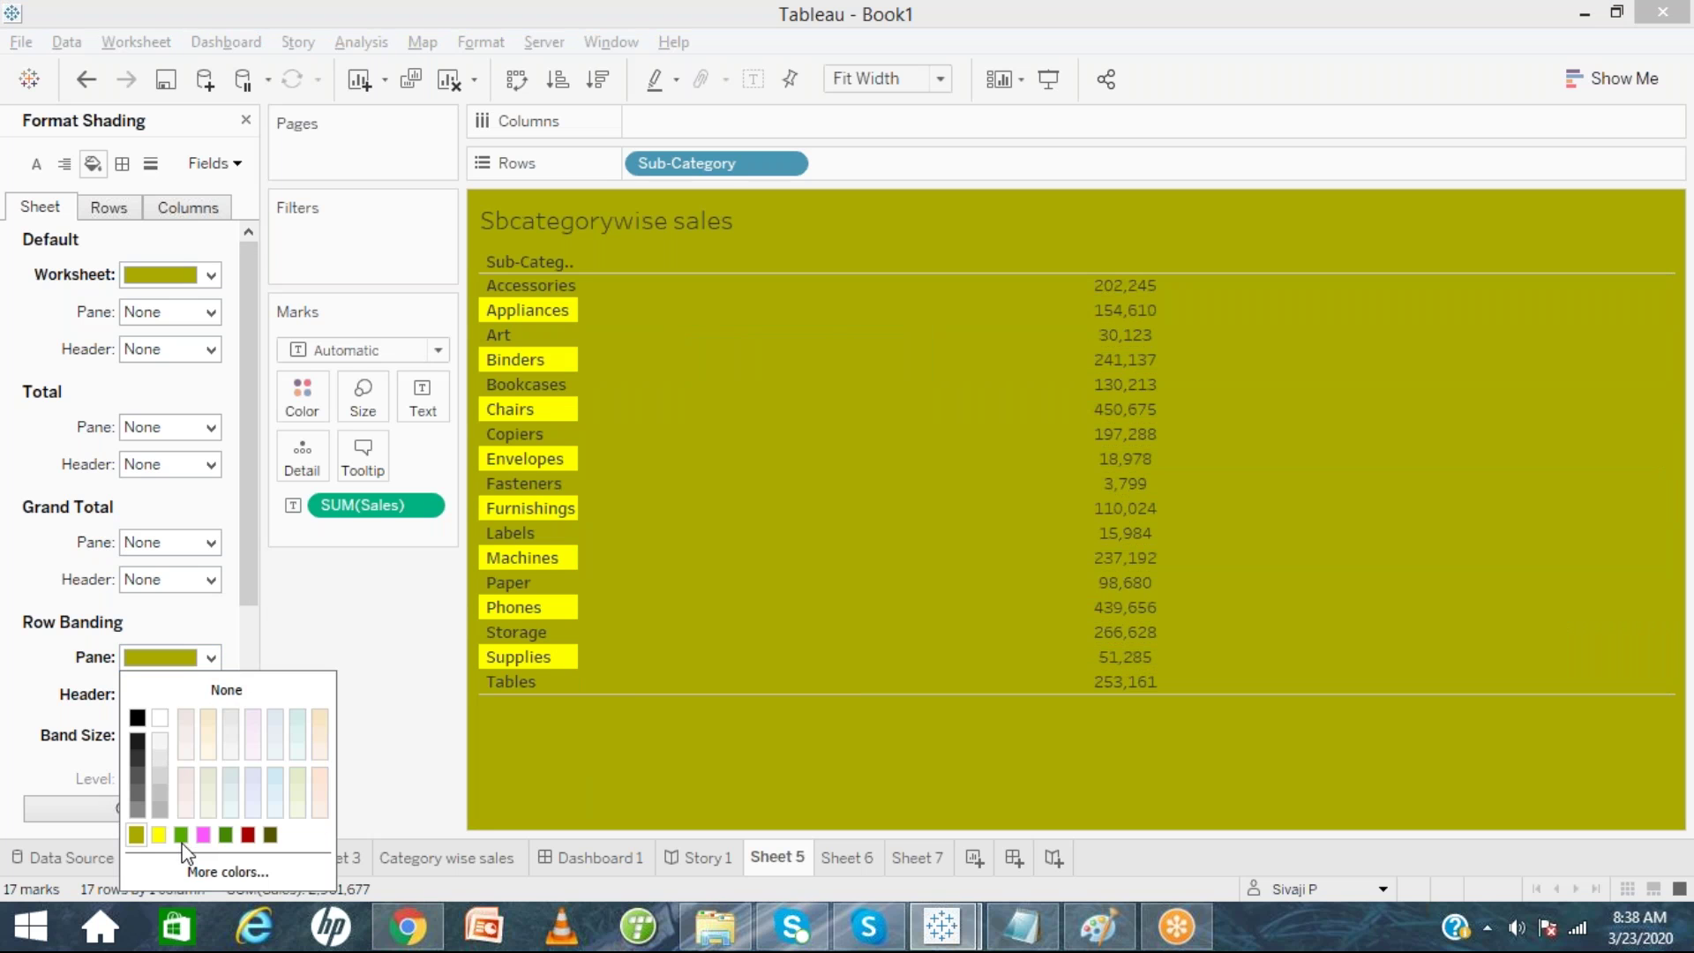
left_click(414, 648)
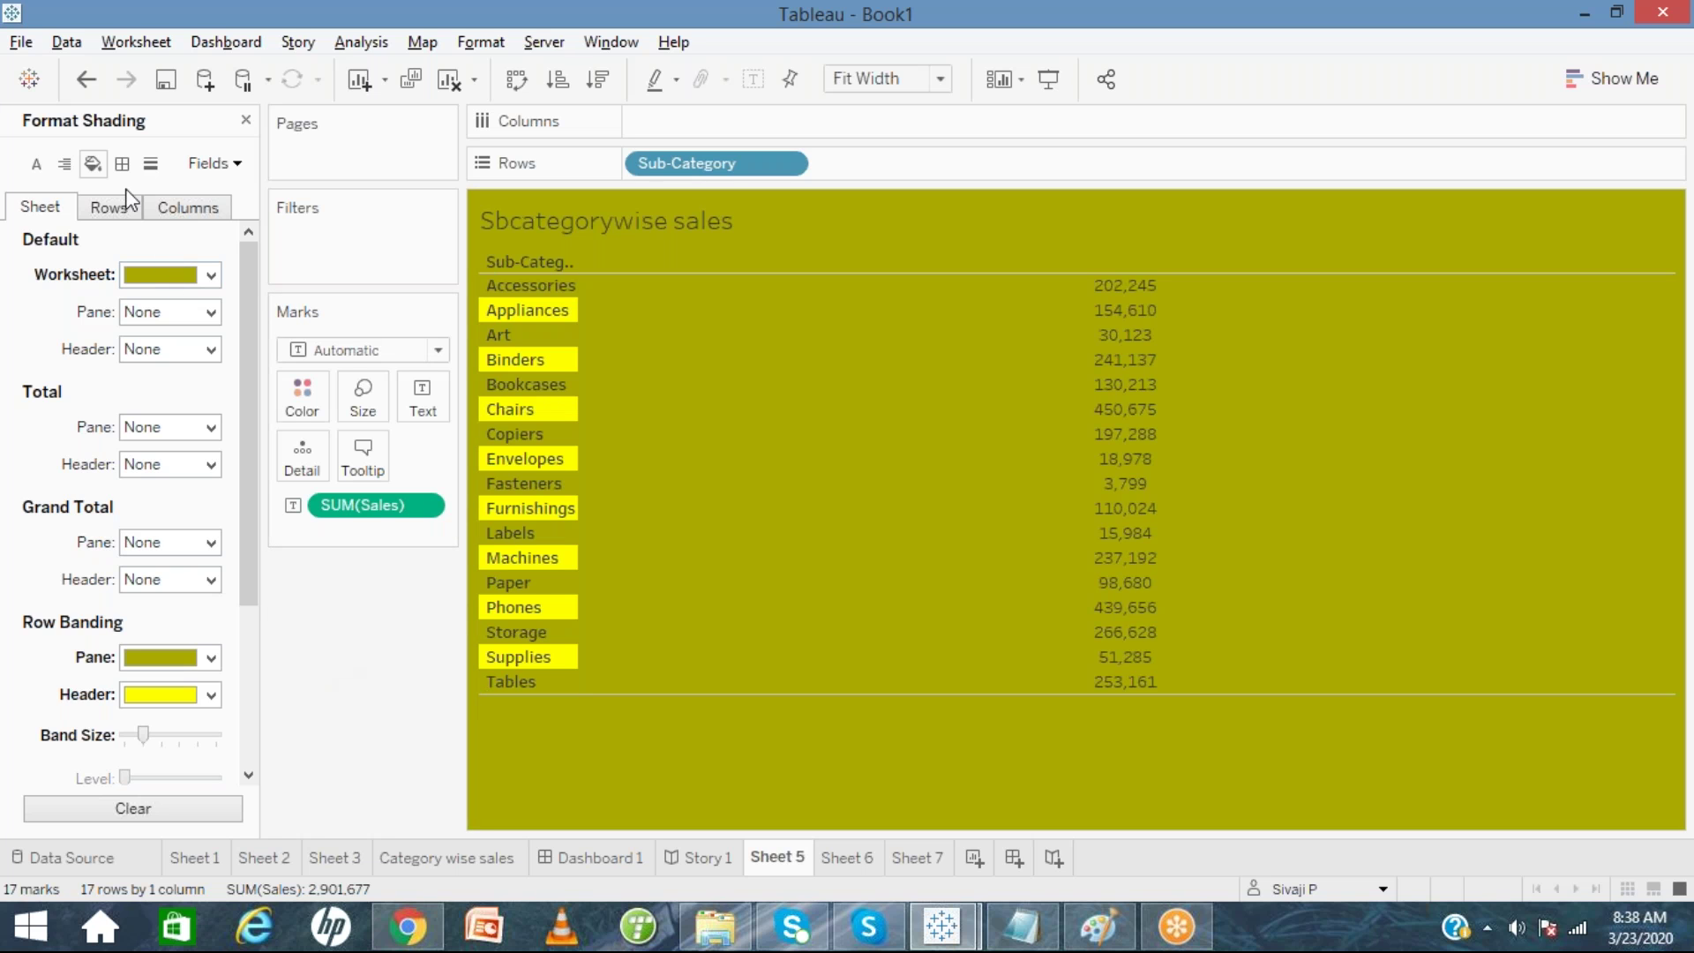
Give the sheet's default cell border a solid black line in the second thickness.
left_click(122, 163)
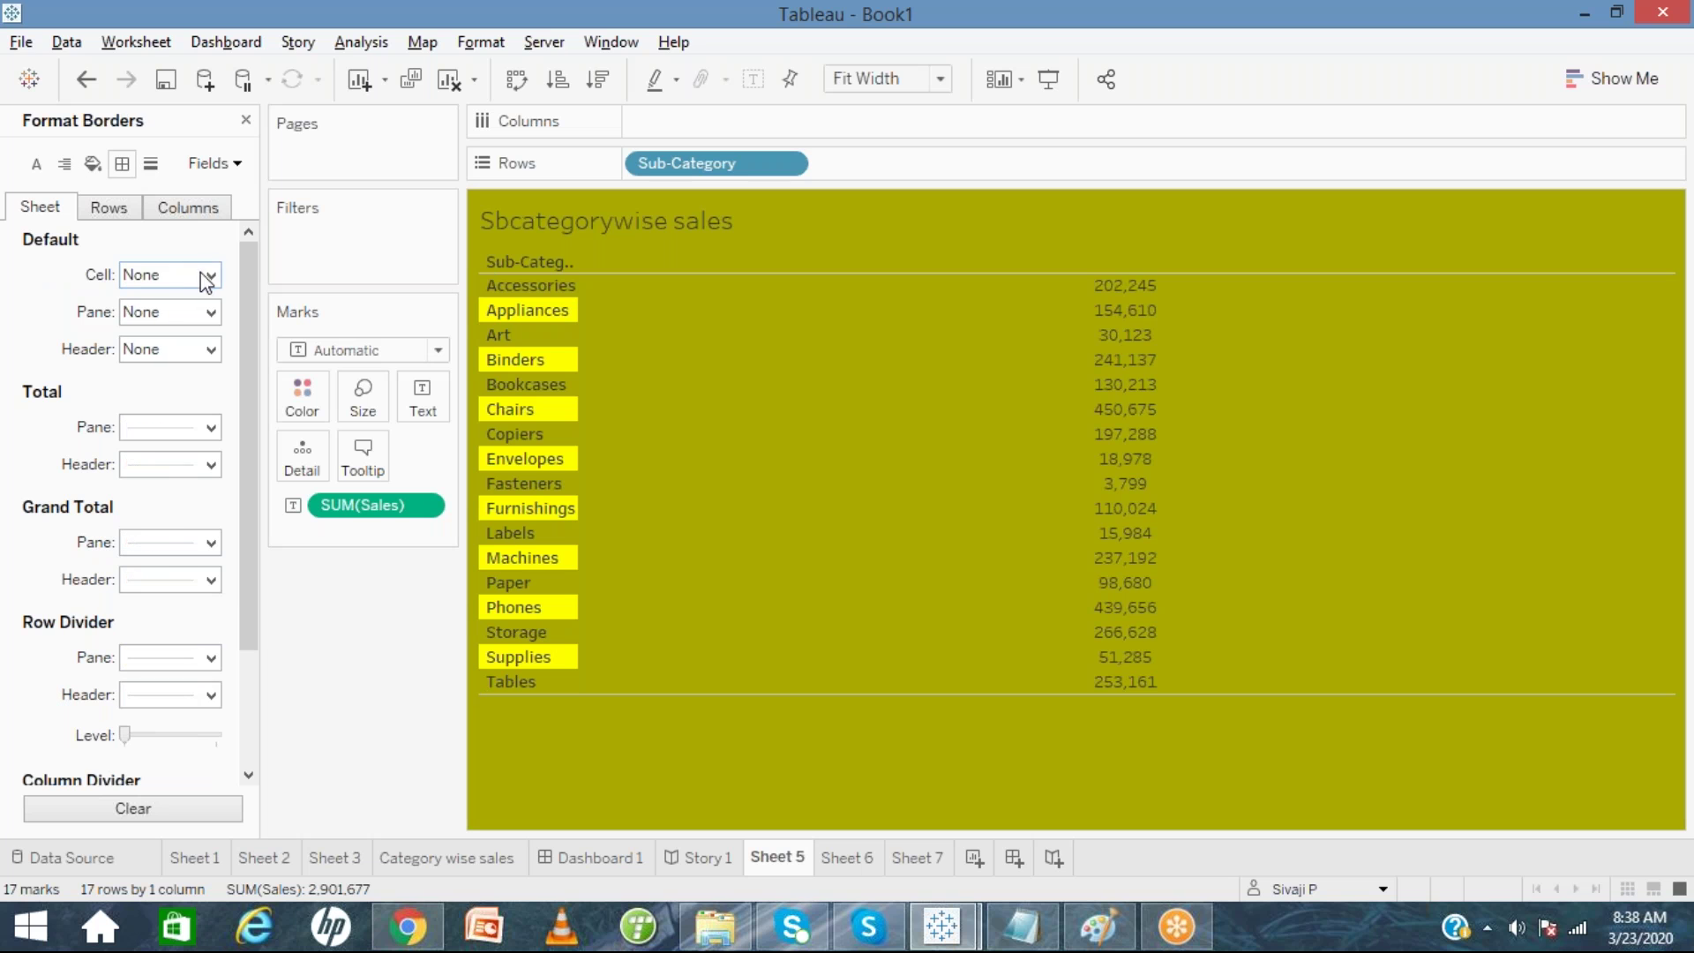
left_click(210, 276)
left_click(179, 437)
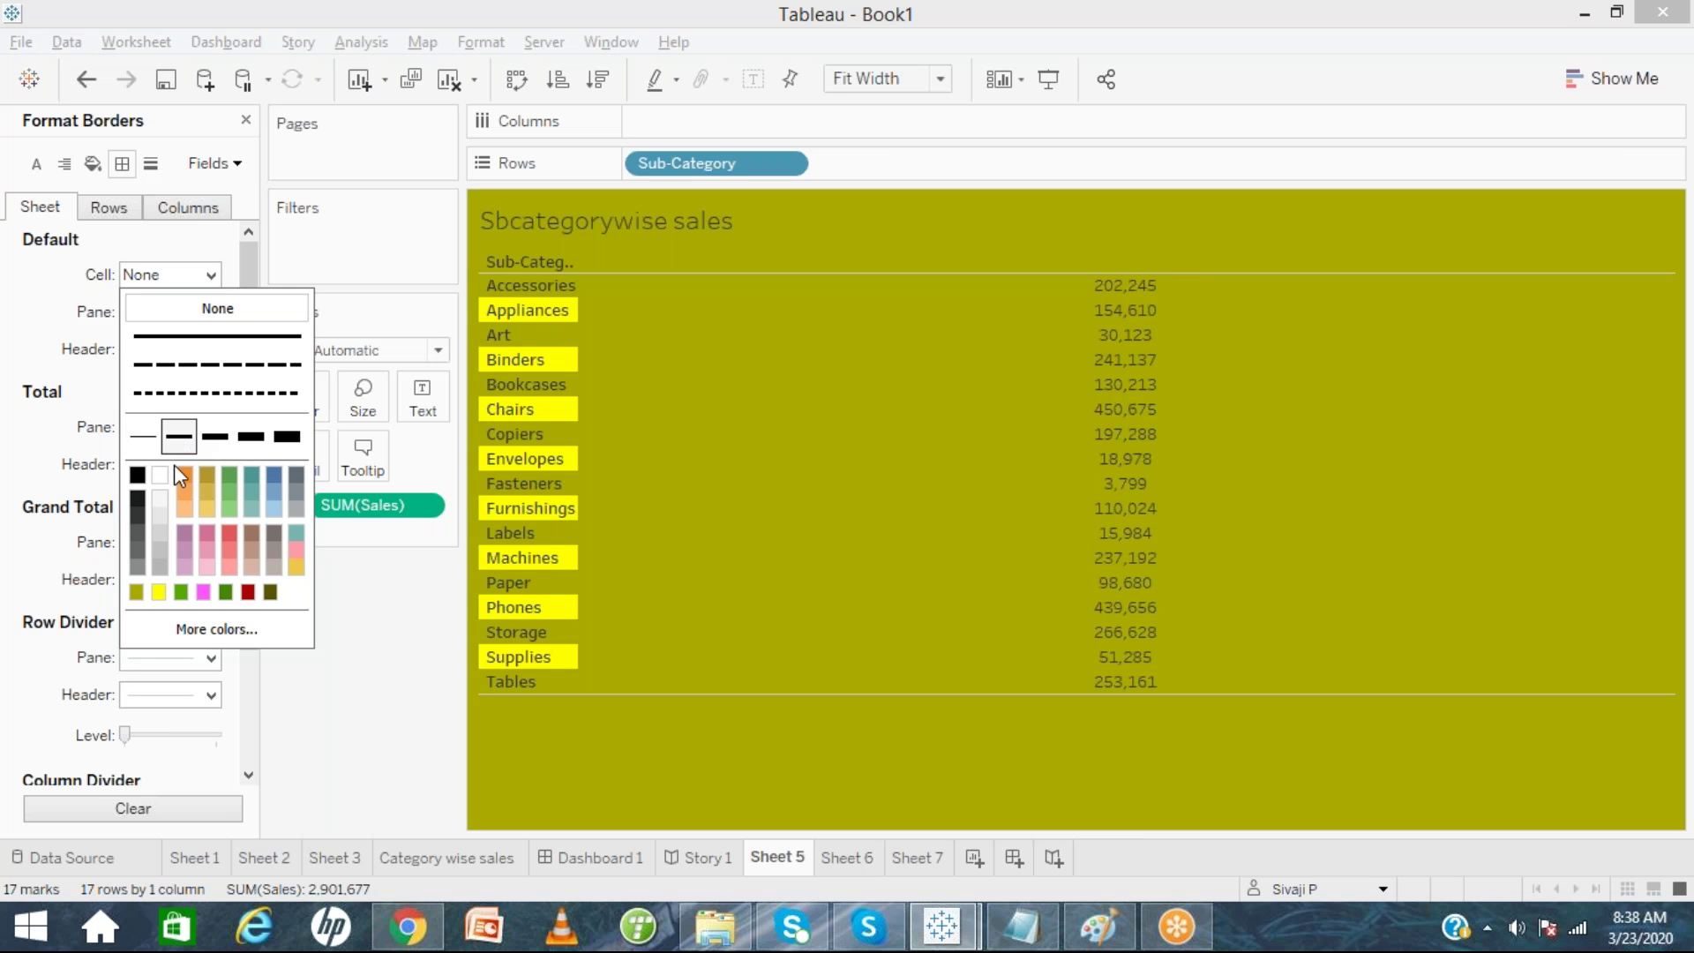
left_click(138, 479)
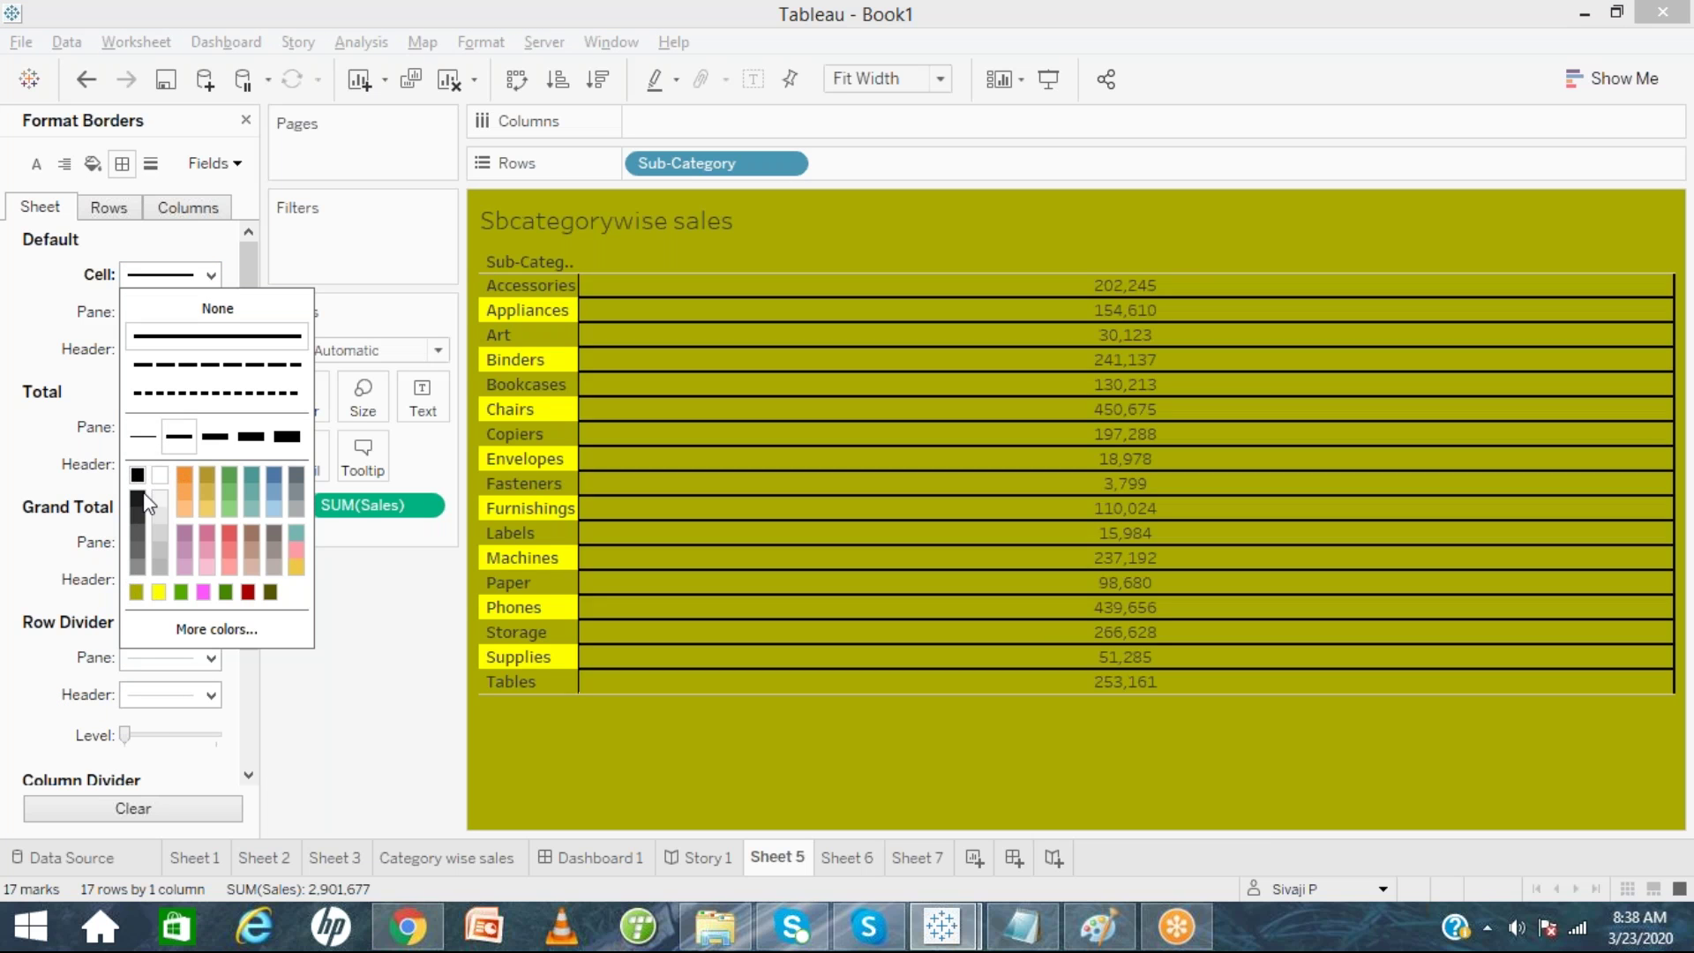
left_click(359, 691)
Apply solid black lines to the sheet's default pane and header borders, using the second thickness for the pane.
left_click(209, 318)
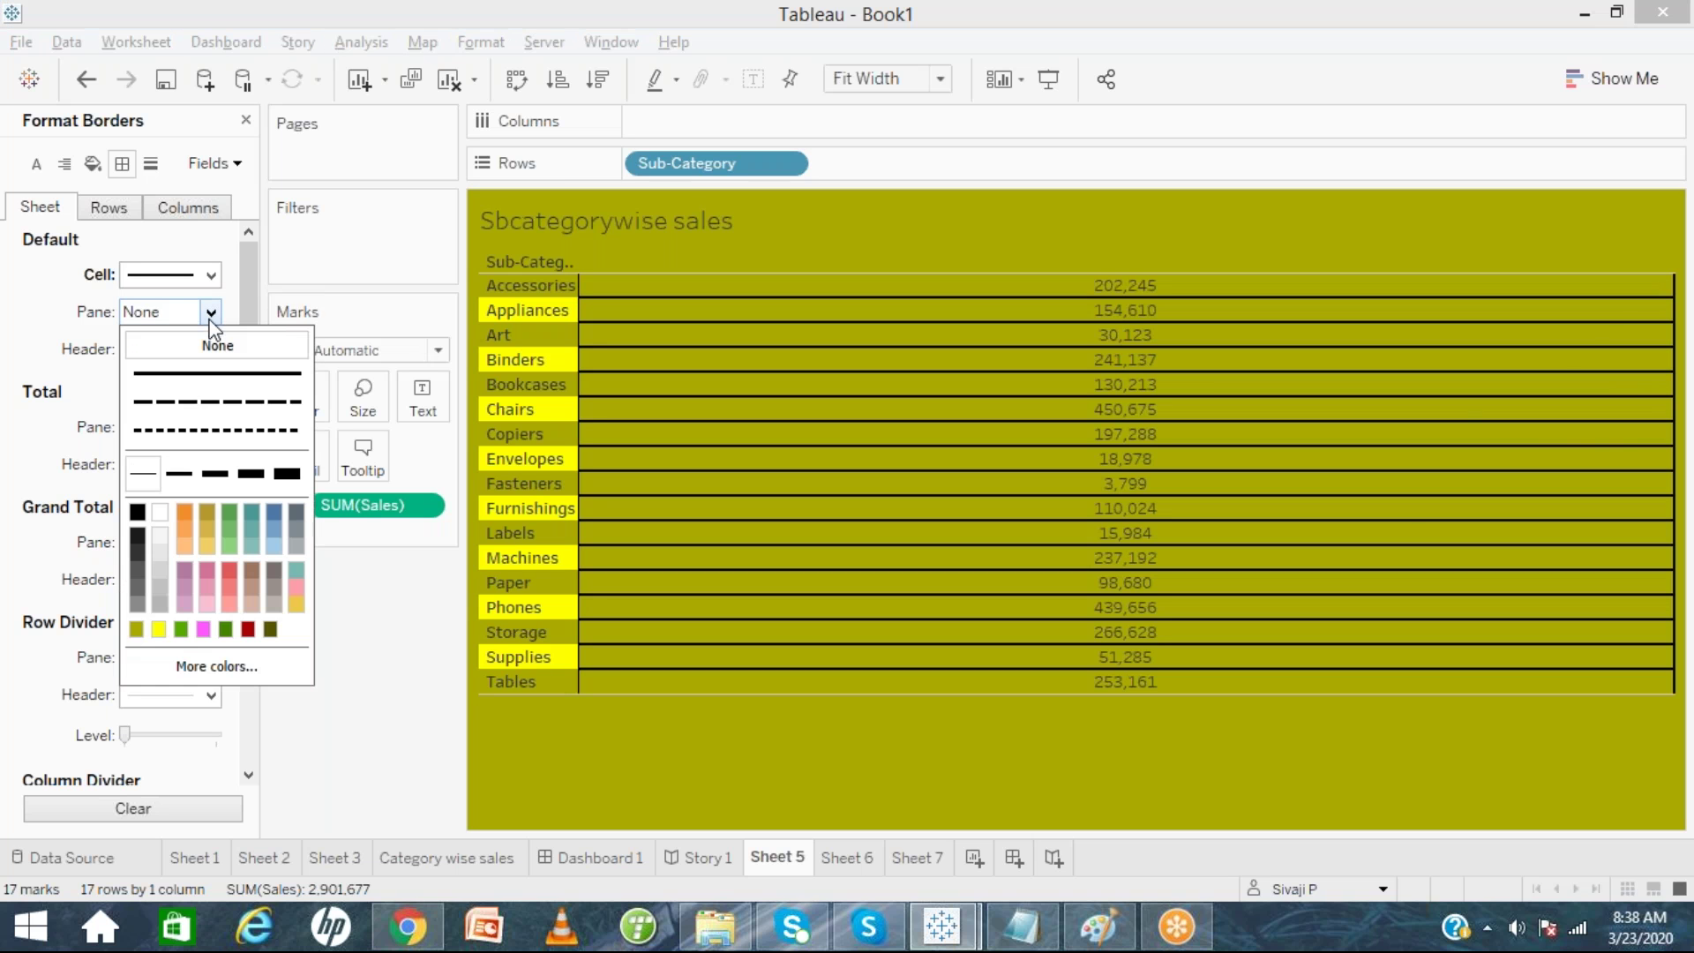
left_click(176, 475)
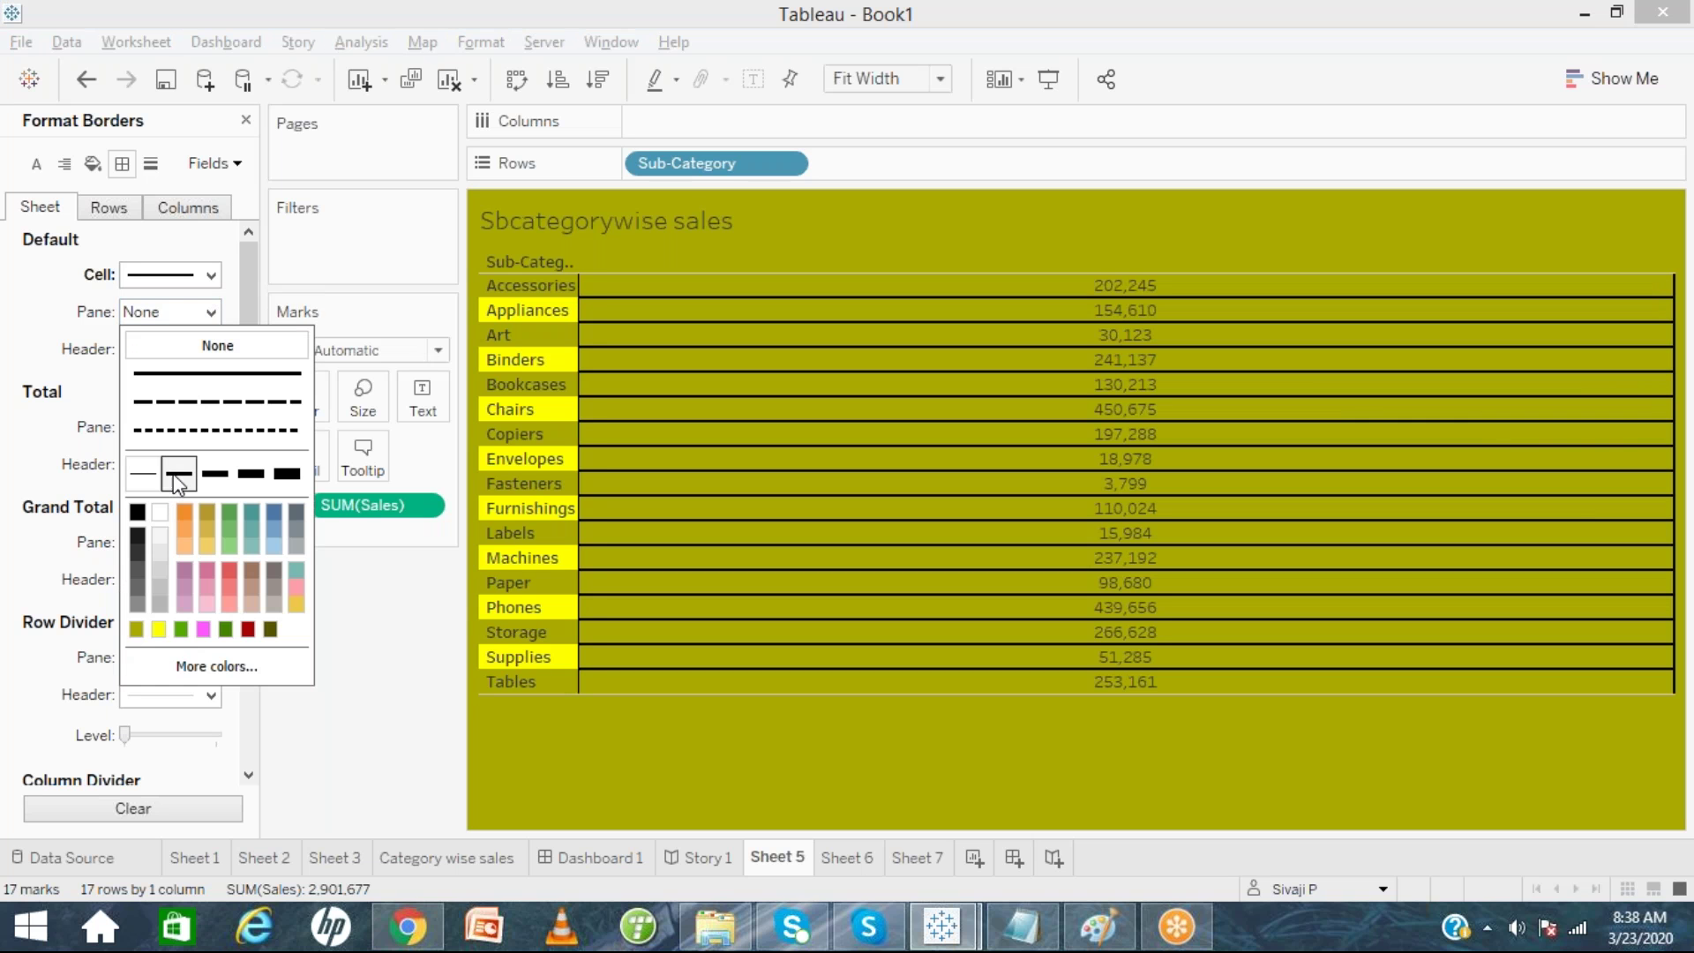
left_click(138, 512)
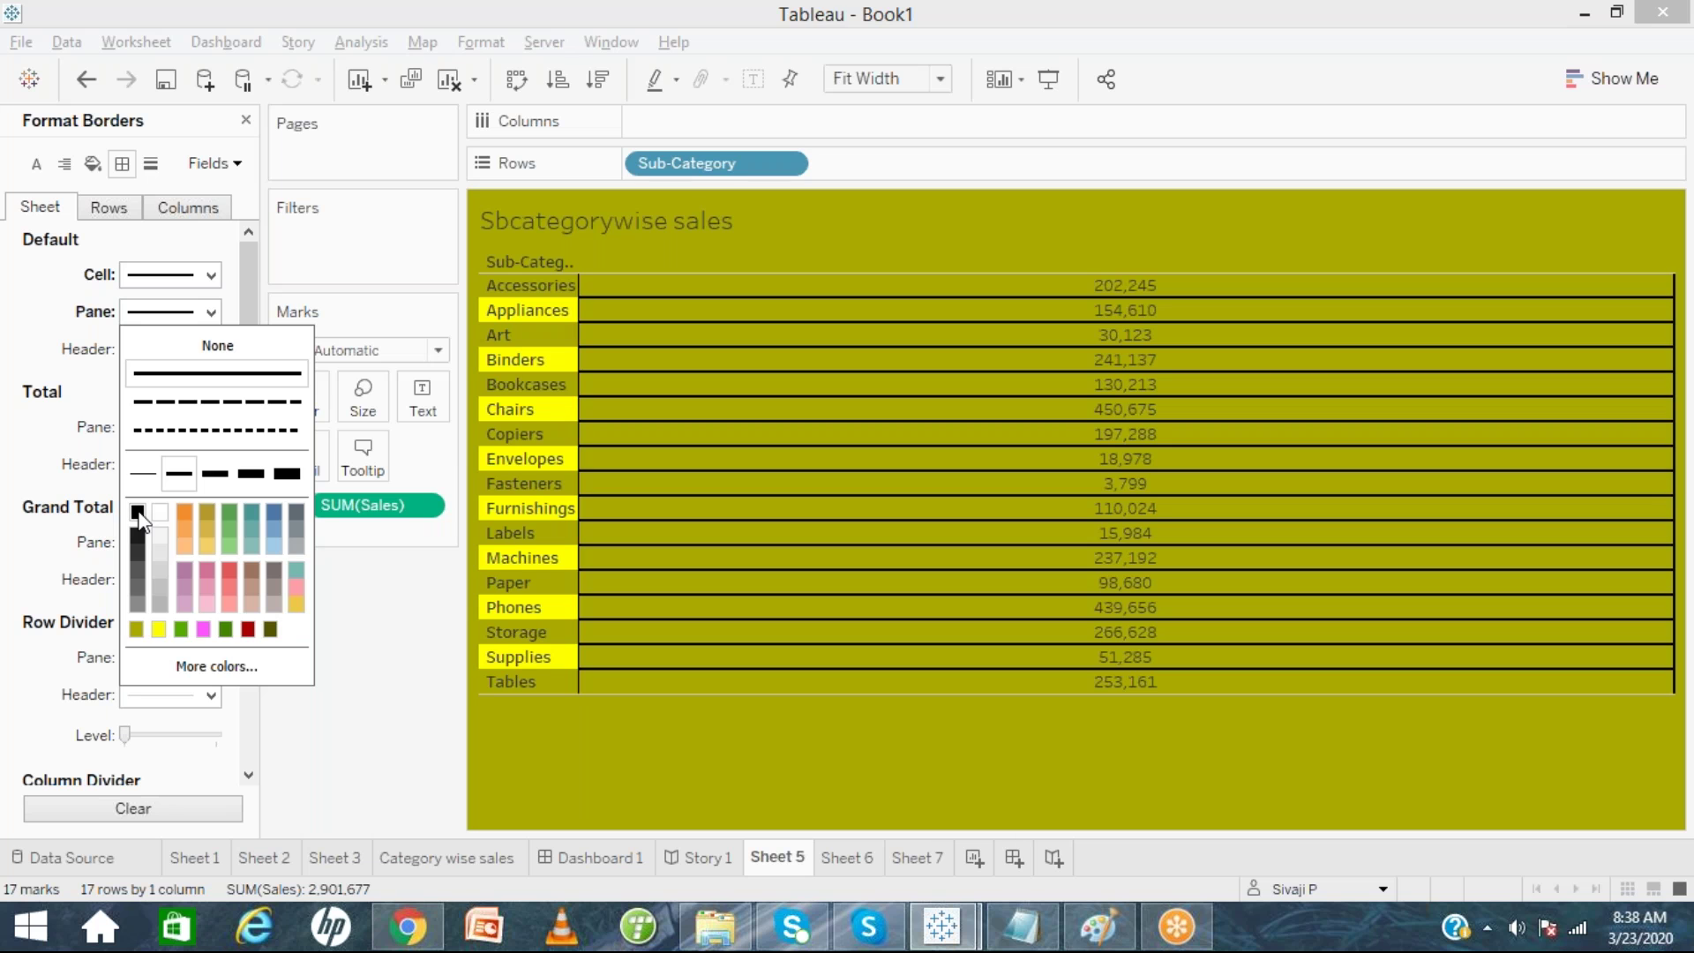
left_click(395, 666)
left_click(212, 353)
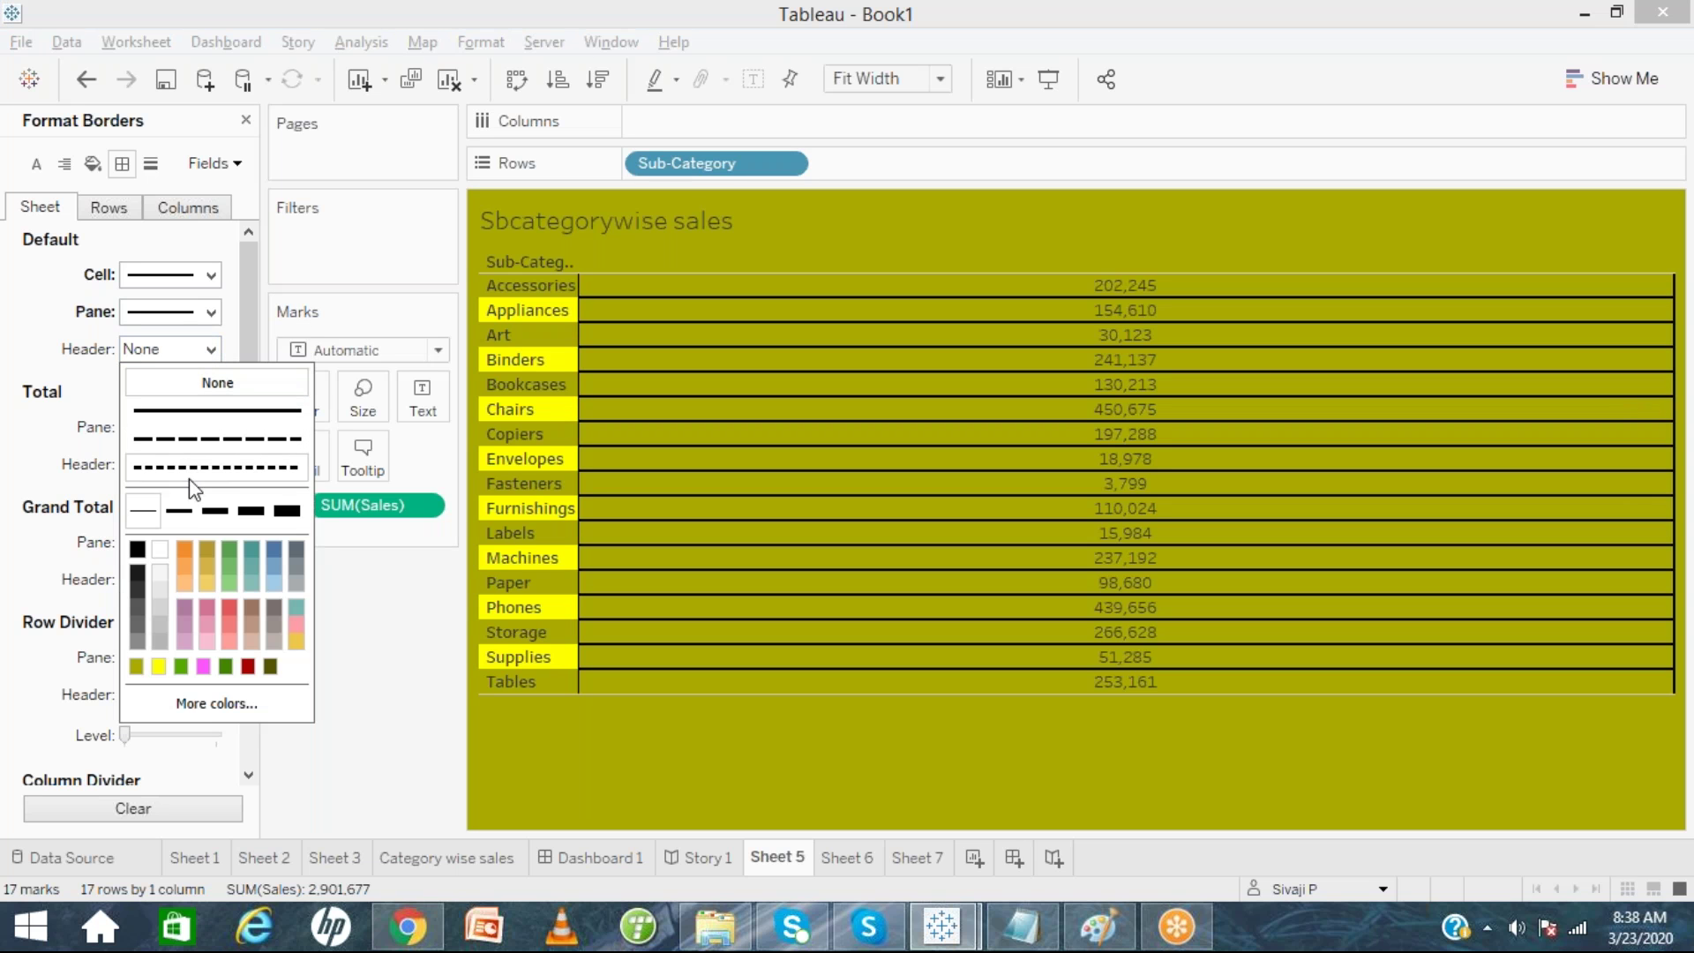
left_click(137, 549)
left_click(362, 671)
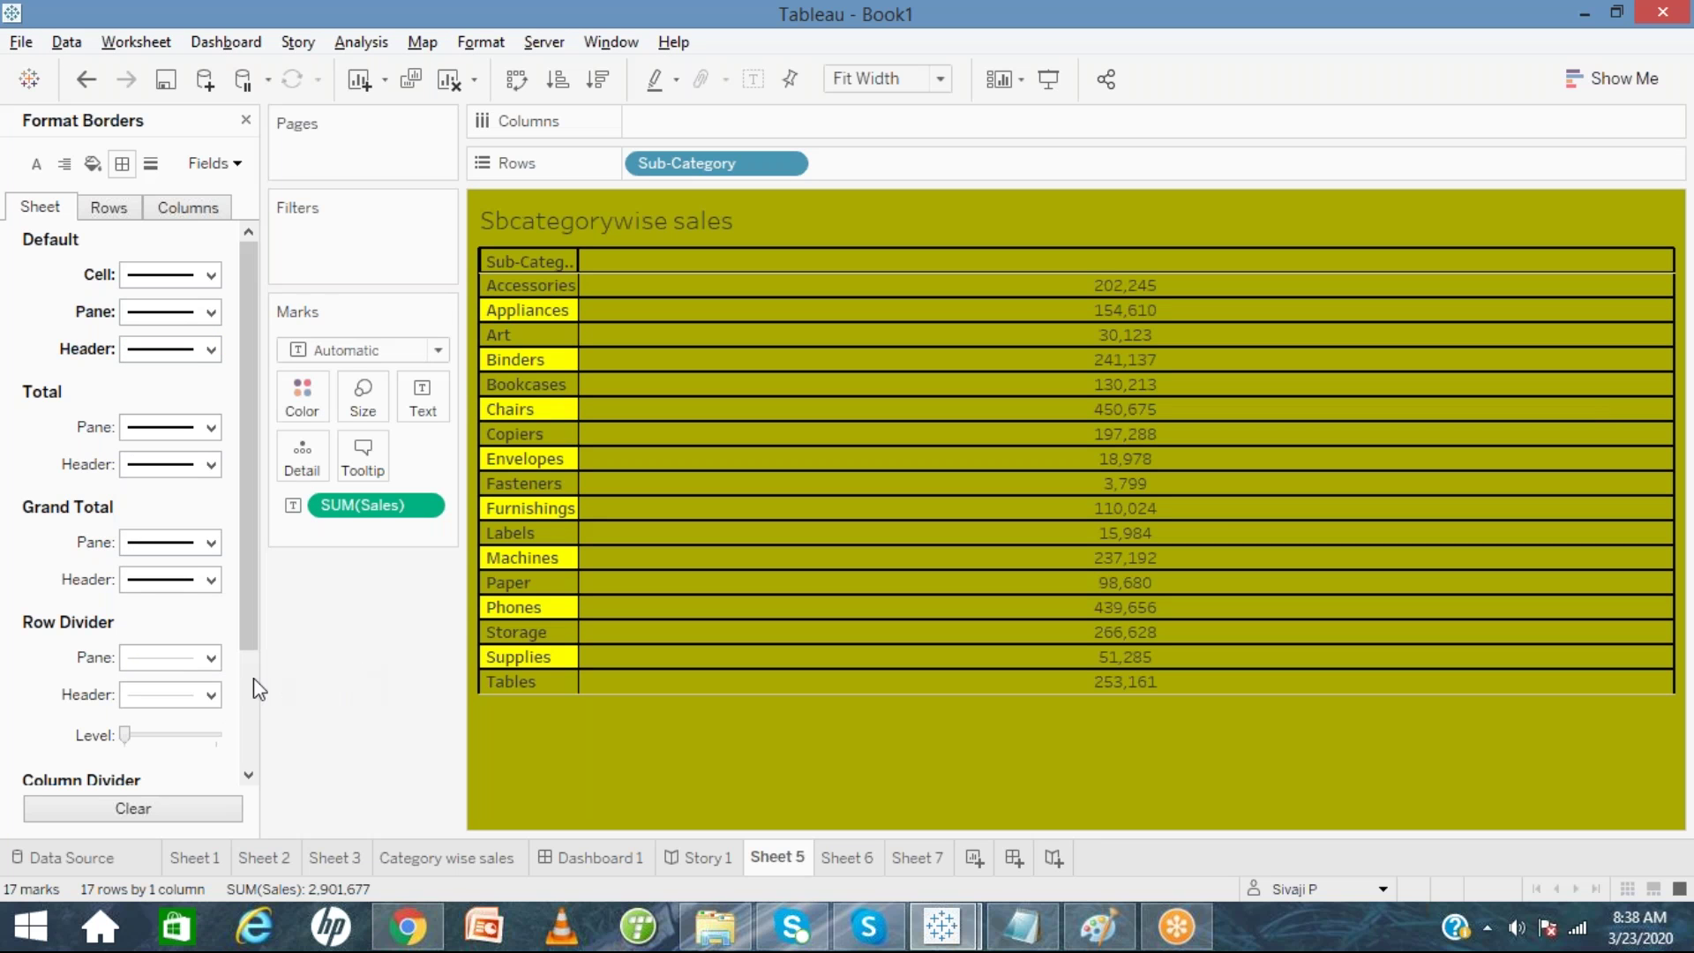
Set the row divider of the pane to a solid black line in the second thickness.
left_click(211, 274)
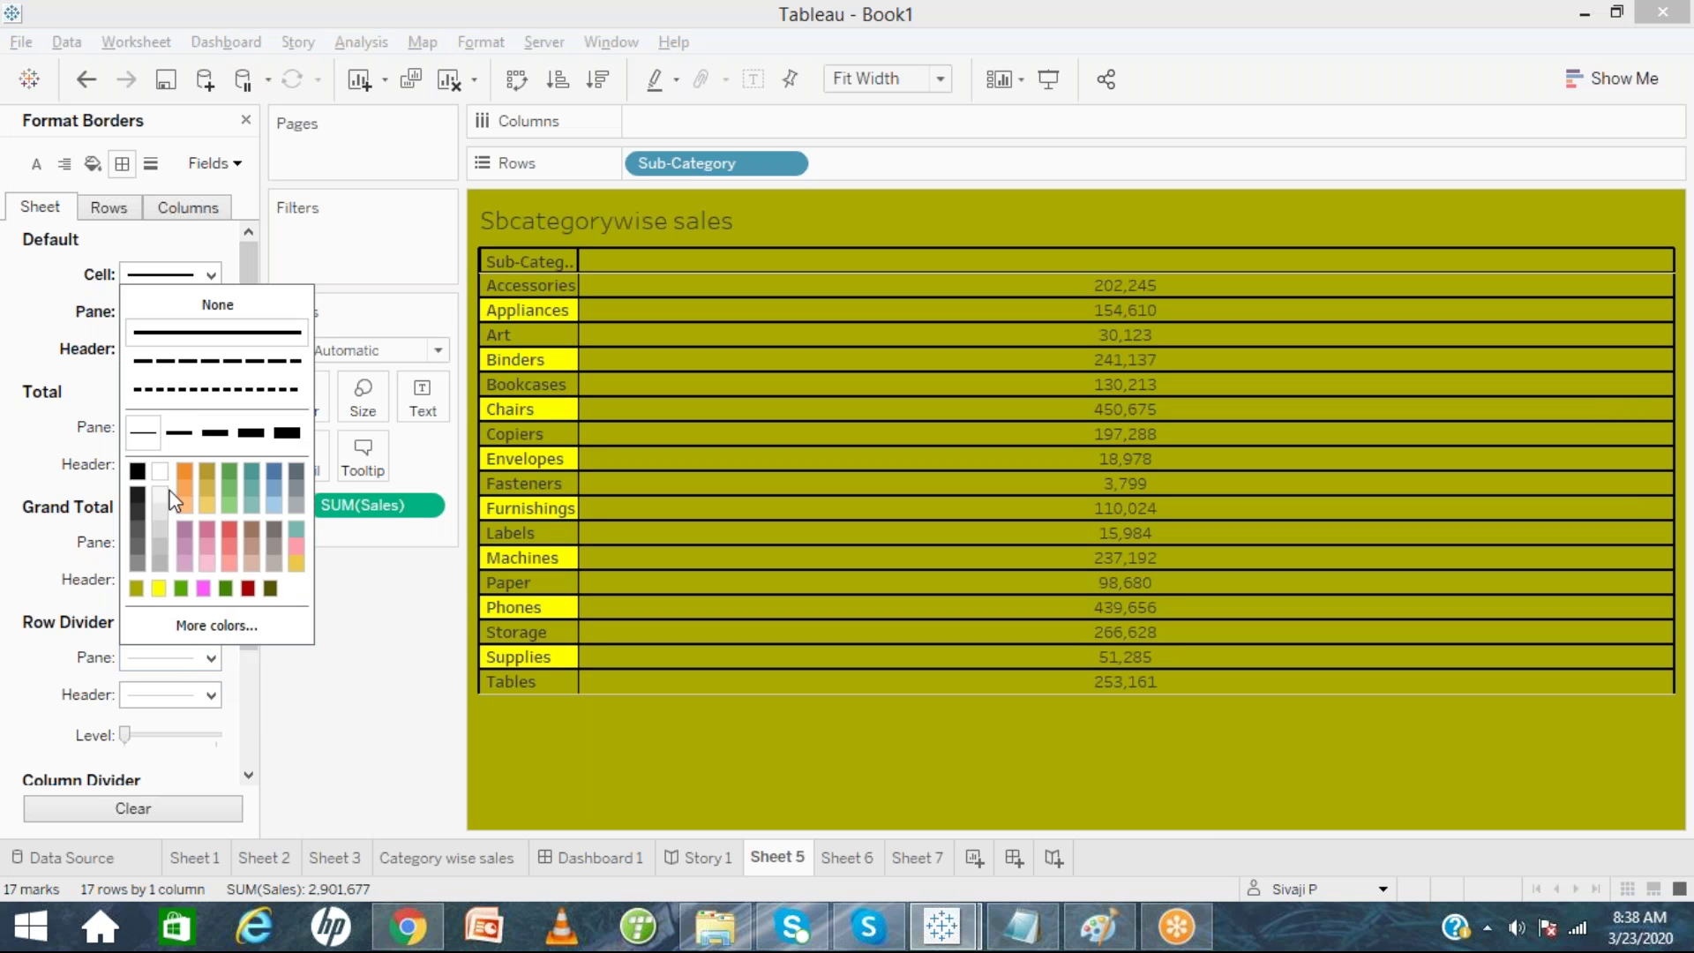
left_click(179, 432)
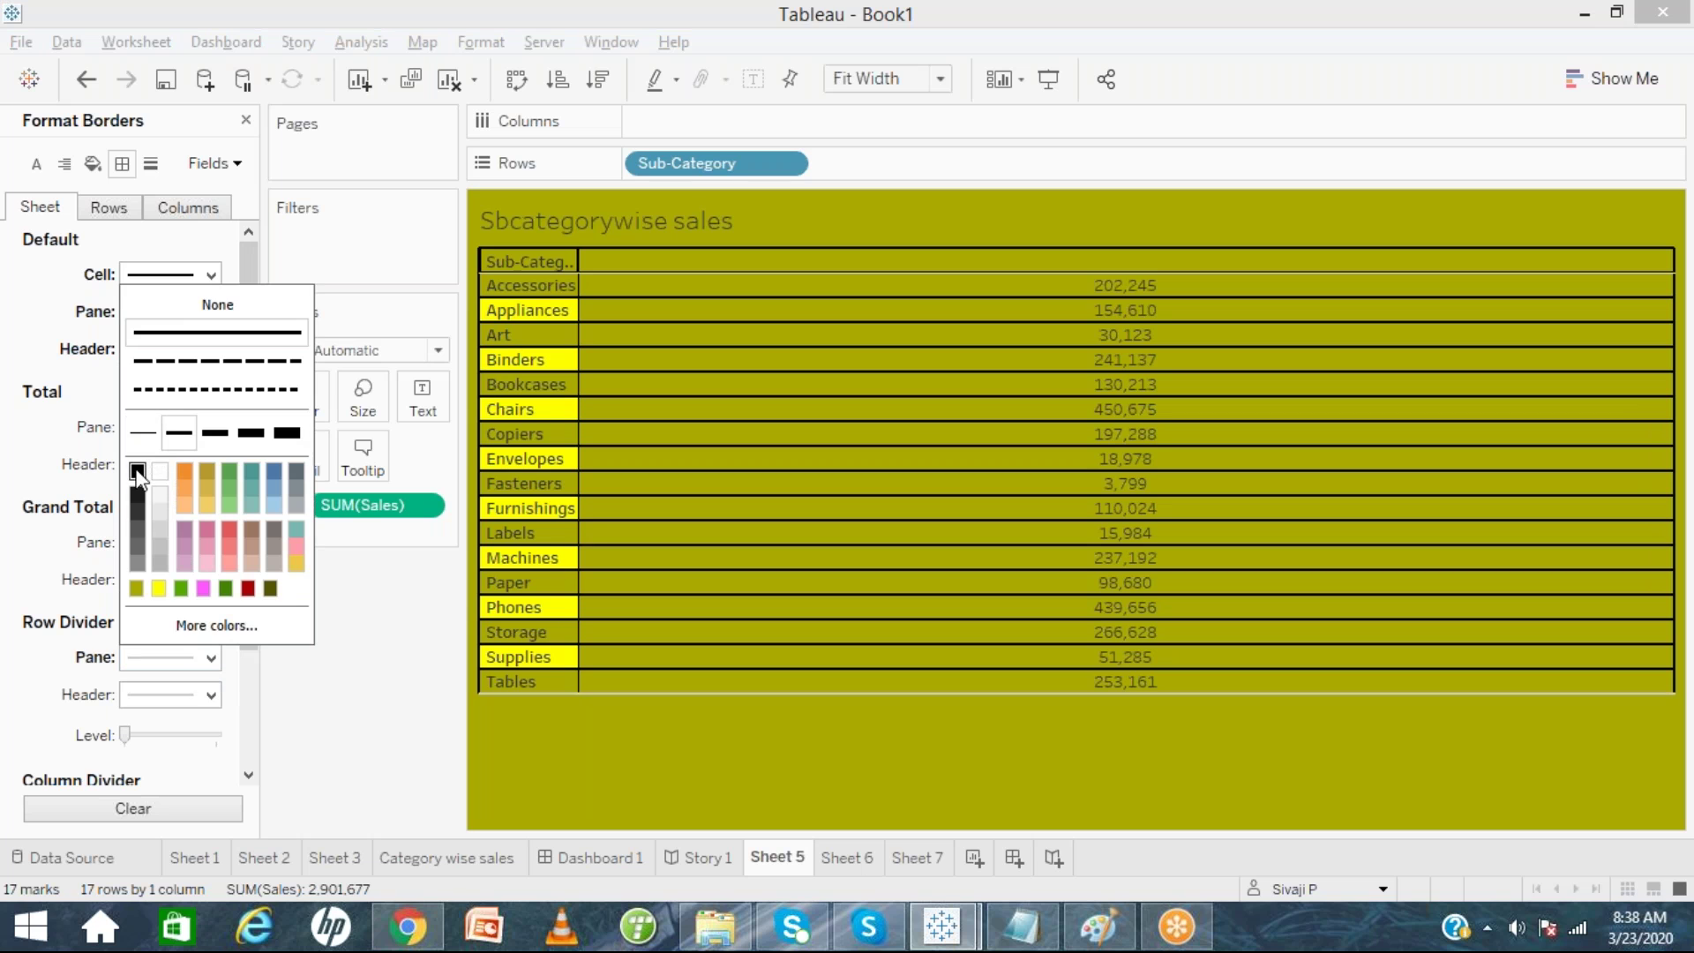
left_click(293, 707)
Set the column divider of the pane to a solid black line in the second thickness, within the column borders.
left_click(119, 211)
left_click(178, 210)
left_click(232, 660)
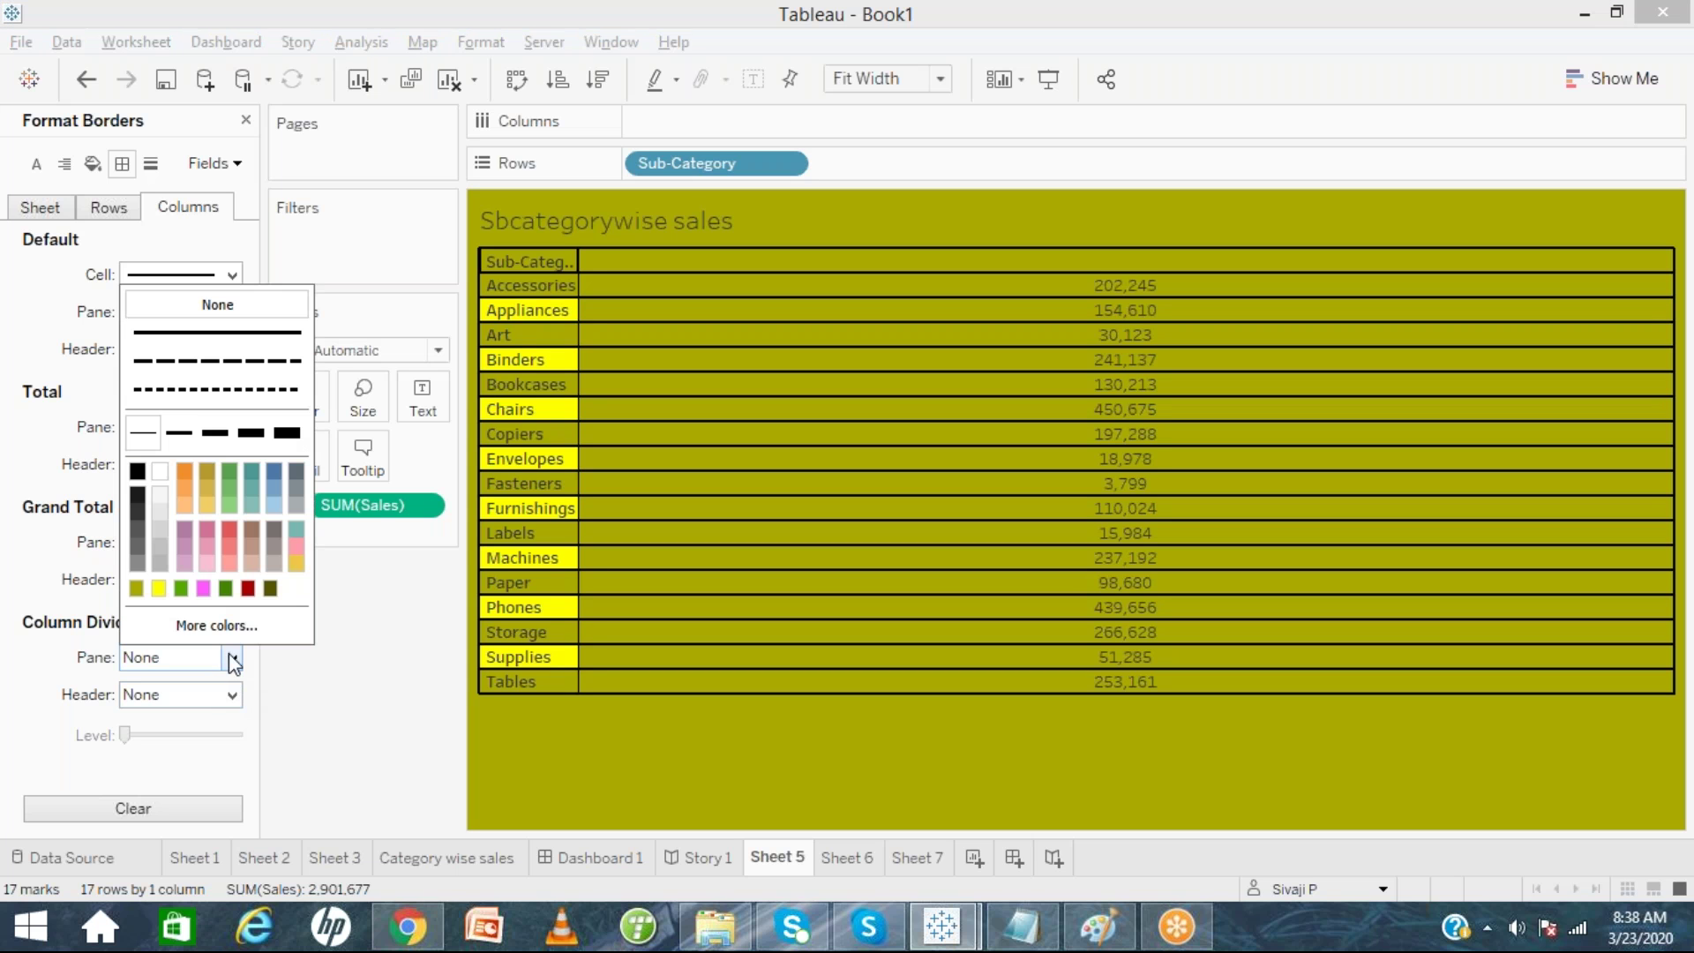
left_click(181, 432)
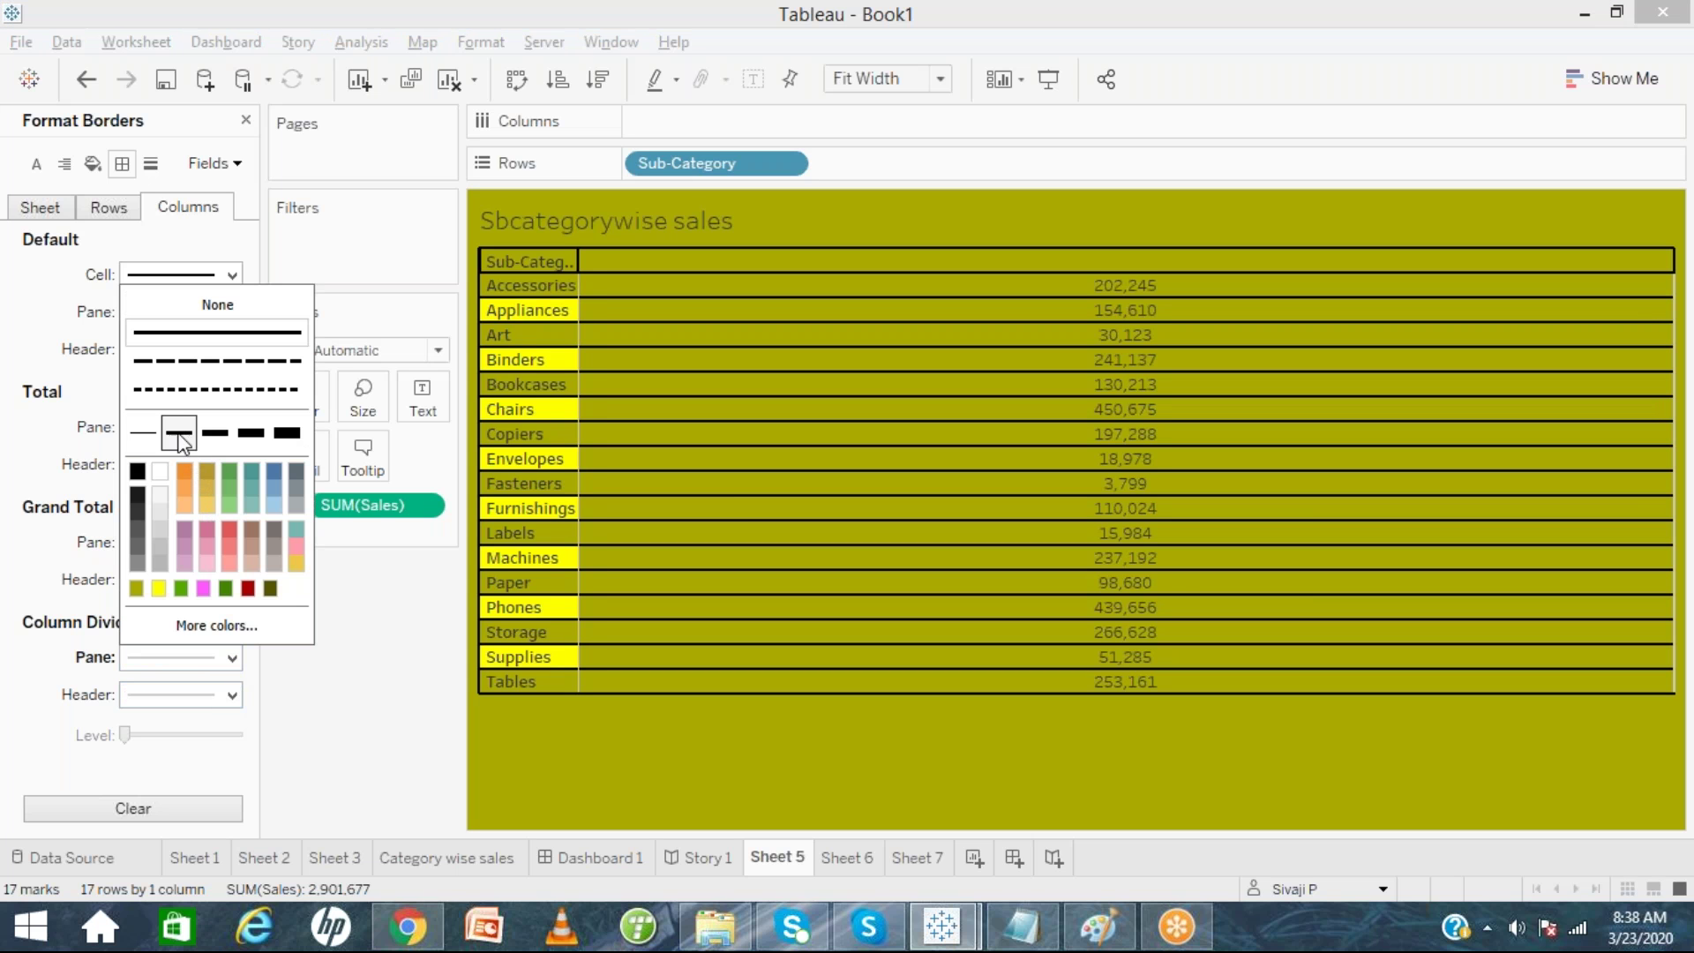
left_click(139, 473)
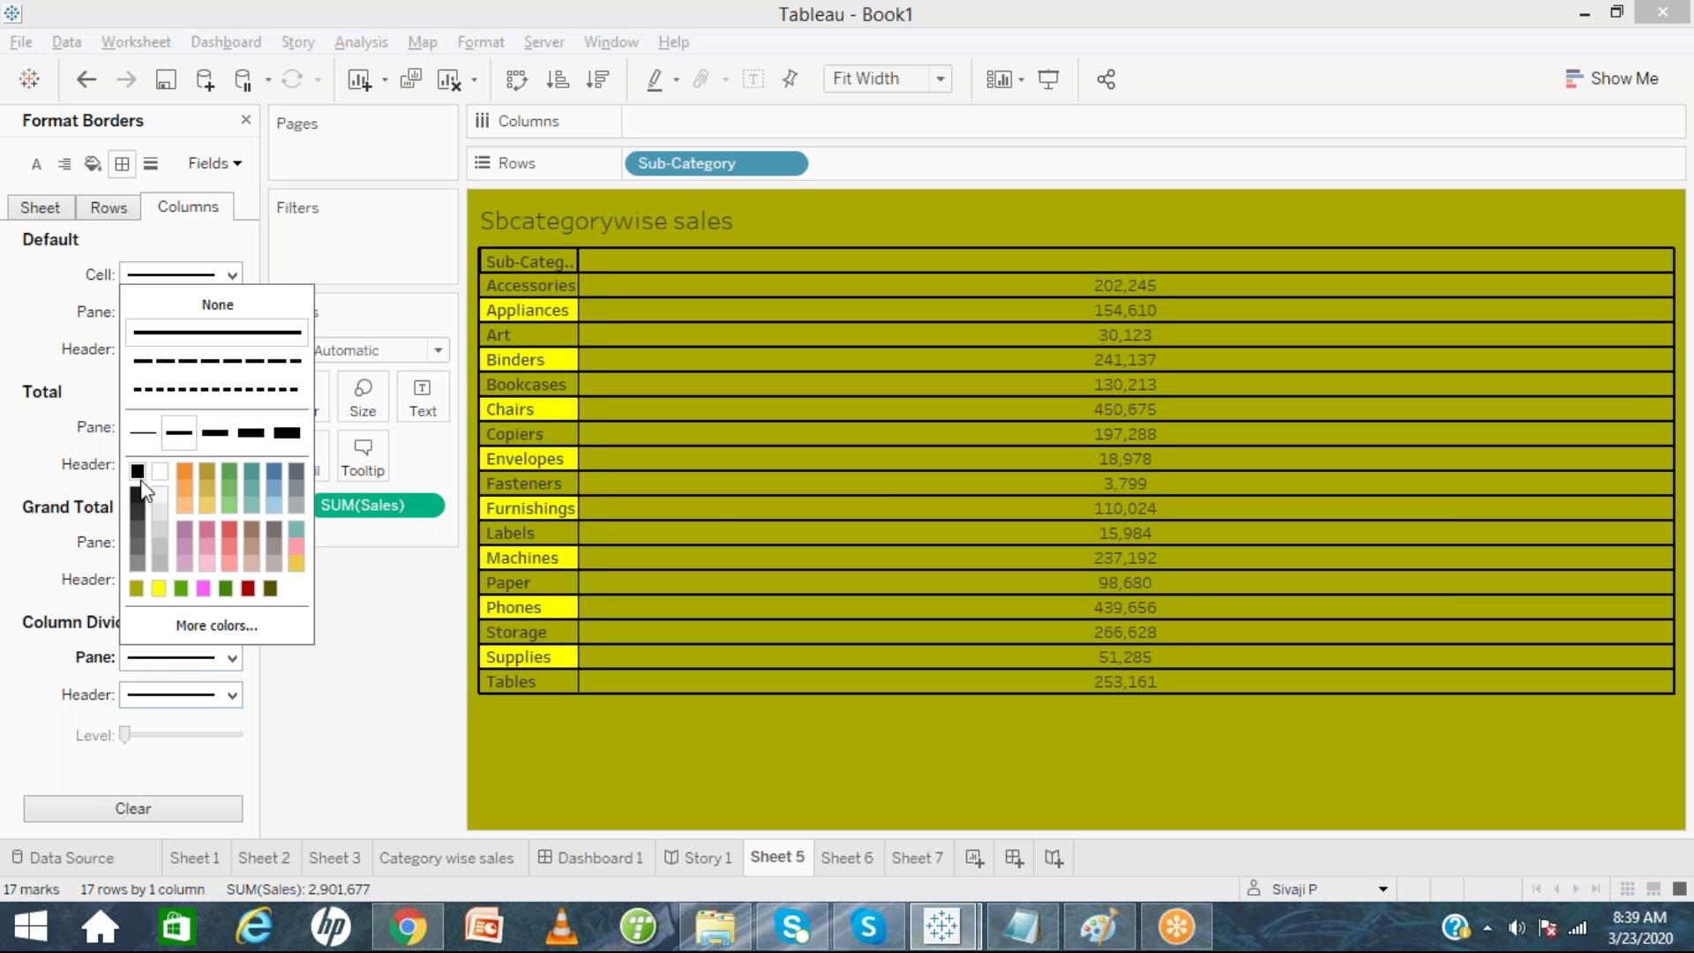
left_click(400, 686)
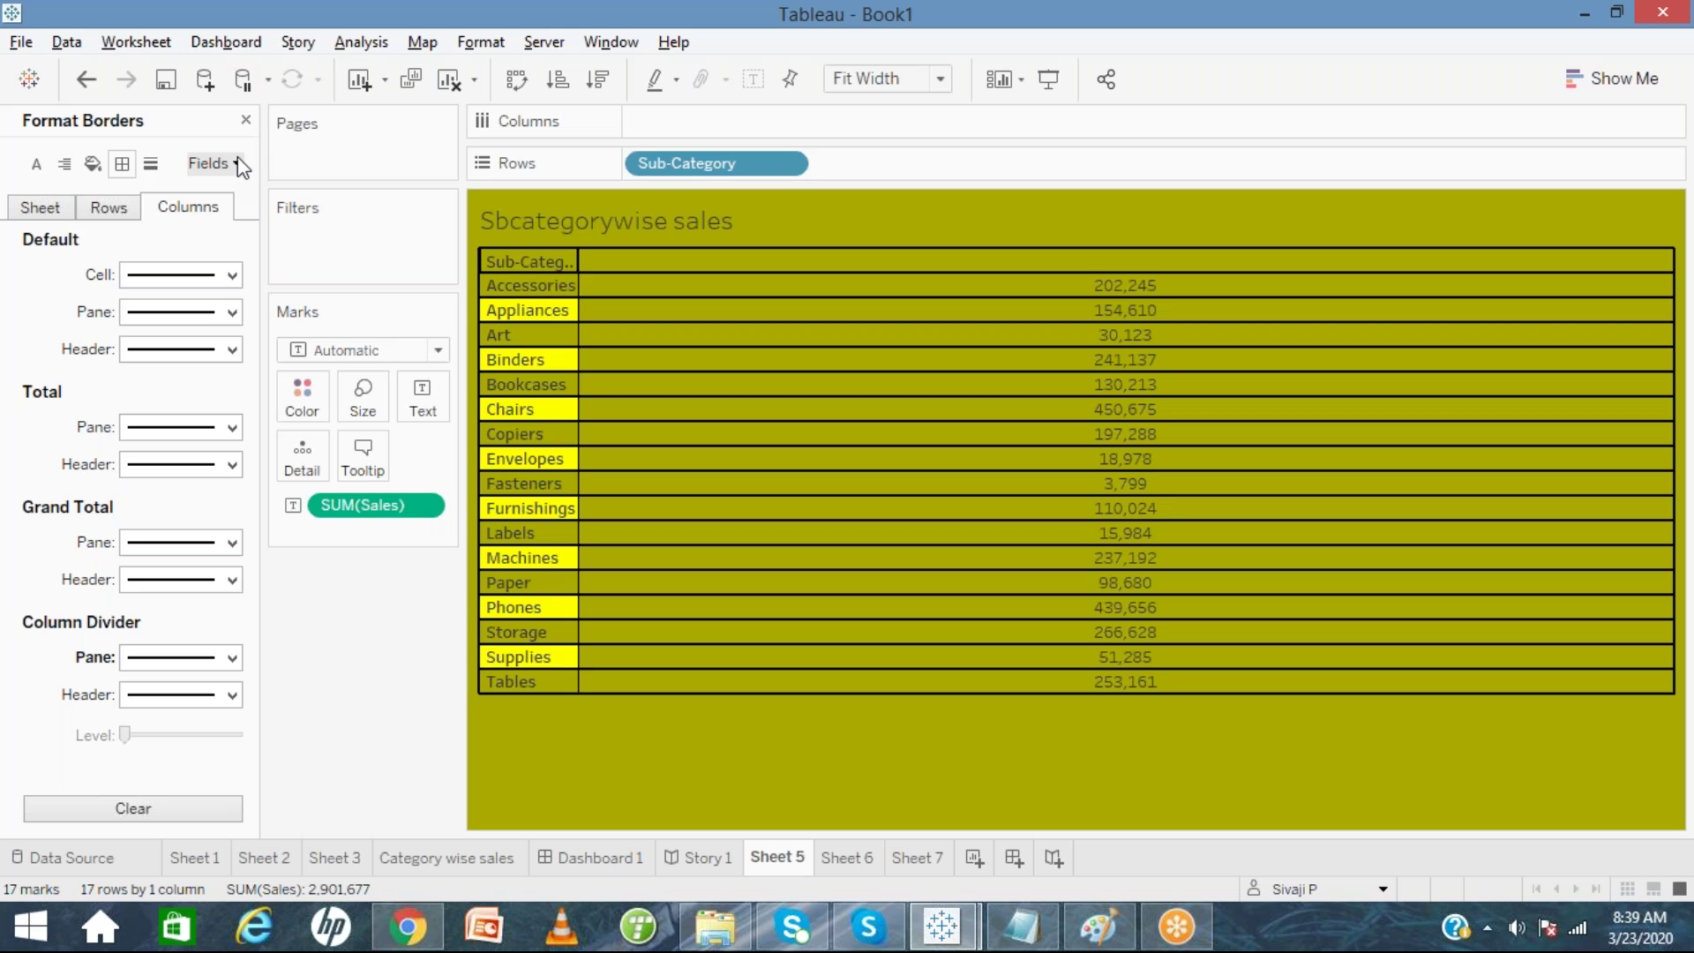
Switch to line formatting on Sheet 1 and make the sheet's grid lines solid black in the second thickness.
left_click(151, 166)
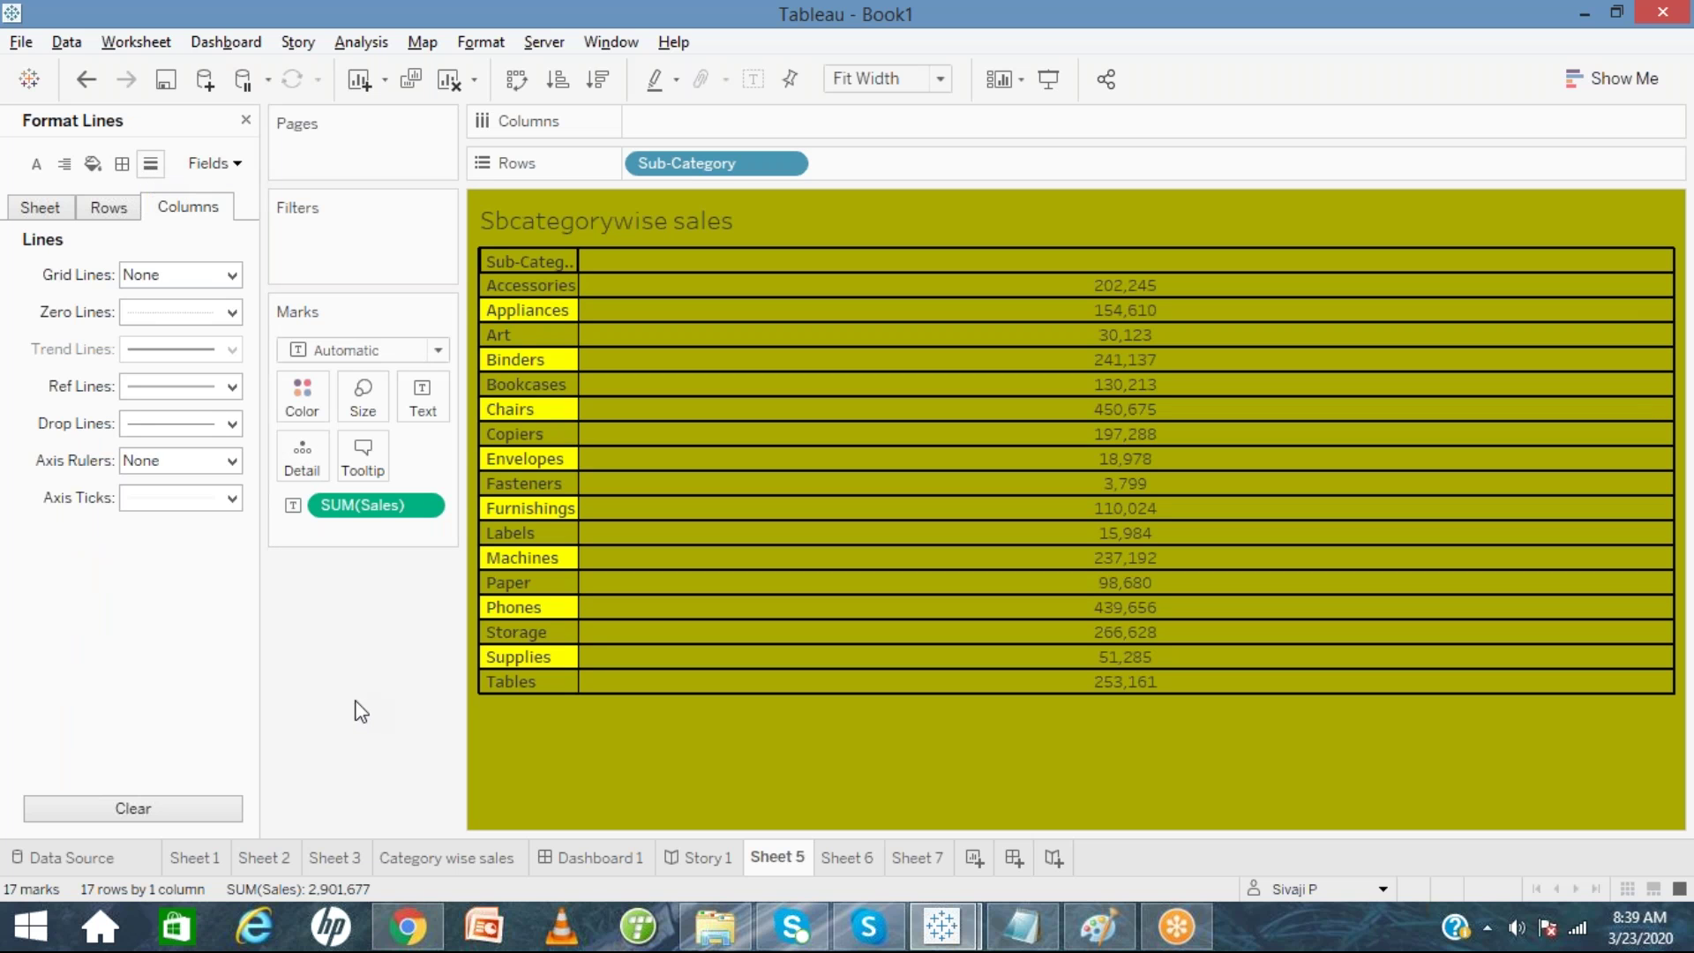
left_click(215, 850)
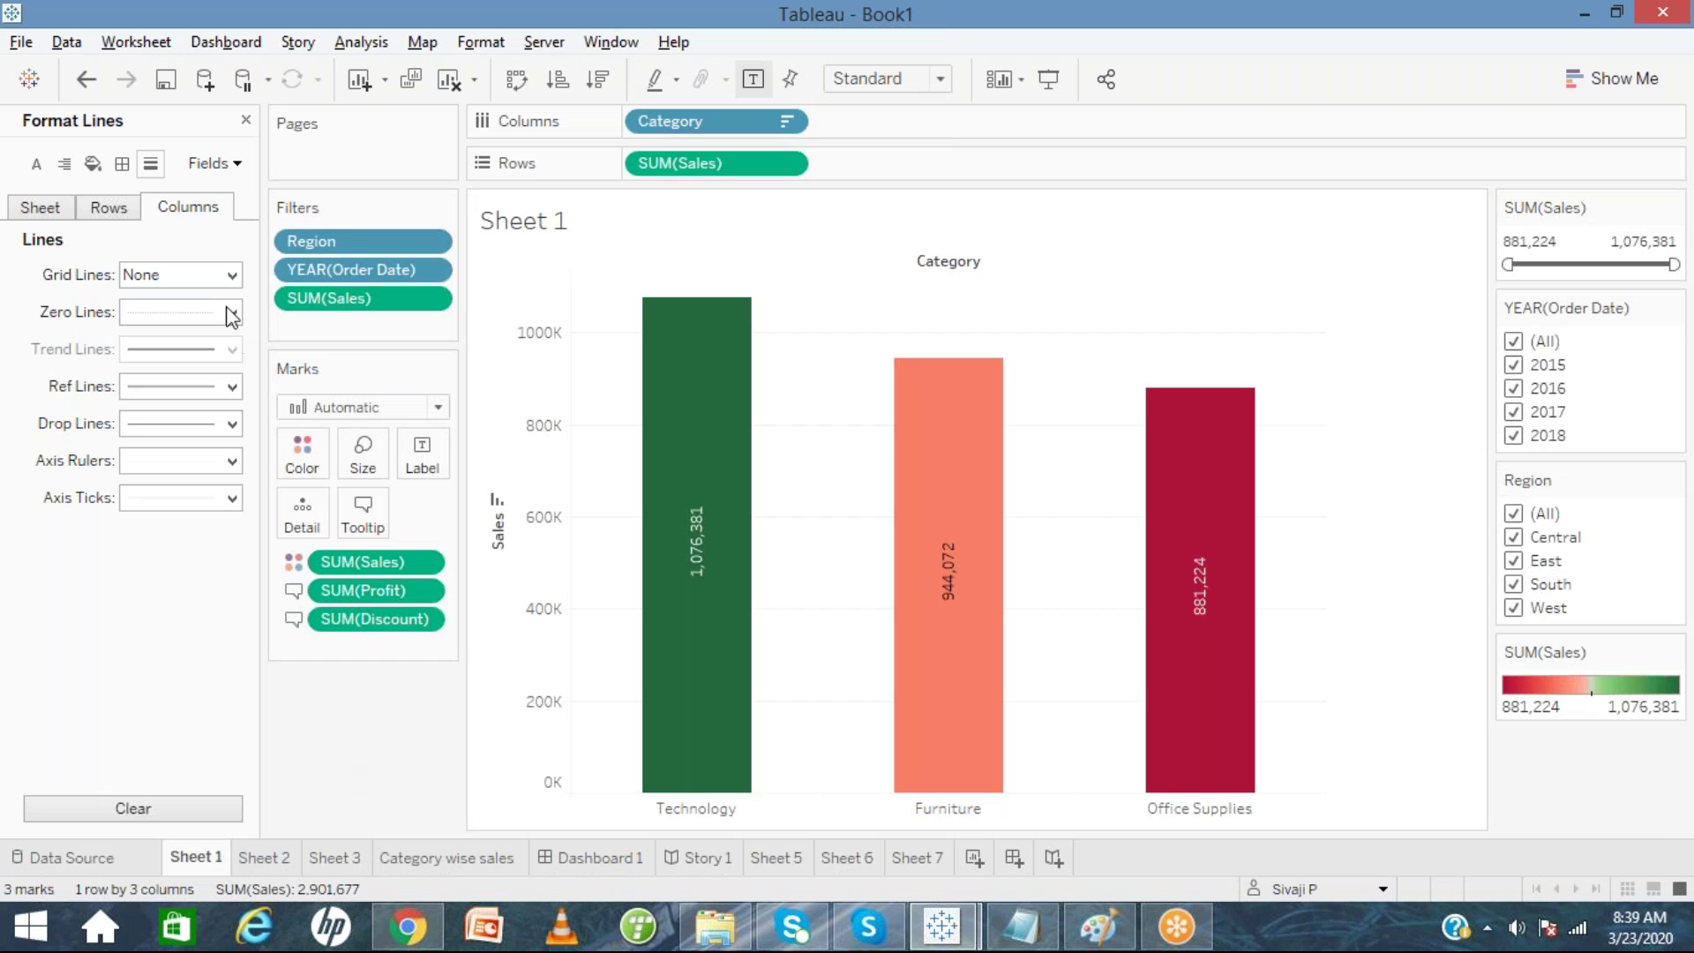
left_click(46, 211)
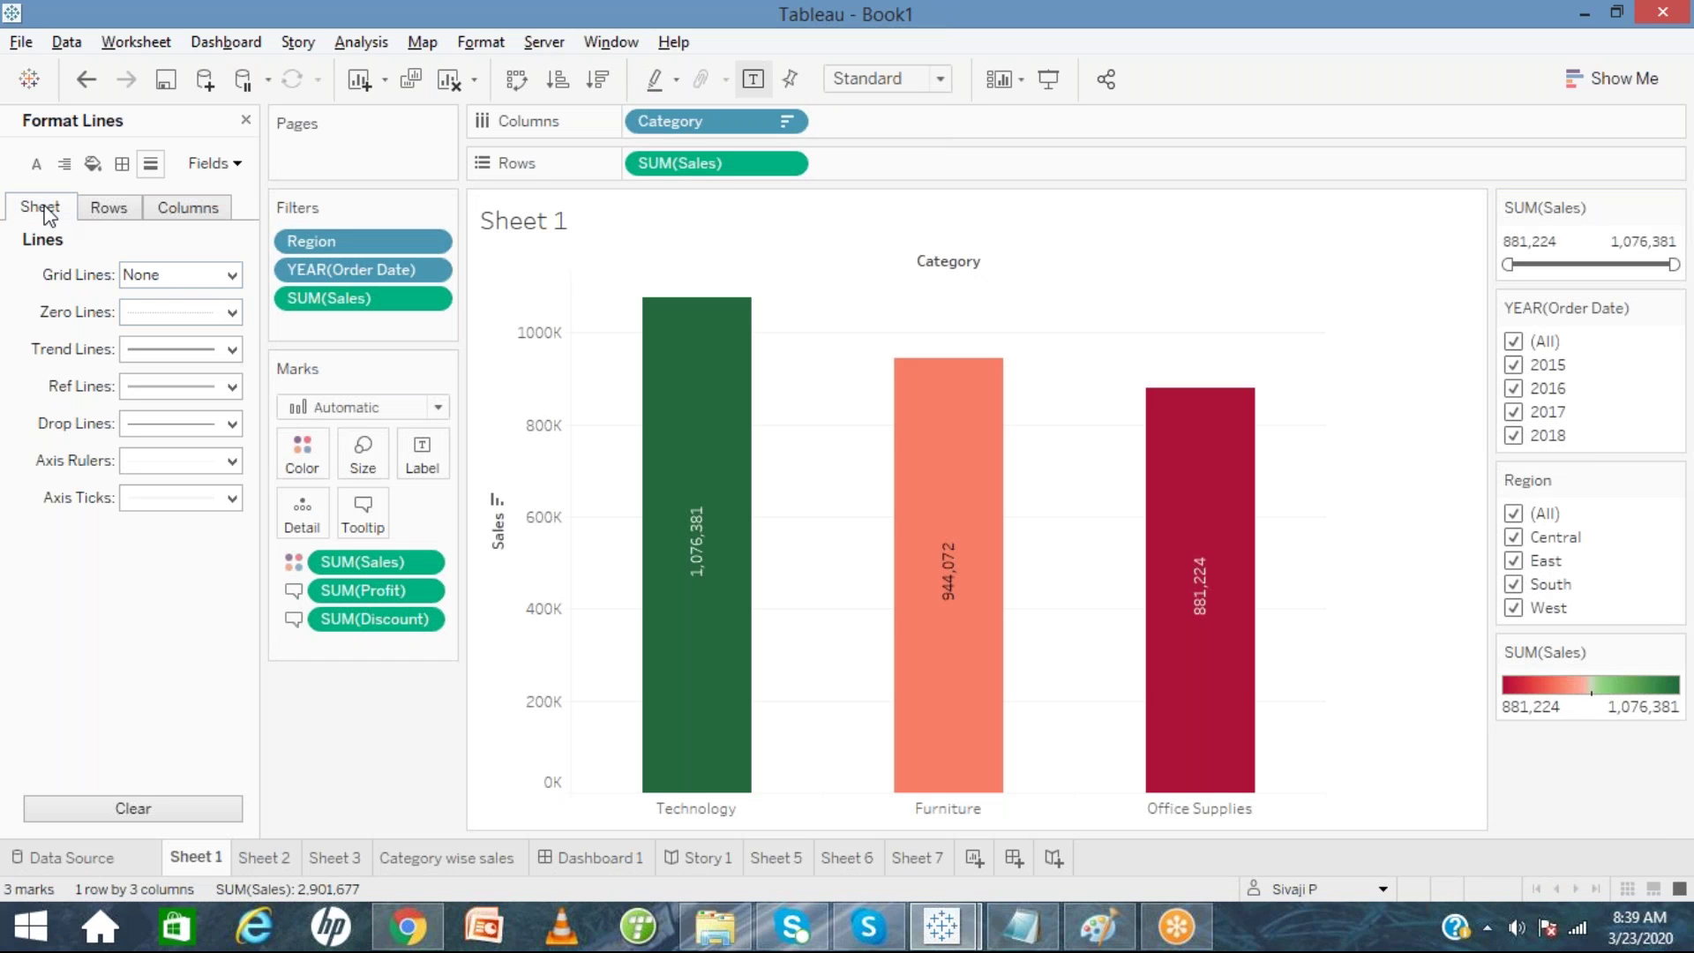
left_click(181, 284)
left_click(179, 436)
left_click(137, 478)
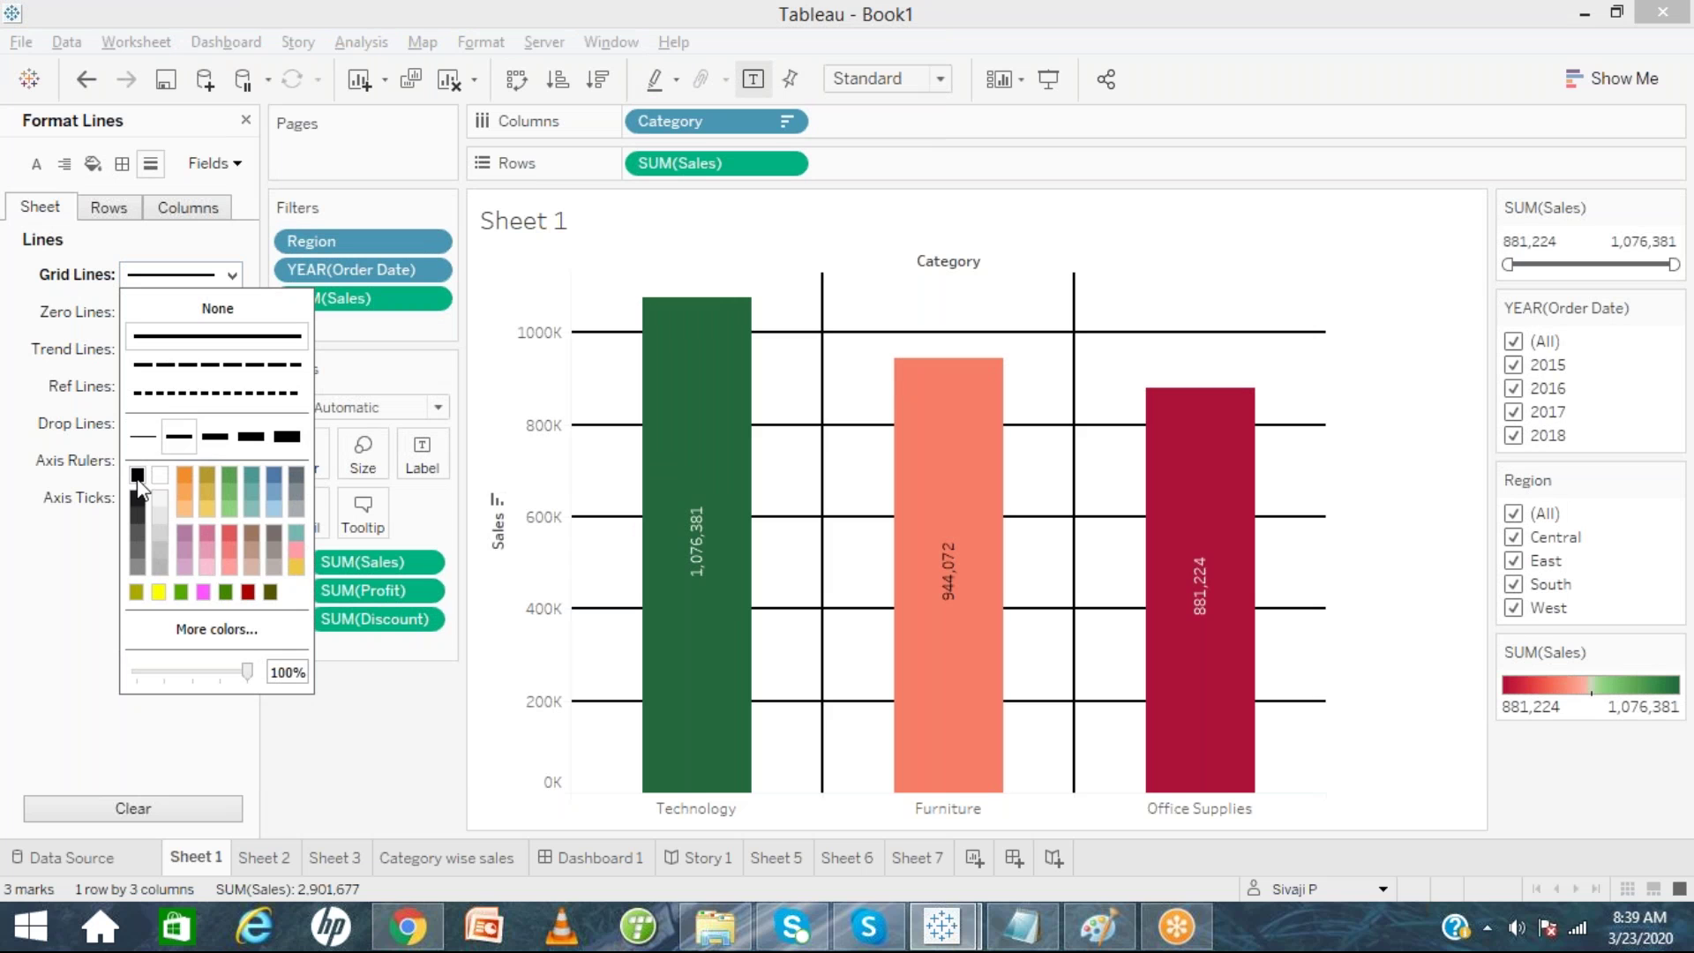
left_click(396, 746)
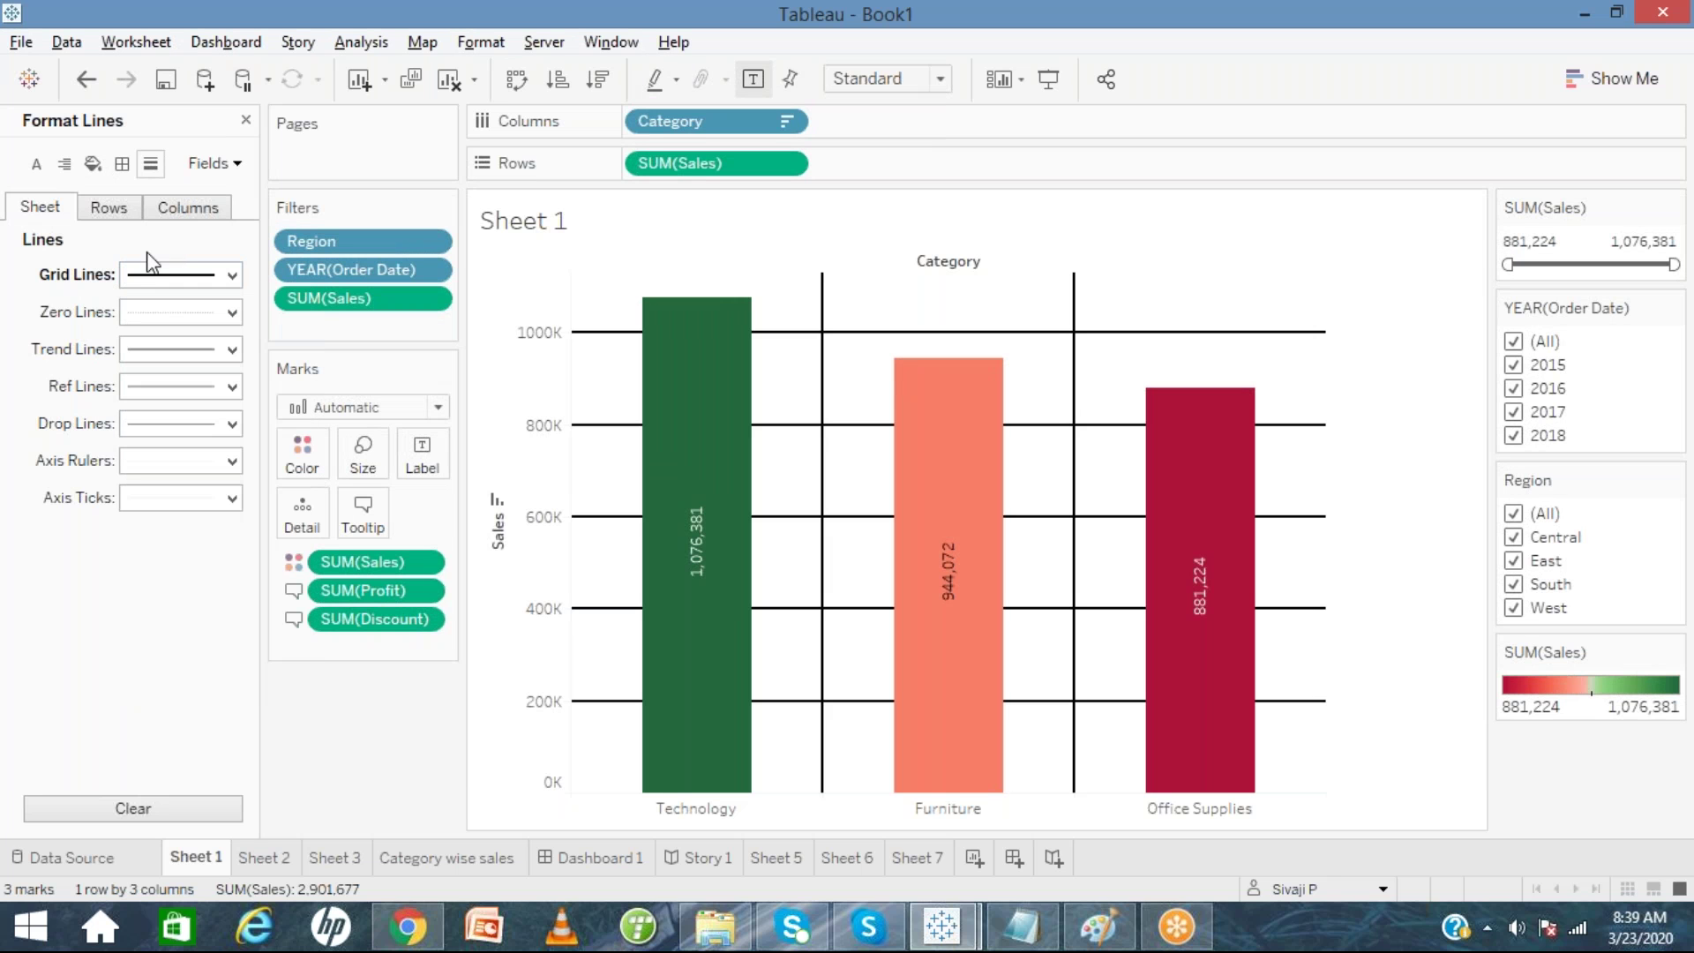
Set the row grid lines of the bar chart to None.
left_click(115, 210)
left_click(196, 276)
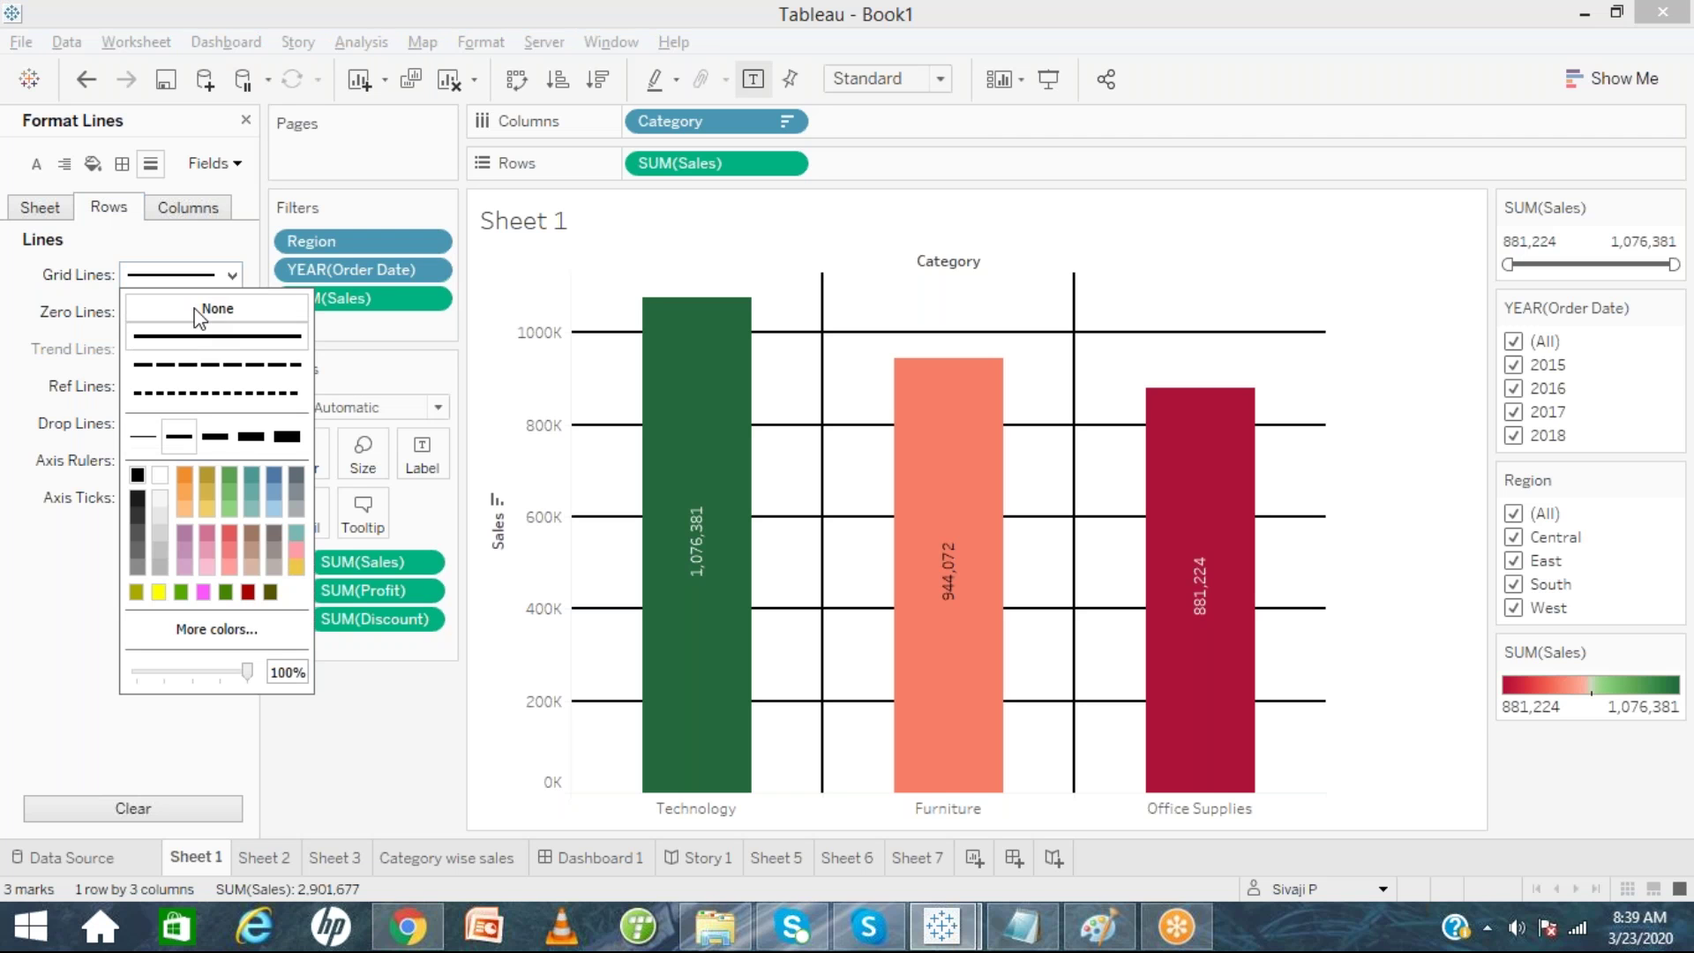
left_click(199, 310)
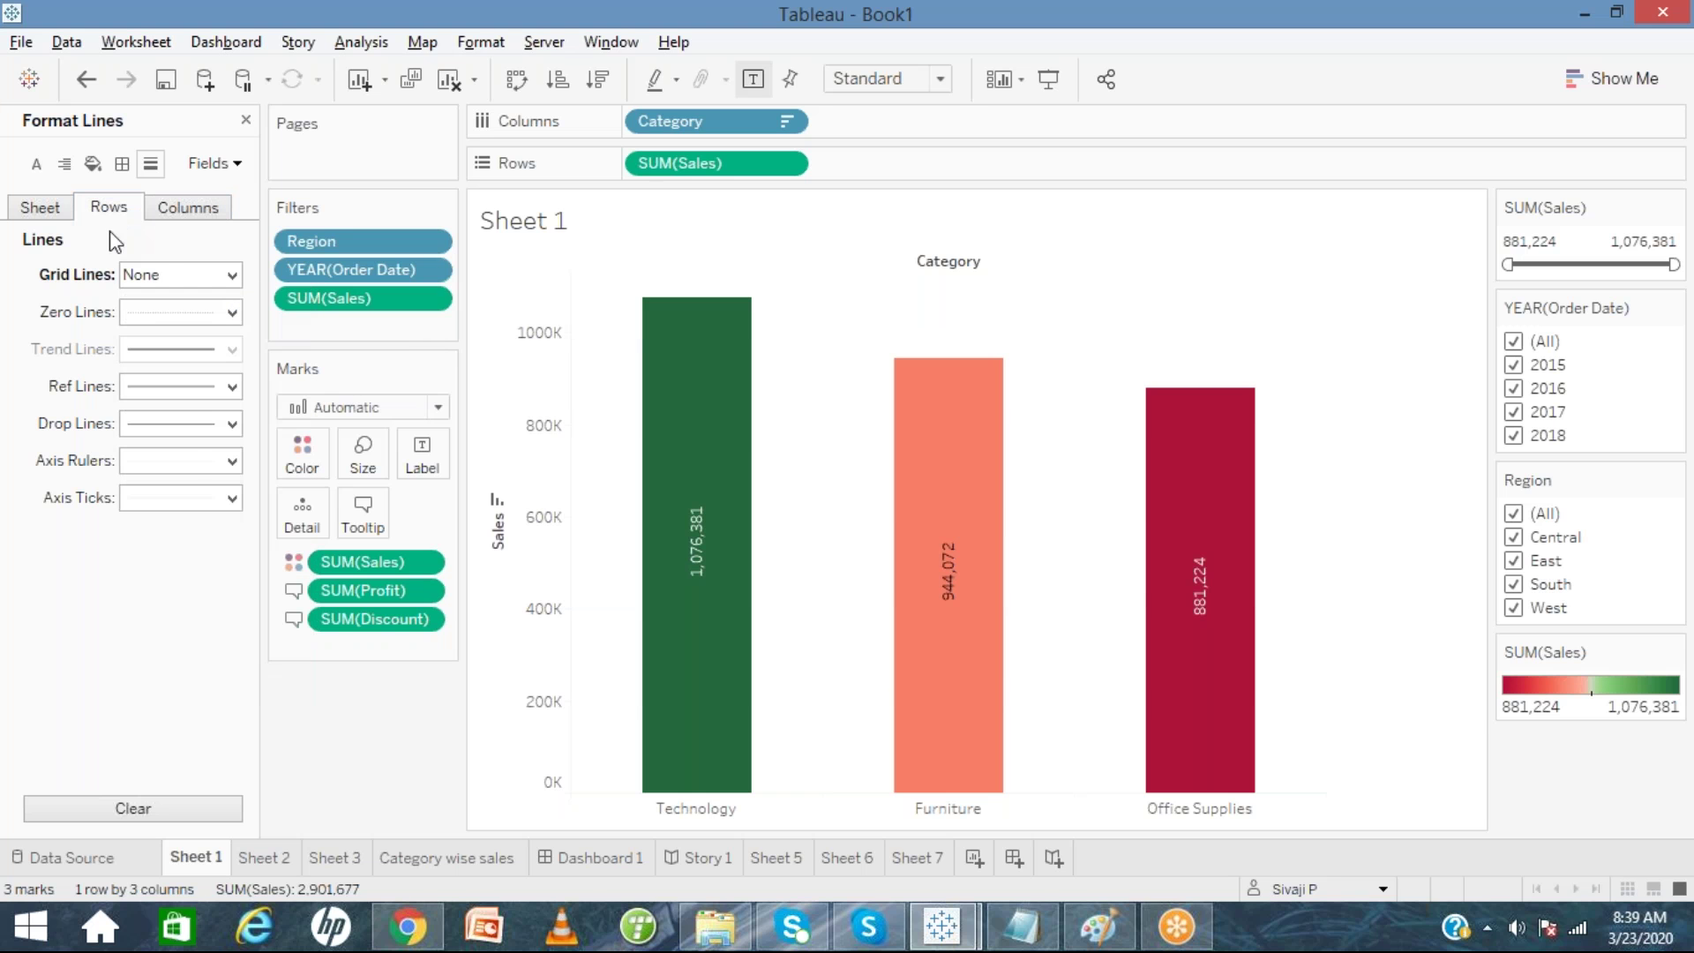
Reapply solid black row grid lines in the second thickness and close the line formatting.
left_click(173, 276)
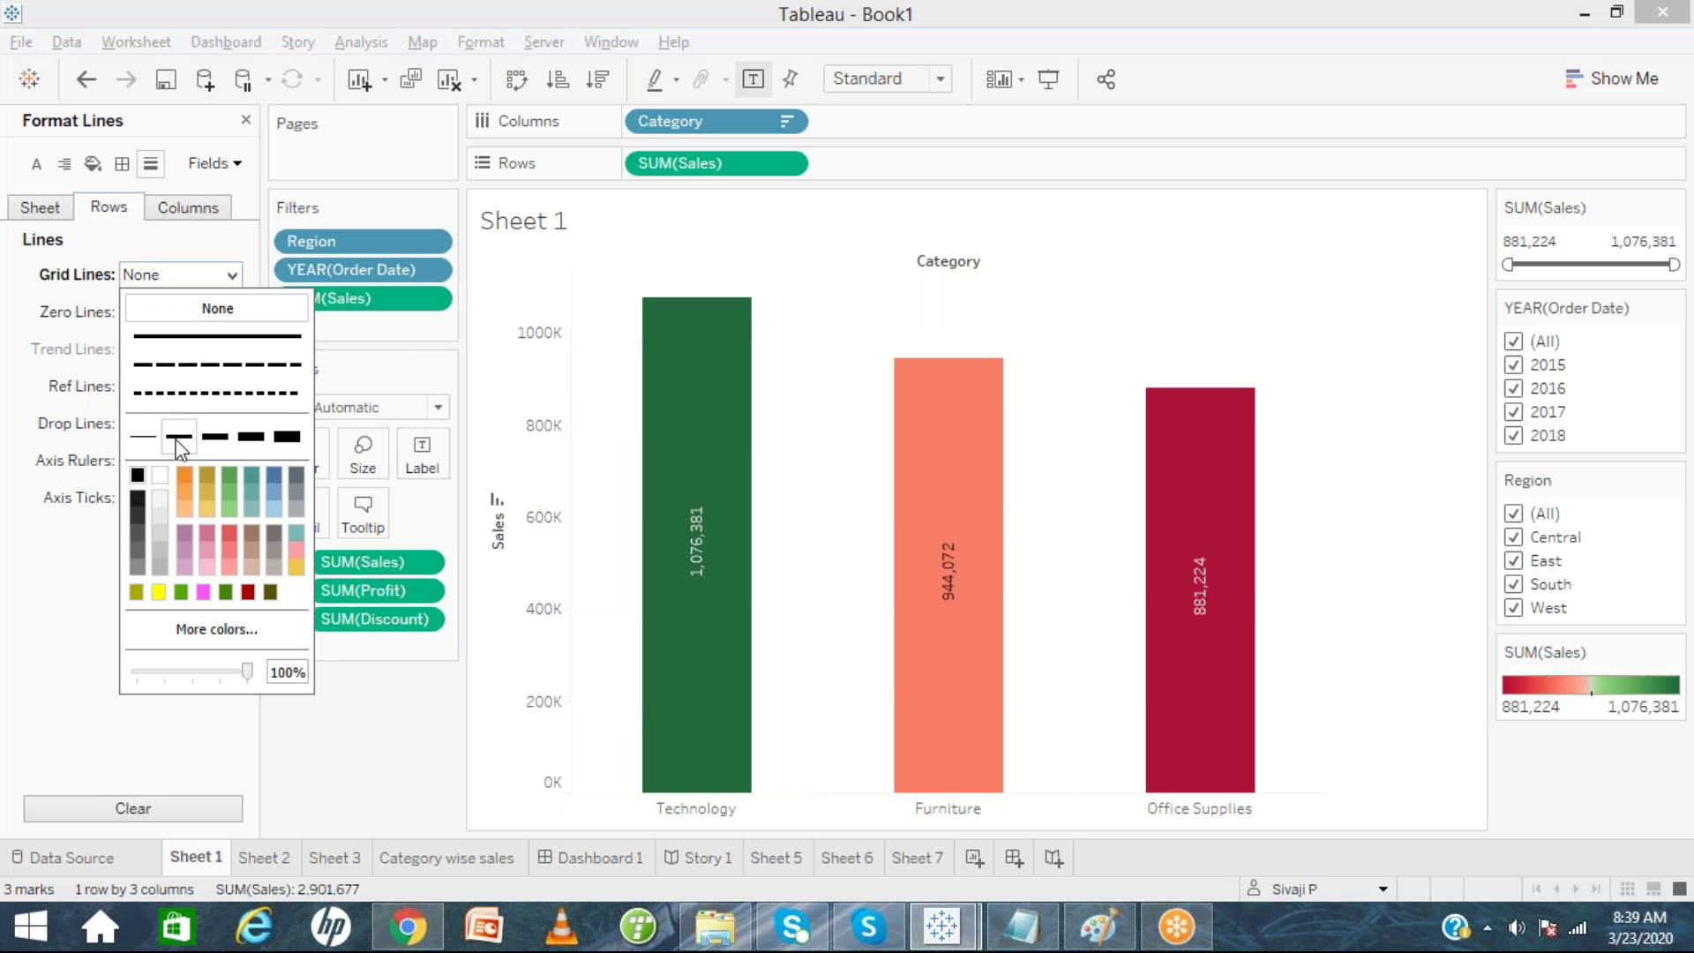
left_click(137, 476)
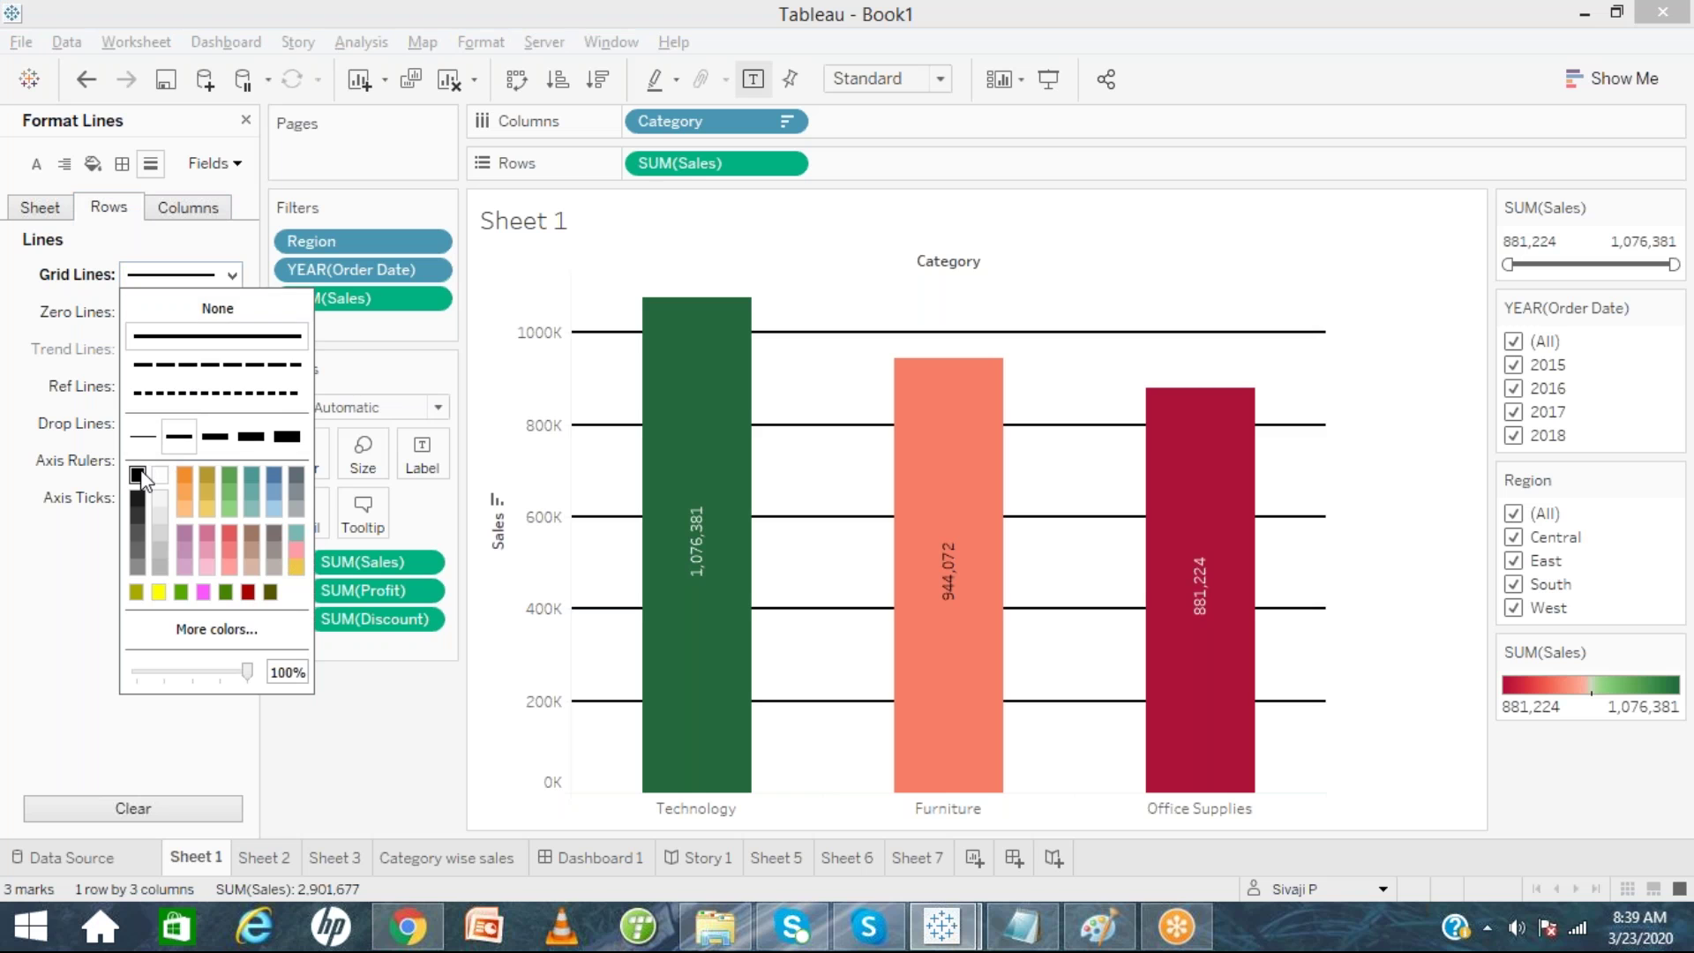
left_click(360, 738)
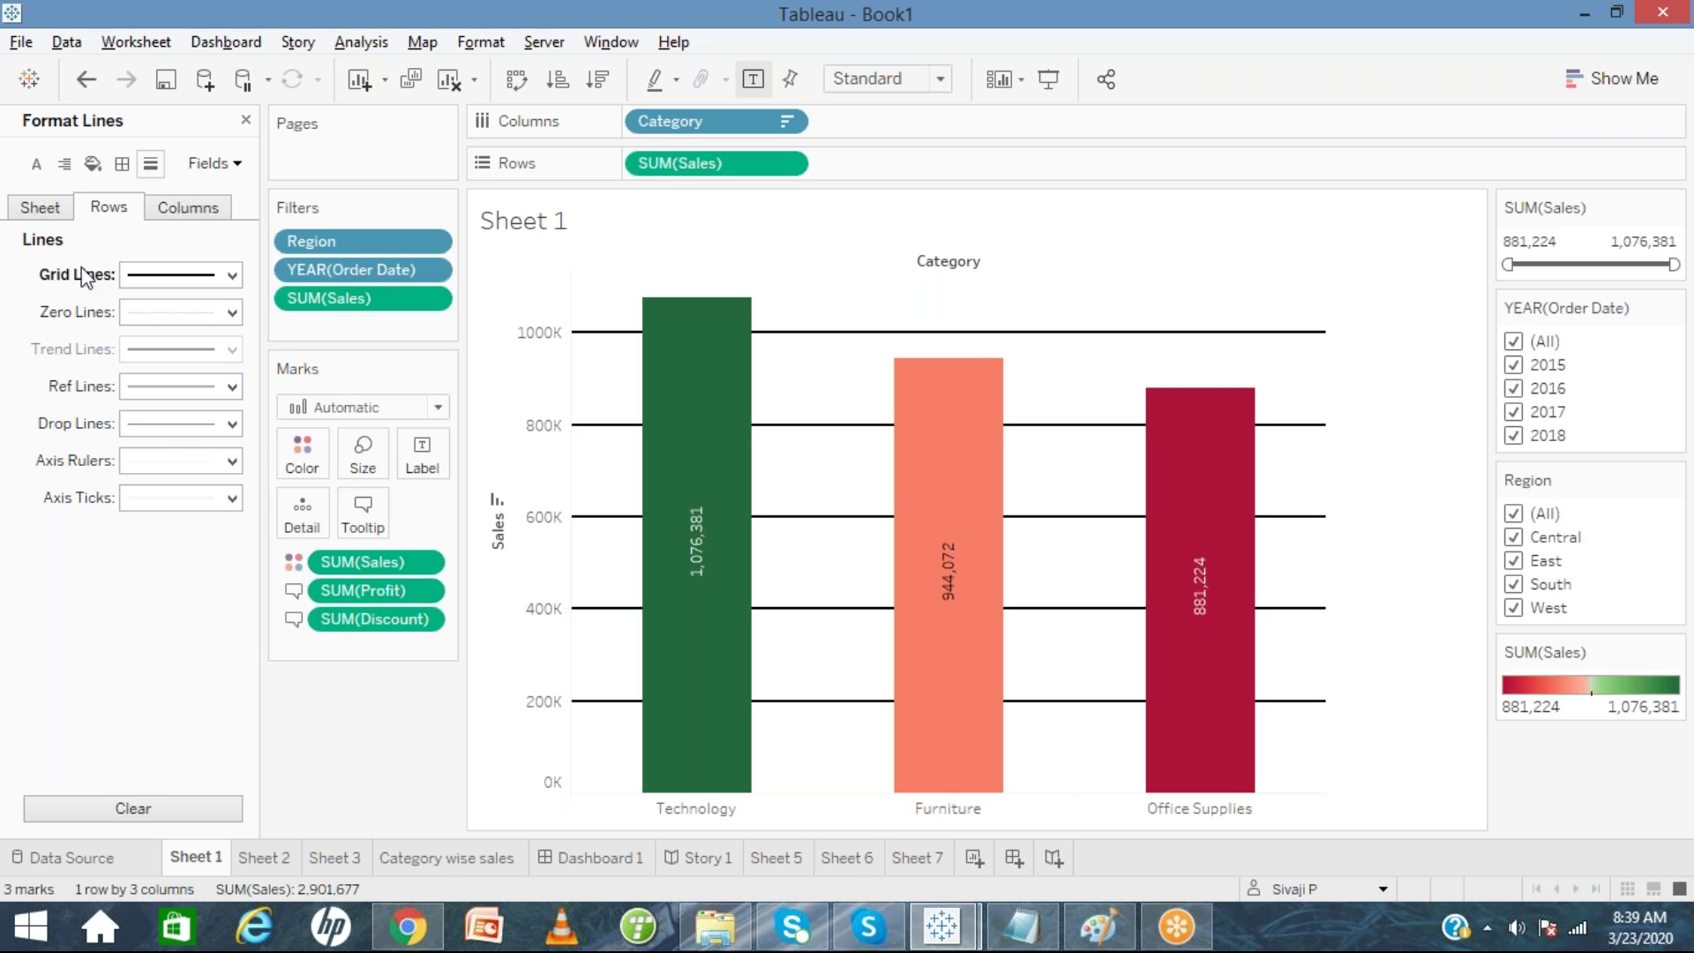
left_click(40, 208)
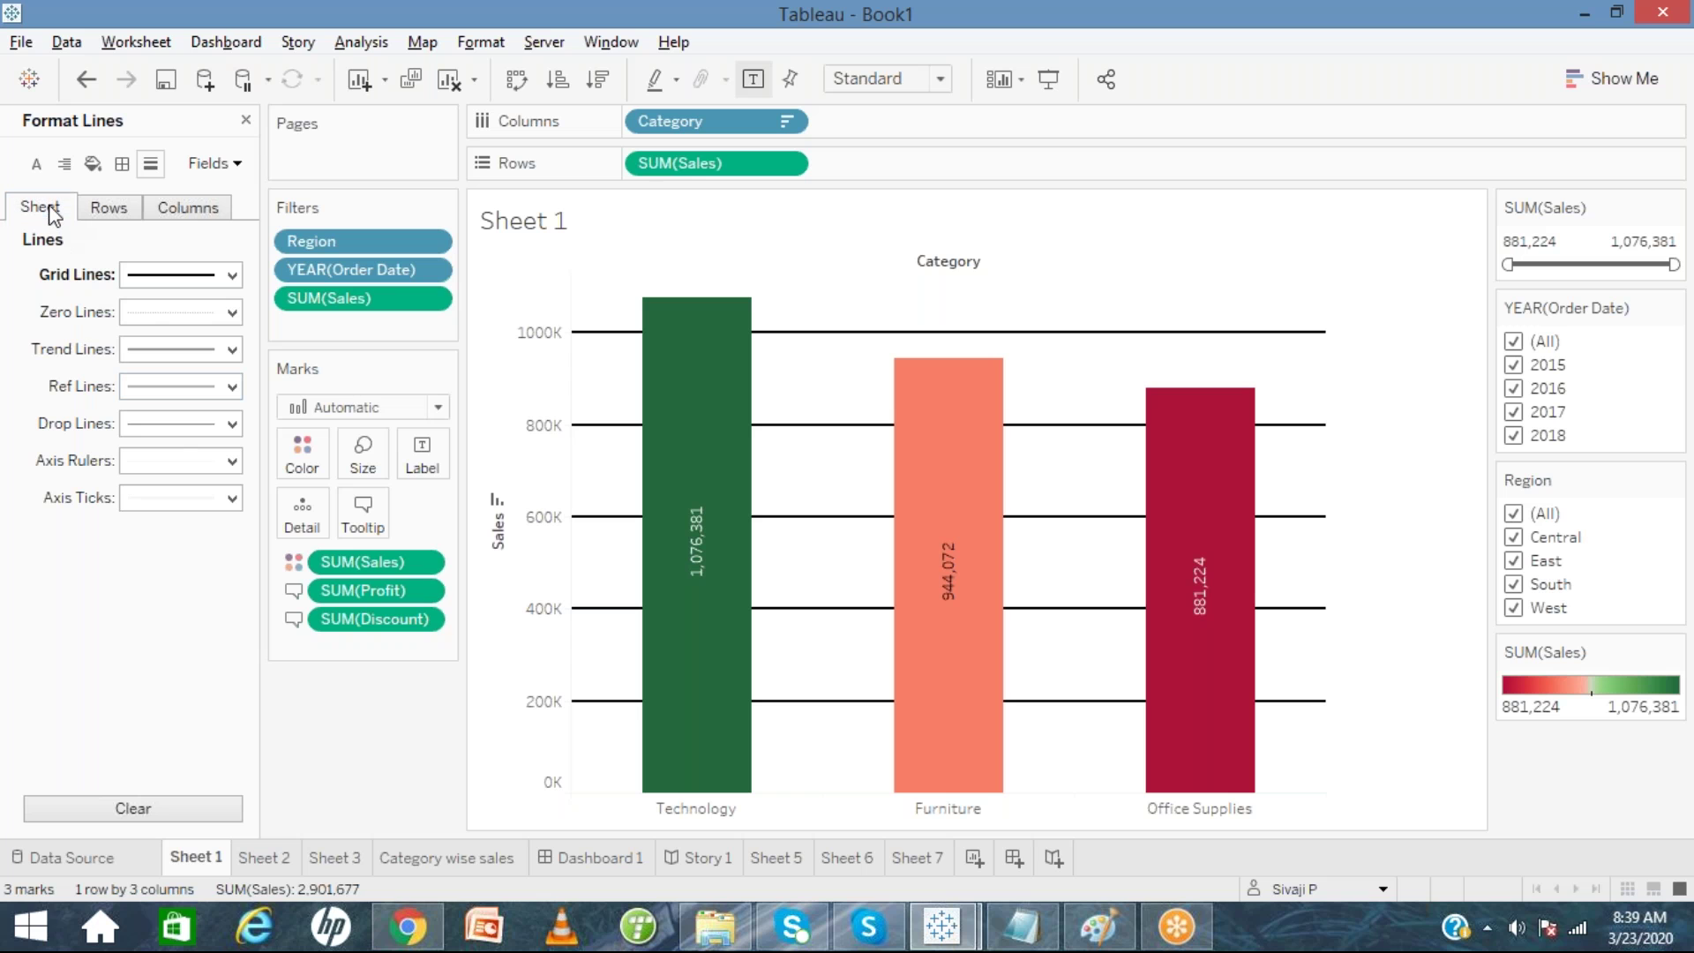
left_click(247, 122)
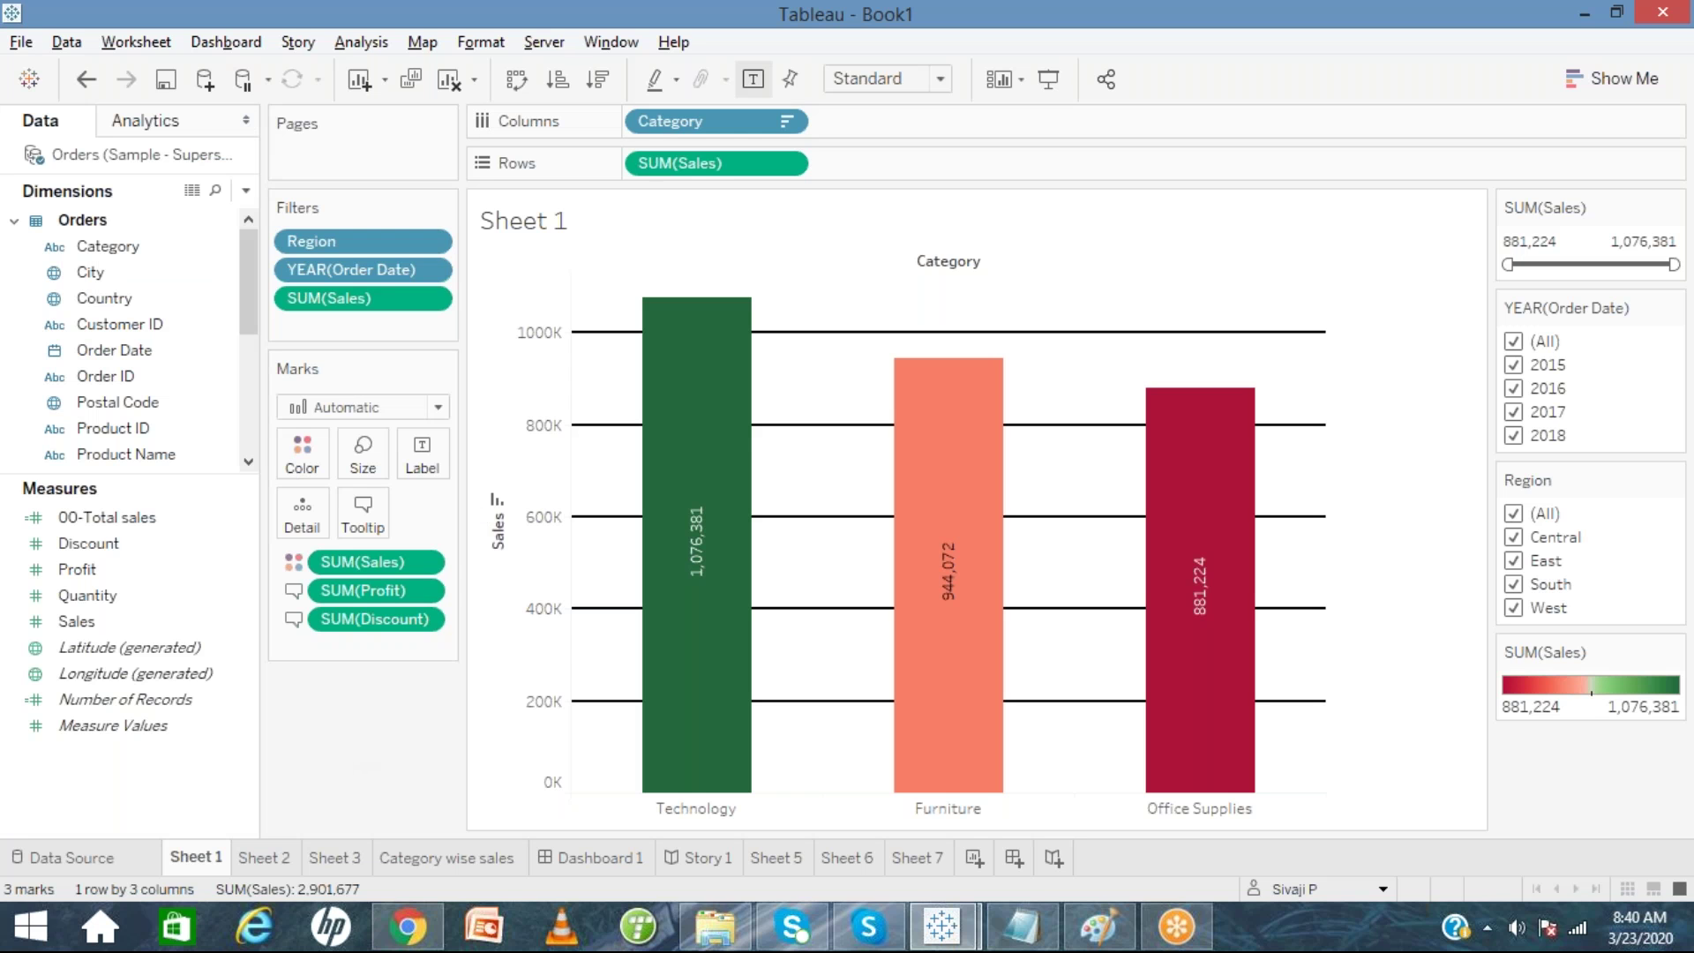
Sign out of the Tableau Online server account.
left_click(545, 46)
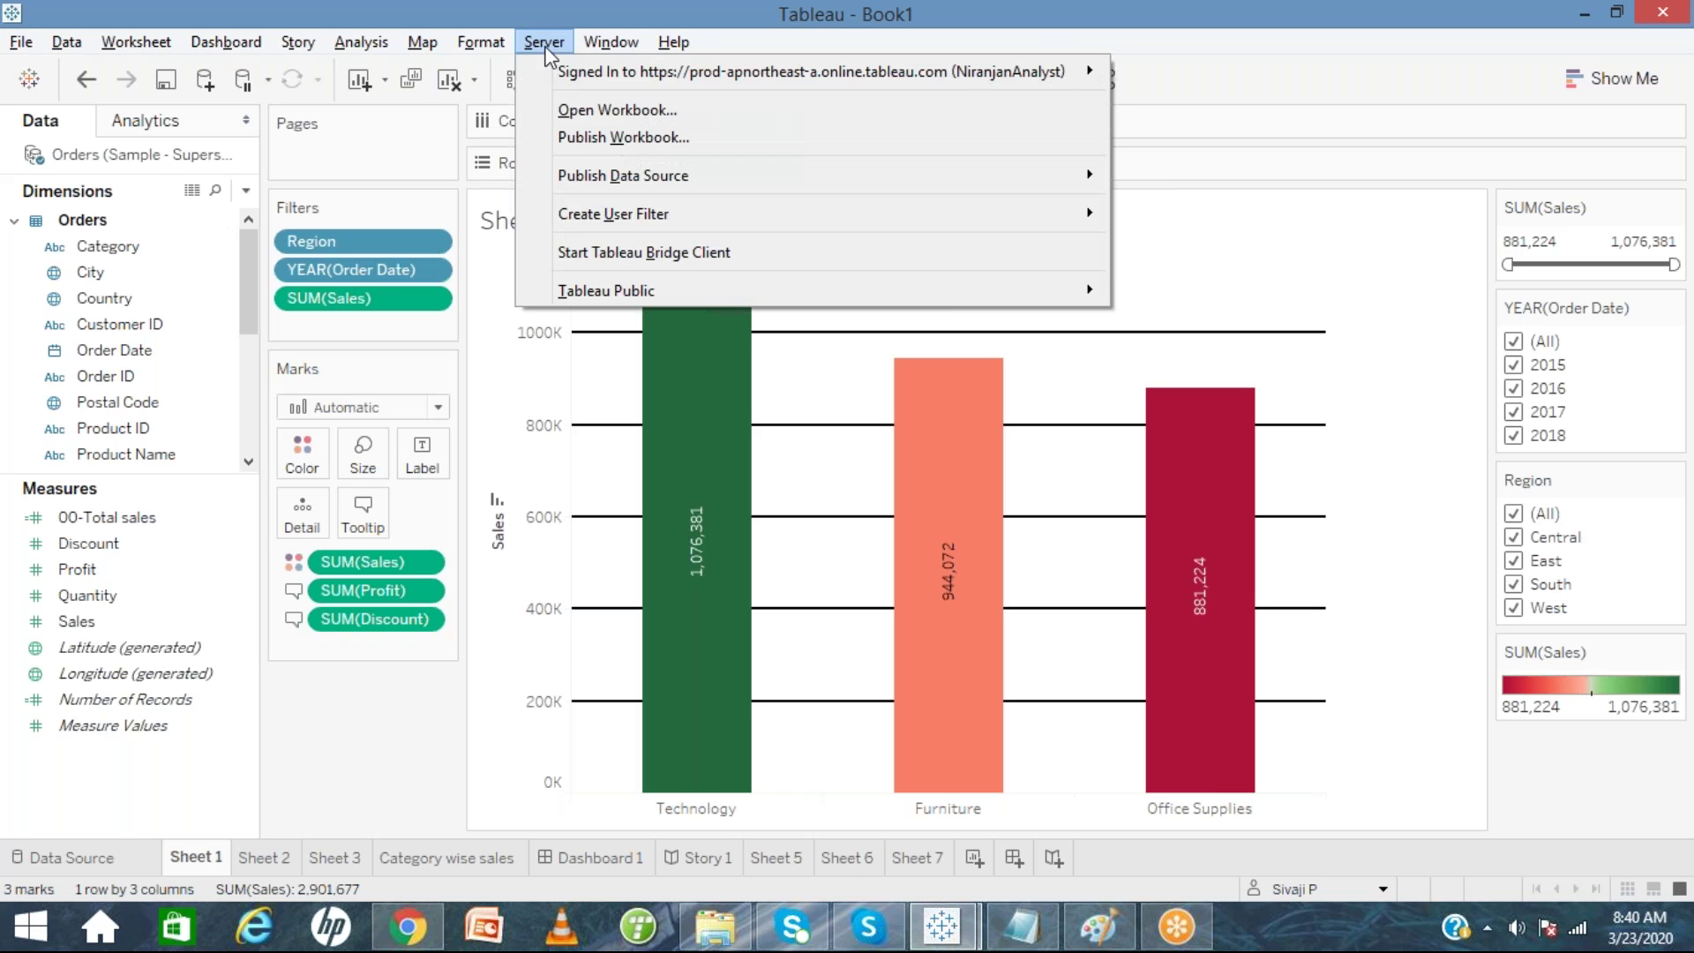
left_click(400, 684)
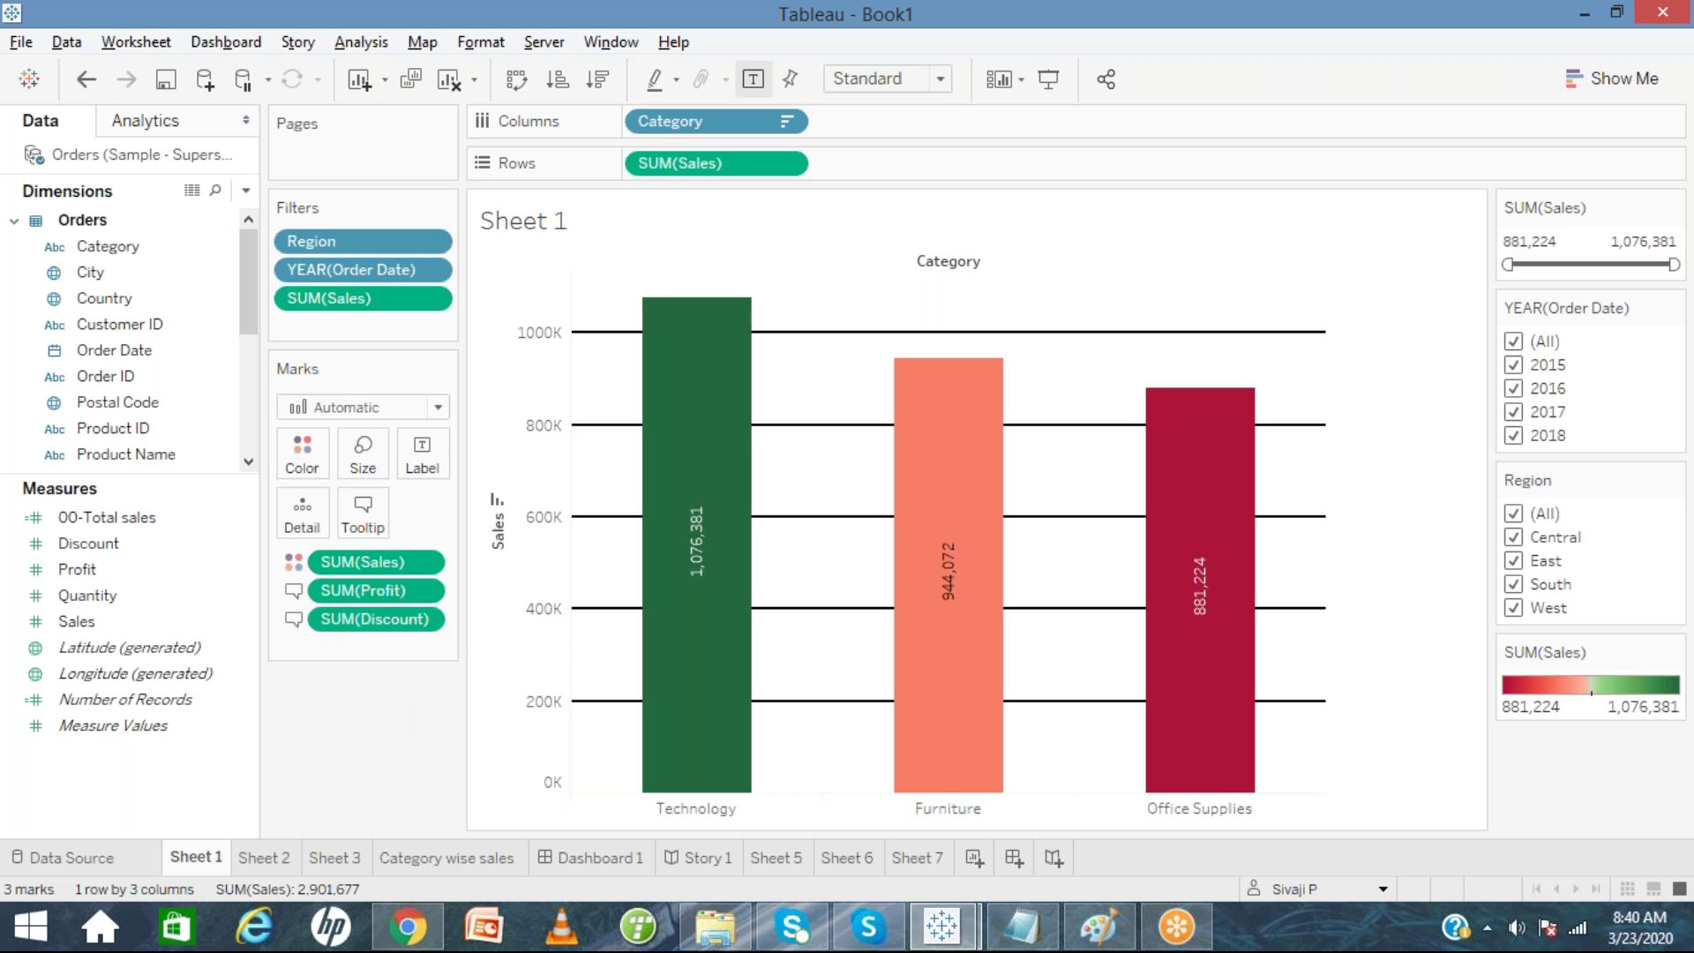
left_click(538, 46)
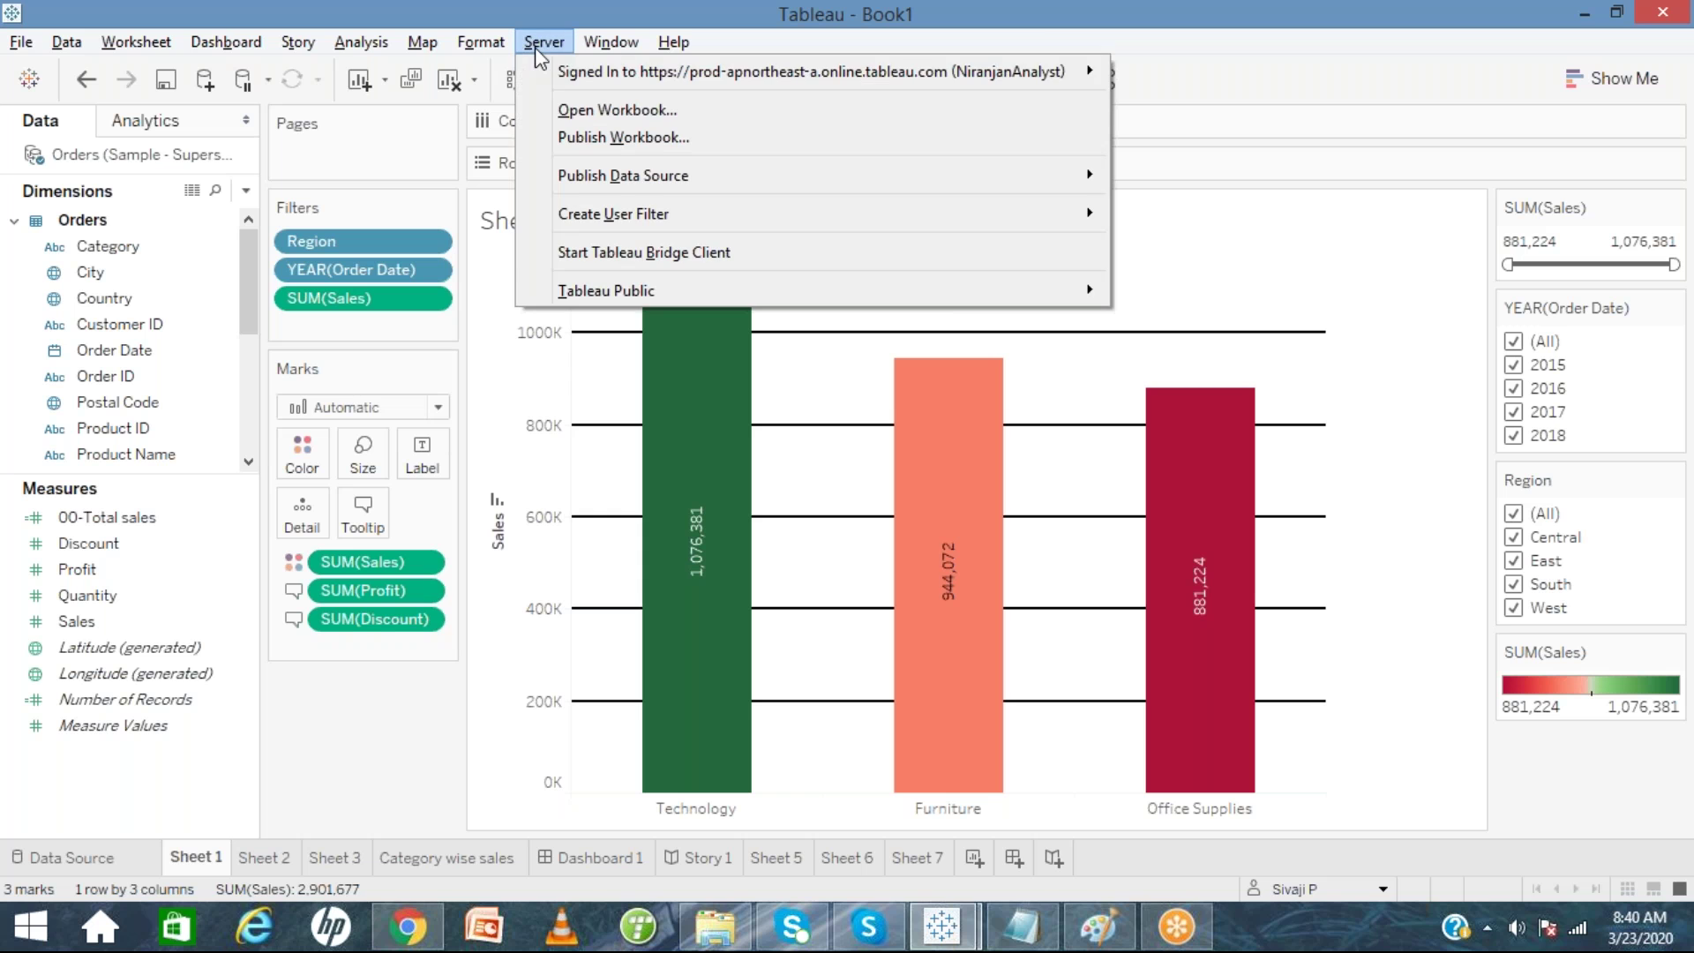
mouse_move(849, 80)
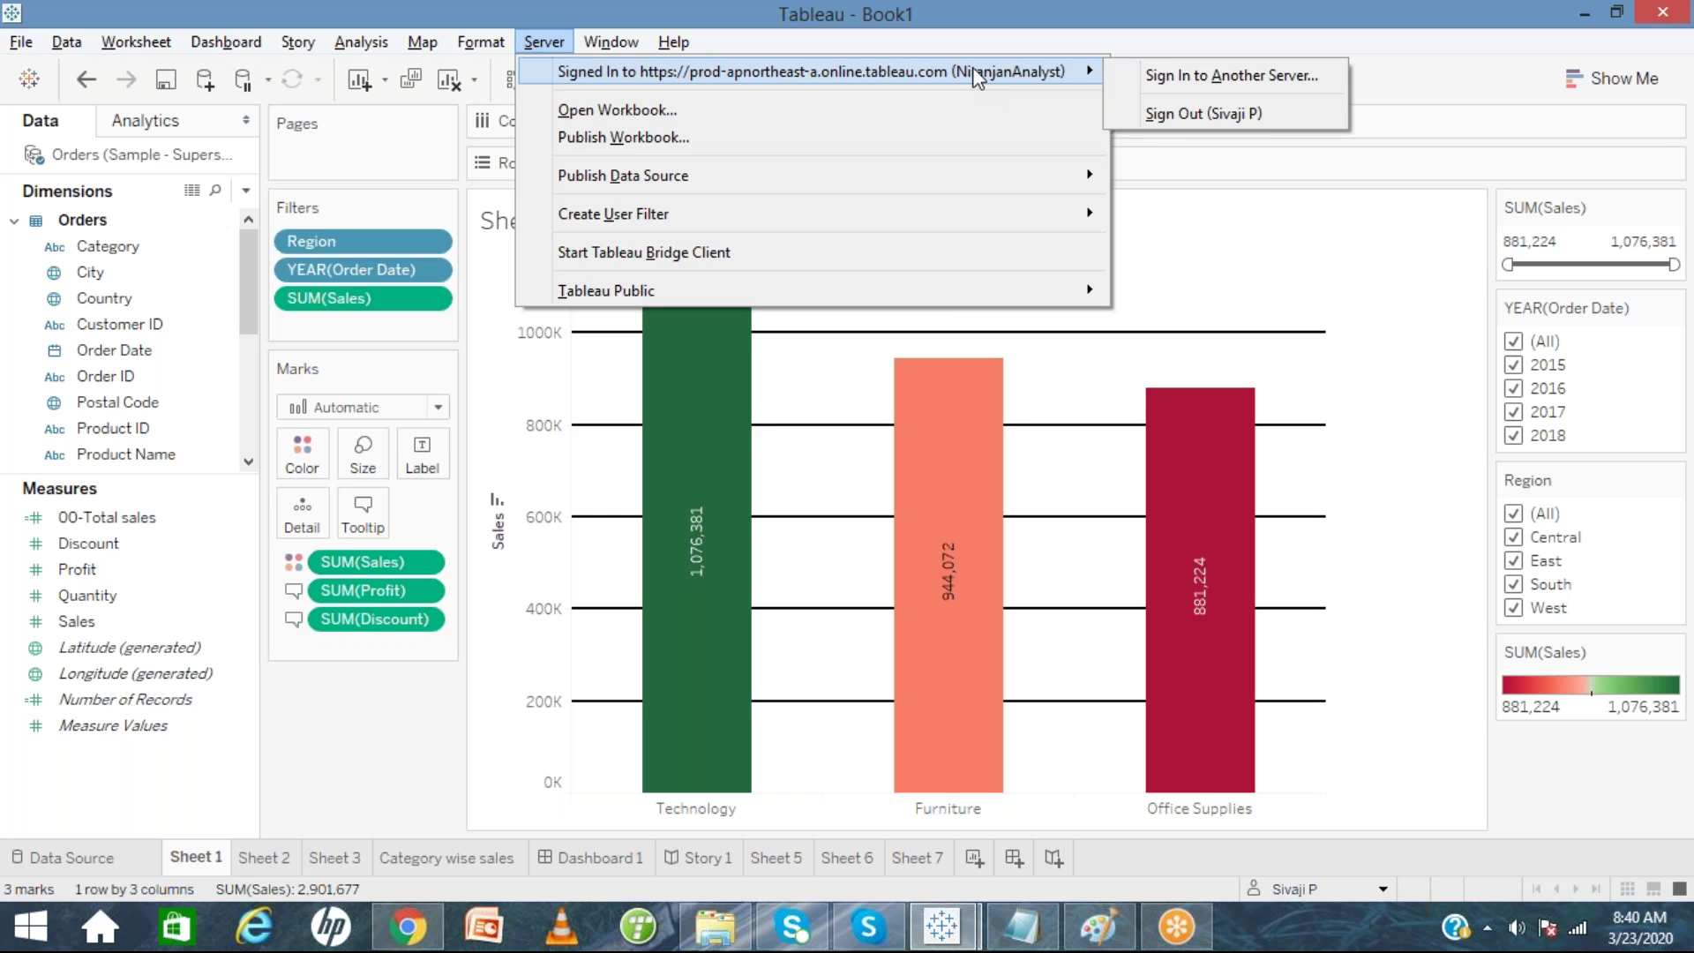
left_click(1179, 114)
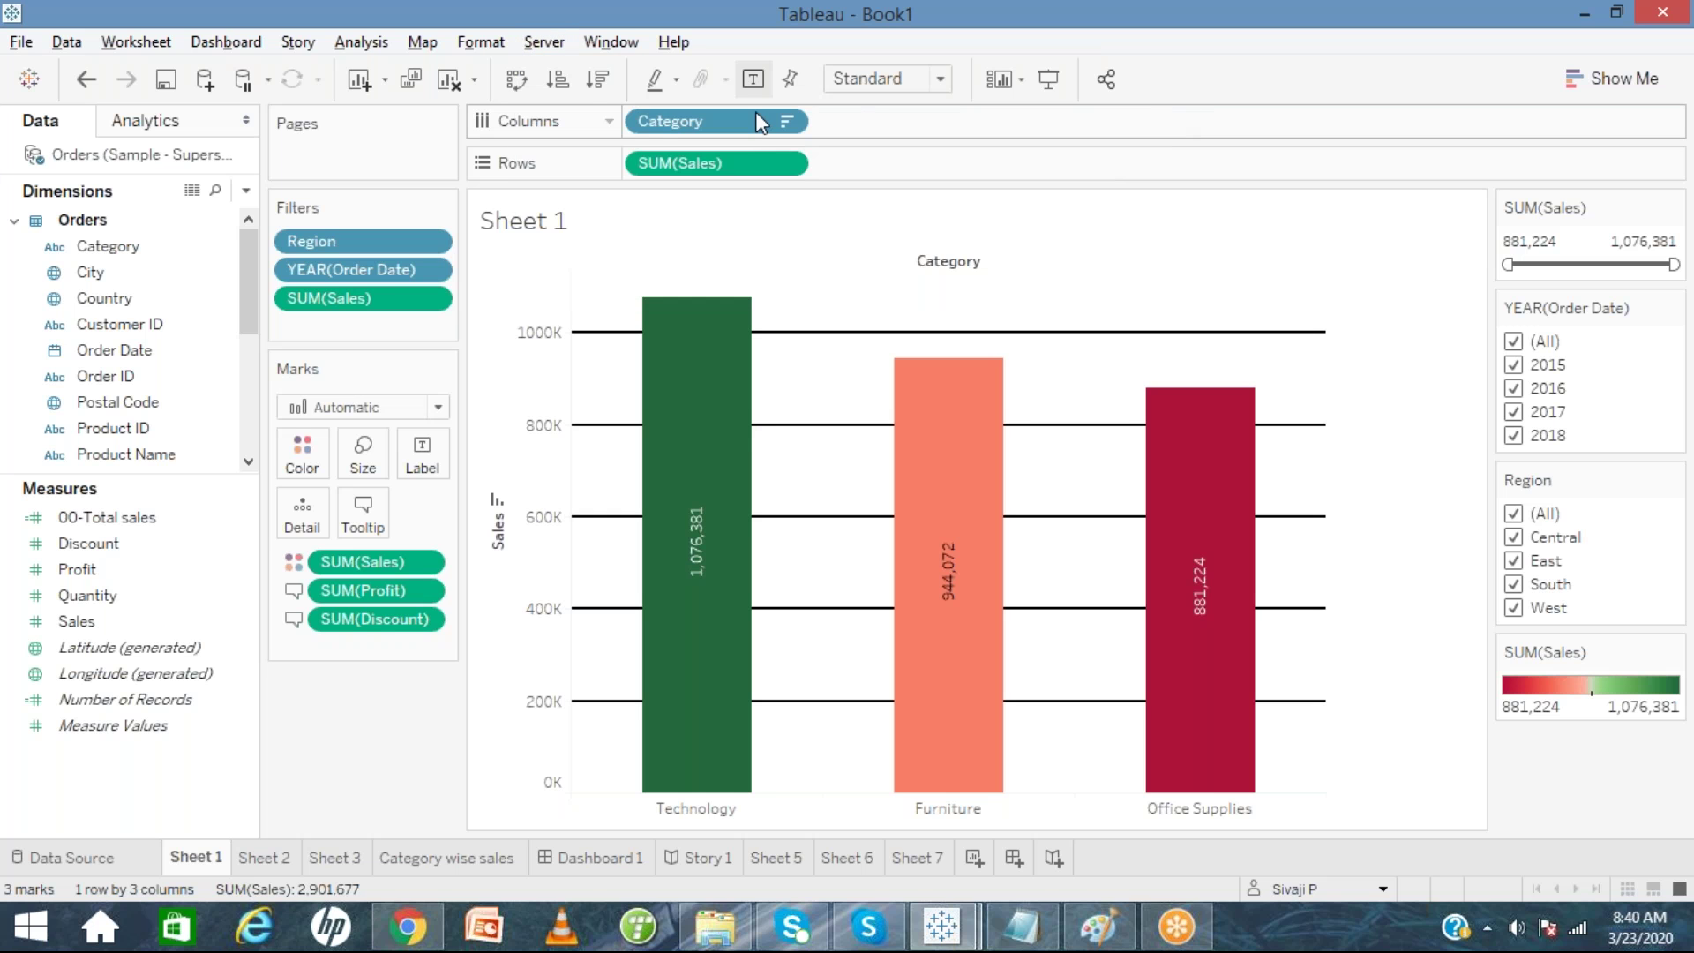
Open the server sign-in dialog with Tableau Online as the server and close it without connecting.
left_click(549, 46)
left_click(571, 72)
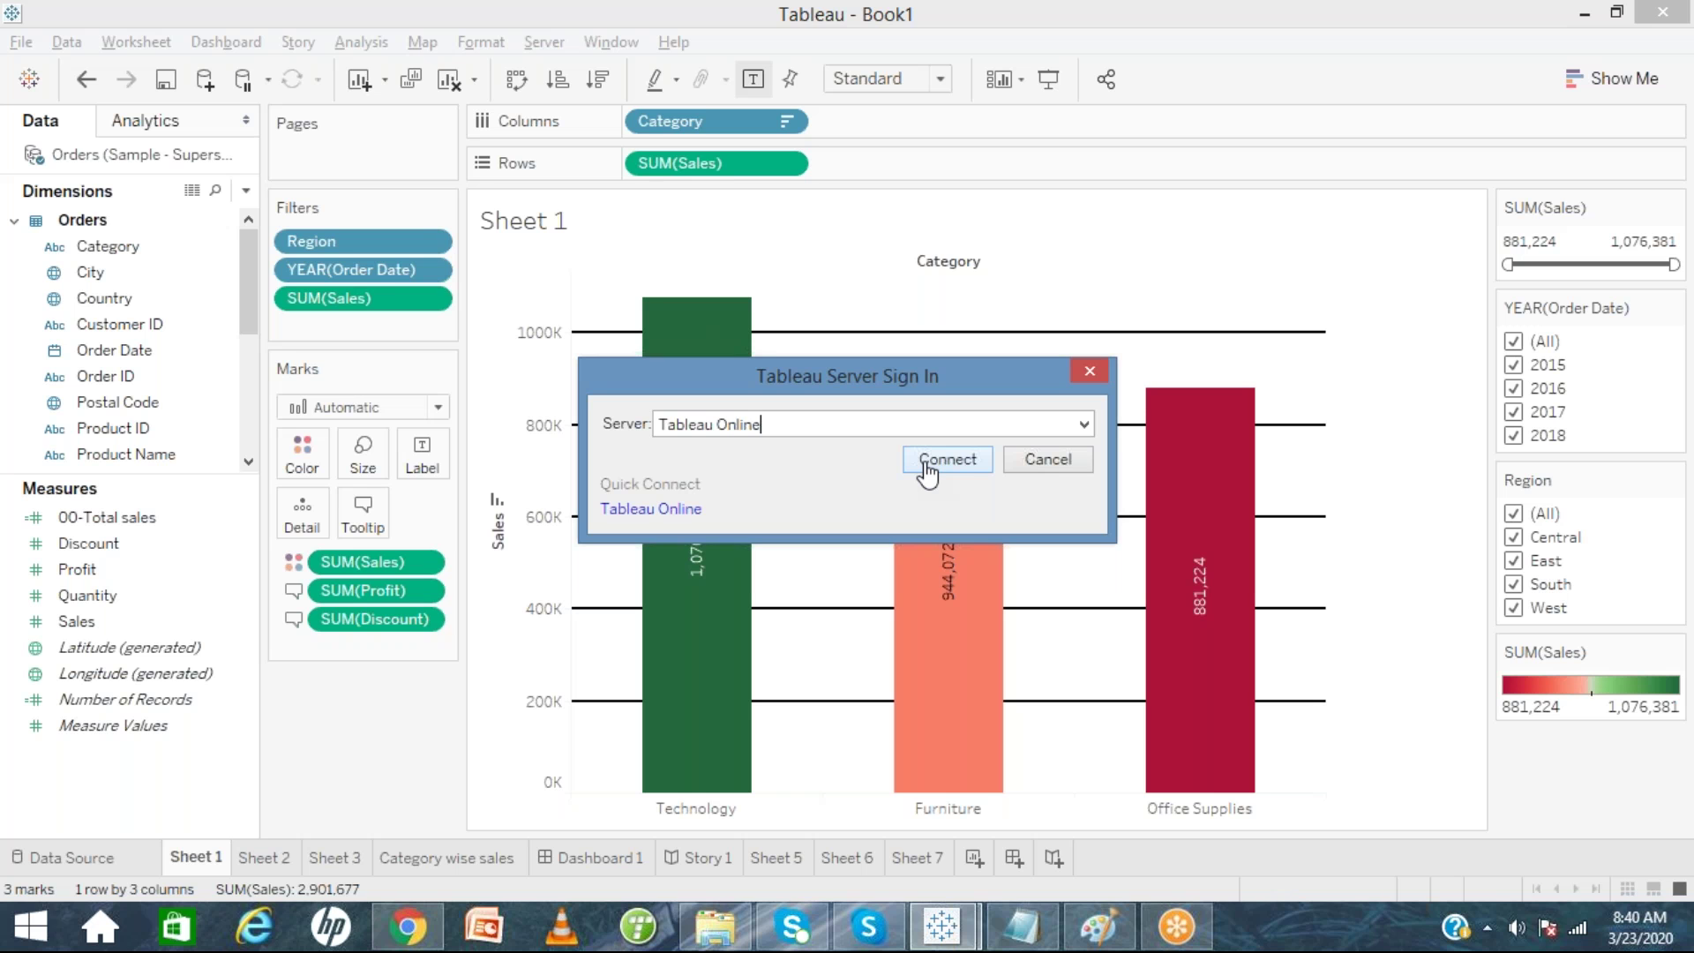
left_click(1044, 460)
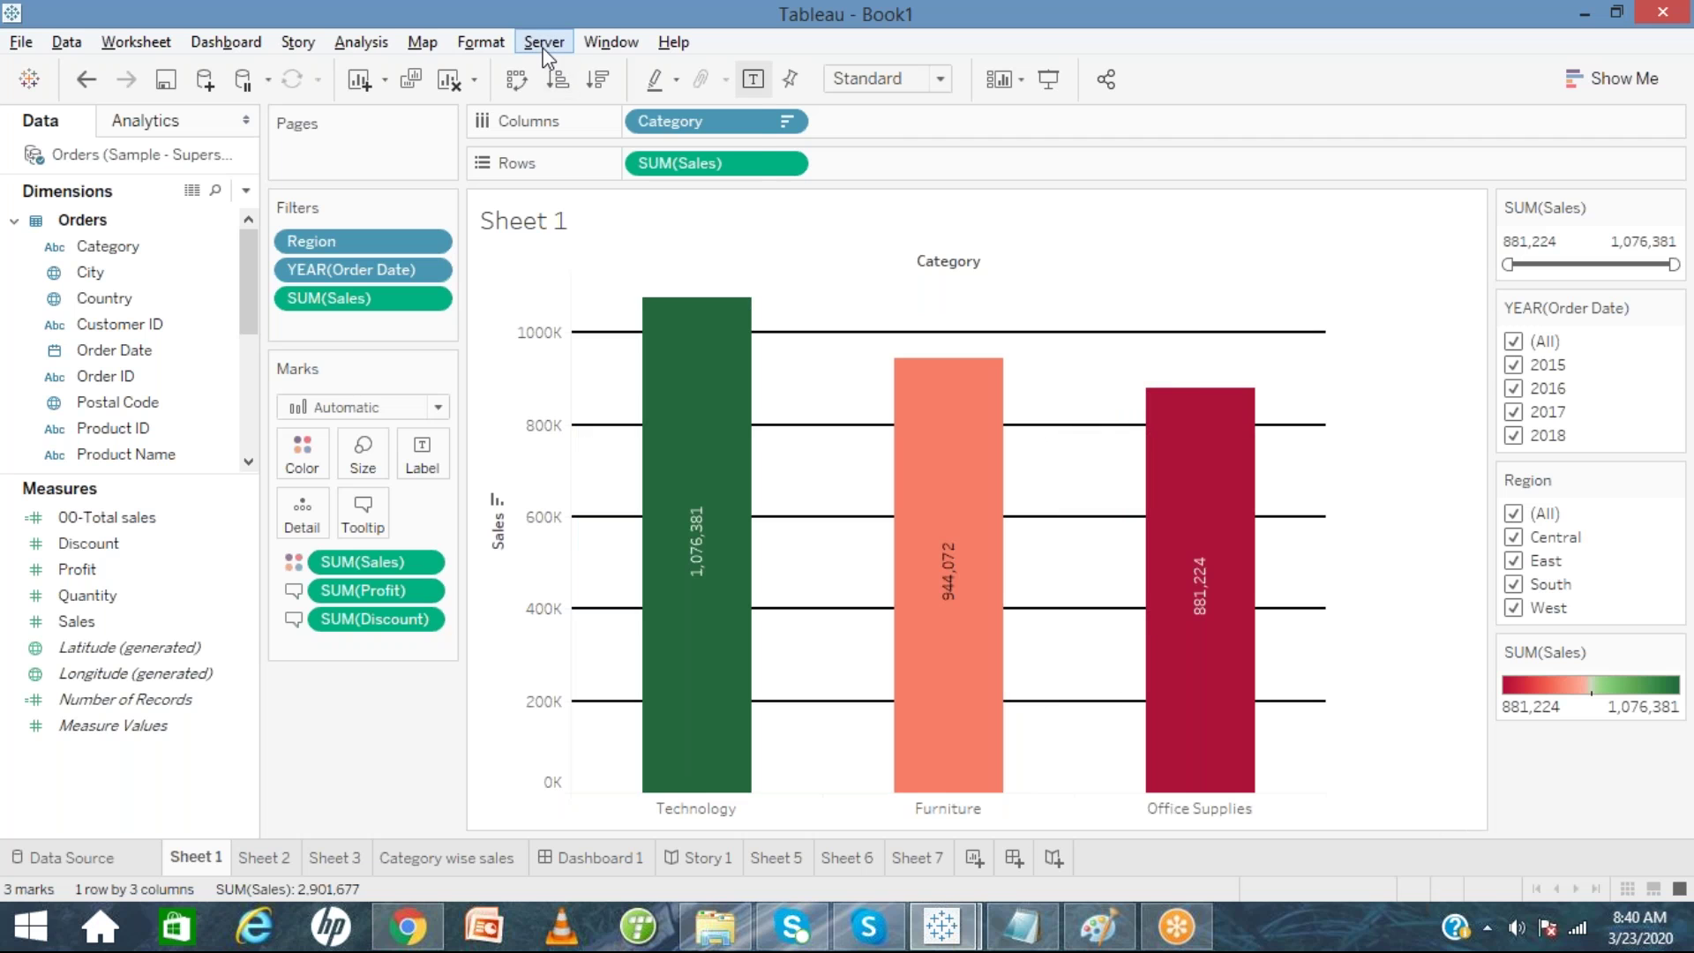
Examine the server options for publishing the data source and the fields offered for creating a user filter.
left_click(544, 42)
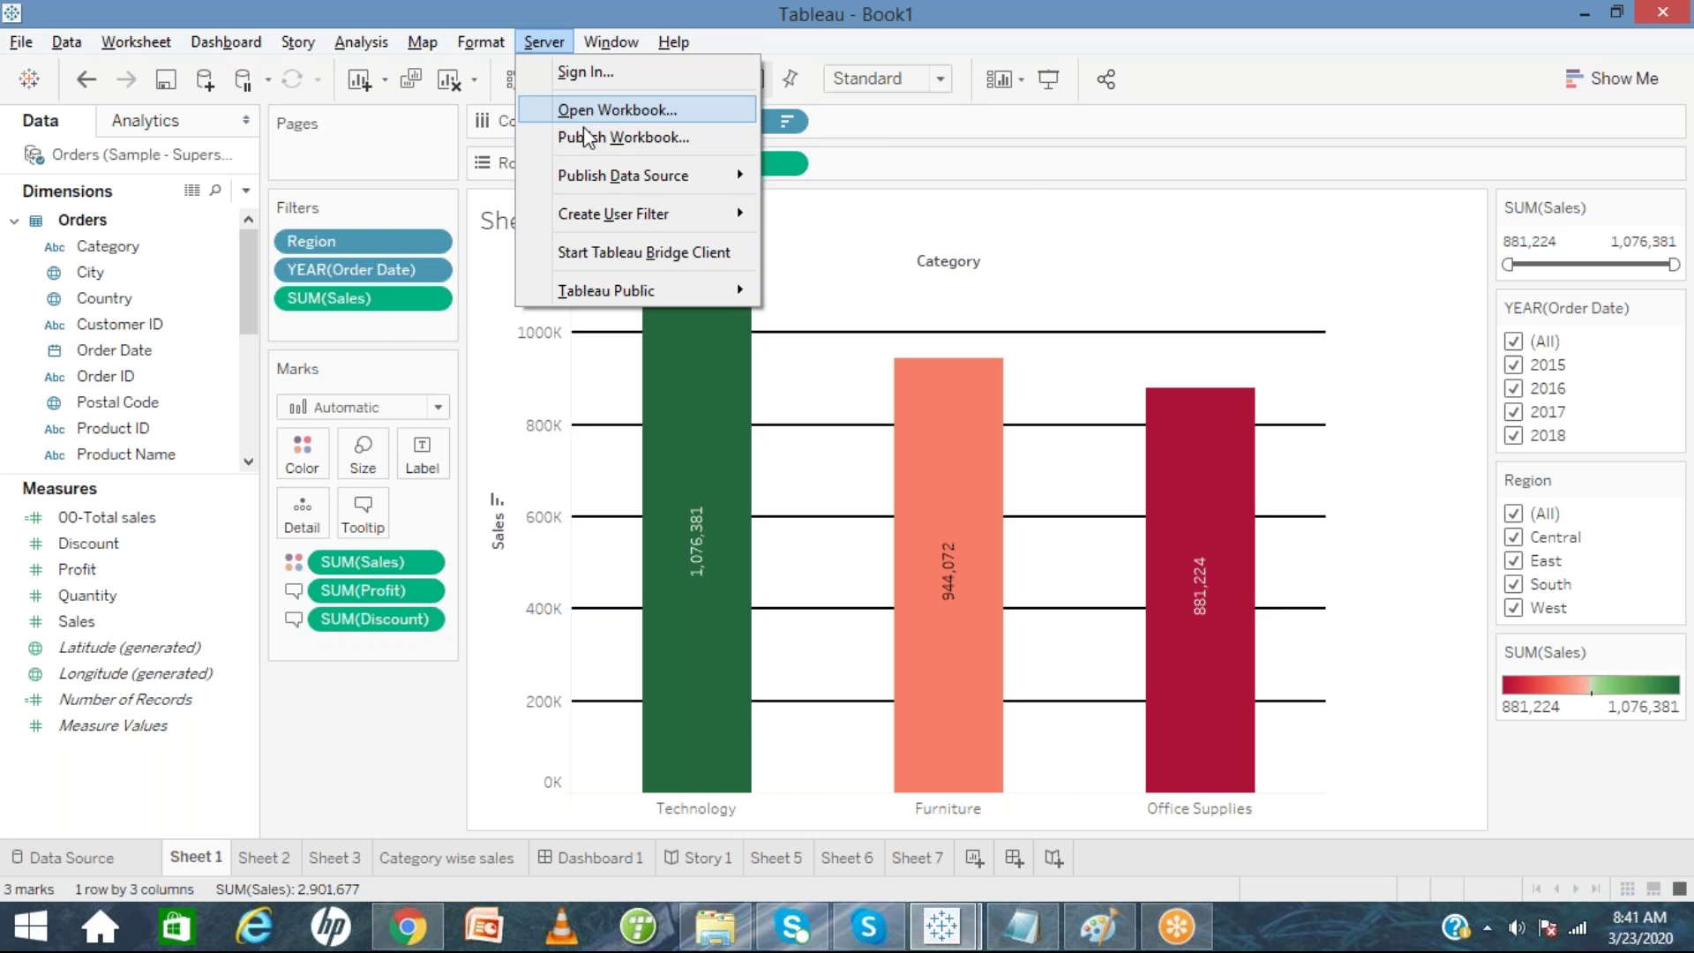
mouse_move(598, 177)
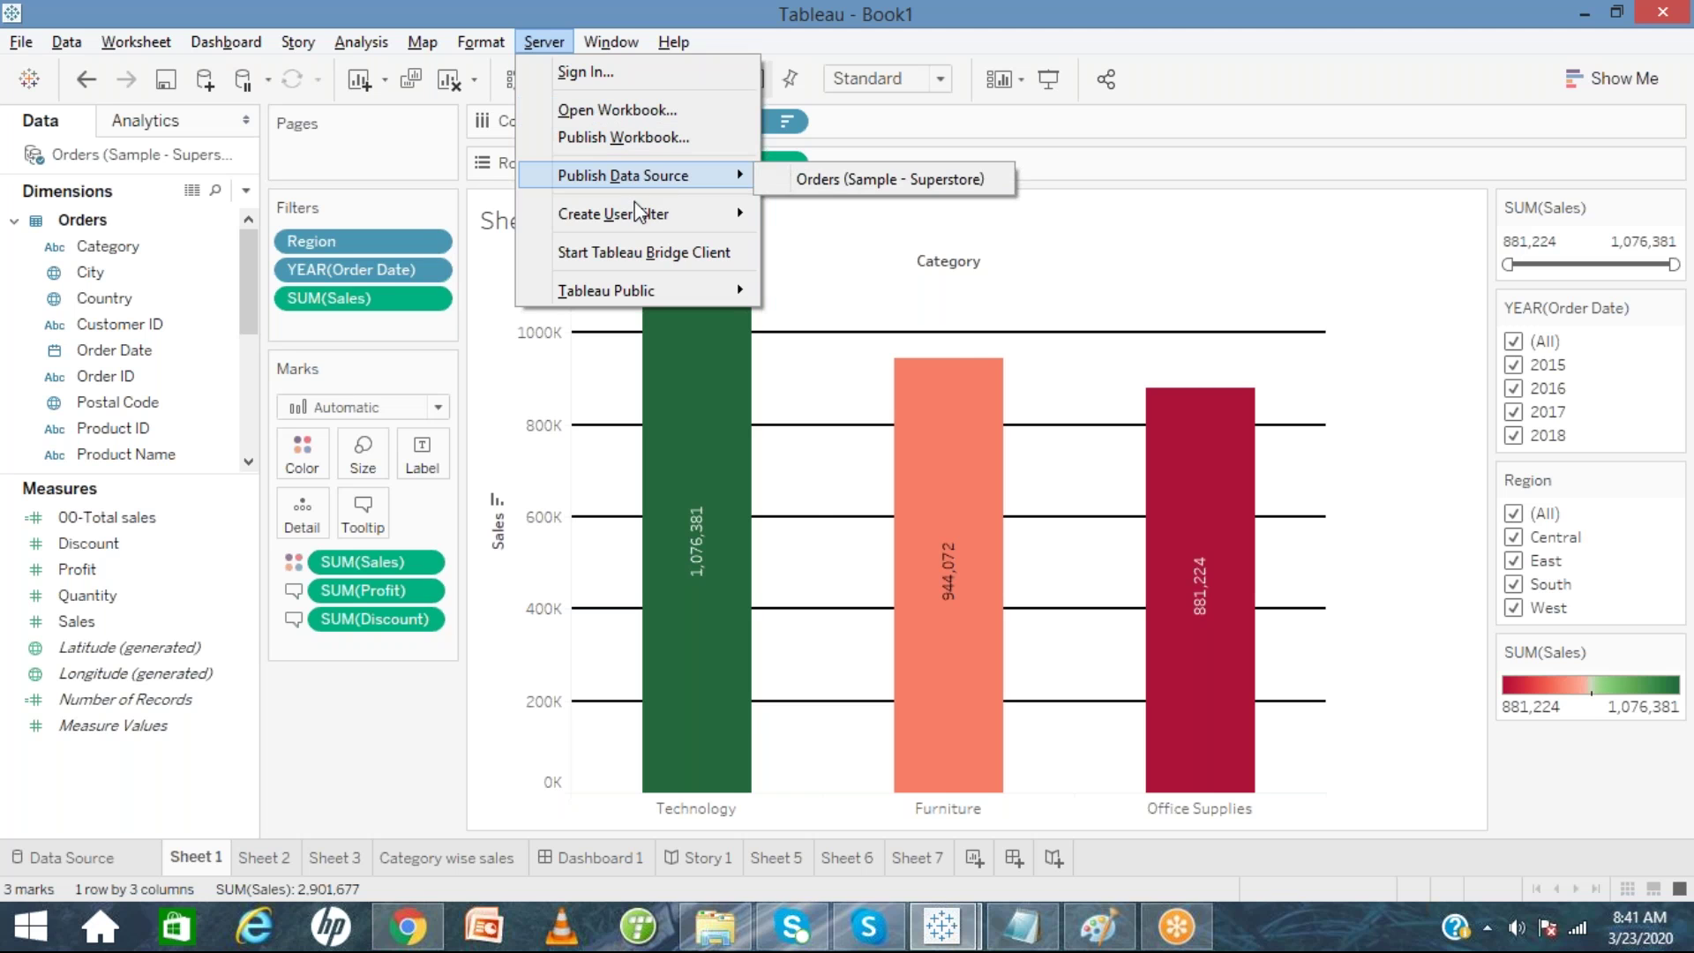
mouse_move(636, 216)
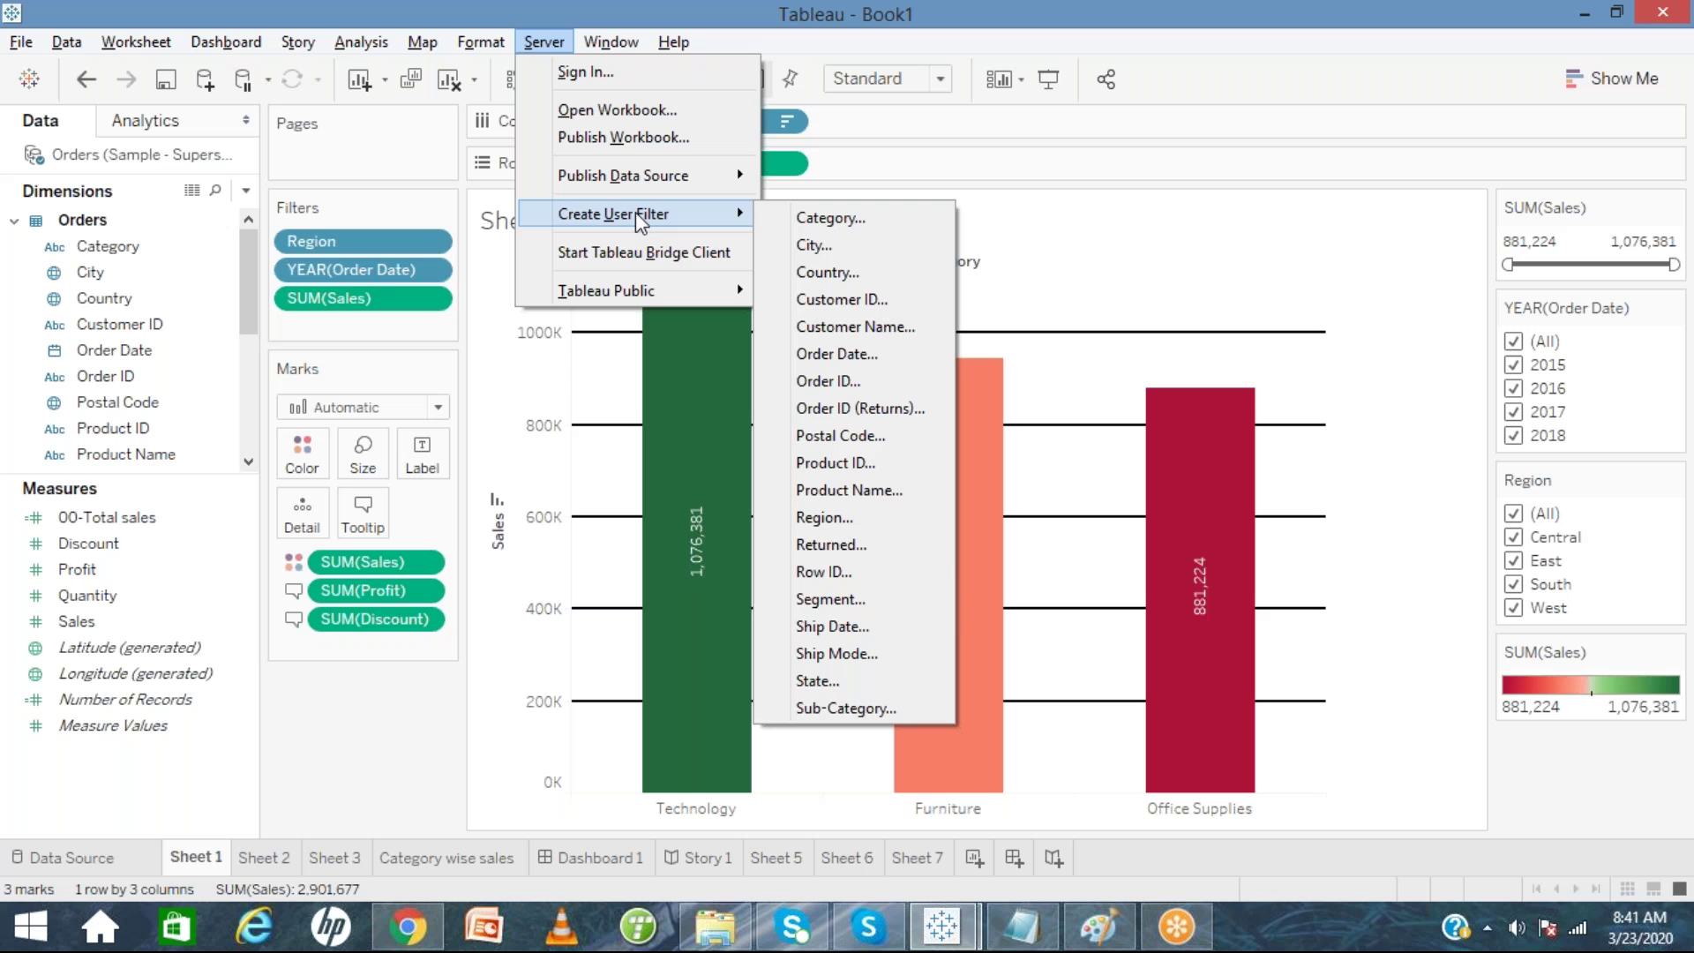
left_click(358, 699)
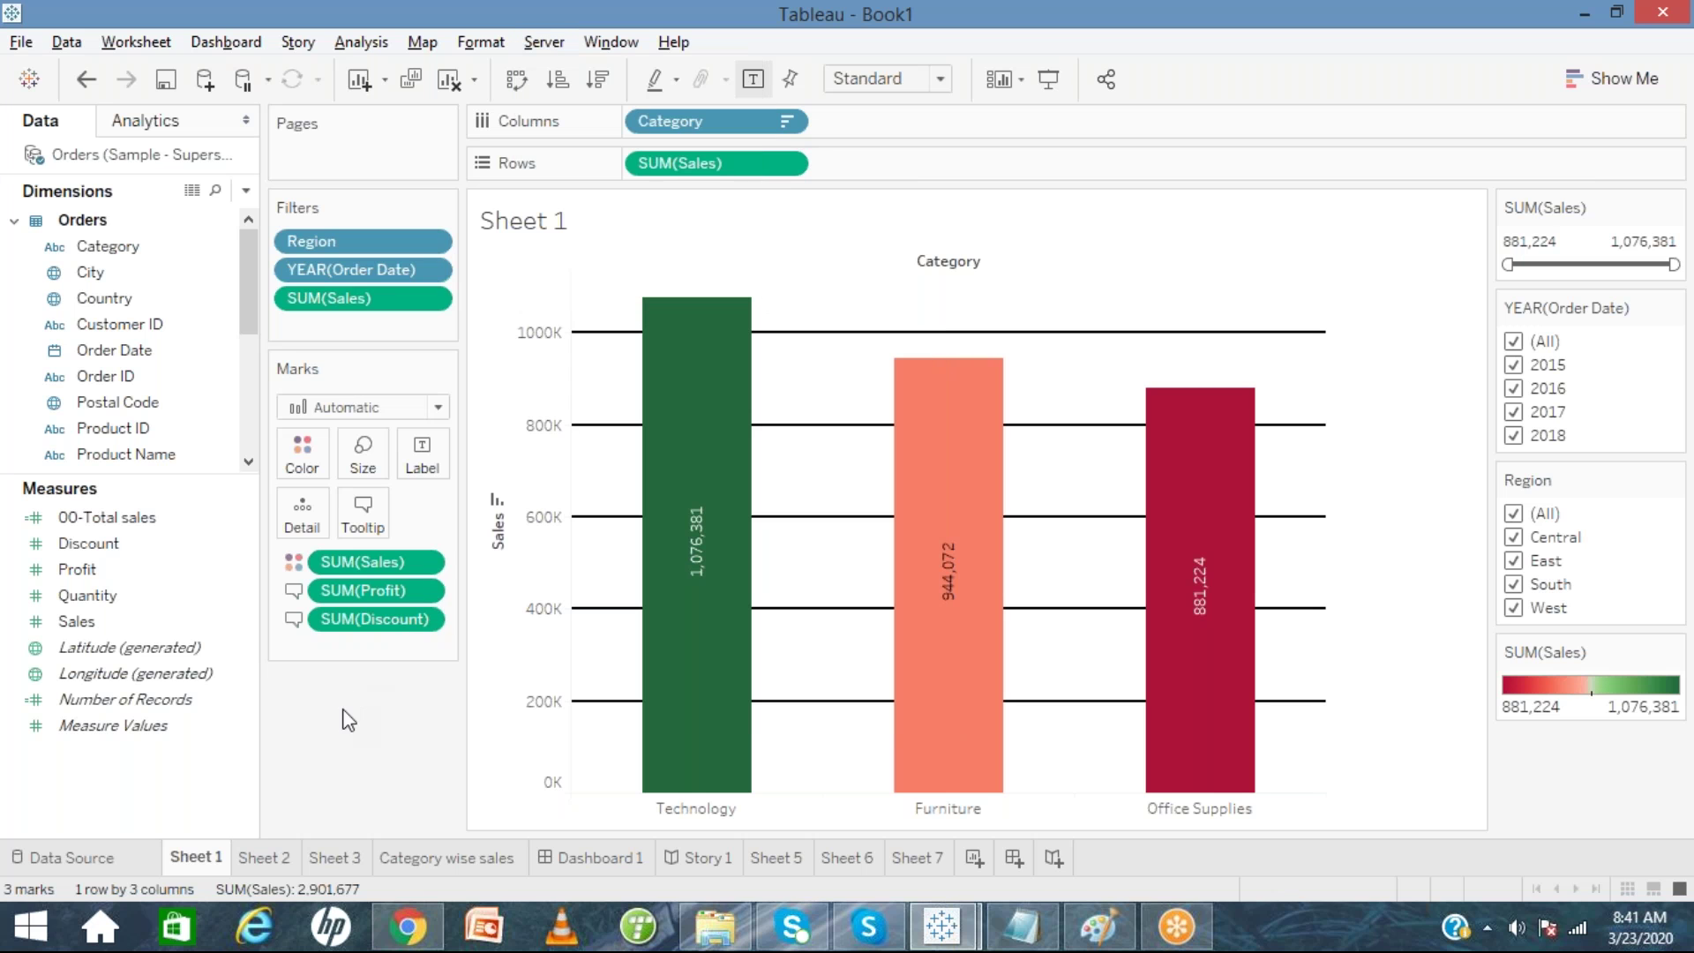
Switch the workbook view to Sheet 7 and then to Dashboard 1.
left_click(611, 42)
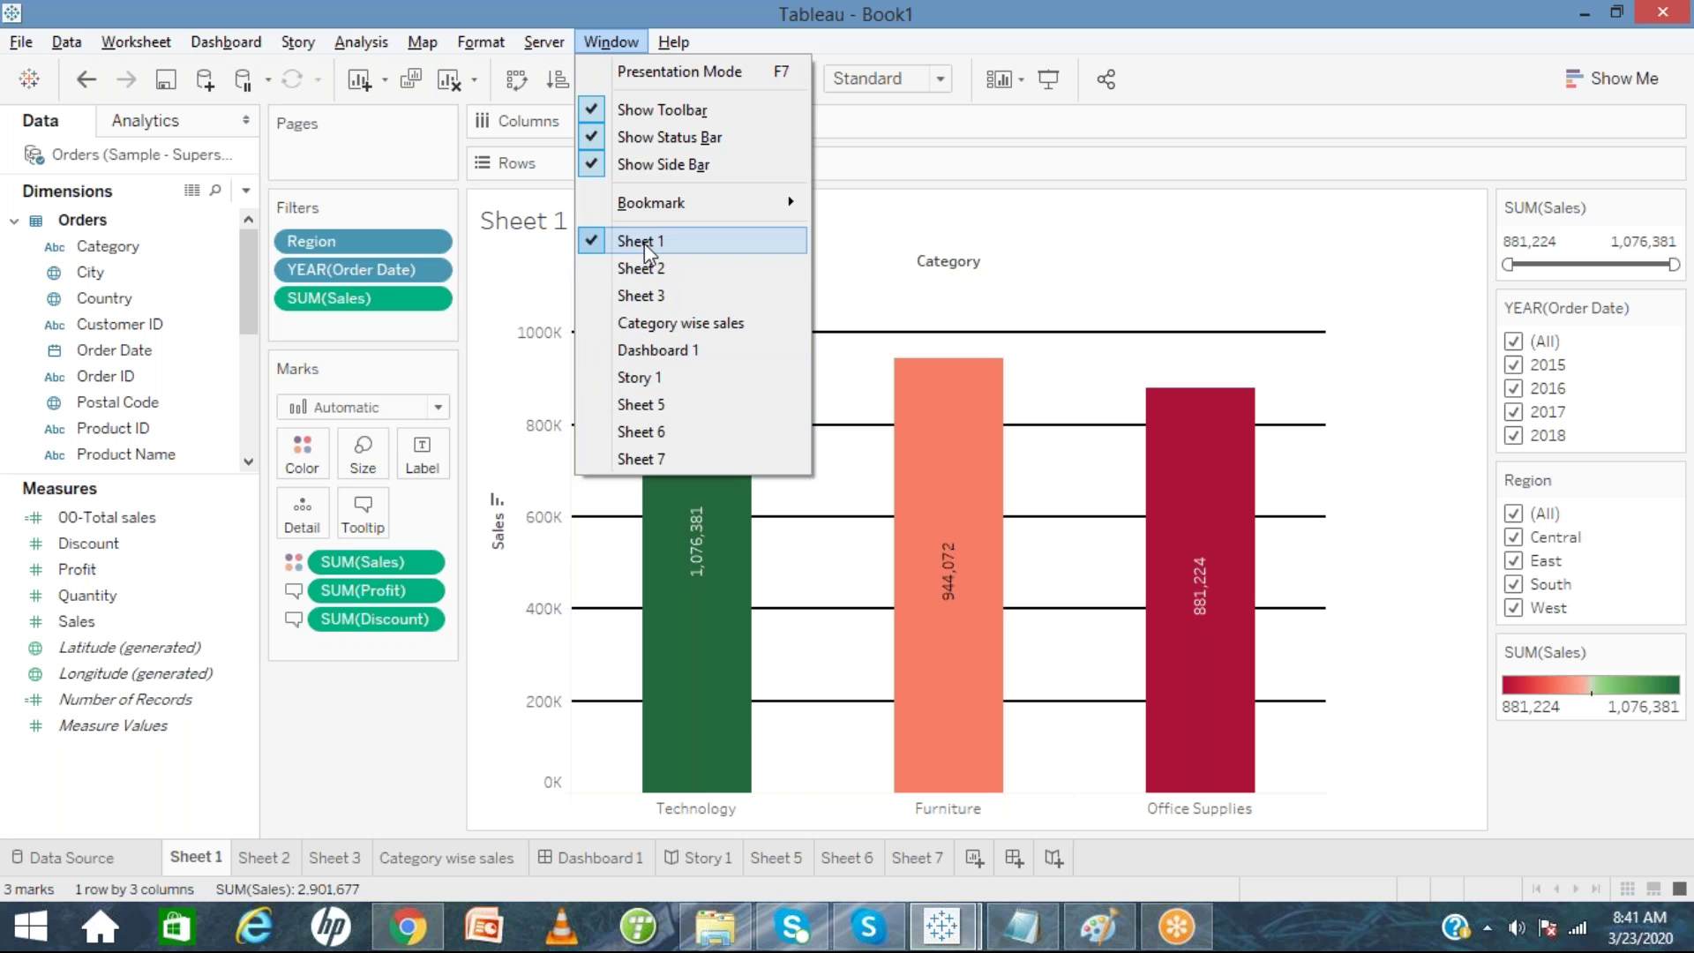
left_click(635, 457)
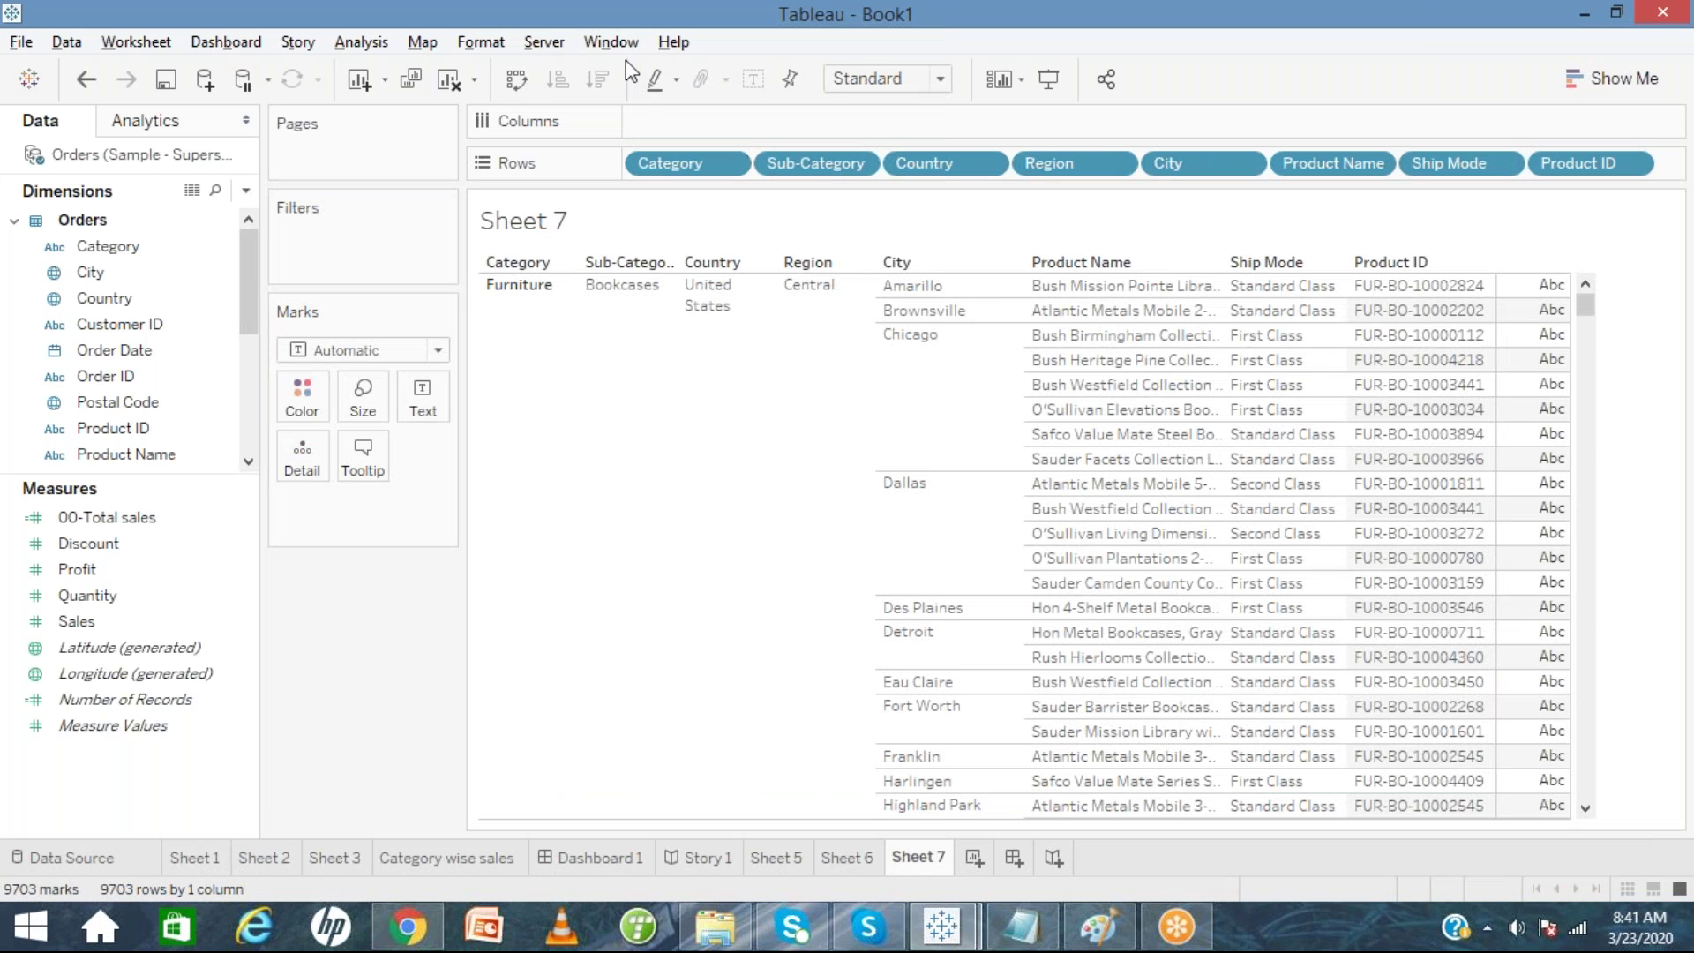
left_click(625, 50)
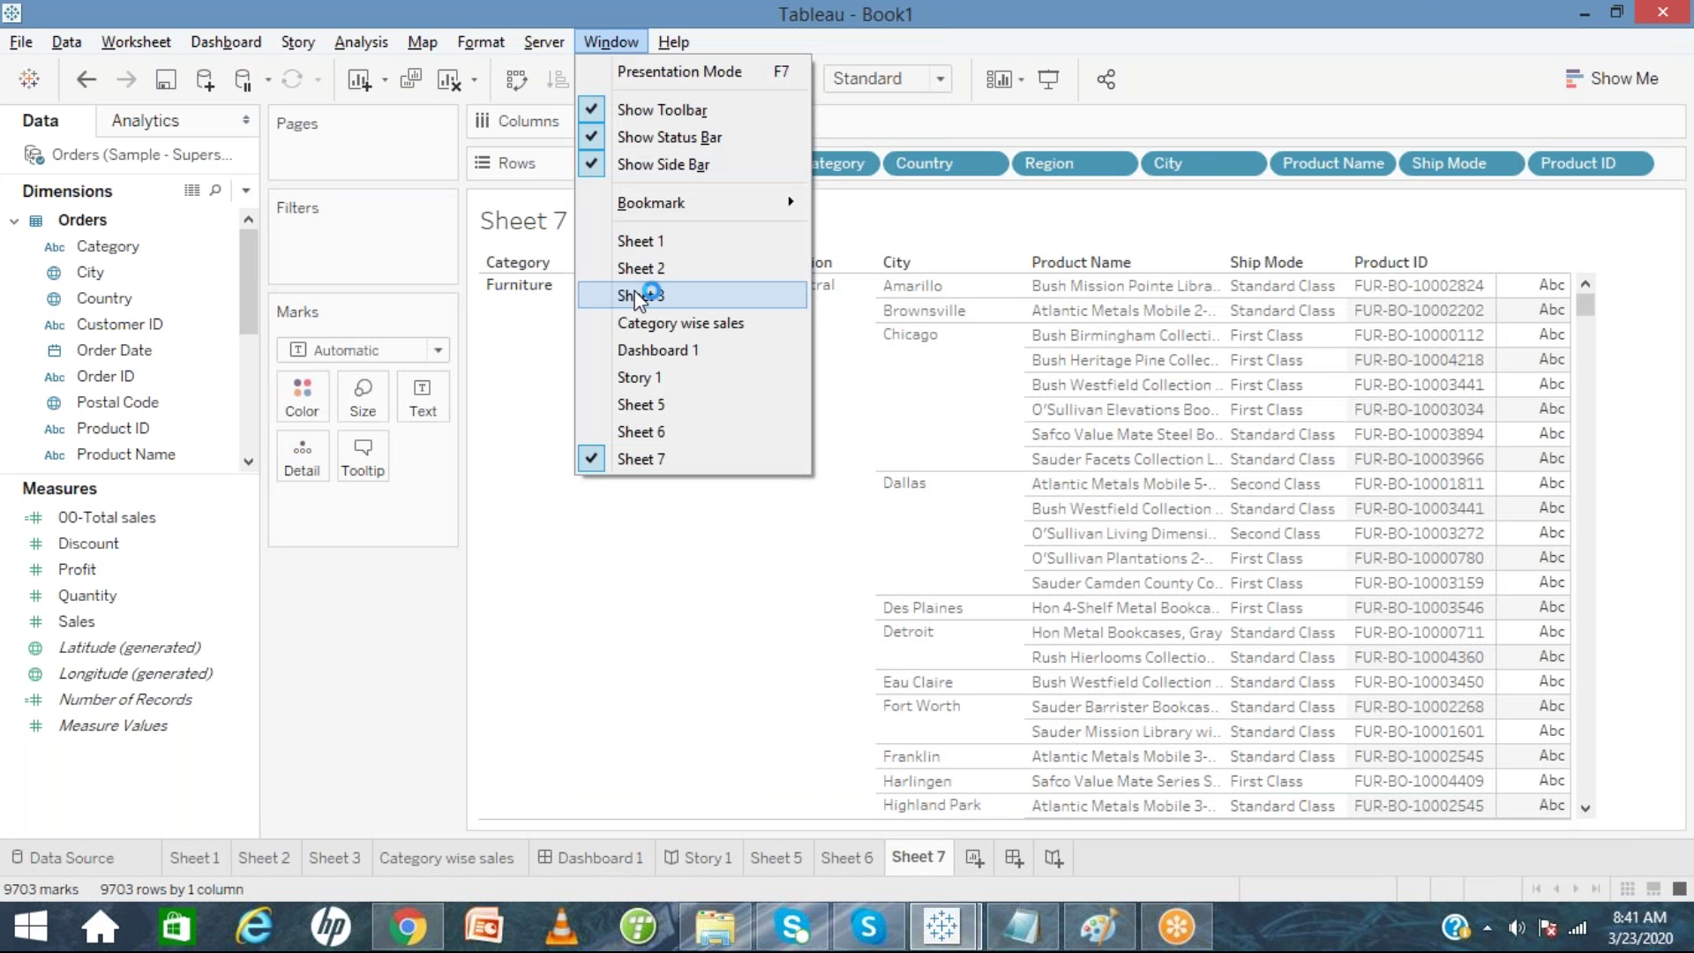
left_click(637, 351)
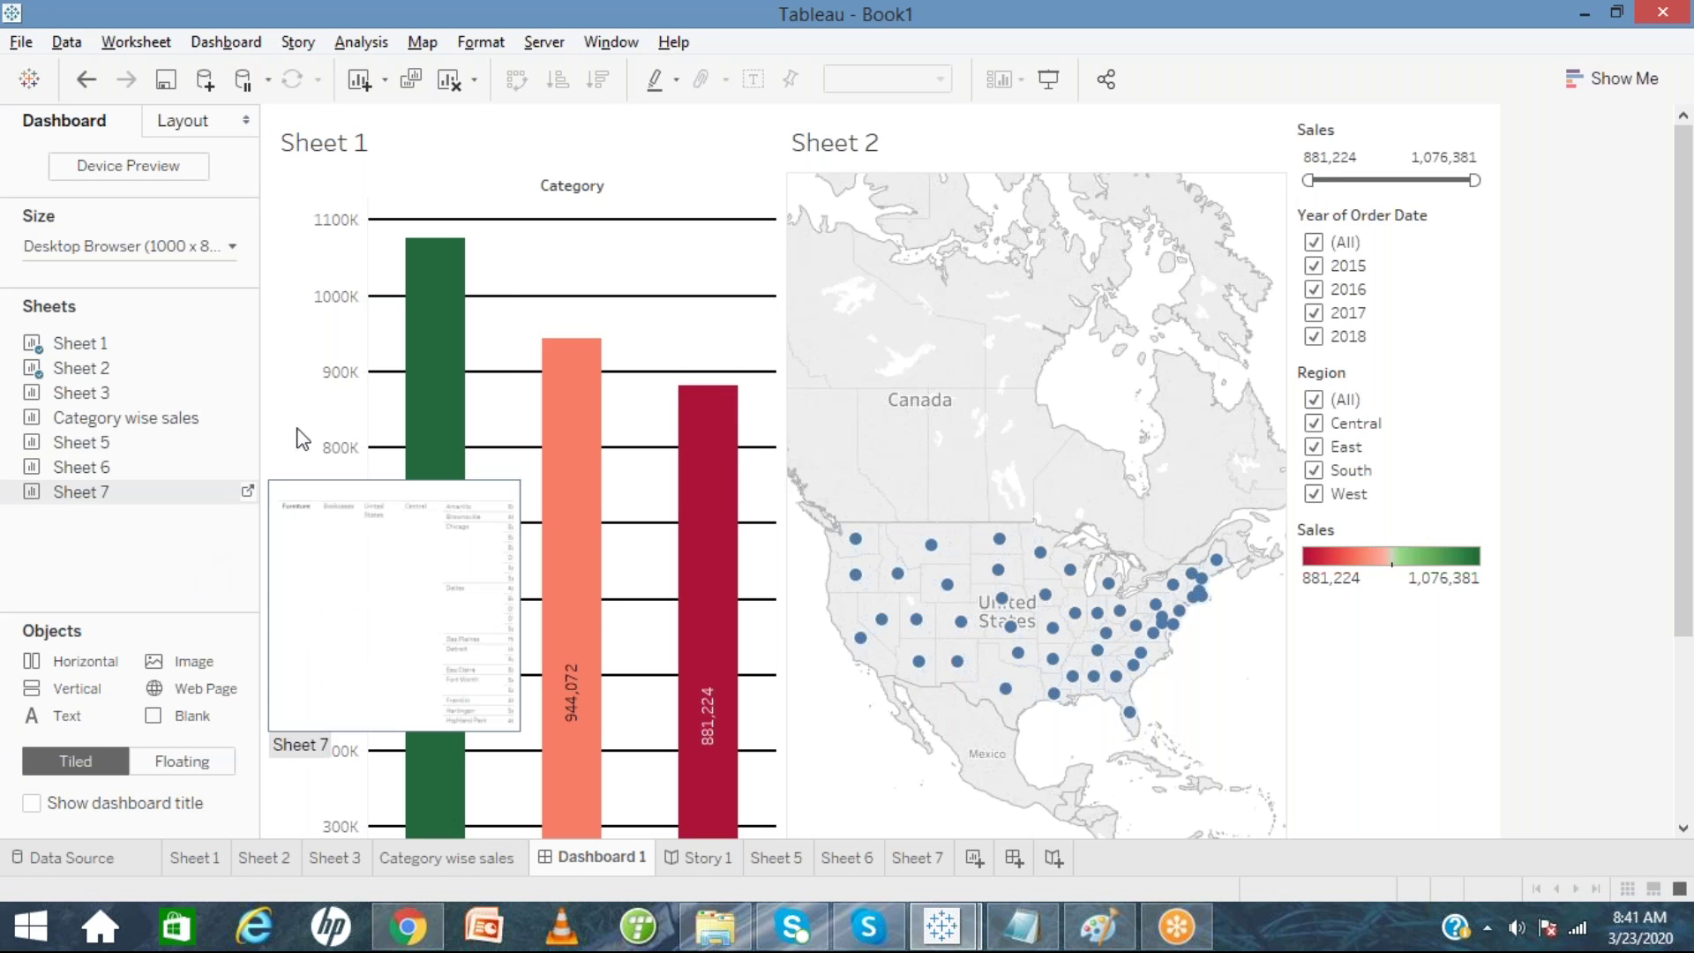
Check the installed Tableau version and edition, and look over the help commands, including product key management.
left_click(672, 42)
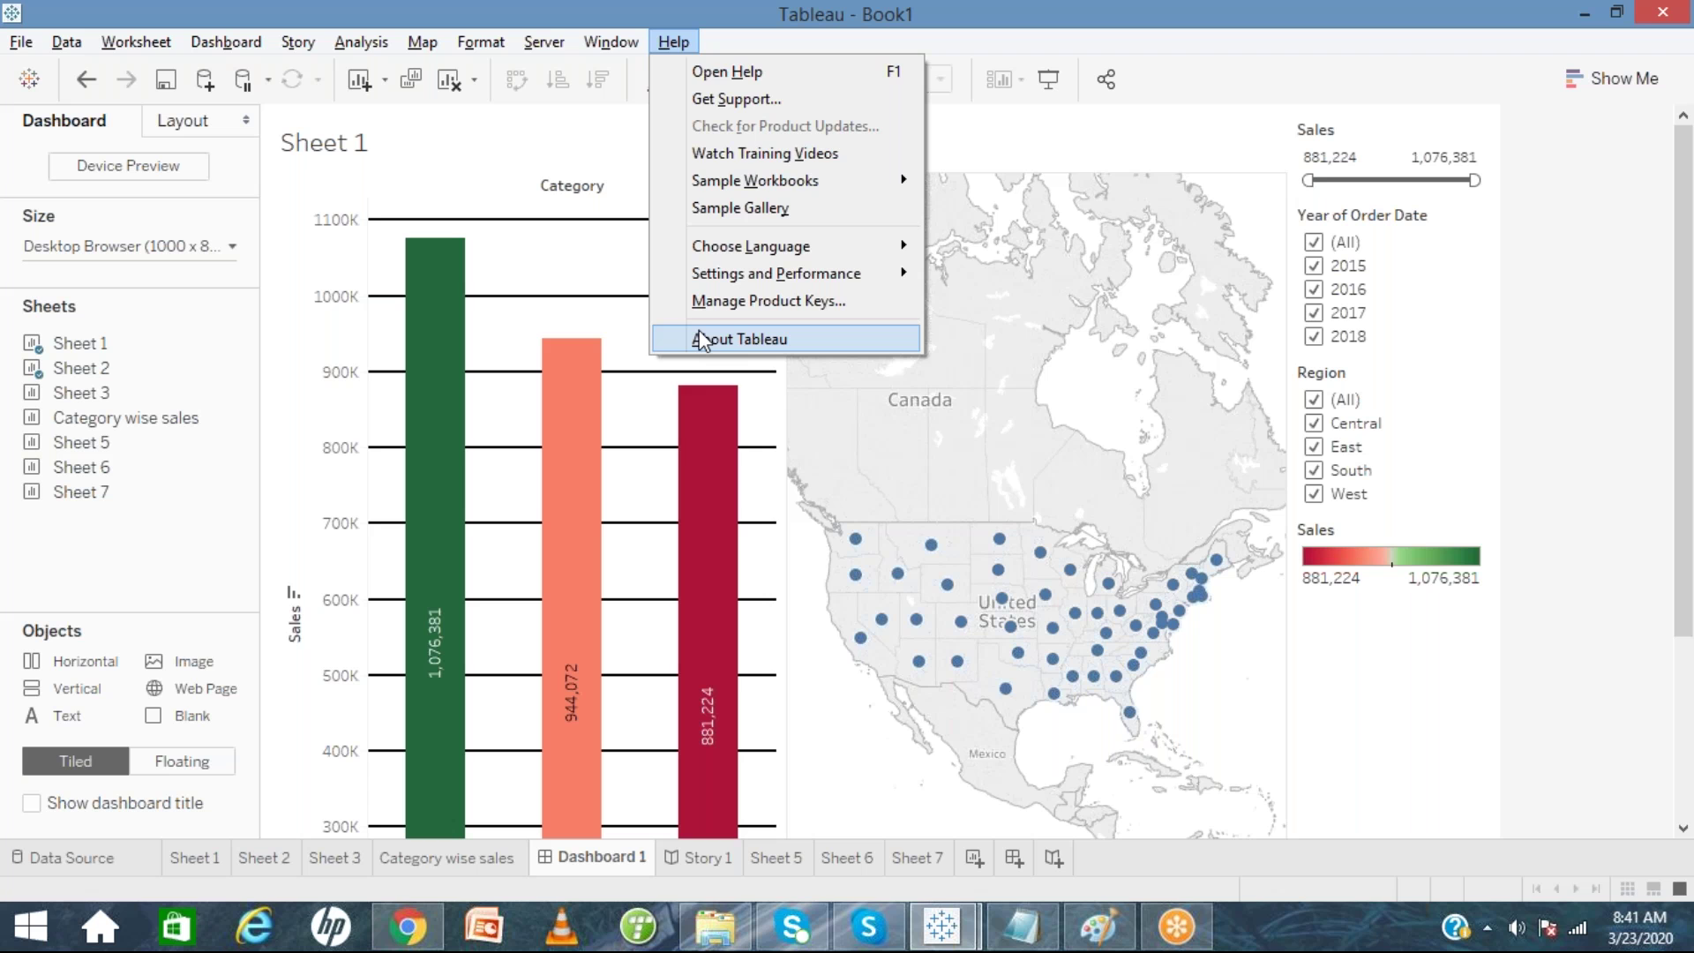
left_click(702, 339)
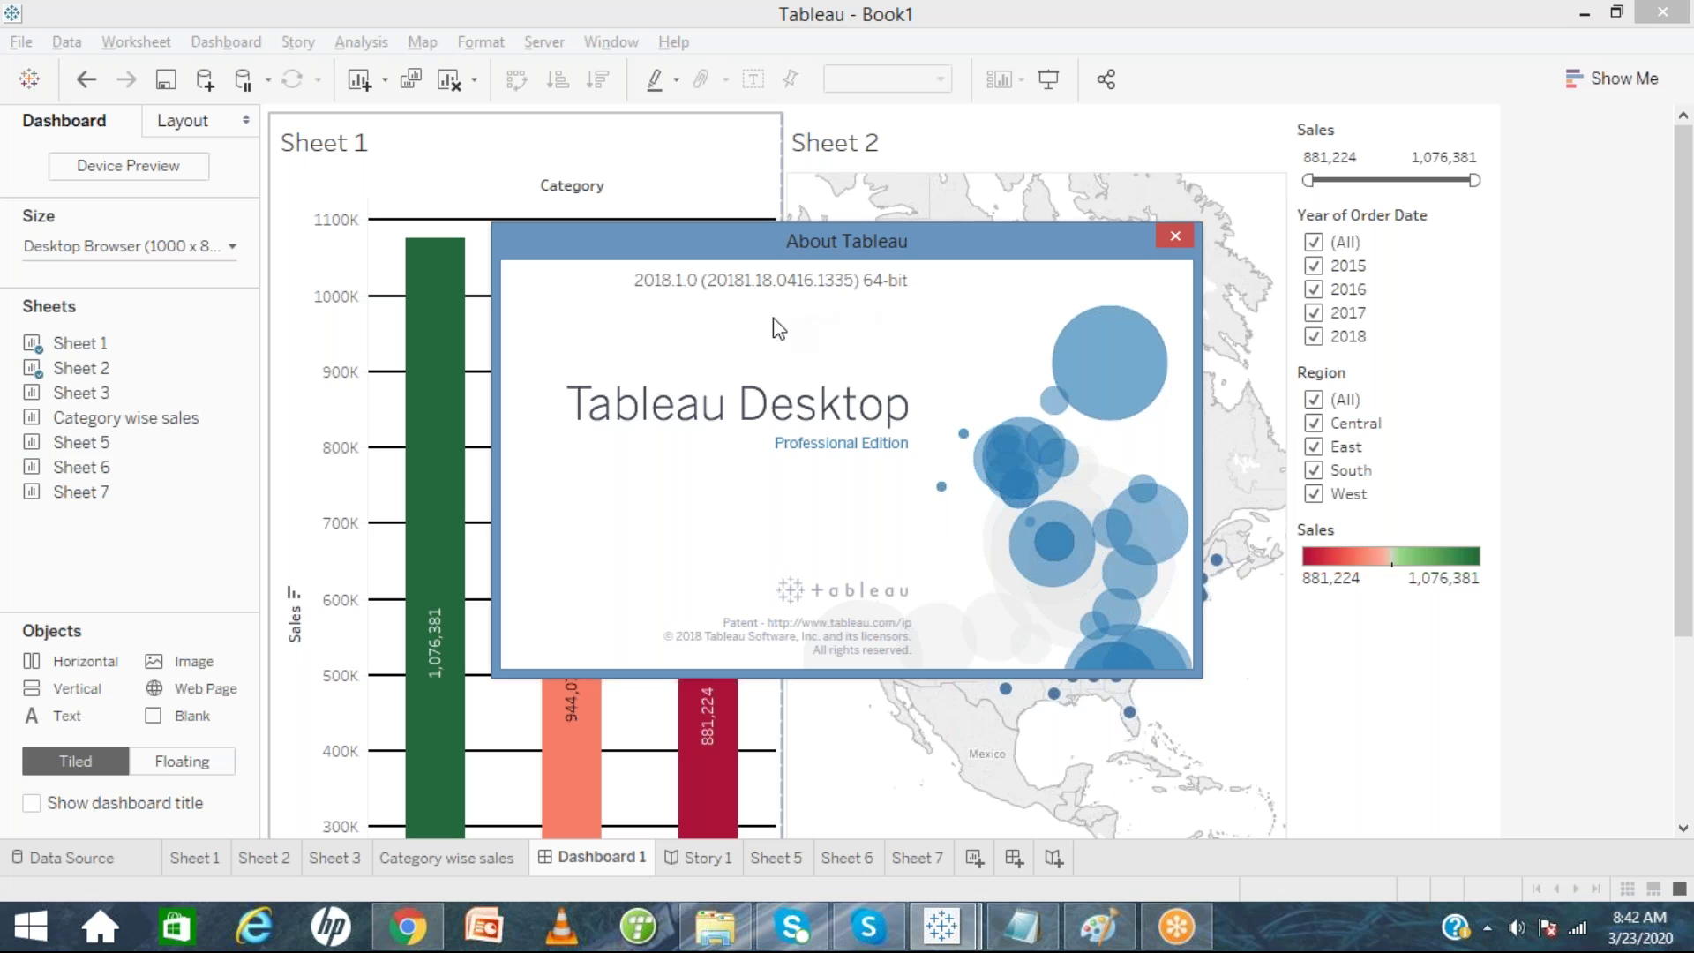
left_click(1174, 236)
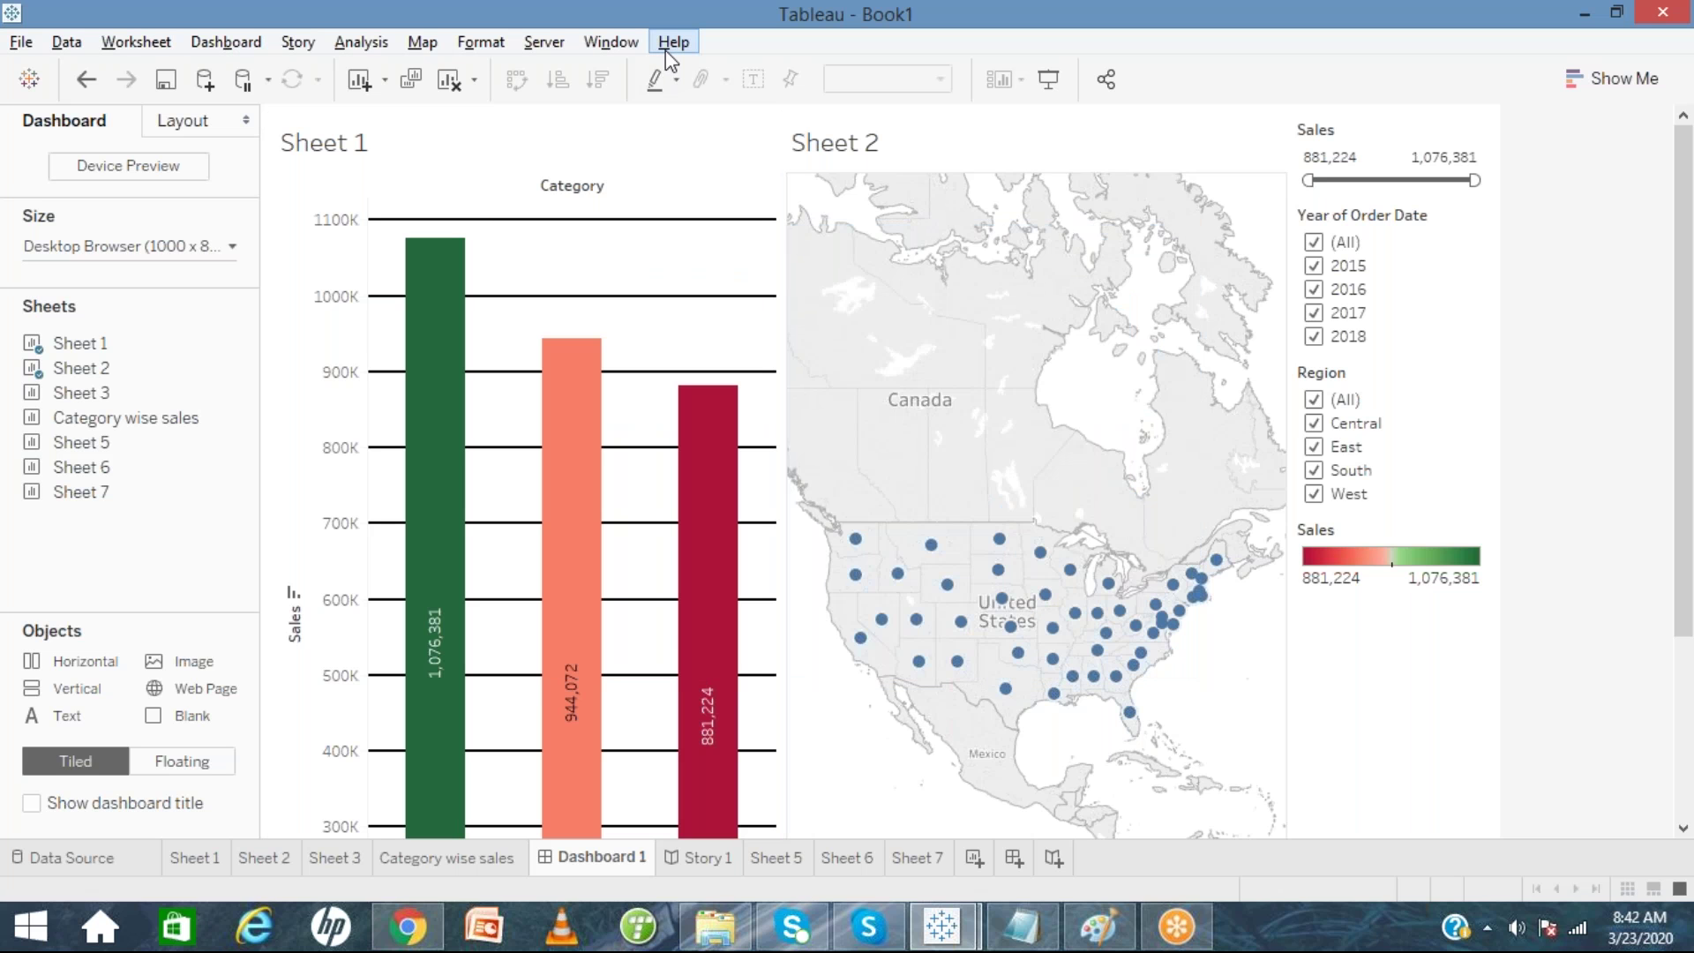
left_click(666, 50)
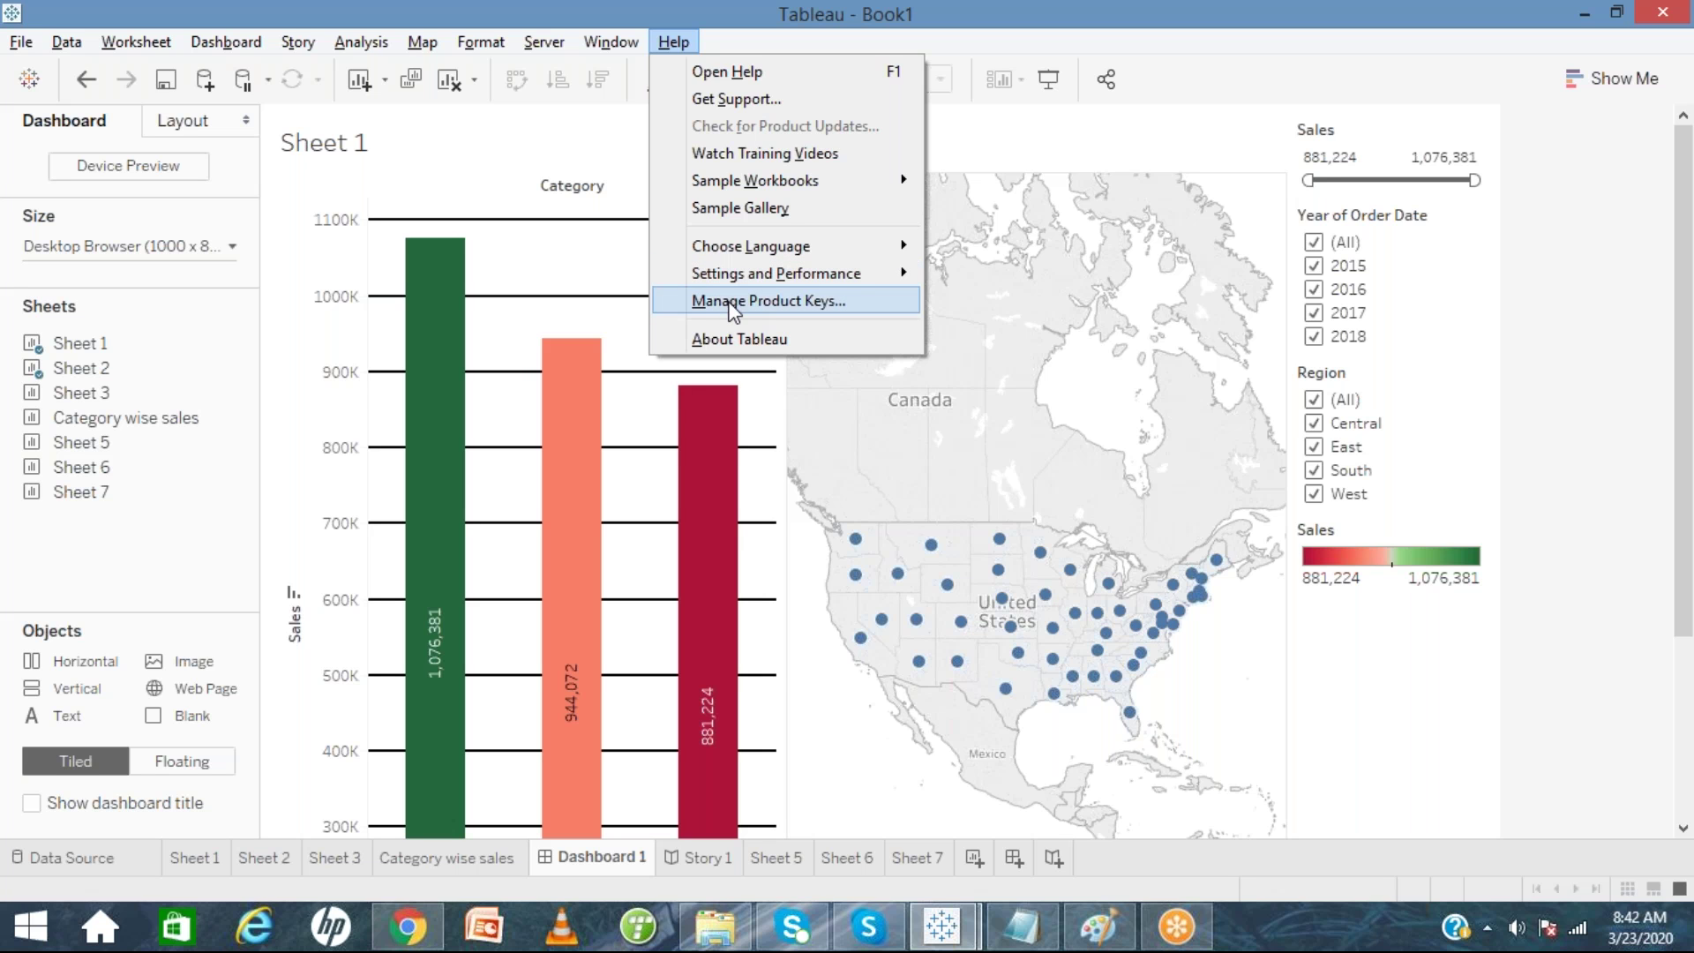
left_click(147, 554)
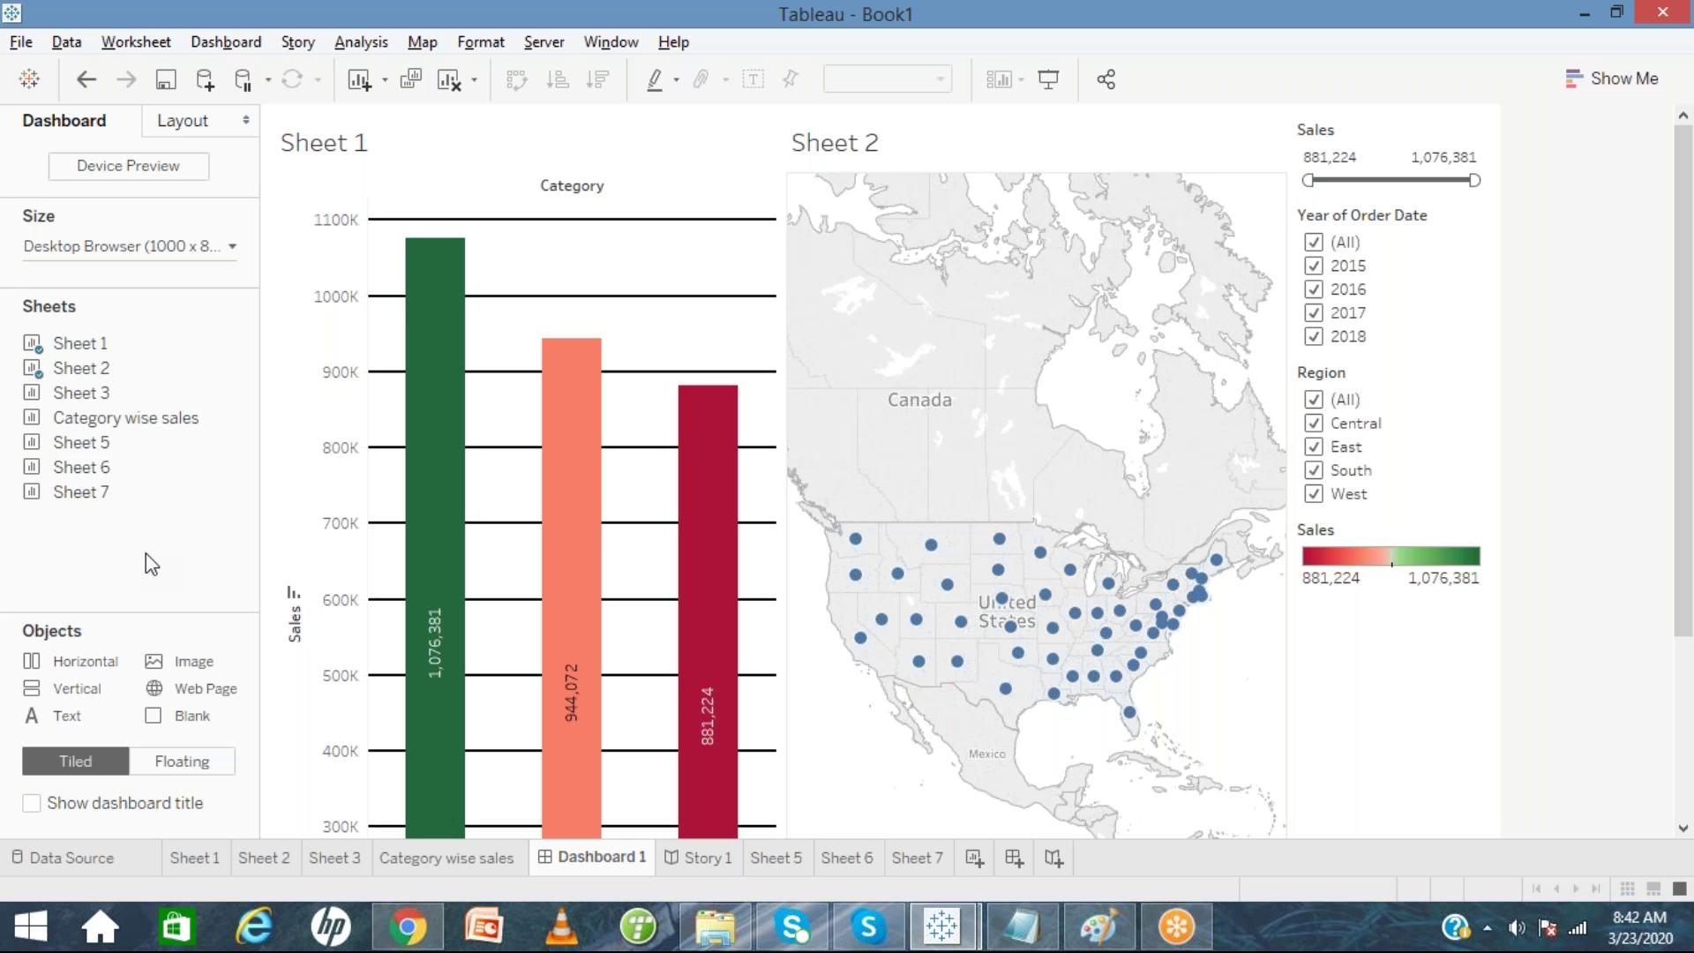
Return from the dashboard to Sheet 7.
left_click(902, 856)
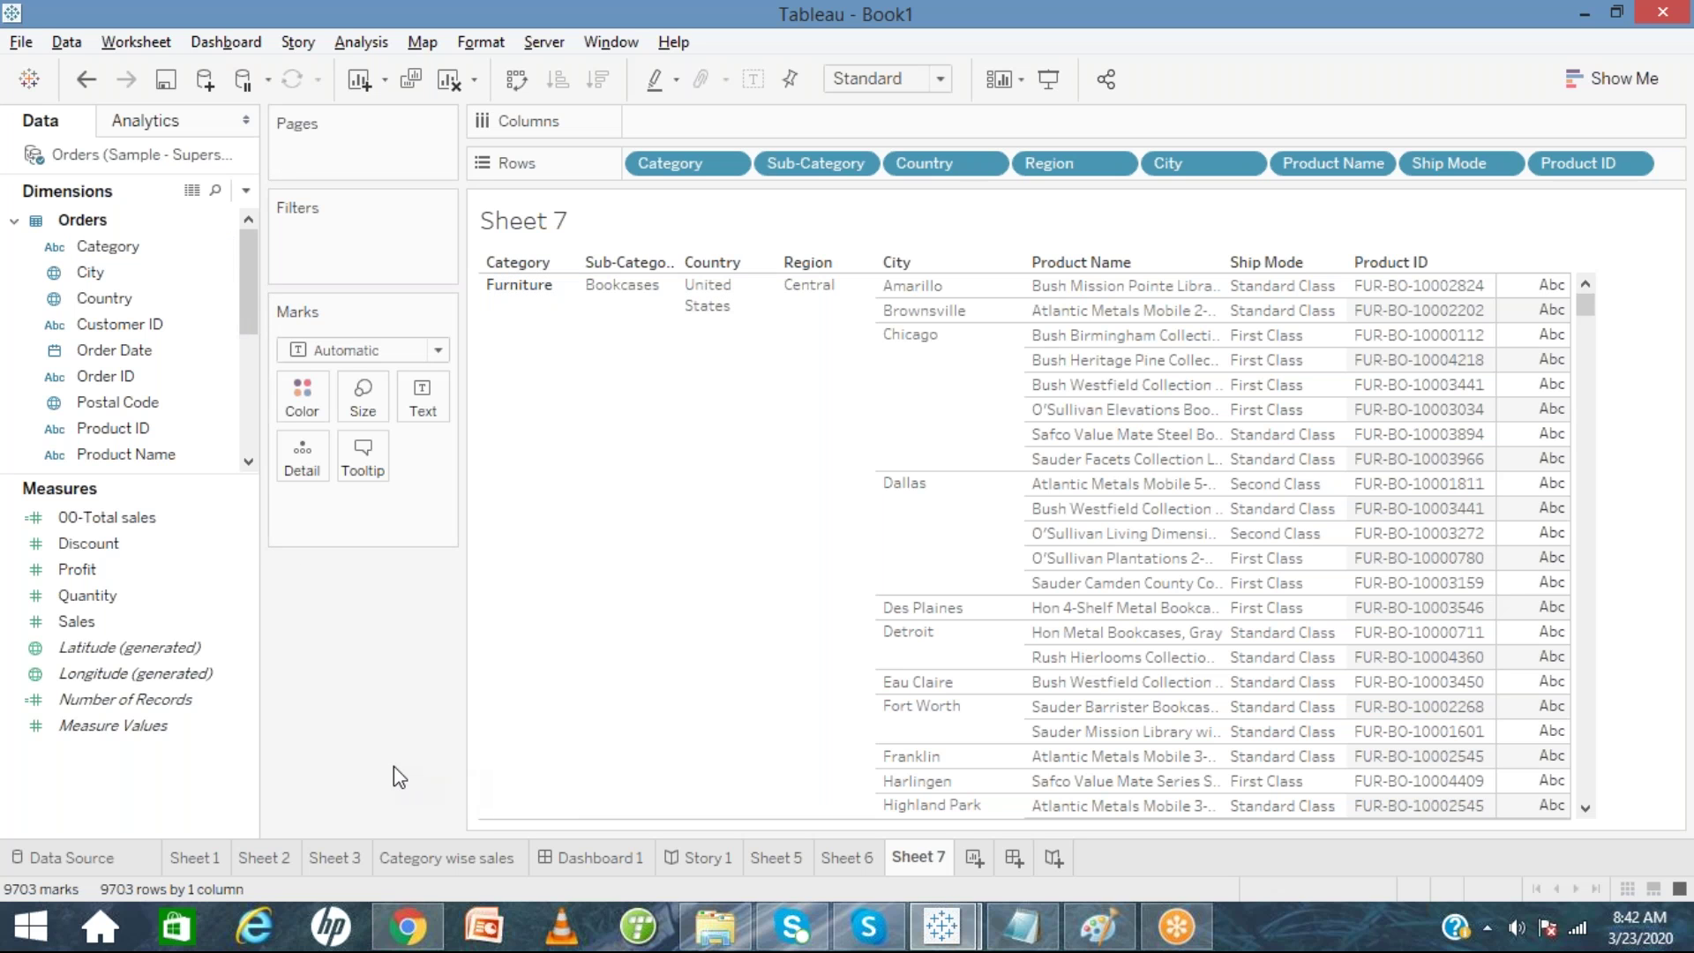
left_click(543, 726)
left_click(468, 726)
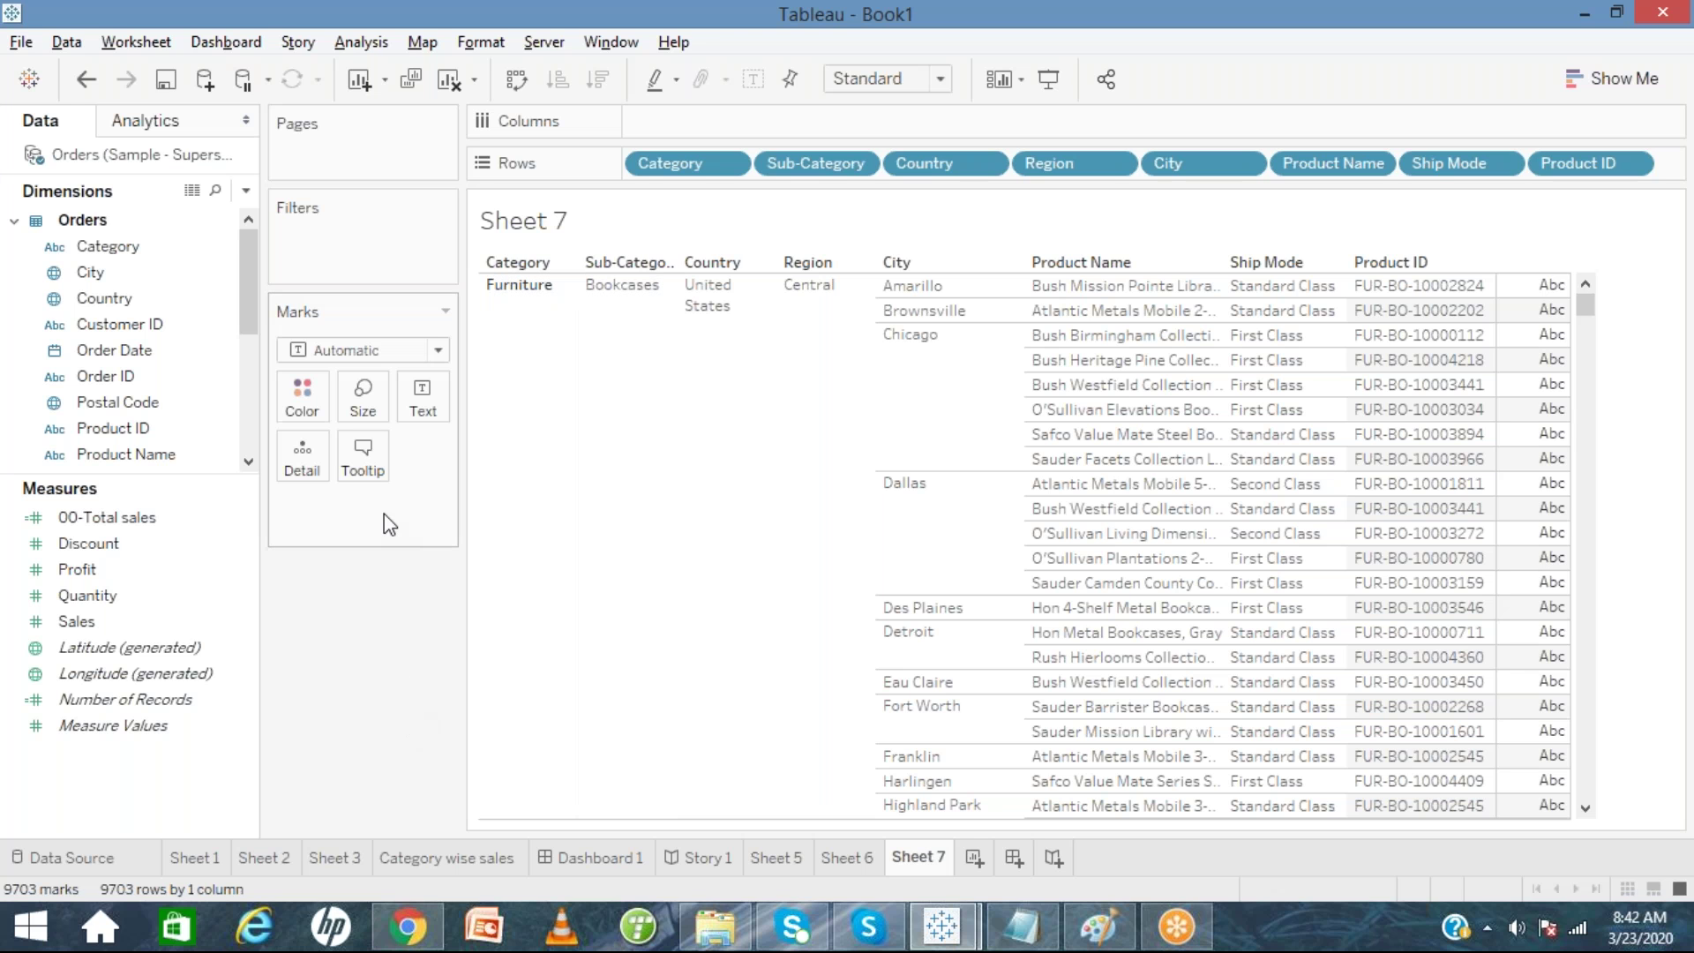
Review the commands available for the Orders (Sample - Superstore) data source, such as extract, publish and export options.
right_click(129, 155)
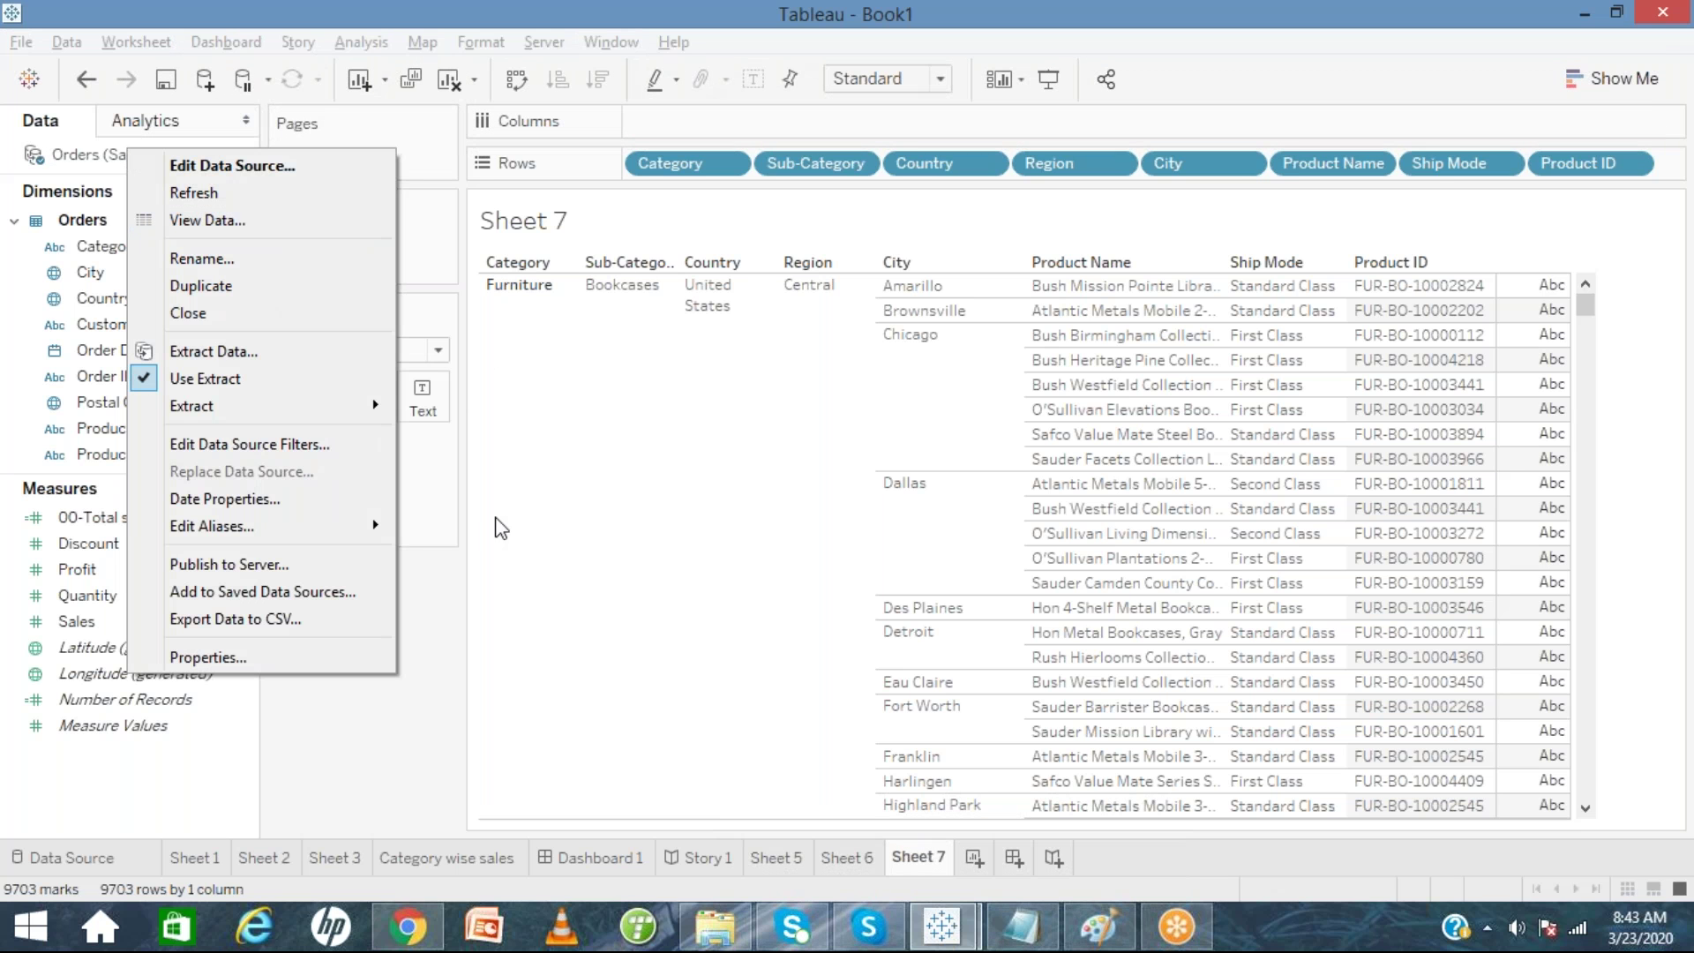
left_click(421, 678)
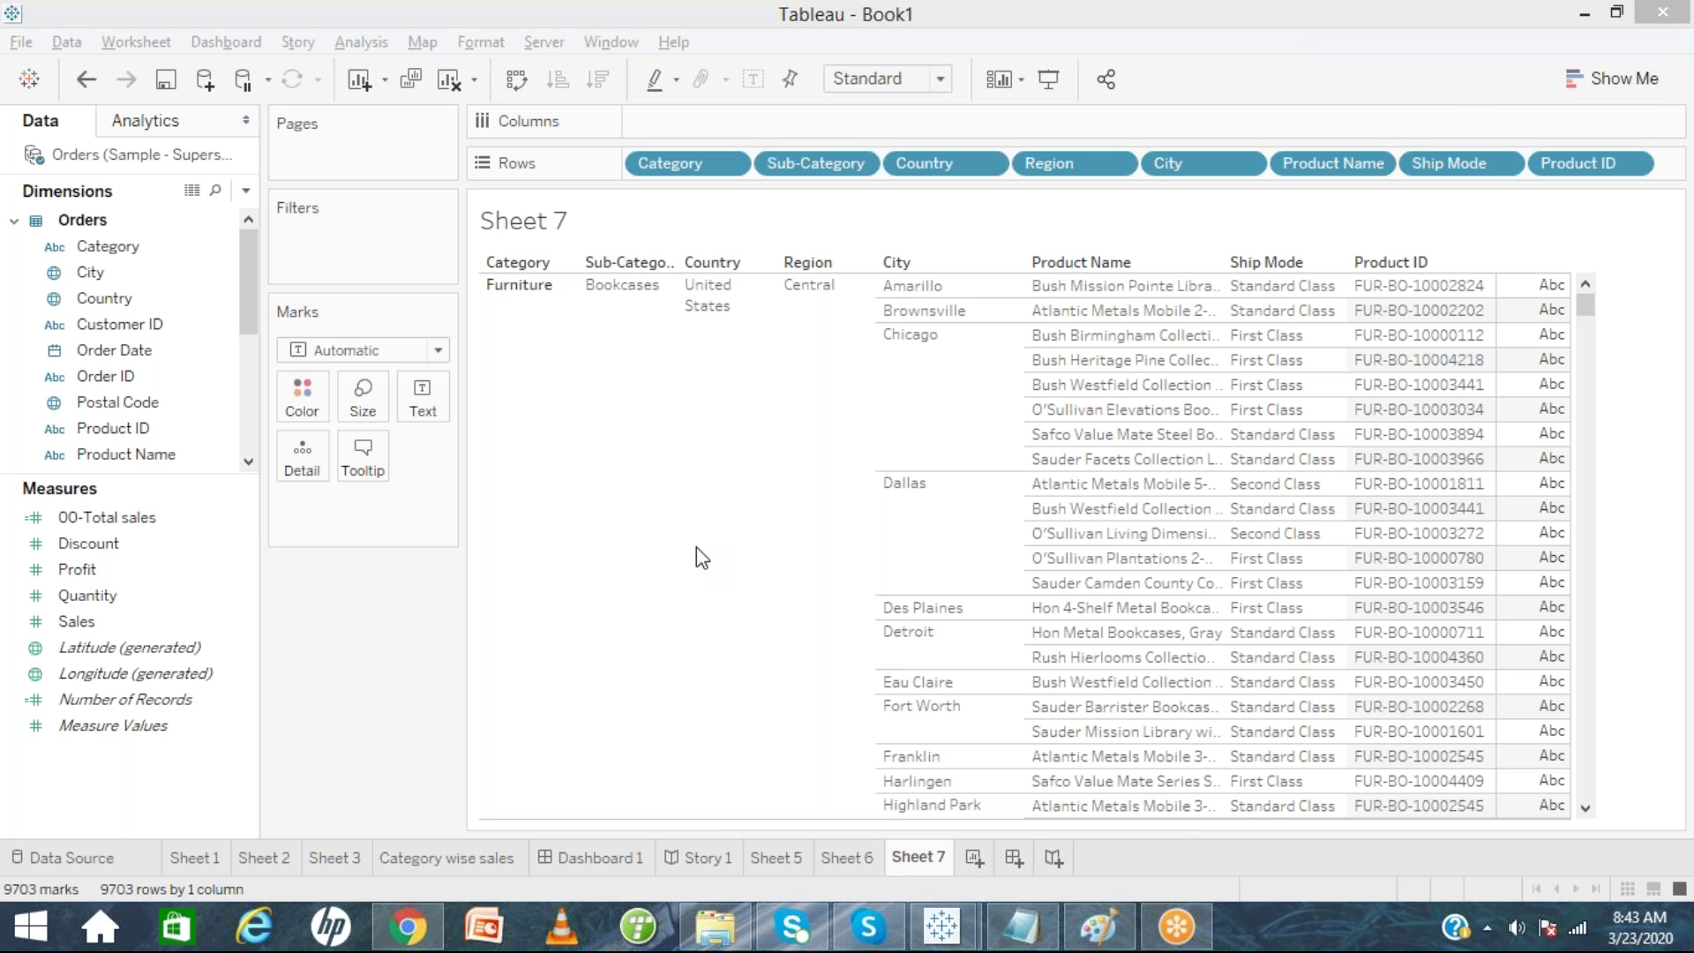
left_click(912, 565)
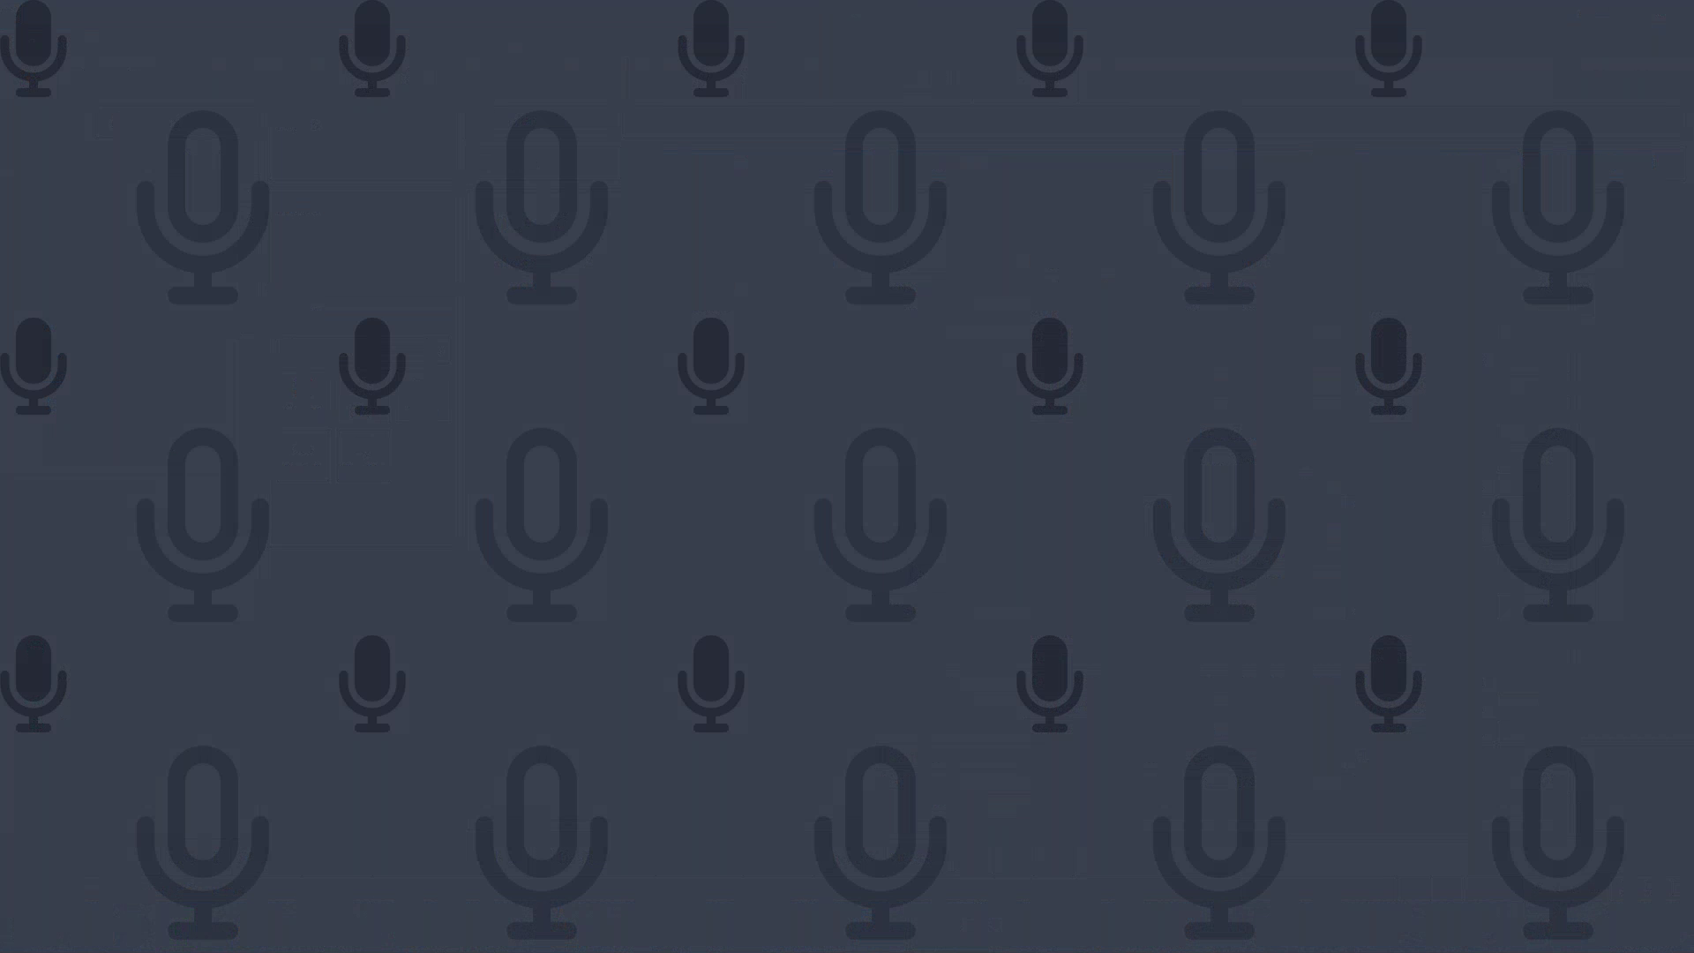